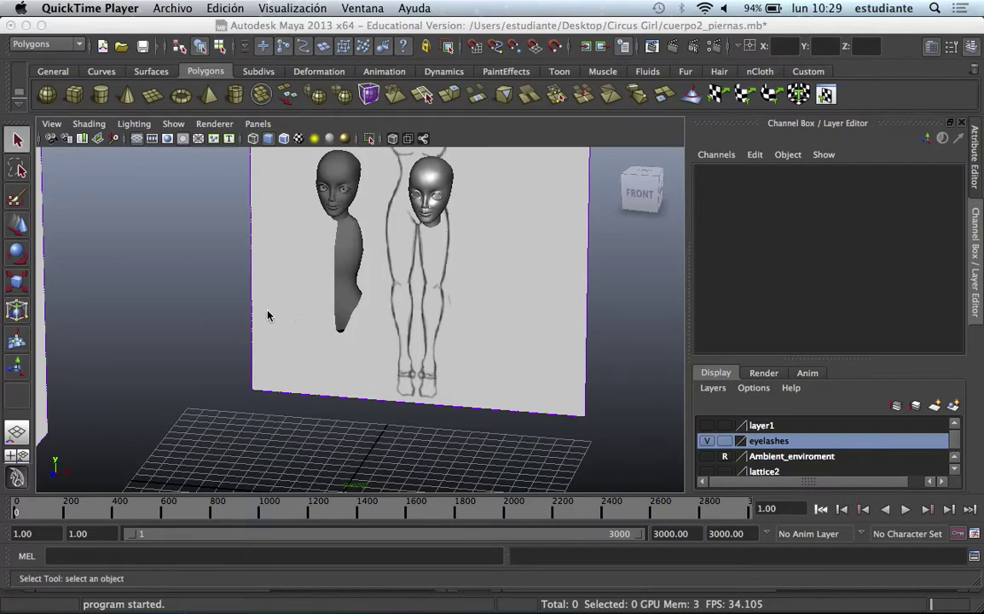
- Select the body mesh and orbit around the figure to inspect the torso, heads and leg
left_click(303, 415)
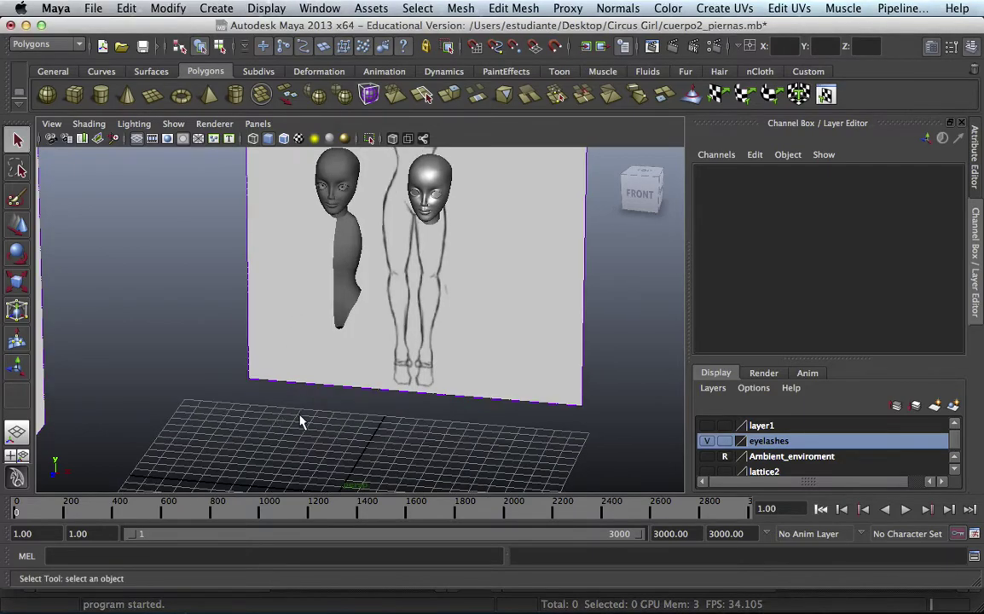
mouse_move(275, 381)
left_mouse_down("alt")
mouse_move(318, 370)
mouse_move(266, 347)
mouse_move(180, 369)
mouse_move(358, 372)
mouse_move(294, 338)
left_mouse_up("alt")
middle_click_drag(294, 338, 243, 296, "alt")
right_click_drag(244, 296, 472, 333, "alt")
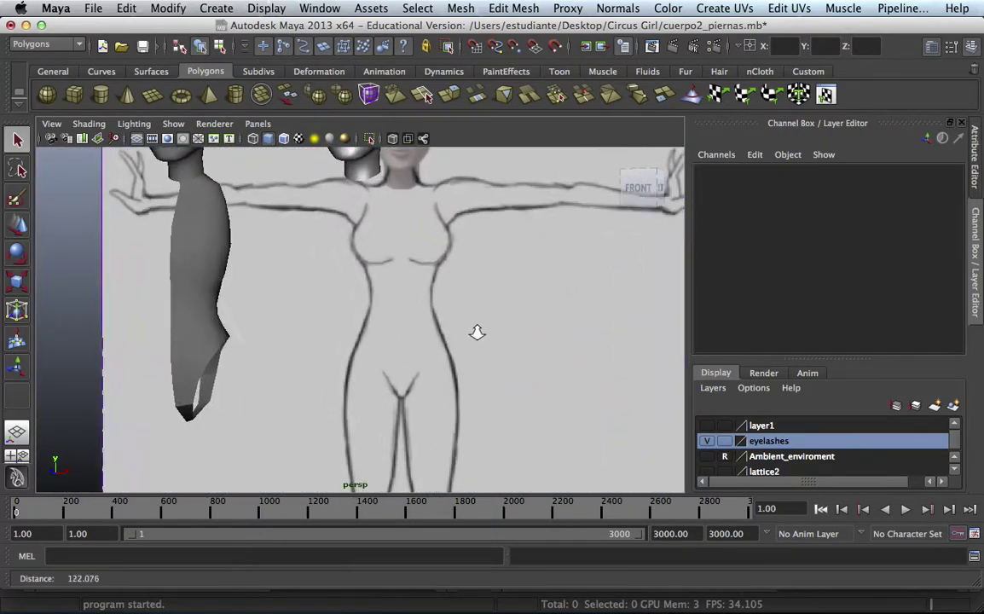
middle_click_drag(472, 334, 346, 305, "alt")
left_click(280, 317)
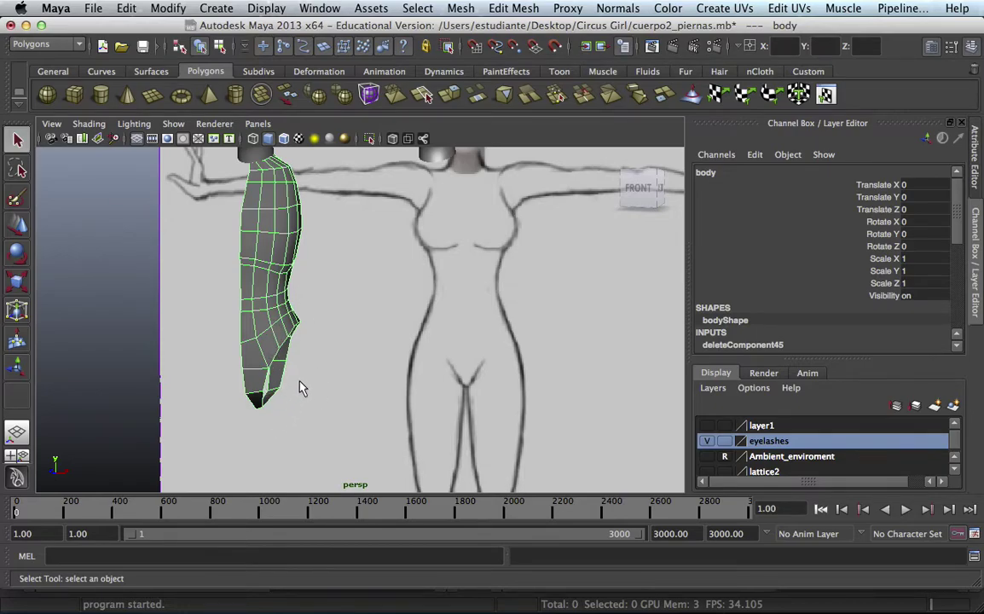
mouse_move(300, 388)
left_mouse_down("alt")
mouse_move(302, 358)
mouse_move(435, 319)
left_mouse_up("alt")
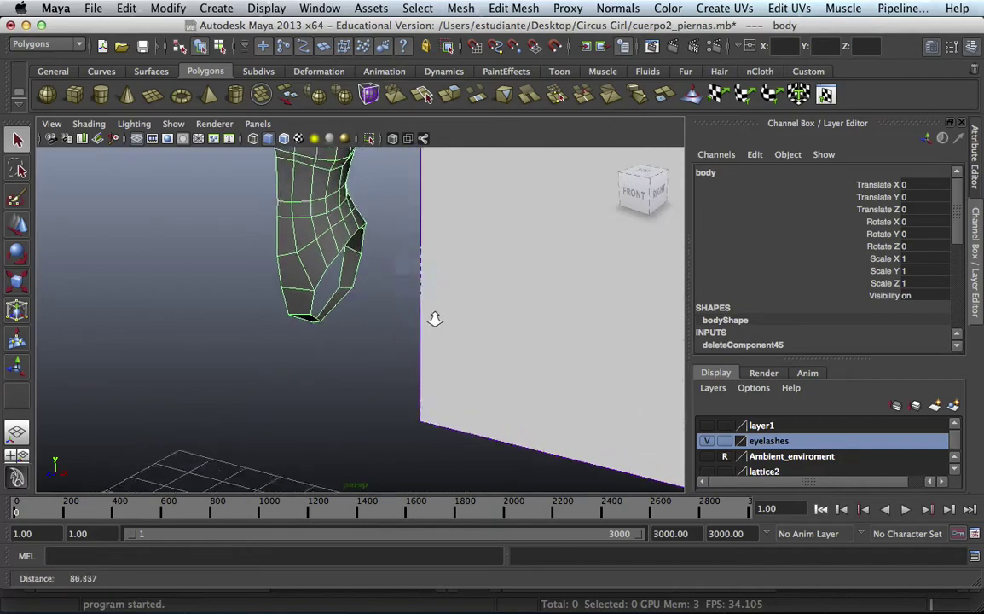
scroll(335, 282, "up", 5)
mouse_move(358, 288)
left_mouse_down("alt")
mouse_move(236, 334)
mouse_move(277, 308)
mouse_move(362, 361)
mouse_move(281, 271)
mouse_move(241, 288)
left_mouse_up("alt")
mouse_move(284, 321)
left_mouse_down("alt")
mouse_move(272, 310)
mouse_move(329, 325)
mouse_move(332, 290)
mouse_move(324, 294)
left_mouse_up("alt")
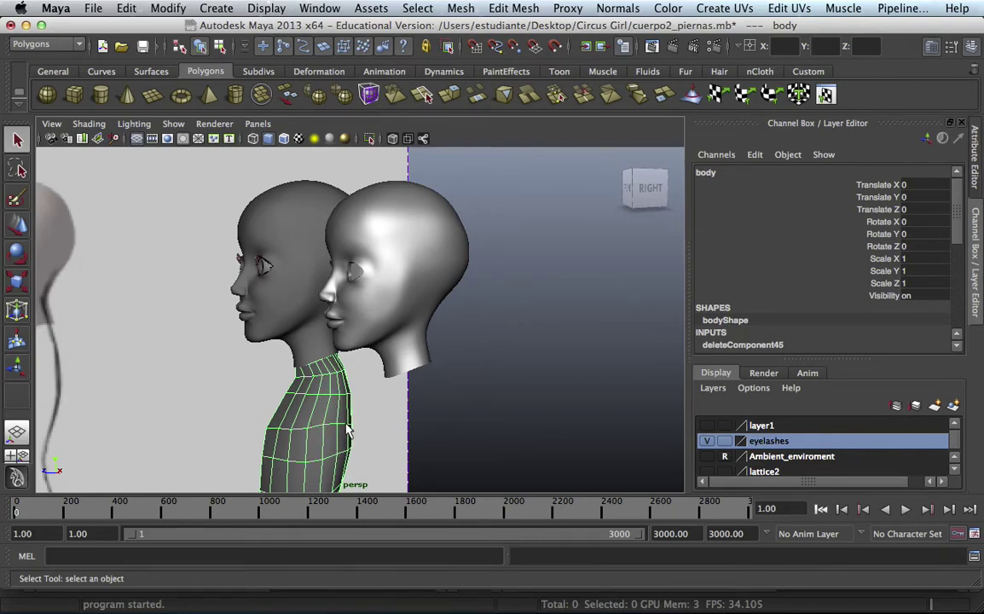
mouse_move(341, 435)
left_mouse_down("alt")
mouse_move(318, 428)
mouse_move(347, 396)
mouse_move(301, 329)
mouse_move(250, 390)
left_mouse_up("alt")
middle_click_drag(249, 390, 274, 308, "alt")
right_click_drag(275, 308, 408, 285, "alt")
mouse_move(408, 285)
middle_mouse_down("alt")
mouse_move(293, 288)
mouse_move(241, 328)
middle_mouse_up("alt")
mouse_move(240, 328)
right_mouse_down("alt")
mouse_move(301, 292)
mouse_move(380, 276)
right_mouse_up("alt")
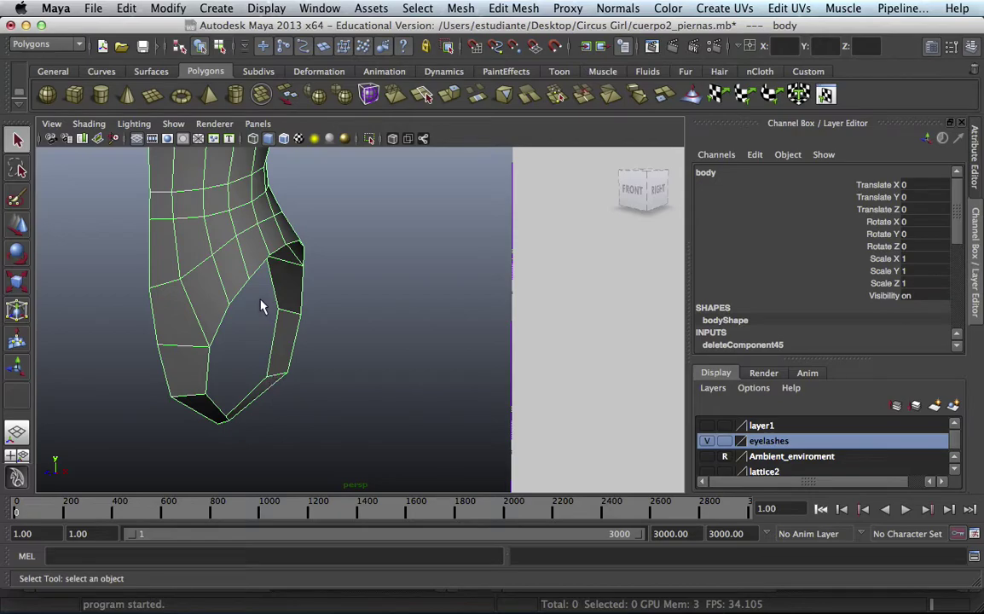
- Turn on the Poly Count heads-up display and inspect the leg mesh edges
left_click(266, 8)
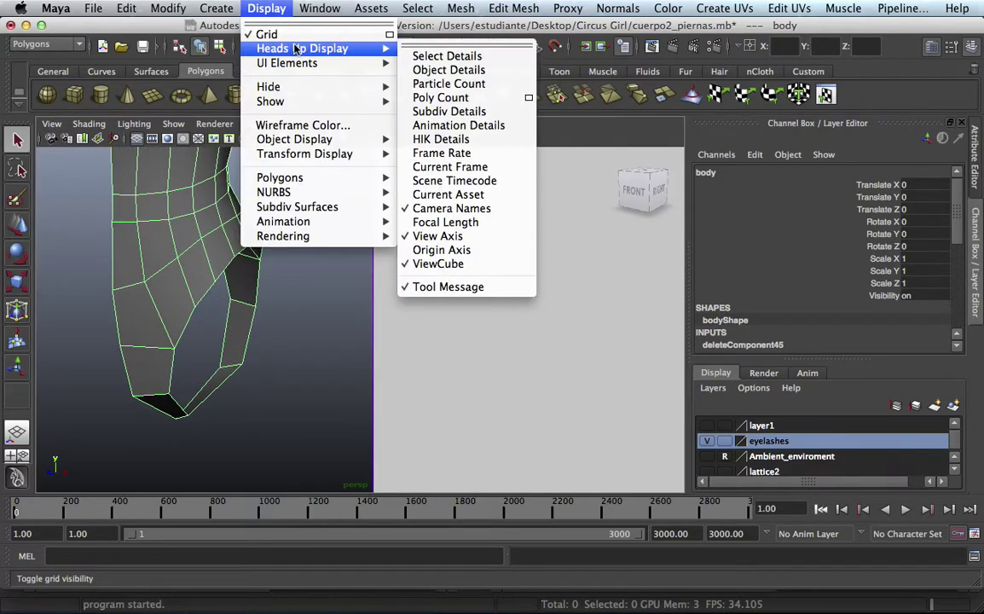
mouse_move(302, 49)
left_click(465, 100)
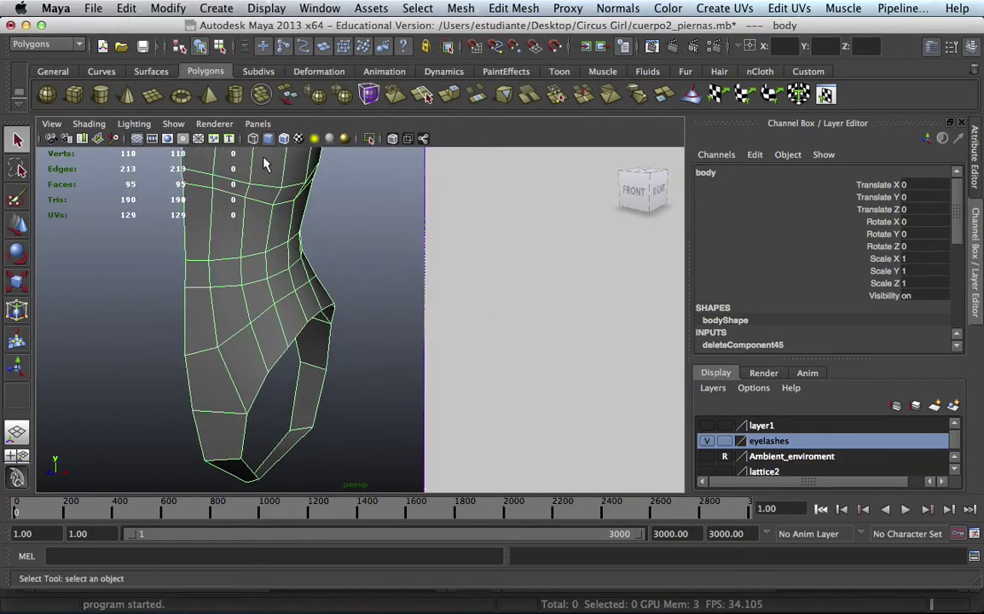
right_click_drag(317, 340, 318, 299)
mouse_move(313, 320)
middle_mouse_down("alt")
mouse_move(274, 209)
mouse_move(305, 191)
middle_mouse_up("alt")
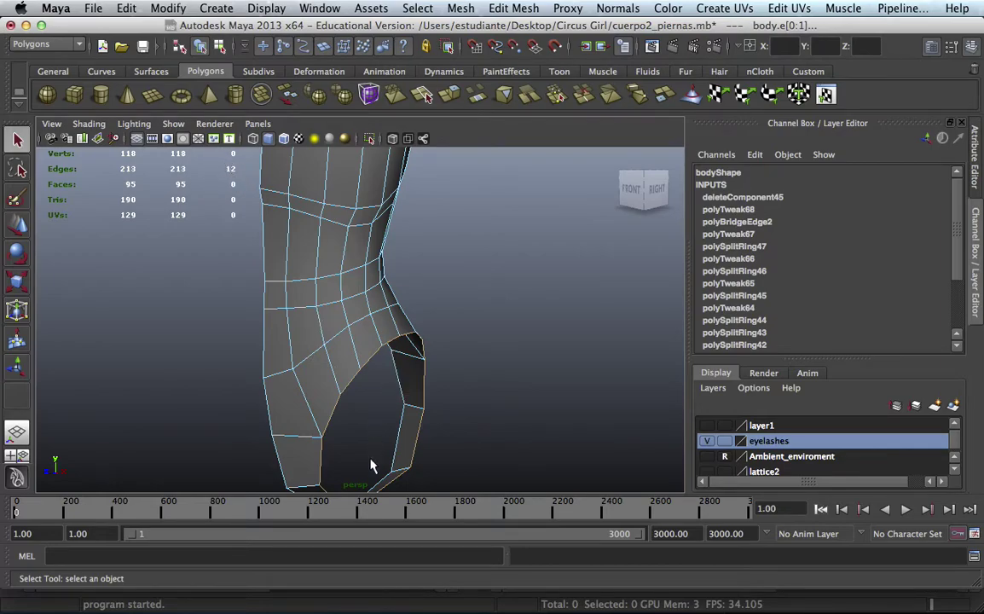
- Clear the selection and pull back to an angled view of the grid
left_click(452, 256)
mouse_move(466, 272)
left_mouse_down("alt")
mouse_move(415, 240)
mouse_move(255, 285)
left_mouse_up("alt")
right_click_drag(255, 286, 296, 231, "alt")
mouse_move(296, 232)
left_mouse_down("alt")
mouse_move(325, 245)
mouse_move(347, 230)
left_mouse_up("alt")
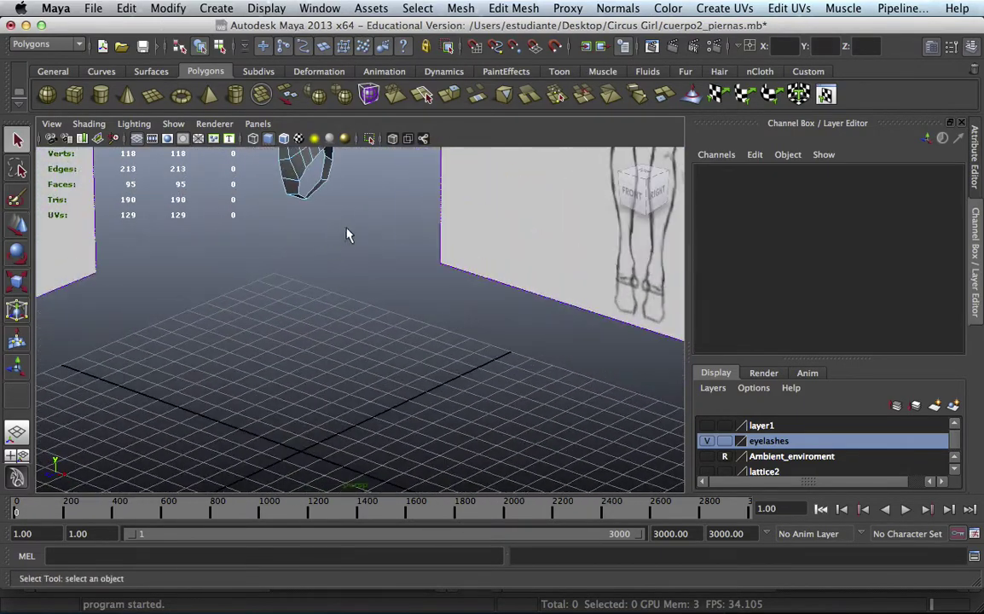
- Draw a polygon cylinder on the grid and name it pierna
left_click(101, 95)
mouse_move(297, 445)
left_mouse_down()
mouse_move(341, 447)
mouse_move(320, 401)
mouse_move(314, 281)
left_mouse_up()
left_click(714, 172)
type("ern")
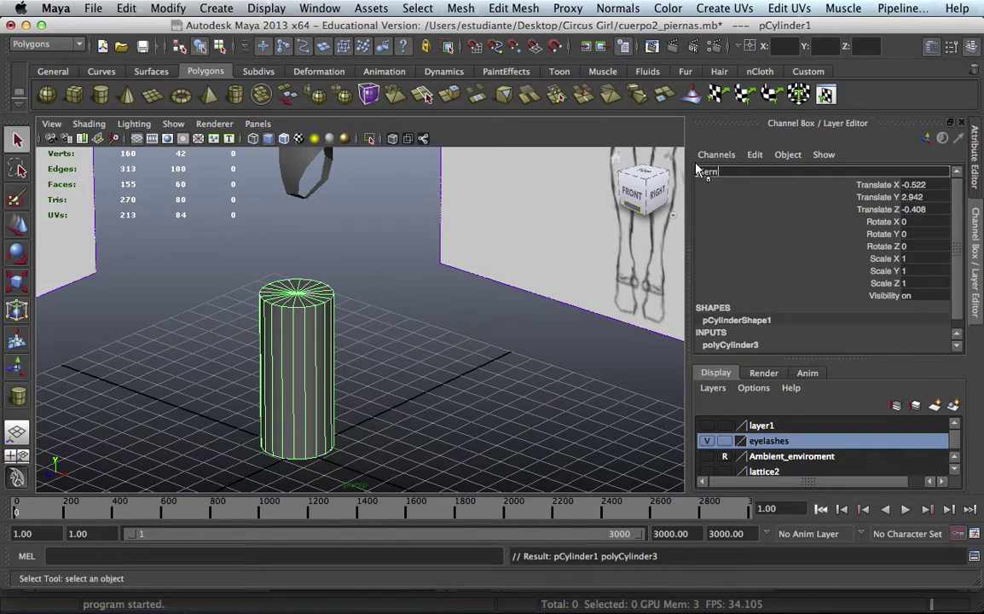
type("a")
key("Return")
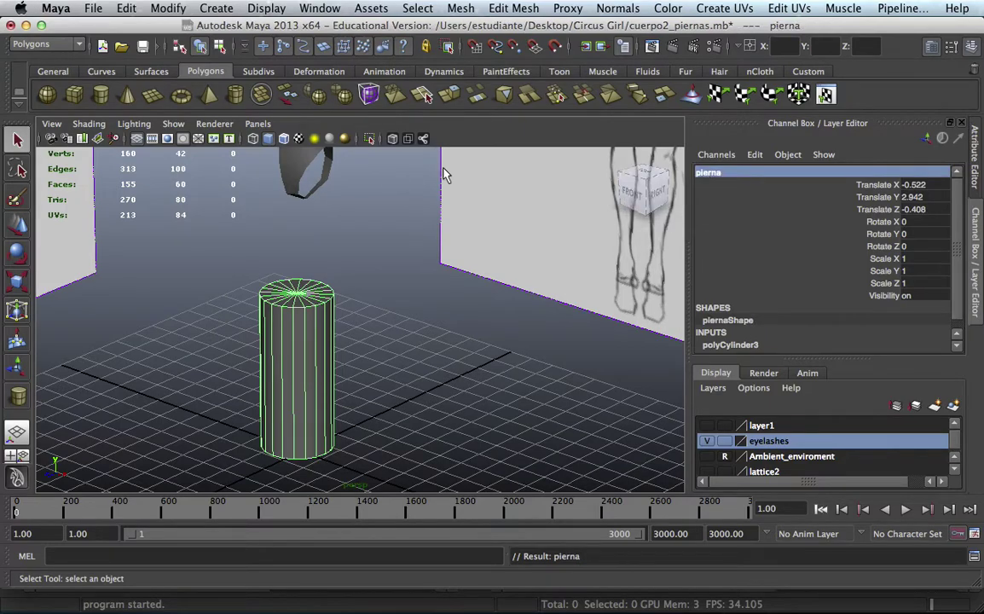
- Set the cylinder's Subdivisions Axis to 12, then deselect and face the leg sketch
scroll(955, 252, "down", 1)
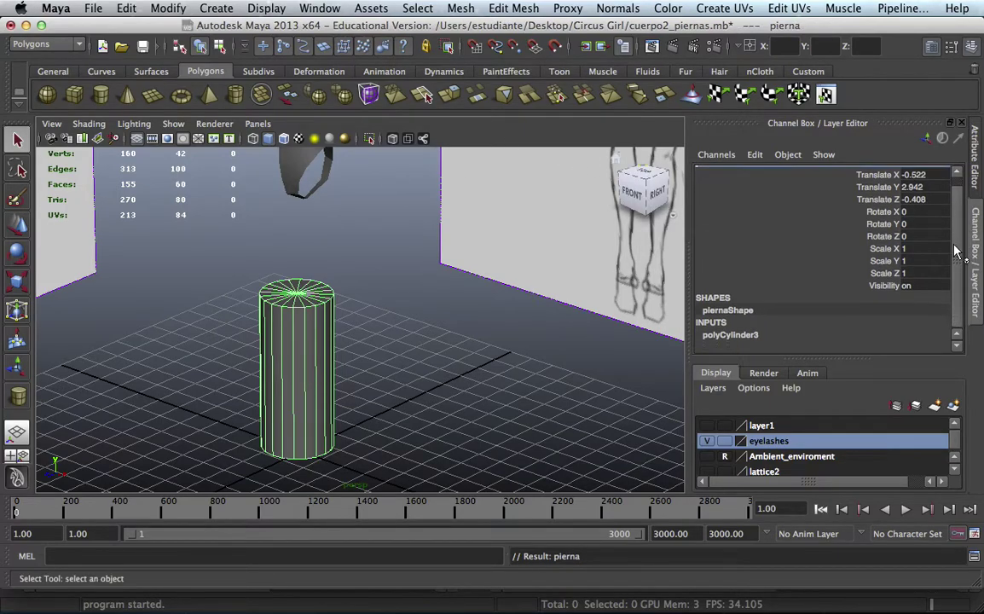
left_click(751, 333)
scroll(955, 243, "down", 4)
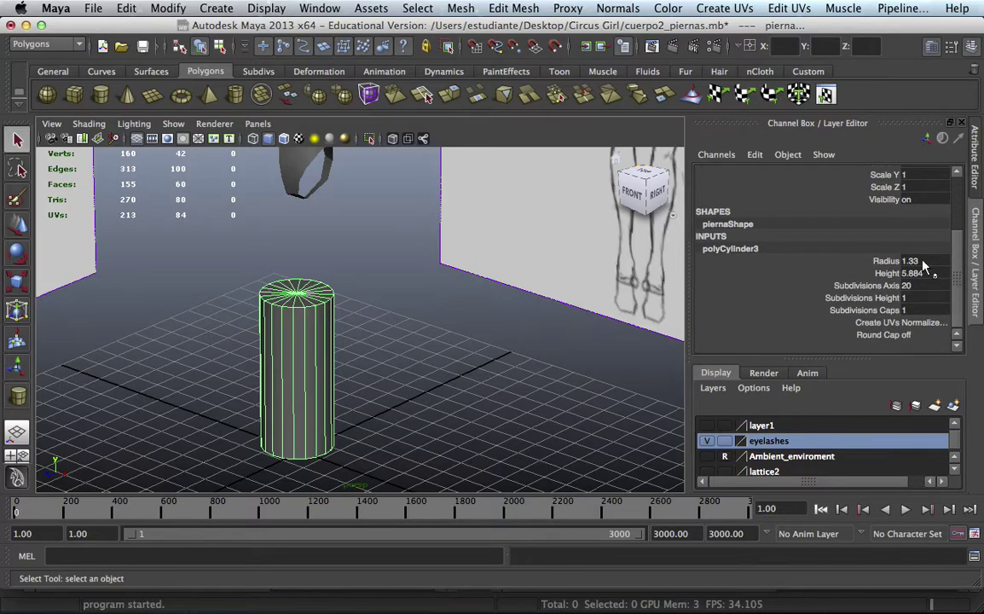
left_click(920, 286)
type("12")
key("Return")
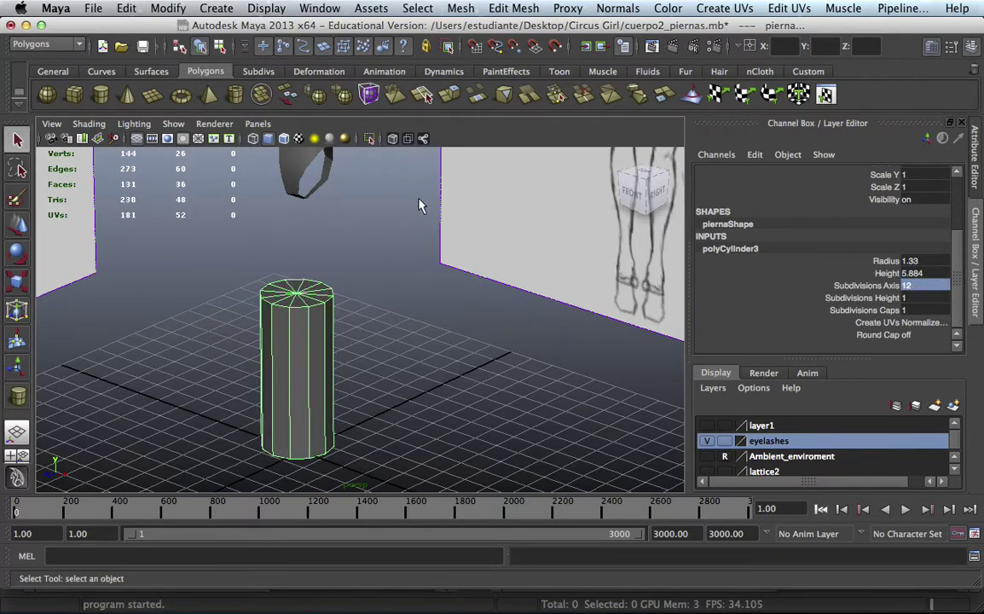
left_click(379, 300)
left_click_drag(379, 300, 382, 232, "alt")
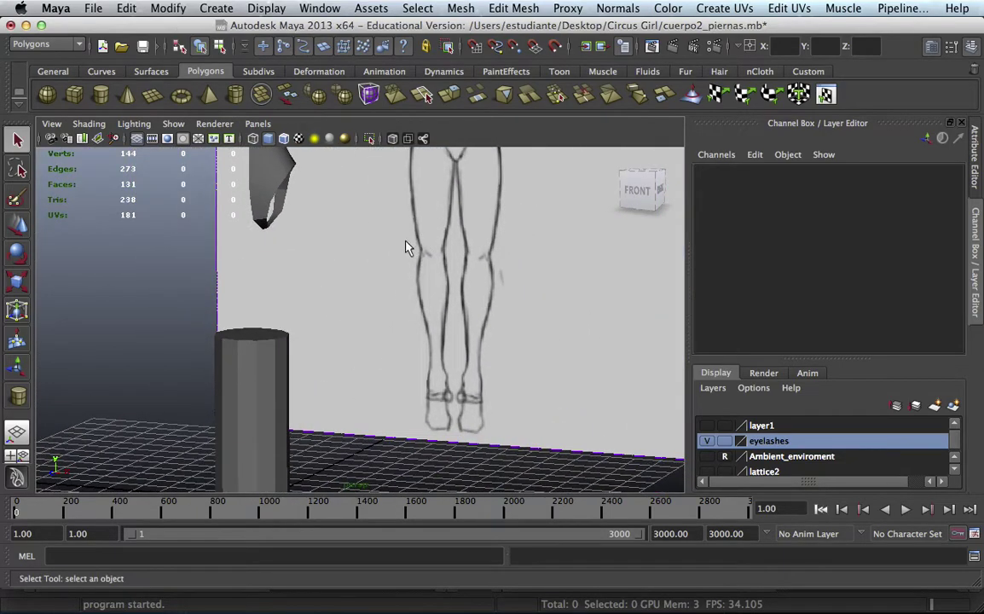
middle_click_drag(382, 233, 398, 279, "alt")
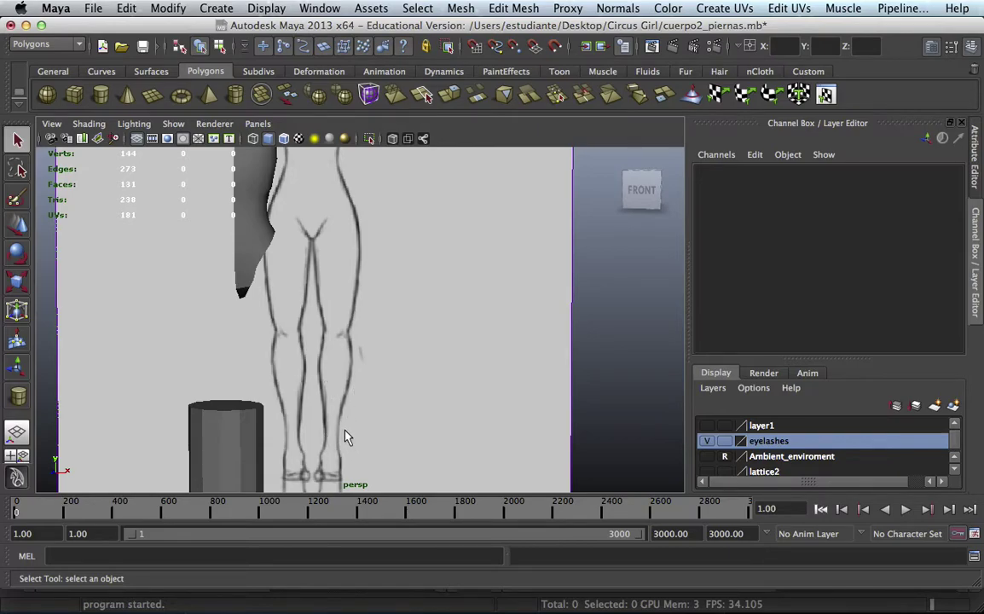
- Set the pierna cylinder's Subdivisions Height to 5
left_click(228, 440)
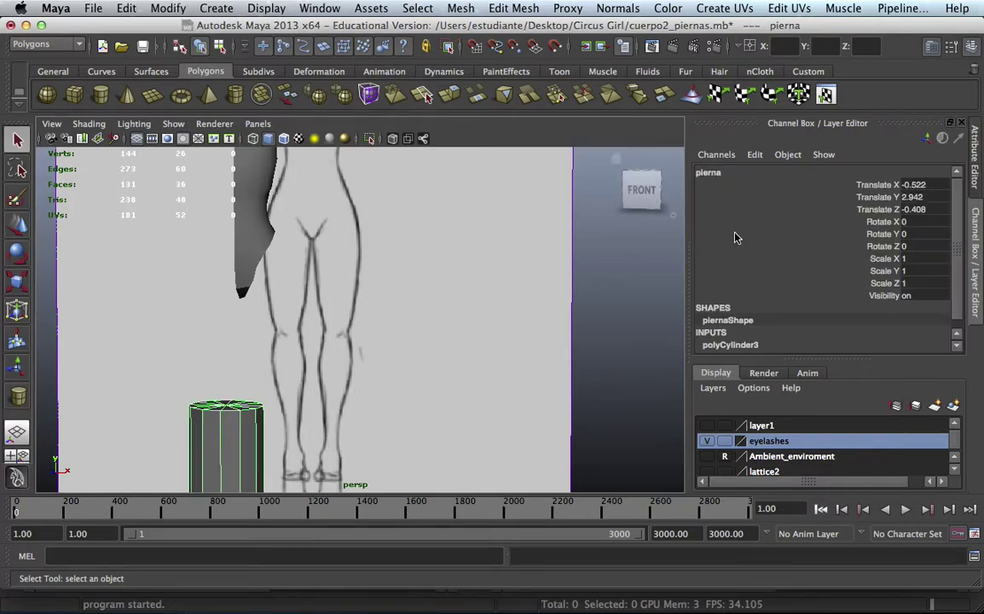
scroll(742, 337, "down", 1)
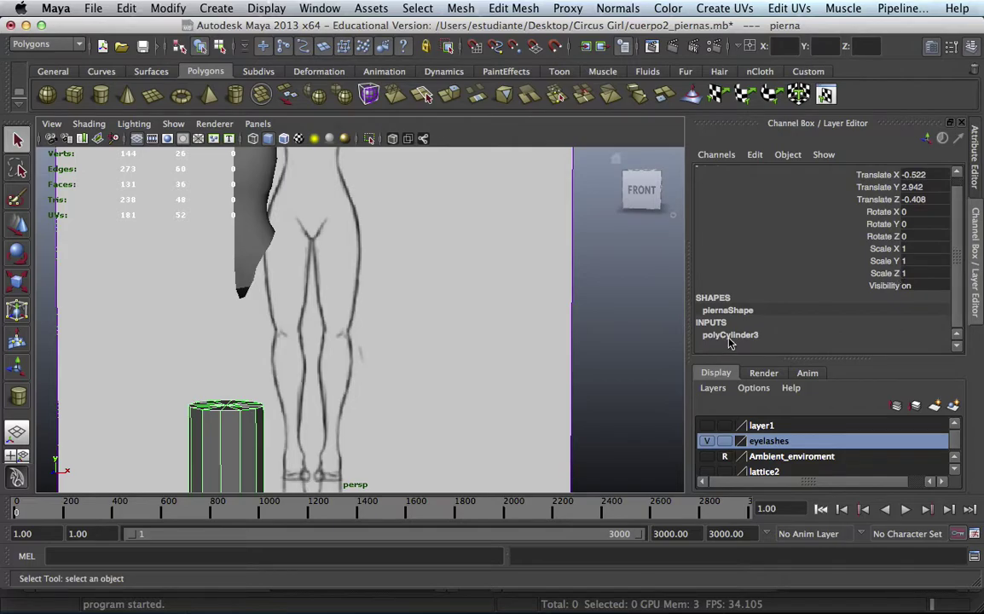
left_click_drag(959, 259, 961, 287)
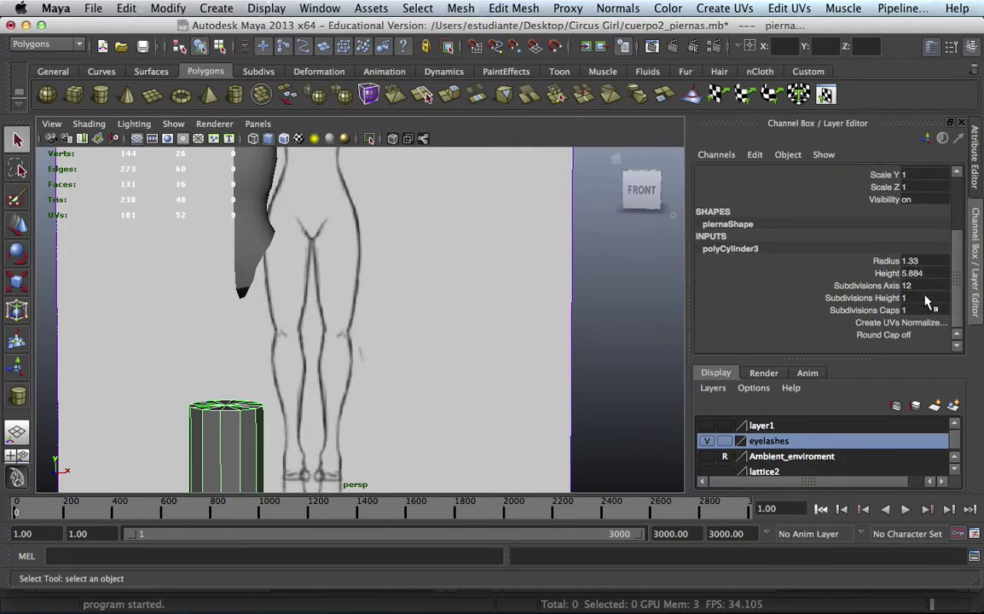
left_click(921, 297)
type("5")
key("Return")
left_click(424, 266)
- Select the top and bottom cap faces in Face mode and delete them
mouse_move(385, 319)
left_mouse_down("alt")
mouse_move(435, 260)
mouse_move(367, 252)
mouse_move(337, 329)
mouse_move(359, 335)
mouse_move(344, 309)
left_mouse_up("alt")
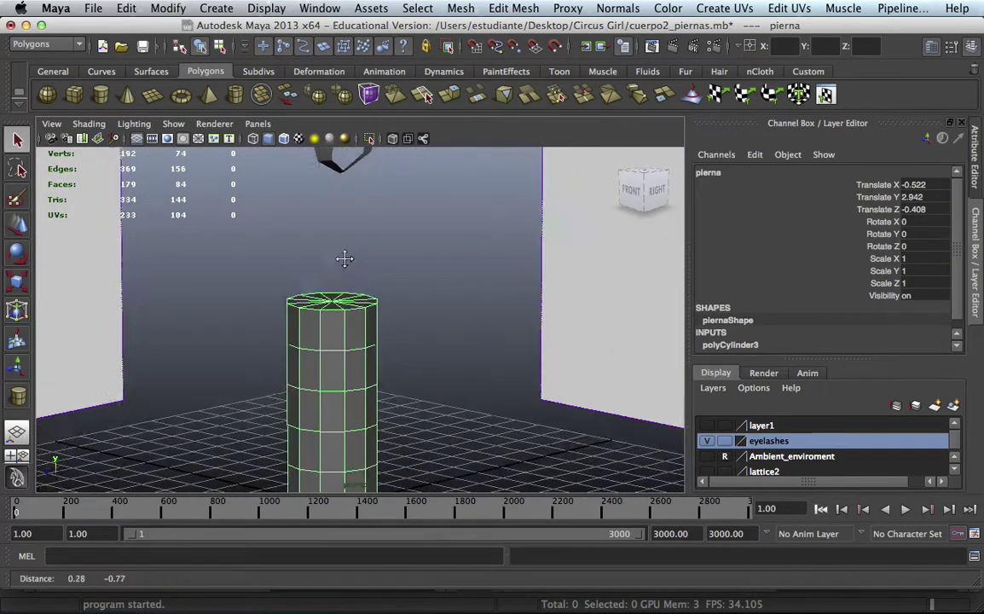
right_click(344, 309)
left_click(402, 296)
left_click_drag(402, 297, 332, 319, "alt")
left_click_drag(270, 317, 417, 362)
mouse_move(406, 324)
left_mouse_down("alt")
mouse_move(404, 282)
mouse_move(278, 310)
left_mouse_up("alt")
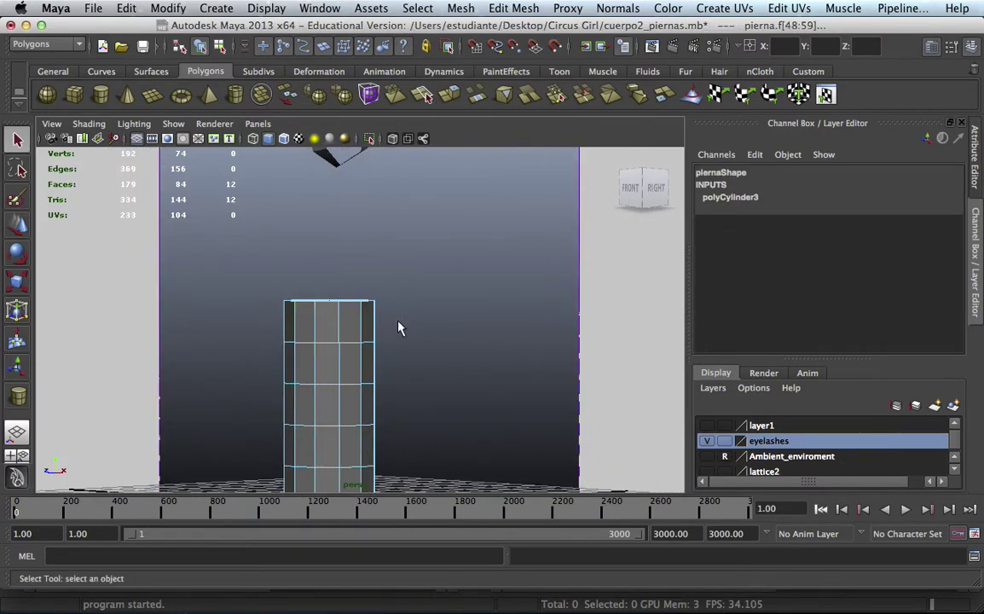
left_click_drag(430, 327, 305, 283, "alt")
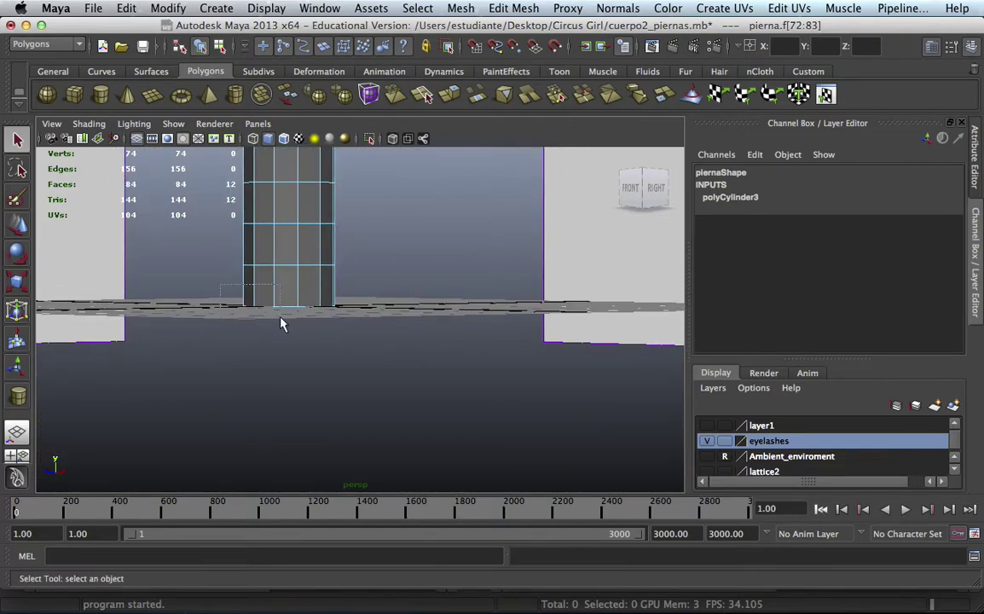
left_click_drag(268, 318, 303, 288)
key("Delete")
- Return the open cylinder to object mode and show the four-view layout
mouse_move(419, 208)
left_mouse_down("alt")
mouse_move(423, 198)
mouse_move(446, 245)
mouse_move(438, 241)
mouse_move(392, 333)
left_mouse_up("alt")
right_click_drag(392, 332, 427, 300)
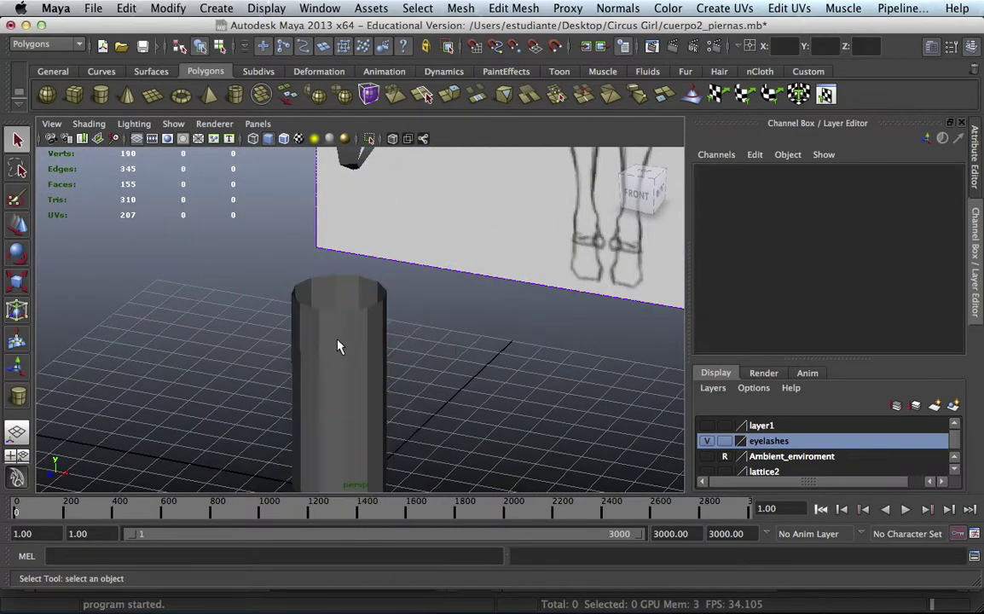
left_click(336, 342)
left_click(17, 452)
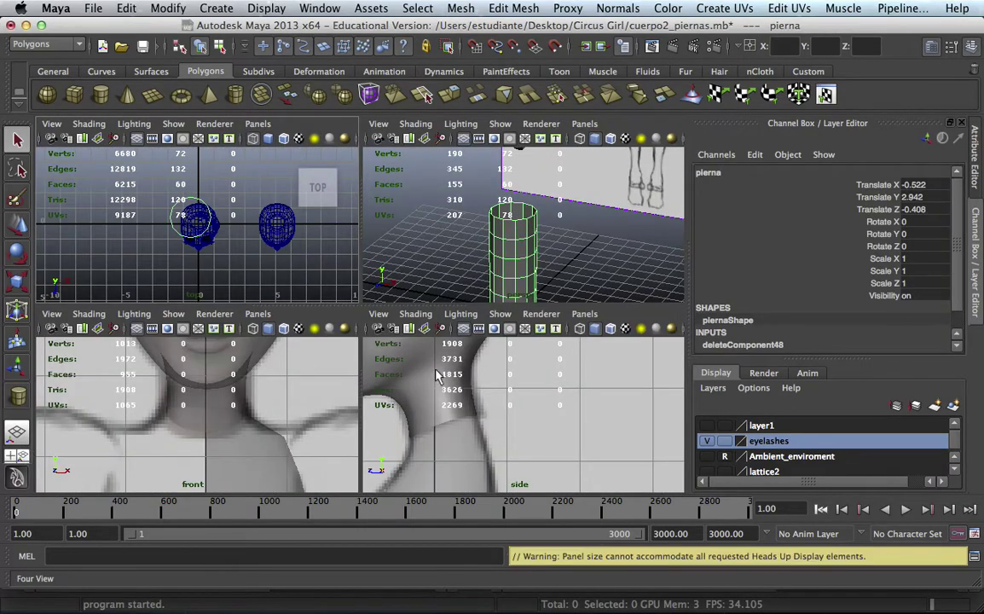
- Move the cylinder over the sketched leg in the front view
key("space")
key("space")
key("space")
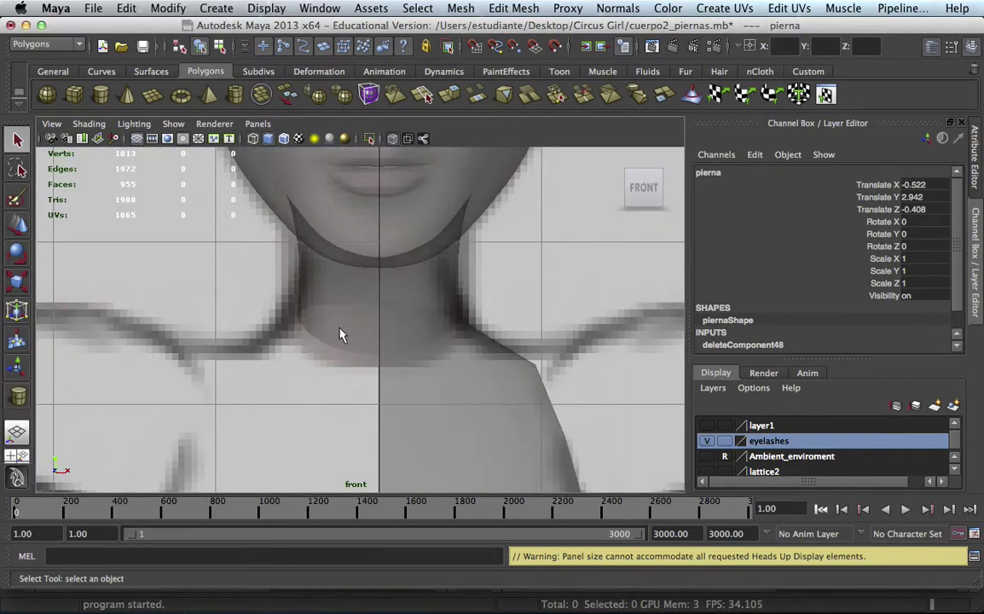
scroll(503, 296, "down", 10)
scroll(329, 259, "up", 8)
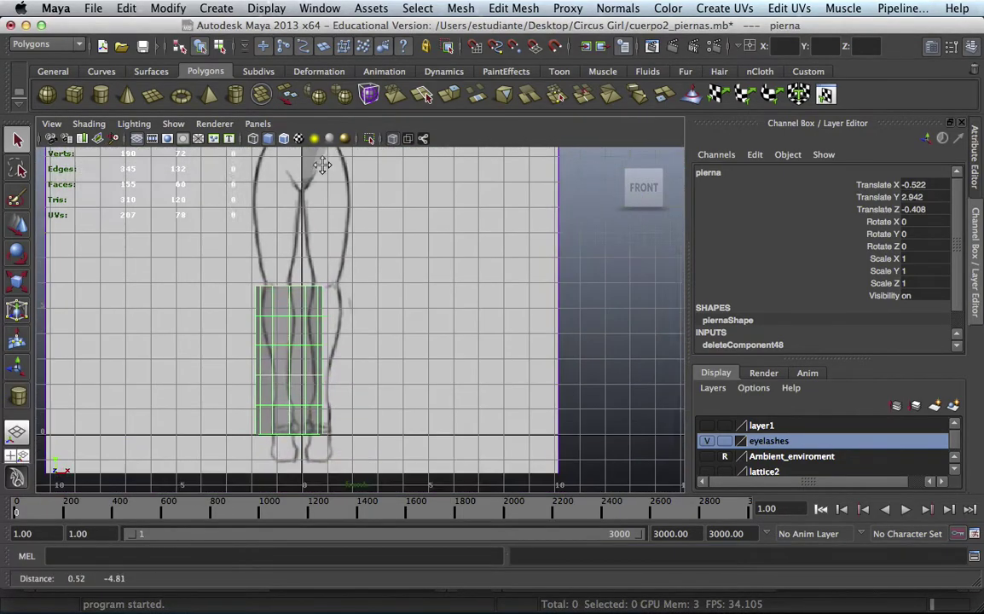
middle_click_drag(284, 324, 302, 350, "alt")
key("w")
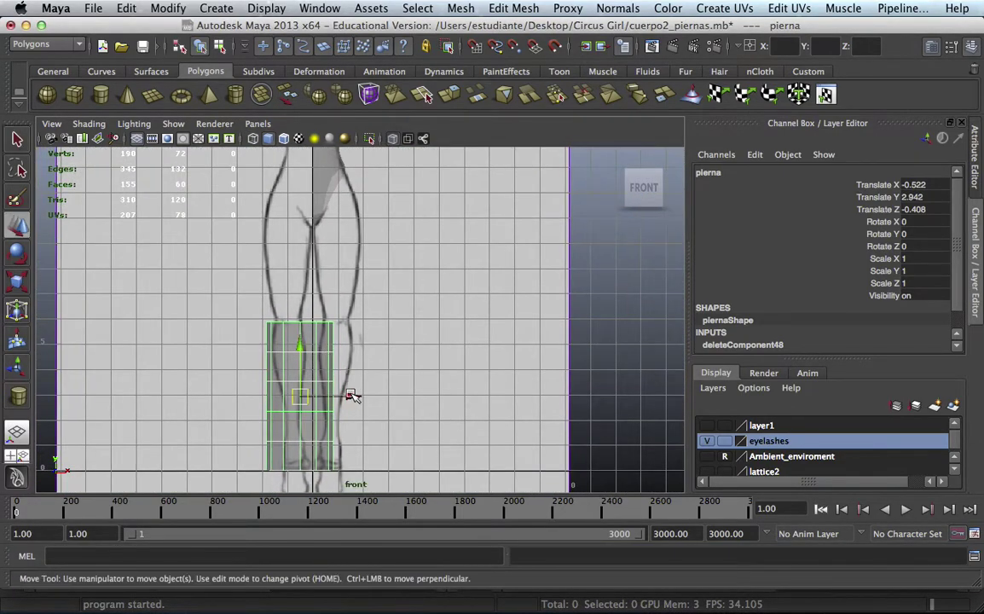
mouse_move(352, 397)
left_mouse_down()
mouse_move(401, 397)
mouse_move(351, 260)
left_mouse_up()
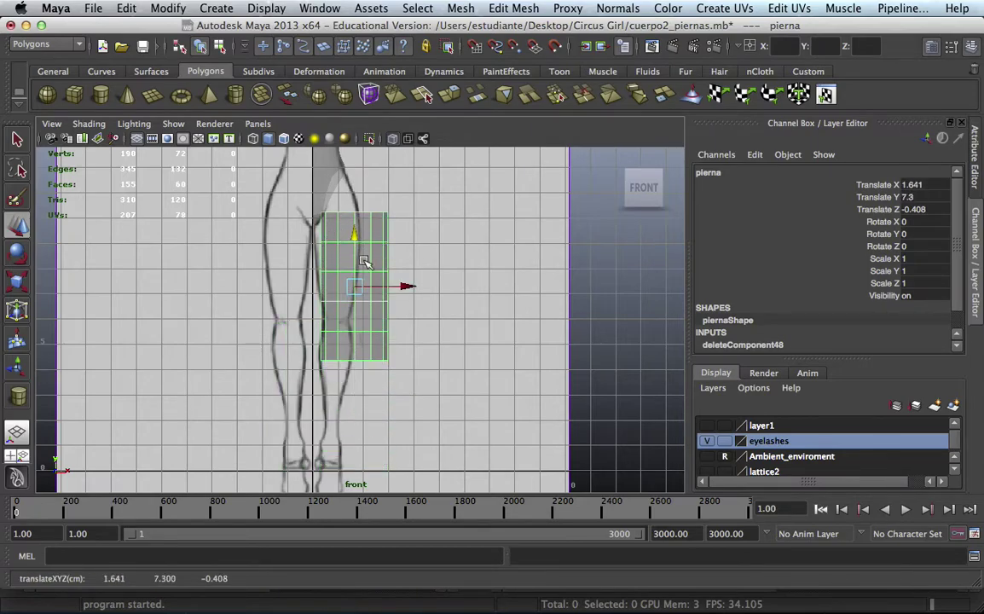
key("space")
key("space")
left_click_drag(358, 290, 338, 316)
- Scale the cylinder thinner and taller to the leg's proportions
key("r")
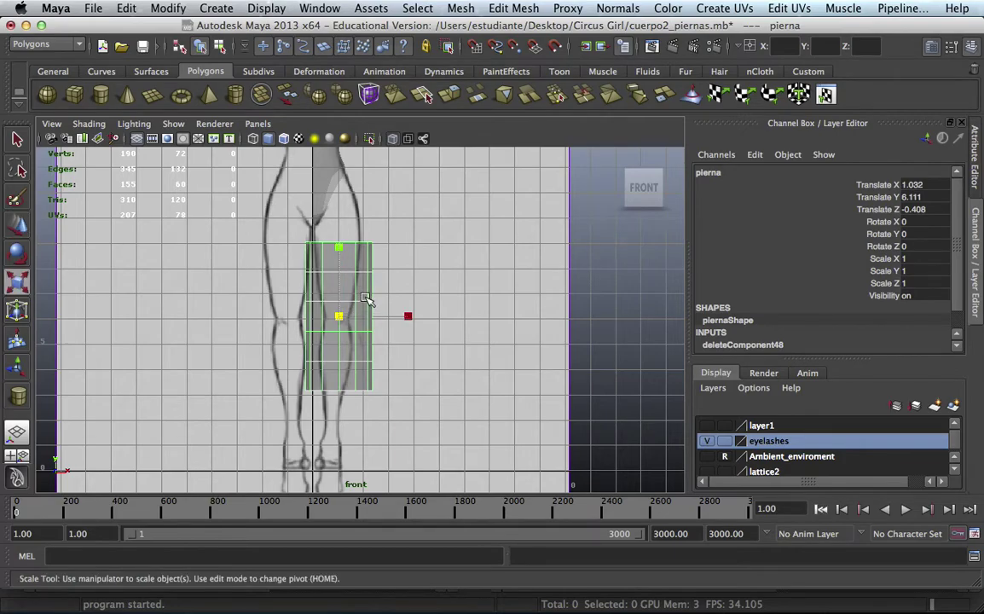
left_click_drag(336, 246, 335, 205)
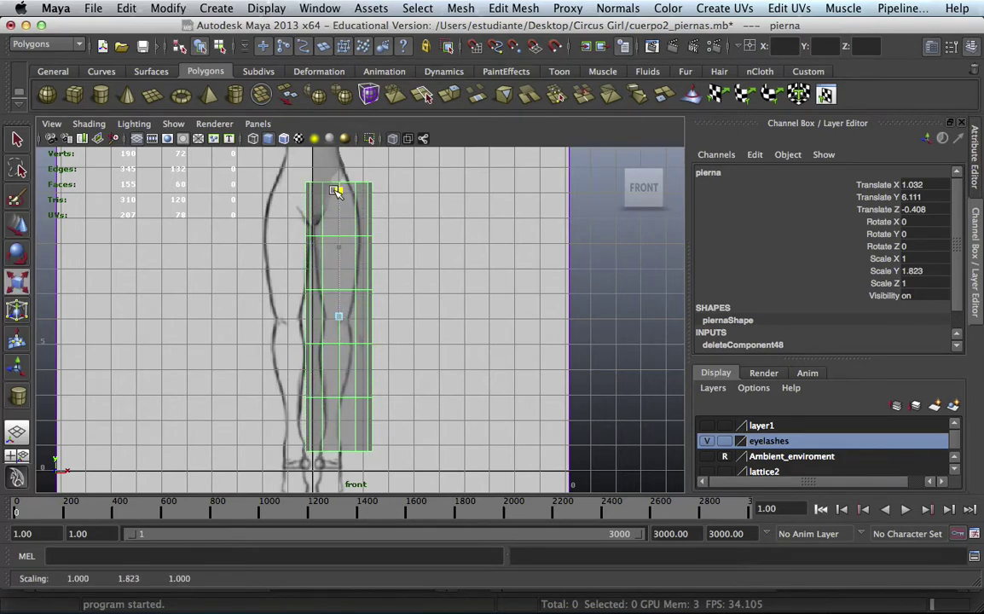
left_click_drag(335, 206, 320, 218)
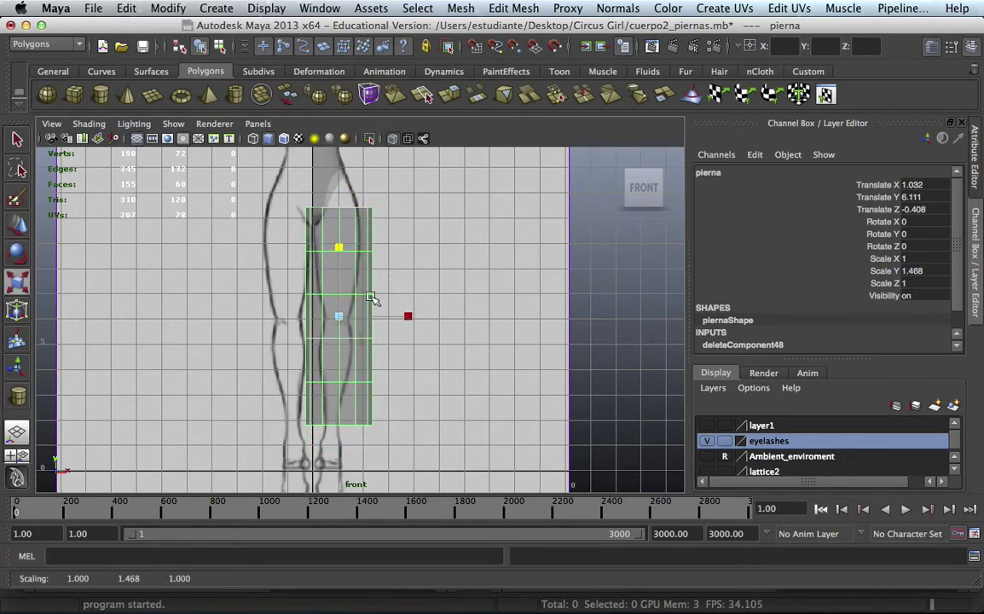
left_click_drag(338, 316, 329, 323)
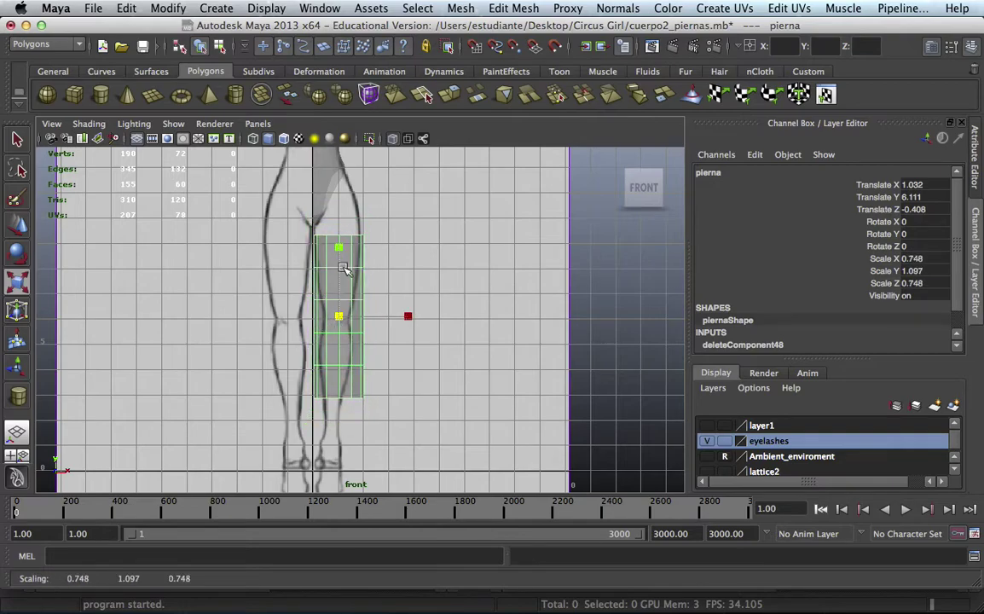
left_click_drag(336, 245, 340, 220)
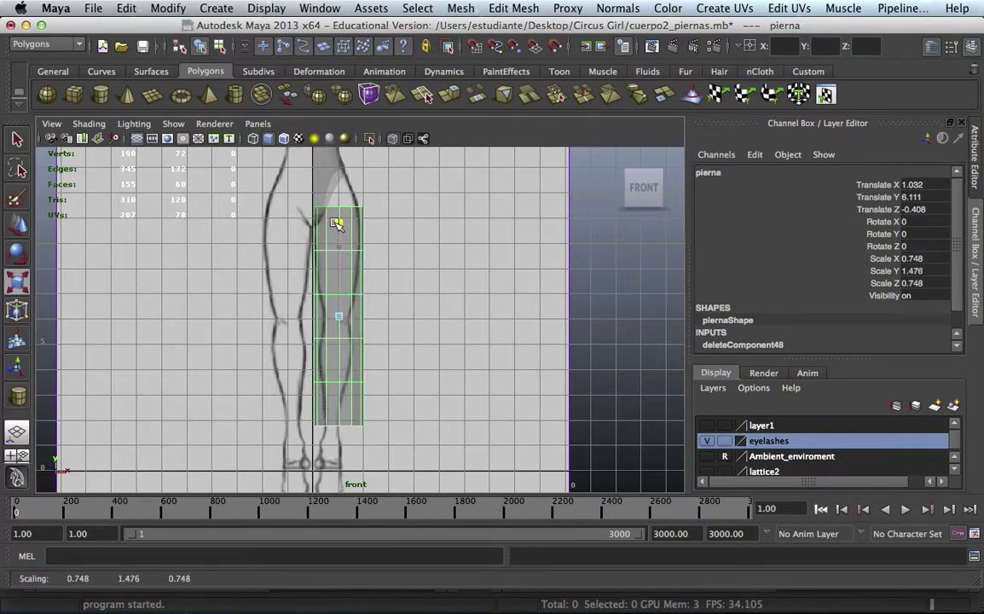
- In the side view, slide the cylinder along Z to line up with the leg
key("space")
left_click_drag(395, 272, 432, 272)
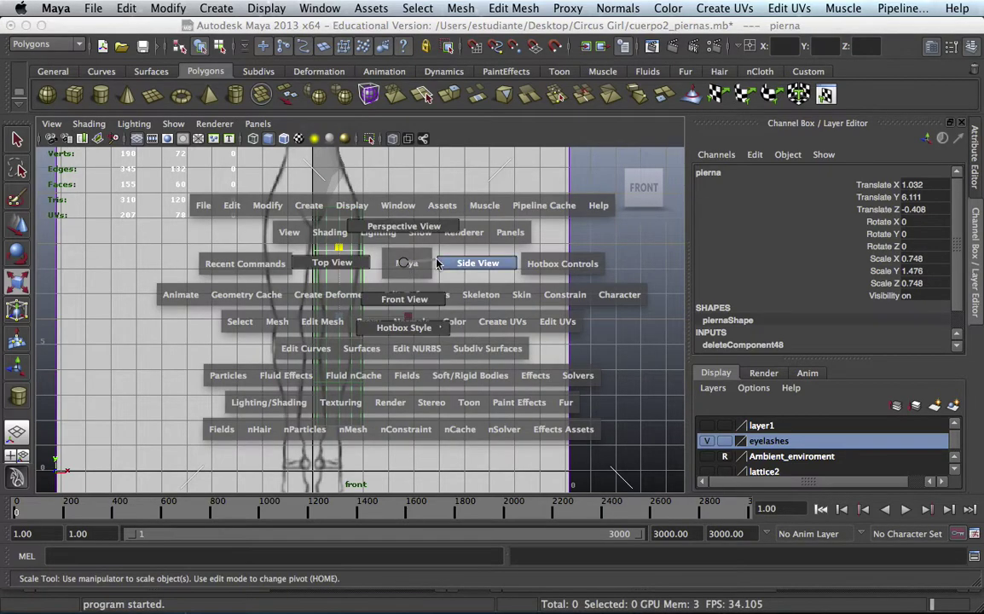
scroll(329, 356, "down", 2)
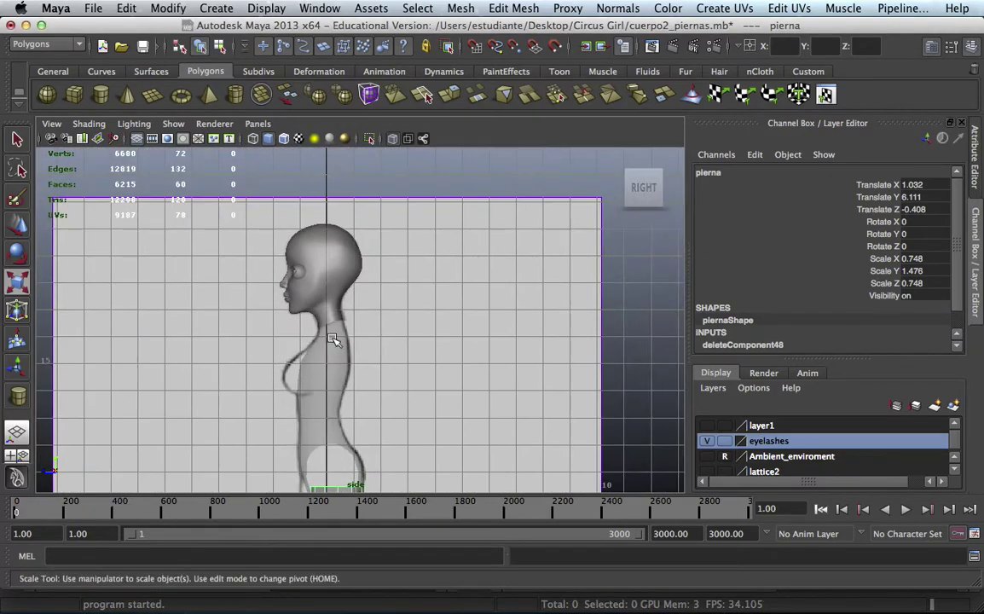
scroll(292, 274, "up", 3)
middle_click_drag(292, 274, 298, 214, "alt")
key("w")
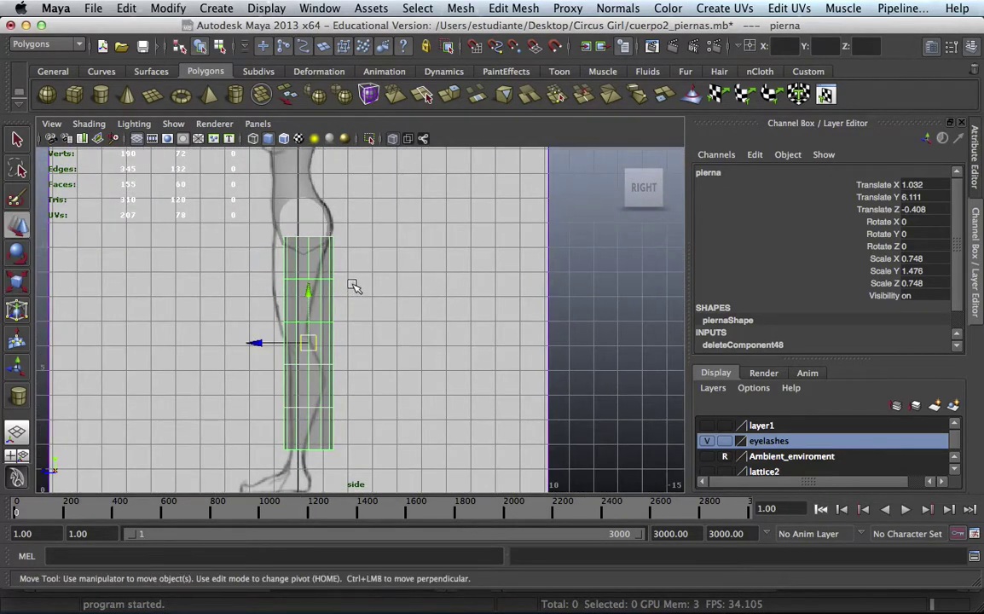
left_click_drag(256, 339, 242, 341)
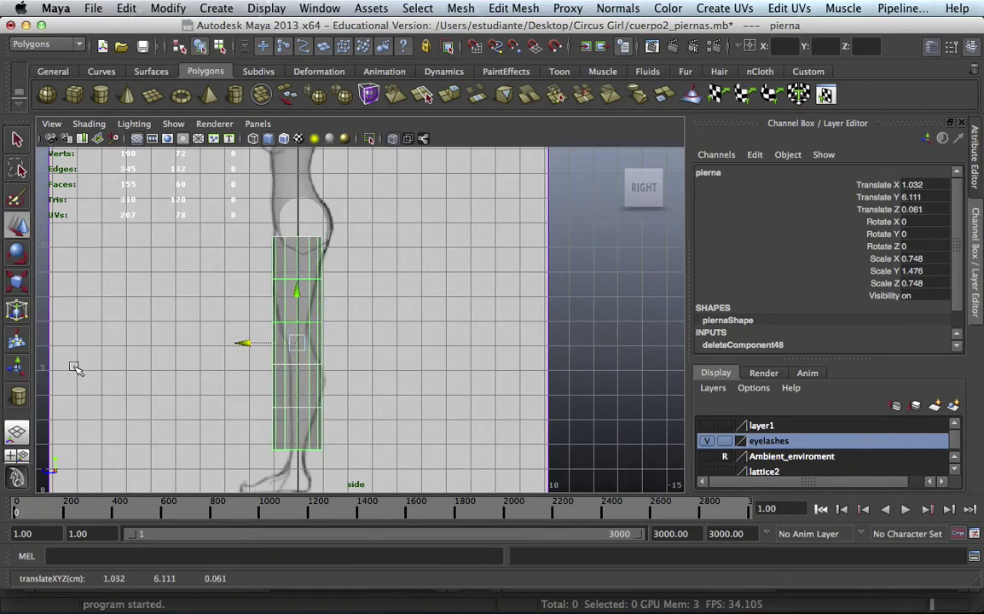
- Return to the front view and move the cylinder down along the leg
left_click(11, 409)
key("space")
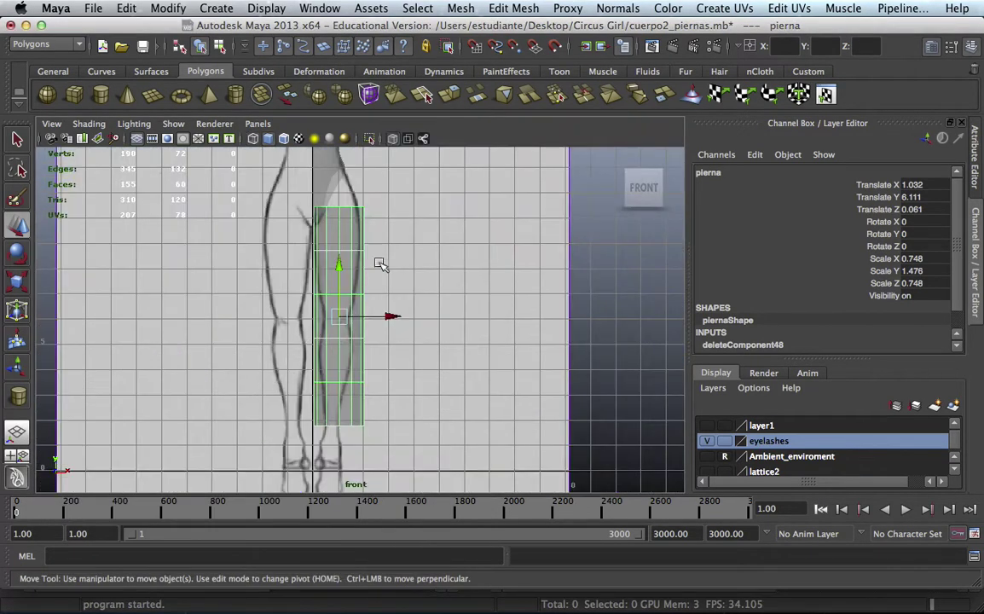
key("space")
key("space")
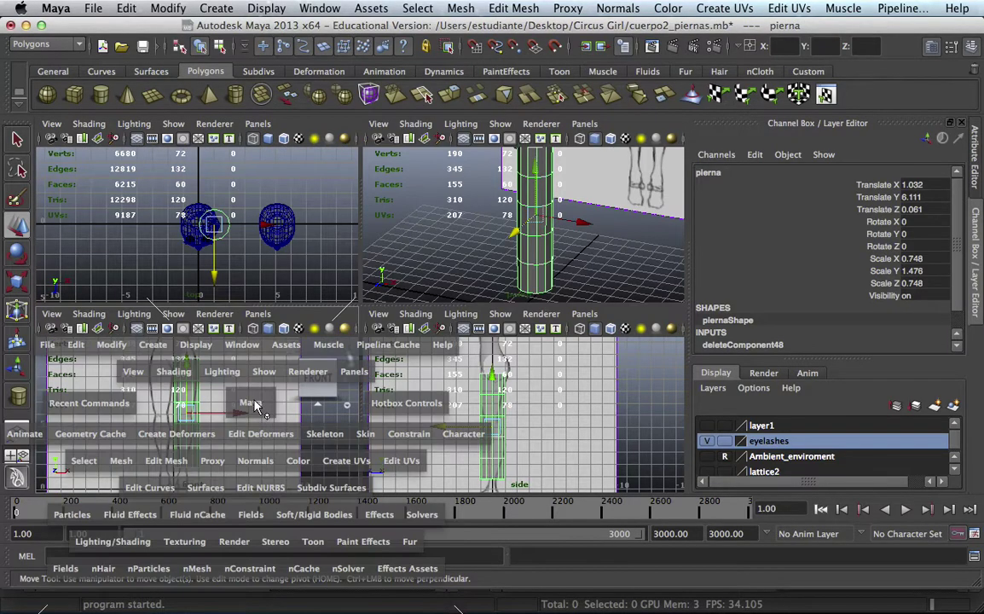
left_click_drag(365, 271, 359, 287)
scroll(359, 286, "up", 3)
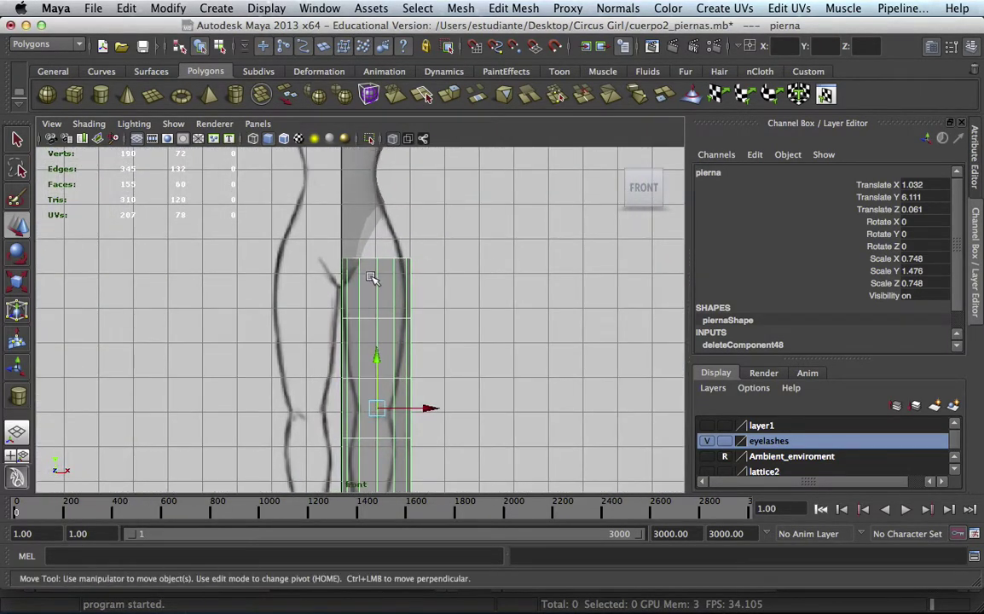
right_click_drag(376, 268, 318, 262)
- Select the top vertex ring and rotate, move and scale it to slant along the hip line
mouse_move(434, 247)
left_mouse_down()
mouse_move(468, 278)
mouse_move(435, 236)
left_mouse_up()
key("e")
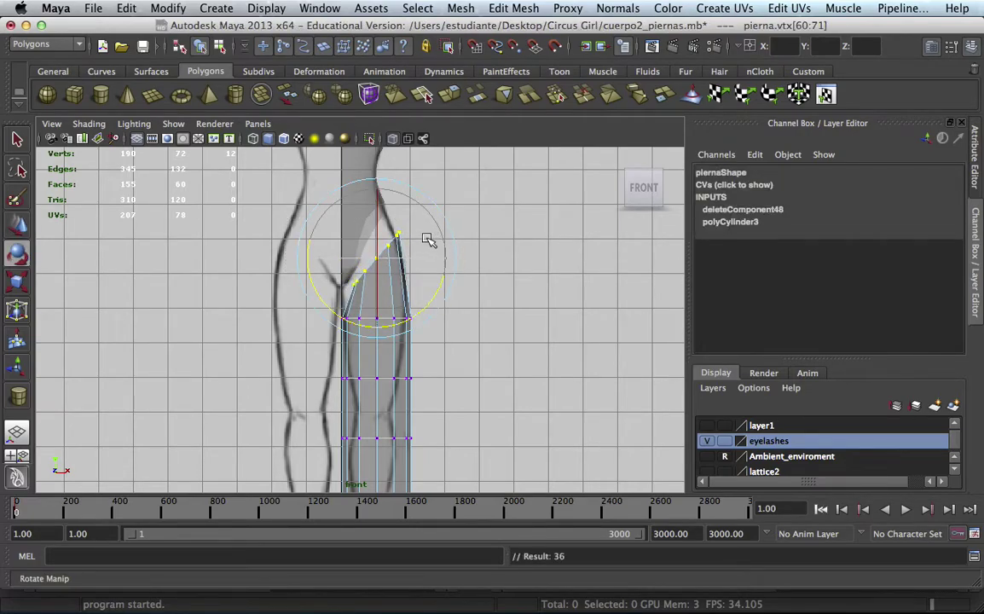
key("w")
mouse_move(376, 256)
left_mouse_down()
mouse_move(375, 269)
mouse_move(372, 260)
left_mouse_up()
key("r")
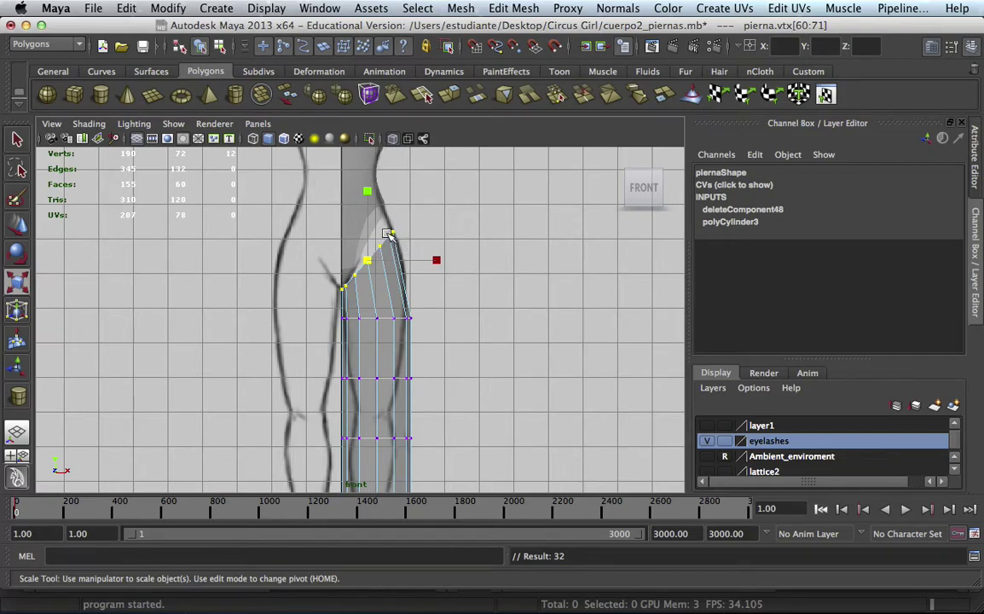
key("e")
left_click_drag(422, 302, 424, 298)
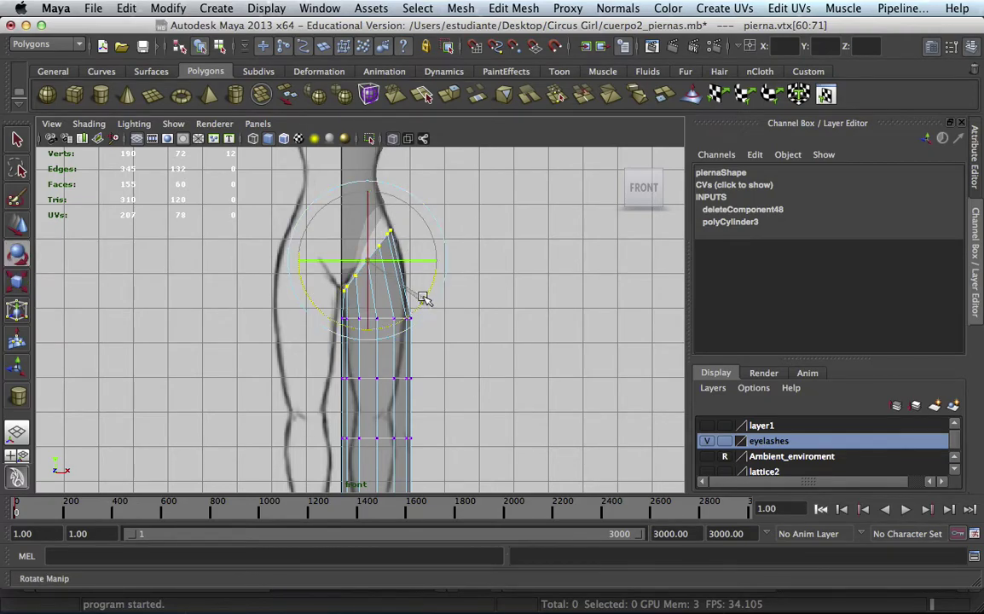
key("r")
mouse_move(369, 259)
left_mouse_down()
mouse_move(383, 261)
mouse_move(365, 253)
left_mouse_up()
key("w")
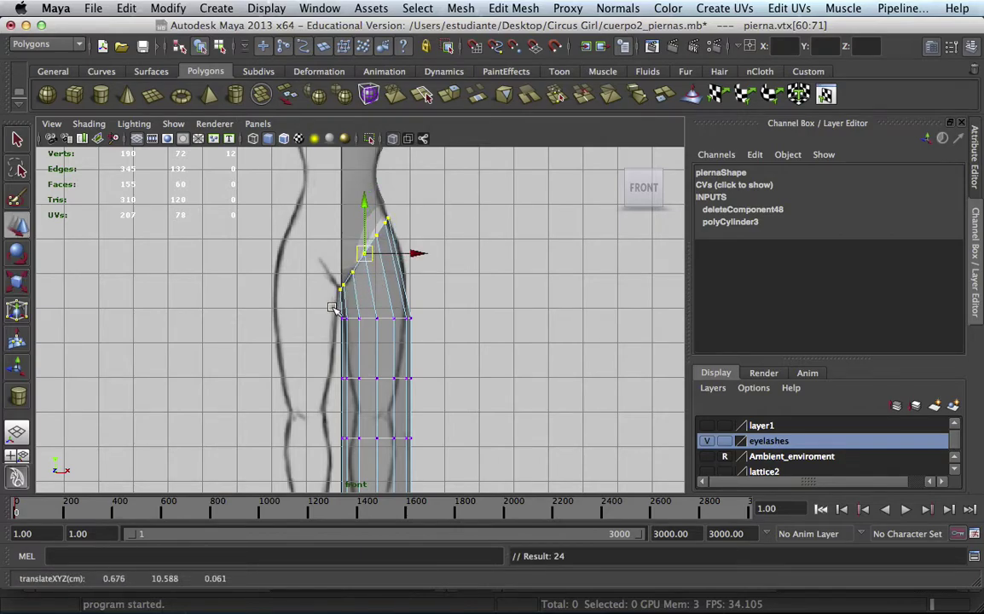
left_click_drag(332, 309, 424, 321)
key("r")
- Narrow and reposition the second vertex row to the thigh outline
key("w")
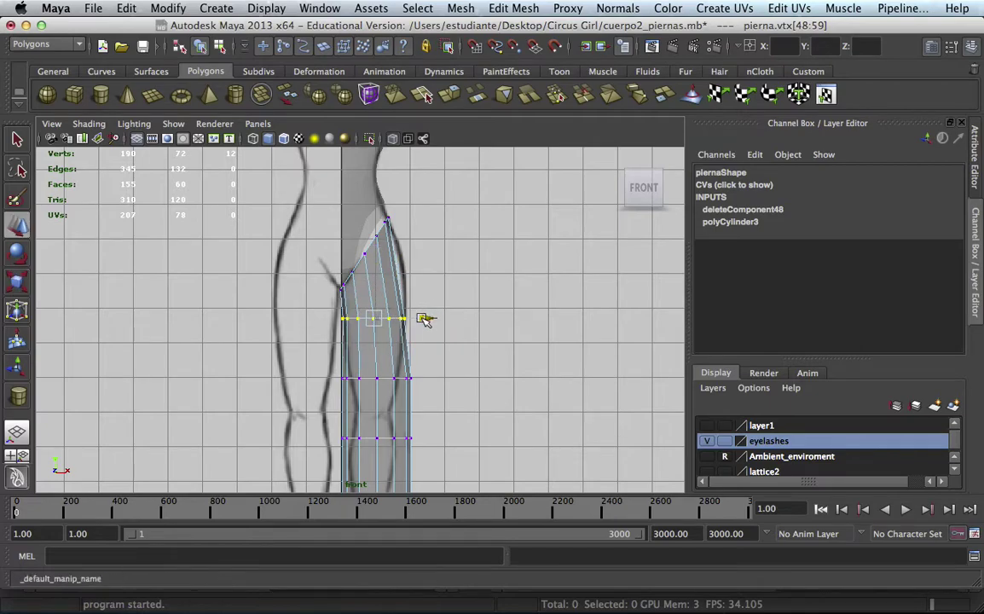
left_click_drag(344, 373, 468, 395)
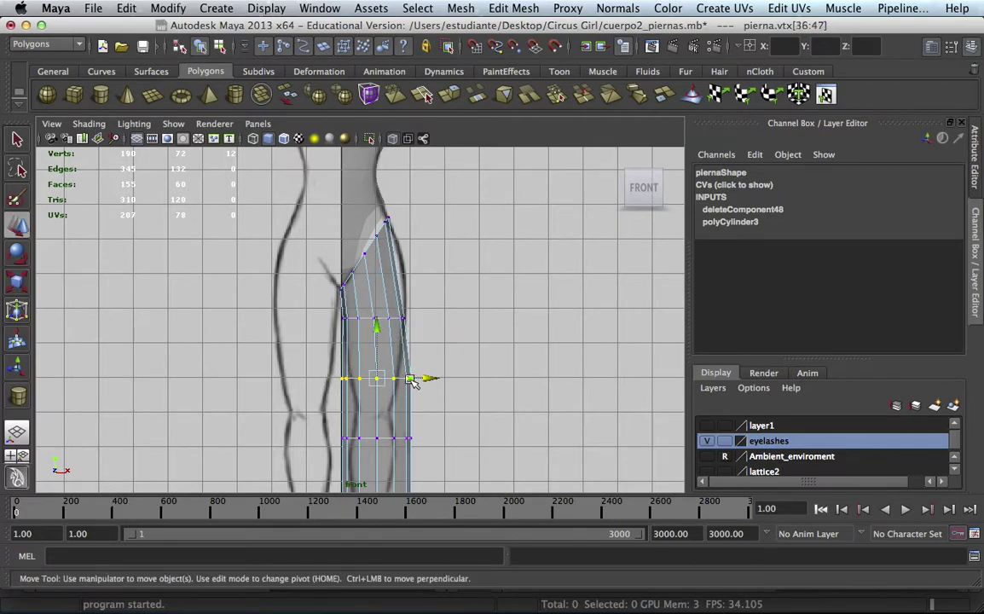
key("r")
left_click_drag(380, 378, 370, 379)
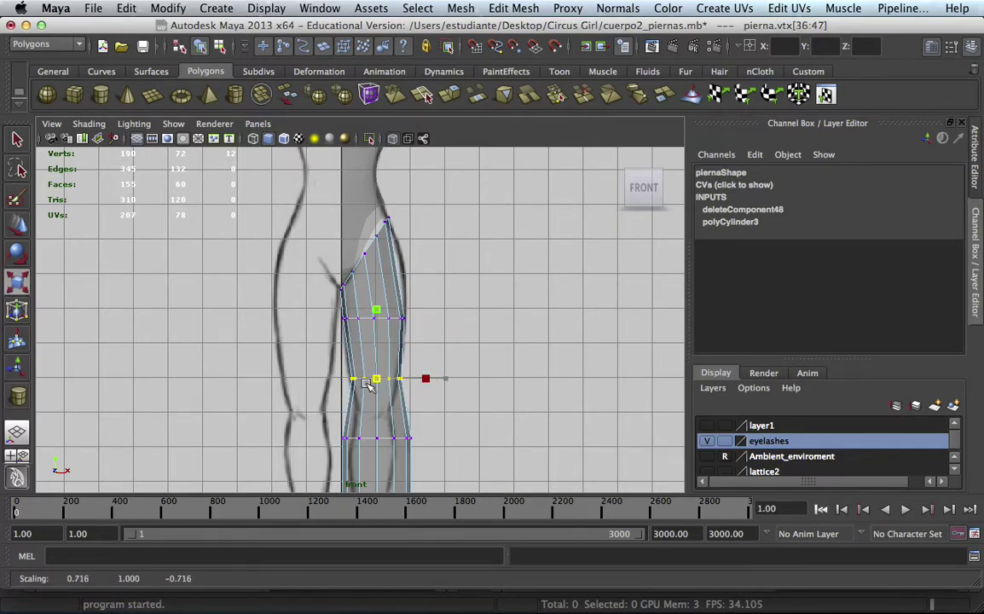
key("w")
left_click_drag(431, 368, 428, 379)
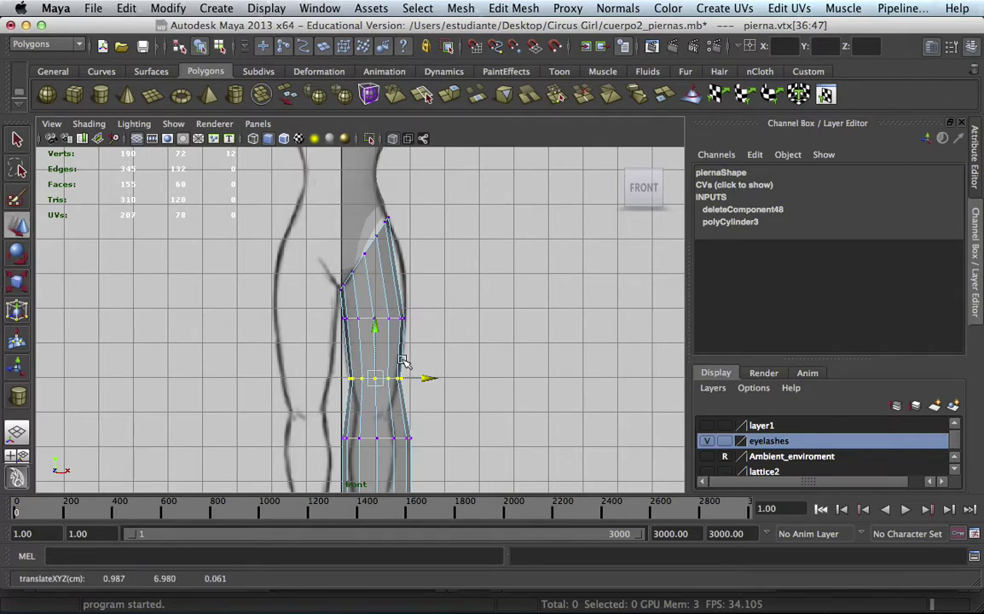
middle_click_drag(407, 362, 364, 220, "alt")
left_click_drag(363, 217, 362, 220)
- Raise the knee vertex row and pinch it narrower
key("r")
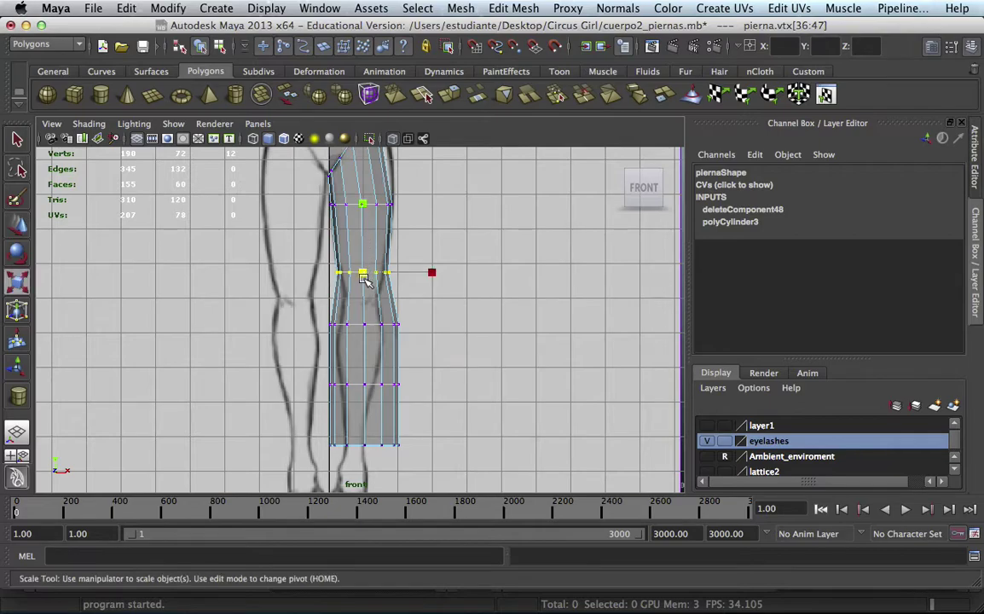
left_click_drag(295, 335, 419, 317)
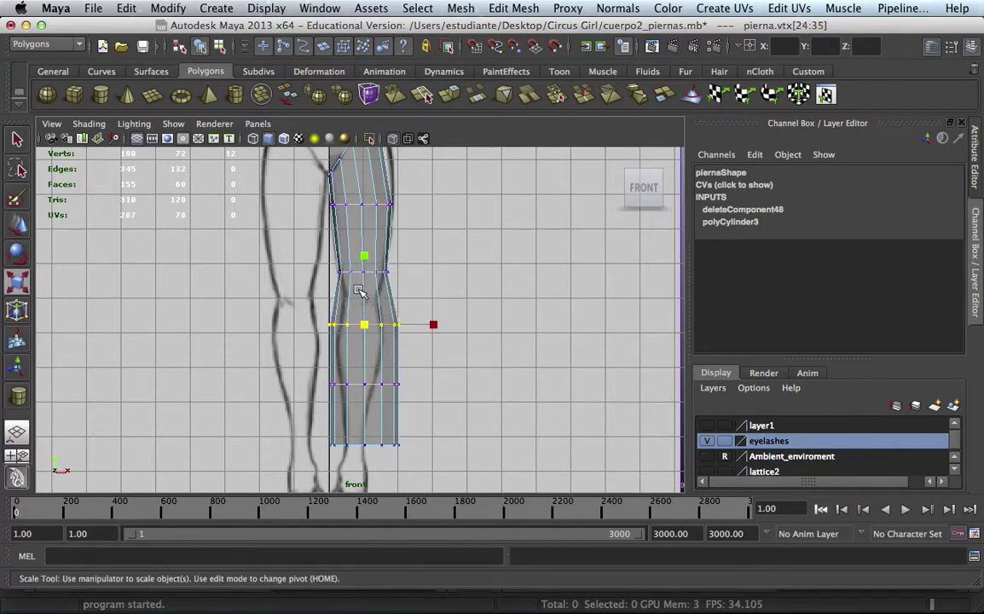
key("w")
left_click_drag(364, 264, 364, 250)
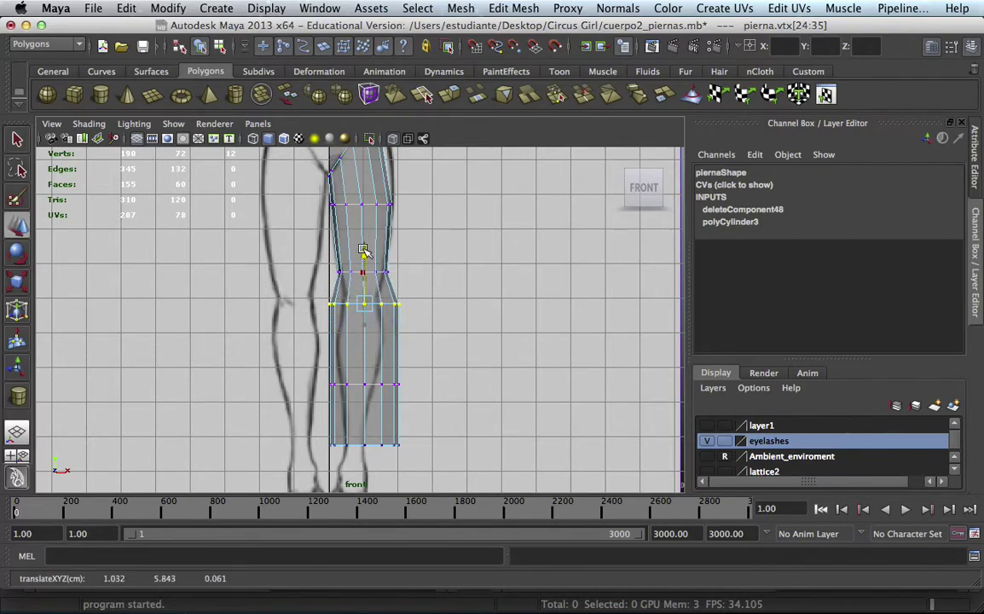
key("r")
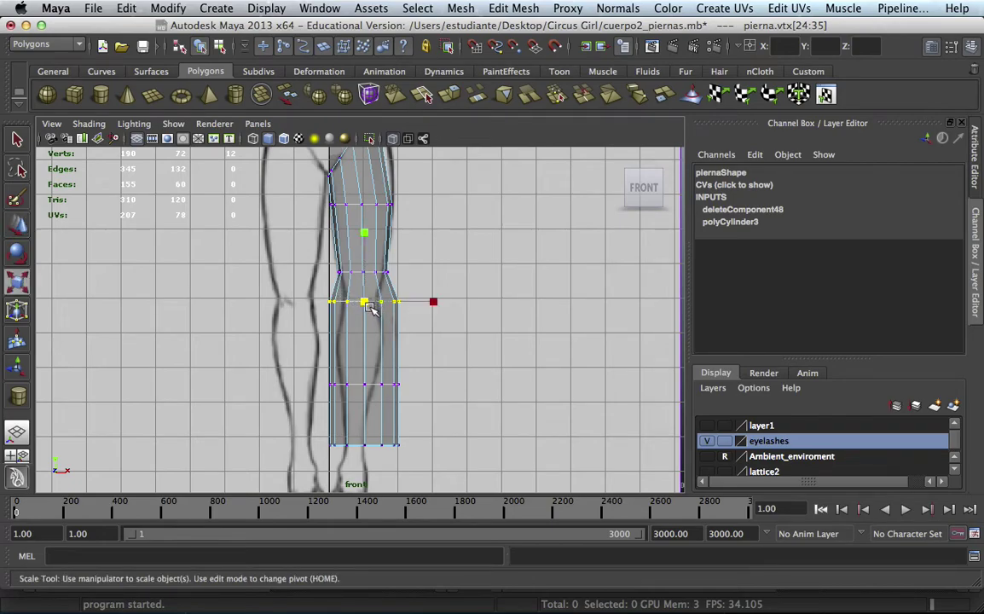
left_click_drag(373, 304, 347, 310)
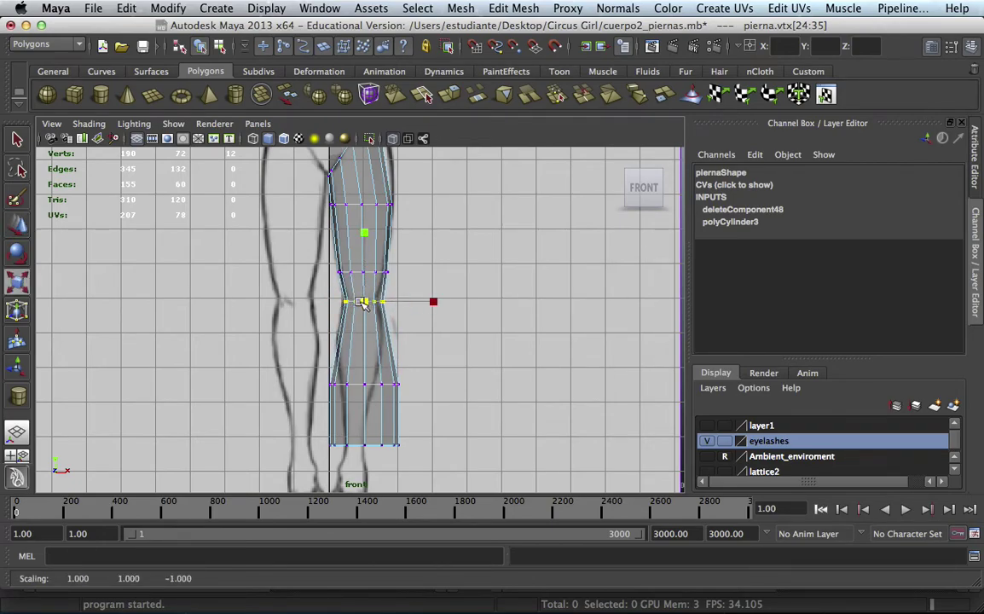
- Raise, narrow and shift the lower rows so the calf tapers to a narrow ankle
key("w")
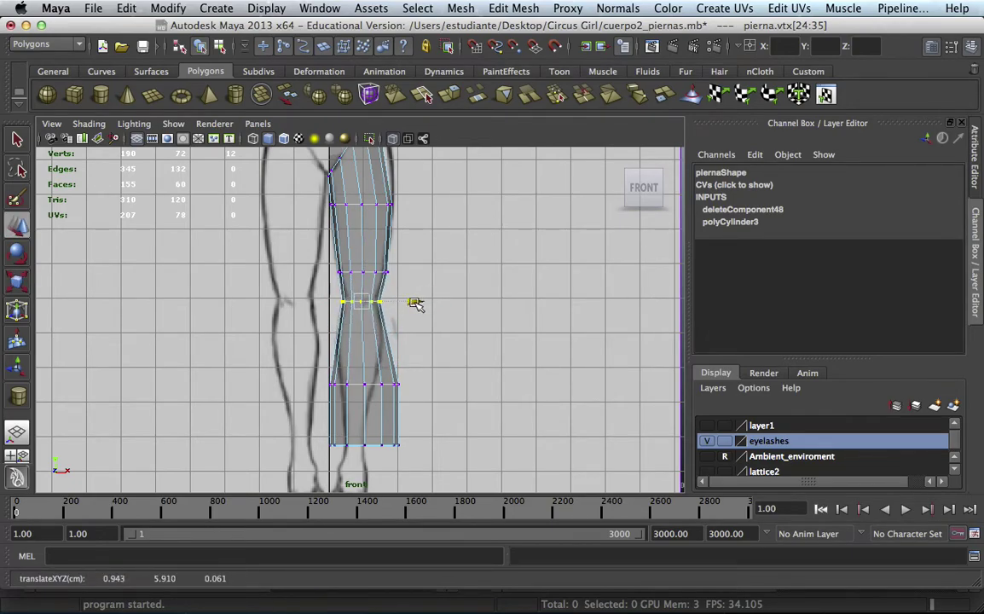
left_click_drag(303, 365, 463, 393)
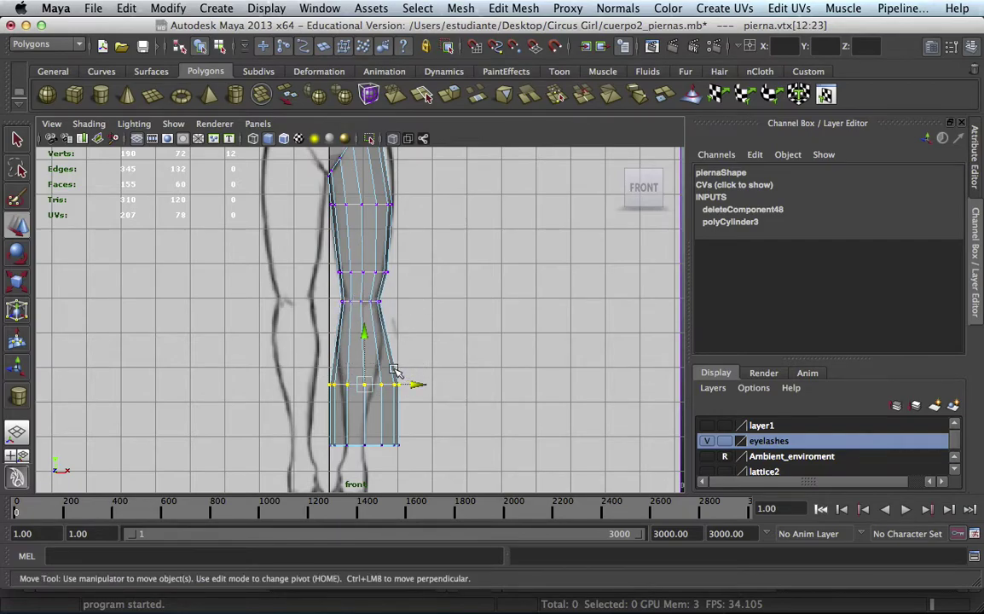
left_click_drag(362, 334, 362, 302)
key("r")
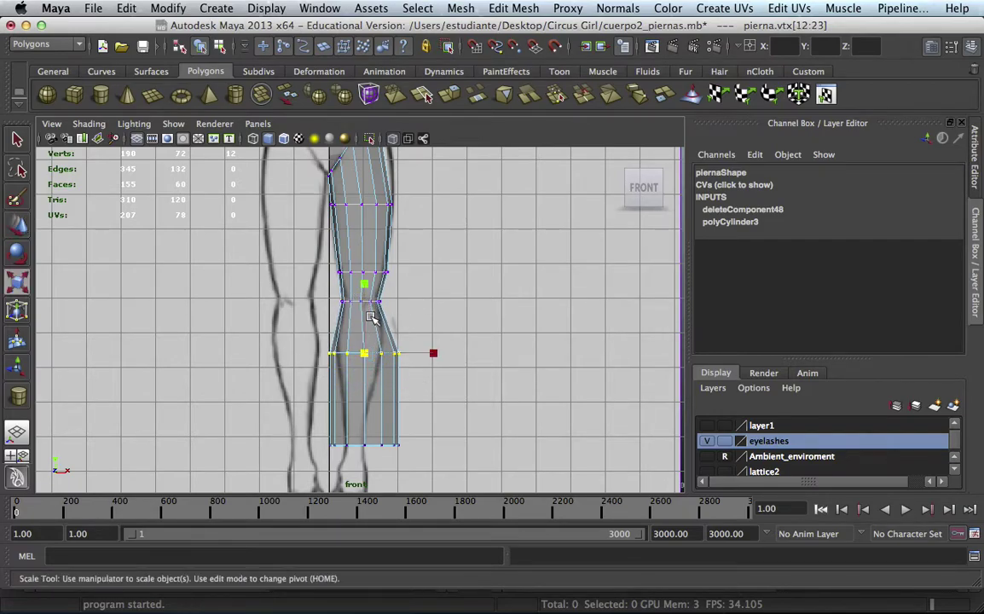
left_click_drag(367, 355, 354, 355)
key("w")
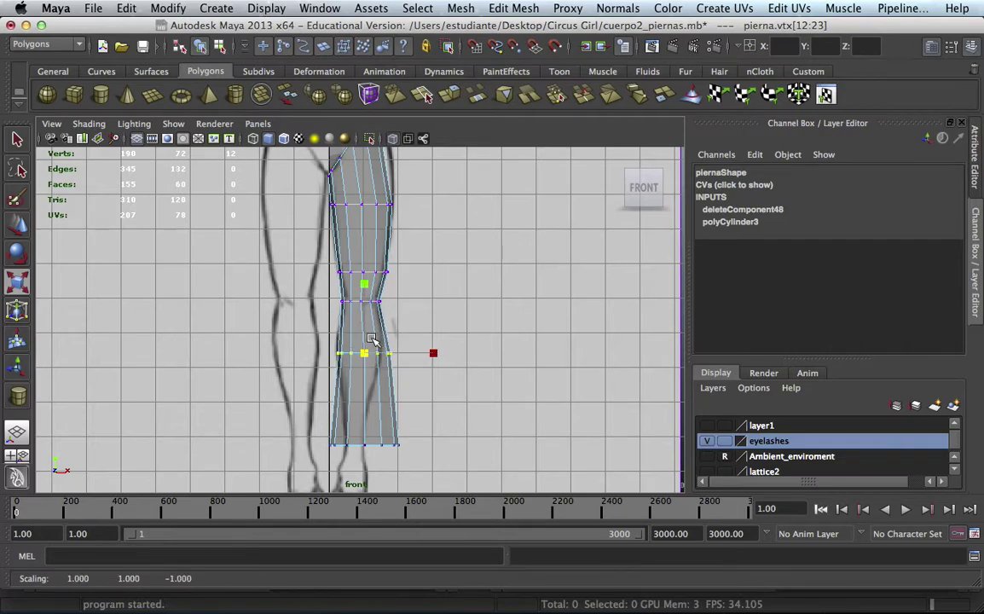
left_click_drag(420, 349, 364, 355)
key("r")
mouse_move(308, 429)
left_mouse_down()
mouse_move(435, 457)
mouse_move(331, 449)
left_mouse_up()
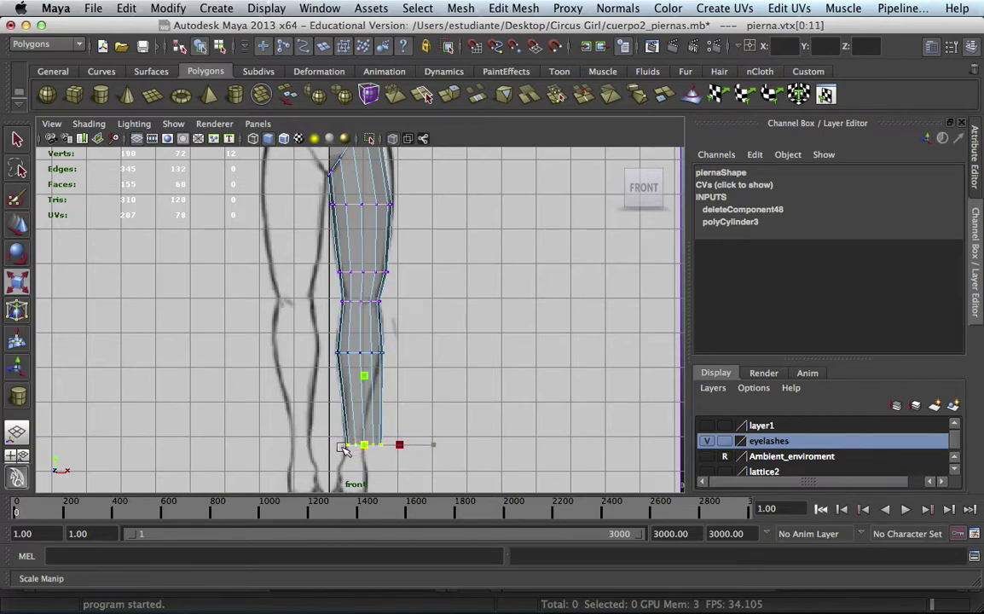
key("w")
left_click_drag(417, 445, 407, 438)
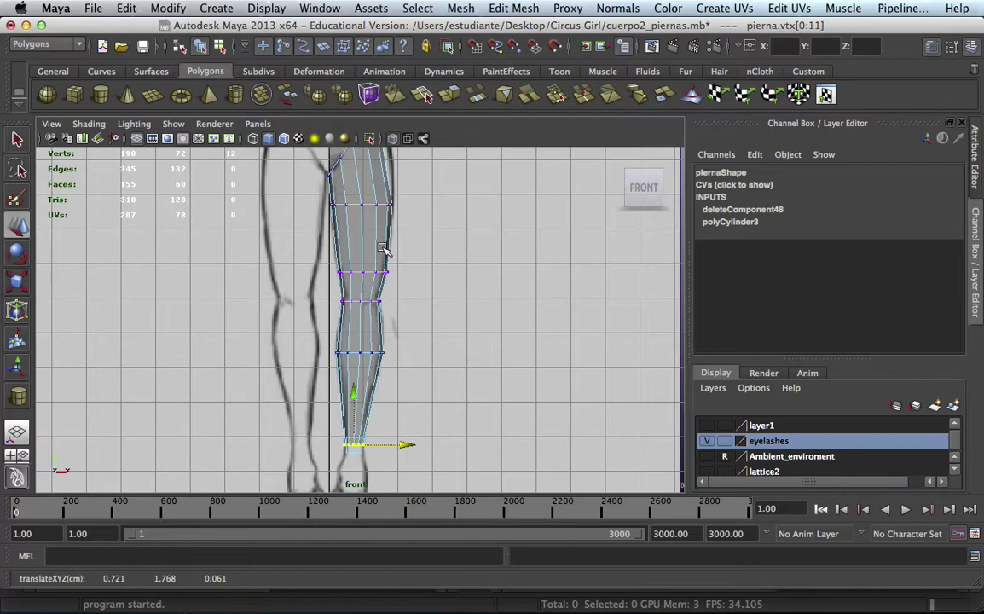
- Tilt the top leg ring to the hip angle and widen it slightly
scroll(383, 248, "up", 5)
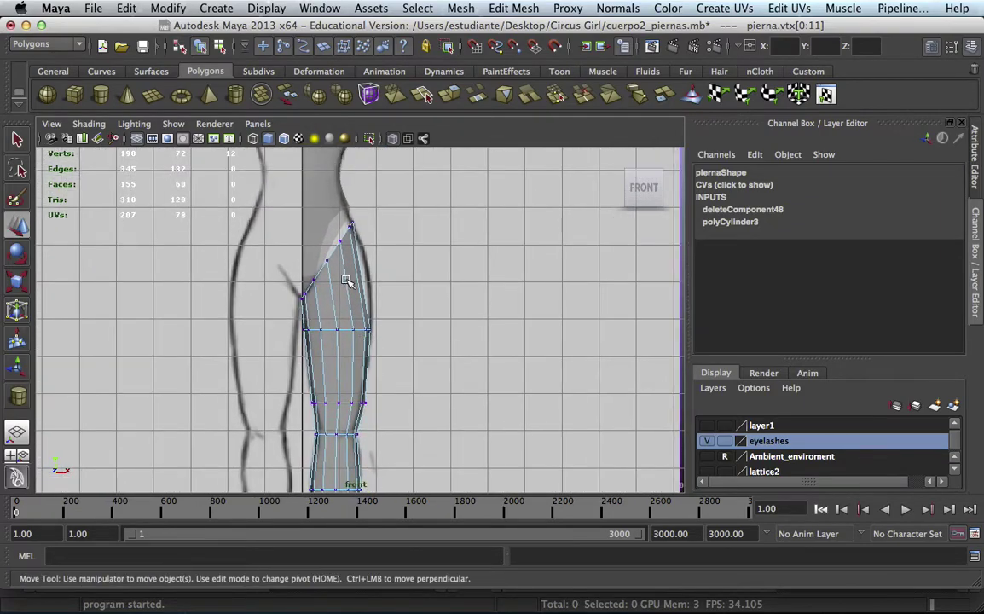
left_click_drag(294, 318, 403, 345)
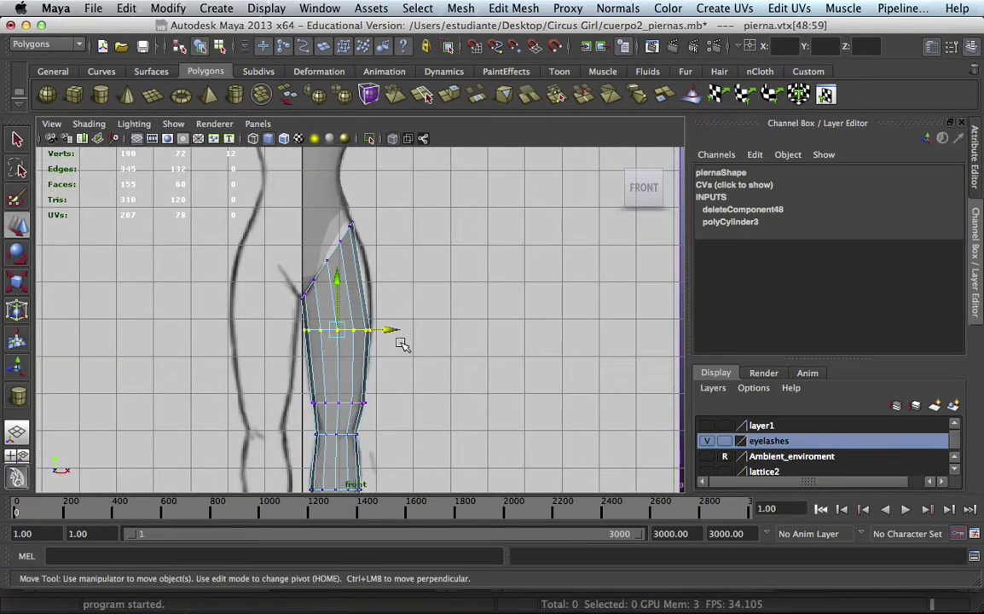
key("r")
key("e")
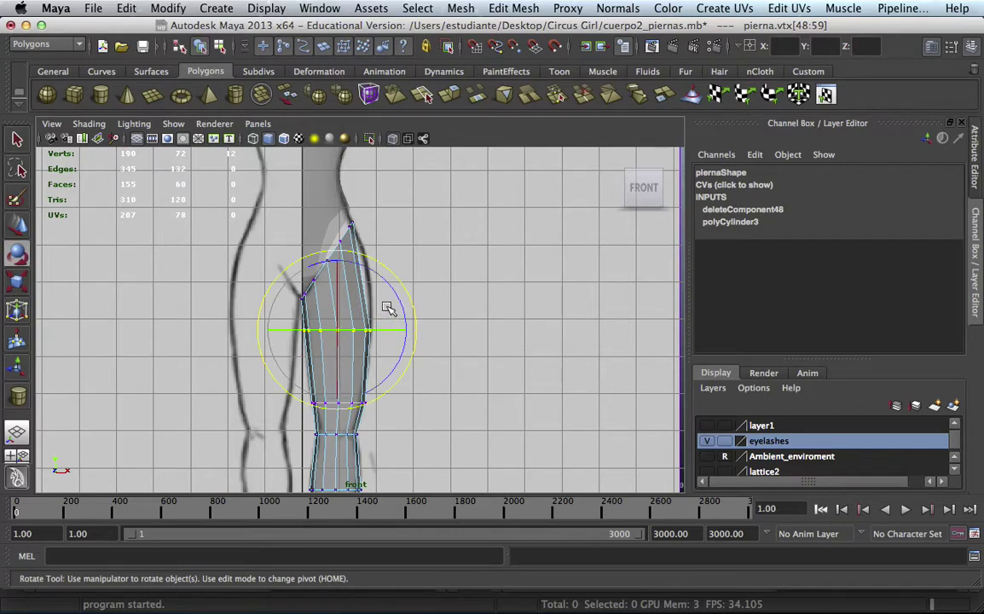
left_click_drag(396, 297, 377, 269)
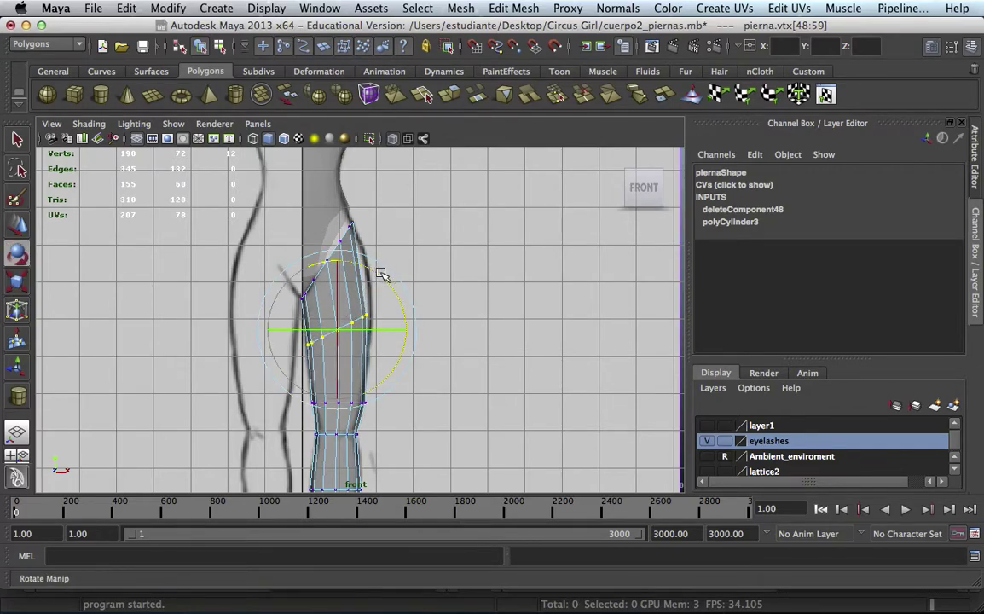
key("r")
left_click_drag(340, 333, 362, 315)
key("w")
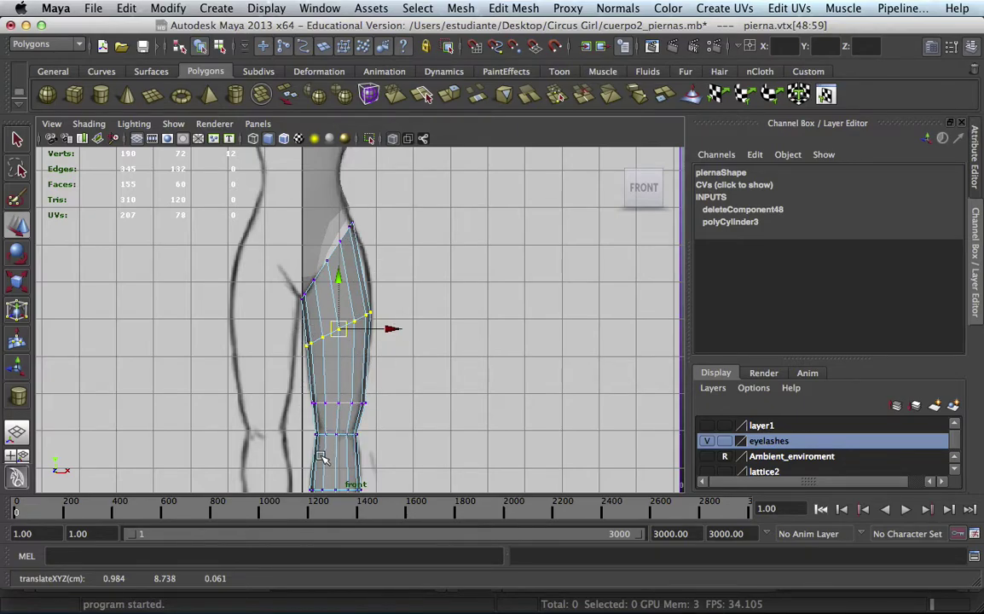
- Move a lower vertex ring to the knee and clear the selection
left_click_drag(294, 390, 375, 416)
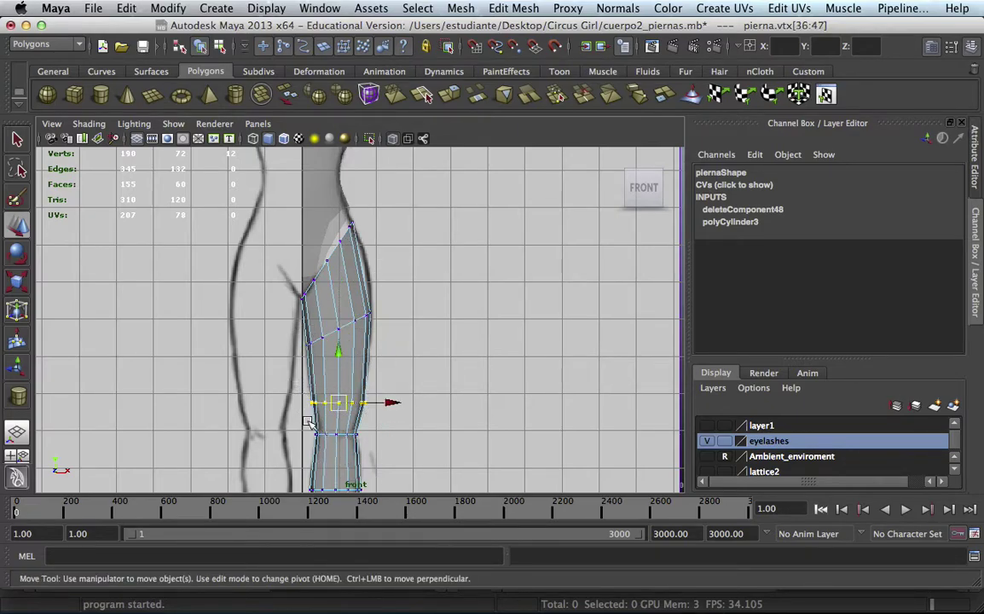
left_click(400, 326)
middle_click_drag(377, 335, 366, 302, "alt")
key("space")
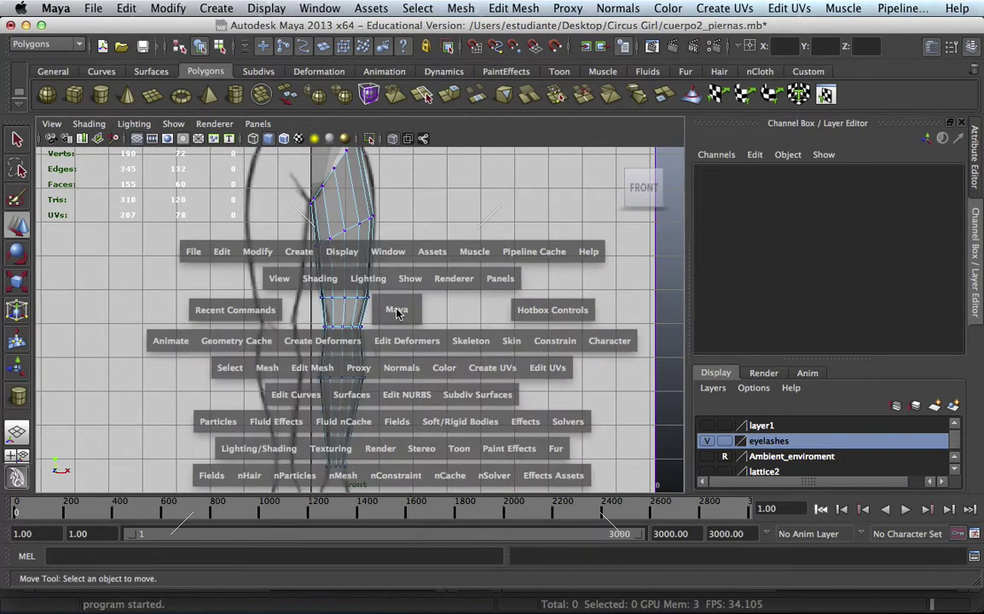
- In side view, select the vertex ring below the thigh and scale it narrower
left_click_drag(397, 313, 407, 287)
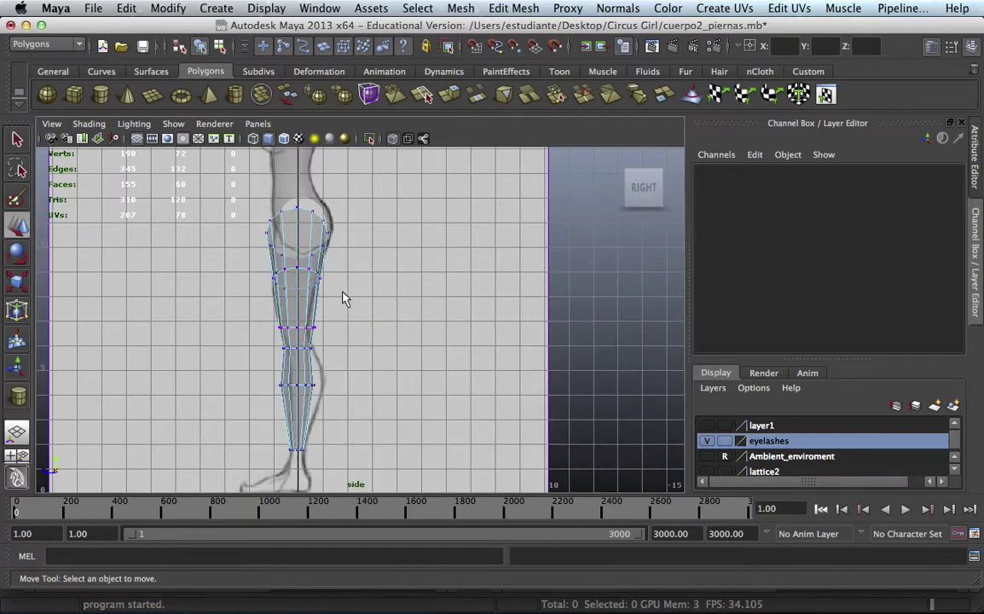
right_click_drag(320, 285, 450, 323, "alt")
left_click_drag(252, 220, 402, 292)
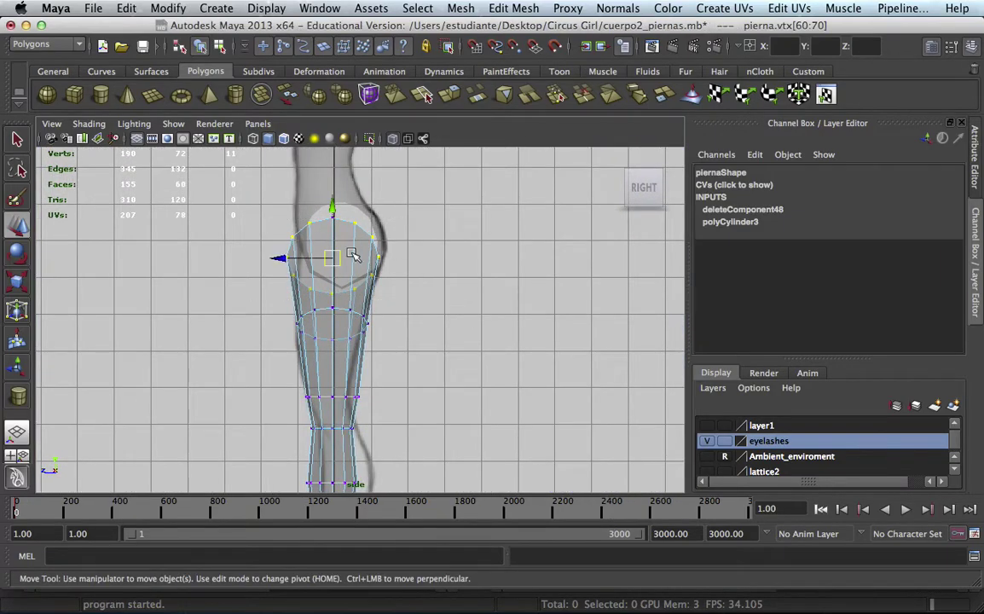
middle_click_drag(352, 260, 345, 180, "alt")
left_click_drag(255, 260, 367, 309)
middle_click_drag(368, 308, 349, 236, "alt")
key("r")
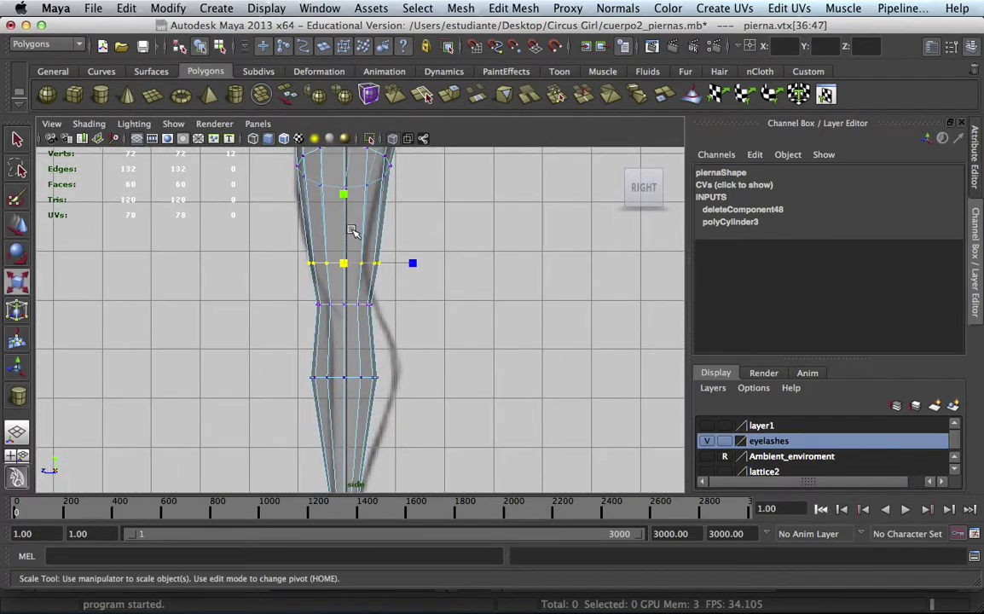
left_click_drag(415, 261, 397, 265)
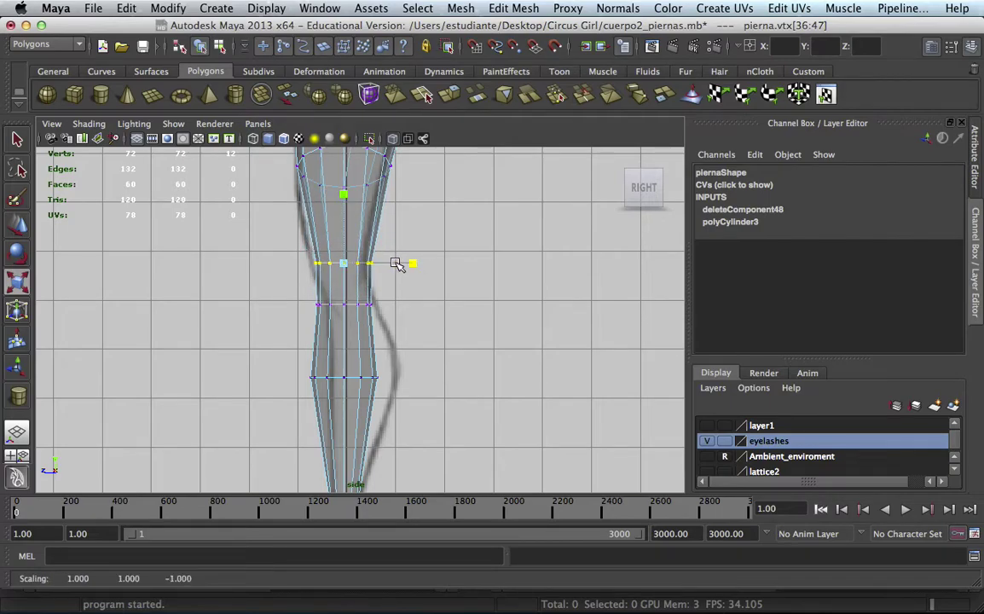
- Shift the lower vertex rings right so the leg follows the knee and calf curve
key("w")
mouse_move(297, 263)
left_mouse_down()
mouse_move(286, 263)
mouse_move(376, 308)
left_mouse_up()
left_click_drag(286, 304, 294, 304)
left_click_drag(282, 349, 388, 390)
left_click_drag(294, 378, 313, 378)
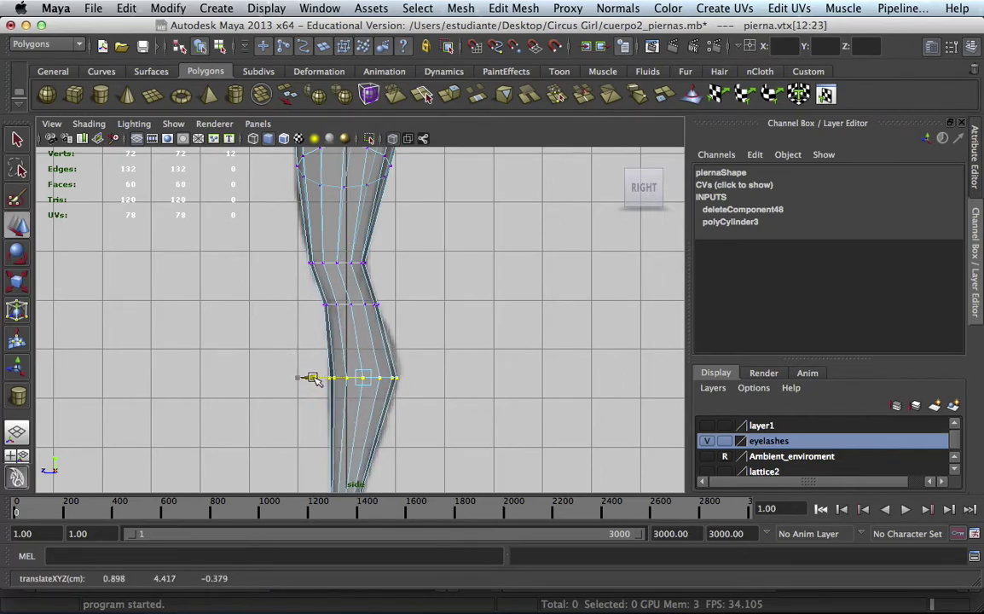
left_click(412, 269)
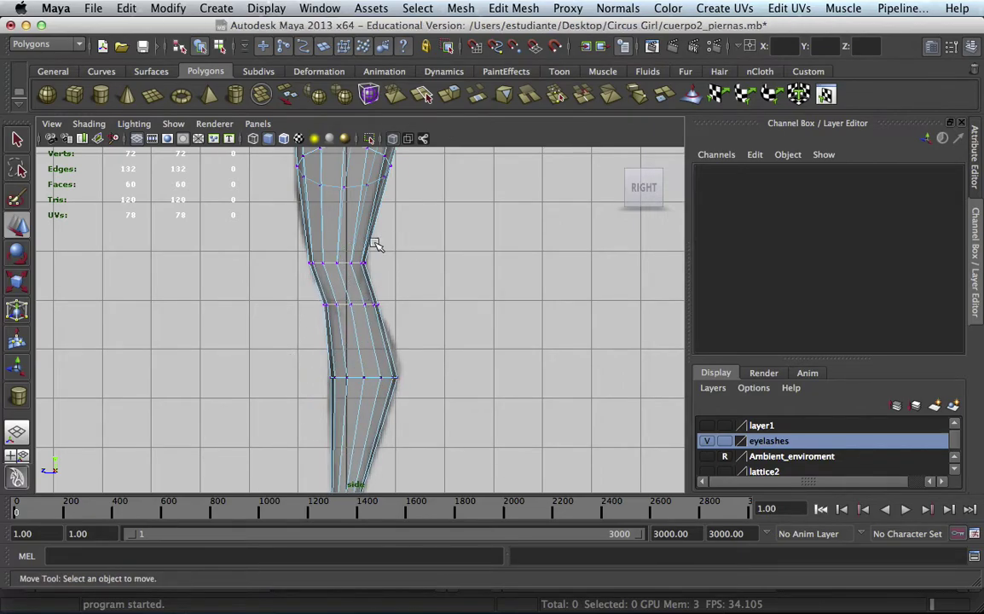
scroll(358, 260, "down", 3)
scroll(350, 298, "up", 2)
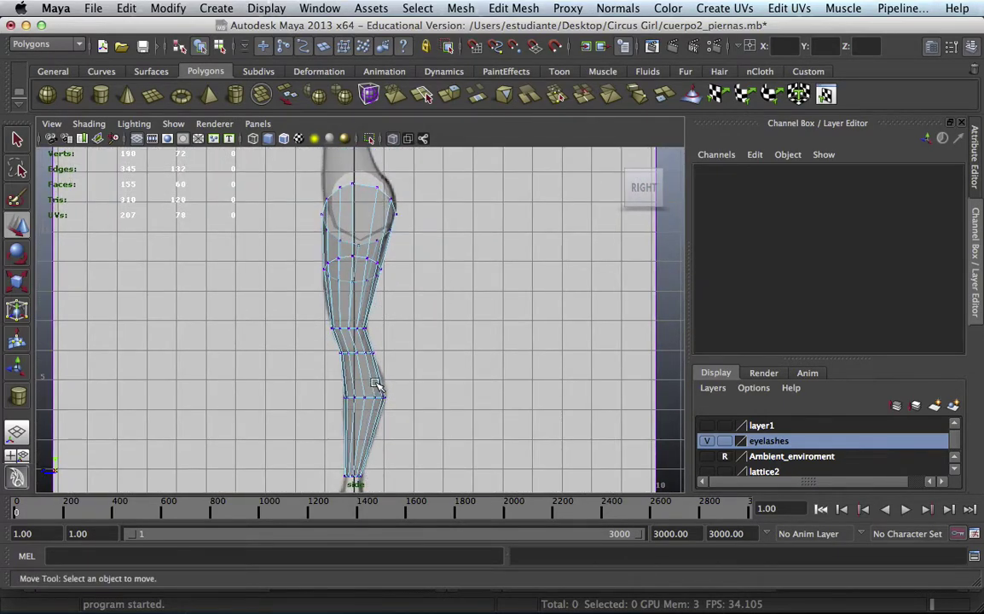
- In single perspective view, select the leg in object mode and delete its keyframes
left_click(20, 434)
scroll(157, 364, "up", 5)
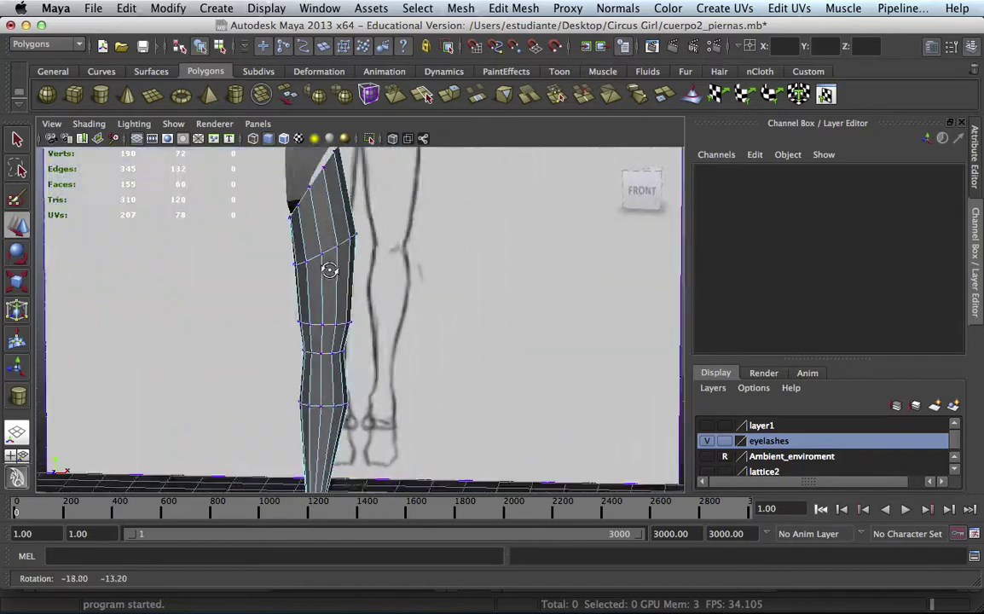
left_click_drag(329, 263, 300, 284, "alt")
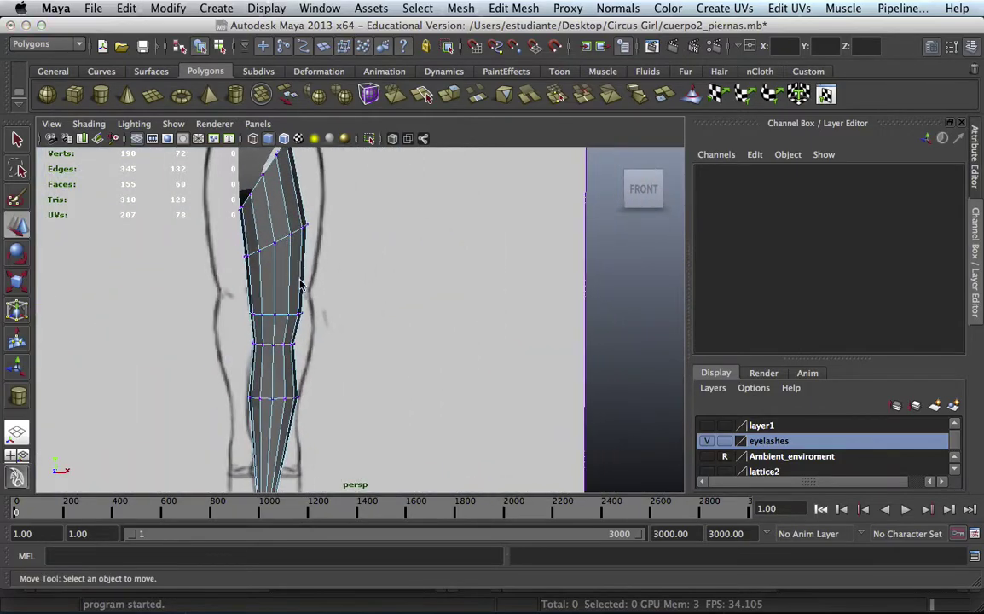
right_click_drag(300, 284, 374, 261)
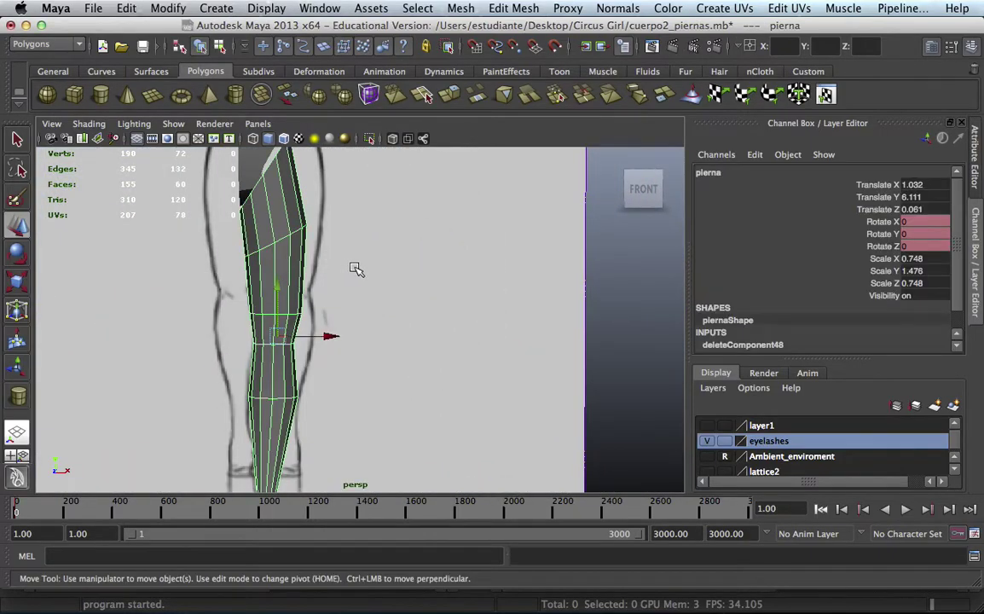
left_click_drag(352, 268, 300, 322, "alt")
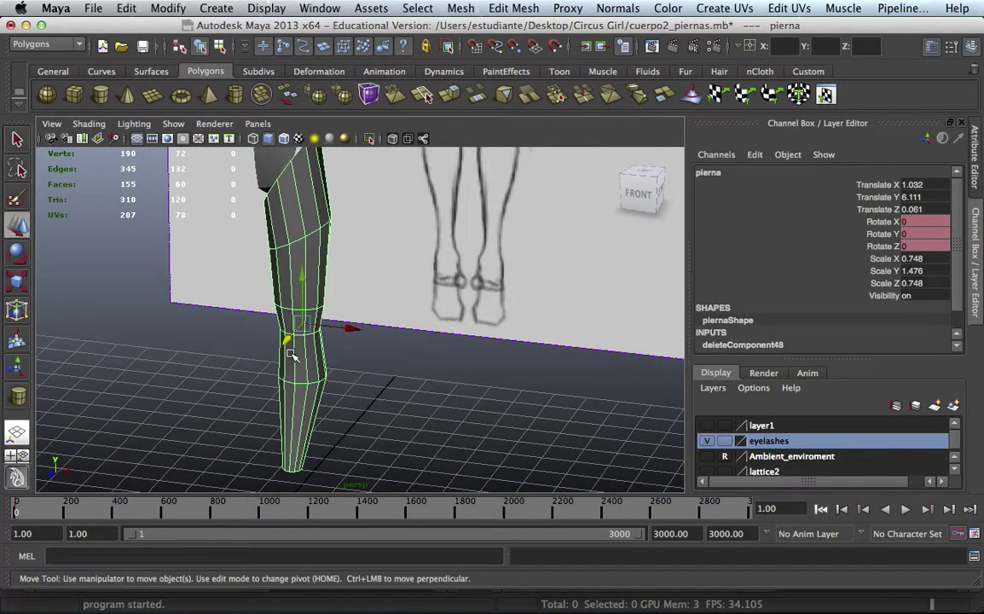
right_click(22, 516)
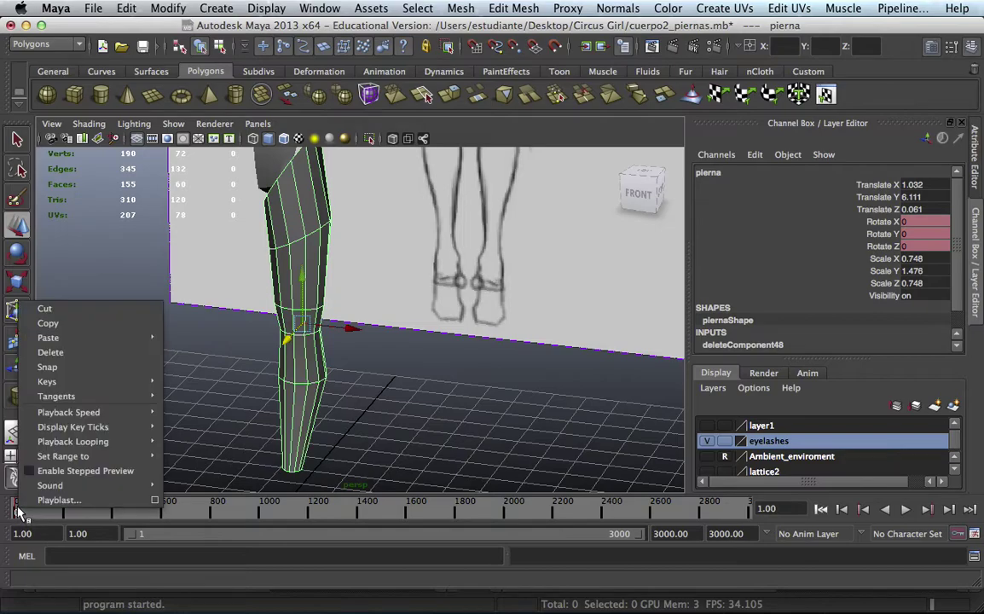
left_click(64, 366)
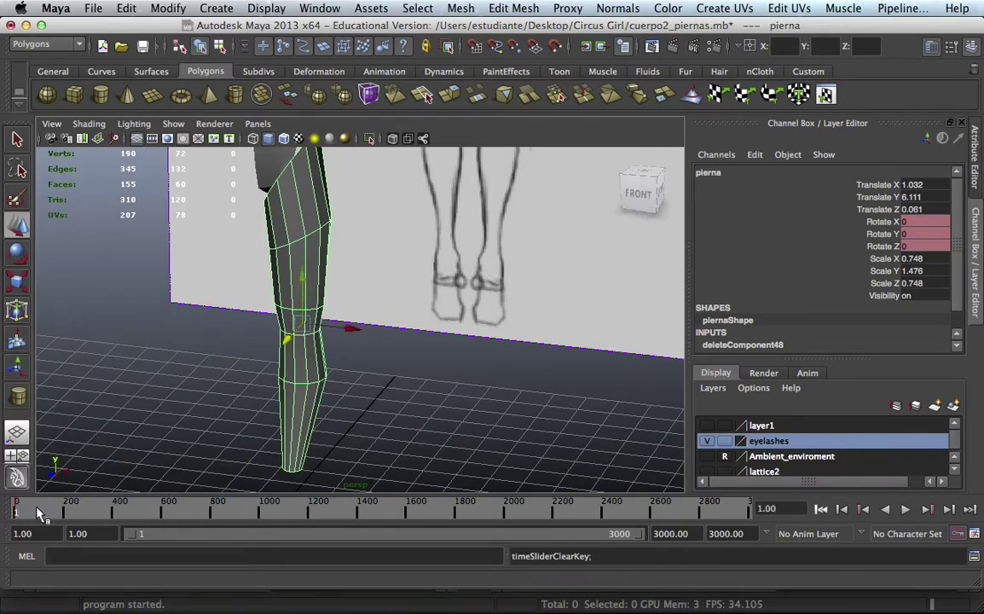
- Try Paste Selected on the leg's Rotate X, Y and Z channels, then reselect the leg
left_click_drag(878, 222, 887, 245)
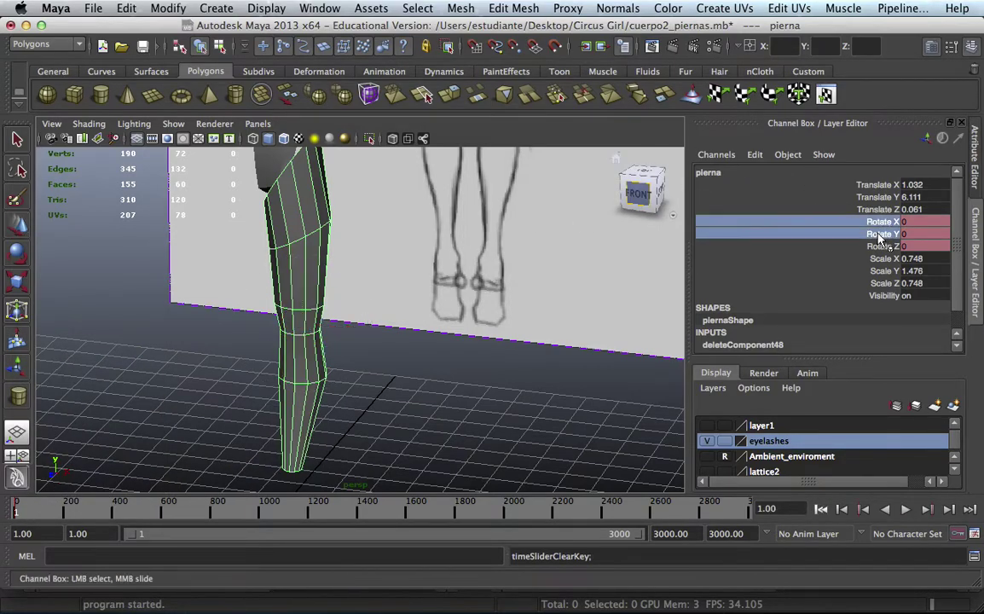
right_click(883, 236)
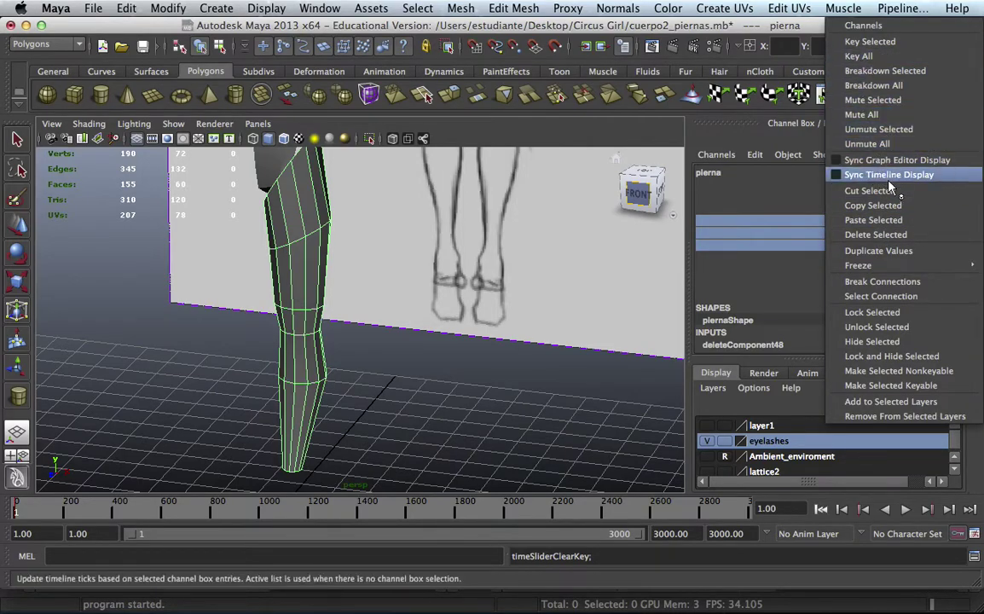
left_click(886, 224)
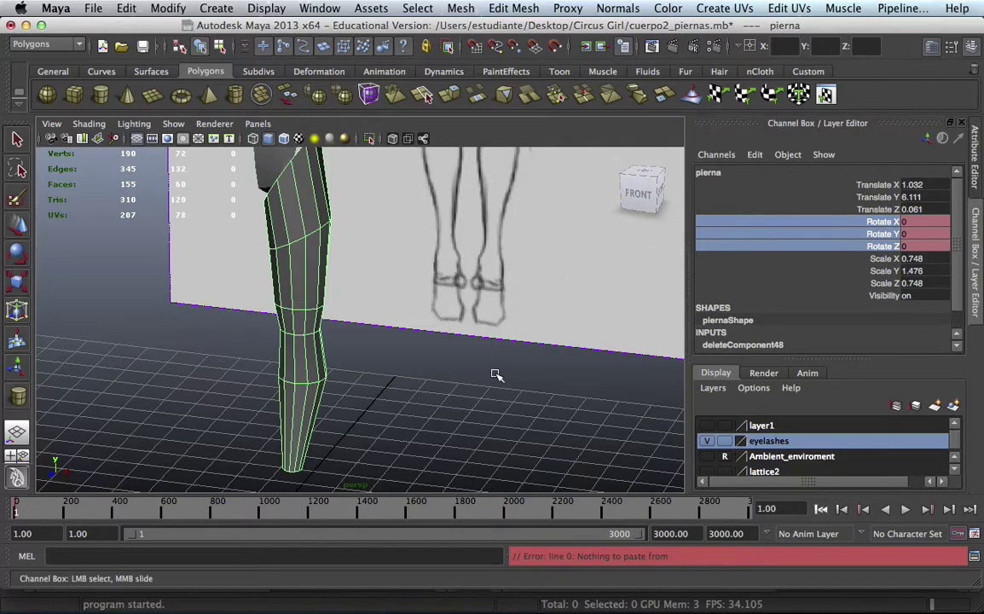
left_click(499, 371)
key("w")
left_click(319, 235)
- Orbit around the smoothed body and leg to inspect them from several angles
mouse_move(377, 213)
left_mouse_down("alt")
mouse_move(367, 290)
mouse_move(308, 334)
left_mouse_up("alt")
right_click_drag(307, 334, 488, 274, "alt")
mouse_move(488, 273)
left_mouse_down("alt")
mouse_move(385, 268)
mouse_move(549, 275)
left_mouse_up("alt")
left_click(418, 247)
mouse_move(417, 248)
left_mouse_down("alt")
mouse_move(426, 249)
mouse_move(402, 272)
left_mouse_up("alt")
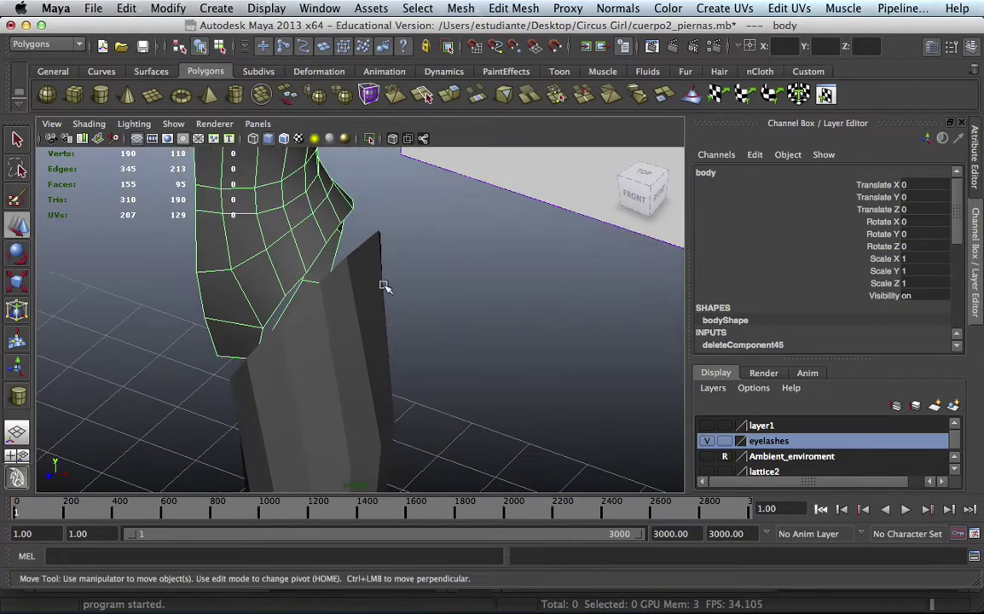
left_click(365, 332)
left_click_drag(373, 333, 450, 329, "alt")
left_click(410, 298)
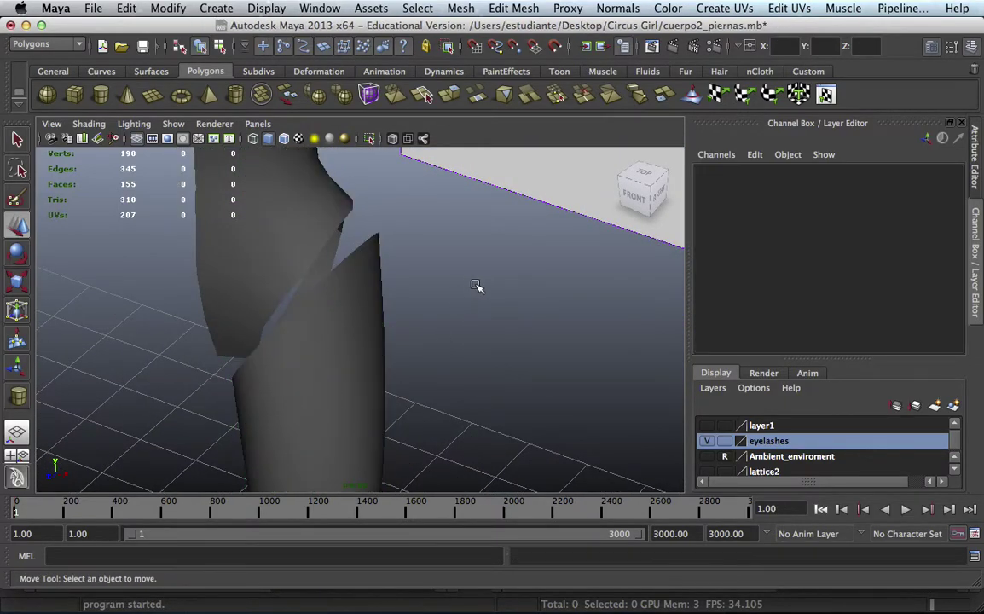
right_click_drag(478, 285, 286, 324, "alt")
middle_click_drag(285, 324, 385, 288, "alt")
mouse_move(386, 288)
left_mouse_down("alt")
mouse_move(360, 223)
mouse_move(283, 268)
left_mouse_up("alt")
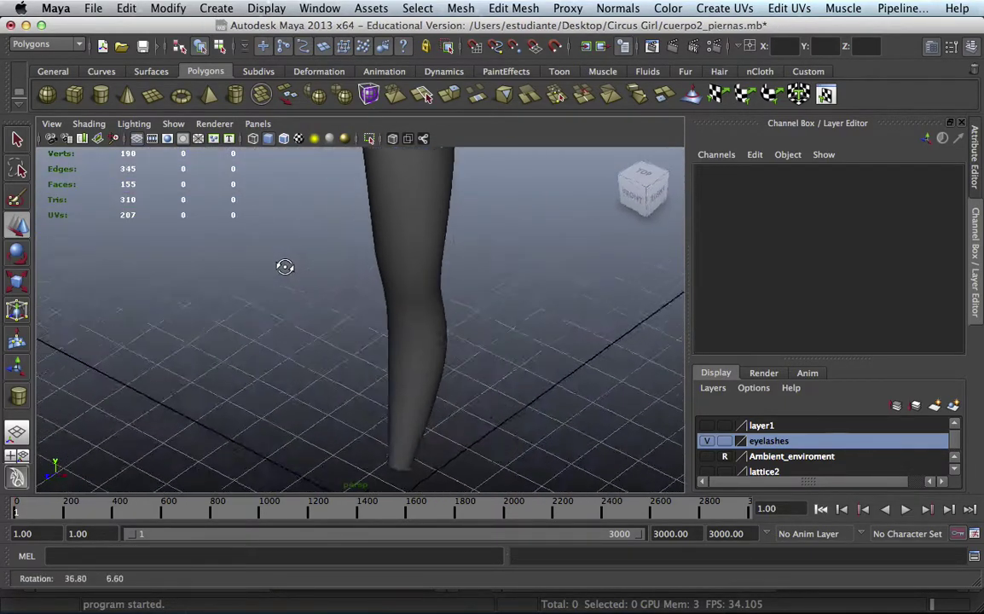
right_click_drag(283, 268, 397, 252, "alt")
mouse_move(397, 252)
left_mouse_down("alt")
mouse_move(352, 244)
mouse_move(327, 220)
mouse_move(298, 233)
mouse_move(386, 213)
mouse_move(338, 322)
left_mouse_up("alt")
- Select the leg and return it to faceted low-poly display with 1
left_click(394, 243)
mouse_move(393, 243)
left_mouse_down("alt")
mouse_move(487, 272)
mouse_move(452, 301)
mouse_move(336, 293)
left_mouse_up("alt")
right_click_drag(336, 293, 556, 219, "alt")
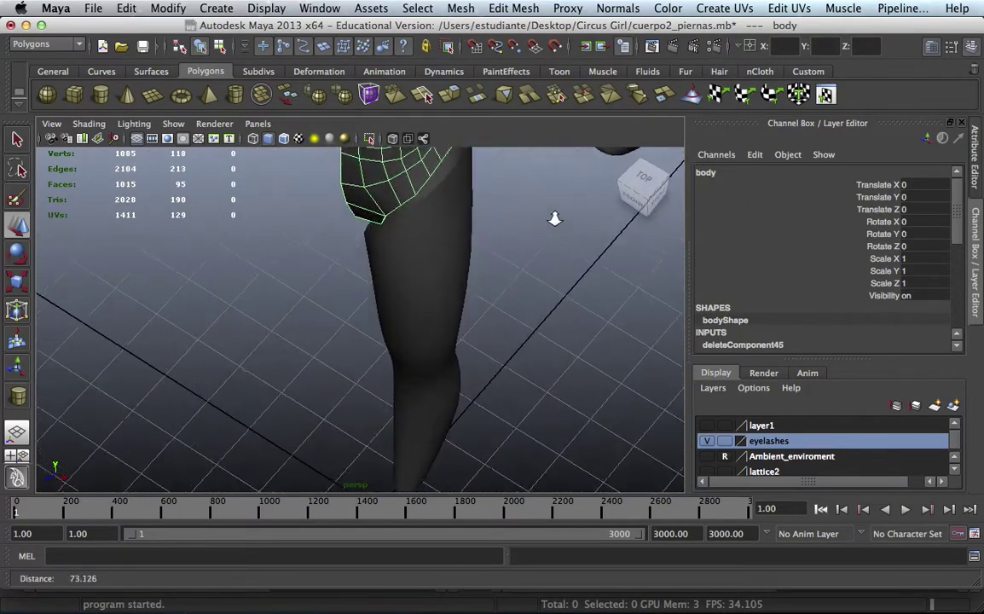
left_click_drag(556, 220, 294, 281, "alt")
left_click(405, 286)
left_click_drag(406, 286, 379, 254, "alt")
key("1")
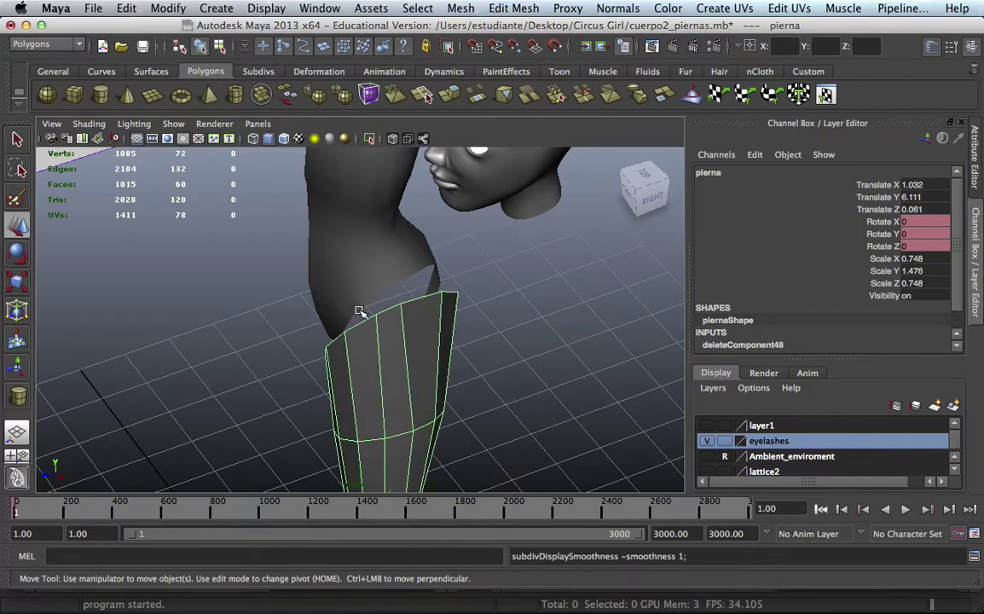
left_click_drag(444, 327, 366, 277, "alt")
left_click(350, 300)
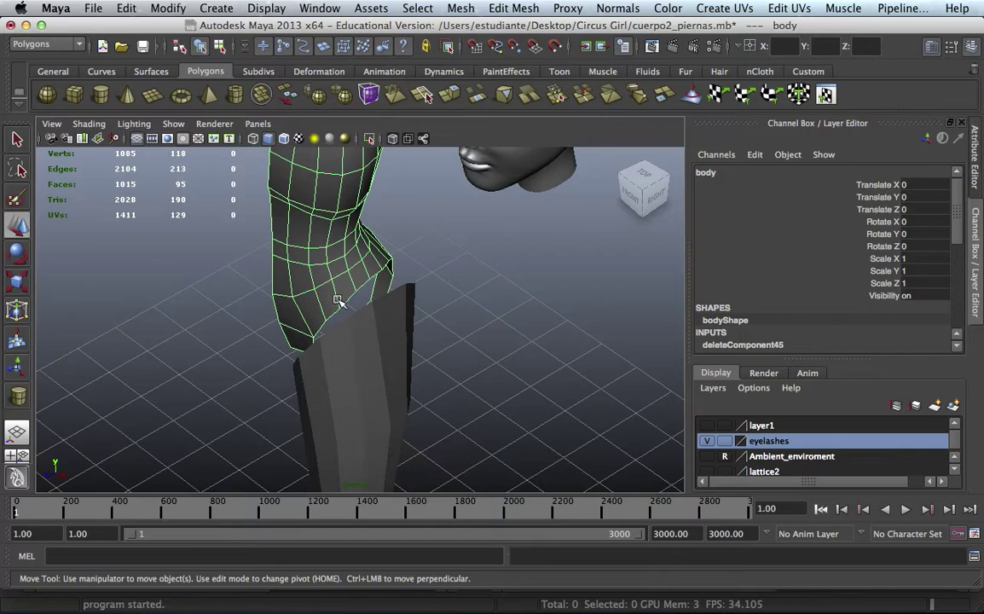
- Delete the leg's static channels via Edit > Delete All by Type so its rotations are unkeyed
left_click(401, 356)
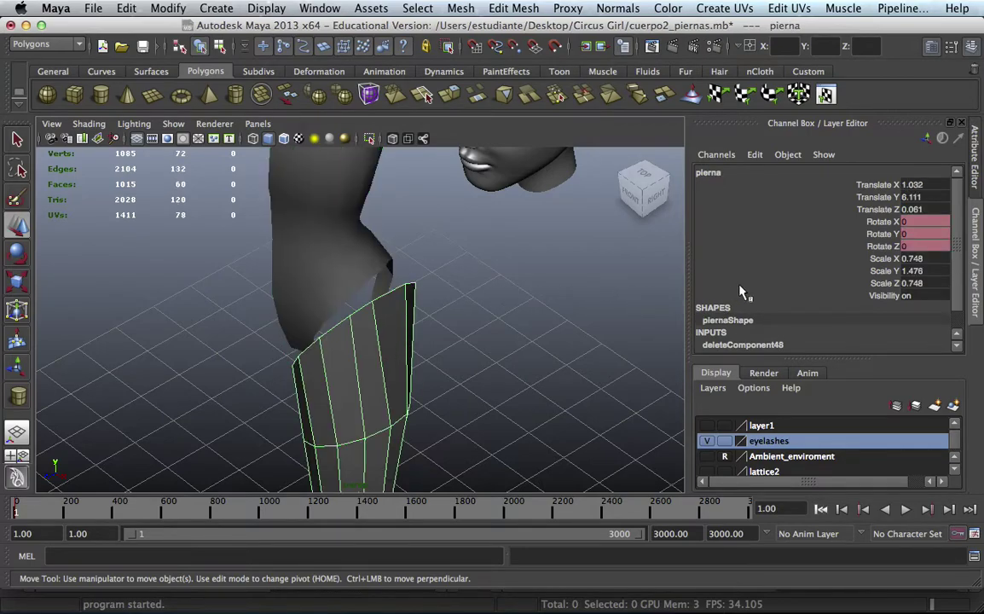
left_click(139, 7)
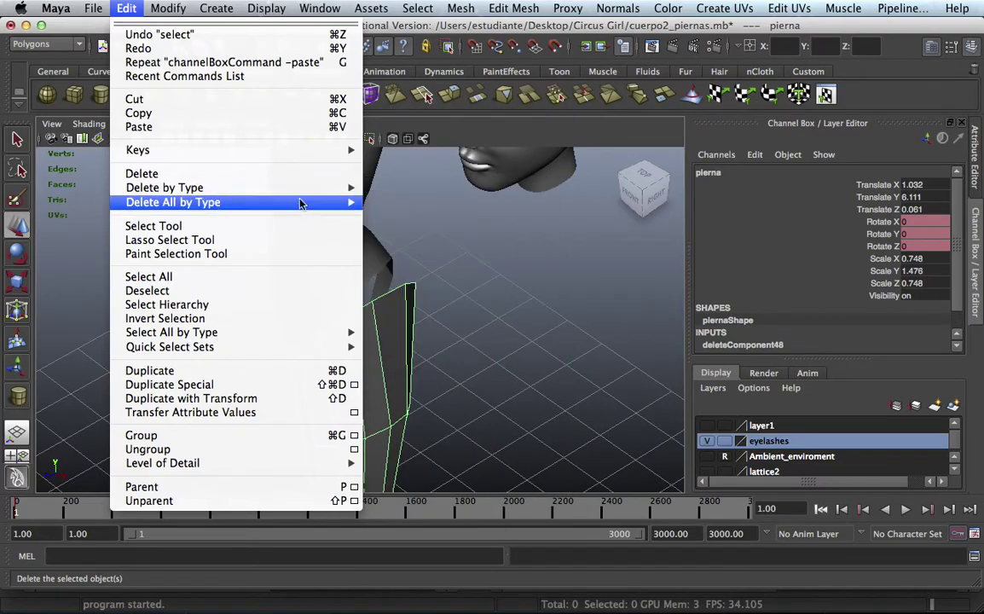
mouse_move(172, 202)
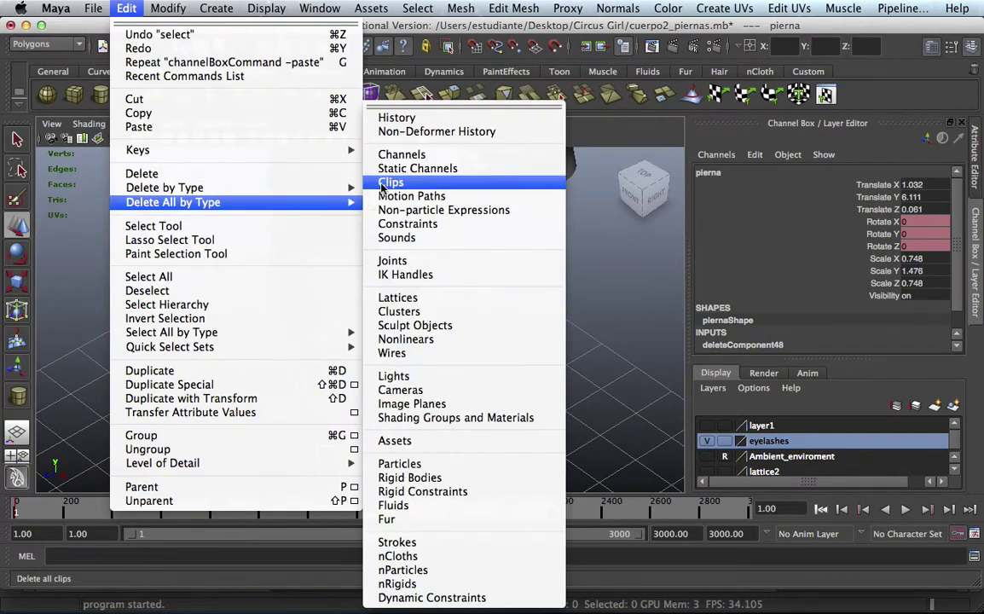
left_click(394, 169)
left_click_drag(339, 247, 228, 336, "alt")
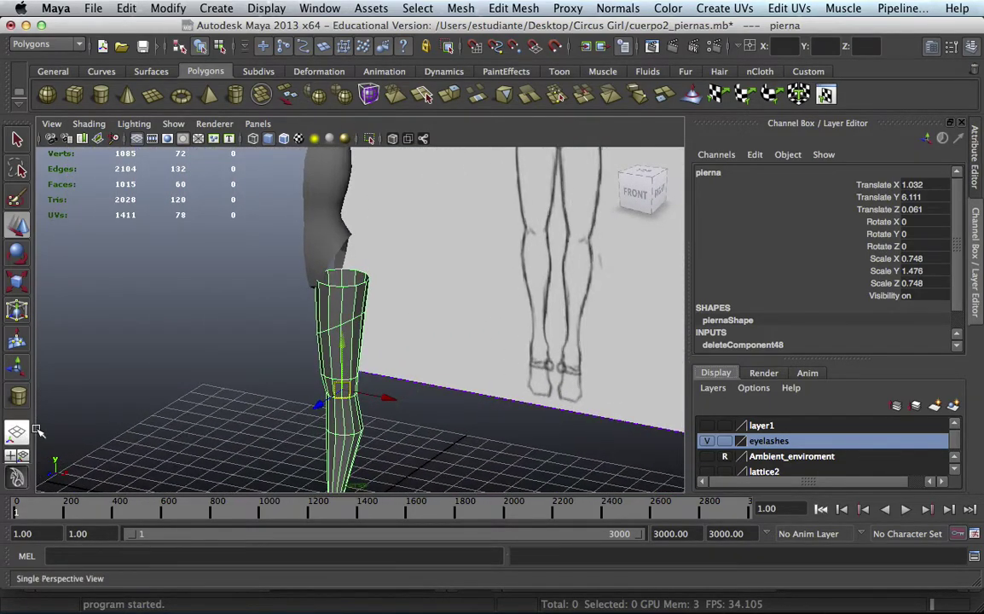
- In front view, tilt, raise and widen the leg's top vertex ring to match the hip
key("space")
left_click_drag(336, 339, 340, 367)
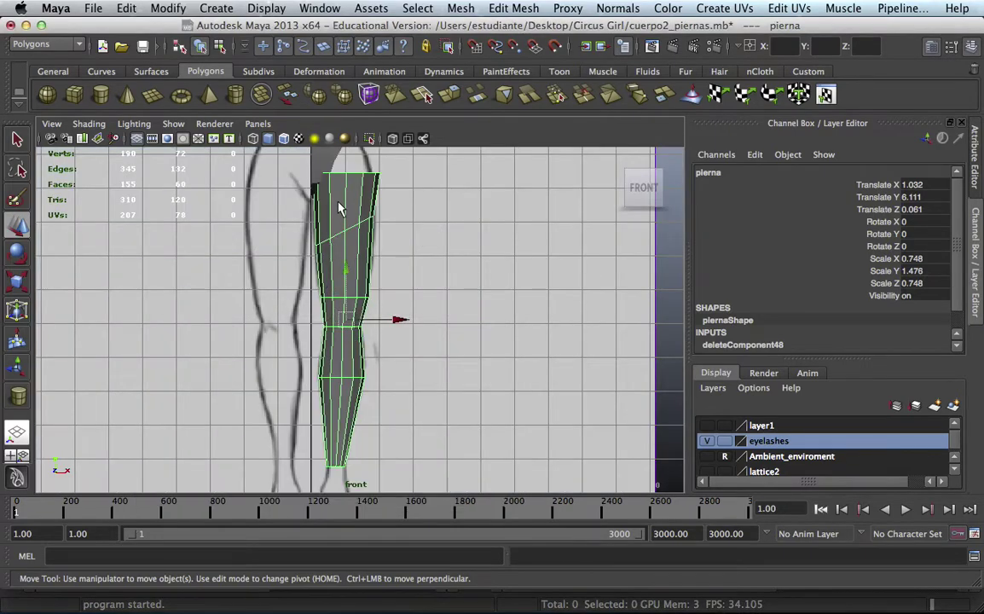
middle_click_drag(339, 209, 327, 310, "alt")
right_click_drag(357, 303, 285, 294)
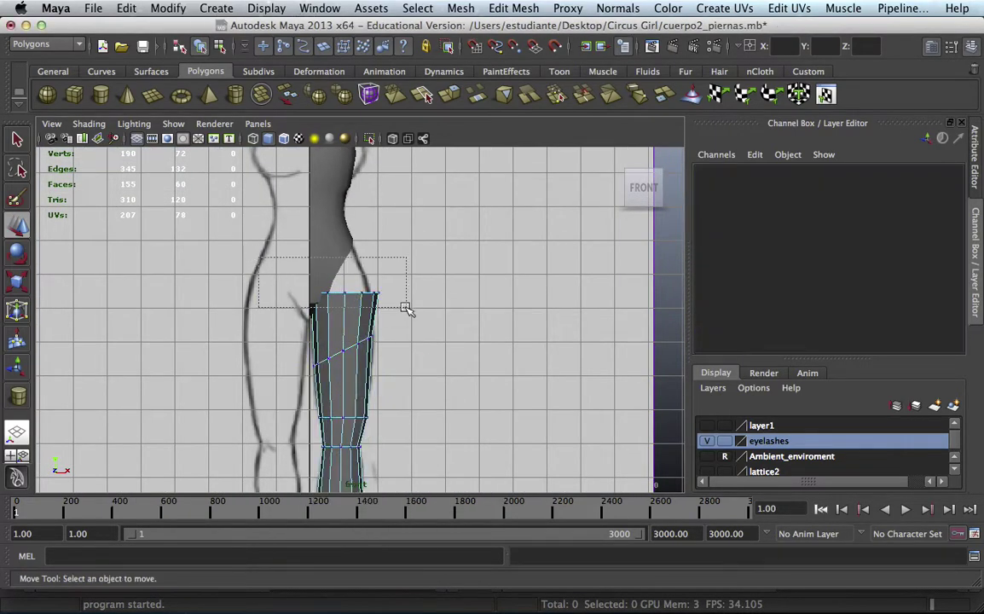
left_click_drag(259, 277, 407, 307)
key("r")
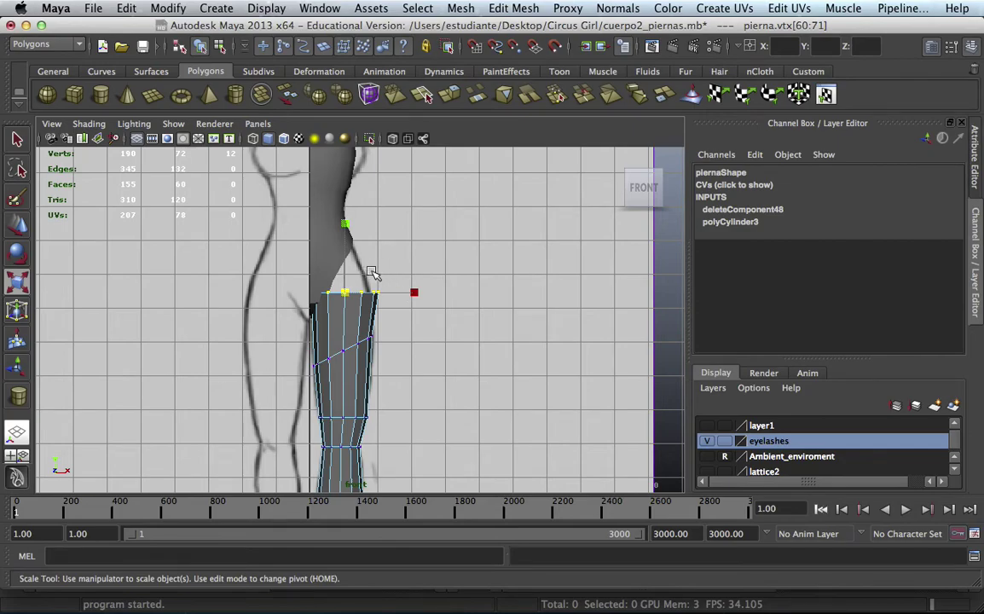
key("e")
left_click_drag(385, 259, 373, 227)
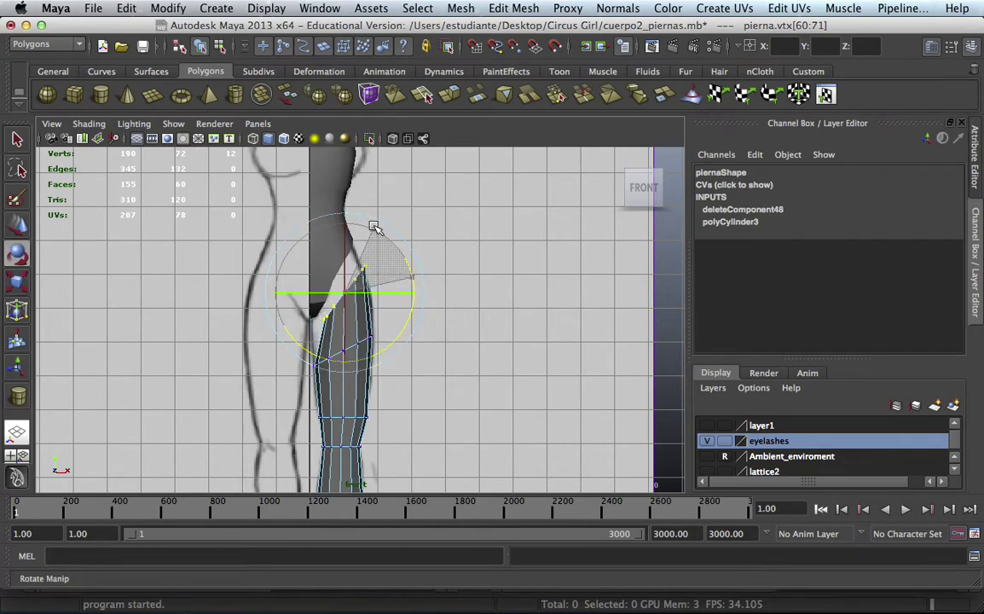
key("w")
left_click_drag(363, 292, 334, 282)
key("r")
key("w")
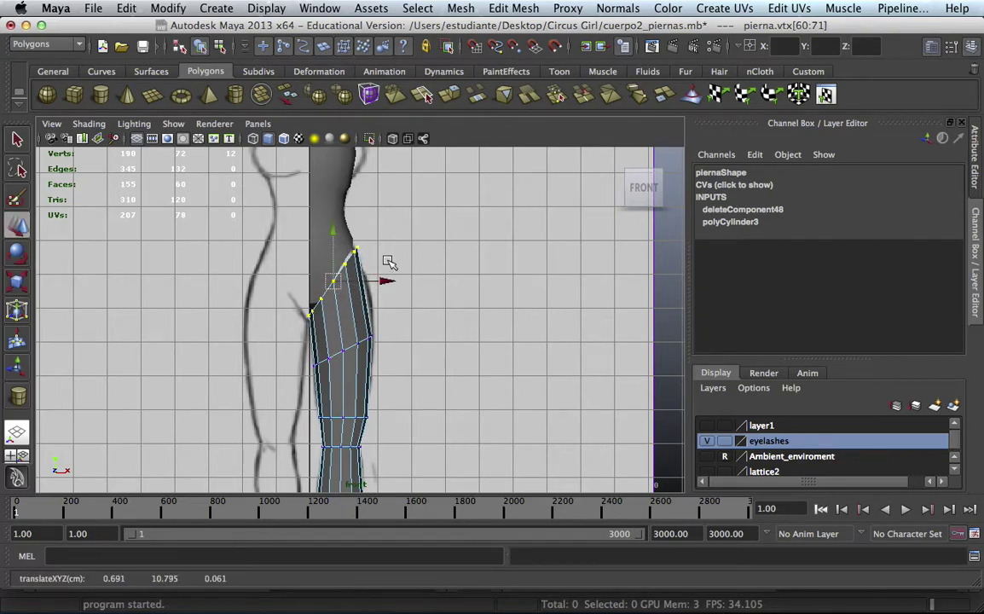
- Check the reshaped top ring in side view with wireframe display
key("space")
left_click_drag(388, 262, 401, 260)
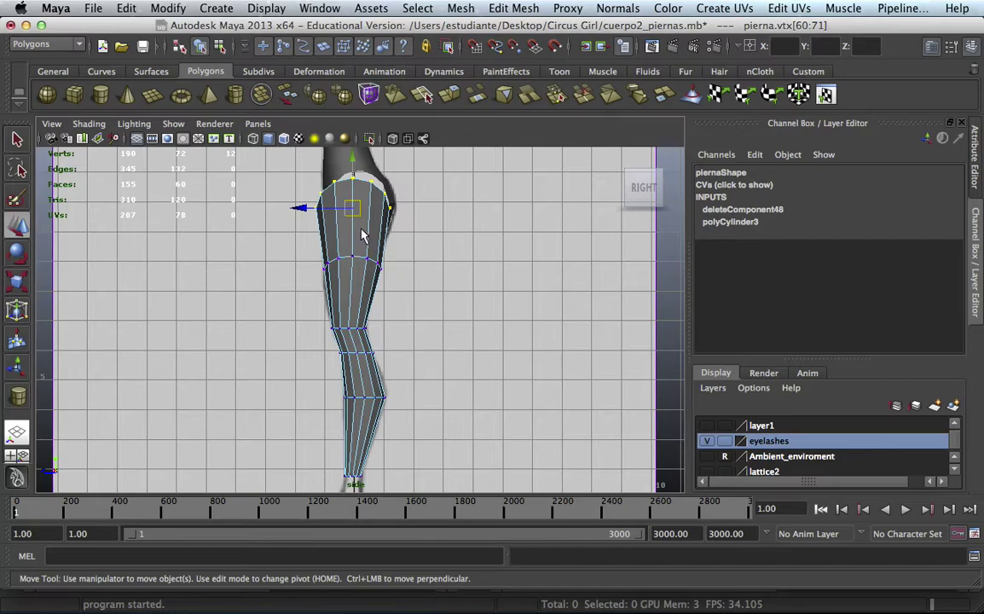
key("4")
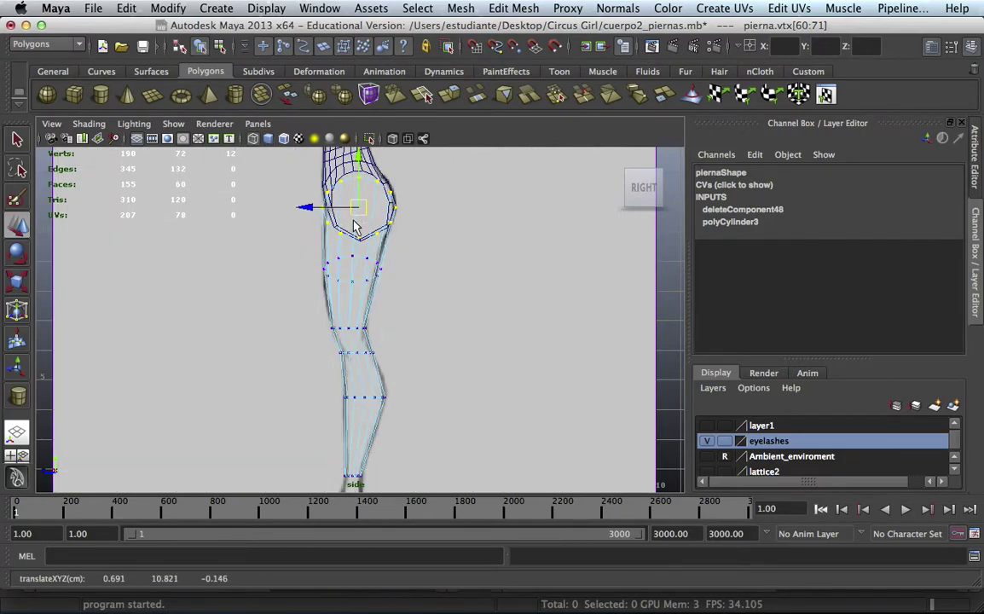
left_click(16, 432)
left_click(286, 234)
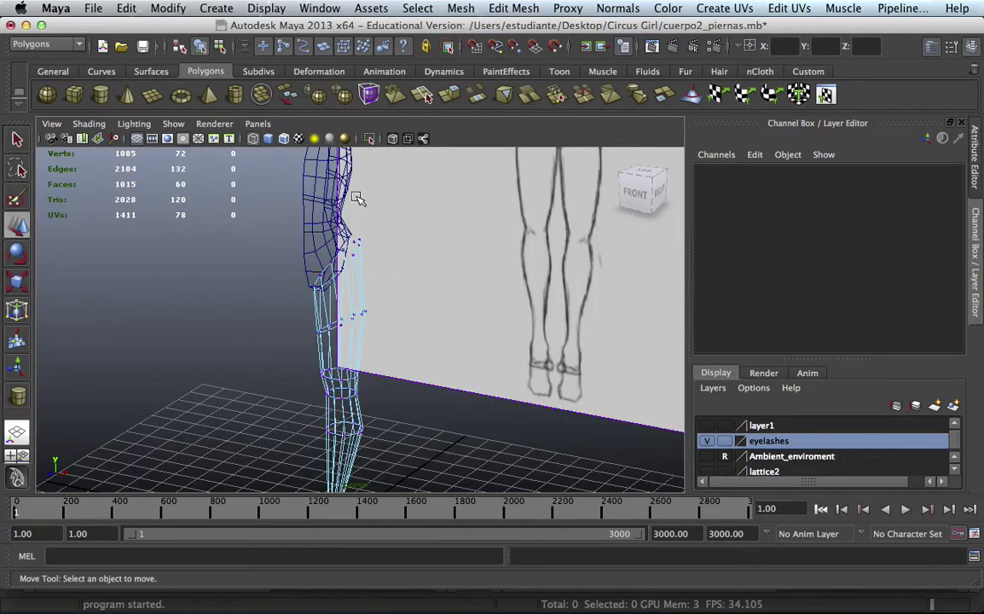
key("space")
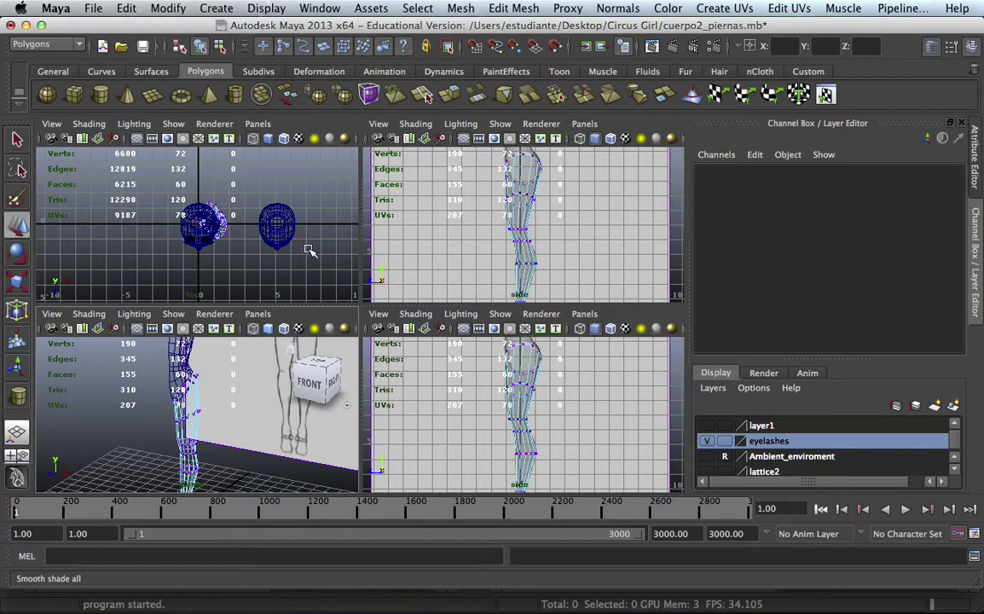
- Return to single perspective with smooth shading (5) and select the leg to inspect the hip join
left_click(16, 432)
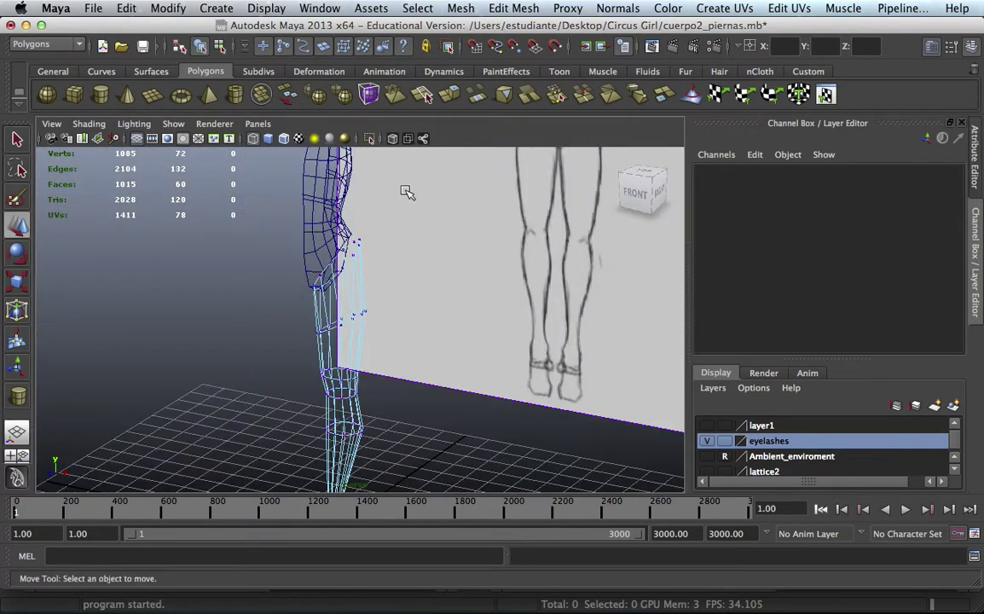
key("5")
right_click_drag(348, 282, 419, 260)
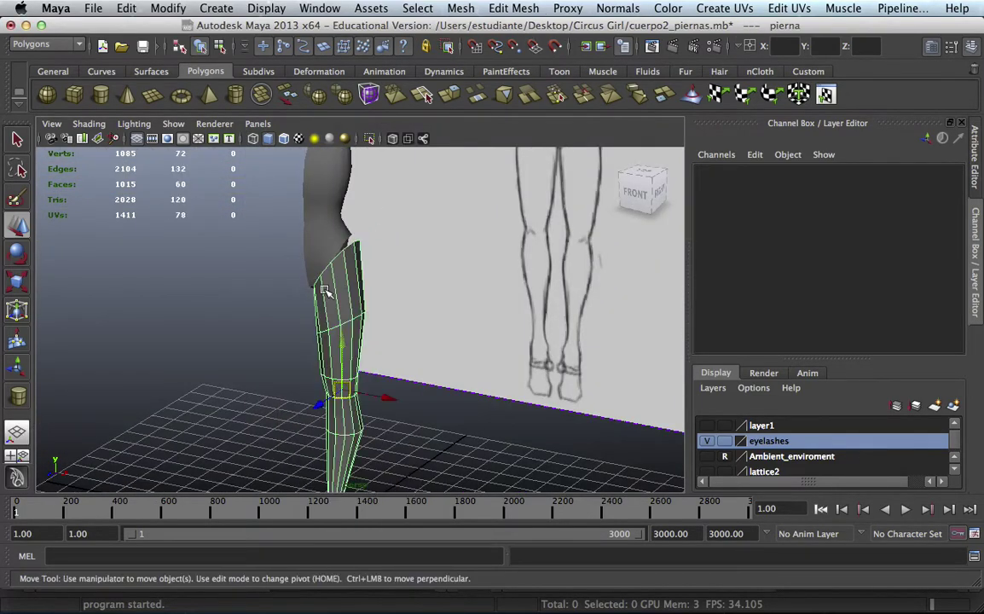
scroll(537, 270, "up", 3)
scroll(537, 271, "up", 3)
scroll(537, 270, "down", 3)
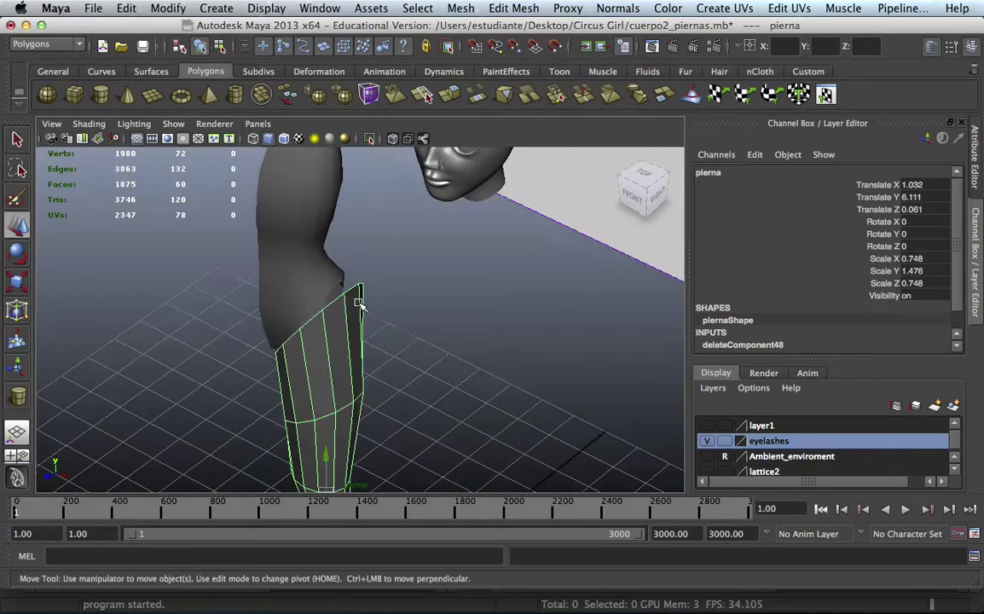
left_click_drag(537, 270, 364, 270, "alt")
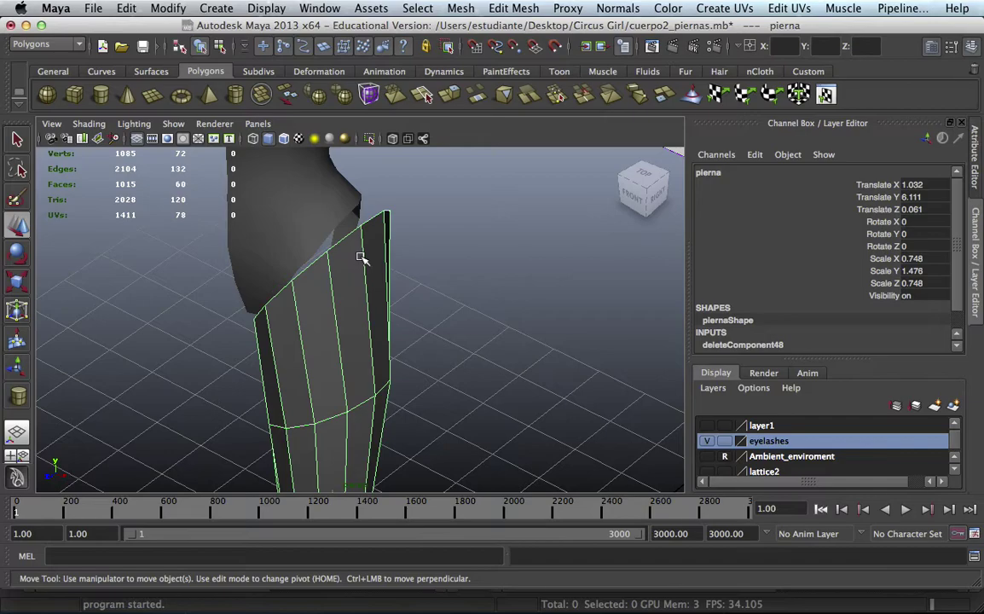
left_click(273, 189)
left_click(351, 268)
left_click(314, 237)
left_click(376, 271)
- Switch the leg to vertex mode and lower a top rim vertex under the torso
left_click(285, 216)
mouse_move(327, 170)
left_mouse_down("alt")
mouse_move(327, 270)
mouse_move(319, 271)
mouse_move(348, 235)
mouse_move(308, 226)
mouse_move(248, 287)
left_mouse_up("alt")
mouse_move(248, 288)
right_mouse_down("alt")
mouse_move(416, 290)
mouse_move(372, 288)
right_mouse_up("alt")
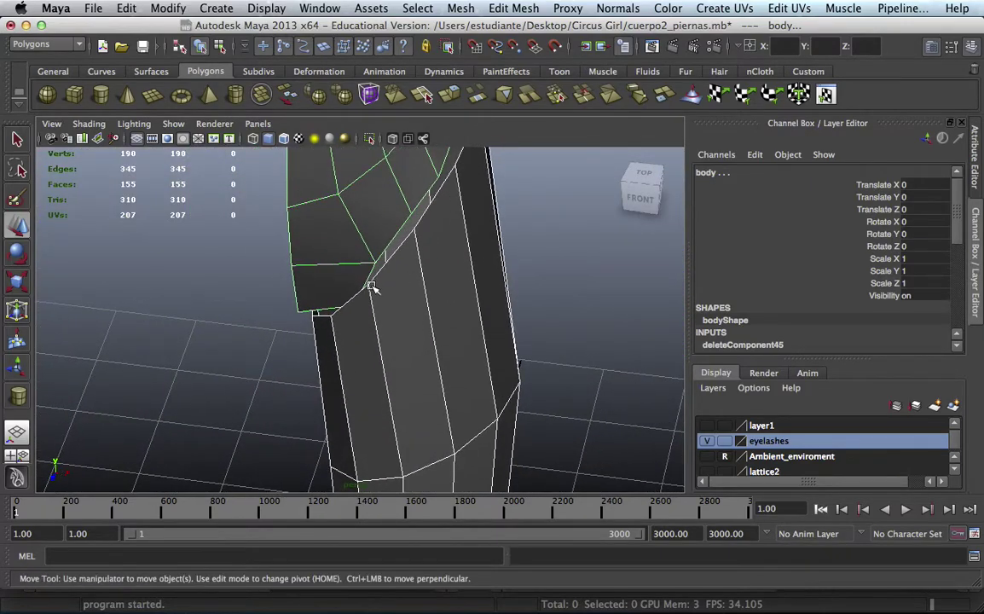
right_click_drag(373, 345, 312, 345)
left_click(368, 284)
mouse_move(385, 285)
left_mouse_down("alt")
mouse_move(396, 277)
mouse_move(397, 300)
mouse_move(436, 212)
left_mouse_up("alt")
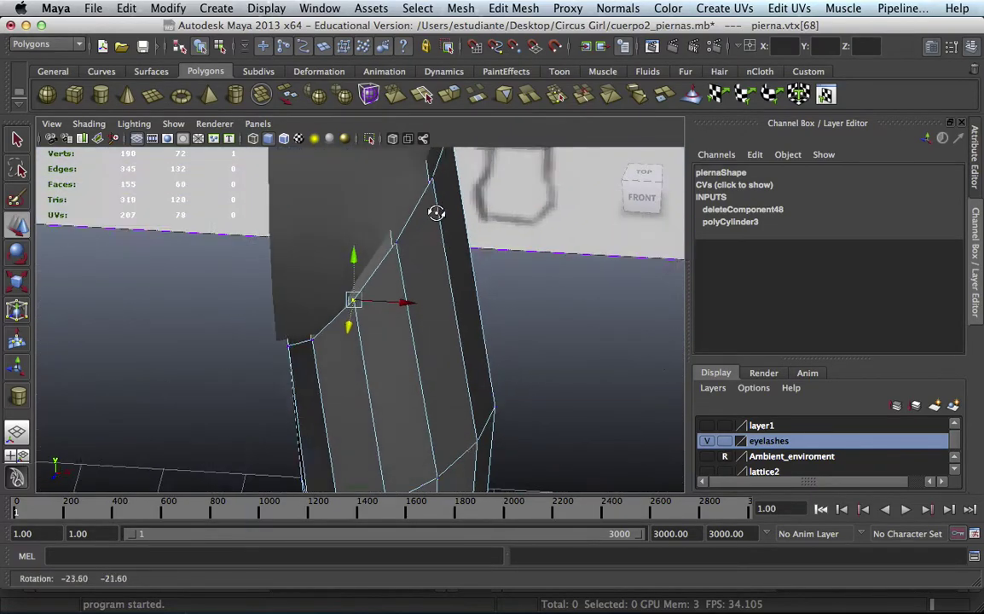
left_click(312, 339)
mouse_move(314, 340)
left_mouse_down("alt")
mouse_move(318, 362)
mouse_move(331, 266)
left_mouse_up("alt")
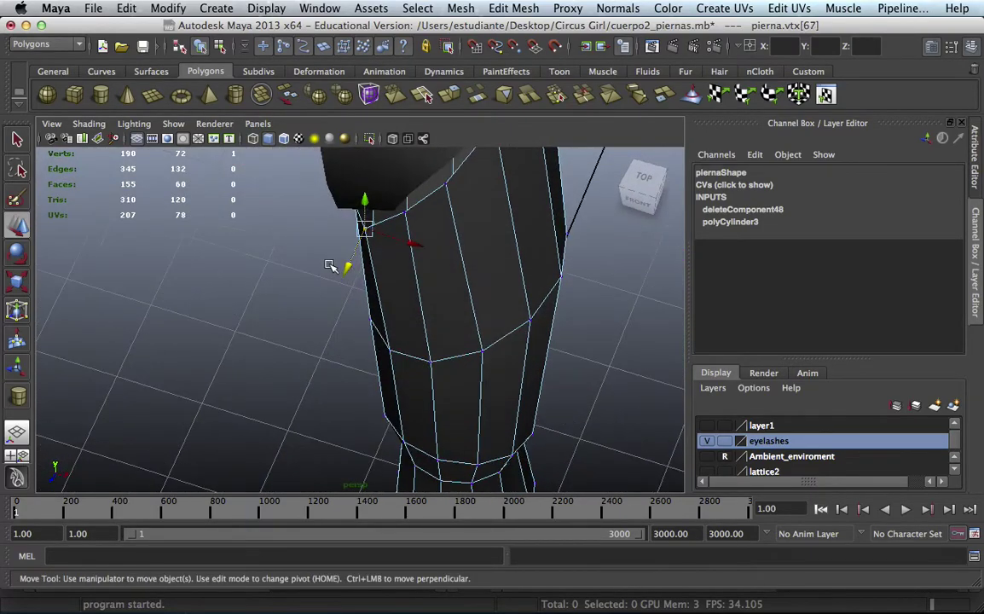
left_click(349, 266)
left_click(365, 226)
mouse_move(352, 259)
left_mouse_down("alt")
mouse_move(336, 226)
mouse_move(398, 217)
mouse_move(357, 270)
mouse_move(466, 209)
left_mouse_up("alt")
left_click(162, 341)
left_click_drag(162, 295, 160, 327)
- In wireframe, lower the next rim vertex to meet the torso, then return to shaded display
key("f")
scroll(312, 245, "down", 3)
mouse_move(285, 259)
left_mouse_down("alt")
mouse_move(361, 290)
mouse_move(340, 270)
left_mouse_up("alt")
key("1")
key("4")
left_click(395, 324)
left_click_drag(390, 271, 393, 285)
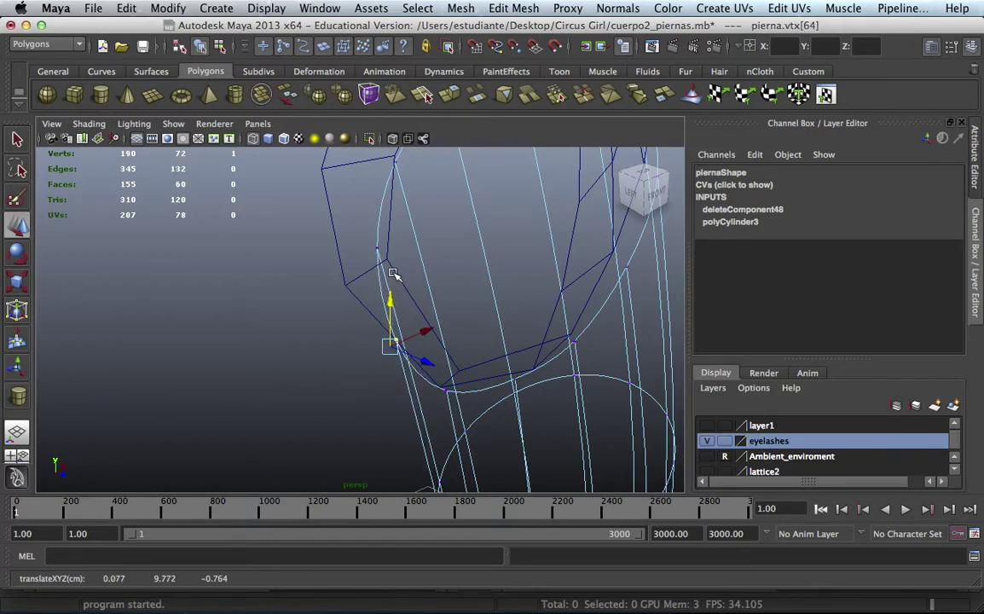
key("5")
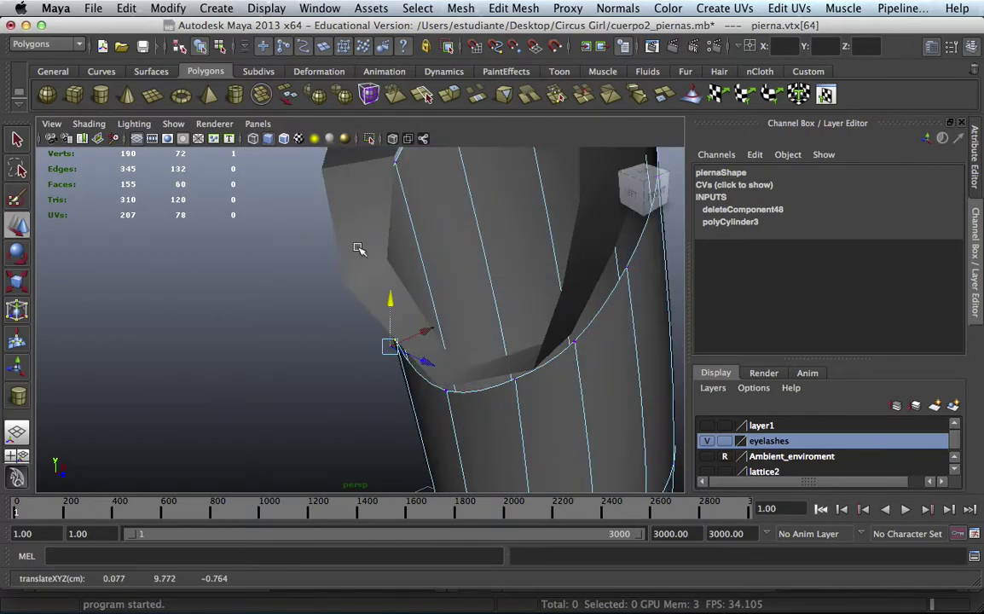
- Orbit around the model to check the leg's fit, then select the body and leg
mouse_move(378, 277)
left_mouse_down("alt")
mouse_move(365, 286)
mouse_move(397, 244)
mouse_move(351, 253)
mouse_move(424, 229)
mouse_move(352, 222)
mouse_move(342, 245)
mouse_move(381, 254)
mouse_move(321, 266)
left_mouse_up("alt")
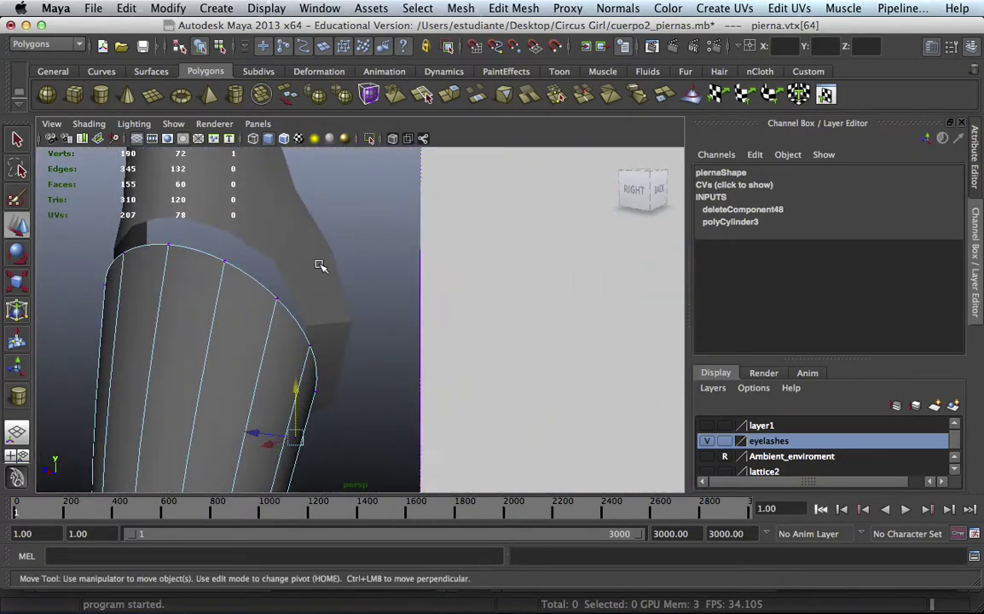
right_click_drag(264, 332, 342, 276)
left_click(341, 276)
mouse_move(318, 235)
left_mouse_down("alt")
mouse_move(402, 196)
mouse_move(351, 290)
mouse_move(462, 281)
mouse_move(468, 344)
mouse_move(417, 362)
mouse_move(314, 252)
mouse_move(388, 302)
mouse_move(474, 229)
mouse_move(523, 229)
mouse_move(536, 256)
mouse_move(381, 349)
left_mouse_up("alt")
left_click(441, 343)
mouse_move(397, 310)
left_mouse_down("alt")
mouse_move(407, 343)
mouse_move(347, 293)
mouse_move(392, 247)
mouse_move(293, 242)
mouse_move(324, 213)
left_mouse_up("alt")
right_click_drag(323, 214, 196, 226, "alt")
left_click_drag(196, 225, 369, 309, "alt")
left_click(392, 322)
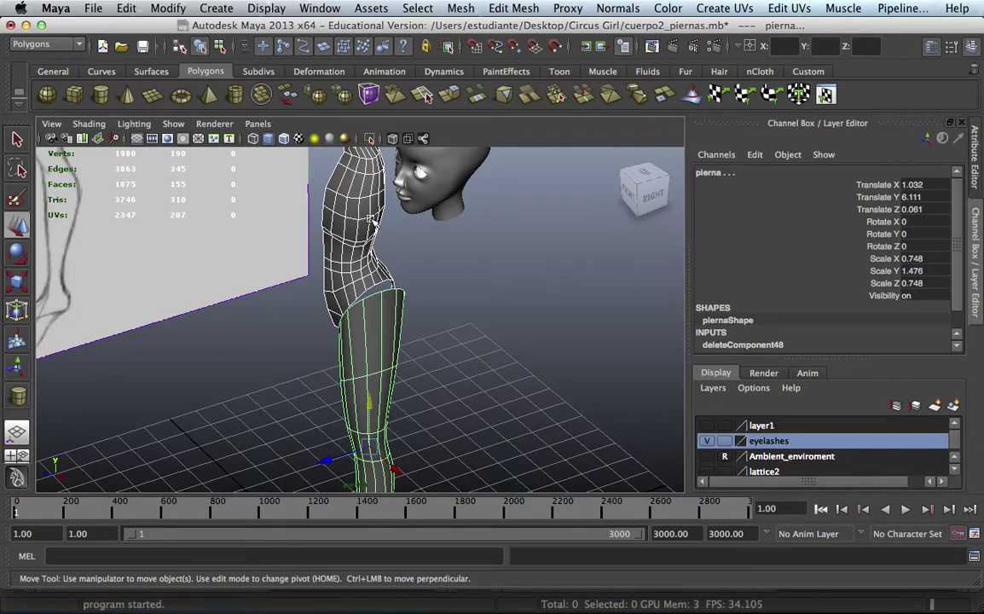
left_click(461, 8)
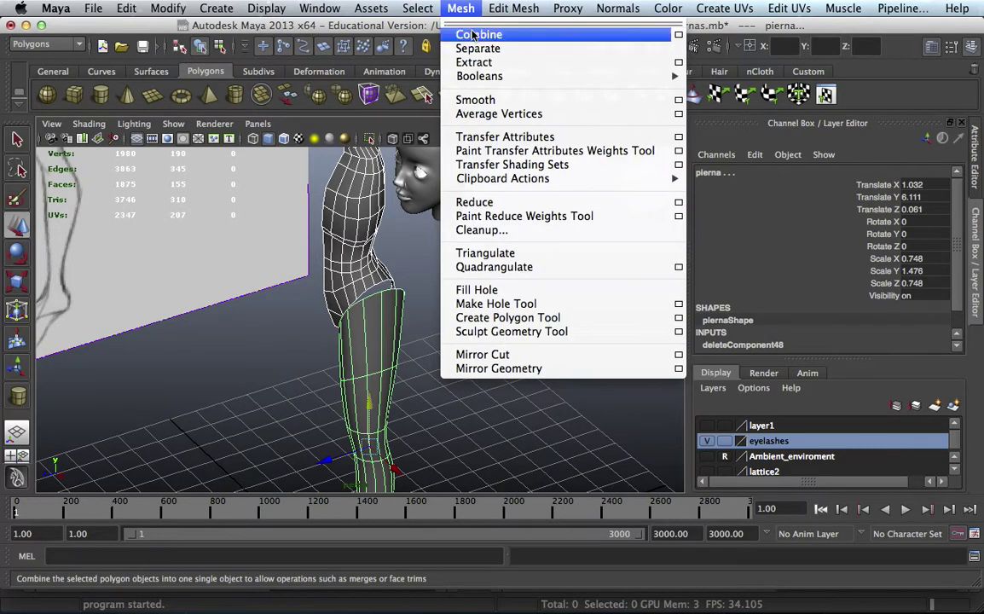
- Combine the torso and leg, then separate the combined mesh back into pieces
left_click(473, 35)
left_click(411, 258)
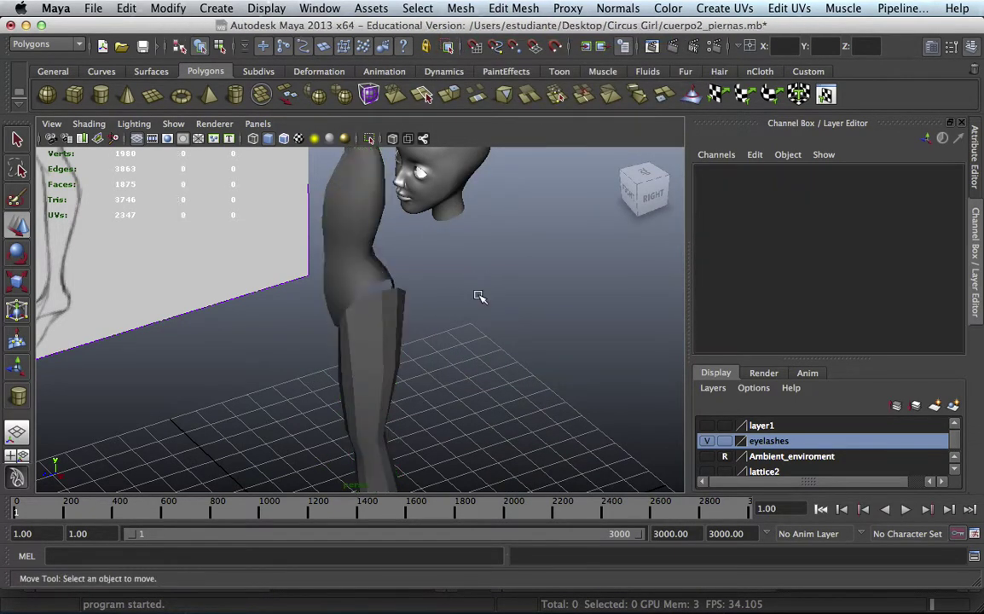
left_click(394, 329)
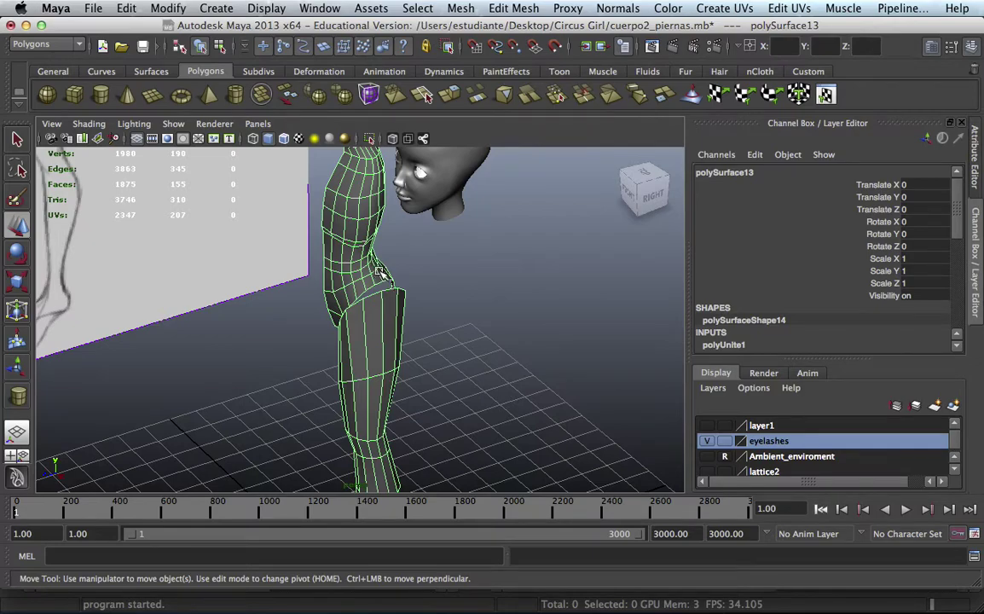
left_click(461, 9)
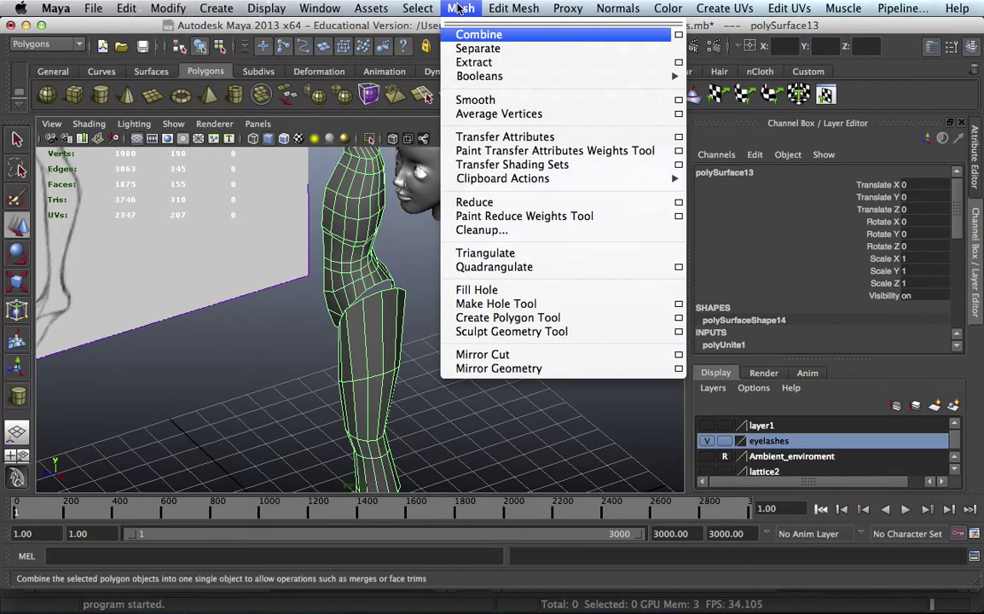
left_click(477, 49)
left_click(462, 252)
- Select the torso and leg pieces and combine them again into polySurface16
left_click(381, 272)
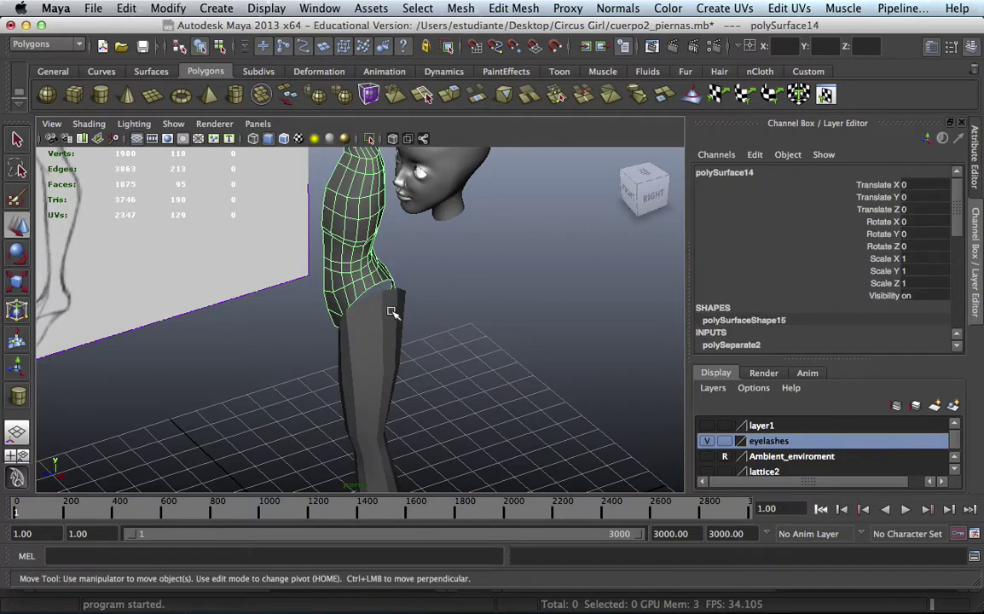
left_click(379, 298)
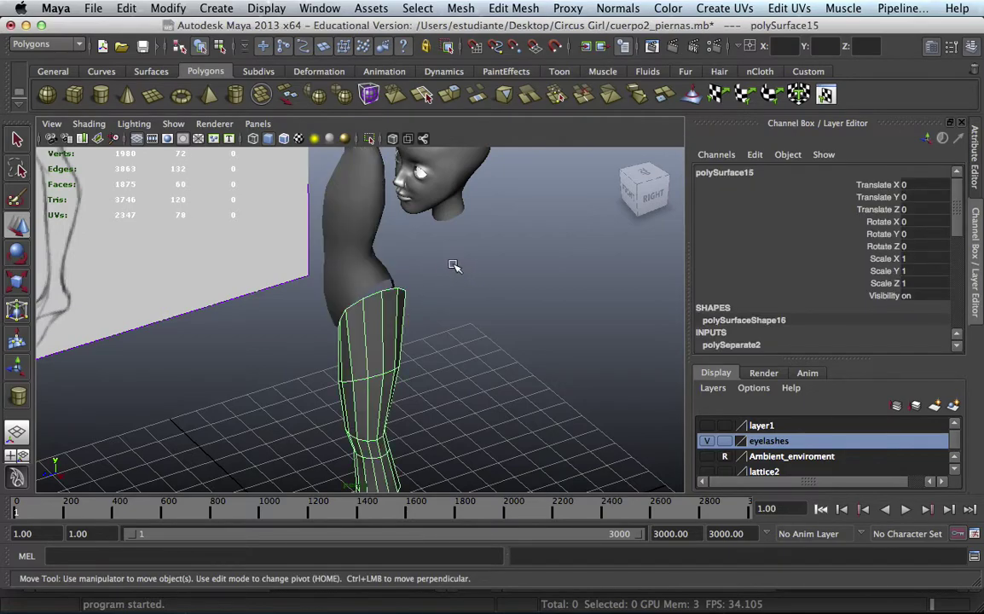
key("f")
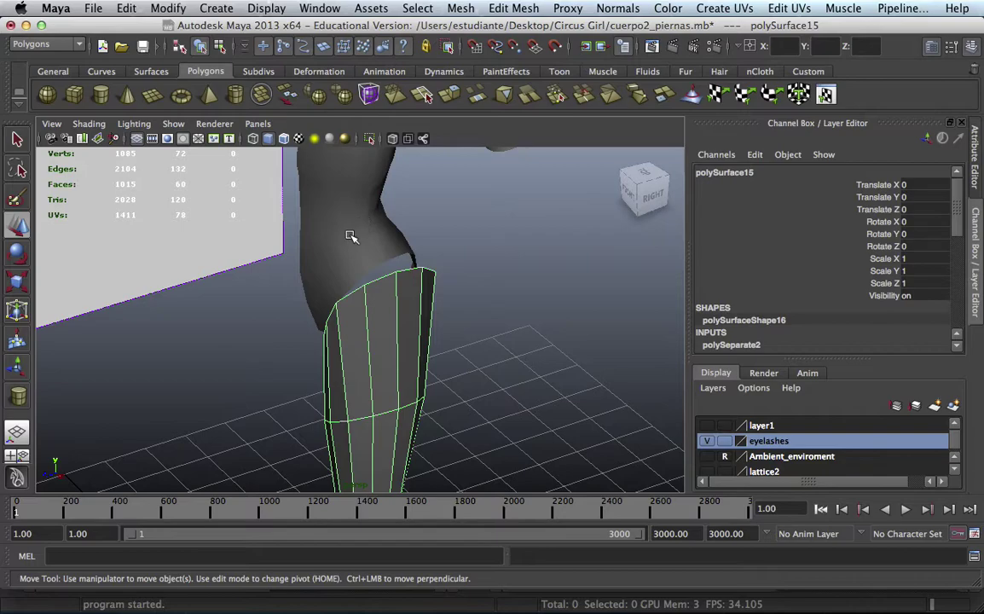
left_click(350, 237)
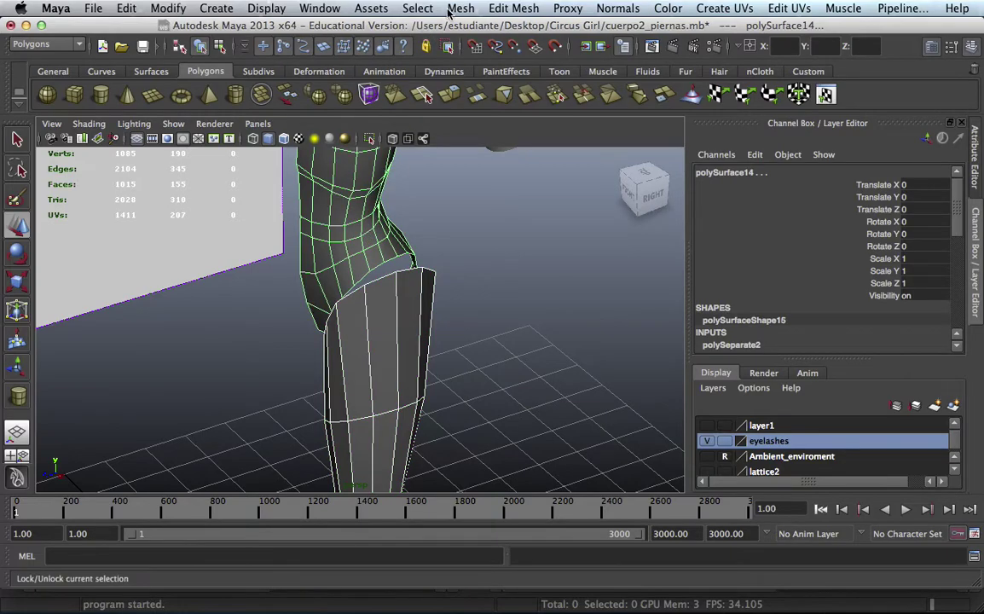
left_click(460, 8)
left_click(477, 34)
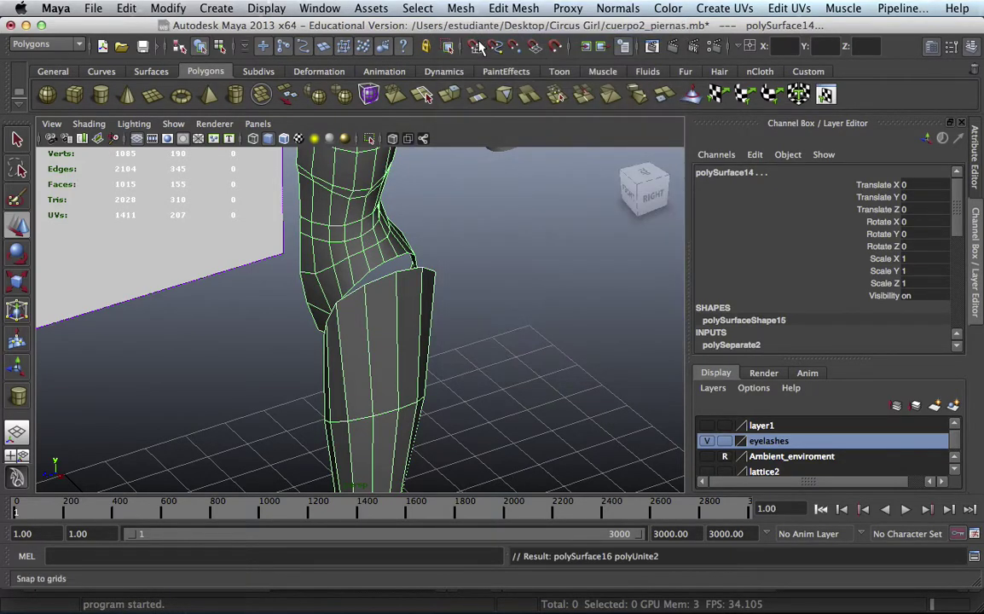
left_click(435, 211)
left_click(394, 193)
- Pull the first join vertex up onto its partner on the torso edge
mouse_move(396, 192)
left_mouse_down("alt")
mouse_move(512, 171)
mouse_move(389, 241)
mouse_move(439, 282)
mouse_move(417, 286)
mouse_move(404, 248)
mouse_move(419, 259)
mouse_move(411, 268)
left_mouse_up("alt")
mouse_move(411, 268)
right_mouse_down("alt")
mouse_move(391, 310)
mouse_move(446, 309)
mouse_move(367, 305)
right_mouse_up("alt")
left_click(451, 348)
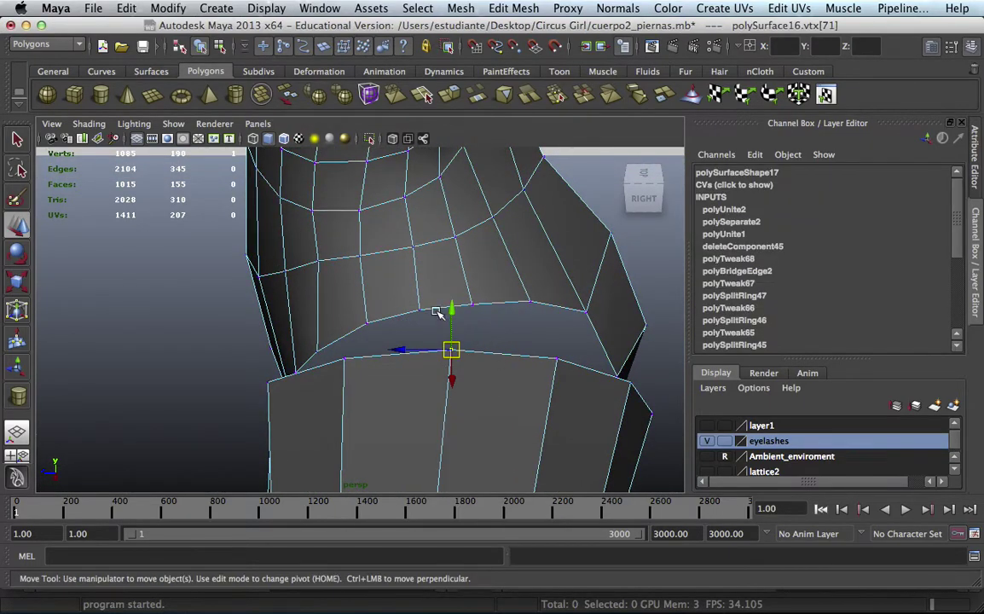
left_click_drag(458, 313, 452, 292)
mouse_move(406, 321)
left_mouse_down()
mouse_move(379, 323)
mouse_move(425, 314)
left_mouse_up()
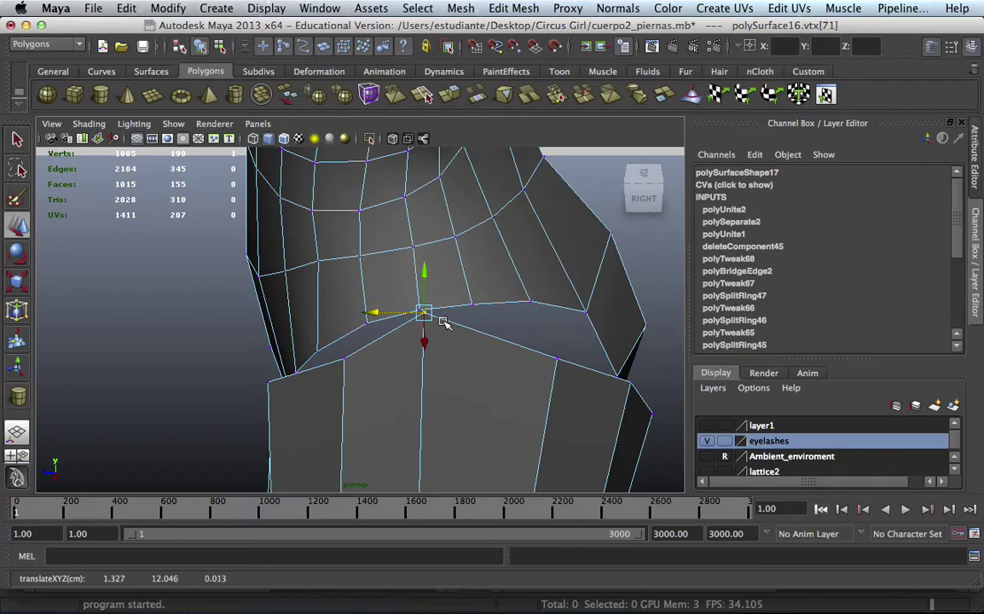
mouse_move(379, 309)
left_mouse_down("alt")
mouse_move(439, 282)
mouse_move(411, 305)
mouse_move(471, 294)
mouse_move(415, 292)
left_mouse_up("alt")
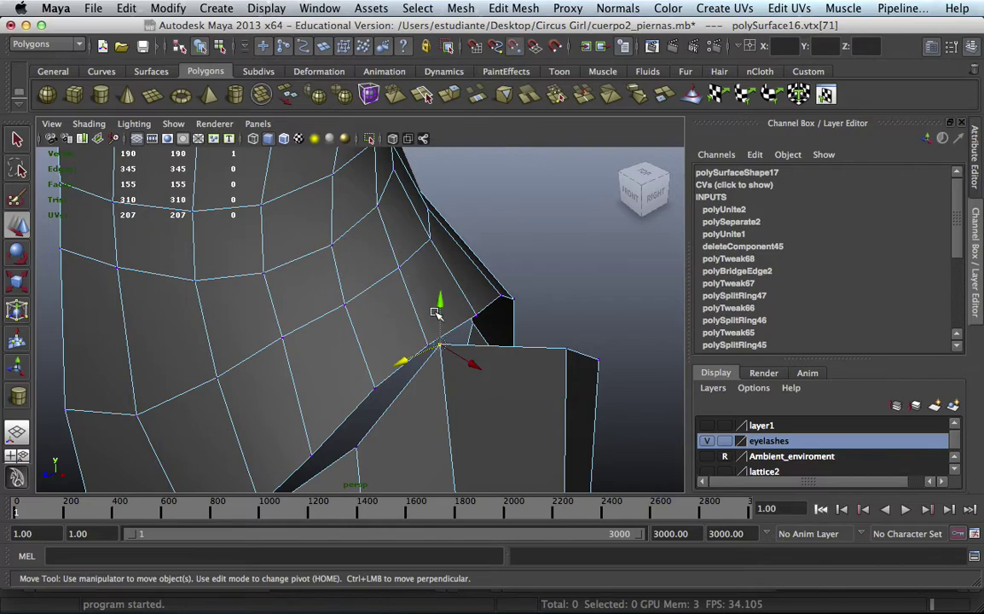
left_click_drag(443, 348, 429, 348)
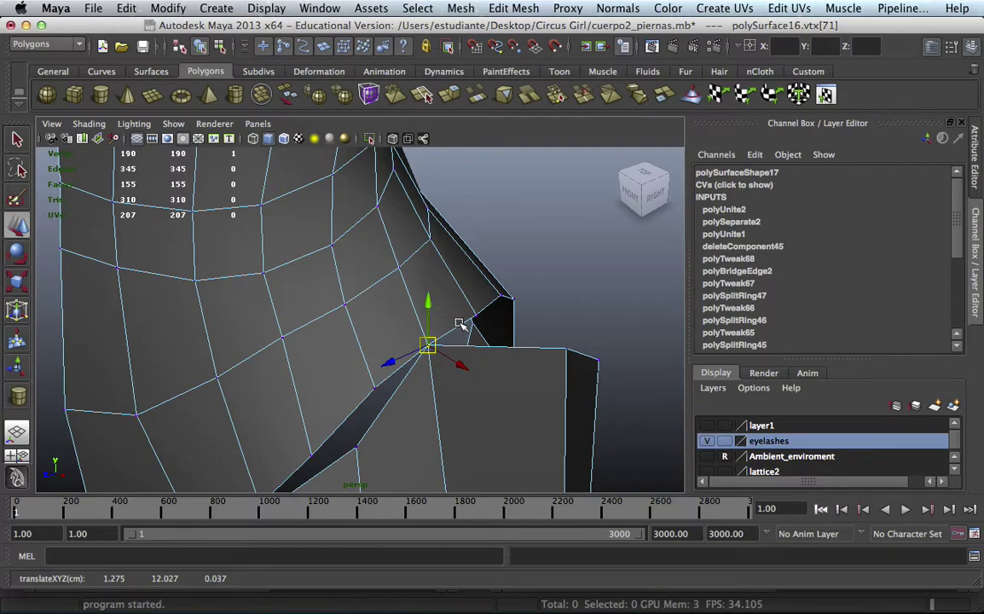
- Move vertex 60 left and up onto the torso edge
mouse_move(497, 296)
left_mouse_down("alt")
mouse_move(458, 320)
mouse_move(449, 345)
left_mouse_up("alt")
left_click(480, 429)
left_click_drag(427, 434, 339, 435)
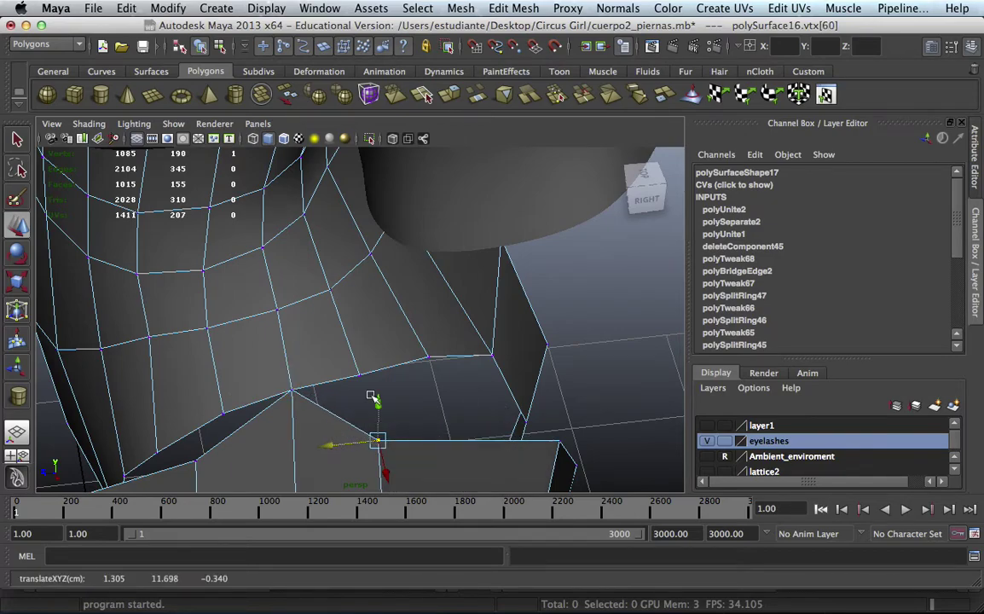
left_click_drag(376, 403, 363, 348)
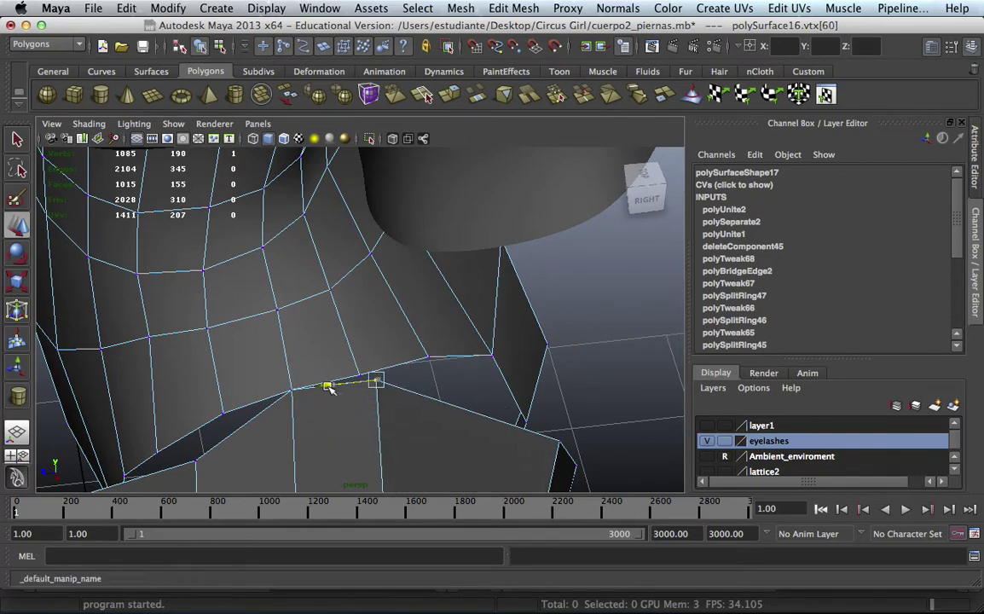
left_click_drag(320, 384, 411, 351, "alt")
mouse_move(411, 351)
right_mouse_down("alt")
mouse_move(459, 323)
mouse_move(436, 301)
mouse_move(559, 302)
right_mouse_up("alt")
mouse_move(507, 285)
middle_mouse_down("alt")
mouse_move(450, 307)
mouse_move(449, 325)
middle_mouse_up("alt")
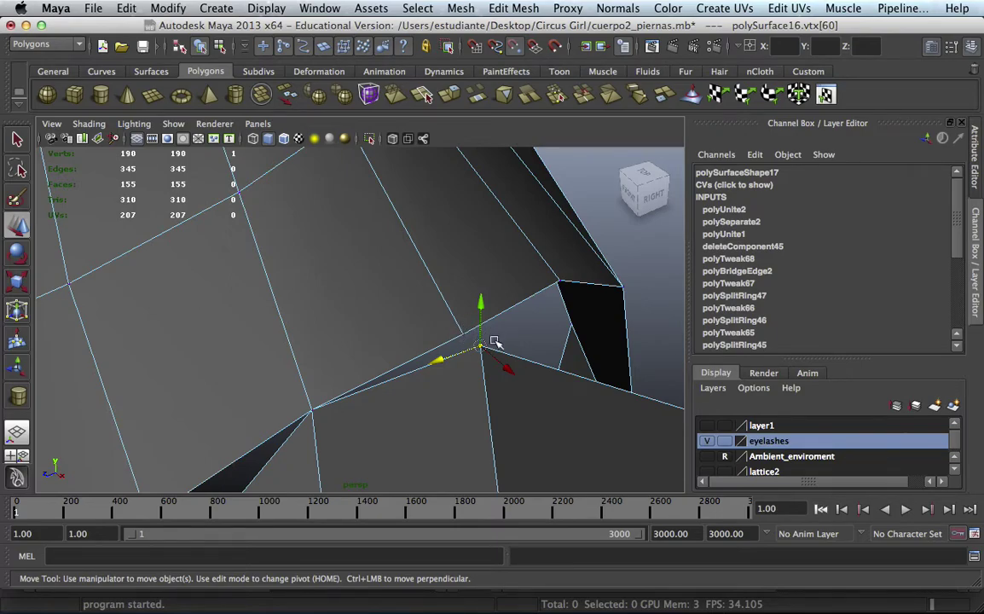
left_click_drag(479, 341, 487, 361)
- Move another seam vertex onto the torso edge and check the seam
left_click(463, 333)
scroll(271, 268, "down", 4)
mouse_move(271, 268)
left_mouse_down("alt")
mouse_move(372, 281)
mouse_move(411, 319)
left_mouse_up("alt")
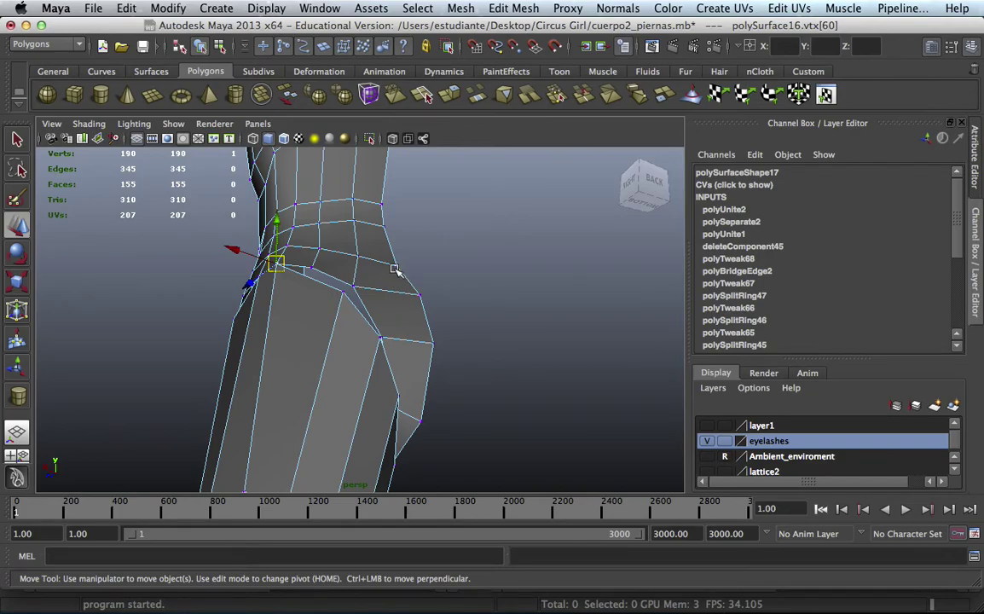
left_click_drag(359, 260, 466, 347, "alt")
right_click_drag(465, 347, 637, 242, "alt")
left_click(341, 349)
mouse_move(362, 345)
left_mouse_down("alt")
mouse_move(485, 322)
mouse_move(415, 317)
left_mouse_up("alt")
left_click_drag(318, 328, 292, 349)
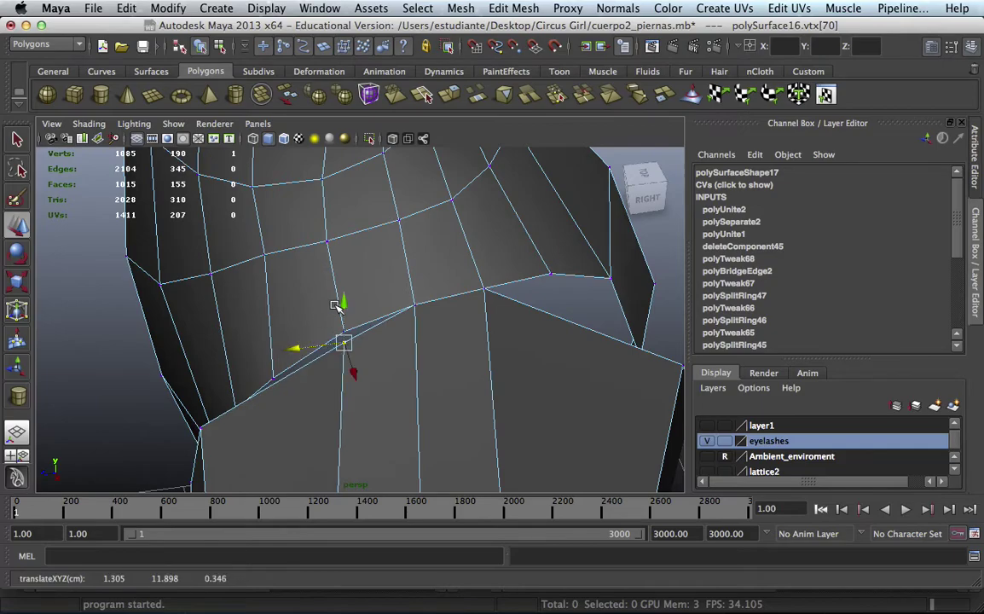
mouse_move(308, 270)
left_mouse_down("alt")
mouse_move(380, 318)
mouse_move(395, 309)
mouse_move(451, 324)
mouse_move(441, 339)
left_mouse_up("alt")
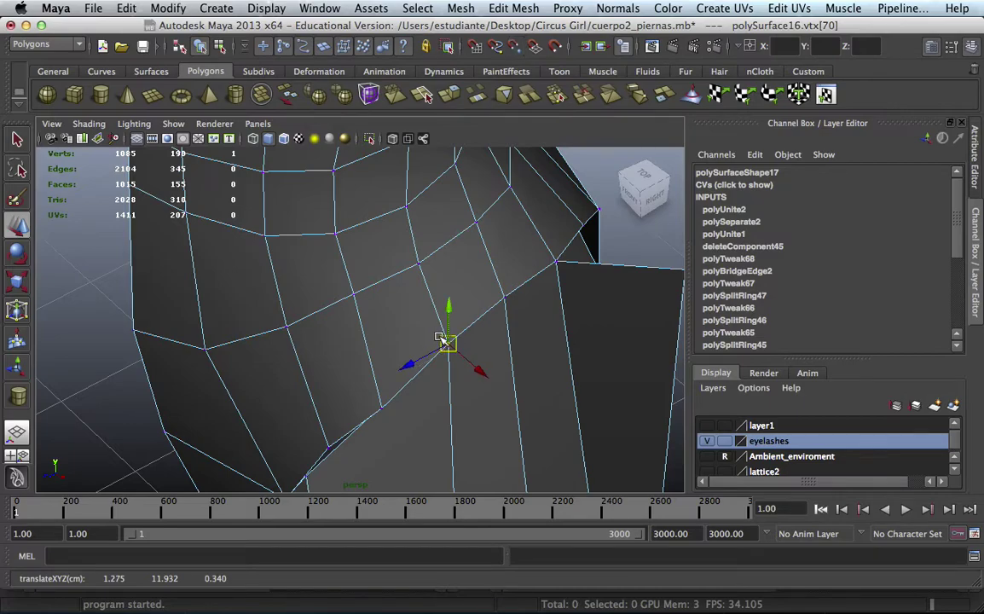
scroll(465, 300, "down", 5)
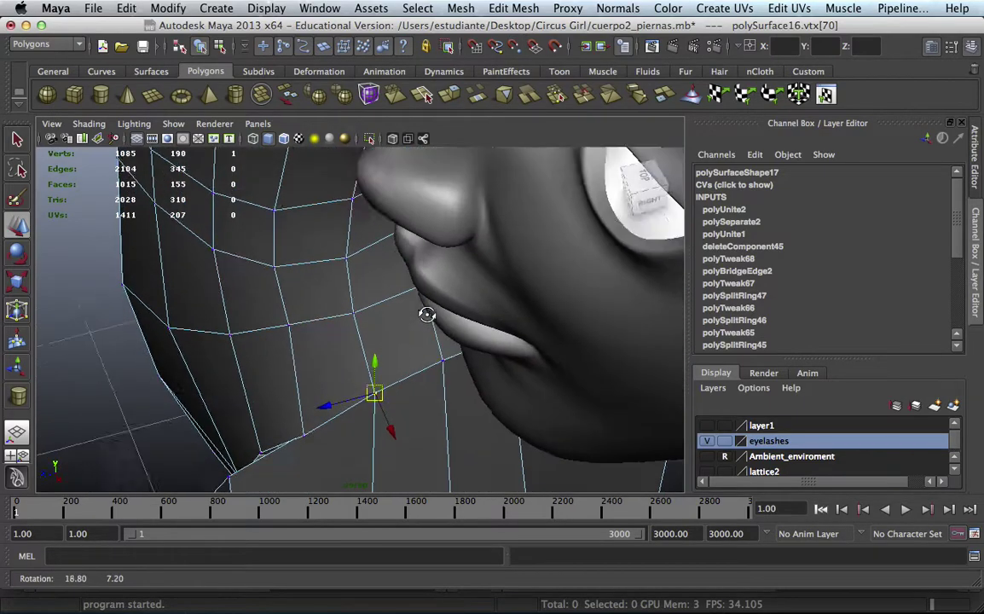
scroll(431, 307, "up", 5)
mouse_move(431, 293)
left_mouse_down("alt")
mouse_move(419, 276)
mouse_move(420, 293)
left_mouse_up("alt")
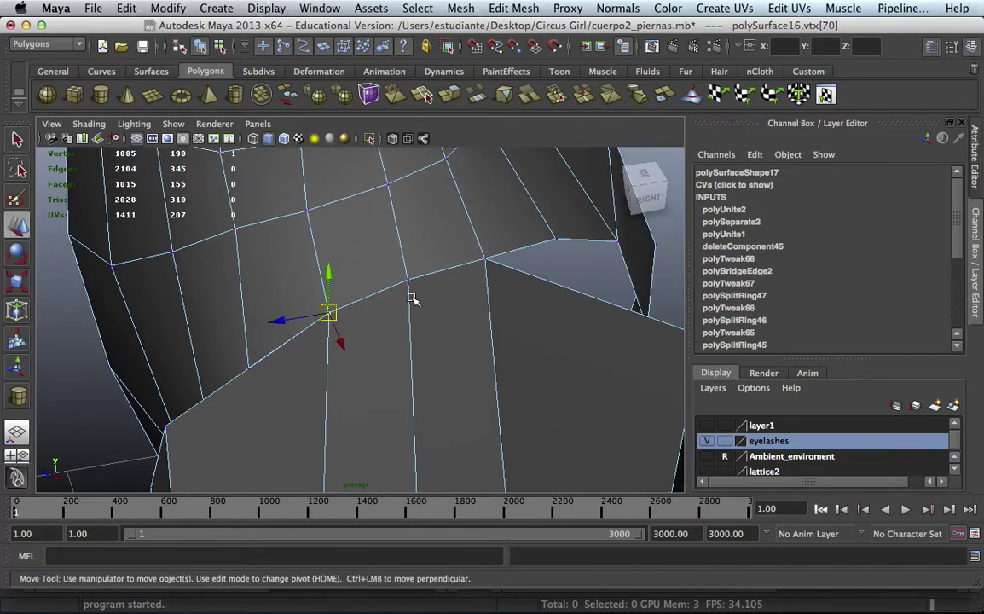
mouse_move(435, 283)
left_mouse_down("alt")
mouse_move(397, 288)
mouse_move(435, 284)
mouse_move(417, 281)
mouse_move(413, 302)
left_mouse_up("alt")
- Lower vertex 71, box-select the first coincident vertex pair and merge it
left_click(418, 301)
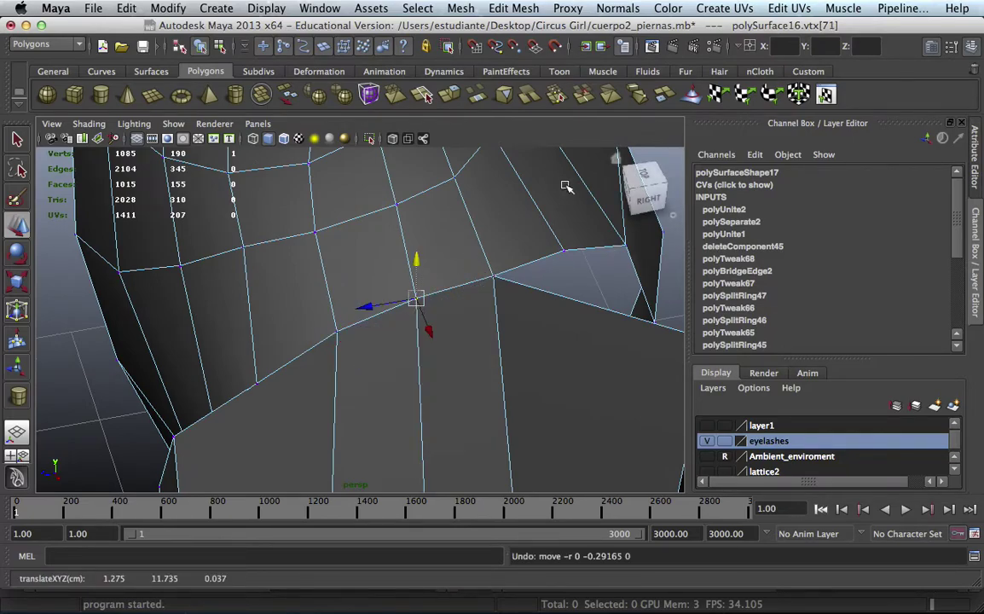
left_click(494, 271, "shift")
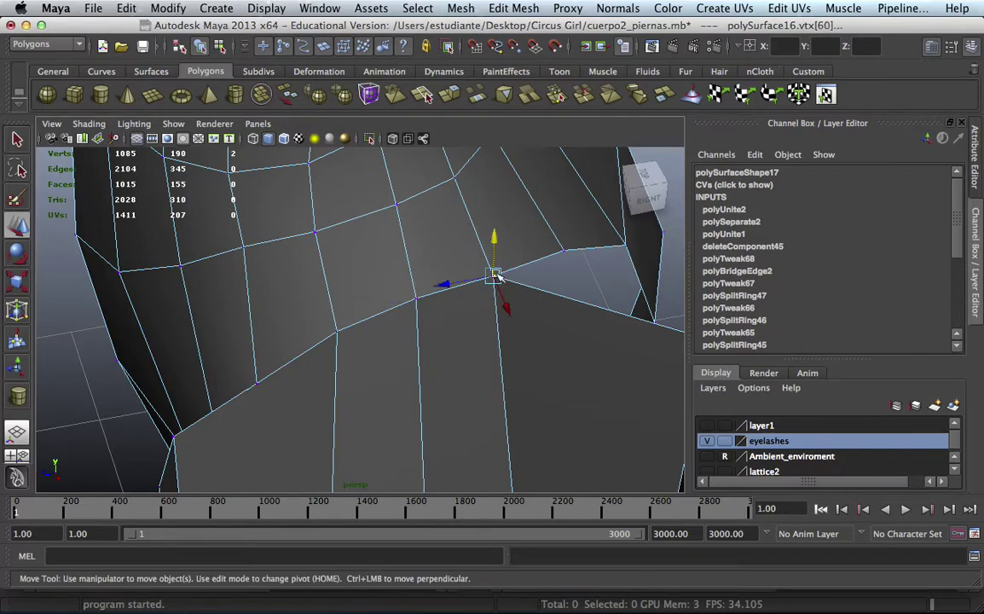
left_click(537, 274)
mouse_move(515, 245)
left_mouse_down()
mouse_move(471, 303)
mouse_move(486, 303)
left_mouse_up()
left_click(500, 281)
left_click_drag(478, 256, 527, 303)
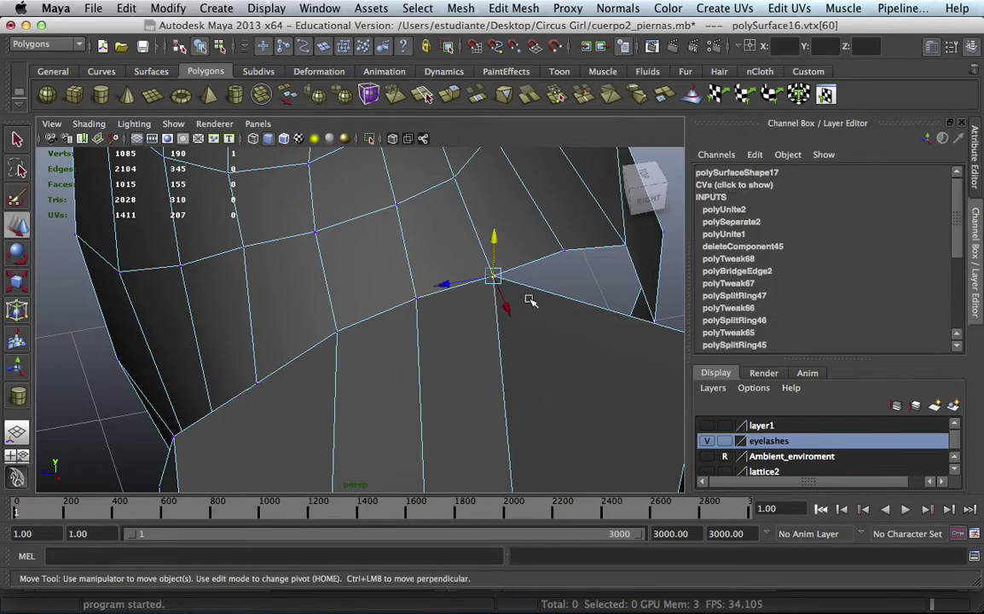
left_click(532, 278)
left_click_drag(517, 230, 475, 317)
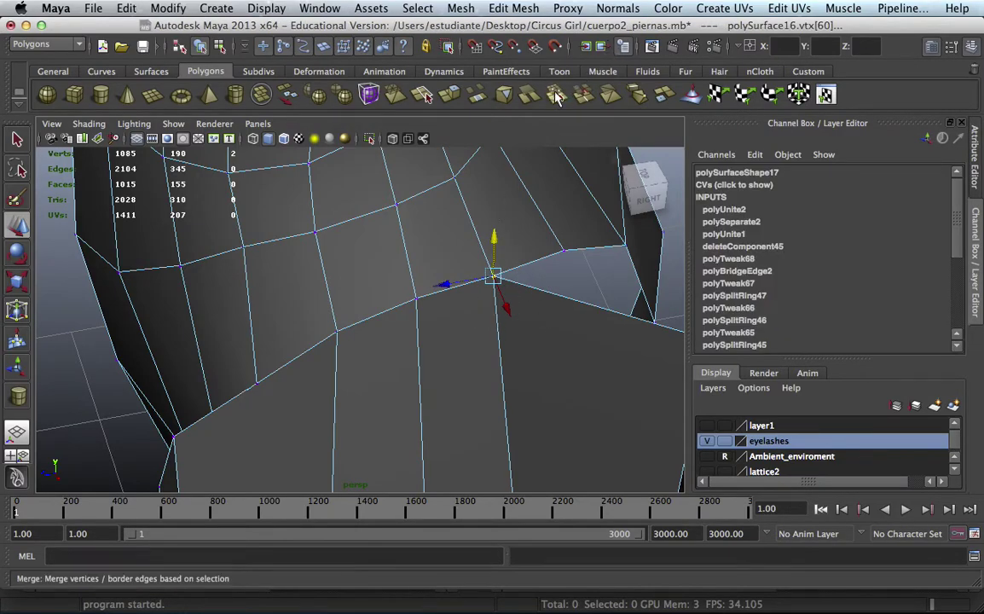
left_click(504, 94)
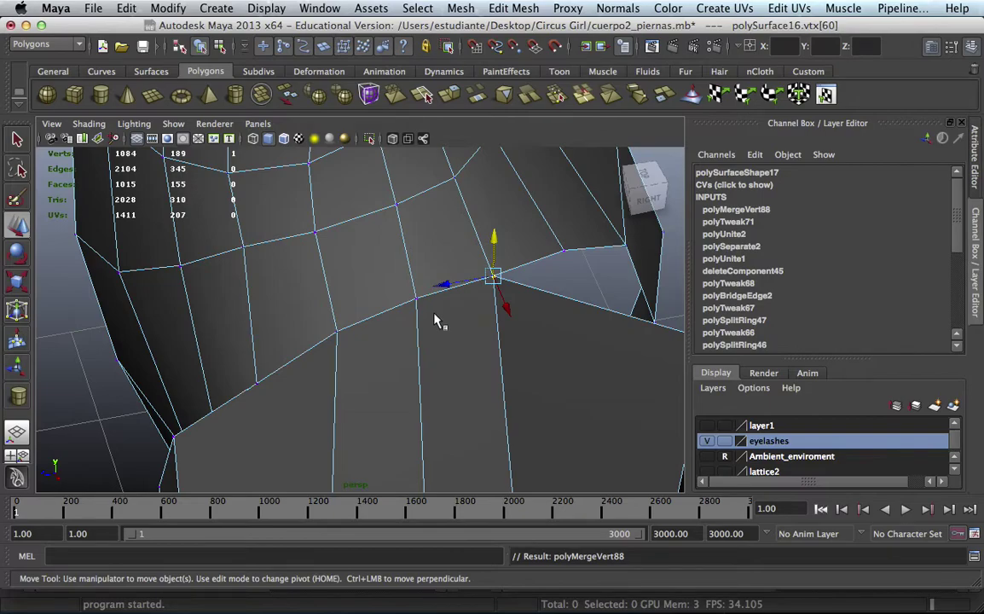
- Merge the remaining two overlapping vertex pairs along the seam
mouse_move(358, 316)
left_mouse_down("alt")
mouse_move(450, 297)
mouse_move(355, 354)
left_mouse_up("alt")
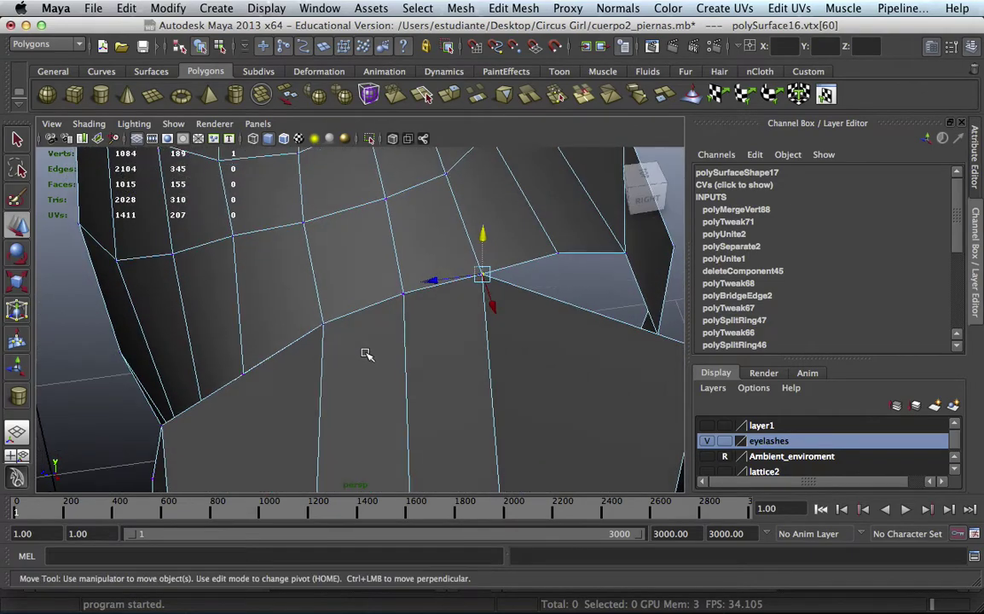
left_click(414, 299)
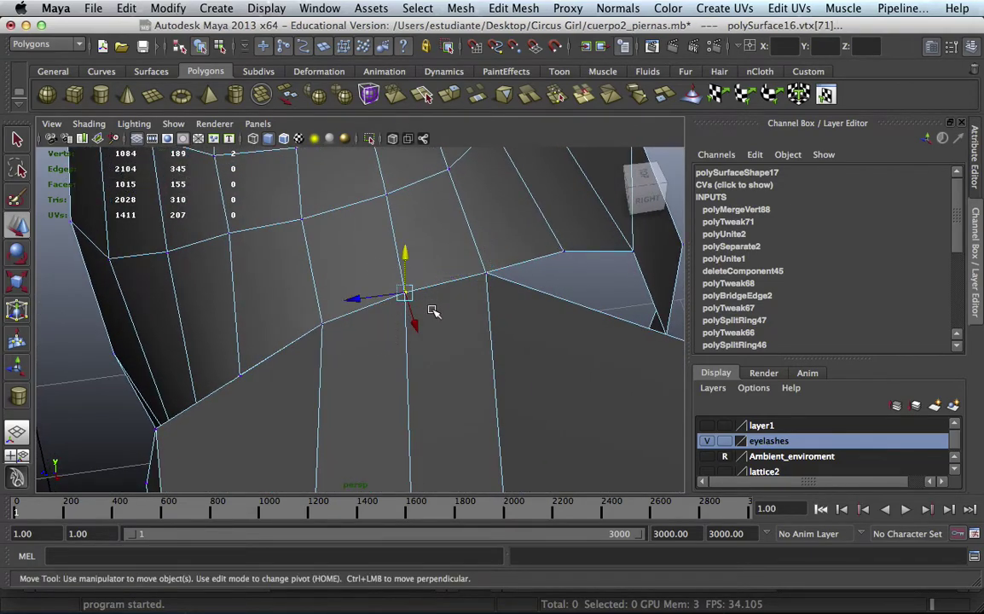
key("g")
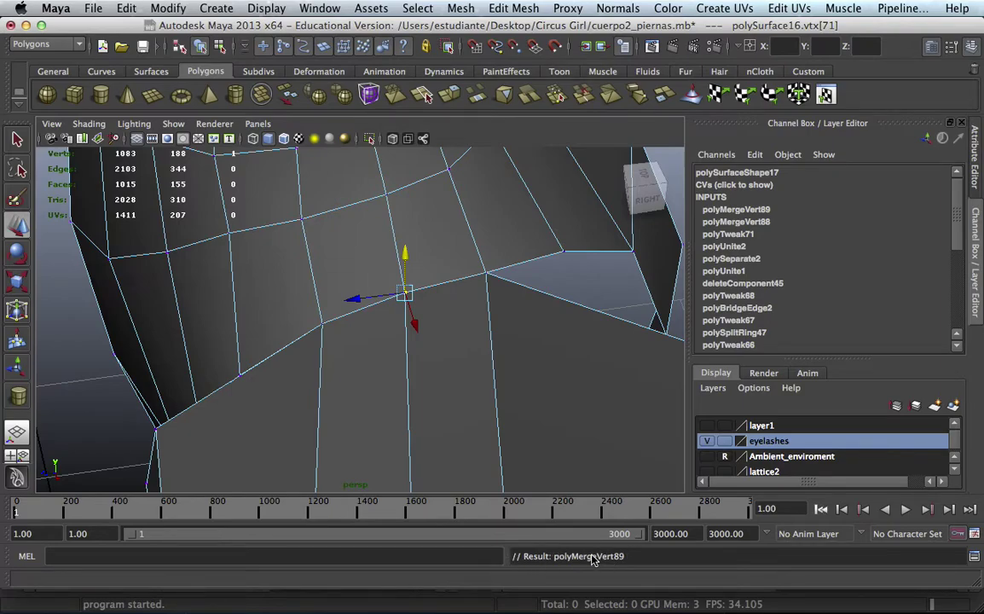
left_click_drag(286, 286, 351, 352)
key("g")
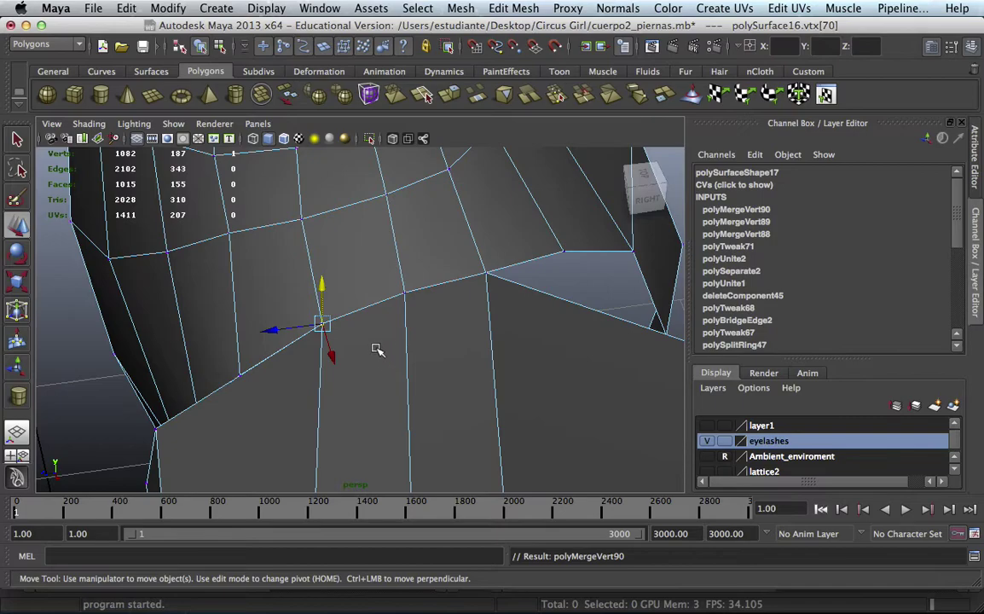
- Test-move a merged vertex and the seam edge to confirm the join, undoing both
left_click(520, 284)
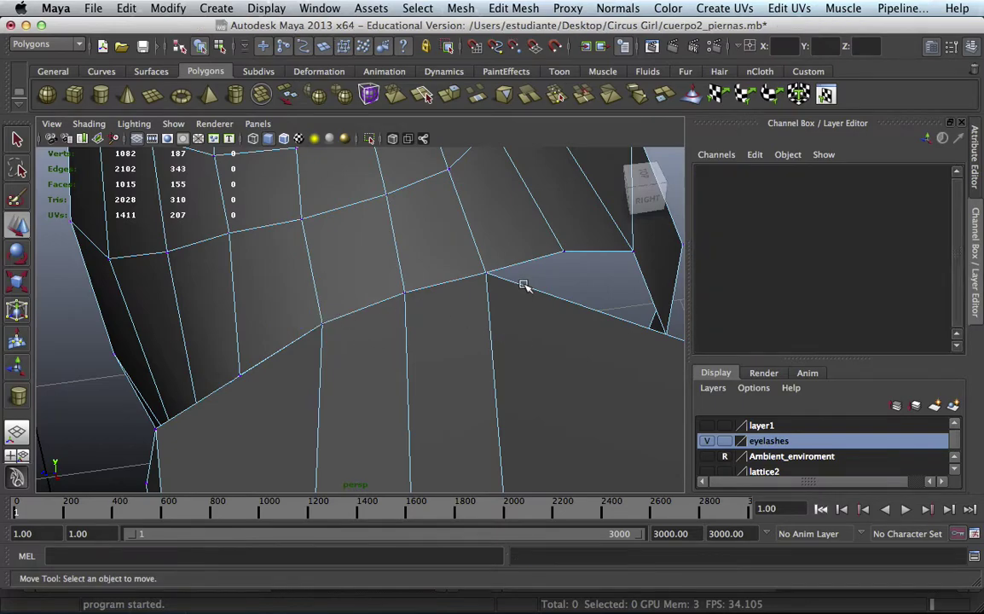
right_click_drag(442, 288, 409, 296)
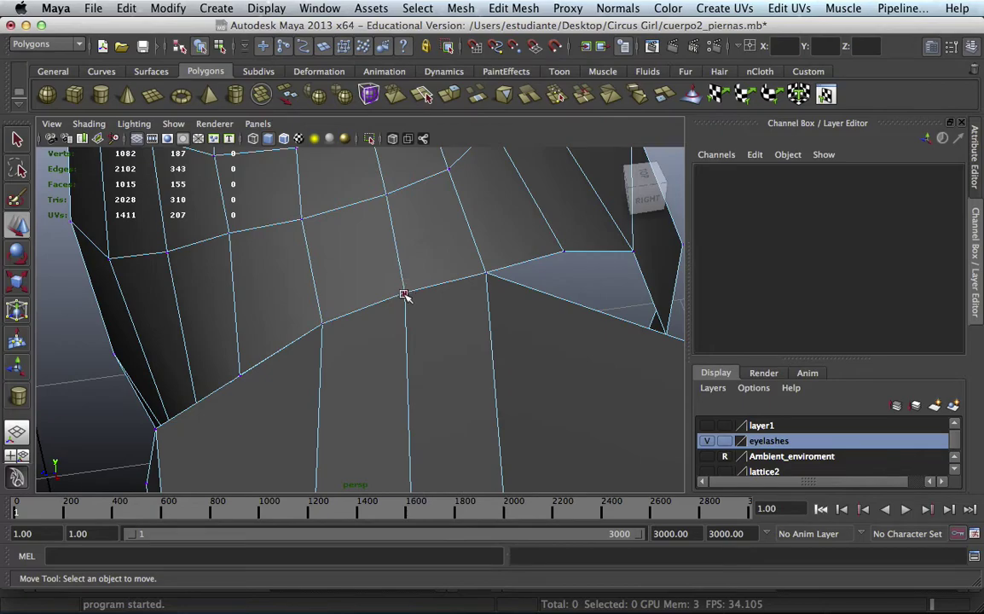
left_click(408, 292)
mouse_move(408, 258)
left_mouse_down()
mouse_move(389, 206)
mouse_move(399, 333)
left_mouse_up()
key("ctrl+z")
right_click_drag(437, 288, 439, 249)
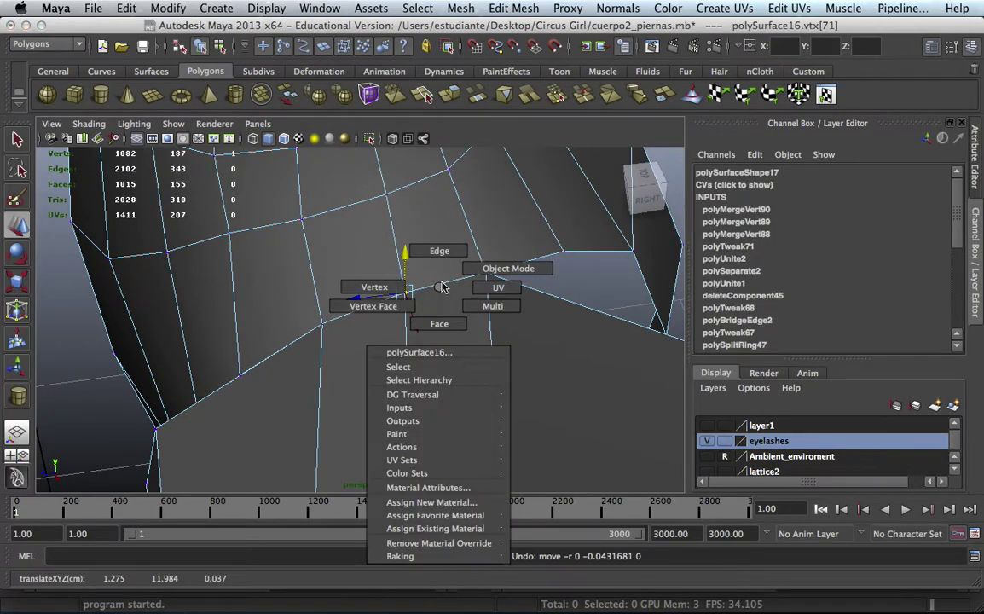
left_click(444, 283)
left_click_drag(445, 247, 441, 283)
key("ctrl+z")
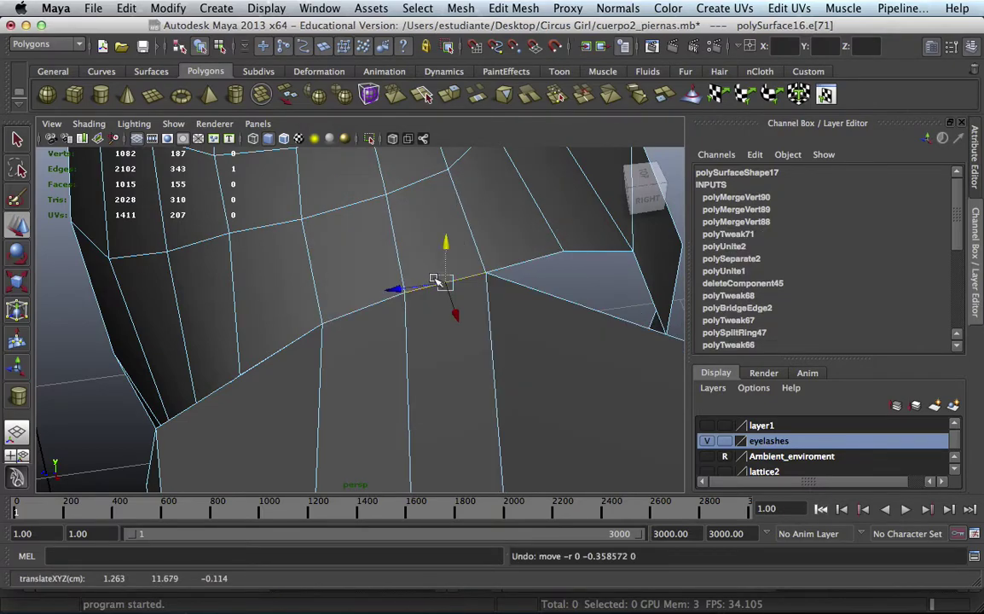
mouse_move(454, 245)
left_mouse_down("alt")
mouse_move(336, 292)
mouse_move(343, 264)
mouse_move(324, 297)
mouse_move(454, 314)
mouse_move(293, 270)
mouse_move(292, 302)
mouse_move(357, 352)
mouse_move(341, 290)
mouse_move(358, 279)
mouse_move(362, 314)
mouse_move(443, 256)
left_mouse_up("alt")
right_click_drag(444, 256, 504, 226, "alt")
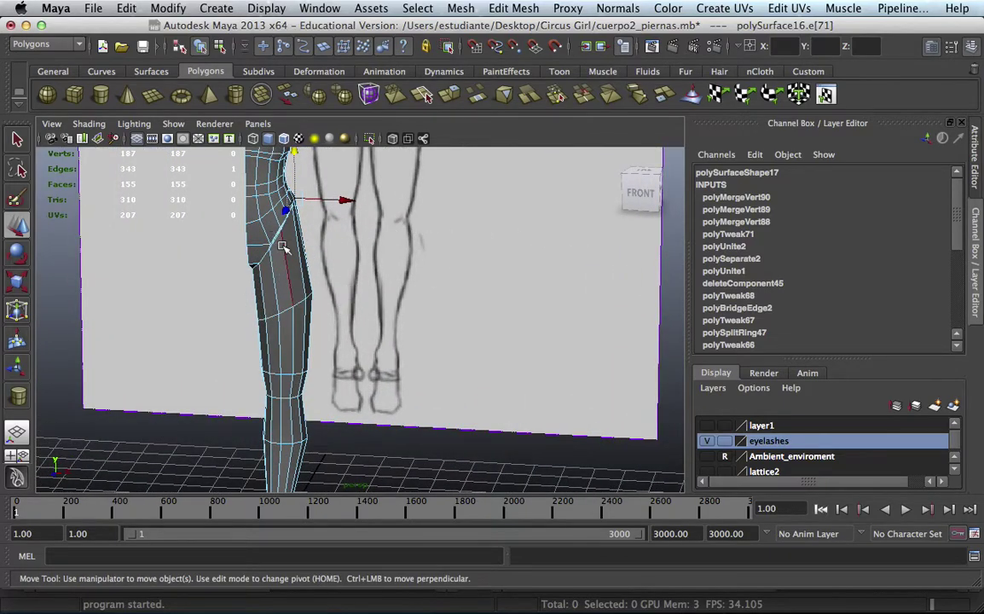
- Return to object mode and select the whole leg mesh
mouse_move(356, 268)
left_mouse_down("alt")
mouse_move(325, 292)
mouse_move(307, 280)
left_mouse_up("alt")
right_click(294, 279)
left_click(288, 276)
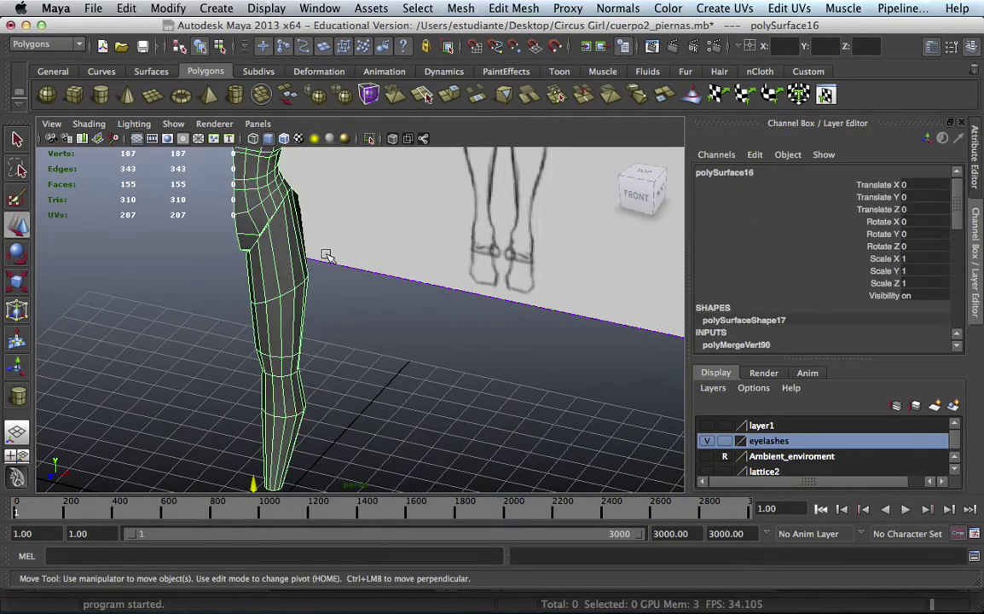
scroll(327, 243, "up", 3)
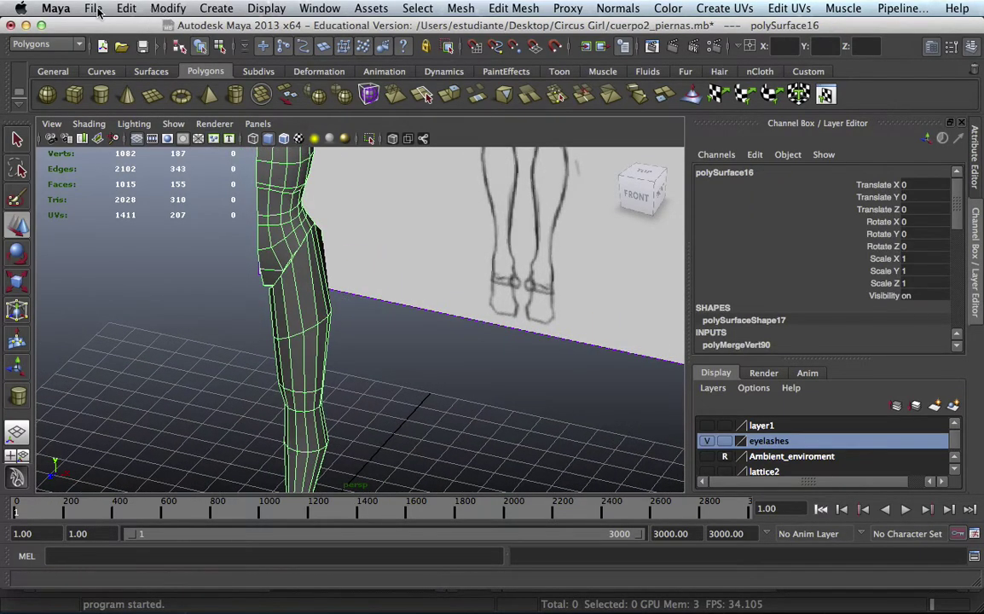
- Open hand_redragon_base.mb from the Desktop's Red Dragon sky folder, saving the leg scene
left_click(92, 11)
left_click(130, 48)
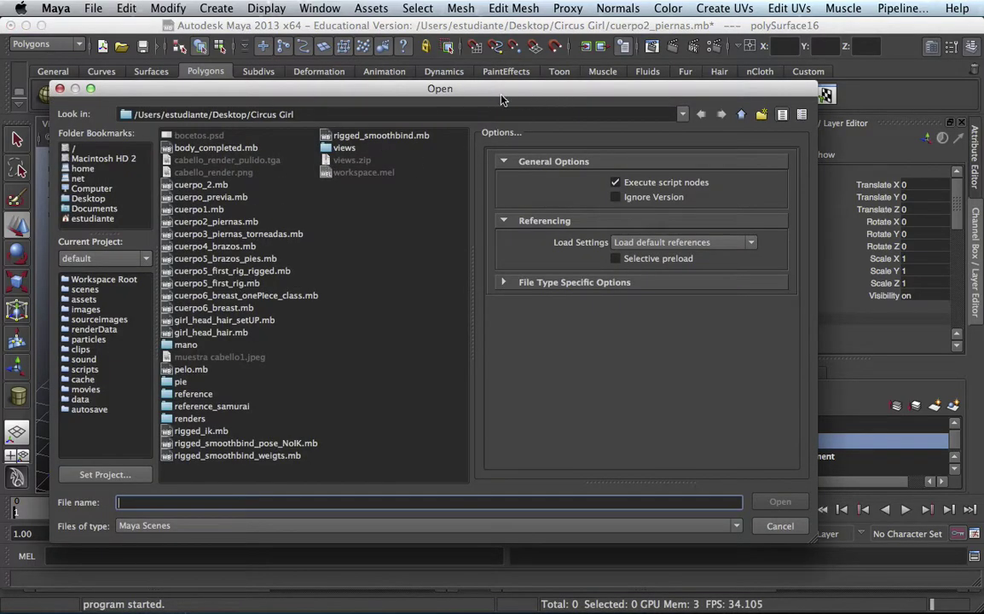
left_click(89, 199)
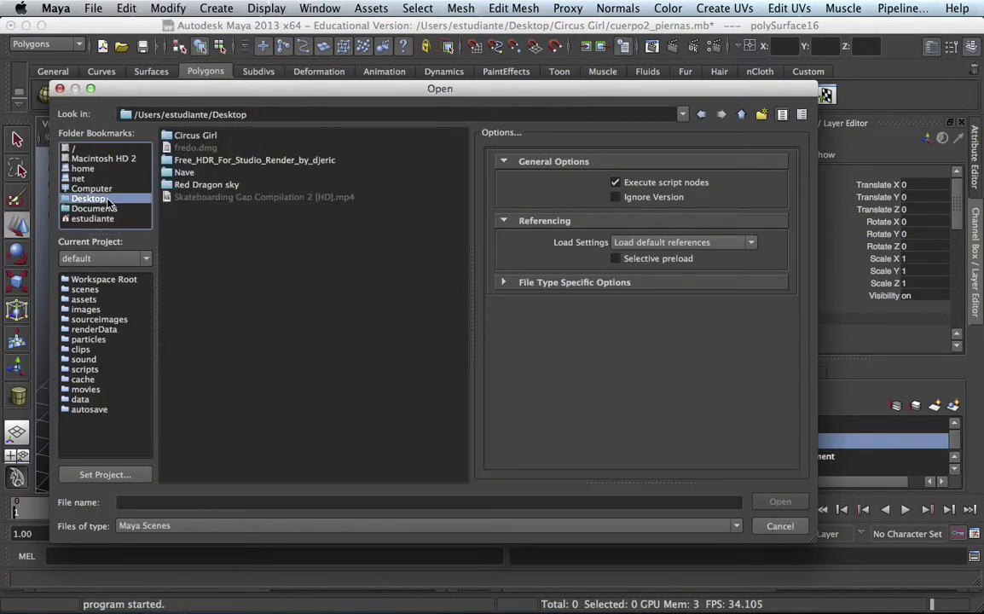
double_click(231, 186)
left_click(226, 148)
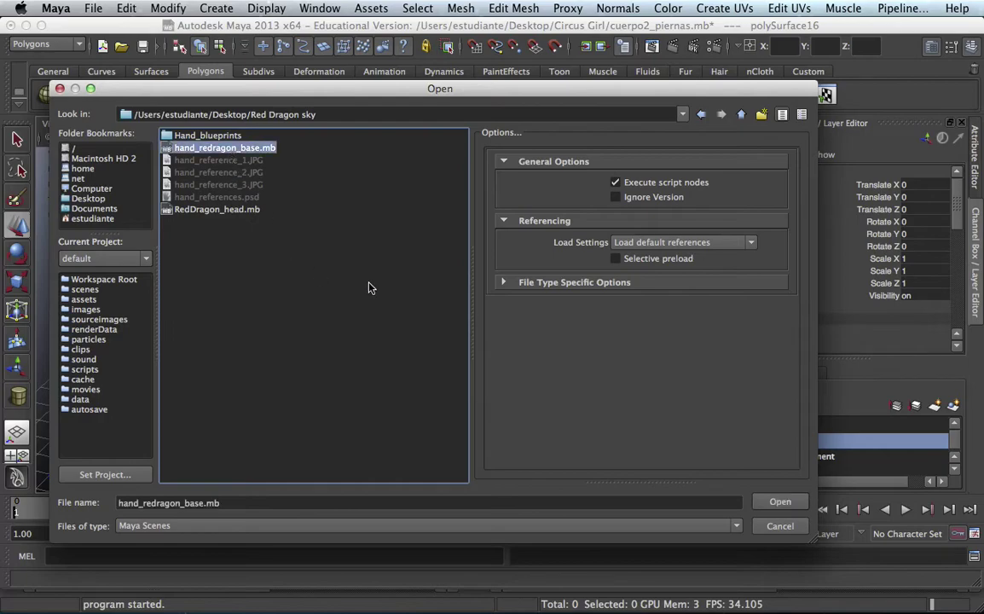
left_click(790, 503)
left_click(423, 325)
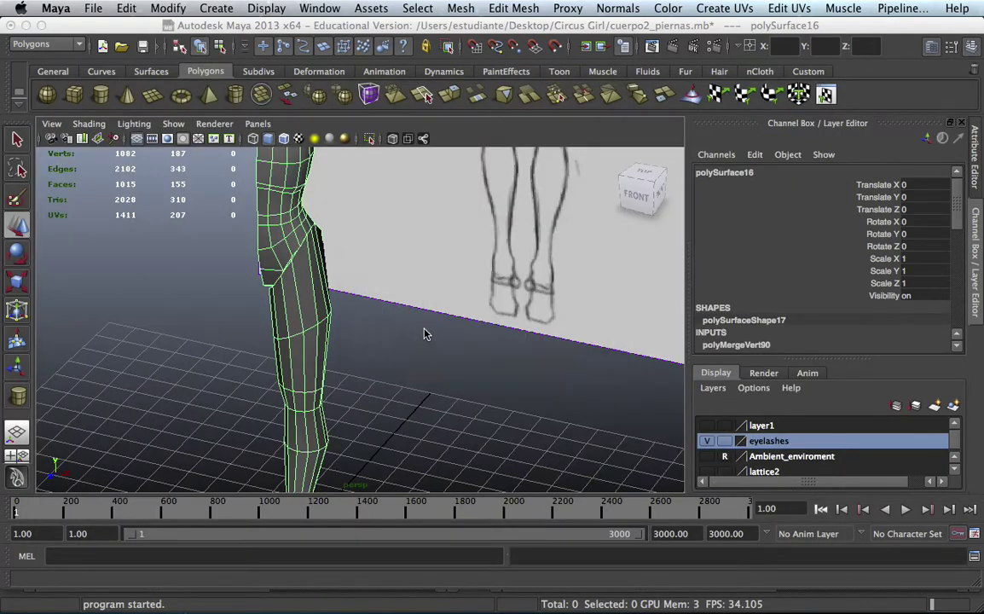
left_click(309, 260)
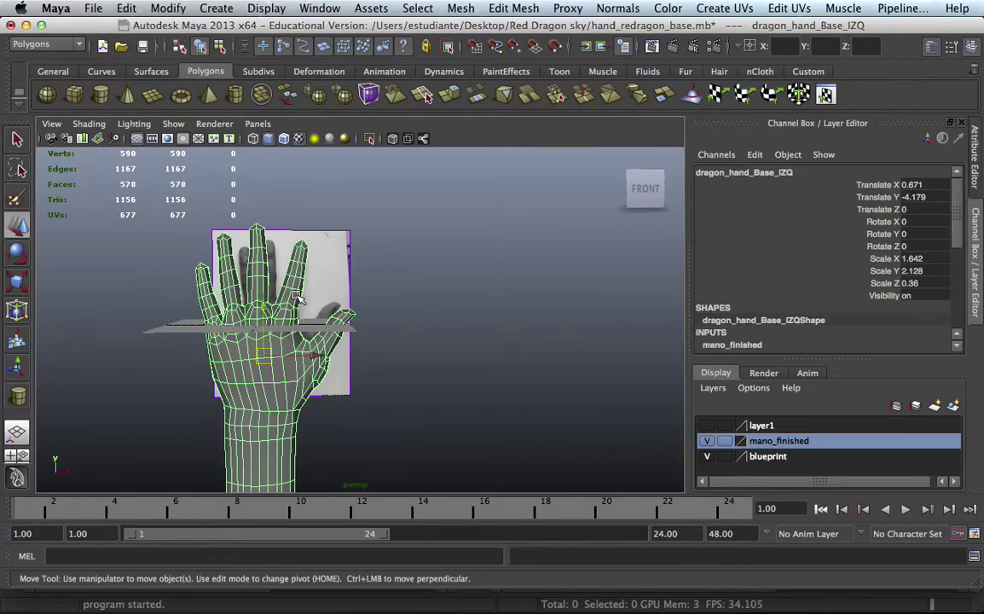
- Hide the mano_finished layer and clear the selection
left_click(707, 441)
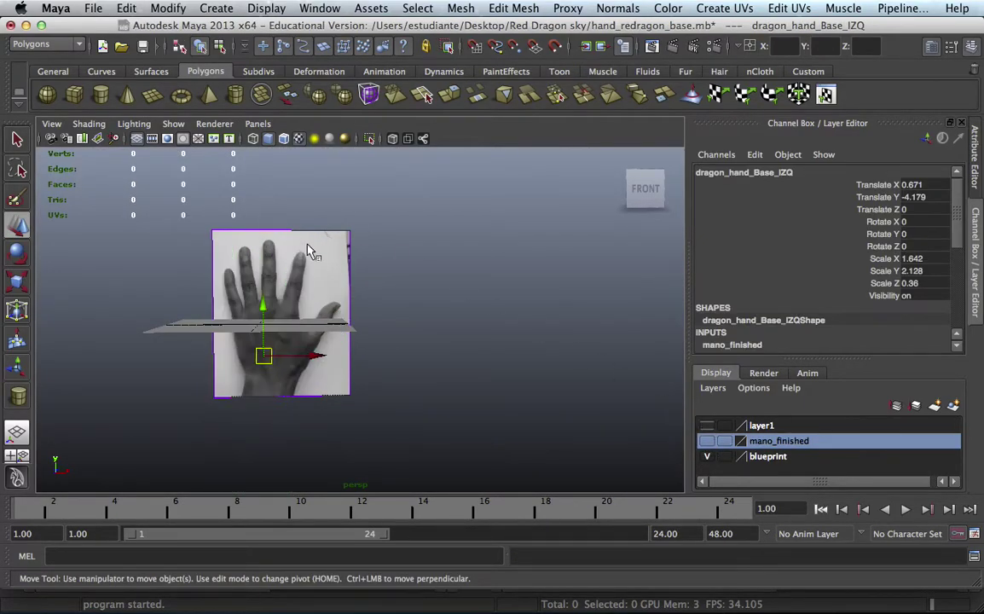
left_click(390, 244)
mouse_move(391, 244)
left_mouse_down("alt")
mouse_move(350, 274)
mouse_move(367, 275)
left_mouse_up("alt")
right_click_drag(366, 274, 402, 272, "alt")
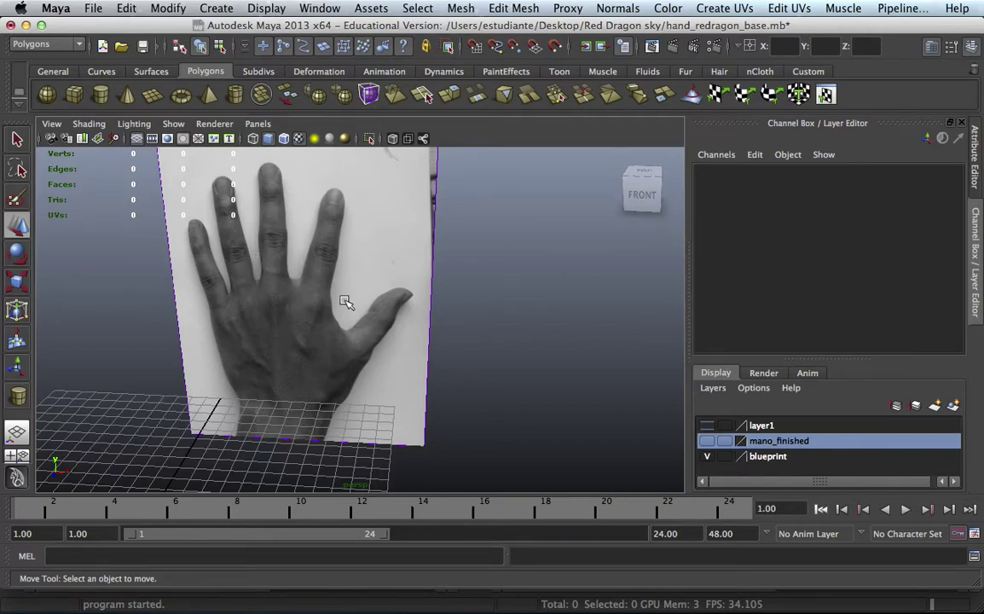
- Orbit and pan to a frontal view of the hand photo and grid
mouse_move(321, 312)
left_mouse_down("alt")
mouse_move(343, 280)
mouse_move(261, 313)
mouse_move(307, 346)
mouse_move(439, 296)
mouse_move(362, 292)
mouse_move(386, 252)
left_mouse_up("alt")
right_click_drag(386, 252, 305, 312, "alt")
mouse_move(306, 312)
left_mouse_down("alt")
mouse_move(358, 291)
mouse_move(374, 259)
mouse_move(408, 268)
mouse_move(350, 286)
mouse_move(378, 282)
mouse_move(373, 220)
left_mouse_up("alt")
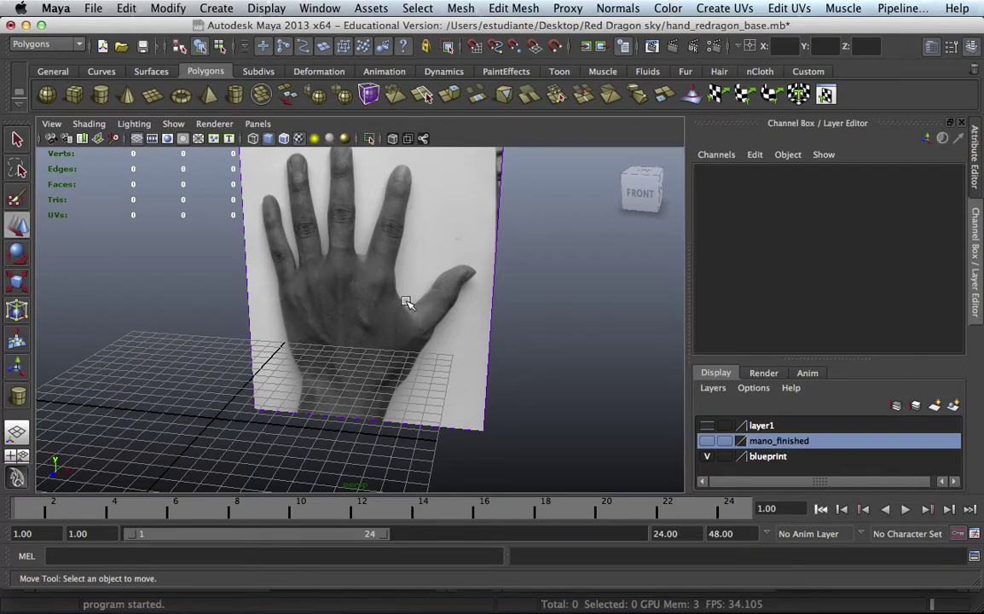
left_click_drag(373, 291, 349, 319, "alt")
middle_click_drag(350, 319, 381, 253, "alt")
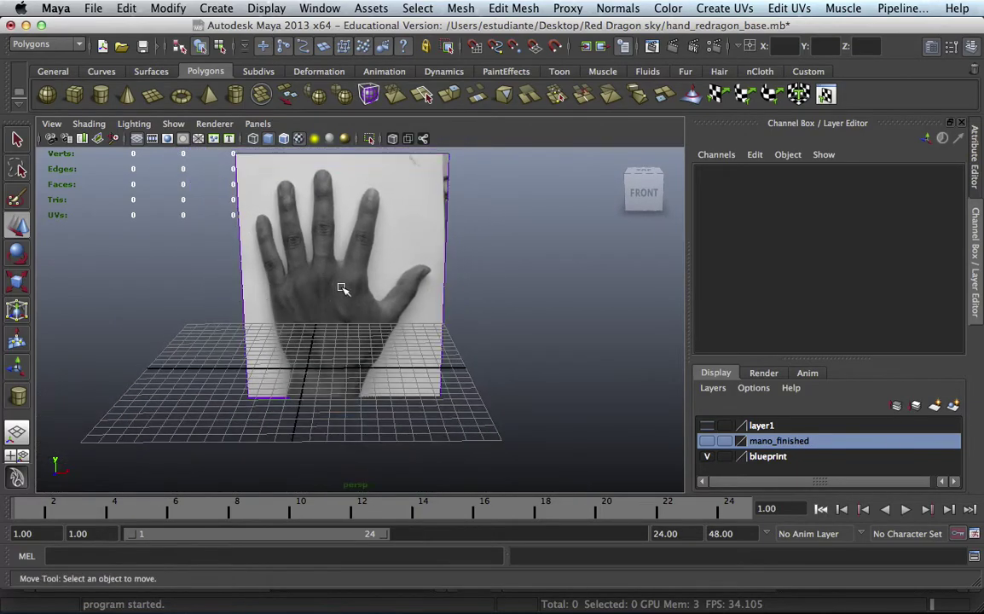
middle_click_drag(343, 288, 354, 303, "alt")
right_click_drag(354, 302, 362, 311, "alt")
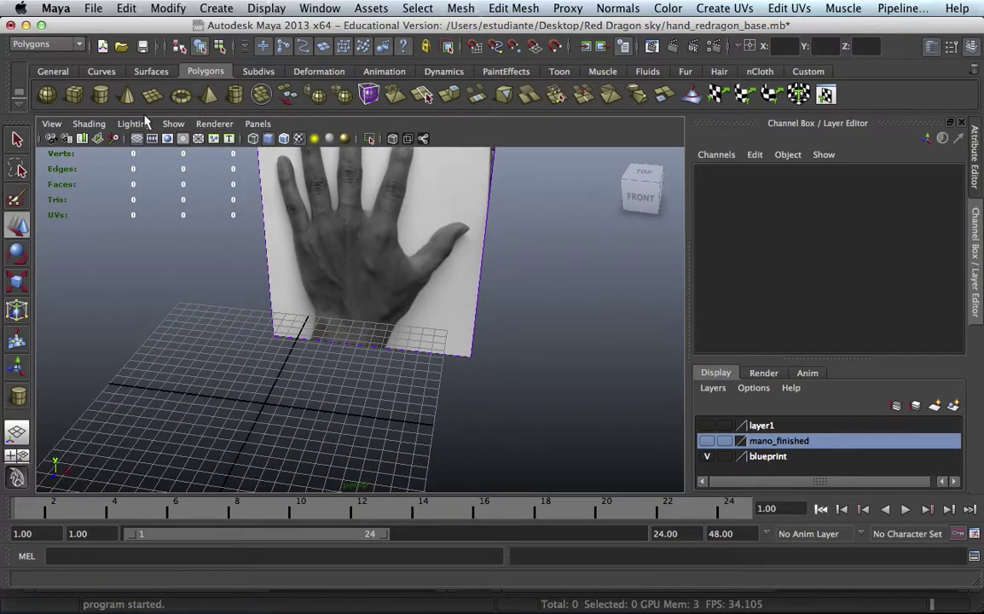
- Create a flat polygon cube on the grid and raise it toward the palm
left_click(72, 92)
mouse_move(274, 386)
left_mouse_down()
mouse_move(366, 407)
mouse_move(358, 406)
left_mouse_up()
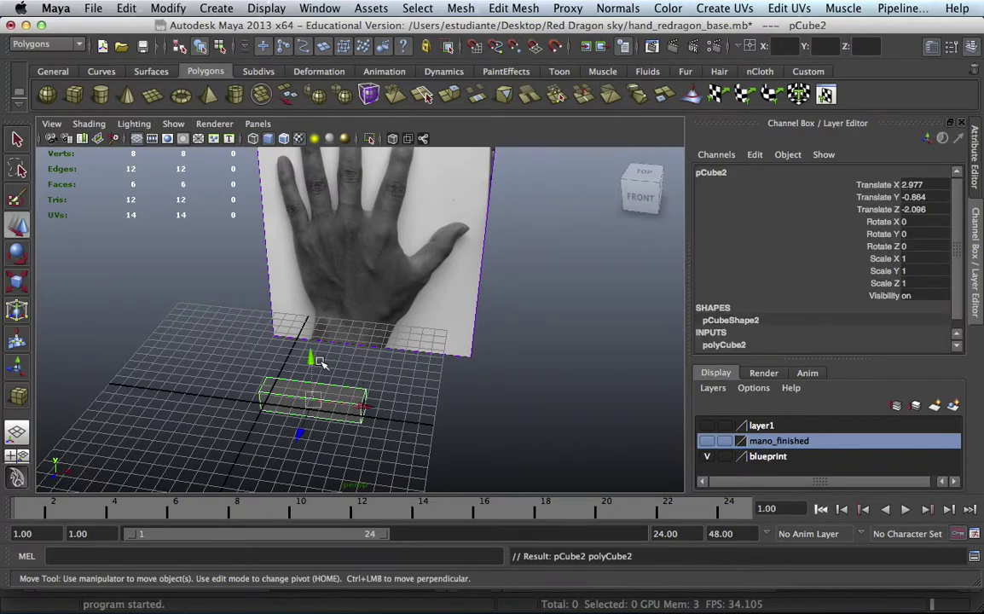
left_click_drag(320, 362, 318, 317)
left_click(239, 340)
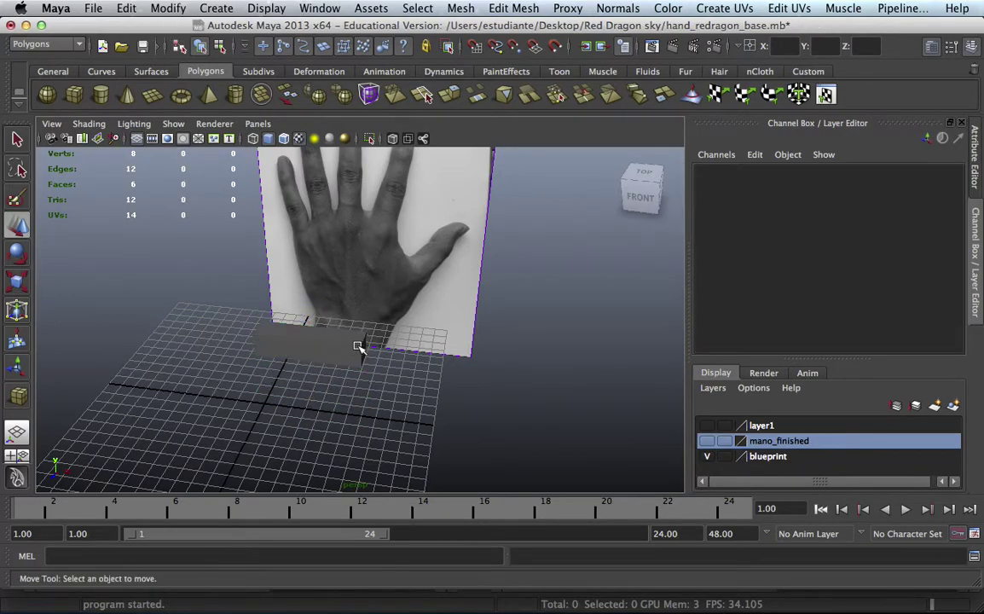
left_click(324, 328)
mouse_move(362, 303)
left_mouse_down("alt")
mouse_move(375, 329)
mouse_move(424, 308)
mouse_move(464, 325)
mouse_move(371, 332)
left_mouse_up("alt")
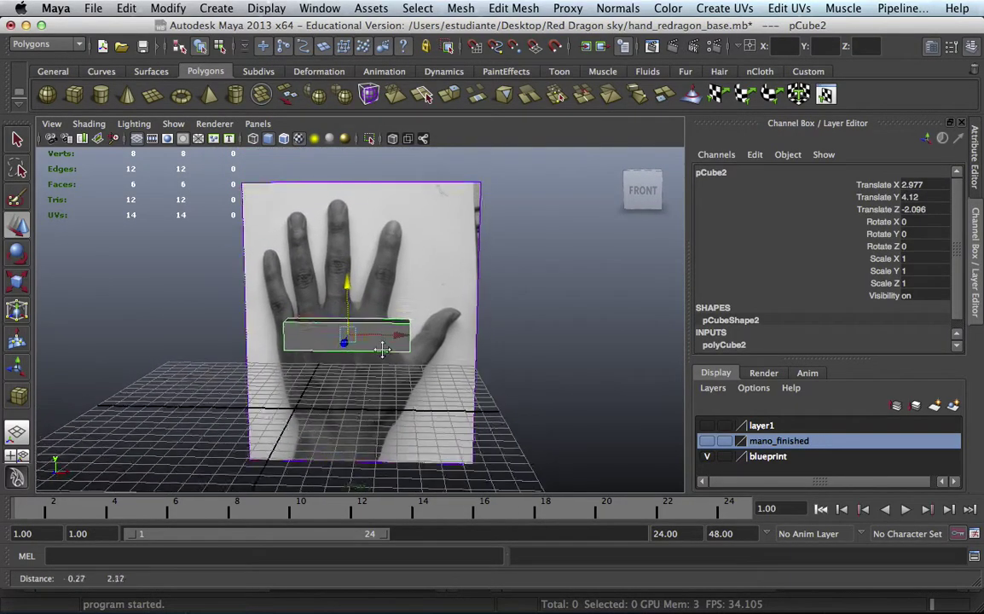
- Switch to the front view and move the cube over the palm photo
key("space")
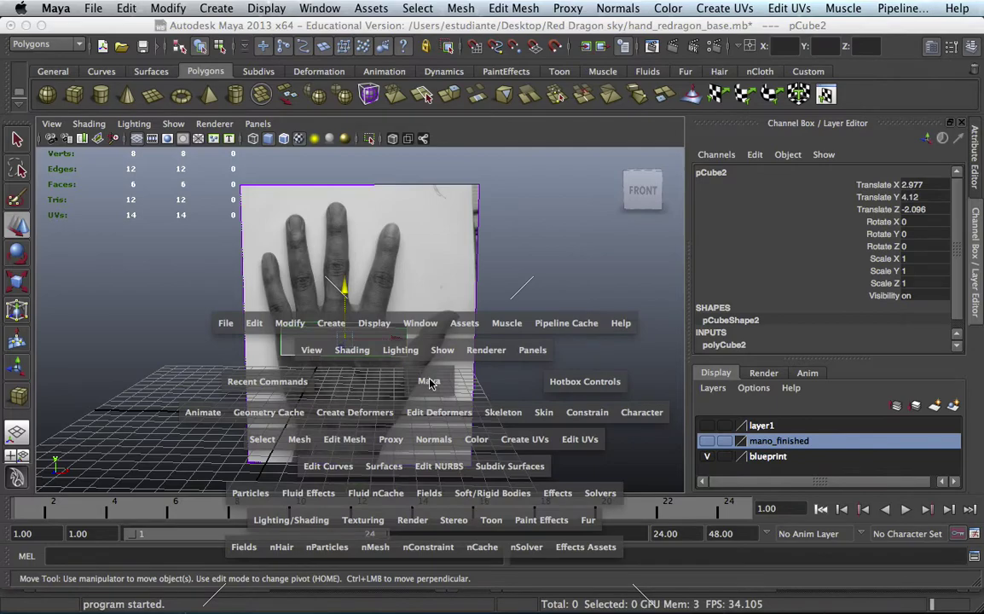
left_click_drag(427, 384, 397, 366)
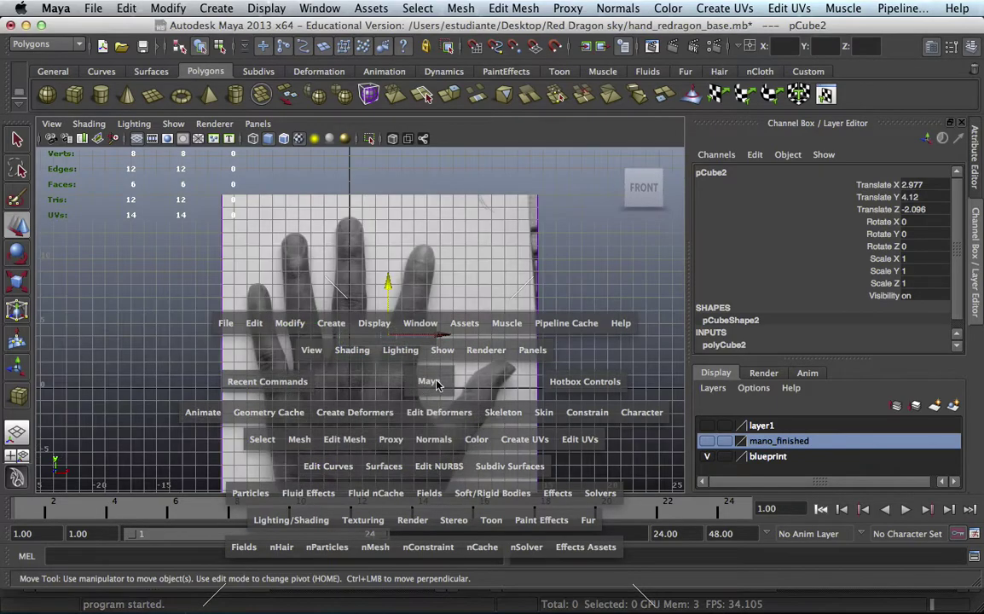
middle_click_drag(429, 354, 394, 243, "alt")
left_click_drag(394, 243, 398, 372)
left_click_drag(443, 400, 408, 407)
mouse_move(408, 407)
right_mouse_down("alt")
mouse_move(380, 275)
mouse_move(526, 339)
mouse_move(409, 344)
mouse_move(433, 345)
right_mouse_up("alt")
mouse_move(433, 344)
middle_mouse_down("alt")
mouse_move(396, 307)
mouse_move(370, 321)
middle_mouse_up("alt")
- Drag the cube's corner vertices out to the palm edges, tapering toward the wrist
right_click_drag(370, 321, 222, 323)
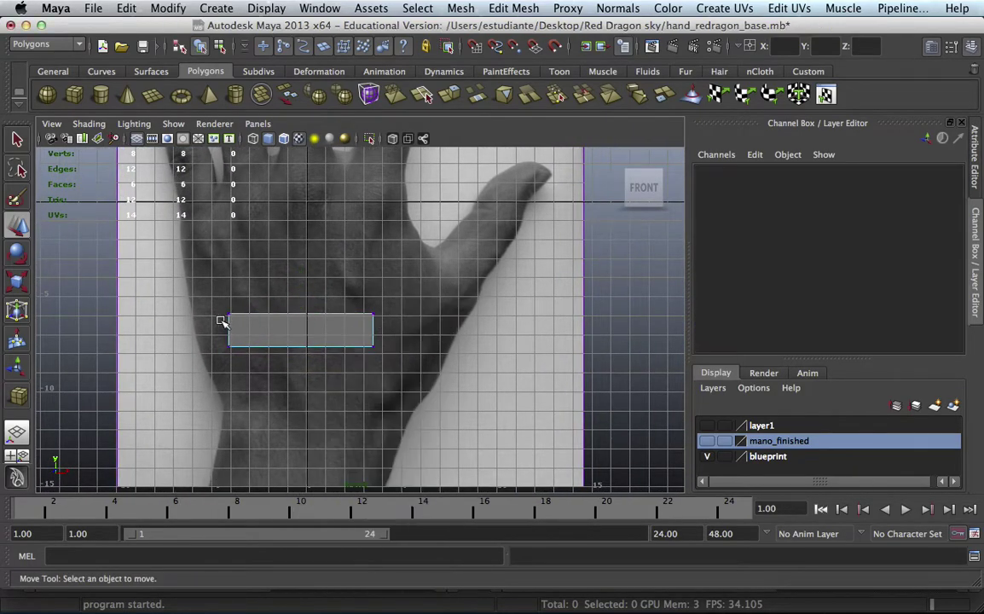
mouse_move(196, 294)
left_mouse_down()
mouse_move(271, 354)
mouse_move(219, 394)
left_mouse_up()
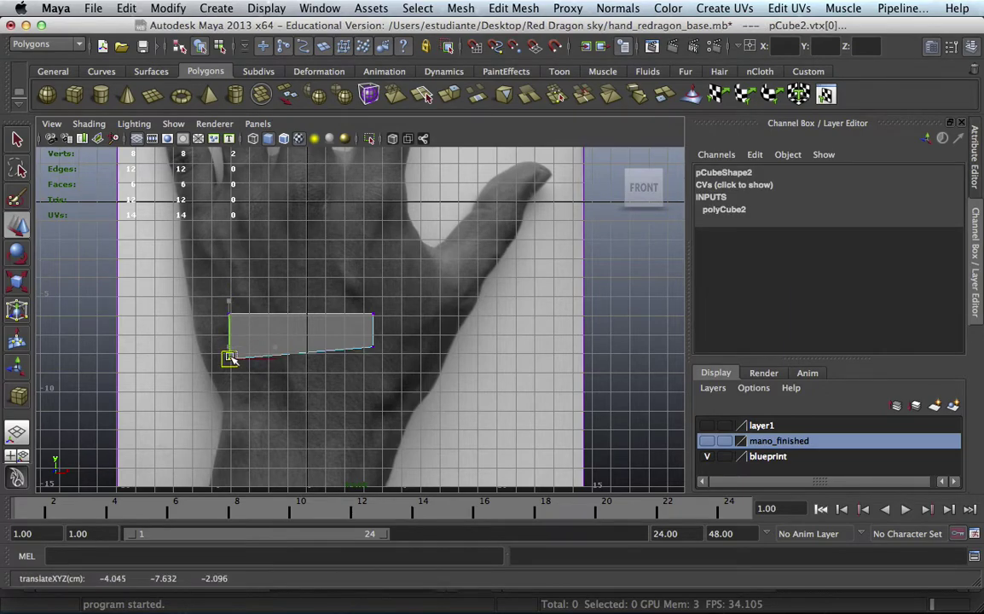
mouse_move(352, 338)
left_mouse_down()
mouse_move(388, 358)
mouse_move(404, 418)
left_mouse_up()
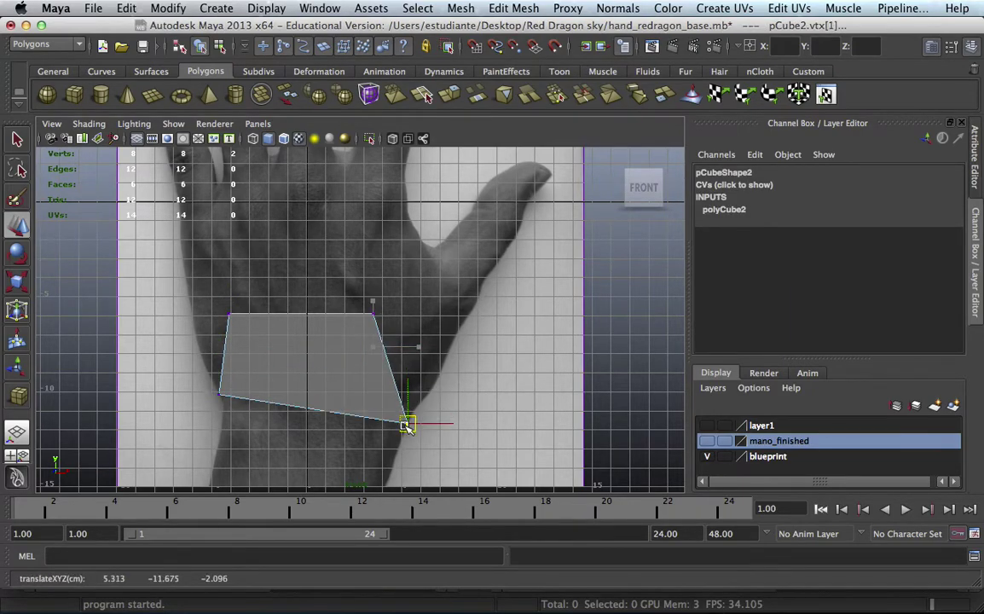
middle_click_drag(317, 286, 379, 365, "alt")
left_click(288, 394)
left_click_drag(289, 394, 242, 305)
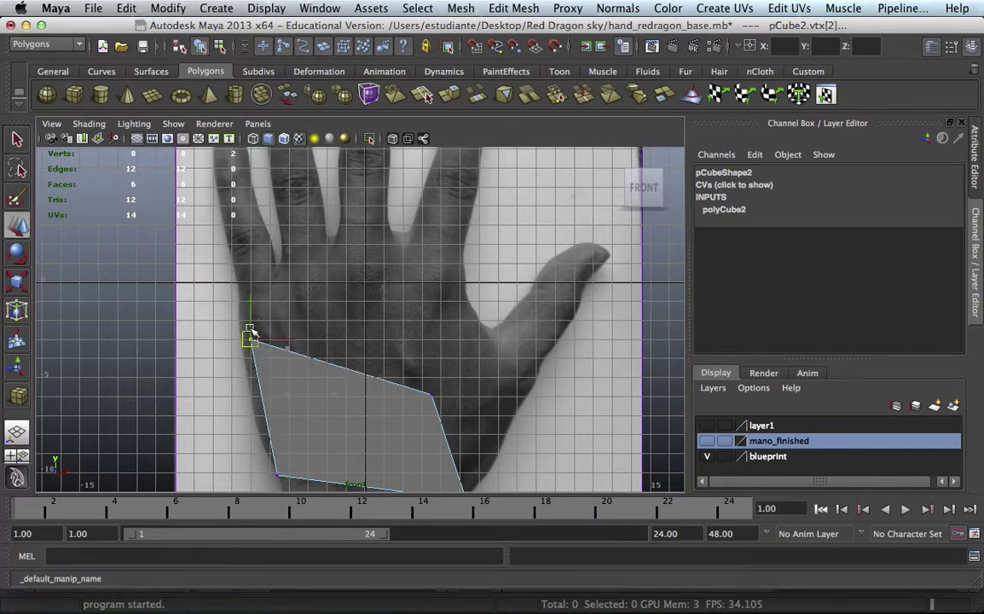
left_click(430, 394)
left_click_drag(433, 396, 458, 260)
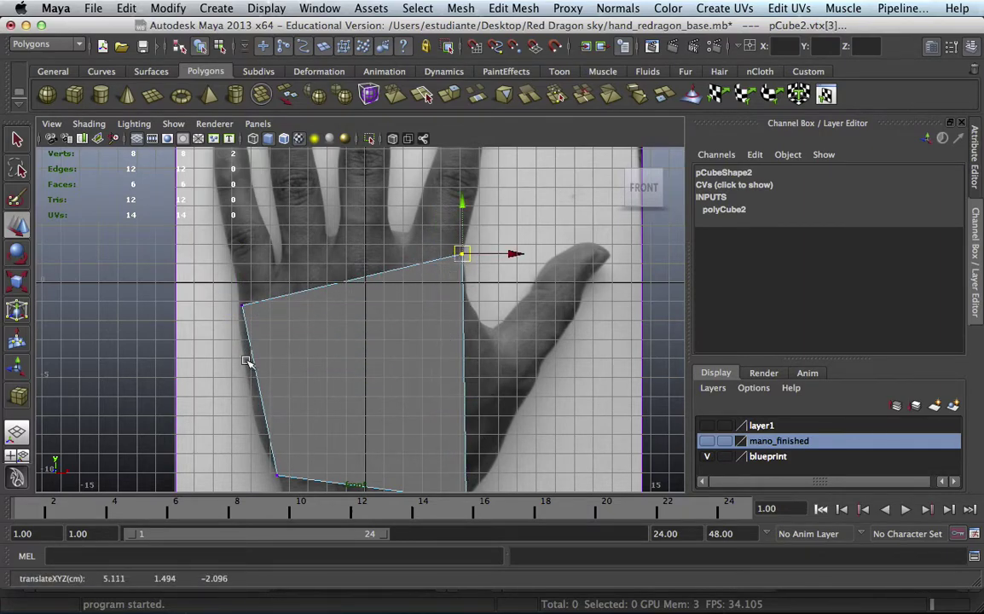
left_click(499, 281)
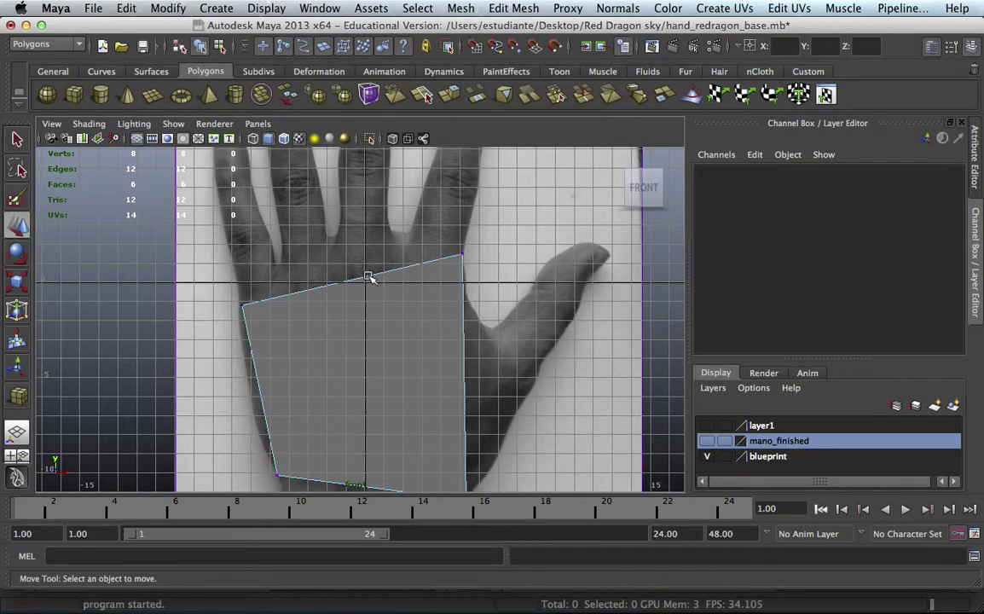
- Return to object mode and select the palm block
mouse_move(290, 329)
middle_mouse_down("alt")
mouse_move(362, 258)
mouse_move(324, 281)
mouse_move(334, 290)
mouse_move(327, 325)
middle_mouse_up("alt")
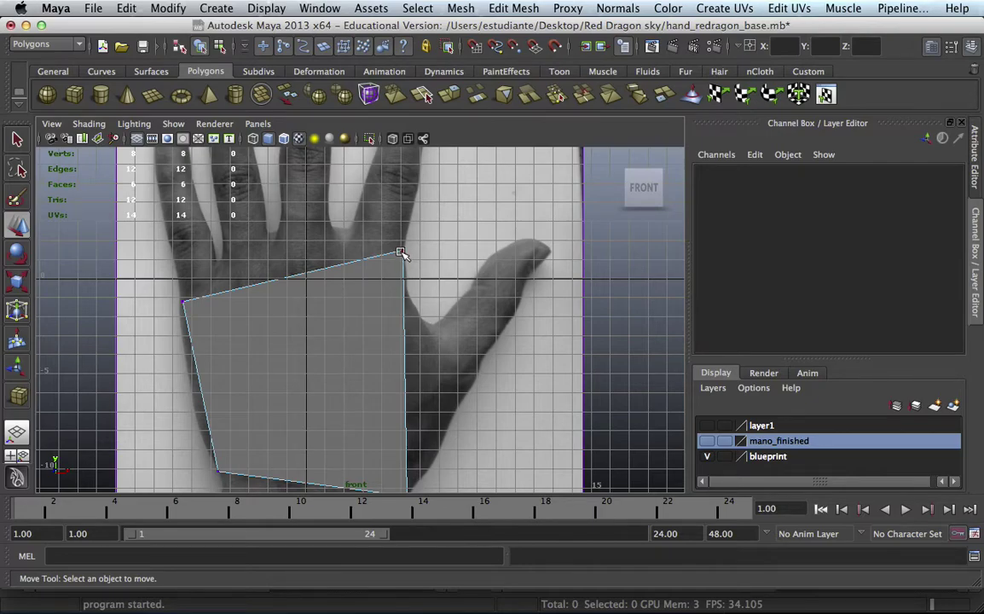
right_click_drag(392, 288, 451, 287)
left_click(401, 371)
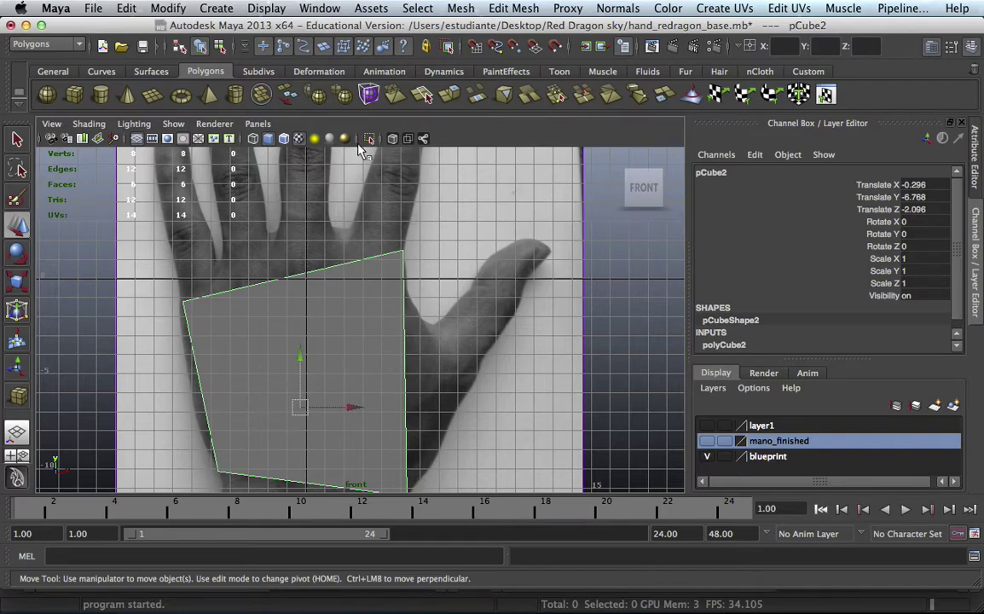
left_click(407, 7)
mouse_move(513, 7)
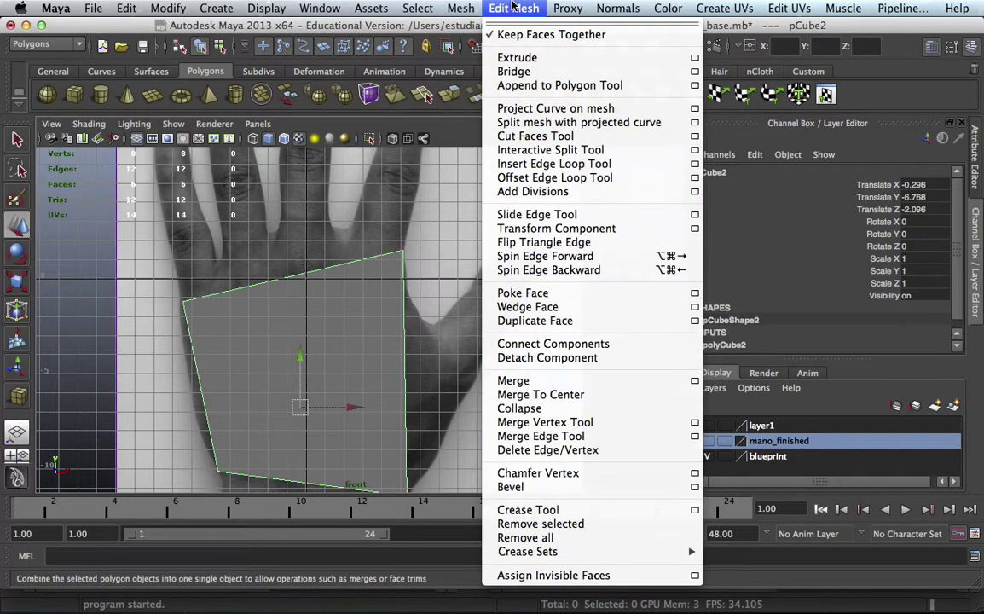
- Insert lengthwise edge loops and one crosswise edge loop across the palm block
left_click(576, 163)
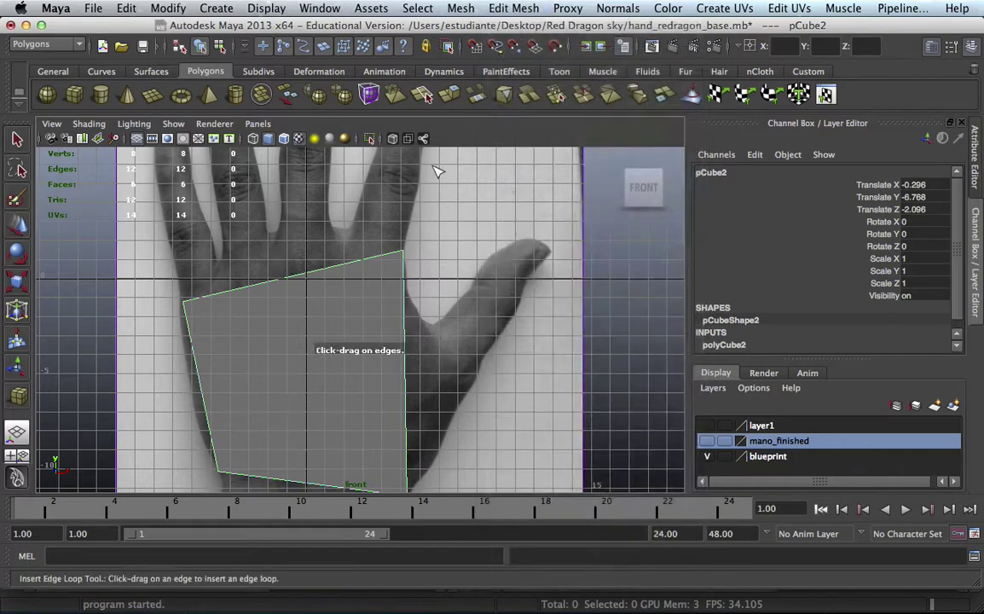
left_click(233, 290)
left_click(284, 278)
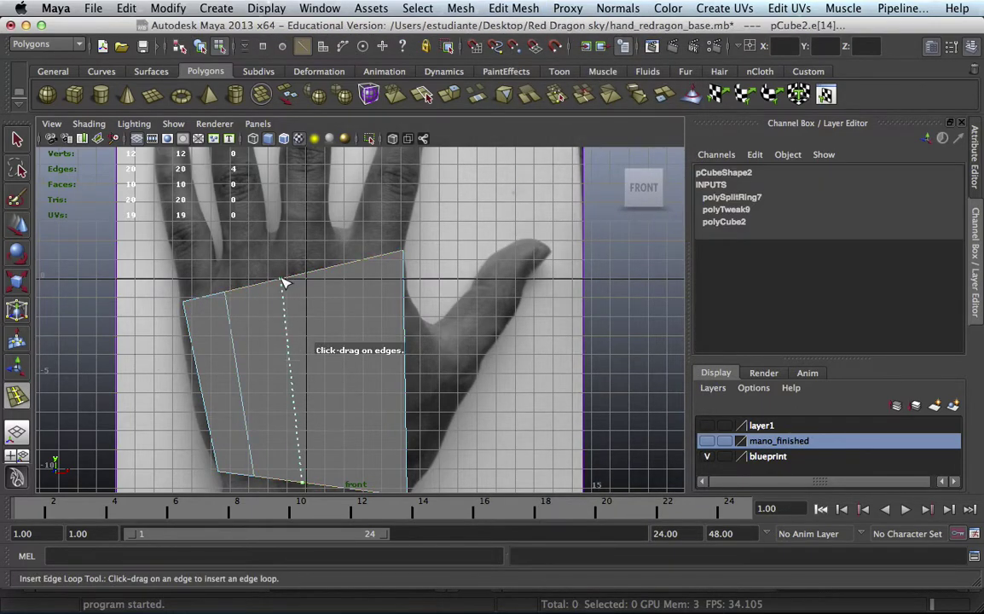
left_click_drag(338, 269, 346, 270)
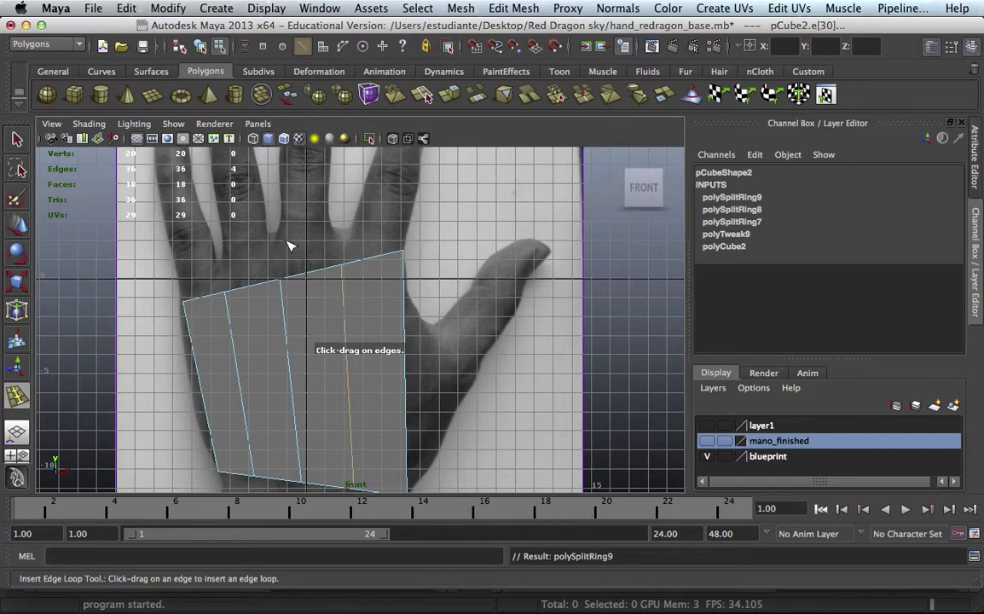
left_click_drag(409, 339, 412, 344)
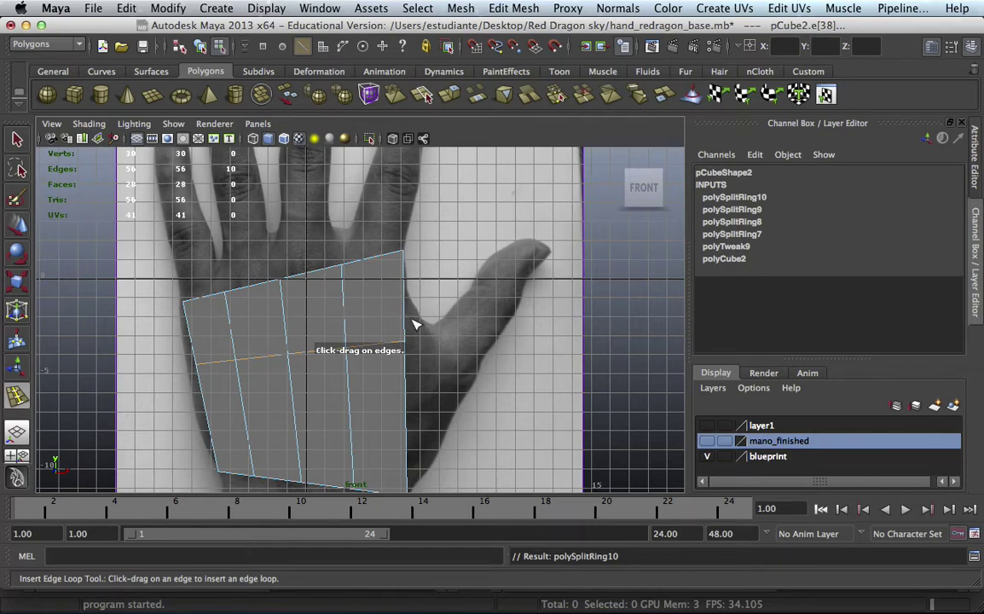
- Switch to the perspective view and orbit around the deselected palm block
left_click(16, 432)
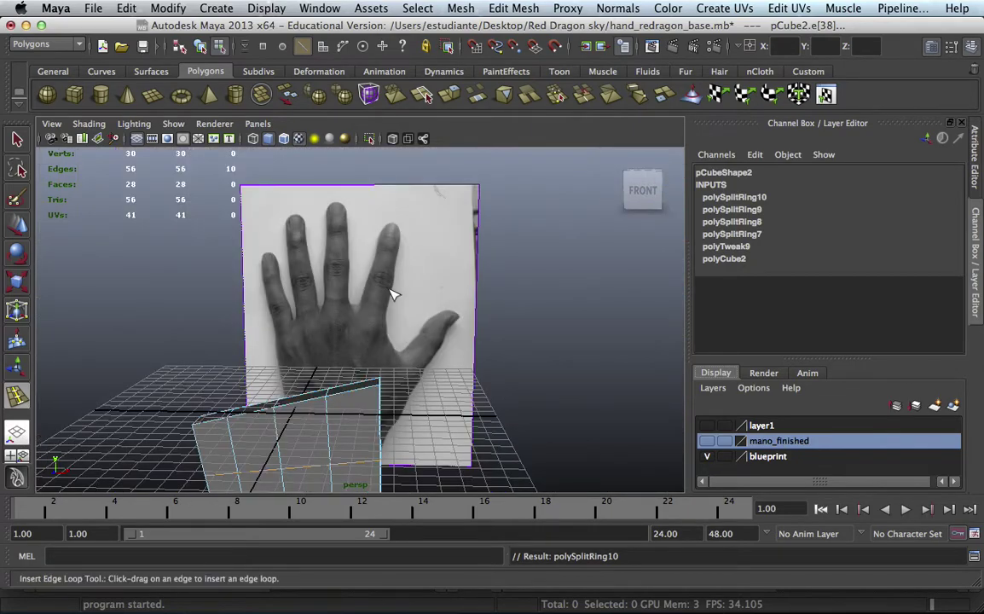
left_click(17, 138)
left_click(143, 219)
mouse_move(143, 219)
left_mouse_down("alt")
mouse_move(327, 309)
mouse_move(292, 213)
mouse_move(341, 279)
left_mouse_up("alt")
middle_click_drag(341, 279, 282, 228, "alt")
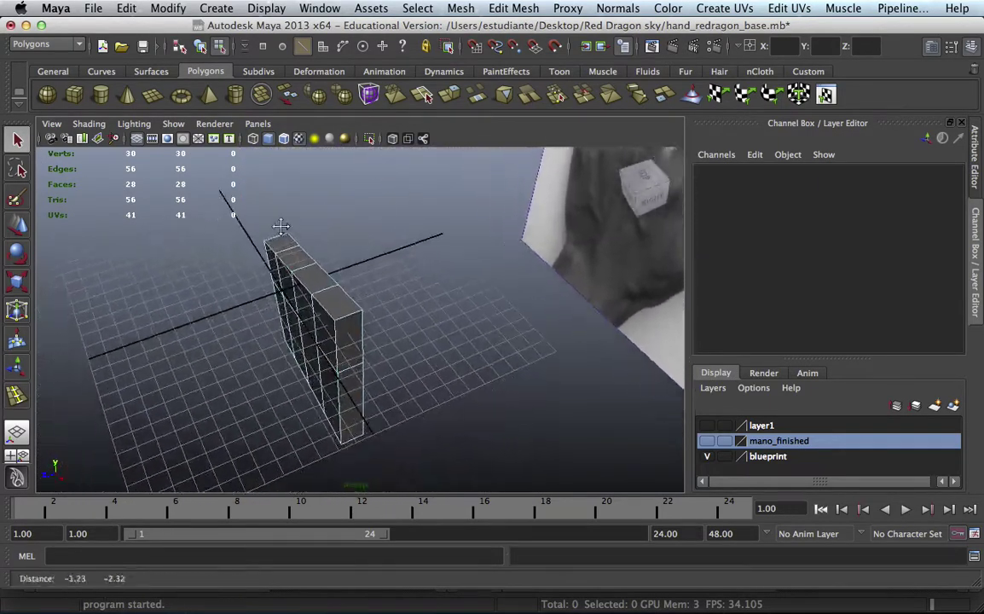
- Scale the palm block to thicken it along its depth
right_click_drag(303, 275, 358, 253)
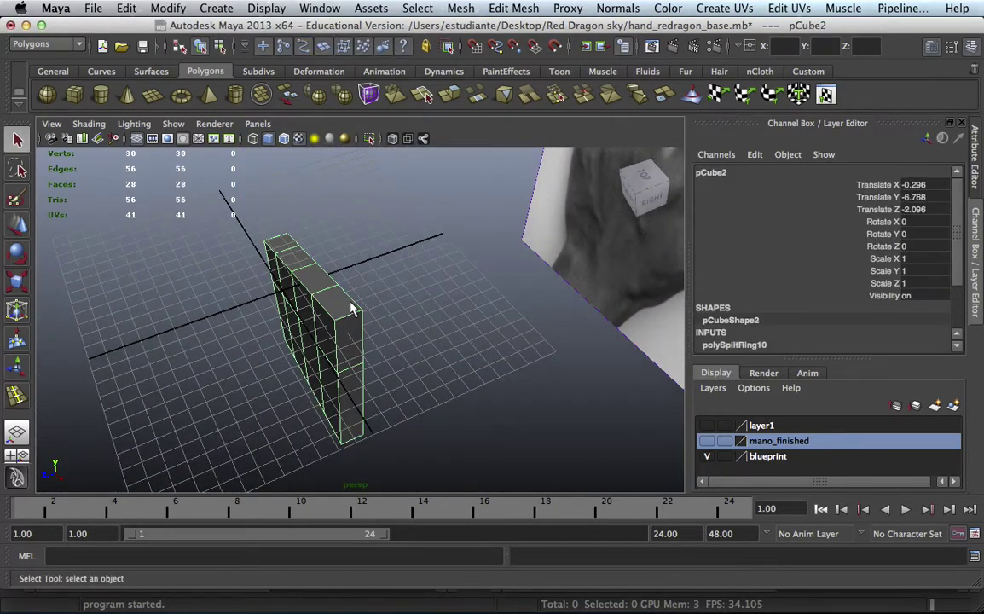
key("r")
left_click_drag(251, 372, 209, 343)
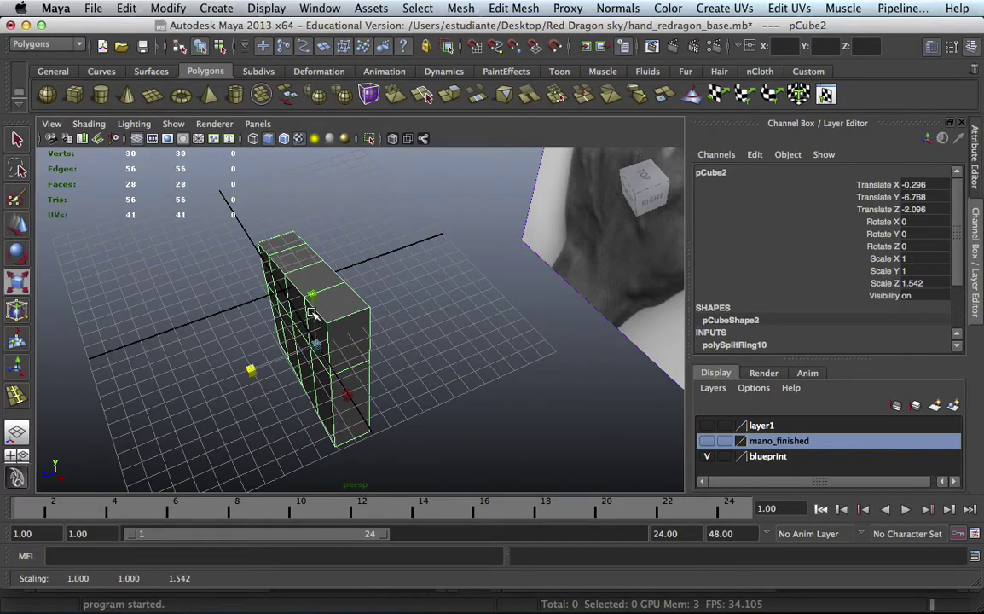
- Check the fit in the front view, then return to perspective in face mode
mouse_move(279, 235)
left_mouse_down("alt")
mouse_move(361, 237)
mouse_move(384, 219)
left_mouse_up("alt")
left_click(17, 456)
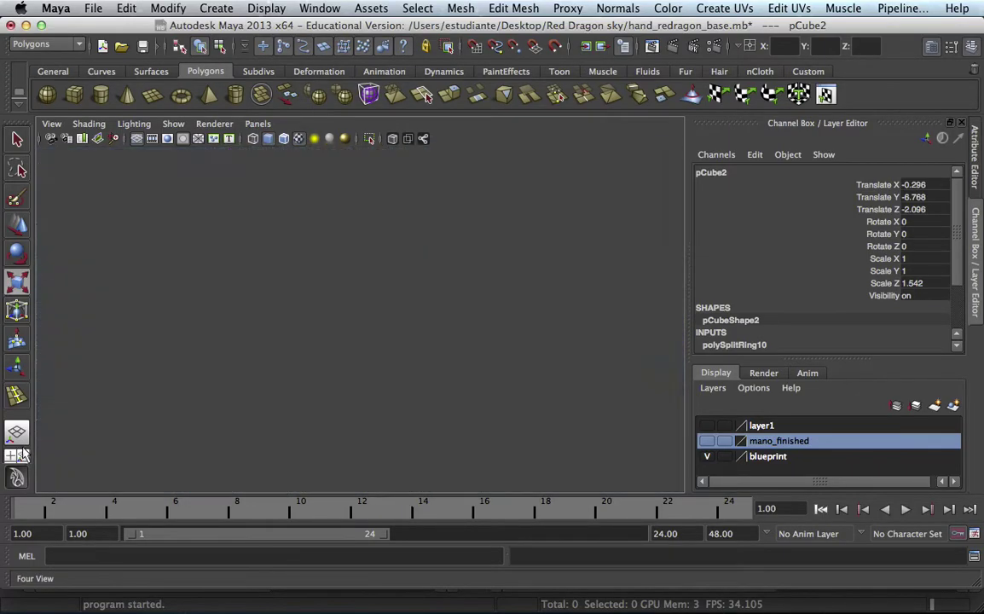
key("space")
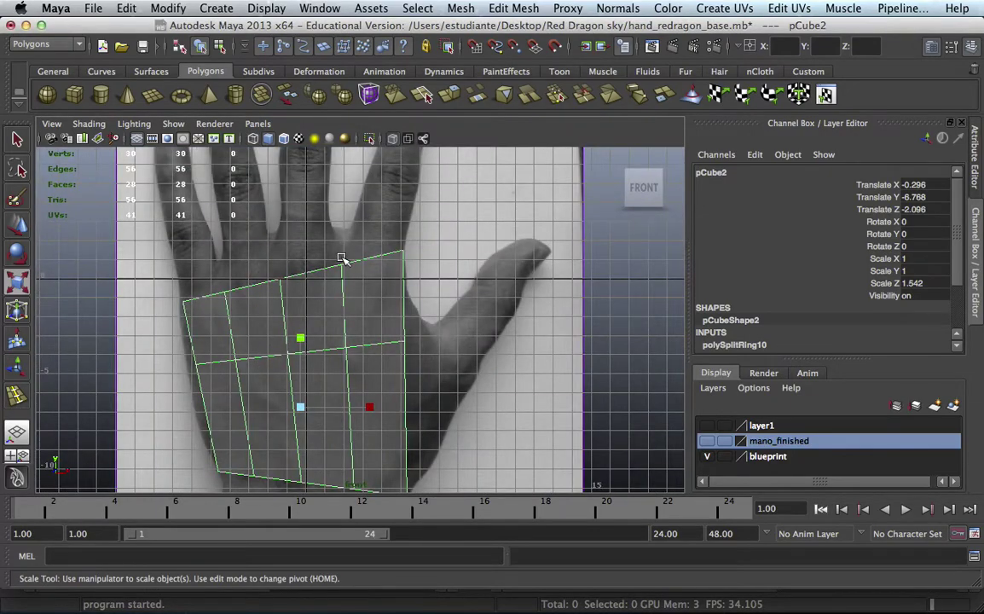
left_click(17, 456)
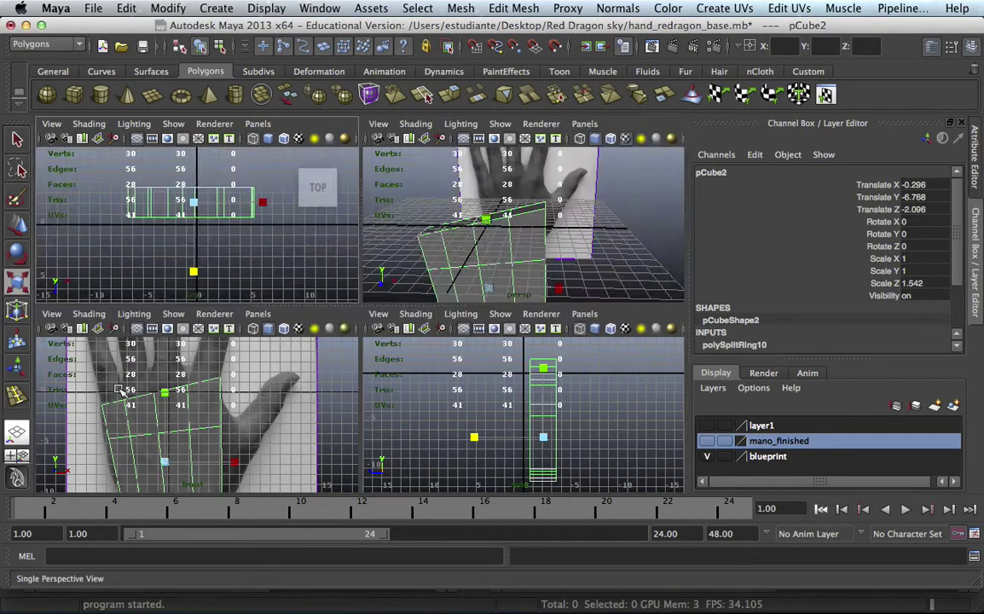
key("space")
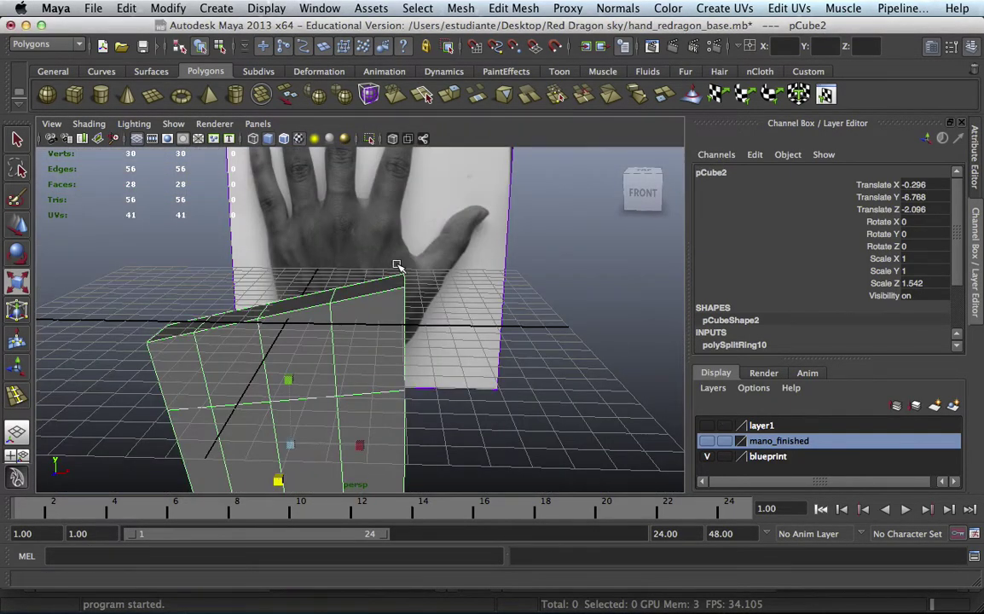
left_click_drag(396, 264, 329, 237, "alt")
right_click_drag(303, 226, 324, 286)
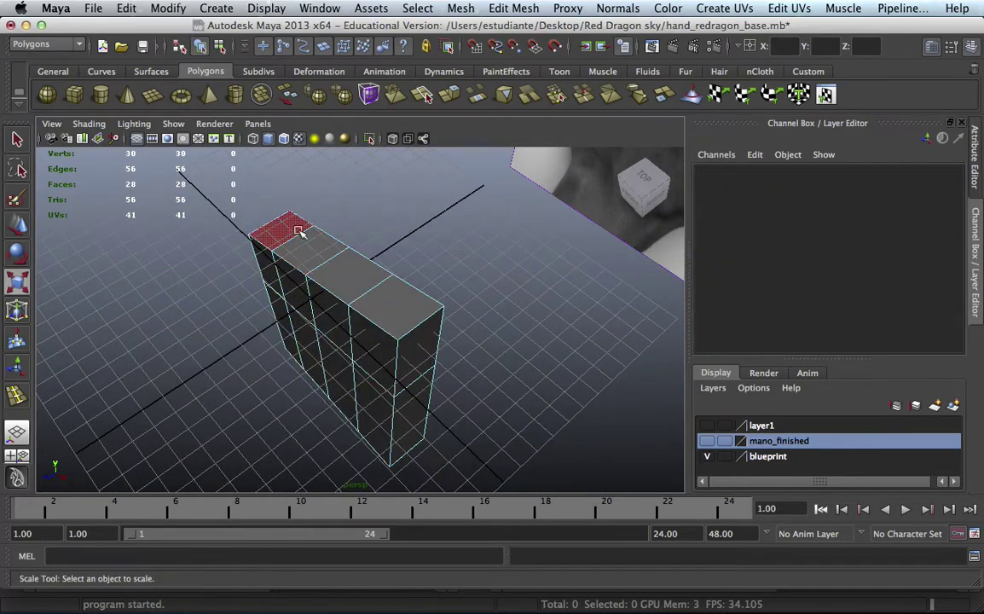
- Select the four top faces of the box
left_click(300, 232)
left_click(318, 247, "shift")
left_click(350, 273, "shift")
left_click(396, 299, "shift")
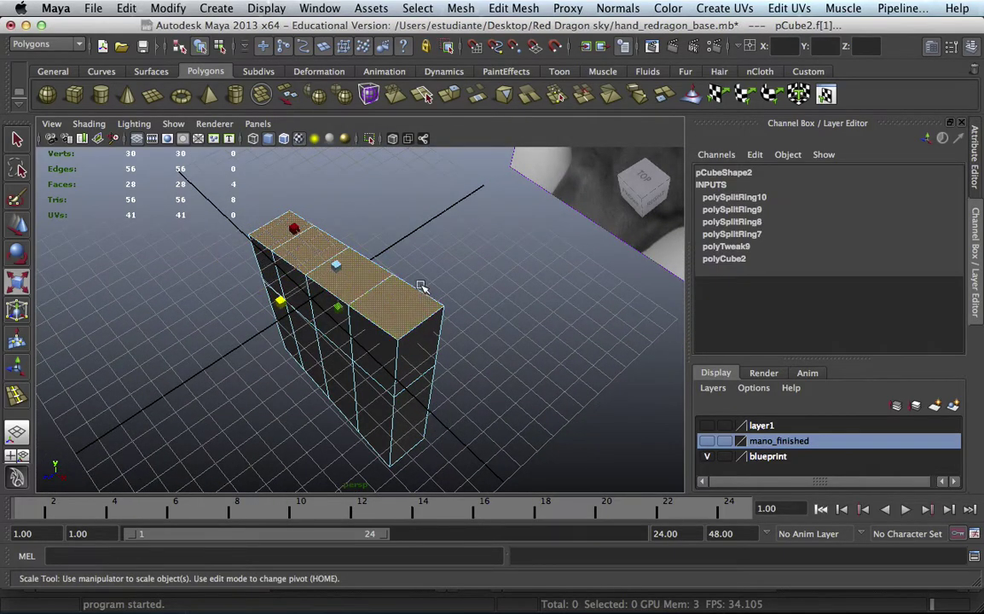
mouse_move(351, 260)
left_mouse_down("alt")
mouse_move(418, 220)
mouse_move(366, 249)
left_mouse_up("alt")
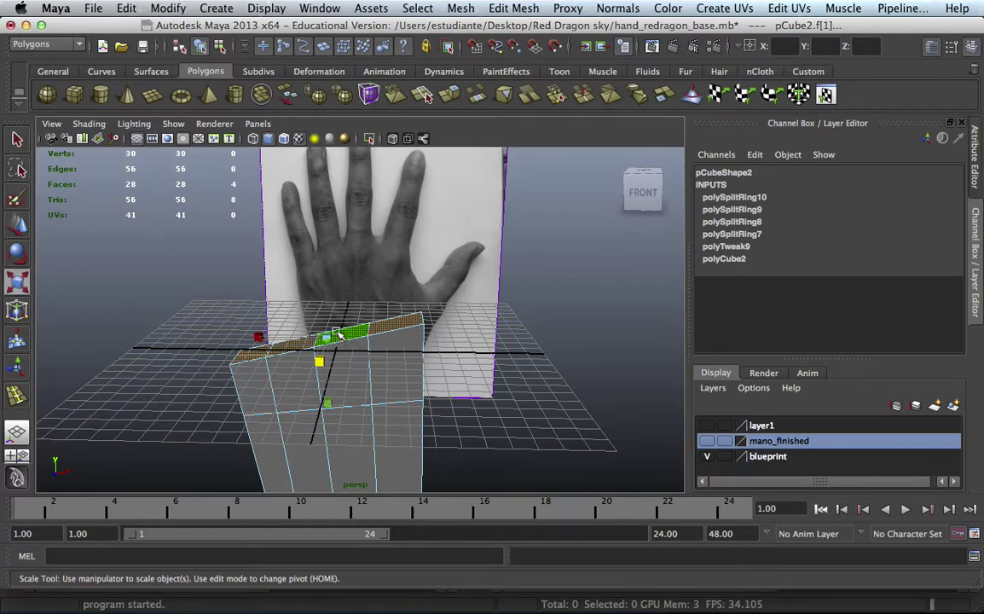
- Turn off Keep Faces Together and extrude the four faces separately
left_click(515, 10)
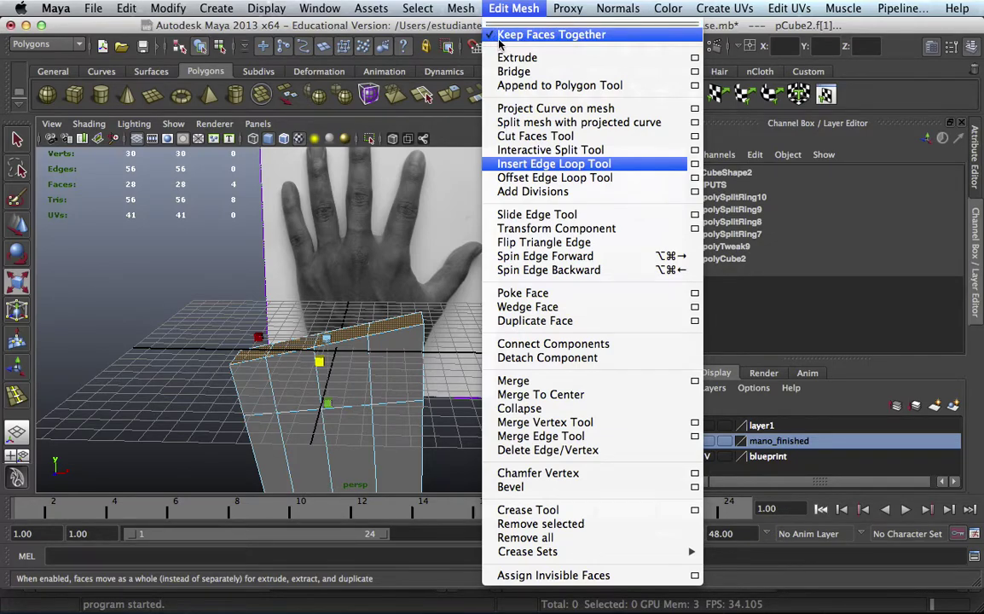
left_click(492, 36)
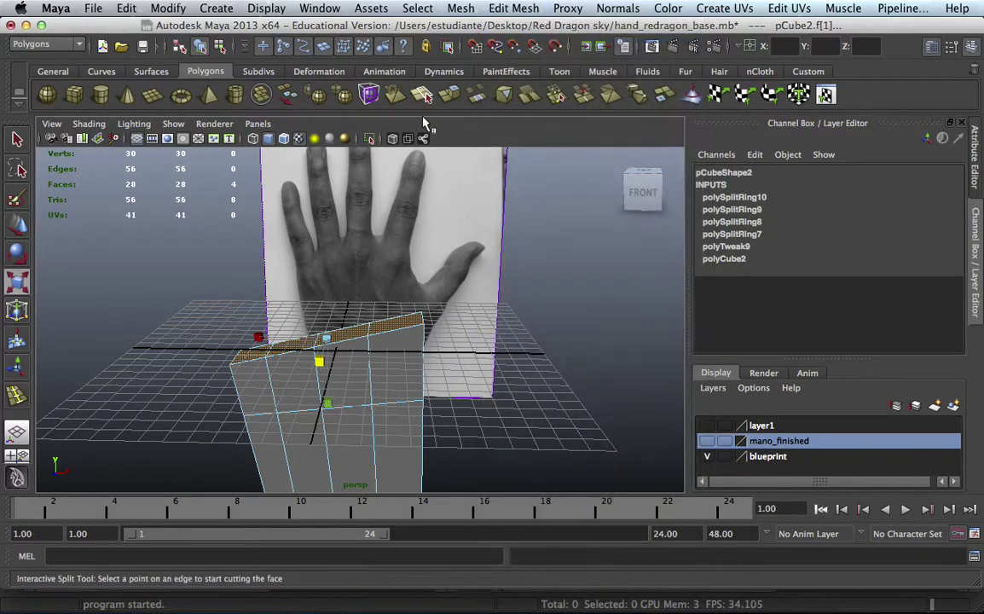
left_click(509, 9)
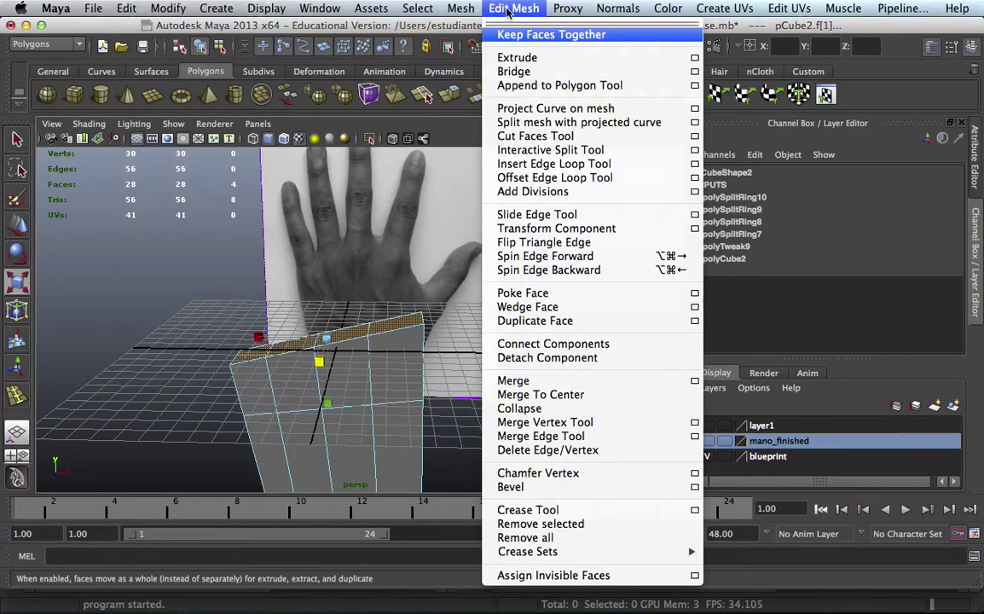
left_click(371, 30)
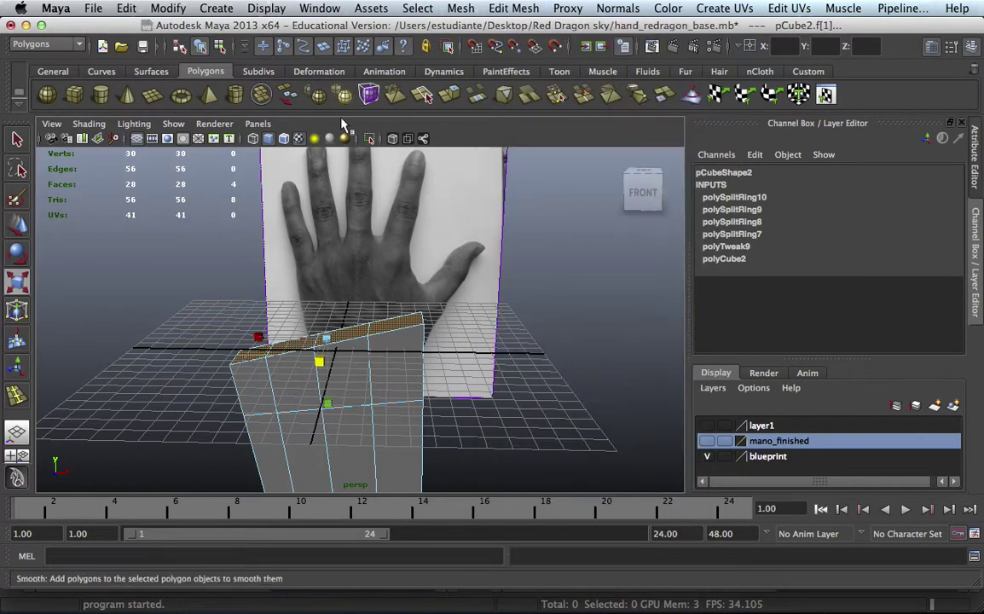
left_click(422, 95)
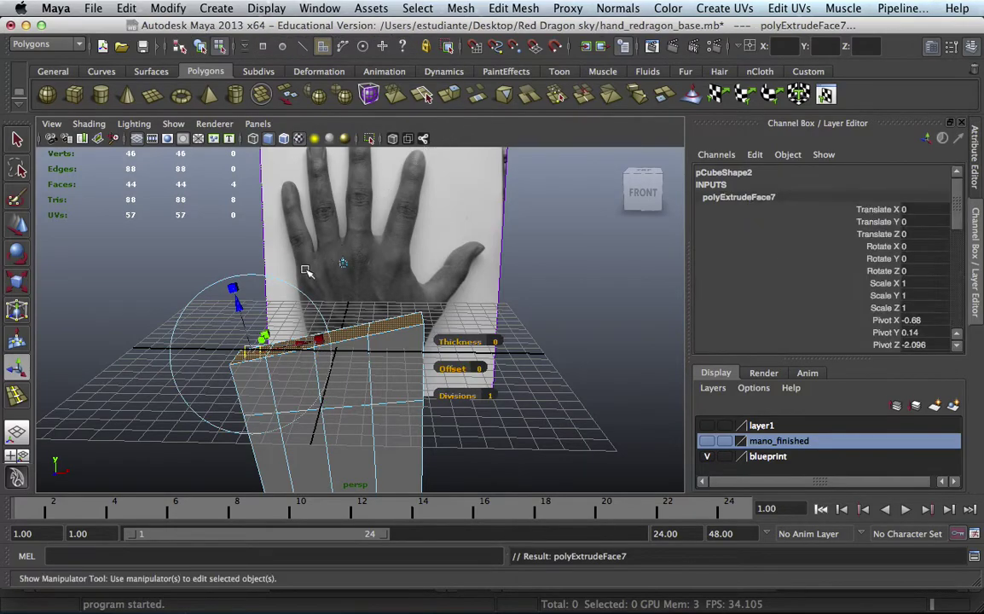
- In the Front view, move the four extruded finger faces up over the photo's fingers and narrow them
left_click(60, 456)
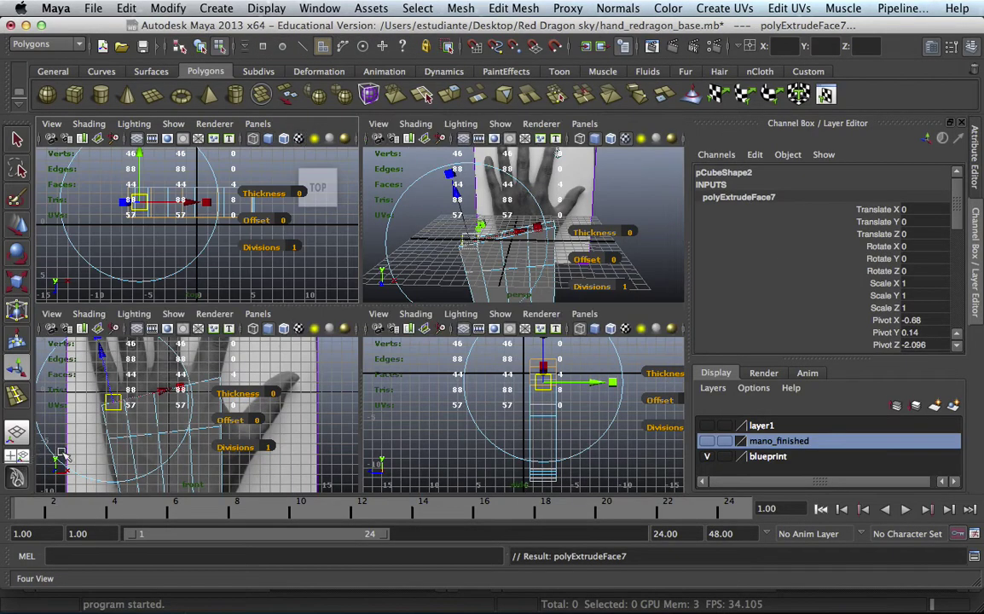
key("space")
mouse_move(357, 186)
middle_mouse_down("alt")
mouse_move(409, 280)
mouse_move(237, 275)
middle_mouse_up("alt")
left_click_drag(200, 338, 148, 163)
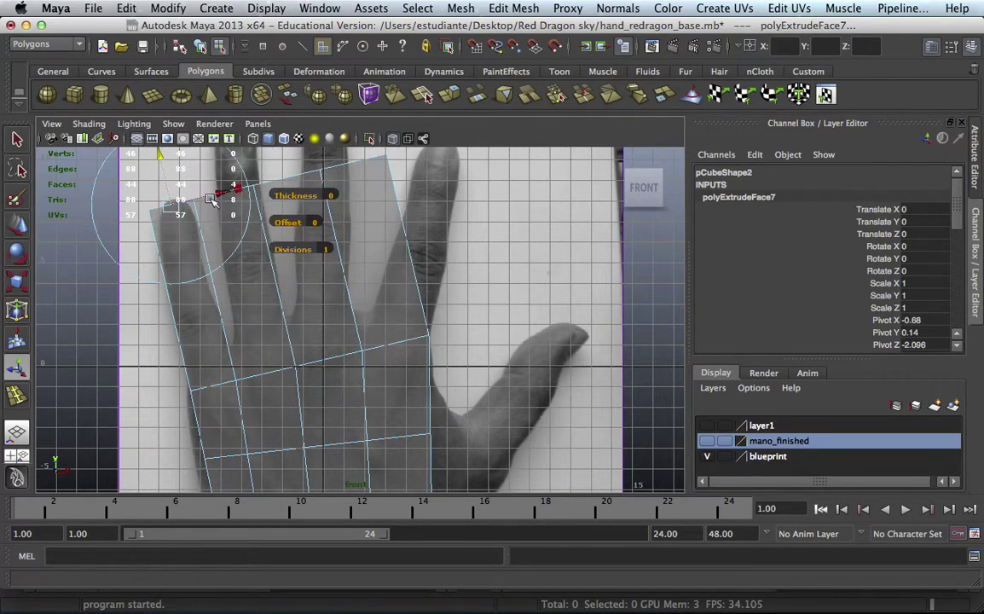
middle_click_drag(205, 183, 289, 282, "alt")
left_click_drag(321, 295, 274, 298)
left_click(274, 298)
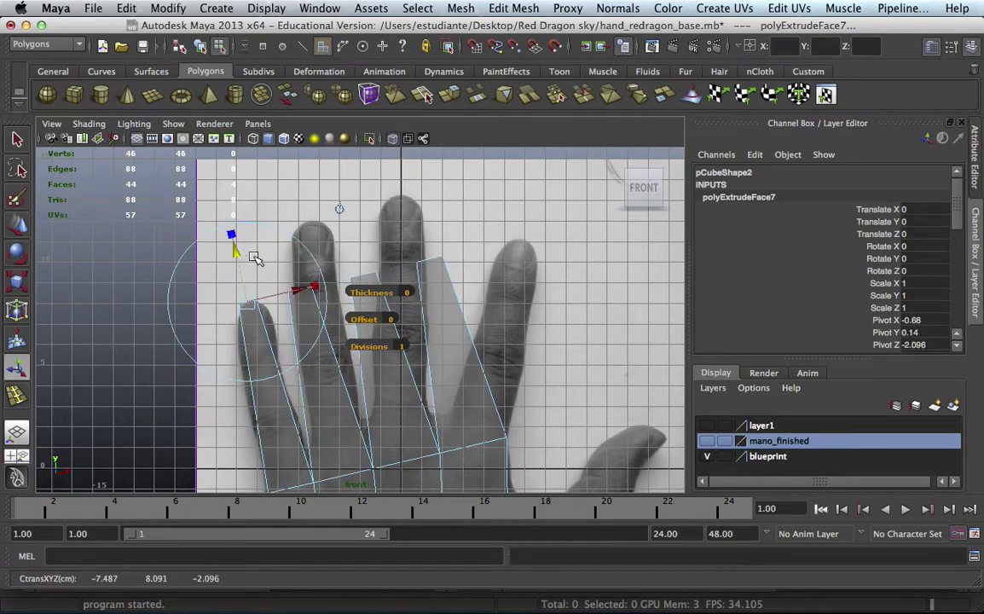
- Set the extrusion's Divisions to 3 and deselect the mesh
left_click(400, 345)
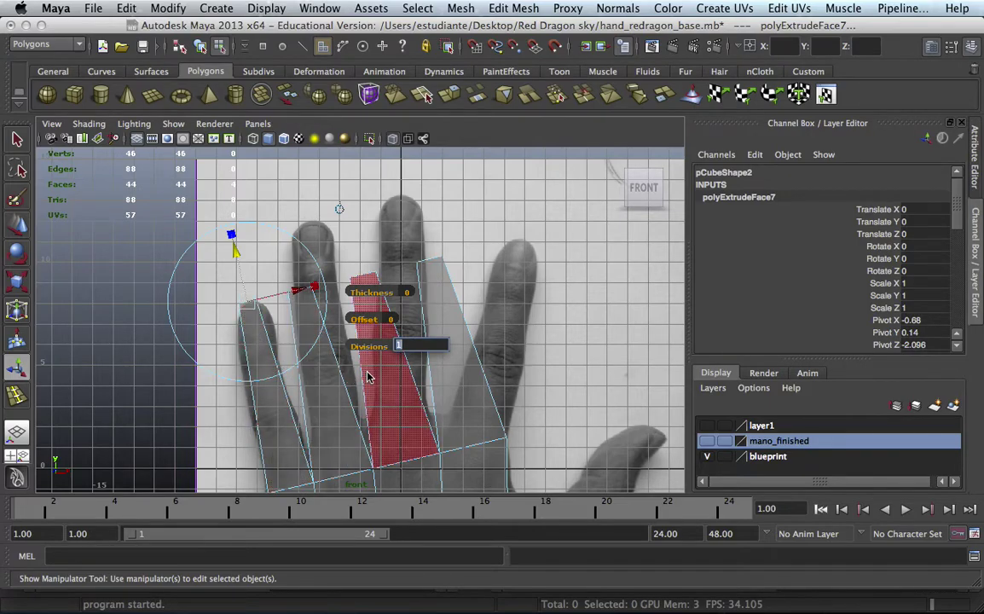
type("2")
key("Return")
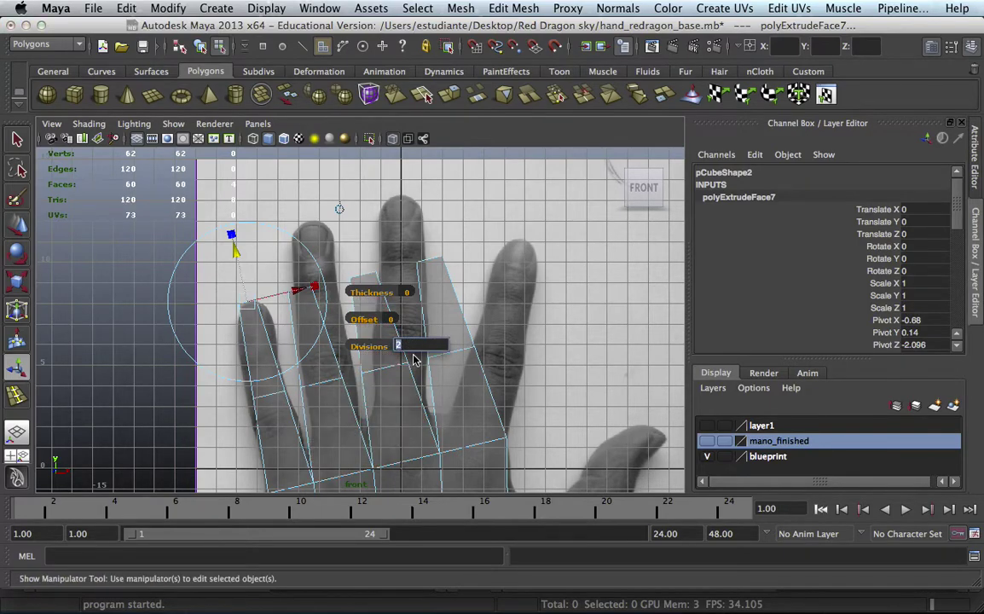
type("3")
key("Return")
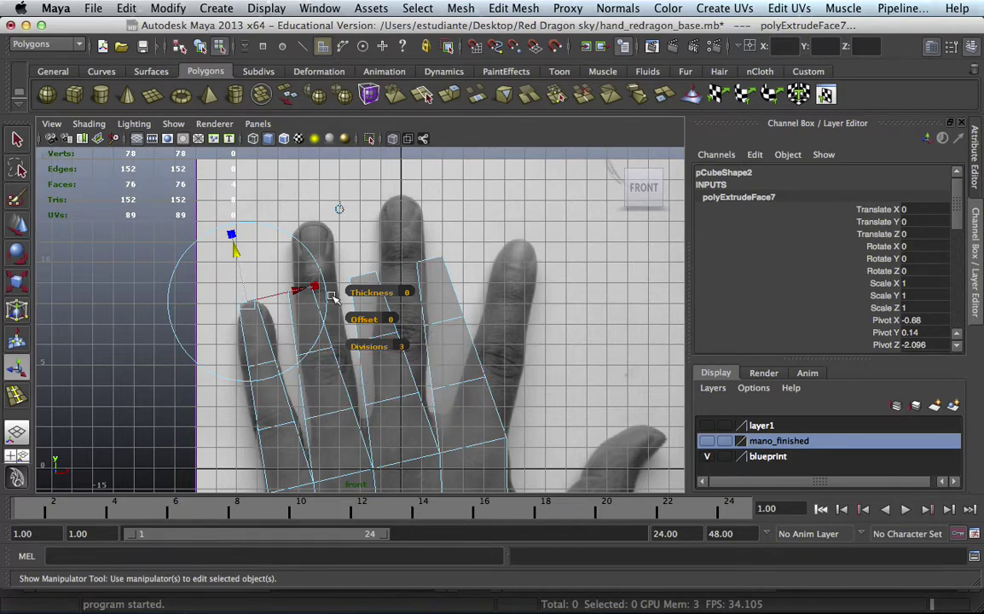
left_click(53, 254)
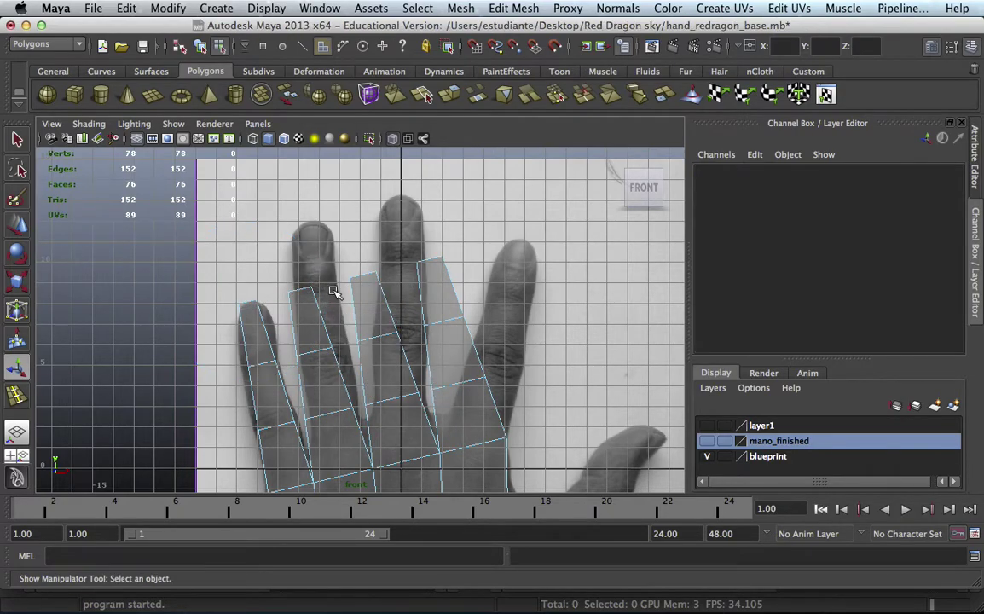
- In vertex mode, drag the first finger's vertices up and onto the photo's finger outline
key("space")
key("space")
right_click_drag(315, 293, 253, 286)
left_click(300, 290)
key("w")
middle_click_drag(331, 279, 341, 218)
left_click_drag(347, 371, 344, 371)
middle_click_drag(329, 348, 309, 354)
- Move vertices on the next and left fingers, including the left fingertip, onto the photo
left_click(299, 420)
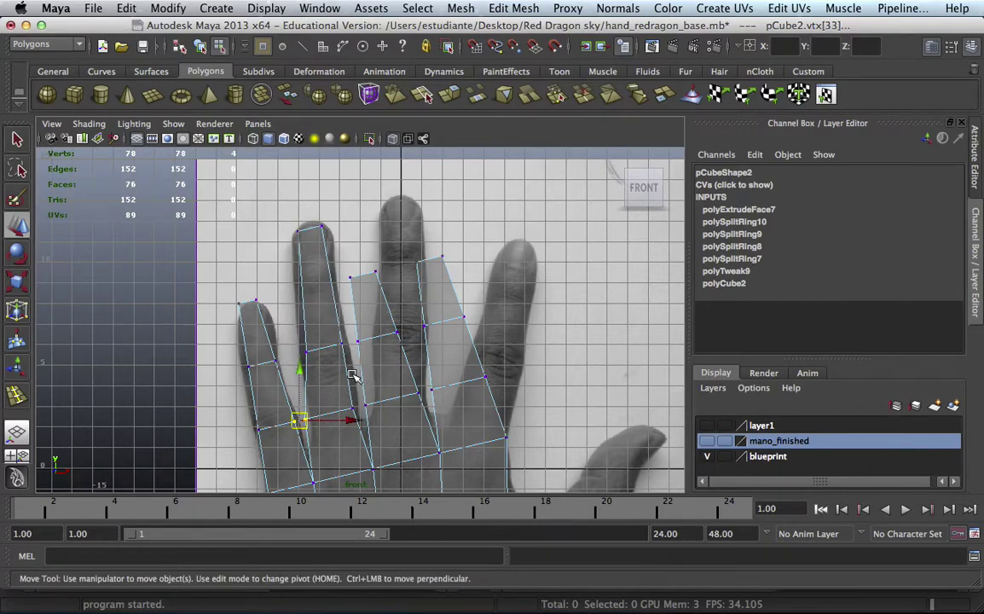
scroll(377, 325, "up", 3)
scroll(450, 314, "up", 3)
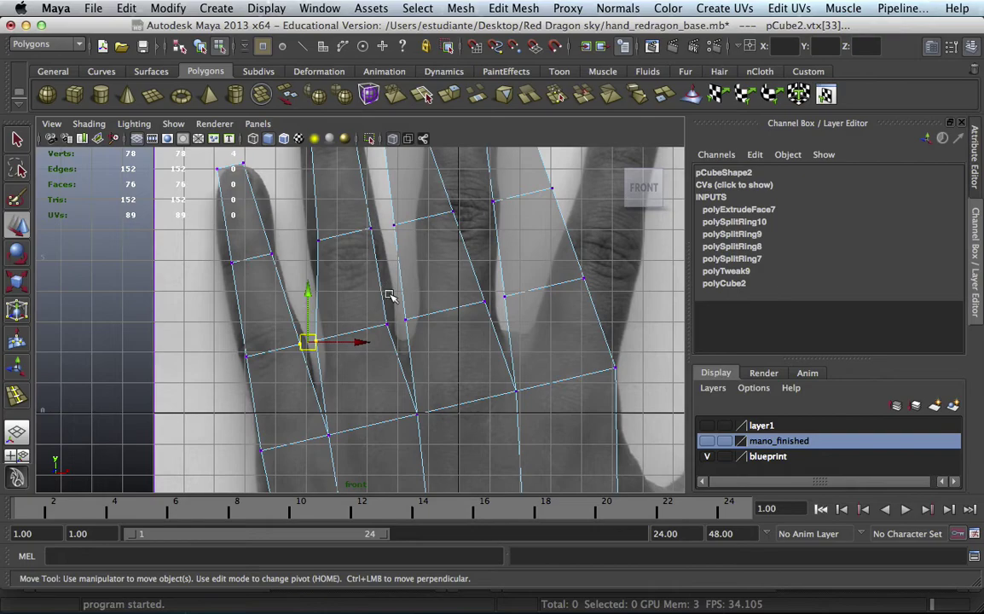
left_click(341, 335)
mouse_move(309, 329)
middle_mouse_down()
mouse_move(322, 322)
mouse_move(349, 368)
middle_mouse_up()
left_click(273, 299)
middle_click_drag(275, 299, 262, 287)
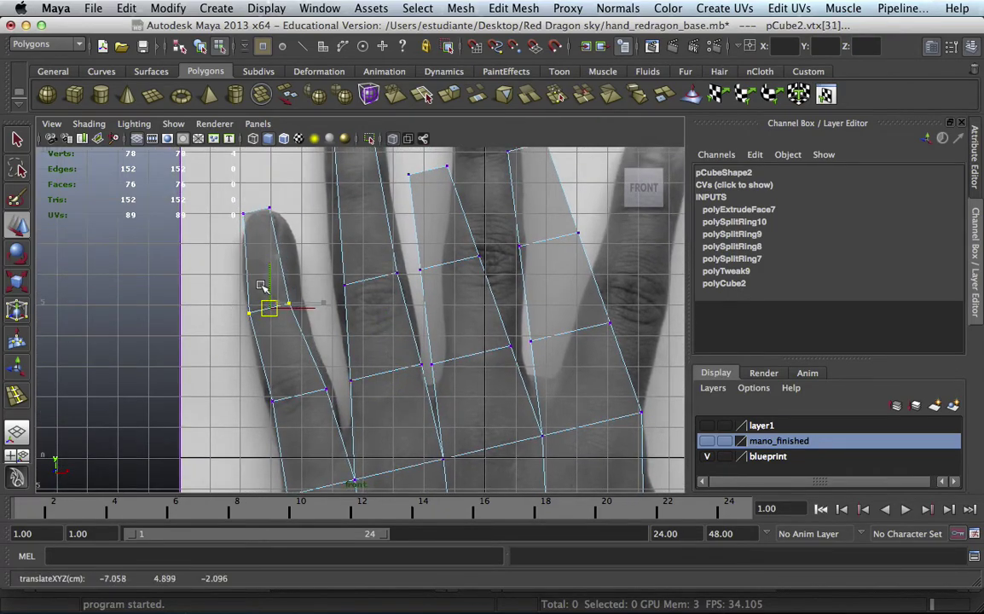
left_click(269, 209)
middle_click_drag(256, 214, 264, 248)
- Align more left-finger vertices and move the fingertip up and right onto the photo
left_click(269, 308)
middle_click_drag(311, 330, 317, 329)
left_click(297, 395)
middle_click_drag(299, 382, 288, 255)
scroll(304, 376, "down", 3)
scroll(287, 193, "up", 3)
left_click(322, 181)
middle_click_drag(352, 192, 465, 167)
- Move a finger edge's two vertices up and right, then rotate the edge to follow the joint
left_click_drag(274, 255, 373, 286)
middle_click_drag(332, 278, 429, 245)
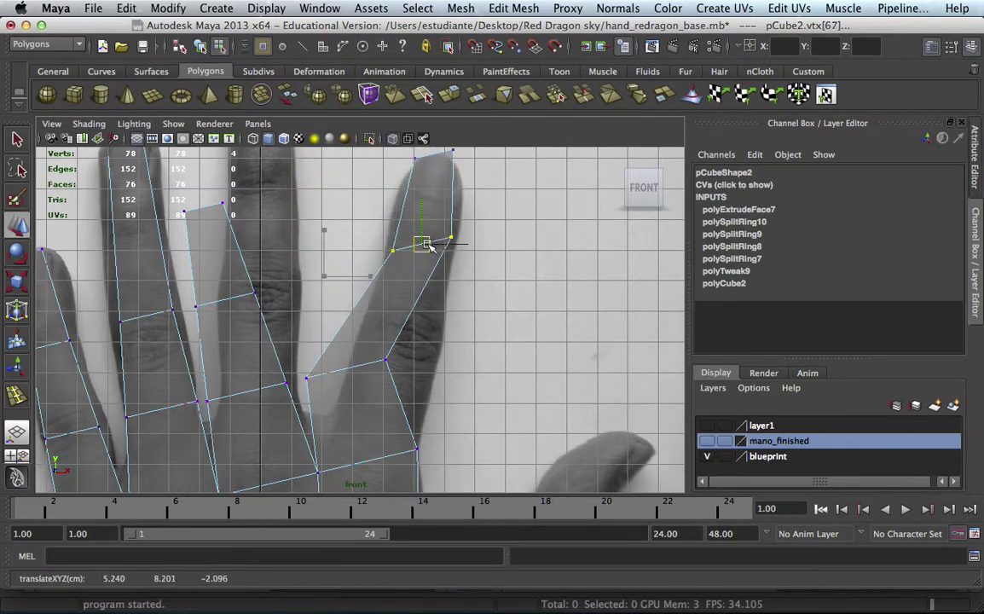
left_click_drag(376, 341, 399, 374)
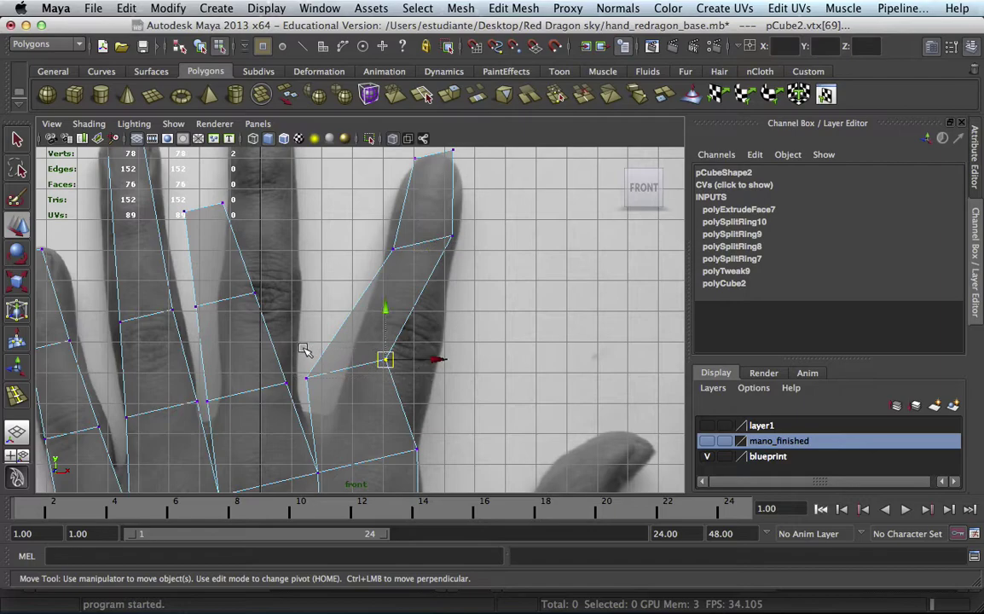
left_click_drag(271, 317, 401, 386)
middle_click_drag(345, 369, 398, 342)
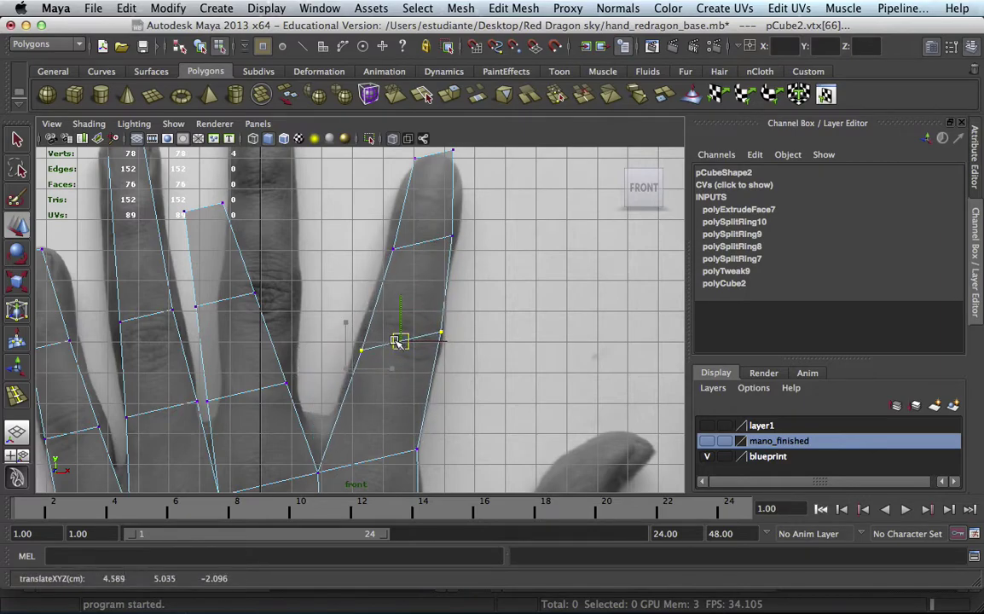
key("e")
left_click_drag(375, 297, 367, 272)
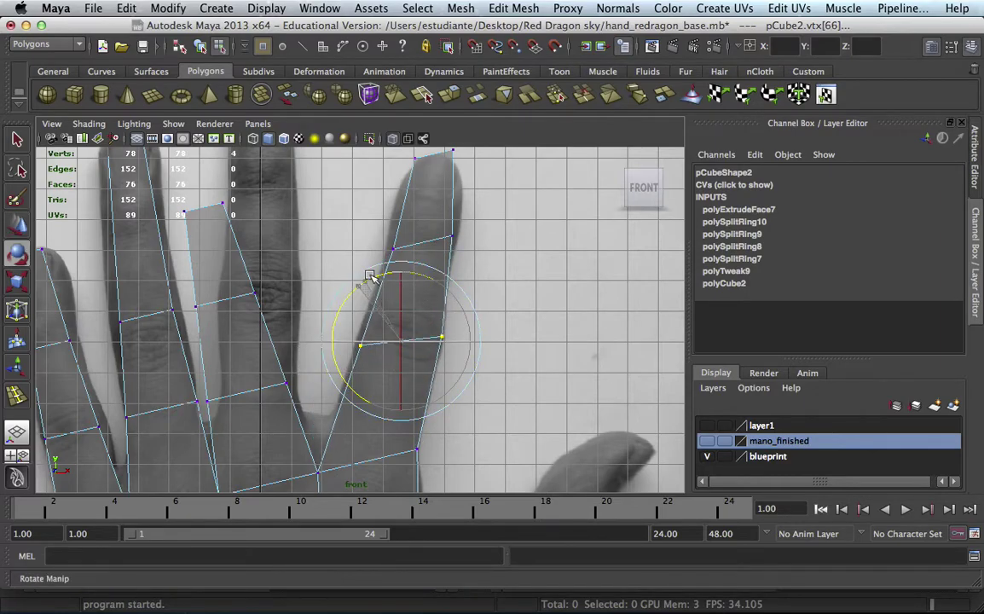
- Move the fingertip vertices, then shift, level and narrow the middle-finger edge to the photo
left_click_drag(341, 214, 501, 261)
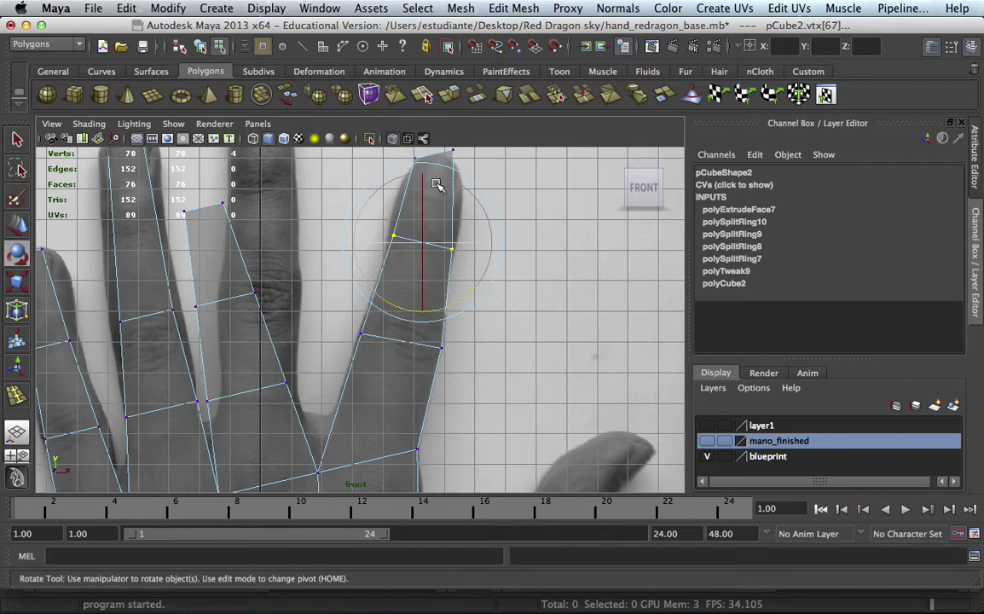
middle_click_drag(400, 233, 399, 245, "alt")
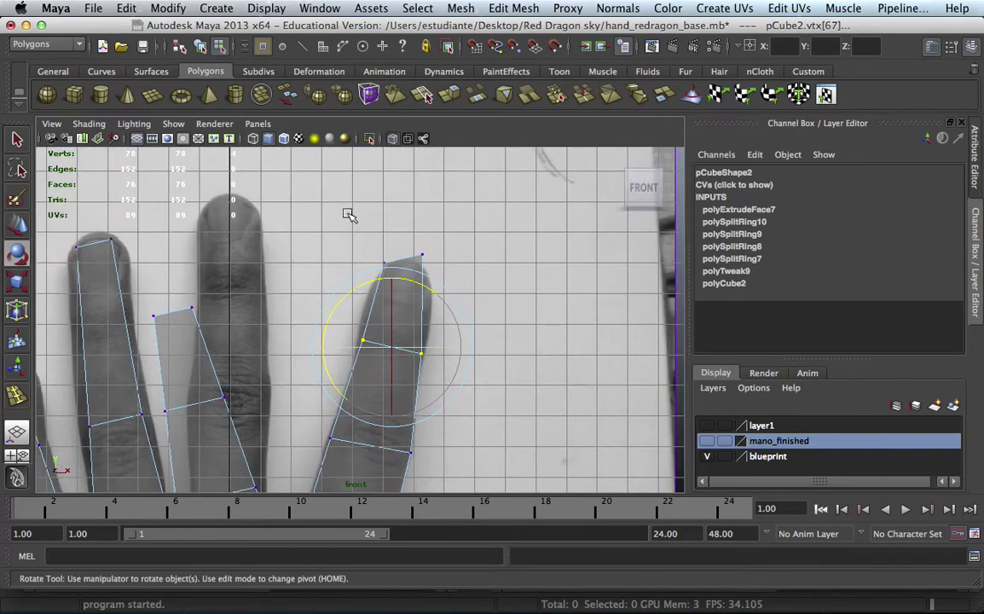
left_click_drag(354, 224, 435, 266)
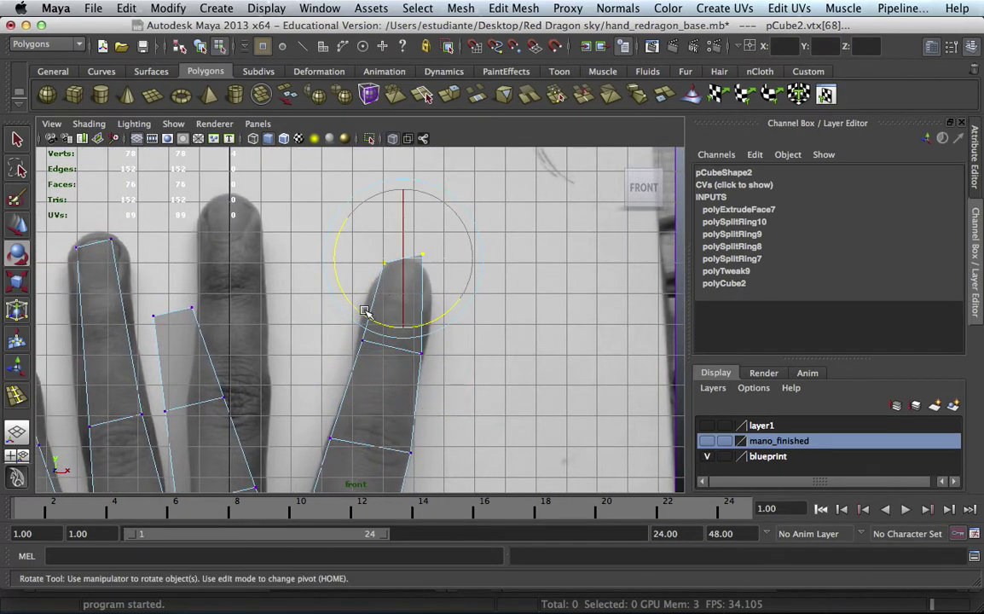
key("w")
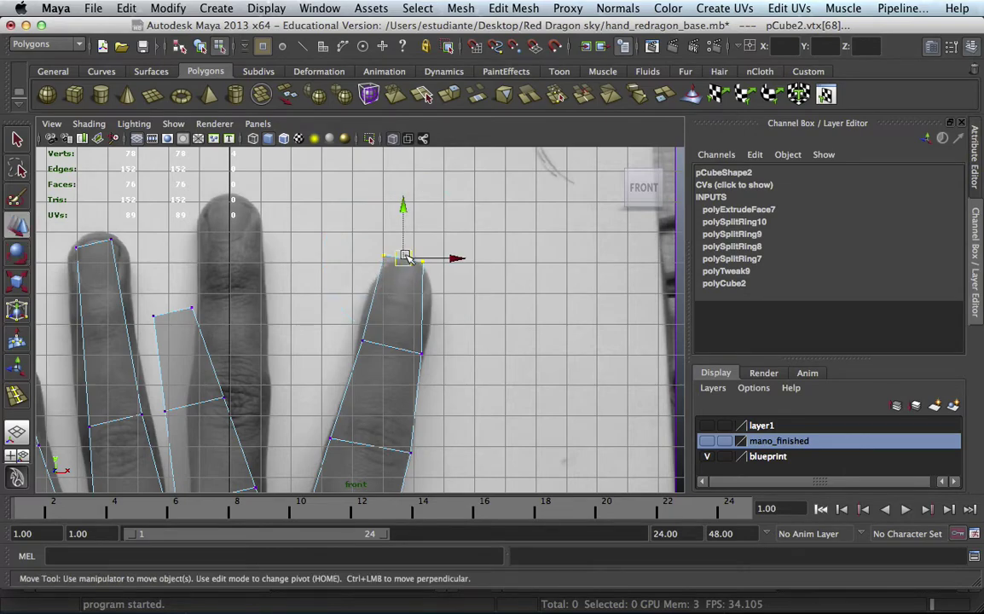
middle_click_drag(237, 288, 308, 236, "alt")
mouse_move(230, 275)
left_mouse_down()
mouse_move(271, 270)
mouse_move(322, 156)
left_mouse_up()
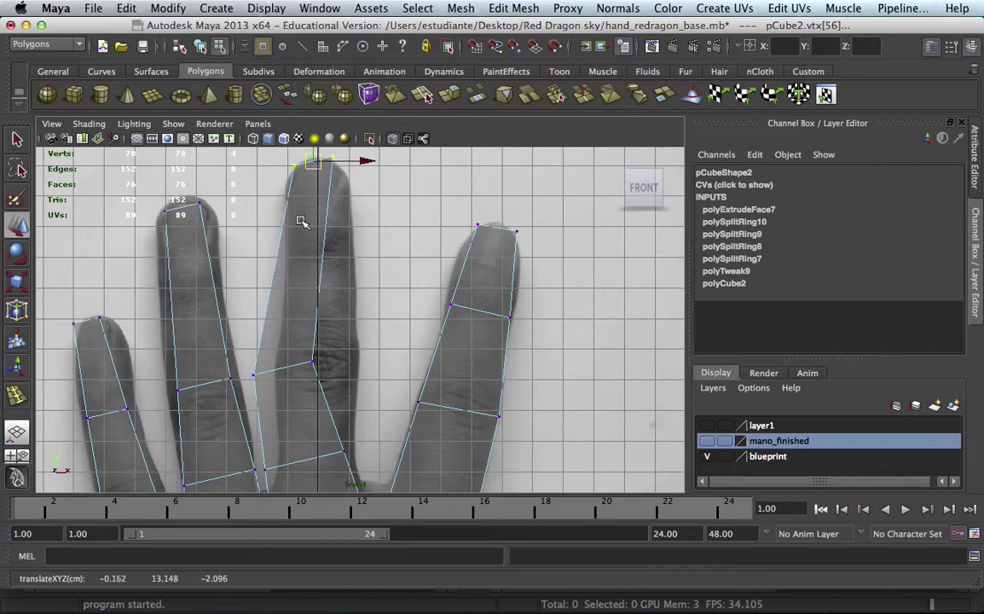
mouse_move(245, 360)
left_mouse_down()
mouse_move(322, 382)
mouse_move(303, 369)
mouse_move(314, 360)
left_mouse_up()
key("e")
left_click_drag(320, 286, 363, 312)
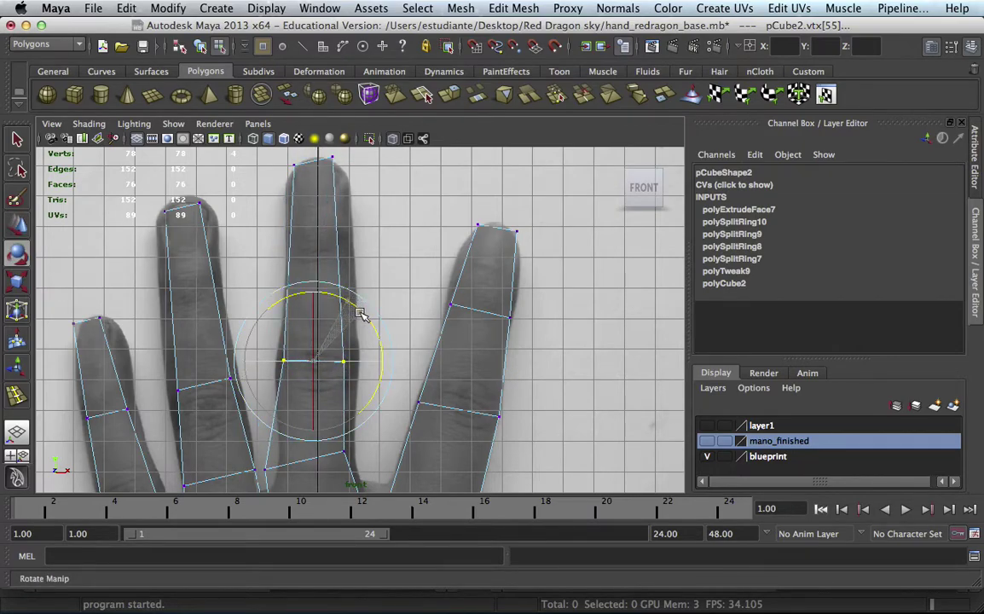
key("r")
left_click_drag(244, 358, 224, 356)
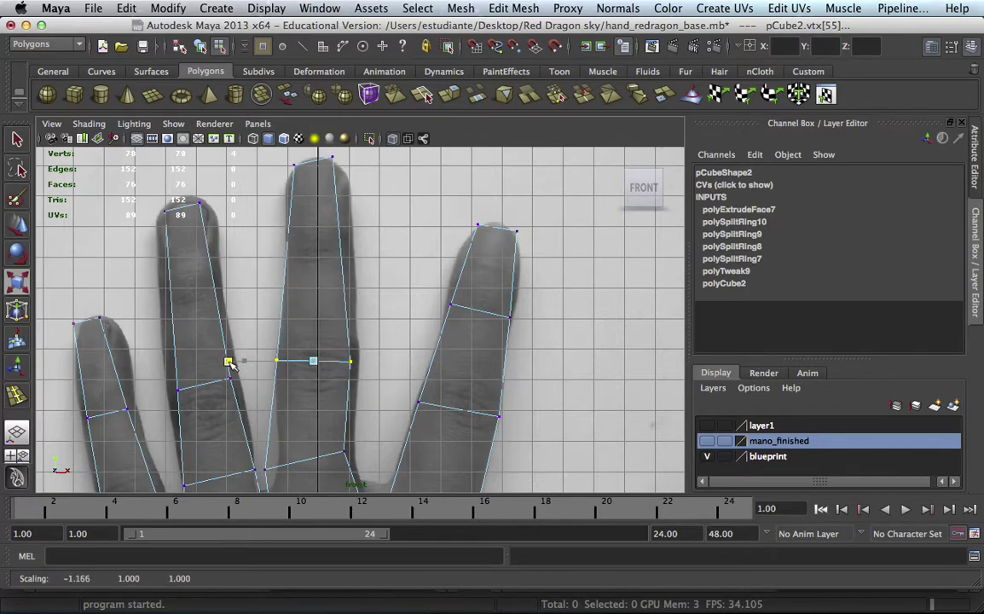
- Shift, tilt and lower the lower middle-finger edge onto the photo's finger
middle_click_drag(308, 326, 305, 179, "alt")
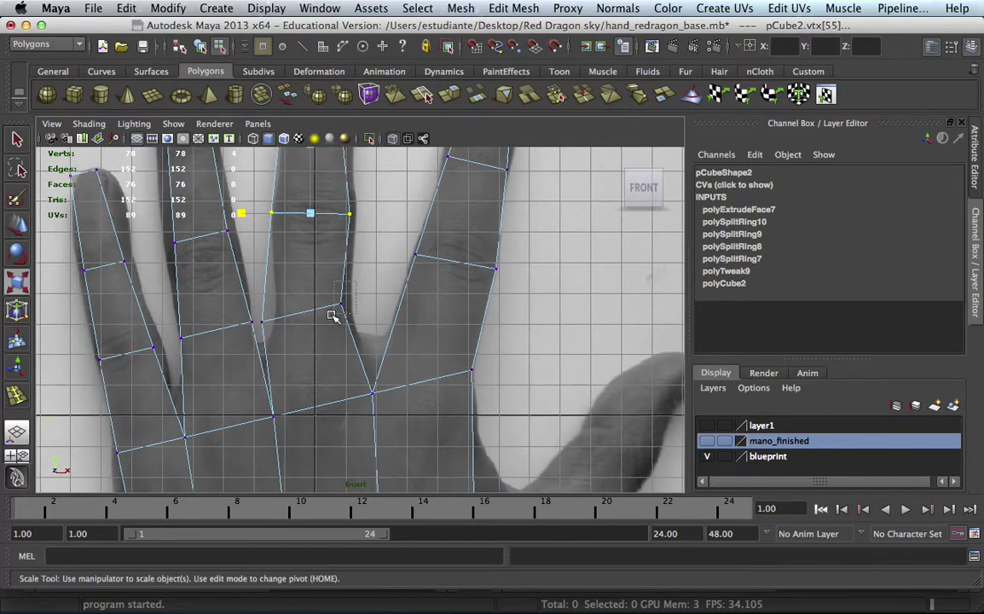
left_click(297, 310)
key("w")
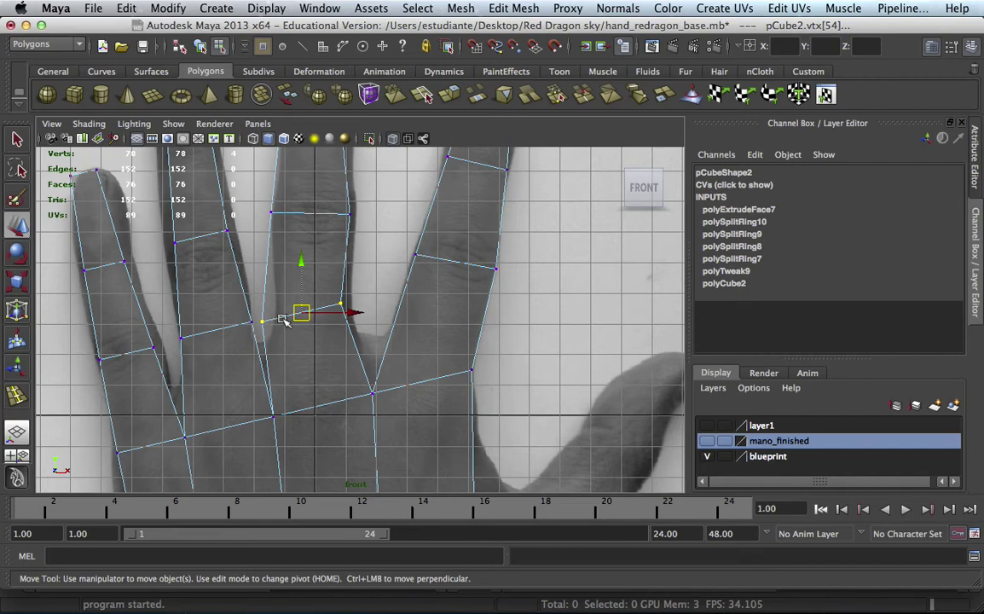
left_click_drag(304, 314, 313, 312)
key("r")
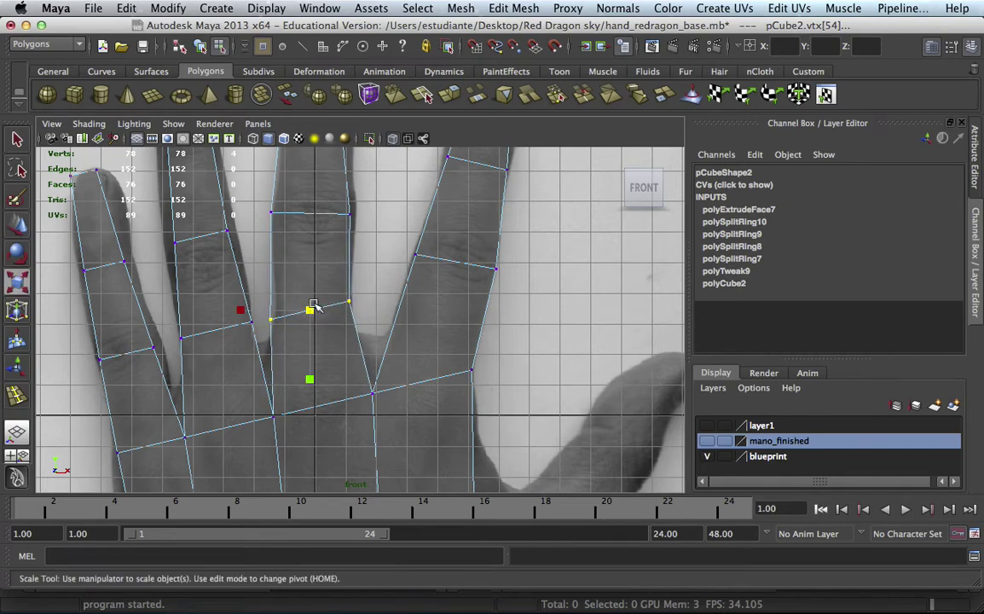
key("e")
mouse_move(365, 285)
left_mouse_down()
mouse_move(368, 273)
mouse_move(313, 269)
left_mouse_up()
key("w")
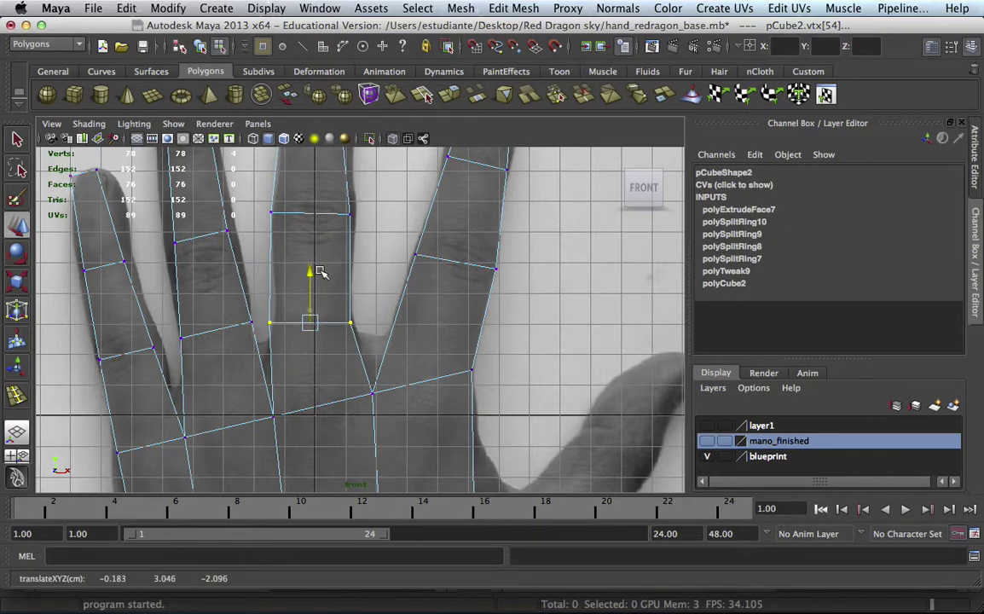
middle_click_drag(275, 281, 230, 349, "alt")
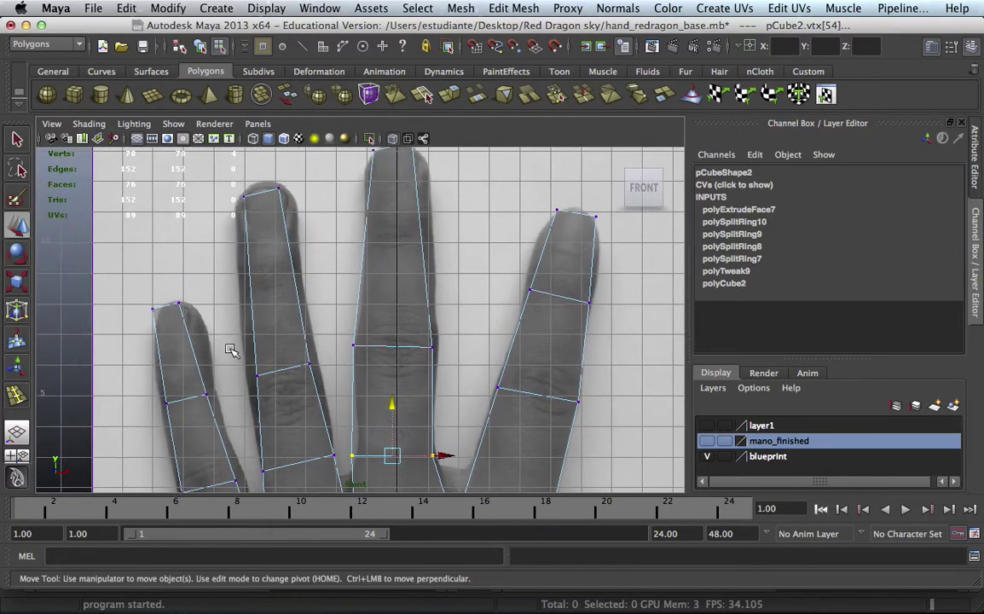
left_click_drag(291, 368, 283, 389)
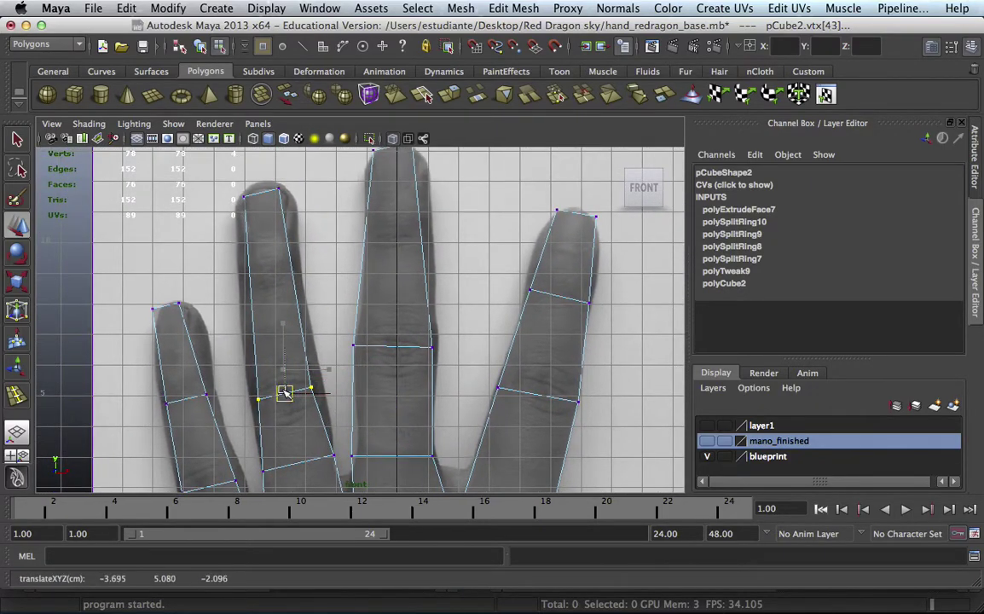
- Raise the knuckle vertices up to the bases of the photo's fingers
mouse_move(246, 440)
left_mouse_down()
mouse_move(300, 457)
mouse_move(291, 395)
left_mouse_up()
scroll(345, 359, "up", 3)
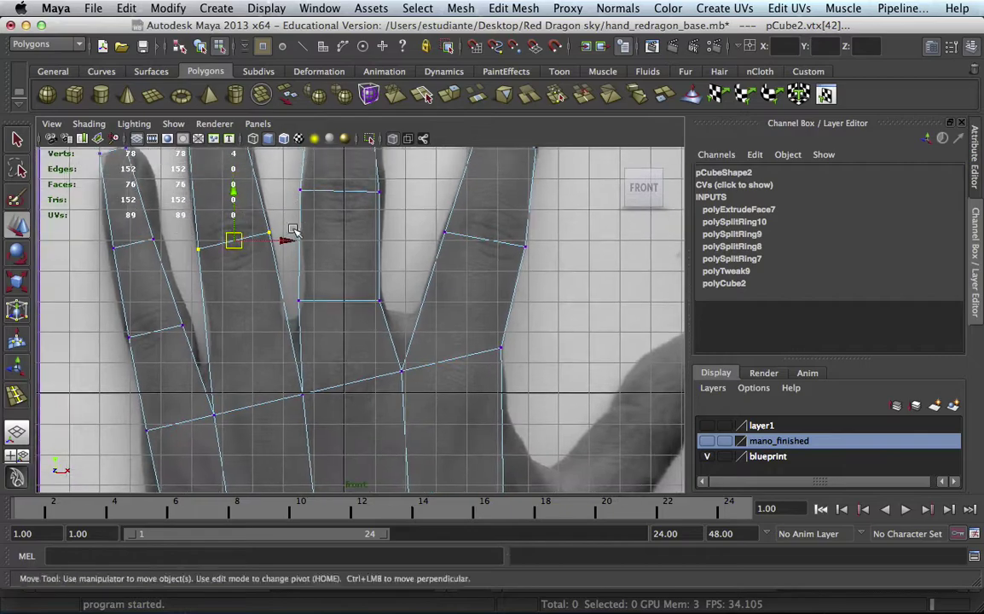
scroll(318, 279, "down", 2)
scroll(315, 341, "down", 3)
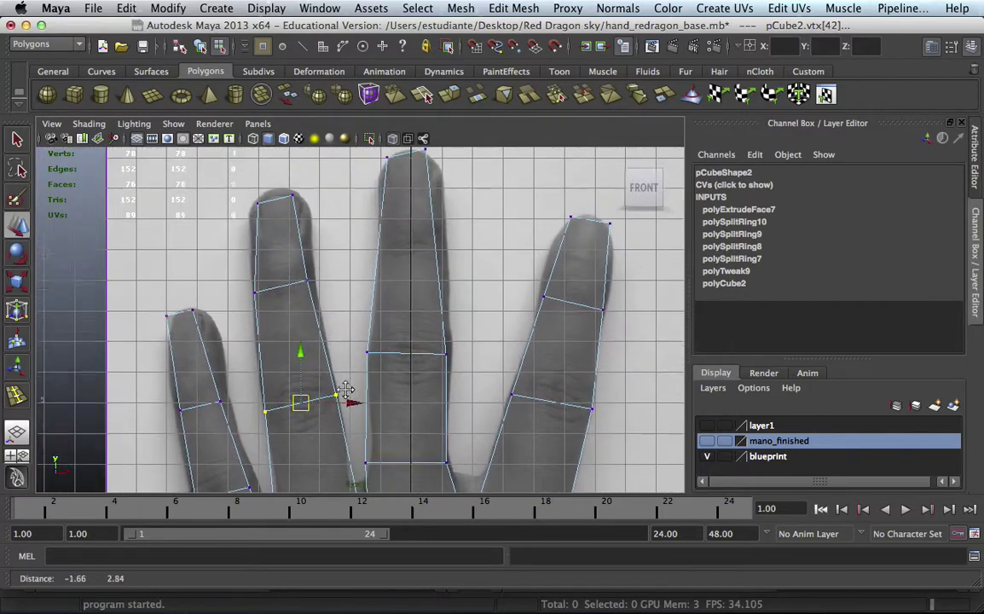
scroll(313, 275, "up", 3)
scroll(320, 290, "up", 1)
scroll(318, 315, "down", 3)
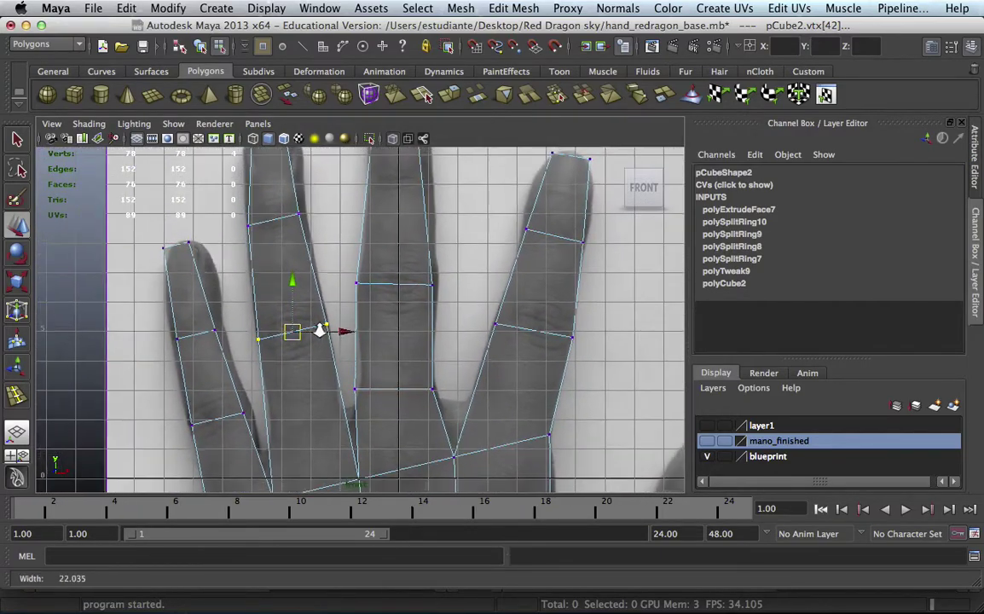
scroll(311, 328, "down", 1)
scroll(320, 367, "up", 4)
left_click_drag(275, 429, 270, 386)
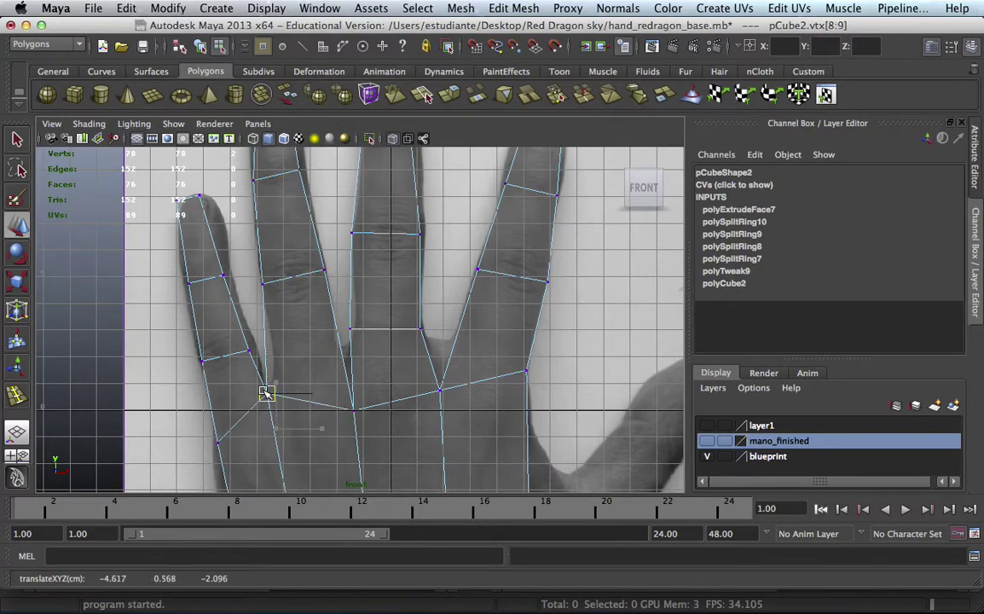
mouse_move(337, 396)
left_mouse_down()
mouse_move(369, 425)
mouse_move(350, 353)
mouse_move(341, 356)
left_mouse_up()
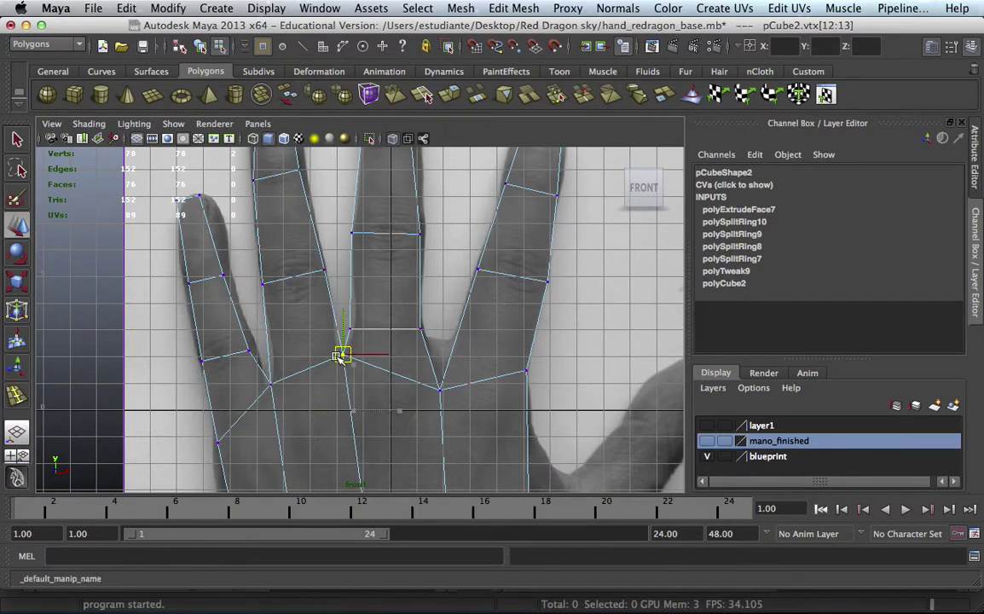
middle_click_drag(371, 361, 300, 331, "alt")
left_click_drag(409, 394, 410, 393)
left_click_drag(372, 367, 372, 330)
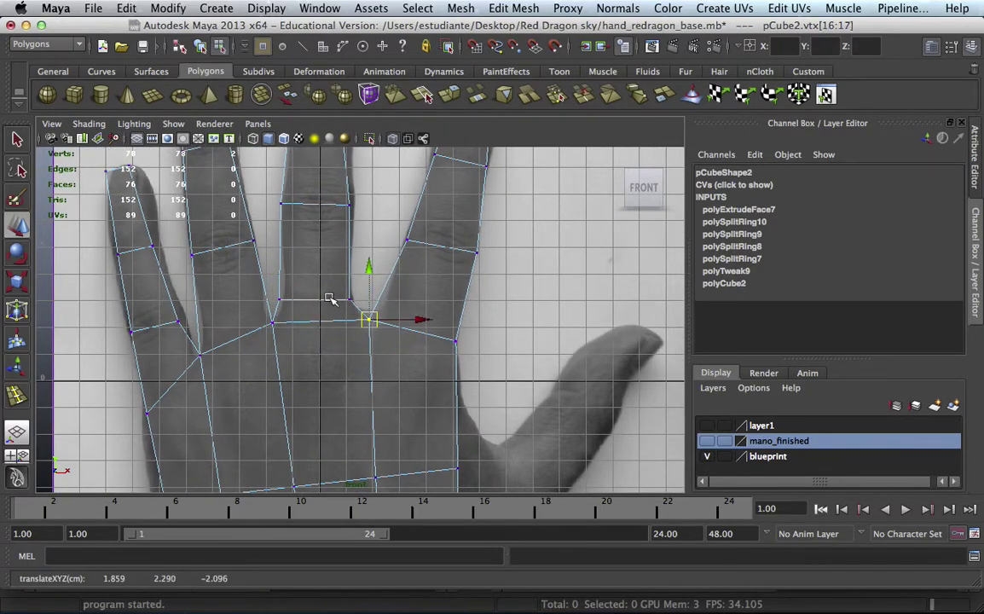
middle_click_drag(330, 299, 338, 370, "alt")
- Raise and narrow the middle finger's upper edge loop, then clear the selection
middle_click_drag(300, 303, 290, 384, "alt")
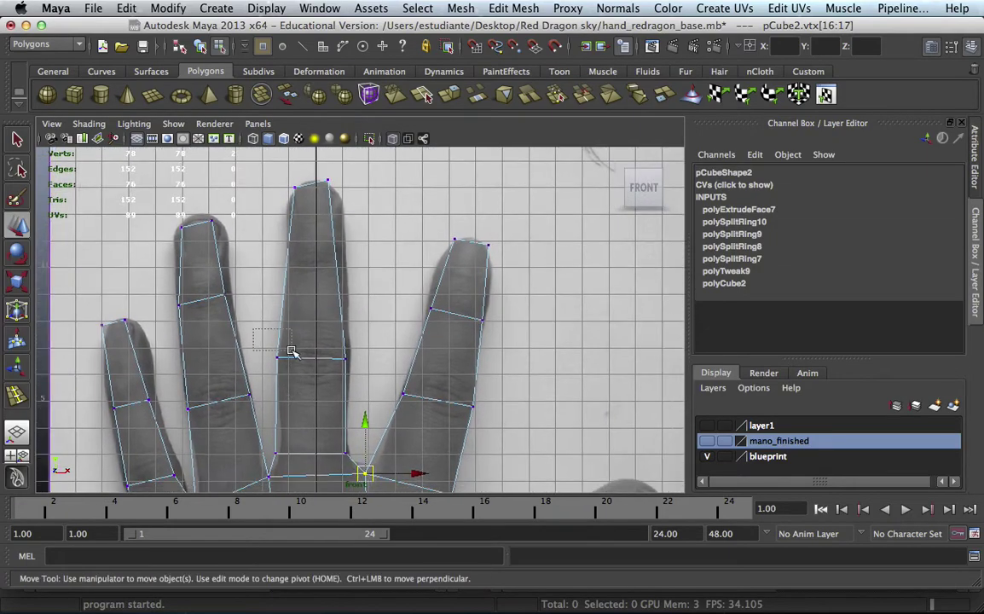
left_click(308, 351)
left_click_drag(311, 357, 316, 264)
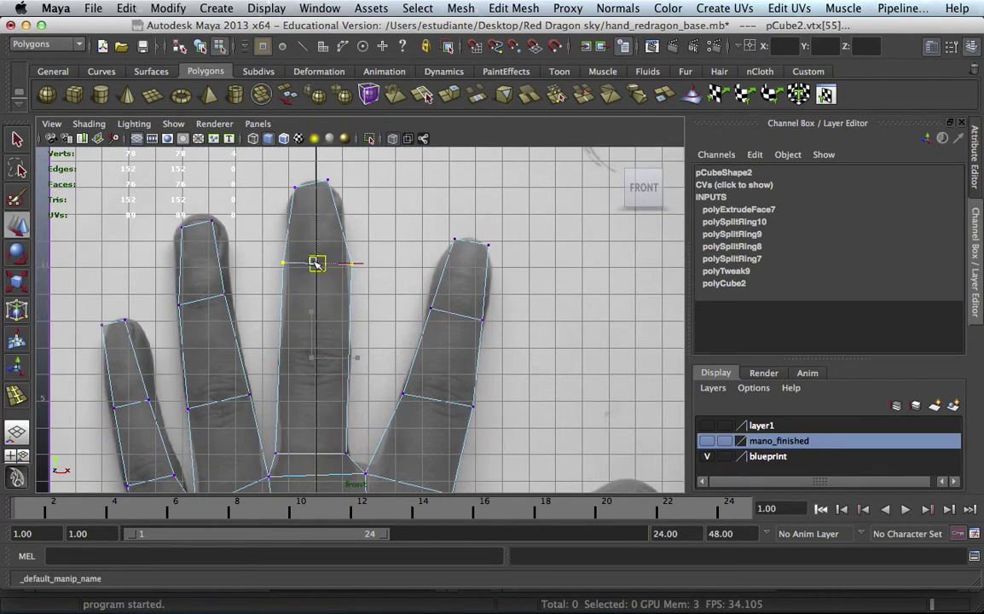
key("r")
left_click_drag(254, 264, 261, 265)
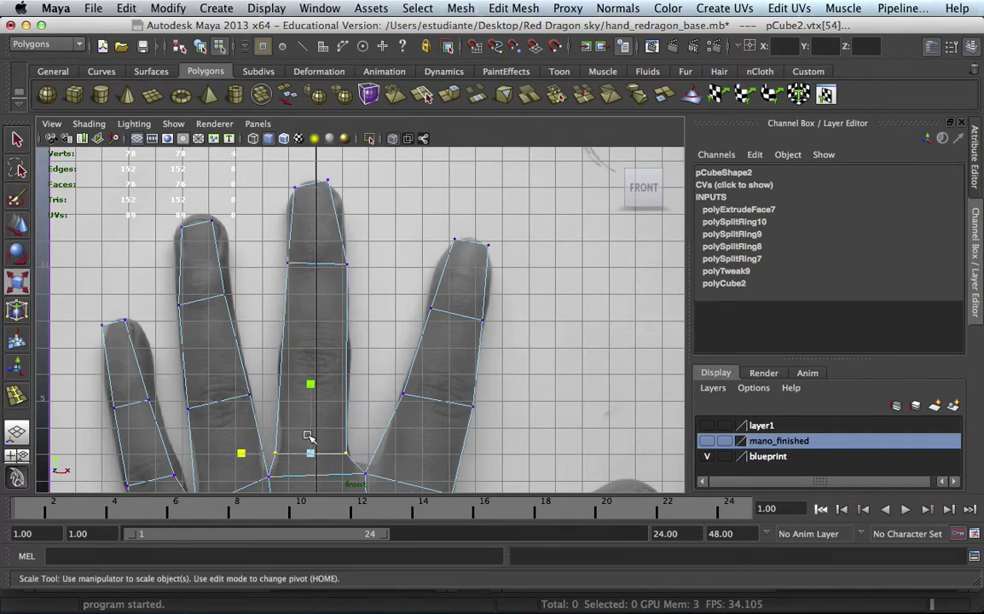
key("w")
left_click_drag(313, 452, 319, 356)
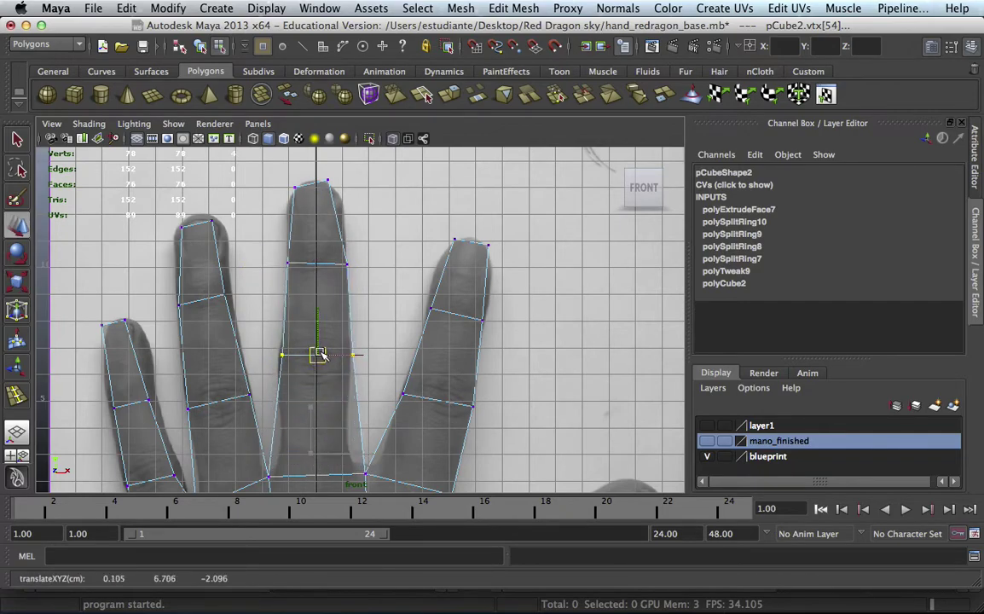
mouse_move(354, 329)
middle_mouse_down("alt")
mouse_move(243, 305)
mouse_move(314, 301)
middle_mouse_up("alt")
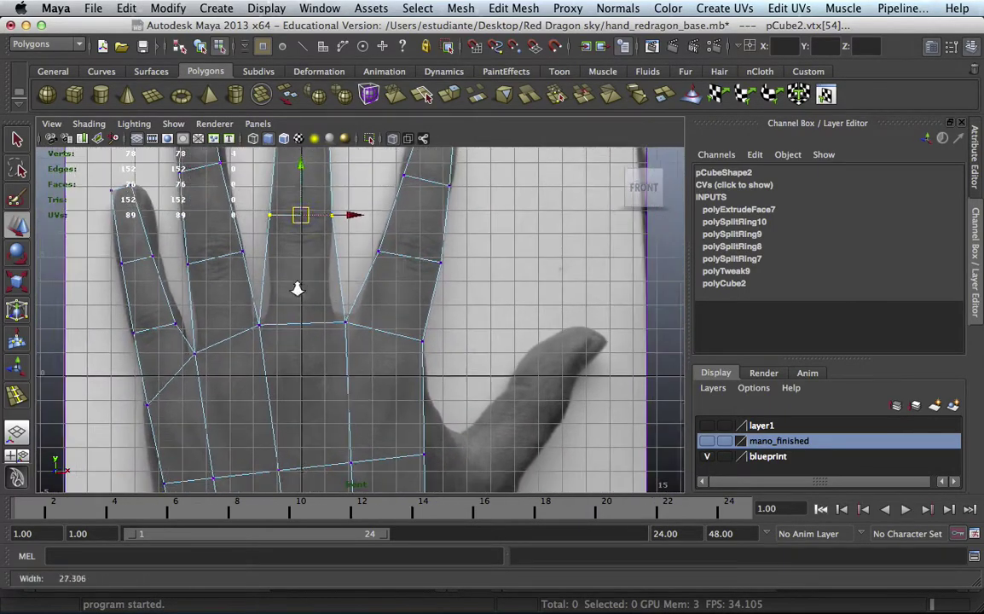
mouse_move(352, 323)
right_mouse_down("alt")
mouse_move(312, 324)
mouse_move(352, 279)
right_mouse_up("alt")
left_click(351, 279)
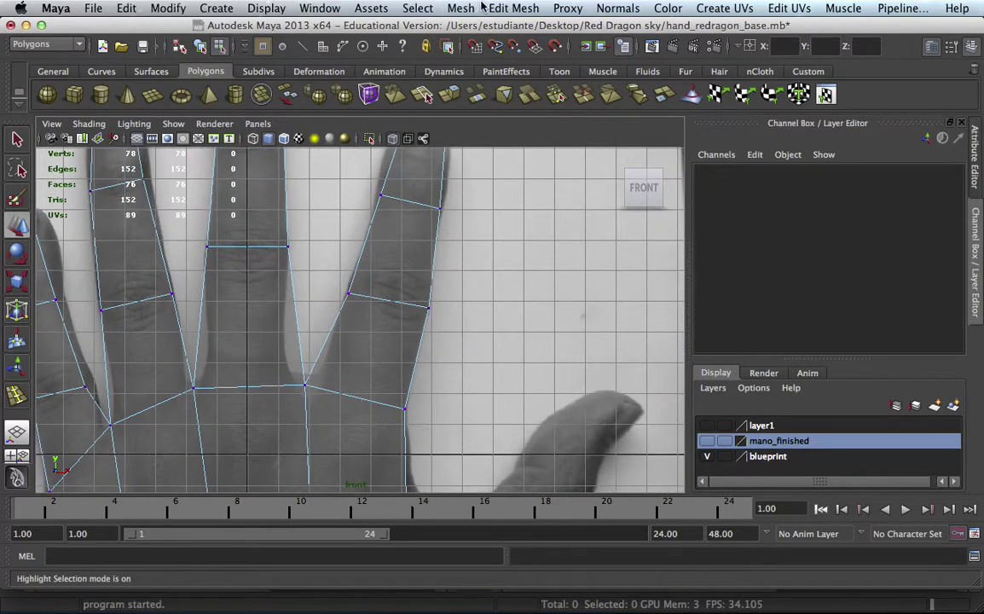
- Insert an edge loop across the middle finger and narrow it to the finger's width
left_click(475, 7)
mouse_move(514, 8)
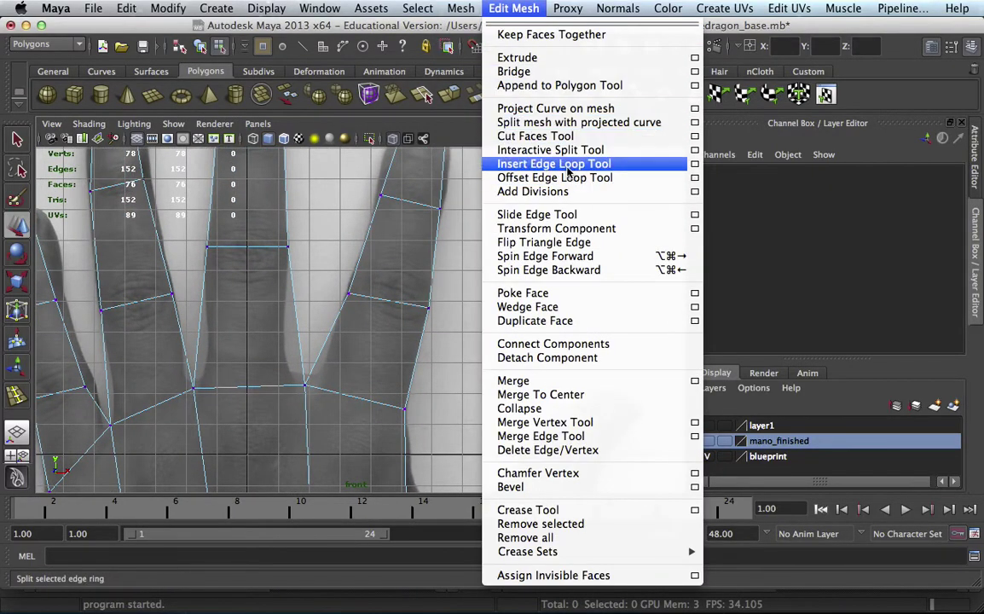
left_click(555, 164)
left_click(305, 337)
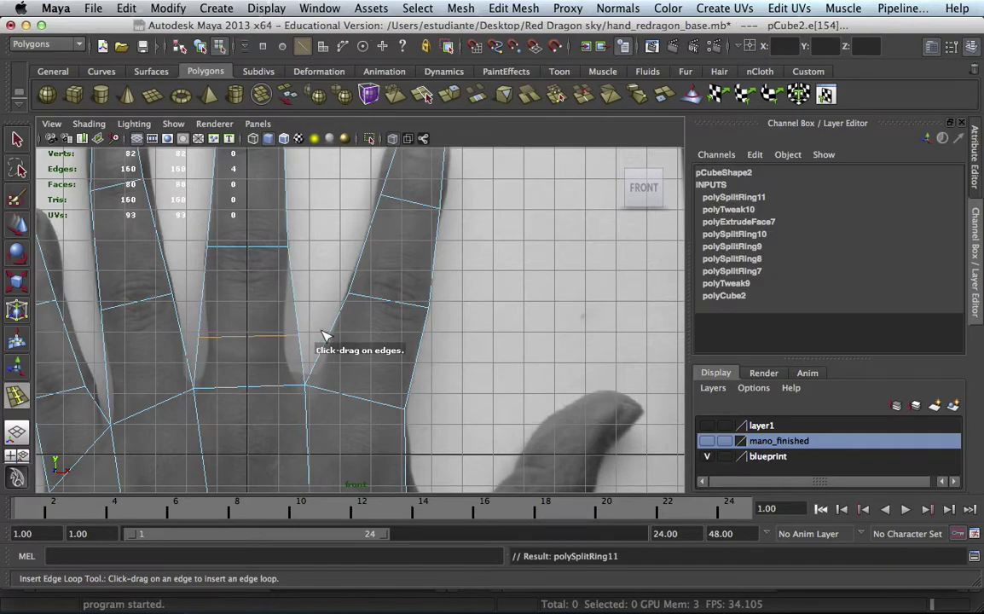
key("r")
left_click_drag(318, 334, 299, 335)
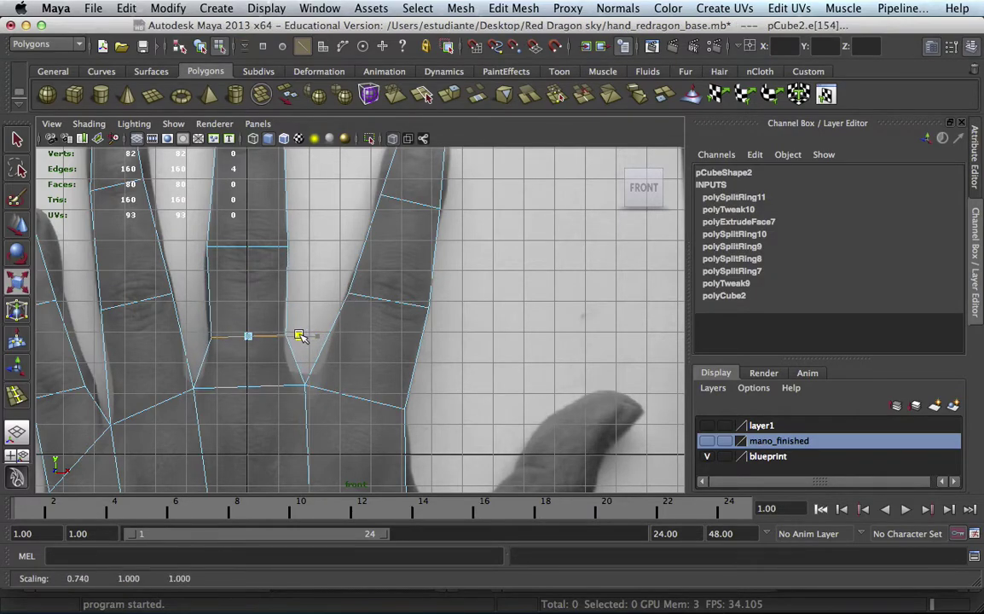
key("w")
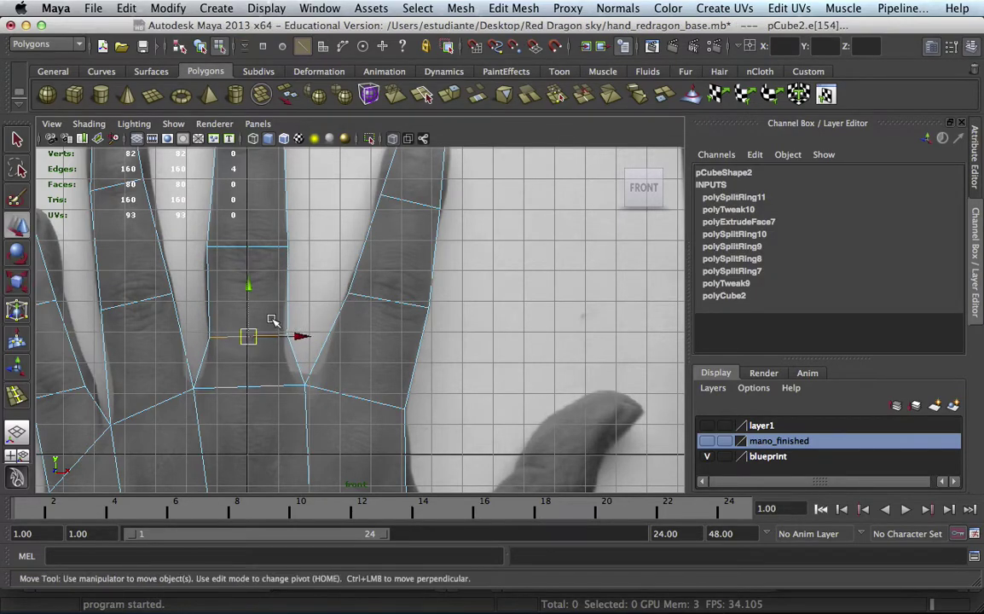
left_click(318, 296)
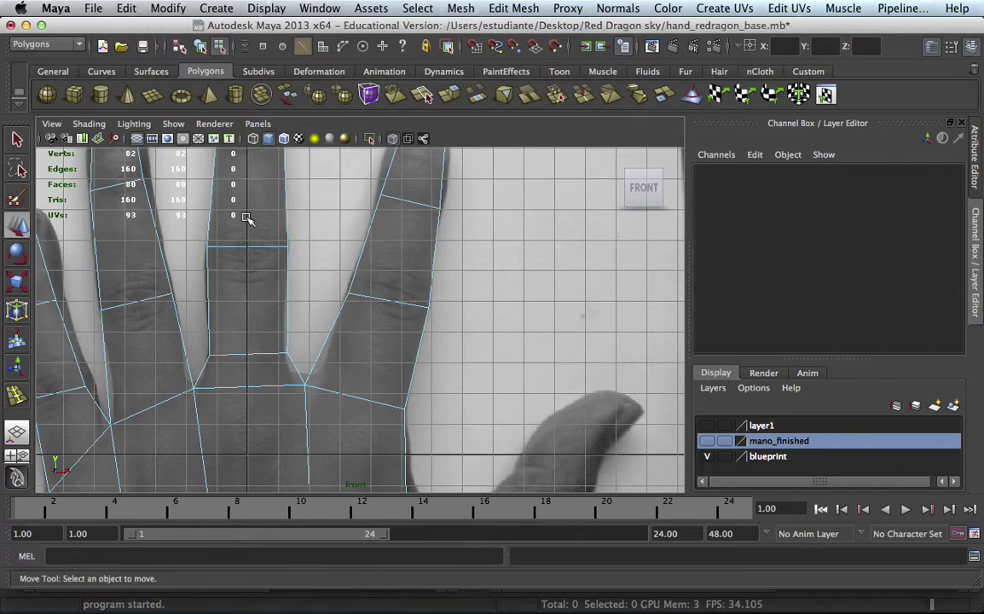
- Pull the palm vertices beside the thumb up and onto the photo's thumb outline
scroll(242, 286, "down", 5)
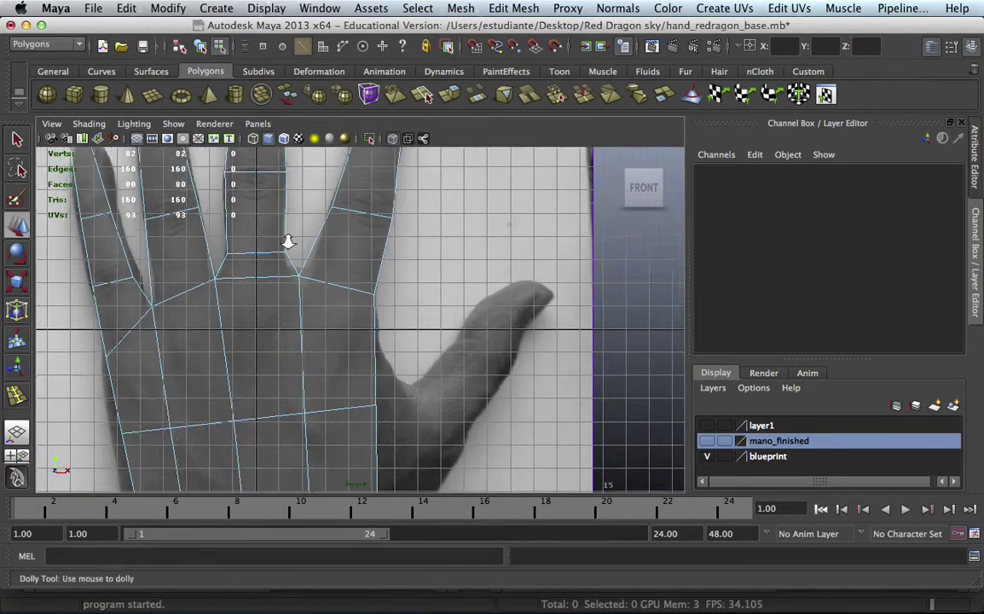
middle_click_drag(286, 237, 154, 247, "alt")
mouse_move(312, 265)
right_mouse_down("alt")
mouse_move(387, 278)
mouse_move(301, 336)
right_mouse_up("alt")
right_click(301, 333)
left_click(297, 343)
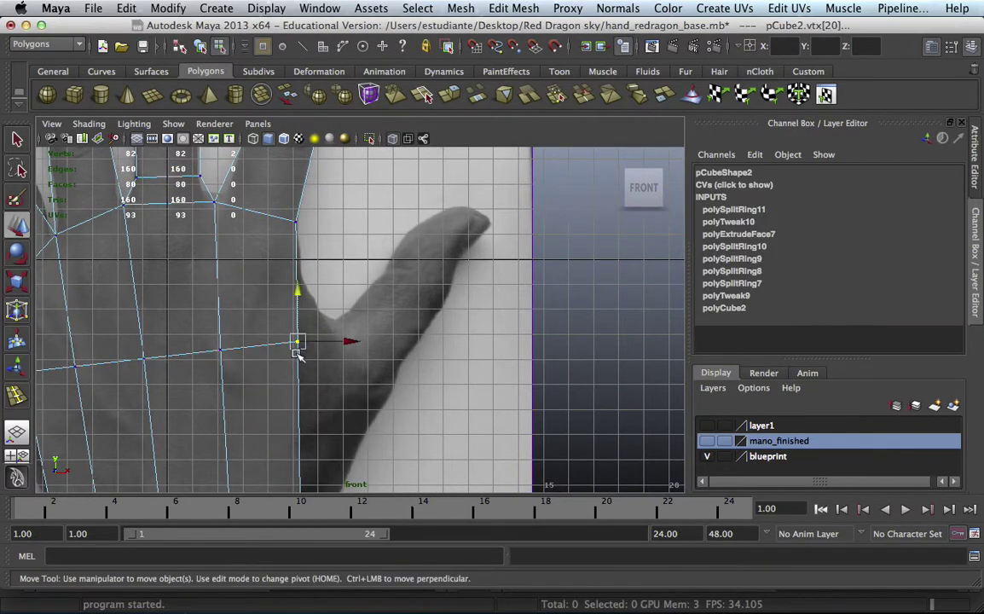
left_click_drag(300, 333, 314, 297)
middle_click_drag(346, 285, 310, 192, "alt")
left_click(262, 450)
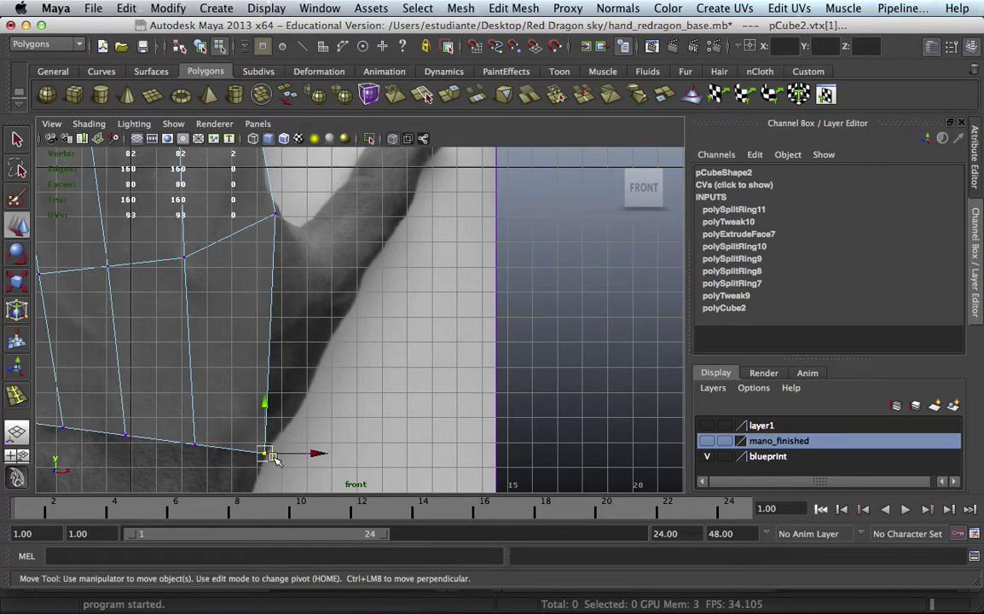
left_click_drag(263, 450, 288, 424)
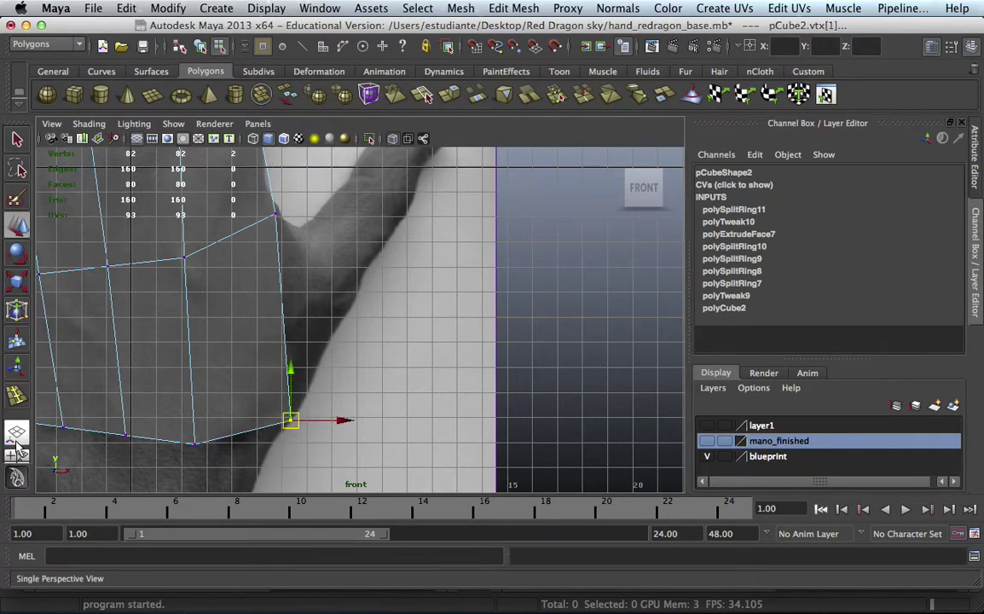
- Select the palm's side face in perspective, then frame the photo's thumb in the Front view
left_click(13, 446)
left_click_drag(318, 274, 332, 276, "alt")
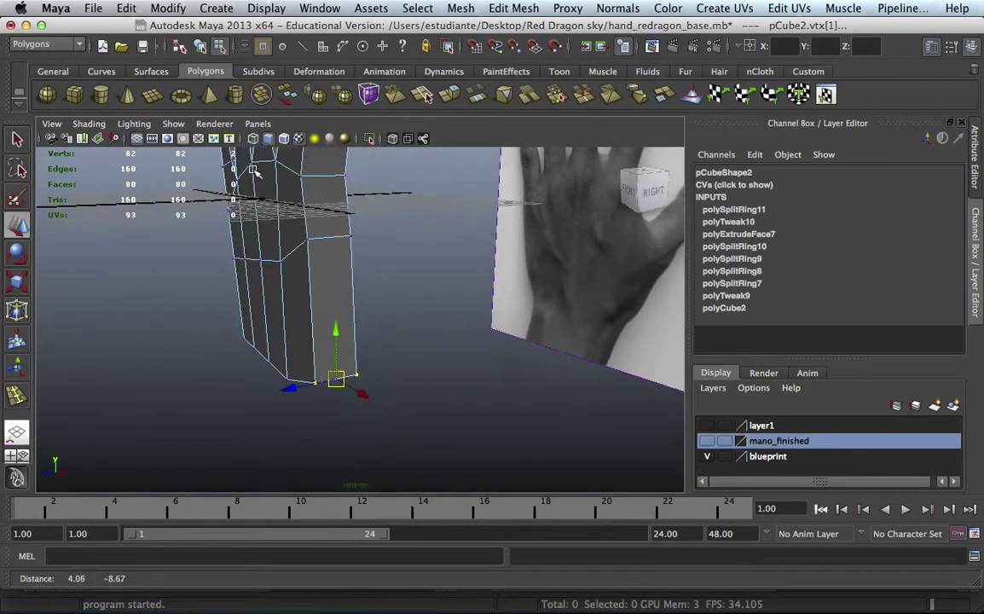
right_click_drag(332, 276, 329, 307)
left_click(331, 294)
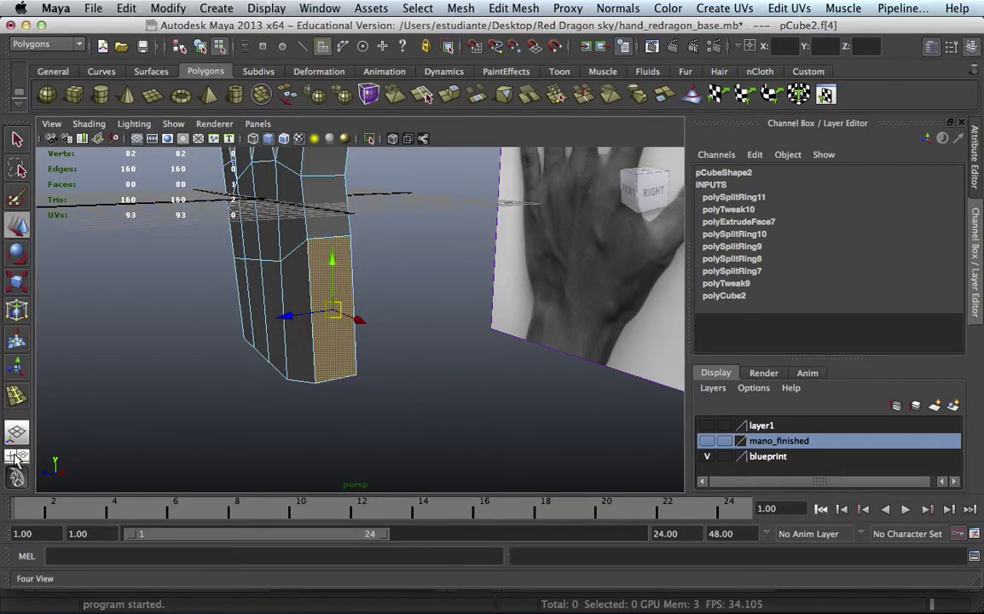
left_click(17, 457)
key("space")
scroll(289, 367, "down", 3)
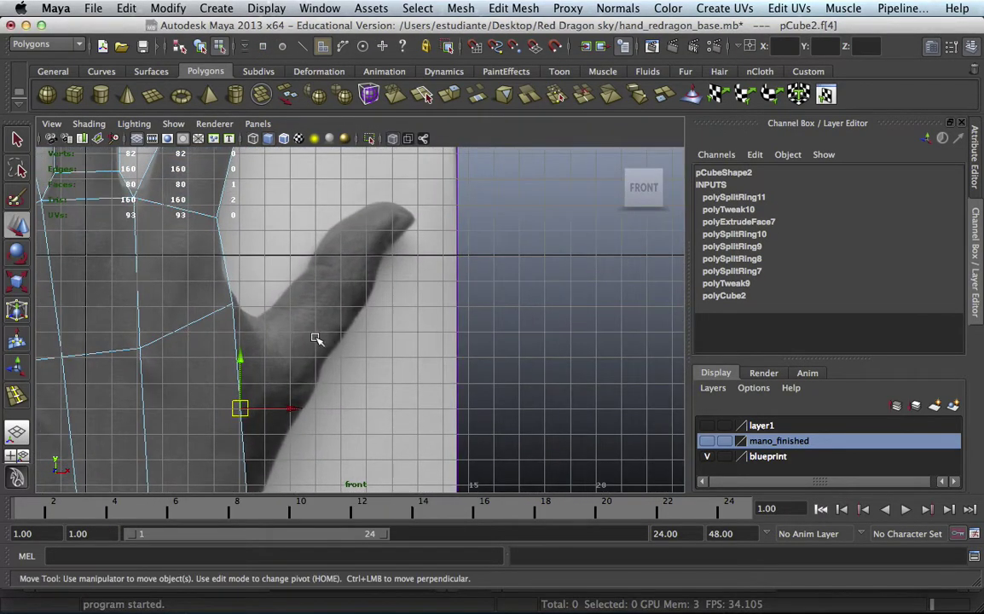
middle_click_drag(315, 338, 335, 226, "alt")
- Extrude that face, then move and narrow it along the thumb to the thumb tip
left_click(416, 94)
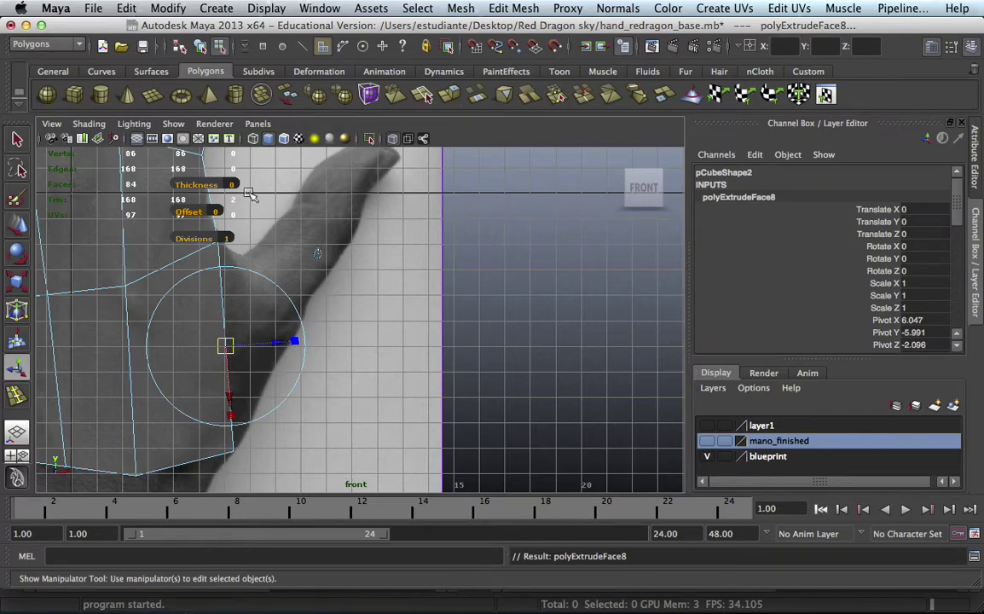
middle_click_drag(315, 249, 293, 282, "alt")
mouse_move(248, 381)
left_mouse_down()
mouse_move(400, 333)
mouse_move(351, 175)
left_mouse_up()
key("t")
middle_click_drag(457, 242, 417, 287, "alt")
left_click_drag(355, 247, 356, 284)
key("t")
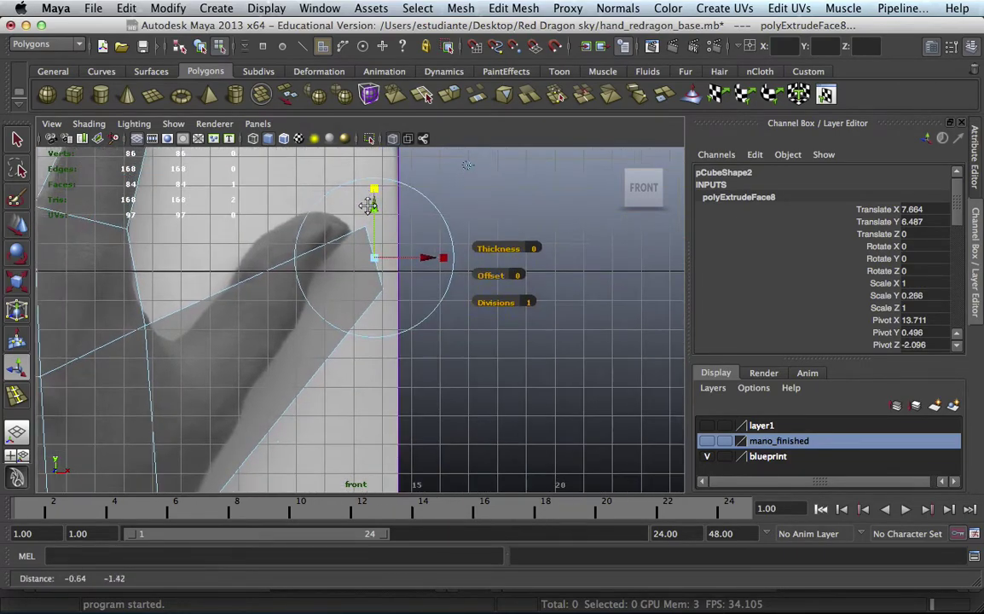
middle_click_drag(364, 296, 383, 261, "alt")
left_click_drag(393, 242, 336, 175)
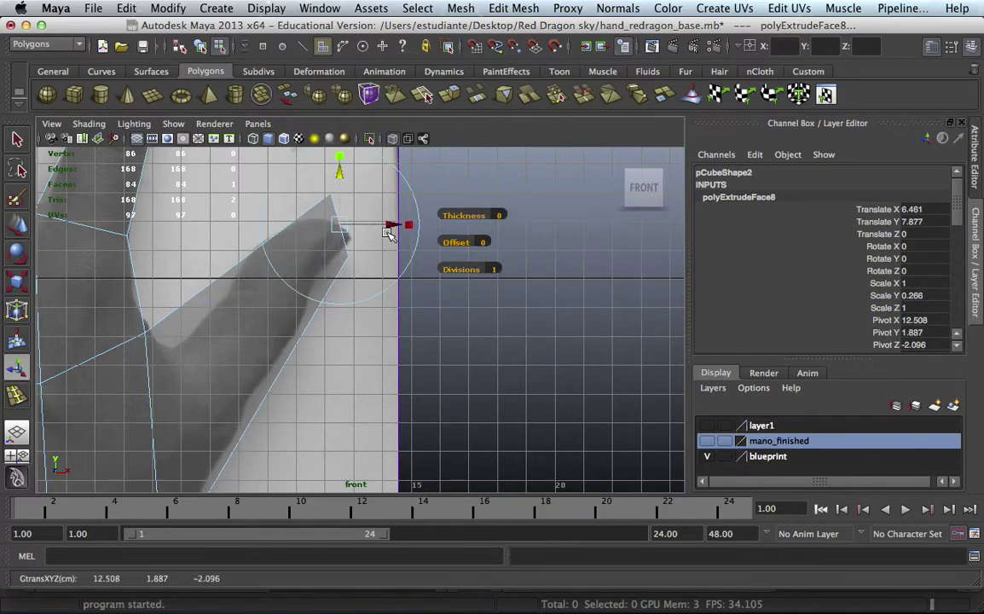
left_click(186, 263)
middle_click_drag(186, 263, 307, 211, "alt")
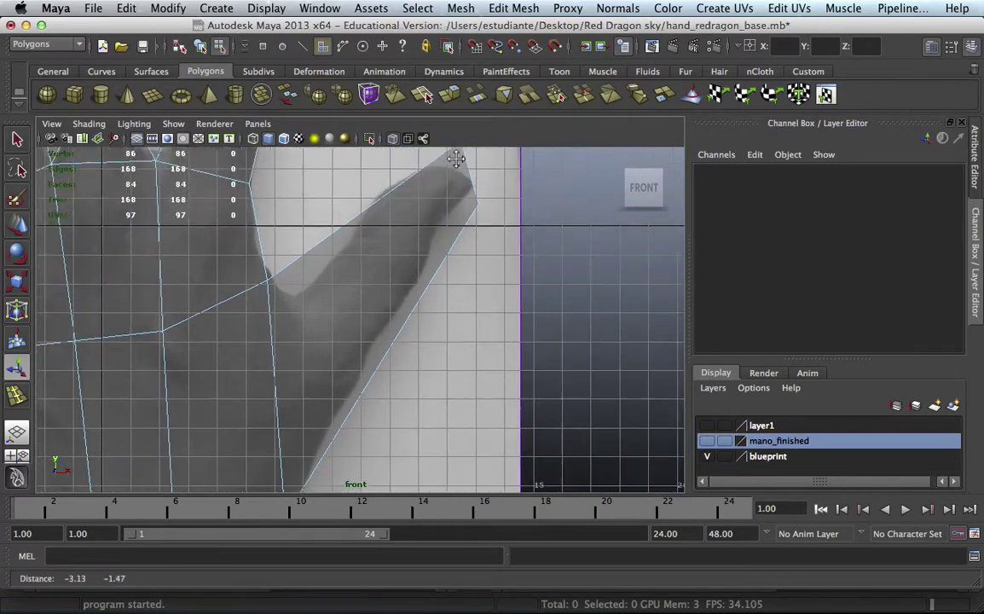
right_click_drag(351, 235, 410, 215)
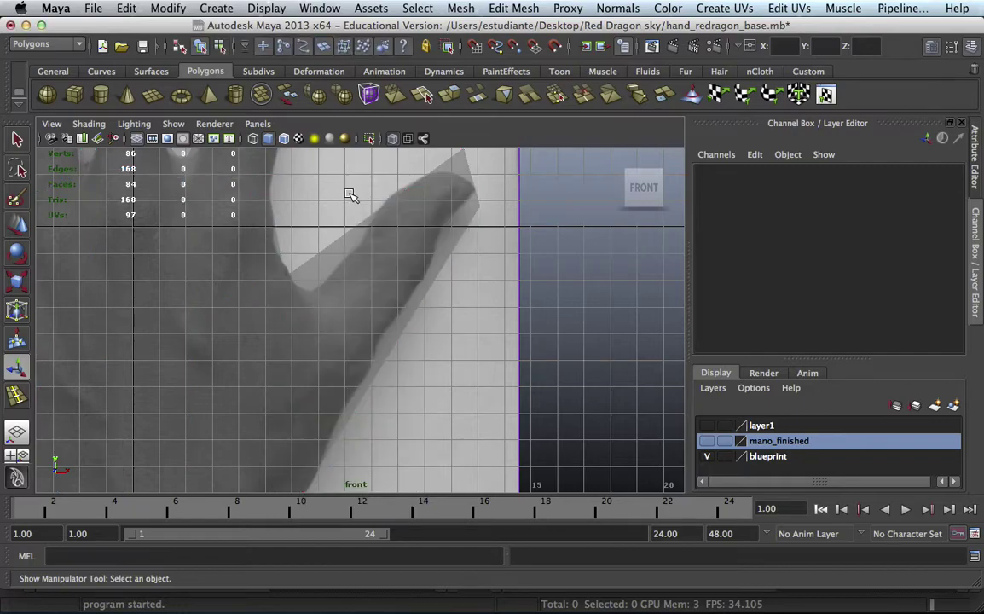
- Insert two edge loops across the thumb, one near the tip and one near the base
middle_click_drag(384, 231, 330, 236, "alt")
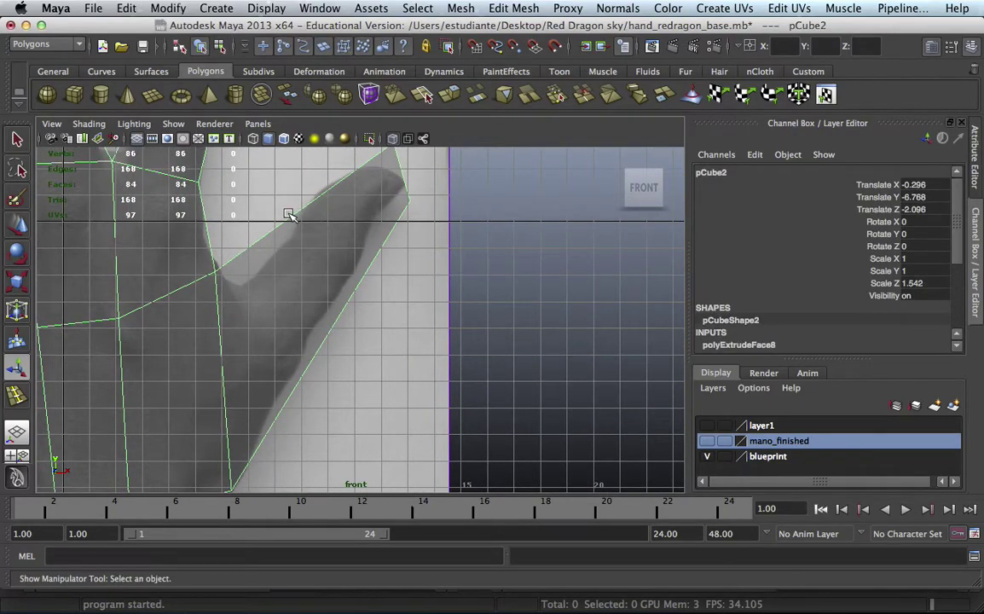
scroll(304, 293, "up", 2)
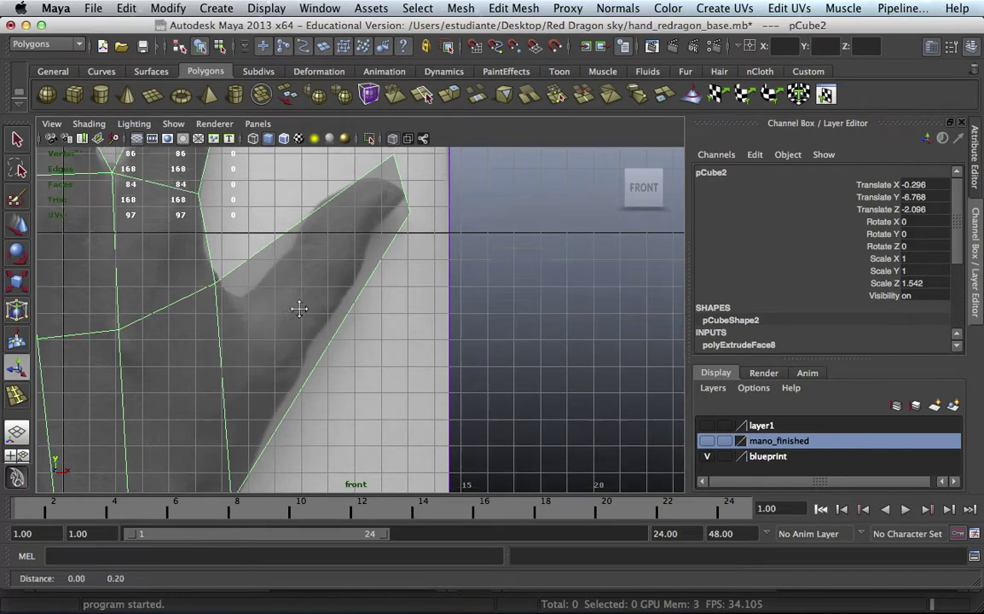
scroll(292, 275, "down", 2)
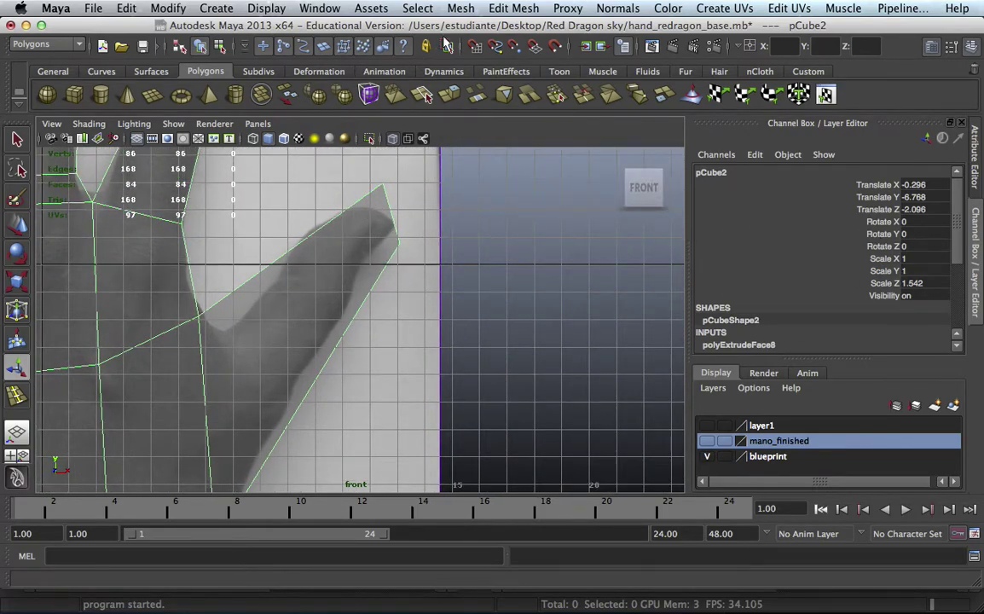
left_click(460, 7)
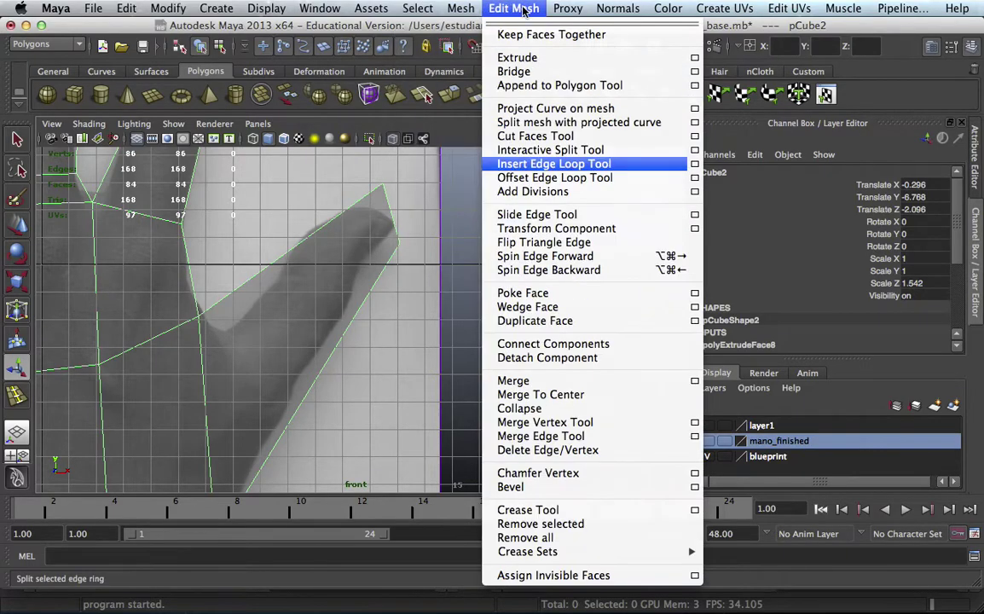
left_click(512, 163)
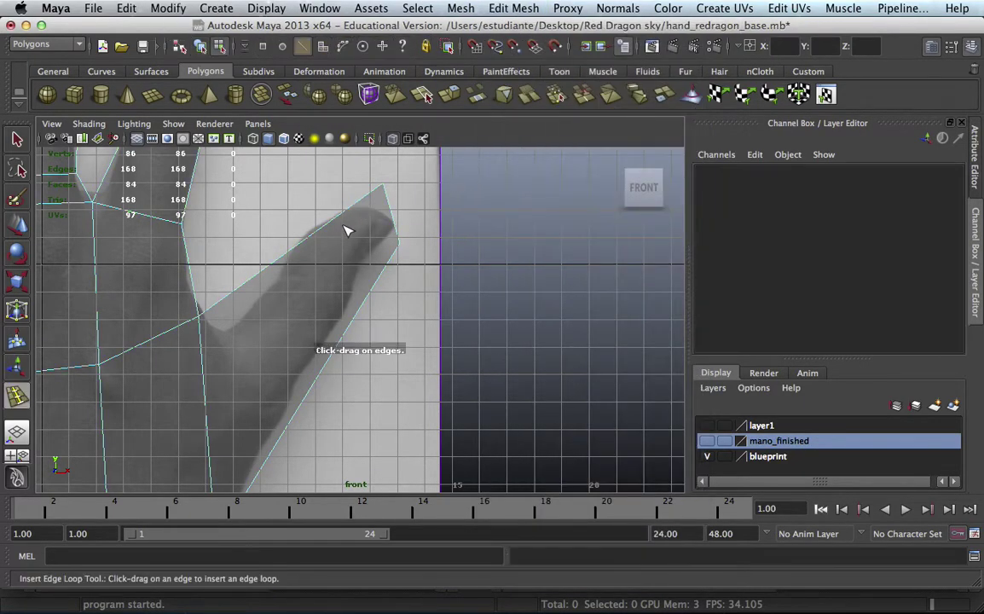
left_click(307, 247)
left_click_drag(307, 245, 329, 226)
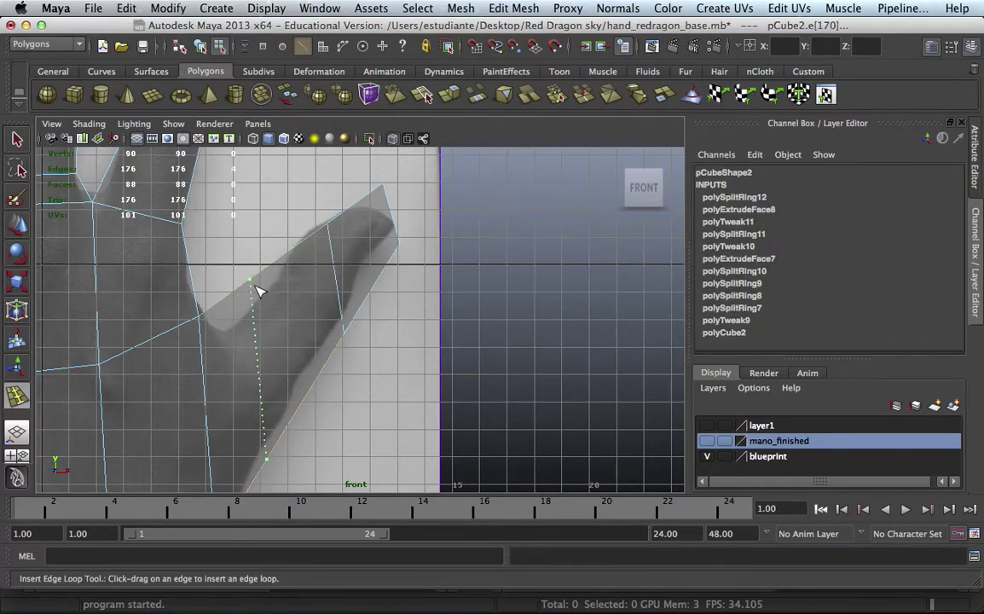
left_click_drag(252, 280, 253, 281)
- Move the thumb-tip and side vertices onto the thumb's outline in the photo
right_click_drag(325, 242, 256, 224)
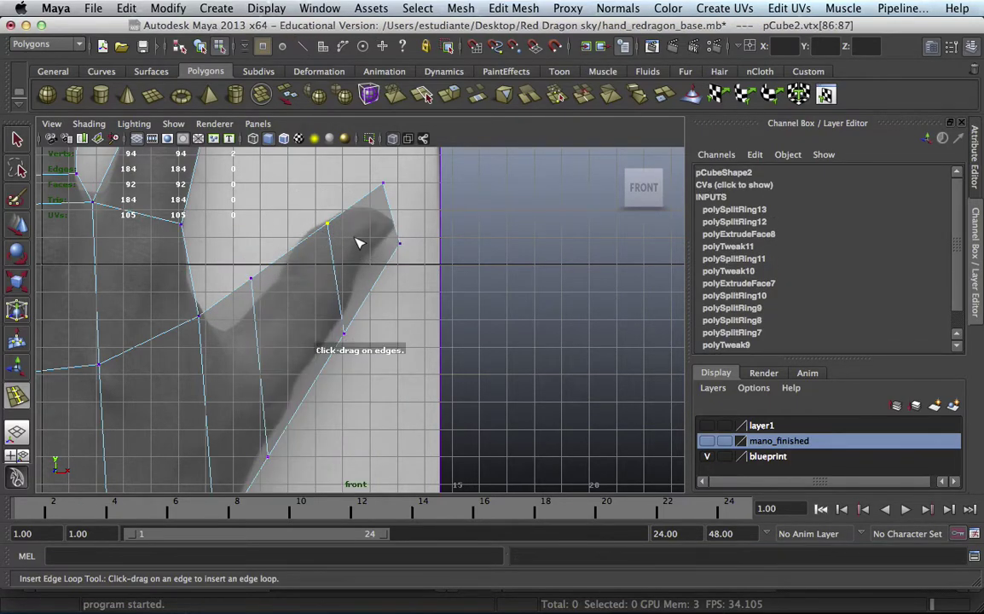
left_click_drag(345, 212, 312, 237)
key("w")
mouse_move(377, 180)
left_mouse_down()
mouse_move(362, 204)
mouse_move(401, 215)
left_mouse_up()
mouse_move(333, 323)
left_mouse_down()
mouse_move(354, 342)
mouse_move(349, 293)
left_mouse_up()
left_click_drag(299, 224, 317, 244)
mouse_move(307, 235)
left_mouse_down()
mouse_move(291, 253)
mouse_move(277, 308)
mouse_move(239, 311)
left_mouse_up()
mouse_move(256, 446)
left_mouse_down()
mouse_move(281, 469)
mouse_move(277, 421)
left_mouse_up()
- Tuck the base vertex into the thumb crease and round off the thumb tip to match the photo
left_click(242, 318)
left_click_drag(243, 320, 231, 333)
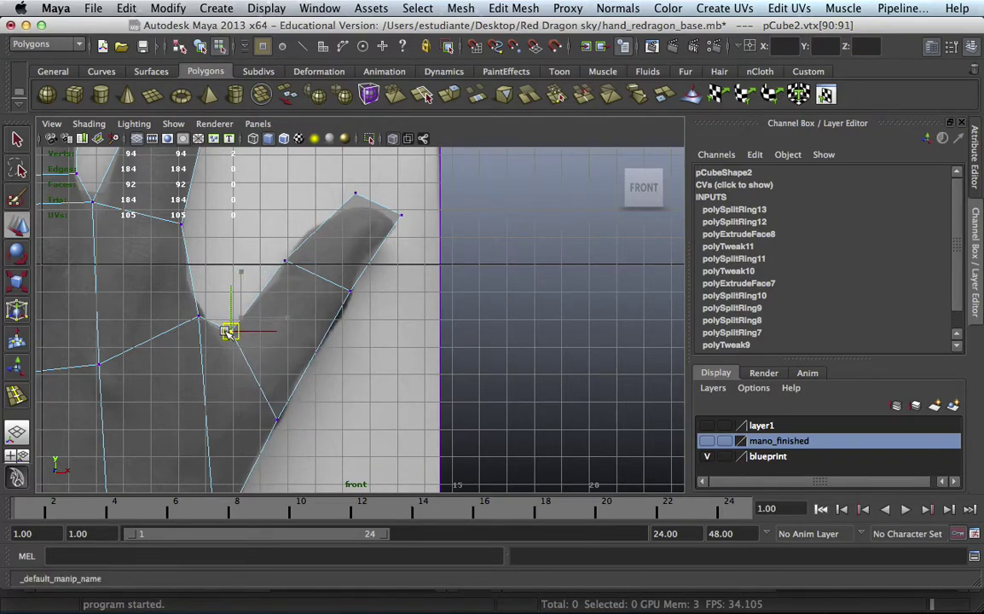
left_click(355, 193)
left_click_drag(354, 194, 339, 206)
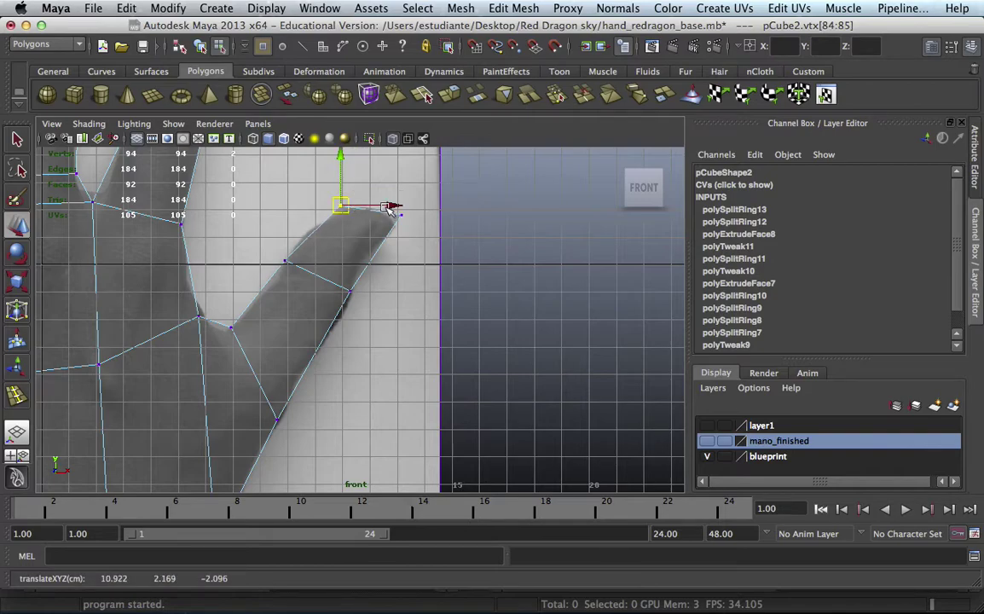
left_click(440, 228)
left_click(401, 215)
mouse_move(401, 215)
left_mouse_down()
mouse_move(394, 225)
mouse_move(488, 310)
mouse_move(311, 258)
mouse_move(358, 274)
mouse_move(237, 275)
mouse_move(330, 247)
mouse_move(420, 276)
left_mouse_up()
left_click(365, 201)
left_click(17, 394)
- Preview the hand smoothed with key 3, then return to the low-poly cage with 1
key("3")
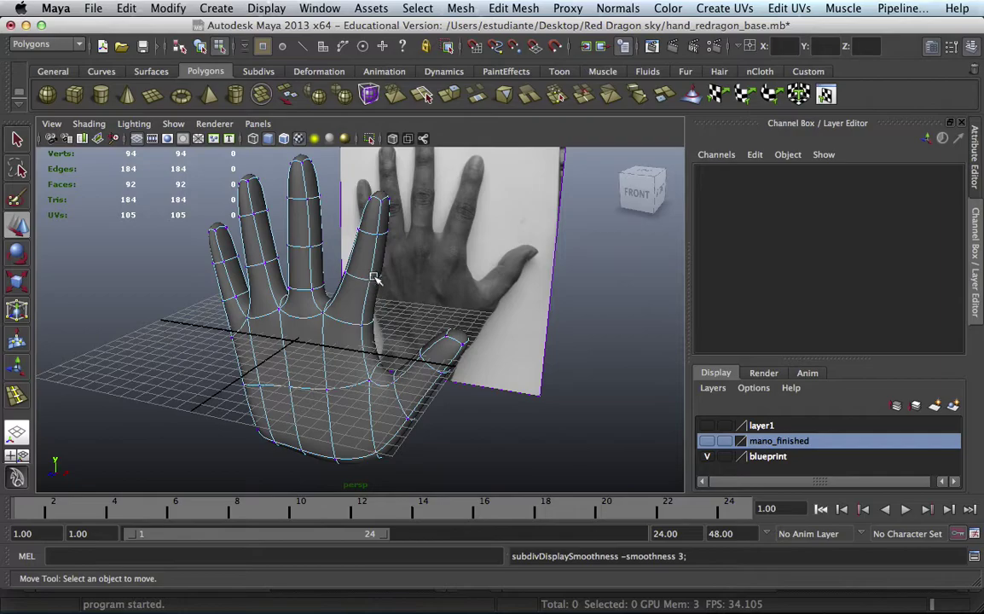
mouse_move(550, 301)
left_mouse_down("alt")
mouse_move(446, 325)
mouse_move(344, 325)
mouse_move(401, 288)
mouse_move(488, 279)
mouse_move(390, 257)
left_mouse_up("alt")
key("1")
- Orbit around the low-poly hand to inspect it from the side, front, below and above
right_click_drag(391, 256, 416, 214, "alt")
mouse_move(416, 213)
left_mouse_down("alt")
mouse_move(369, 226)
mouse_move(384, 287)
mouse_move(378, 270)
mouse_move(323, 279)
mouse_move(384, 246)
mouse_move(411, 217)
mouse_move(400, 241)
left_mouse_up("alt")
right_click_drag(400, 242, 421, 257, "alt")
mouse_move(421, 258)
left_mouse_down("alt")
mouse_move(386, 220)
mouse_move(354, 277)
mouse_move(385, 267)
mouse_move(352, 279)
mouse_move(407, 300)
left_mouse_up("alt")
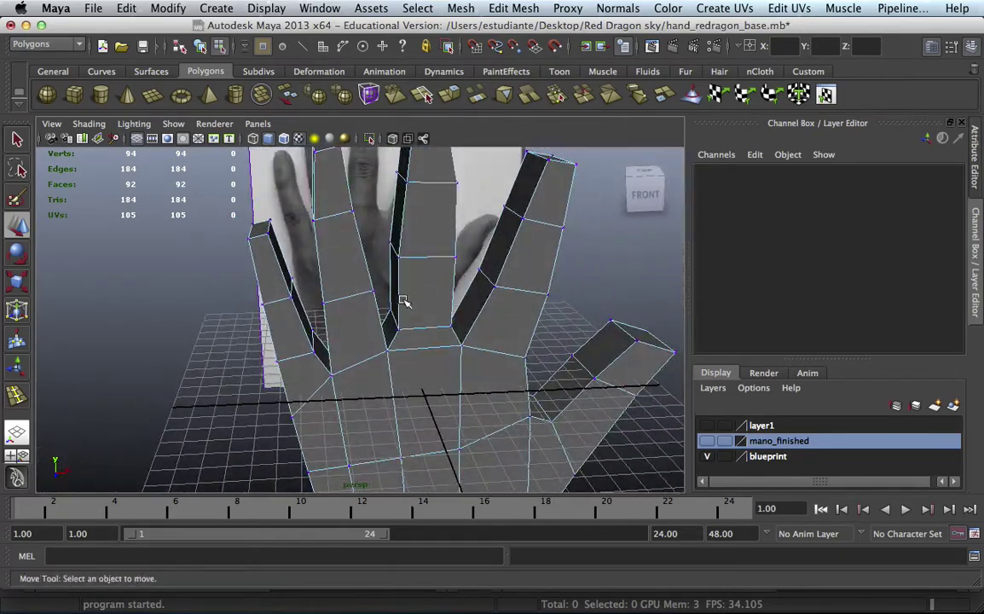
mouse_move(418, 249)
left_mouse_down("alt")
mouse_move(461, 263)
mouse_move(400, 303)
left_mouse_up("alt")
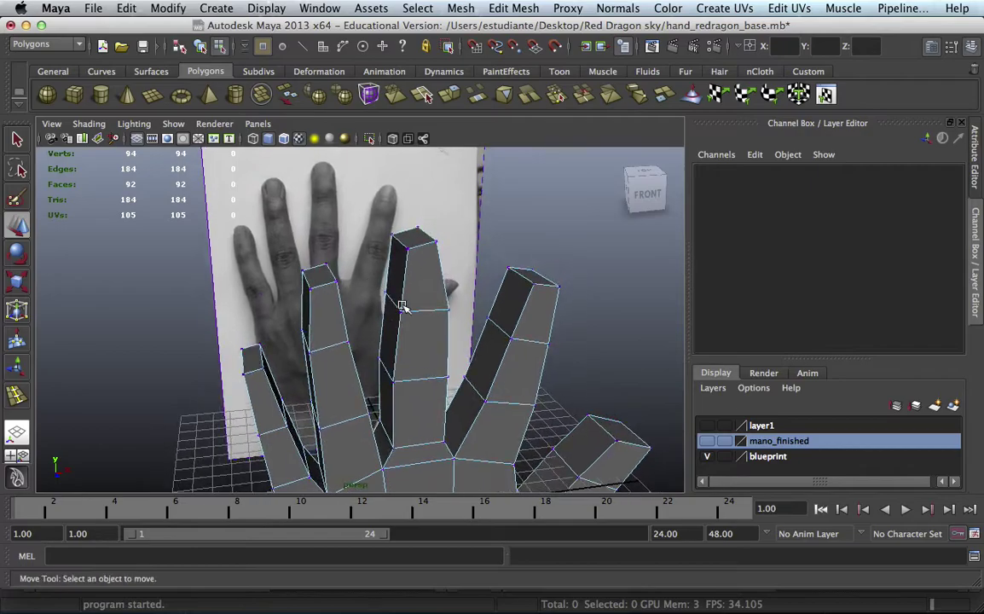
middle_click_drag(400, 303, 371, 294, "alt")
mouse_move(371, 294)
left_mouse_down("alt")
mouse_move(330, 293)
mouse_move(296, 308)
mouse_move(321, 279)
left_mouse_up("alt")
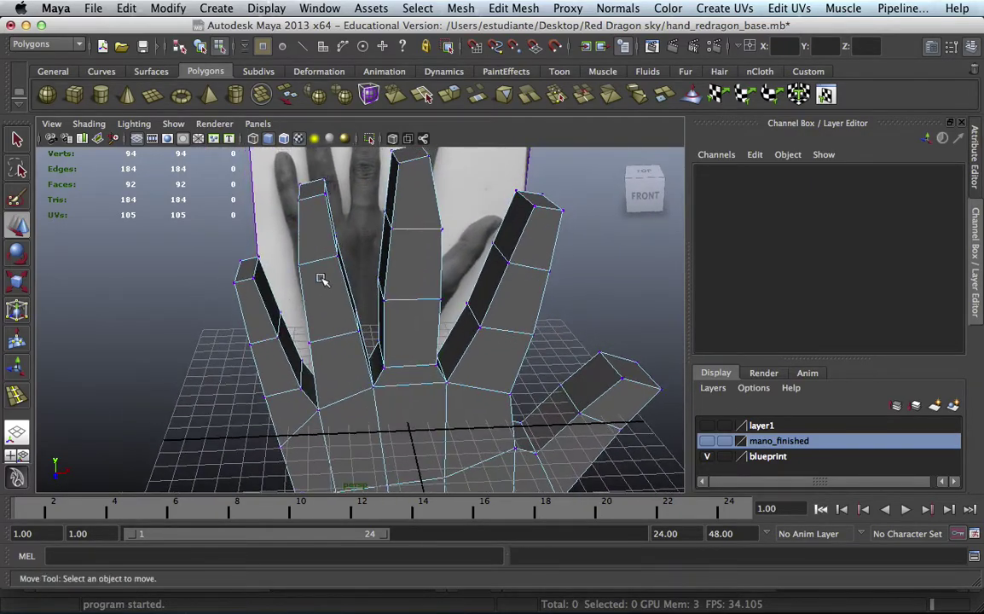
mouse_move(388, 236)
left_mouse_down("alt")
mouse_move(439, 275)
mouse_move(351, 263)
mouse_move(302, 270)
mouse_move(309, 260)
left_mouse_up("alt")
left_click(454, 8)
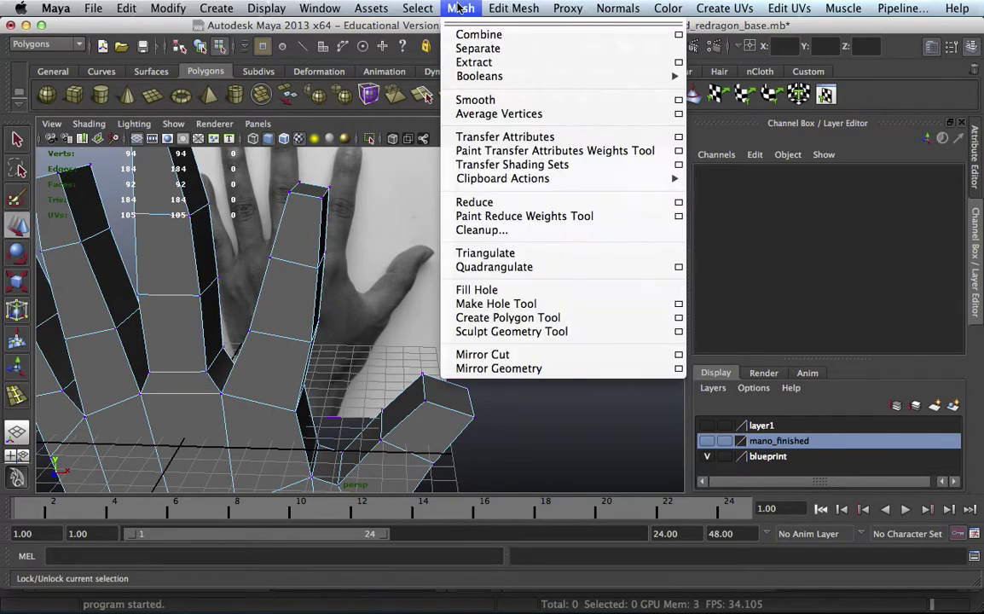
- Insert a lengthwise edge loop along the finger beside the thumb with the Insert Edge Loop Tool
left_click(553, 164)
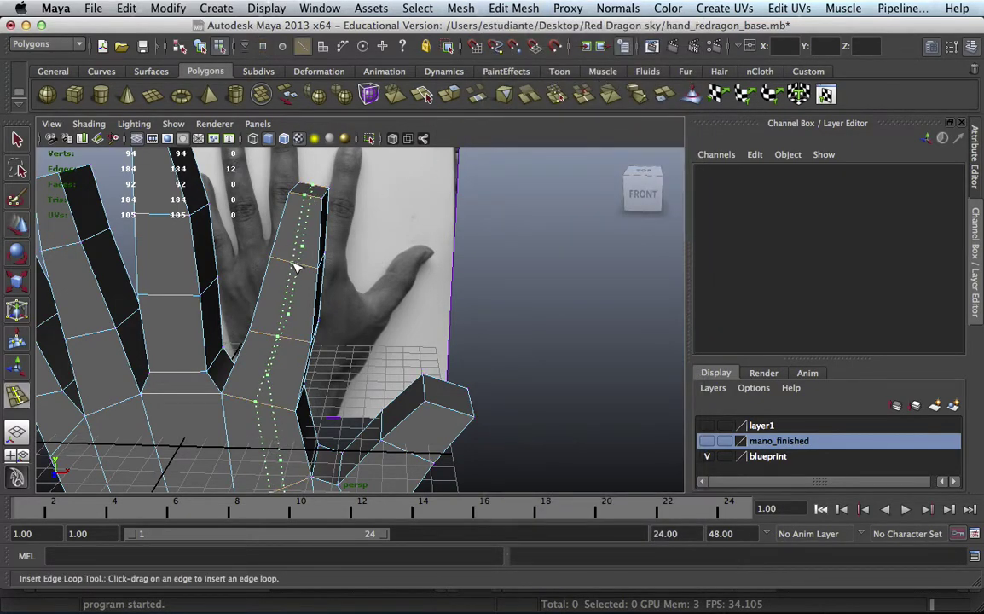
left_click_drag(295, 268, 299, 272)
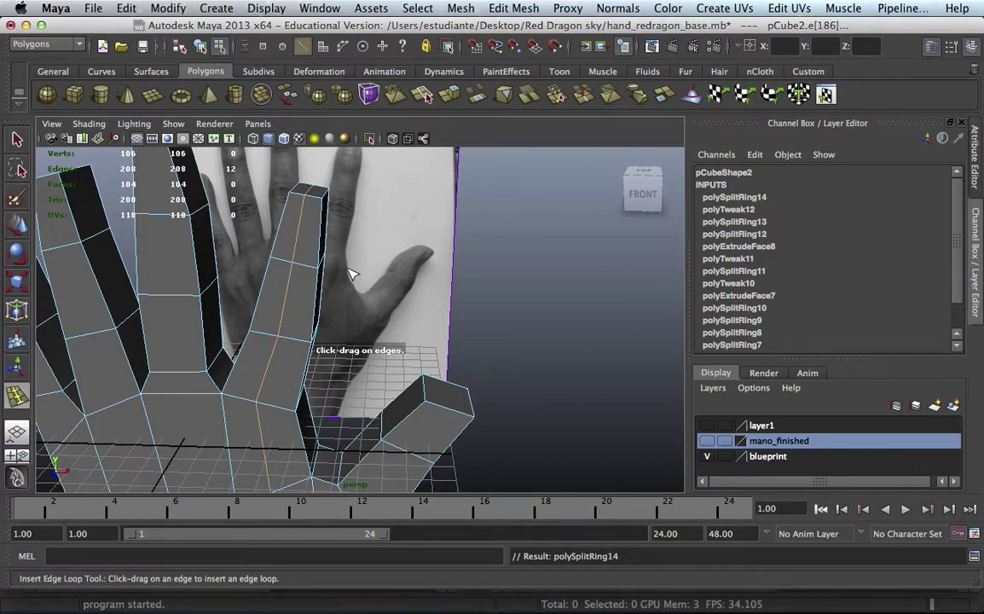
- Extrude the strip of finger faces and scale the extrusion to about half size
left_click(504, 260)
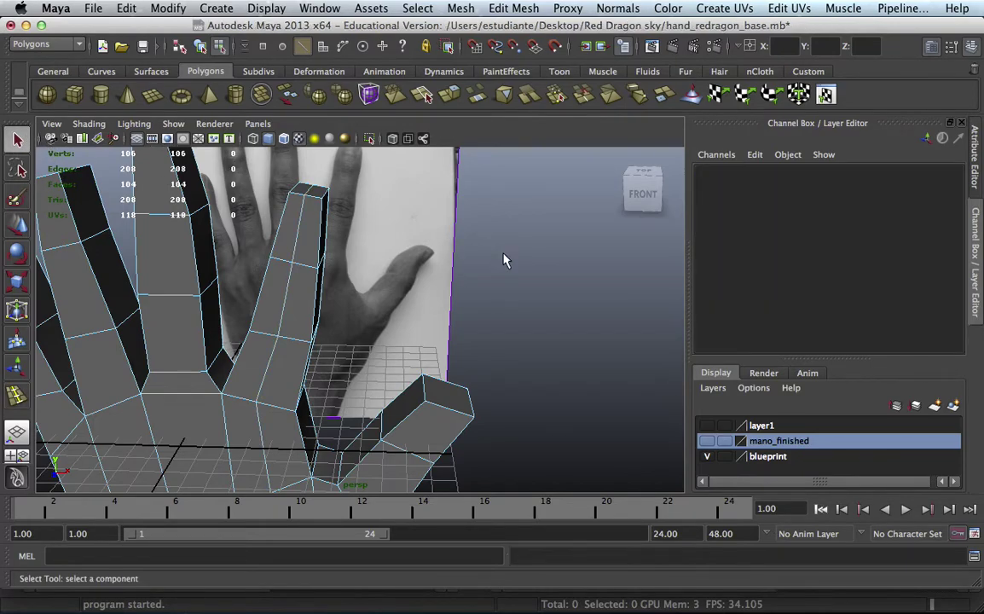
mouse_move(429, 229)
left_mouse_down("alt")
mouse_move(451, 267)
mouse_move(509, 171)
mouse_move(359, 273)
left_mouse_up("alt")
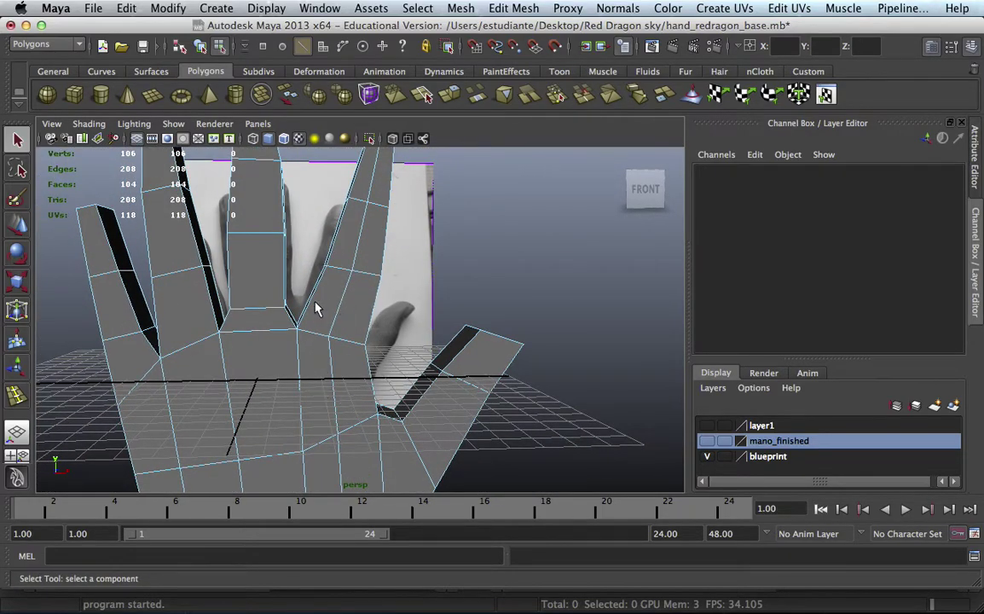
right_click_drag(354, 313, 425, 301, "alt")
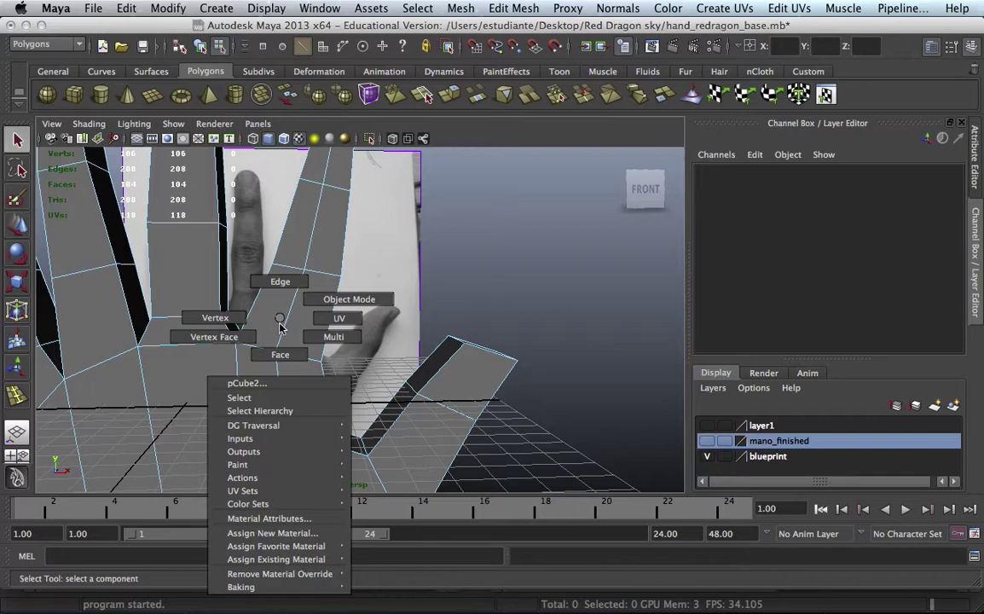
right_click_drag(281, 324, 279, 354)
left_click(307, 299)
double_click(316, 389, "shift")
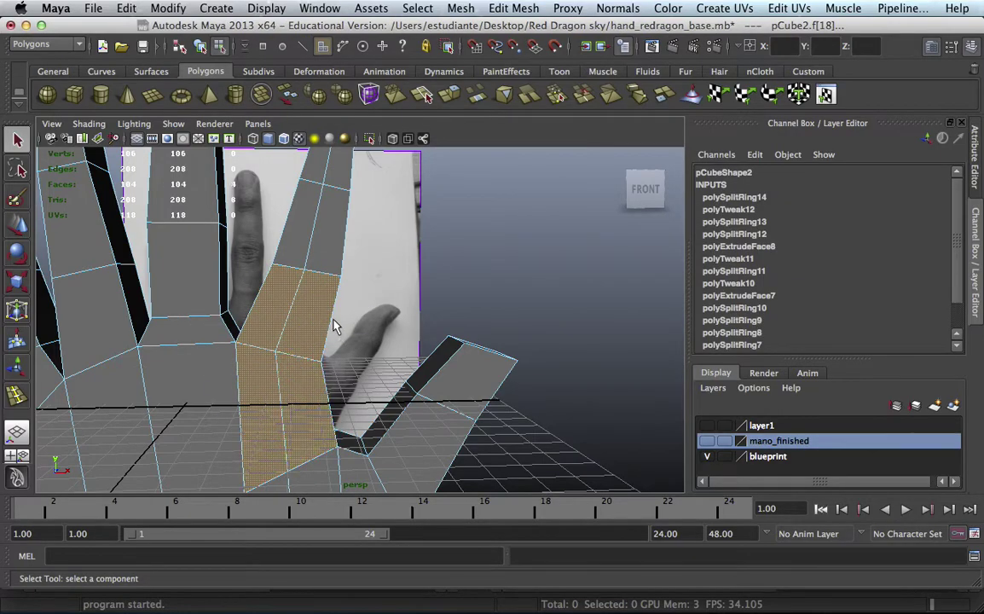
key("r")
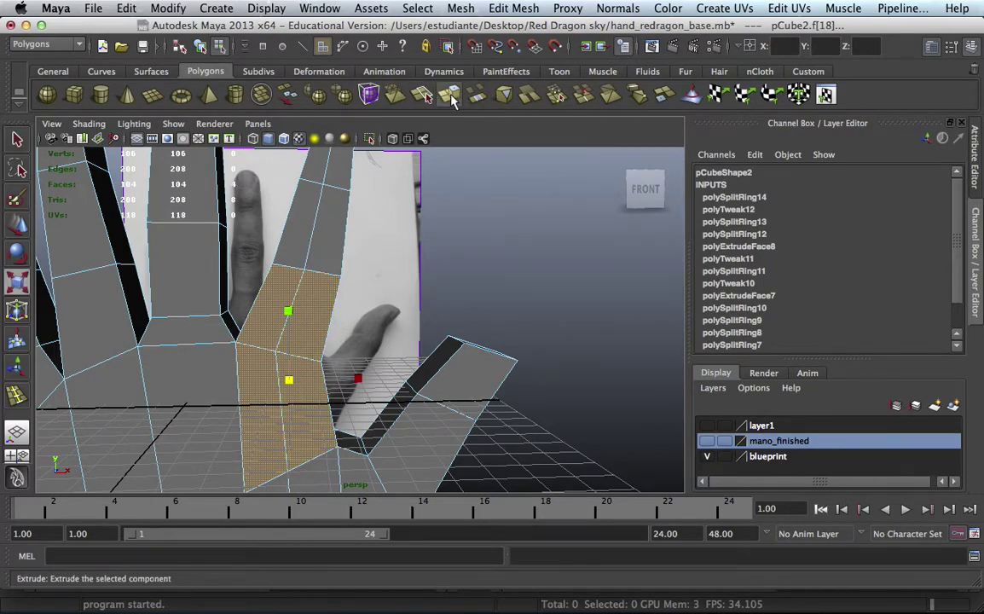
left_click(395, 95)
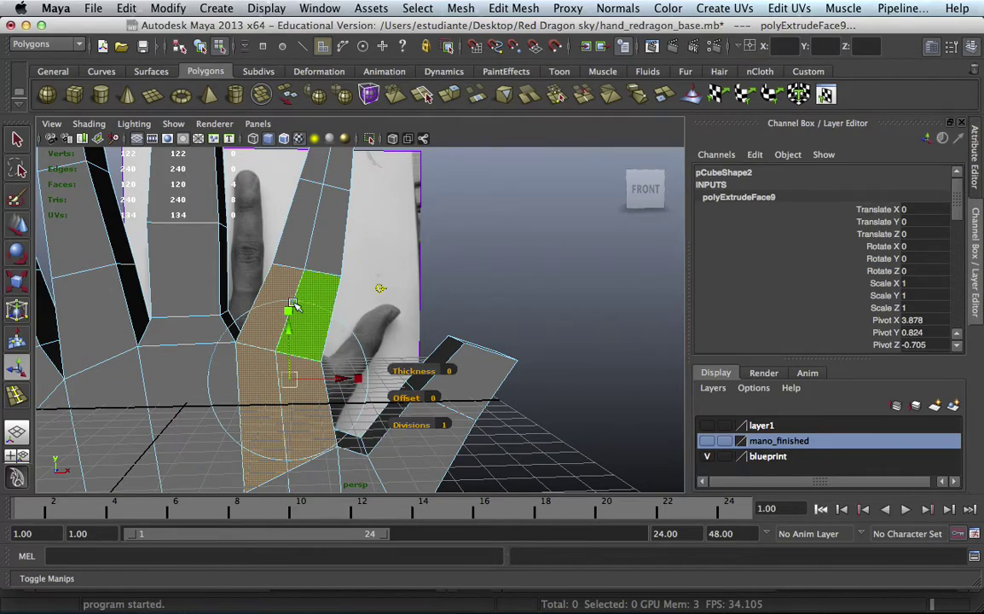
mouse_move(294, 376)
left_mouse_down()
mouse_move(269, 388)
mouse_move(223, 386)
mouse_move(367, 303)
mouse_move(315, 350)
mouse_move(345, 286)
mouse_move(259, 272)
mouse_move(259, 259)
mouse_move(400, 237)
mouse_move(326, 312)
left_mouse_up()
- Move several finger vertices sideways and upward with the Move tool
left_click(268, 278)
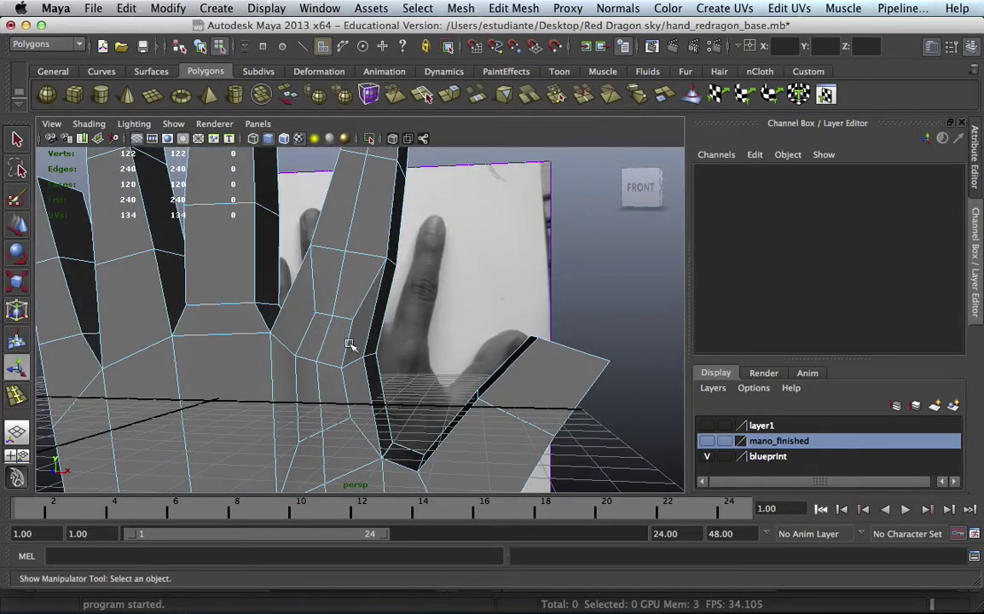
right_click_drag(359, 331, 309, 328)
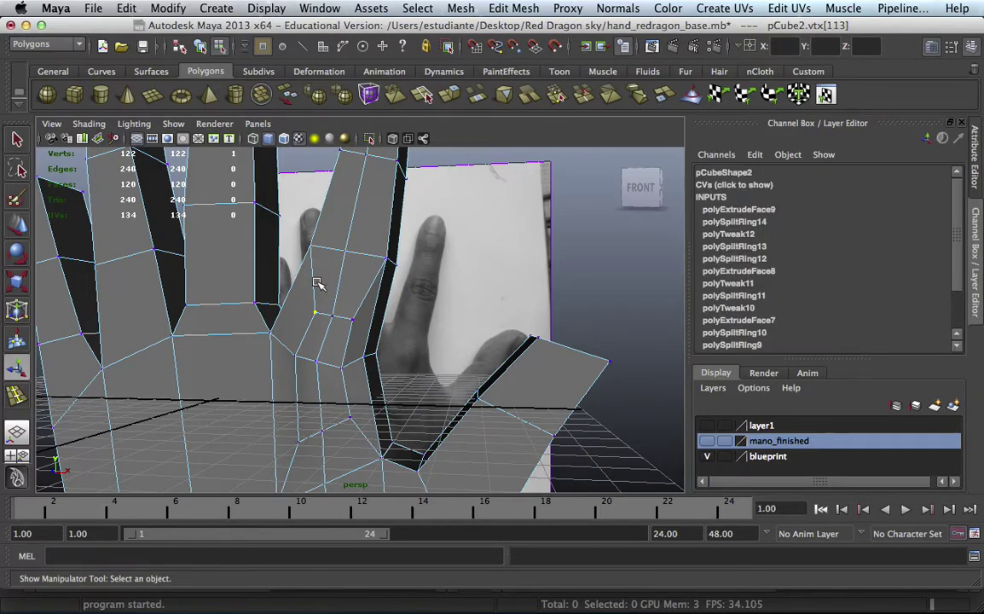
key("w")
left_click(353, 318)
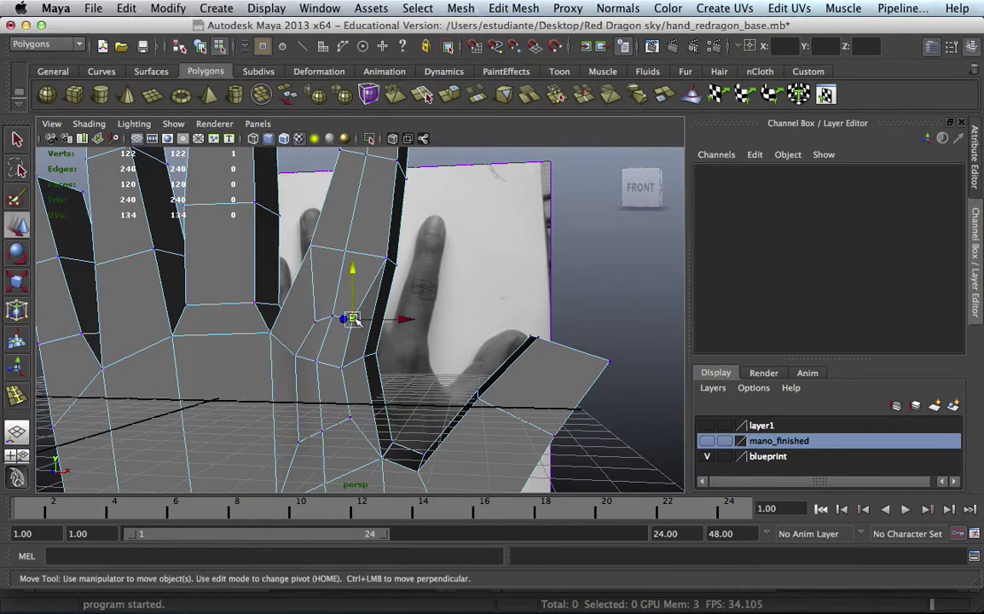
left_click_drag(353, 318, 398, 322)
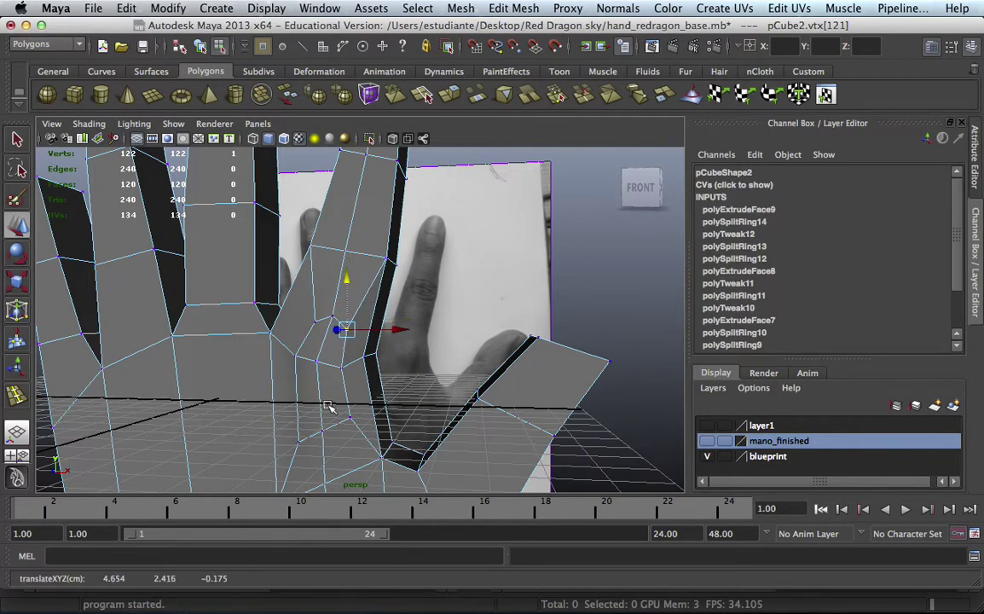
left_click_drag(300, 406, 300, 367)
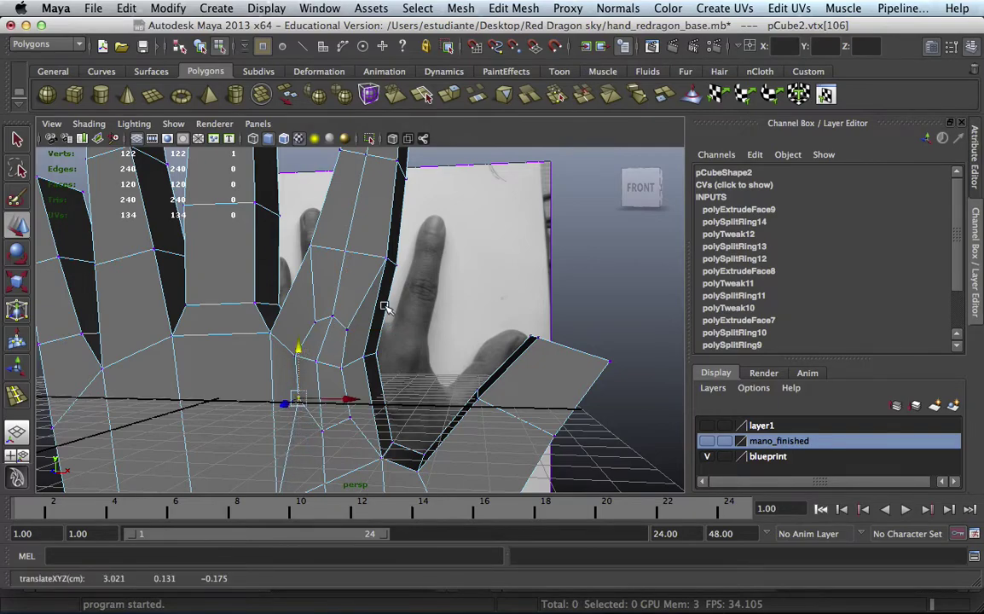
left_click(324, 425)
left_click_drag(322, 376, 321, 353)
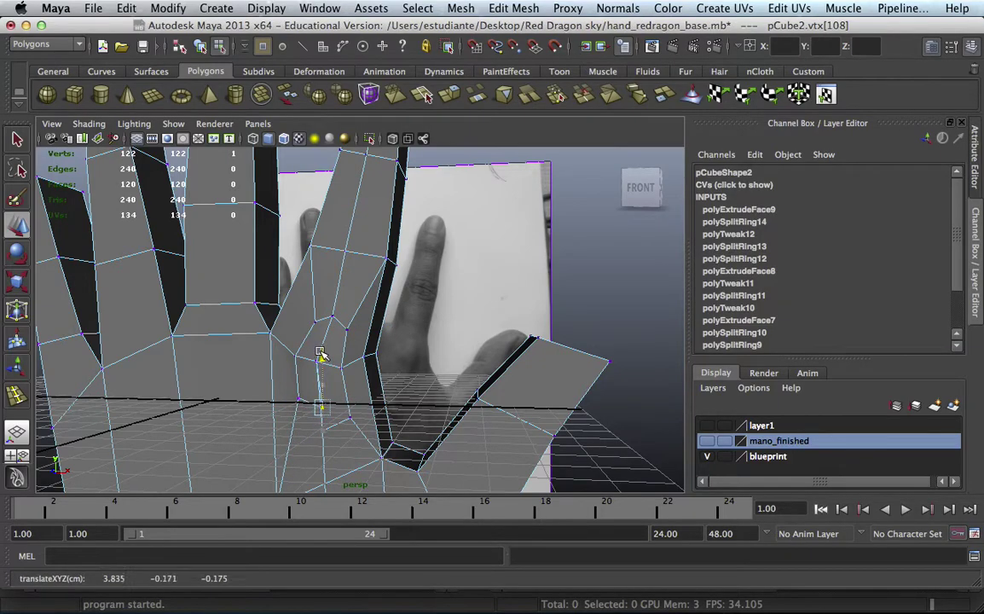
left_click(339, 407)
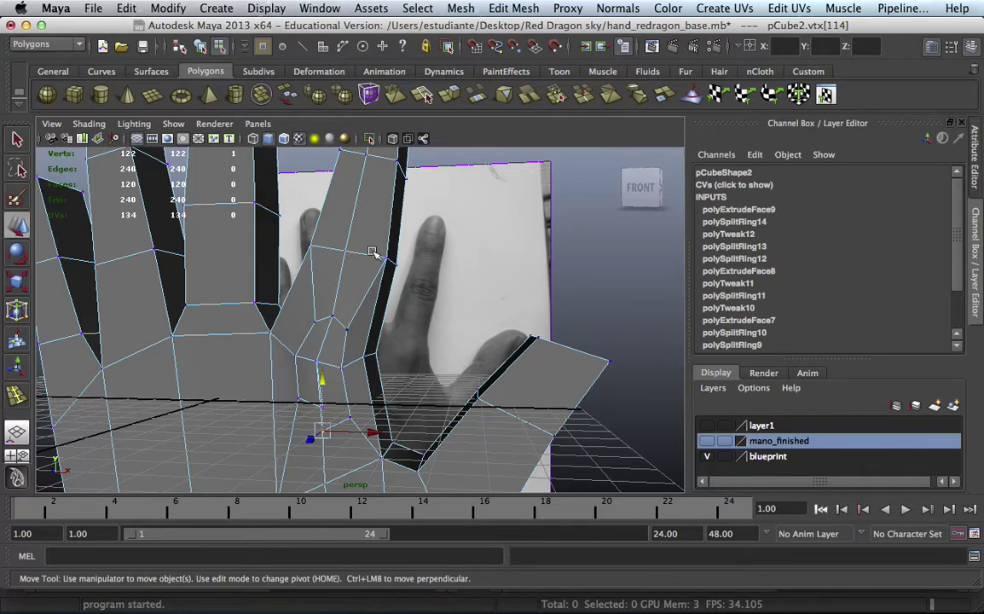
- Undo back to before the extrusion and enable Keep Faces Together in Edit Mesh
key("ctrl+z")
key("ctrl+z")
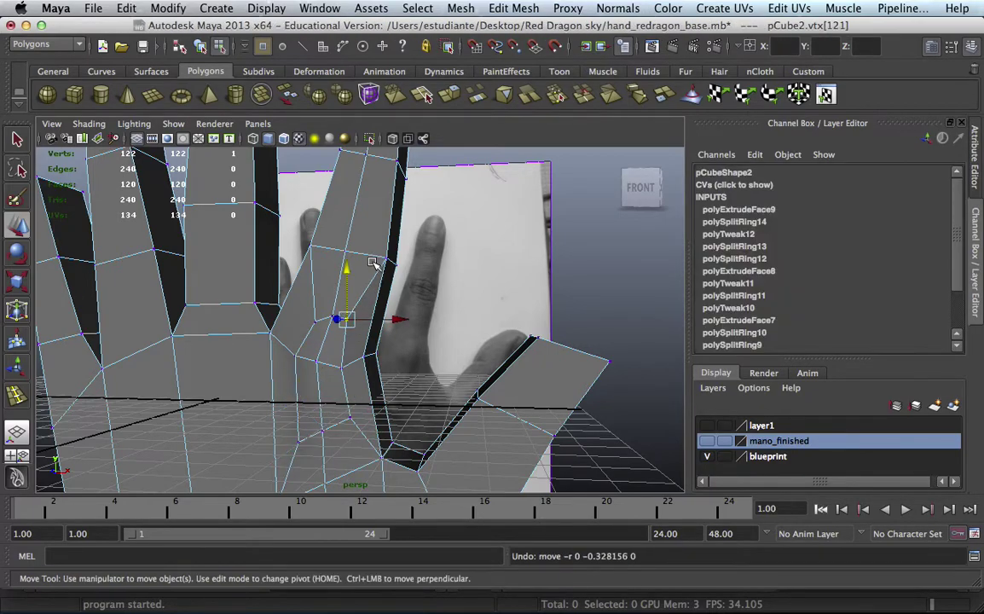
key("ctrl+z")
key("ctrl+z")
key("ctrl+z")
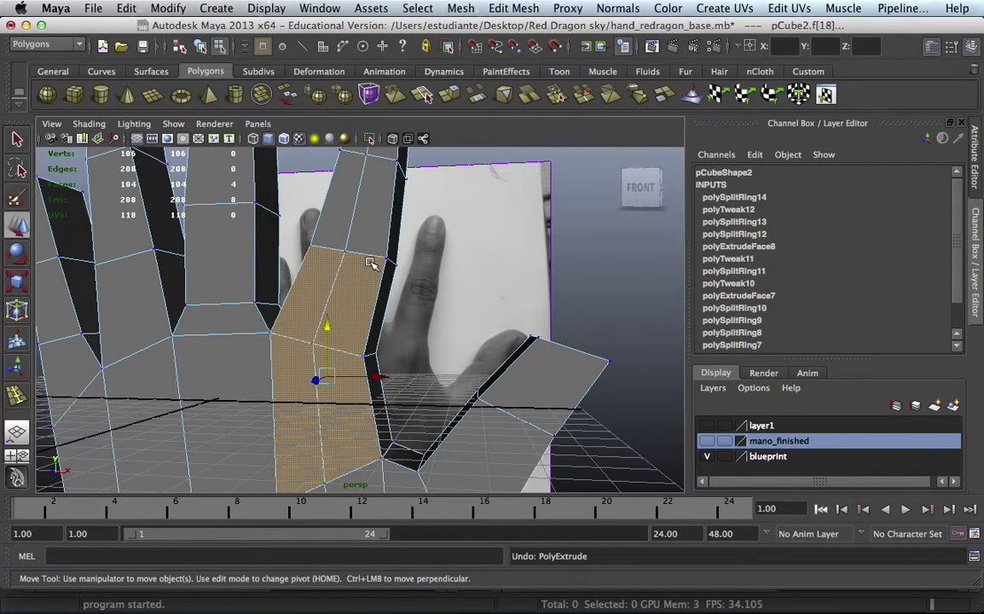
key("ctrl+z")
left_click(512, 9)
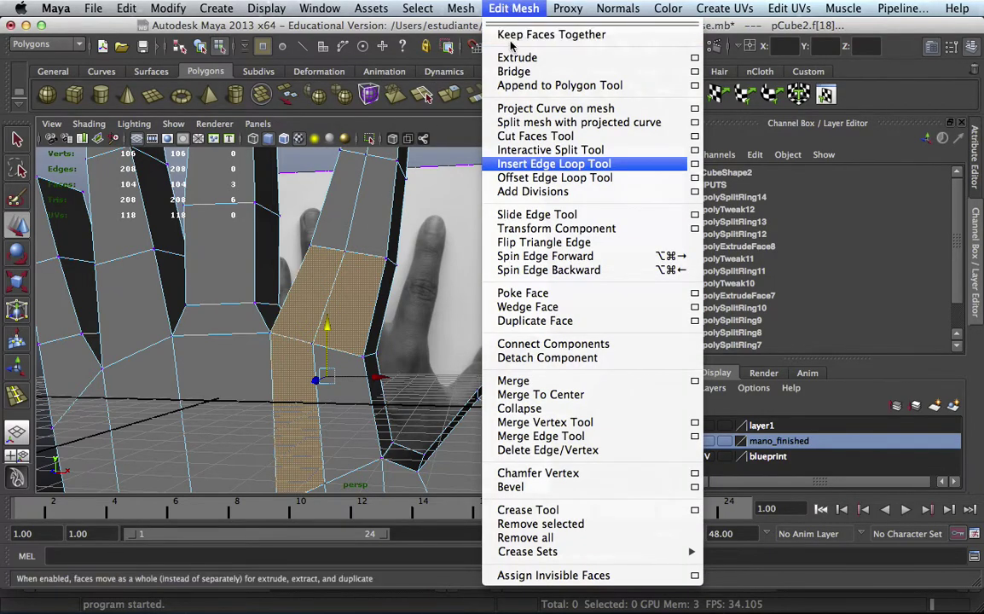
left_click(449, 37)
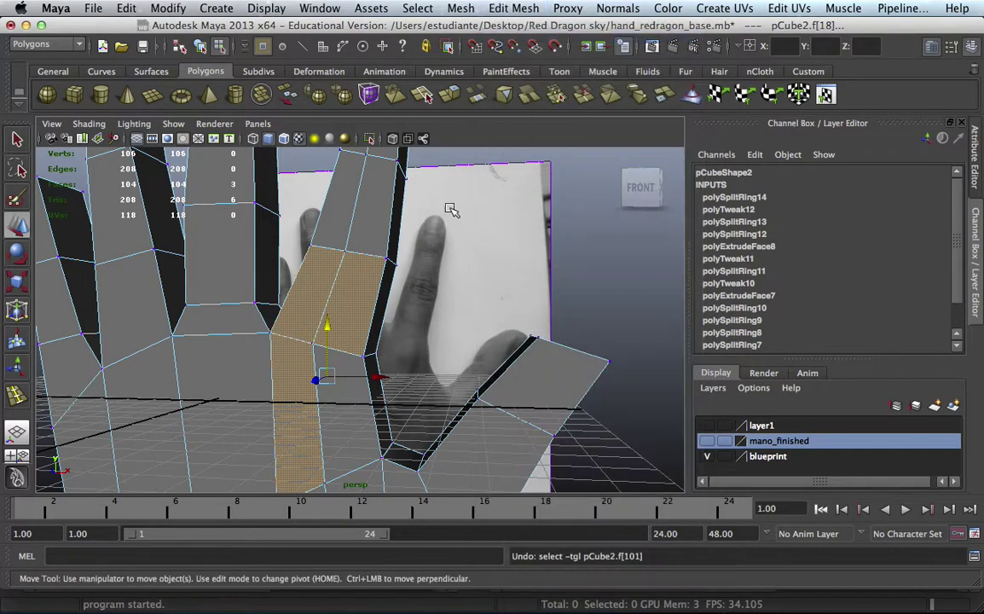
left_click(511, 9)
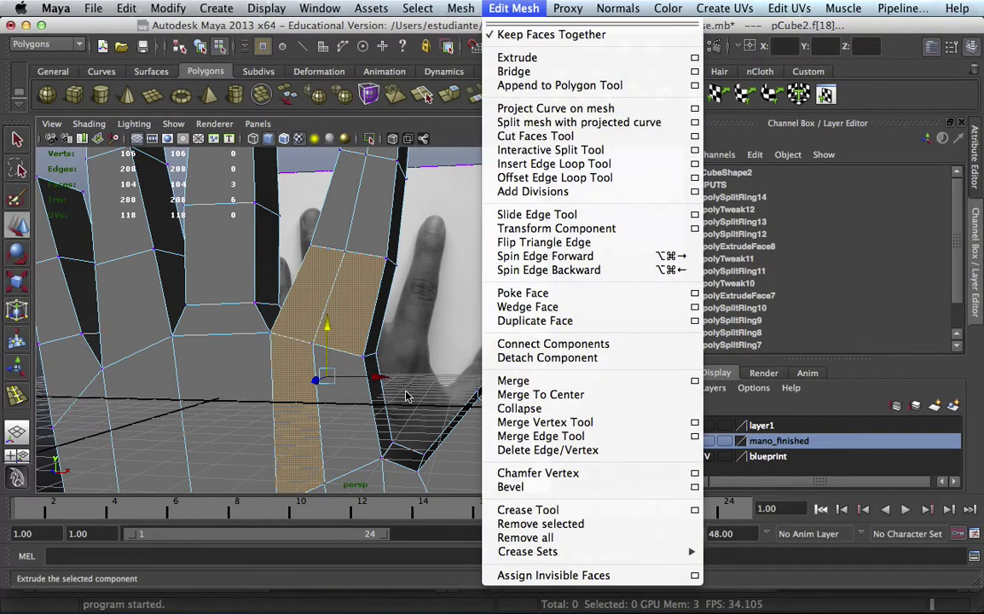
left_click(355, 377)
- Reposition the top vertices of the finger block
left_click_drag(420, 279, 375, 331, "alt")
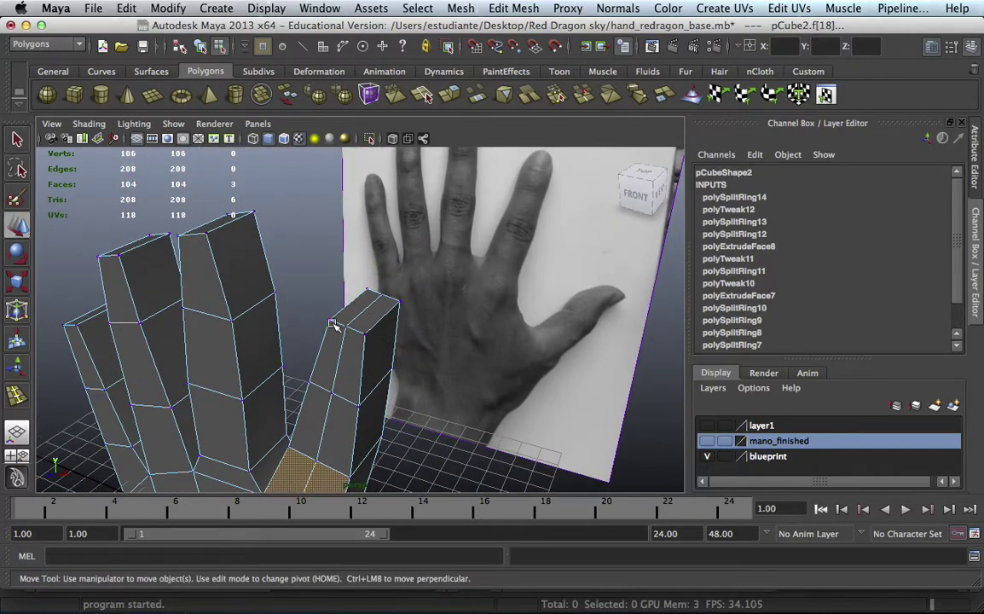
left_click(328, 319)
left_click(363, 336, "shift")
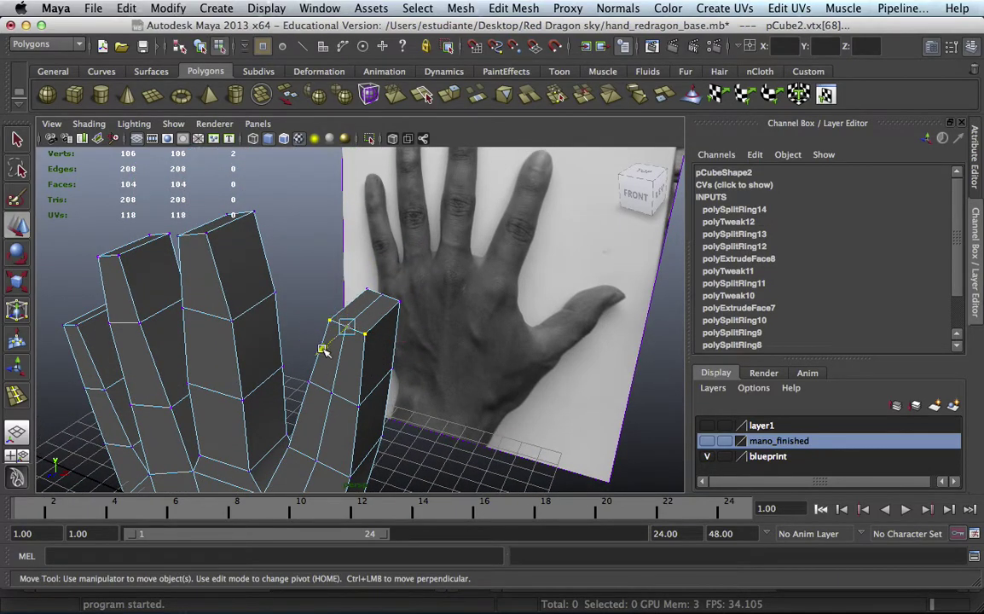
left_click(309, 381)
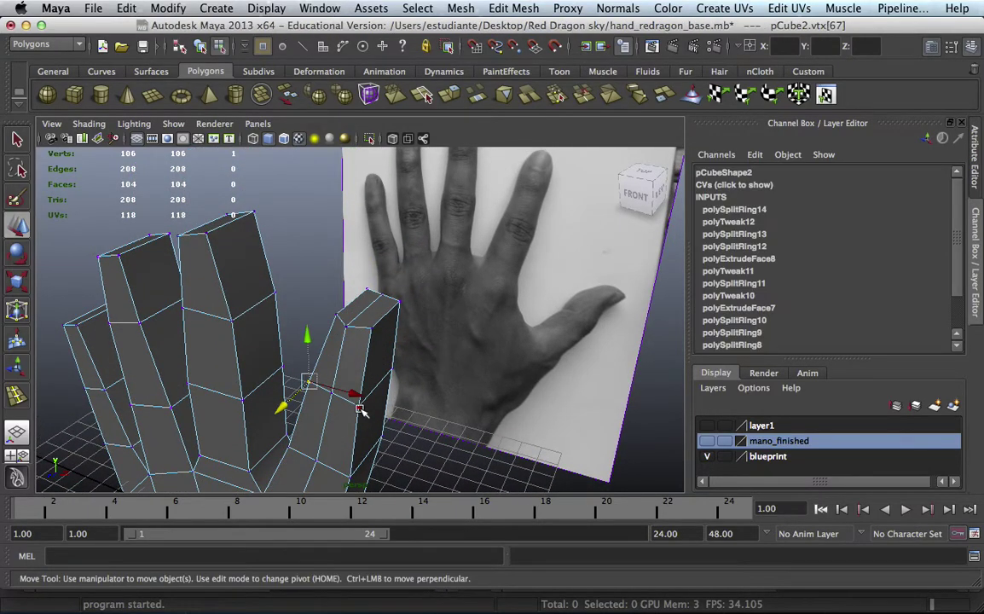
left_click_drag(360, 410, 334, 400)
mouse_move(334, 401)
middle_mouse_down("alt")
mouse_move(355, 250)
mouse_move(332, 324)
middle_mouse_up("alt")
left_click(315, 349)
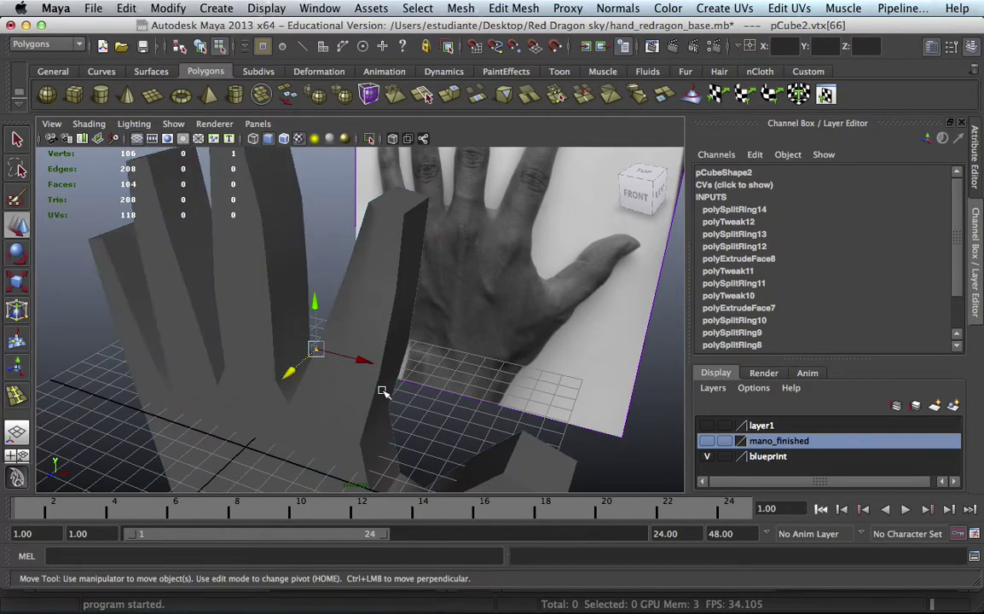
left_click(385, 370, "shift")
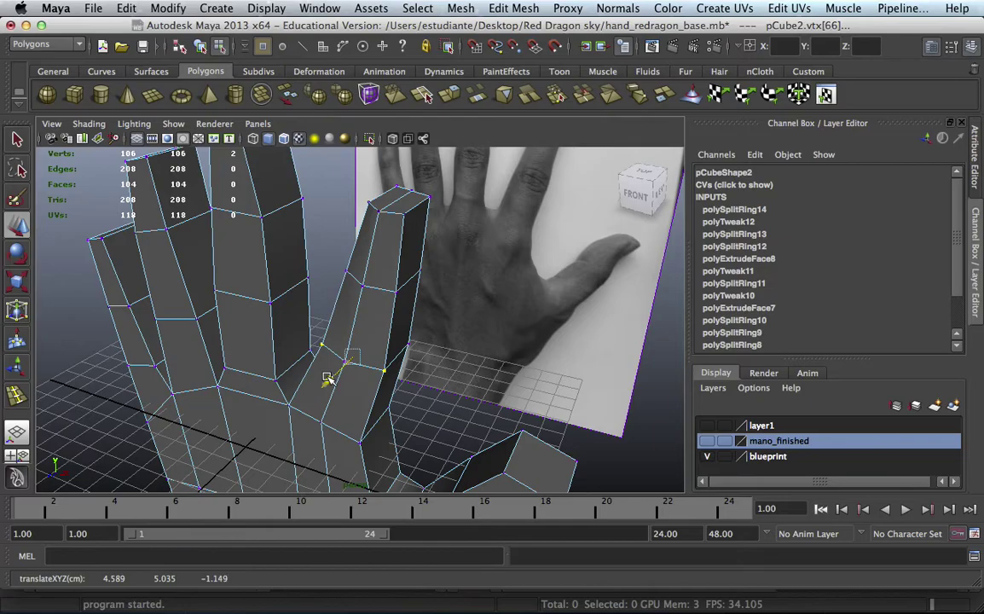
mouse_move(328, 378)
left_mouse_down("alt")
mouse_move(309, 250)
mouse_move(396, 282)
left_mouse_up("alt")
mouse_move(388, 230)
left_mouse_down()
mouse_move(431, 286)
mouse_move(380, 273)
left_mouse_up()
- Move neighbouring block vertices up and left, then inspect the hand against the reference
left_click(444, 307)
left_click_drag(444, 307, 388, 306, "alt")
middle_click_drag(388, 306, 378, 298)
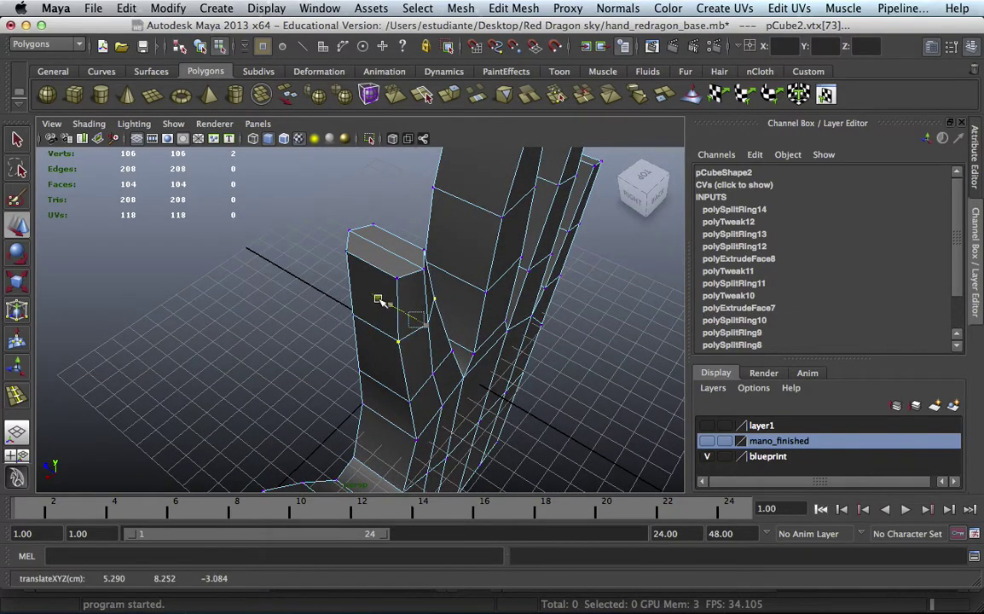
left_click_drag(399, 292, 367, 277, "alt")
left_click(381, 336, "shift")
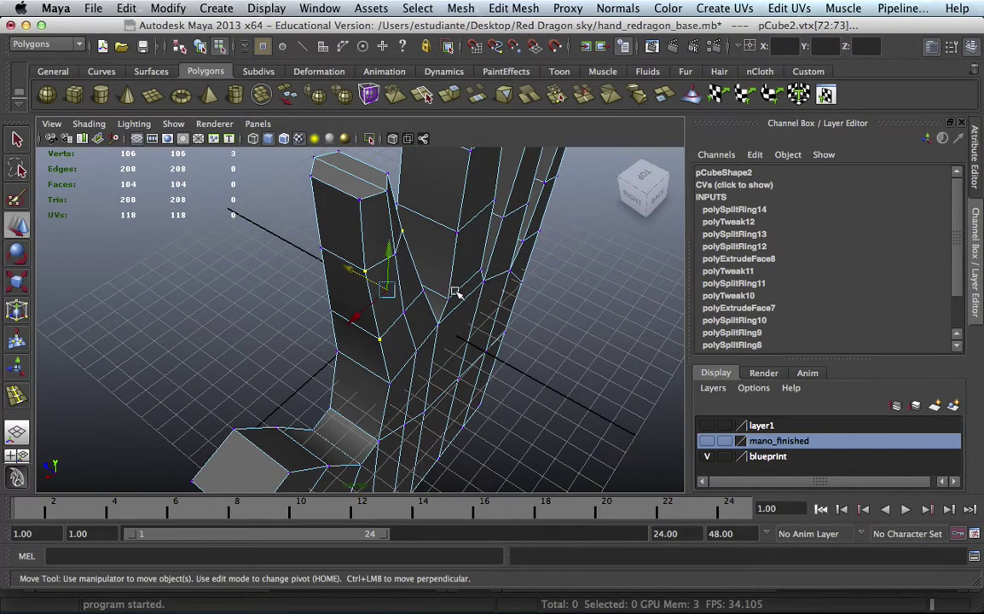
left_click_drag(420, 271, 435, 290, "alt")
middle_click_drag(309, 239, 346, 262)
mouse_move(345, 262)
left_mouse_down("alt")
mouse_move(468, 213)
mouse_move(426, 231)
mouse_move(401, 213)
left_mouse_up("alt")
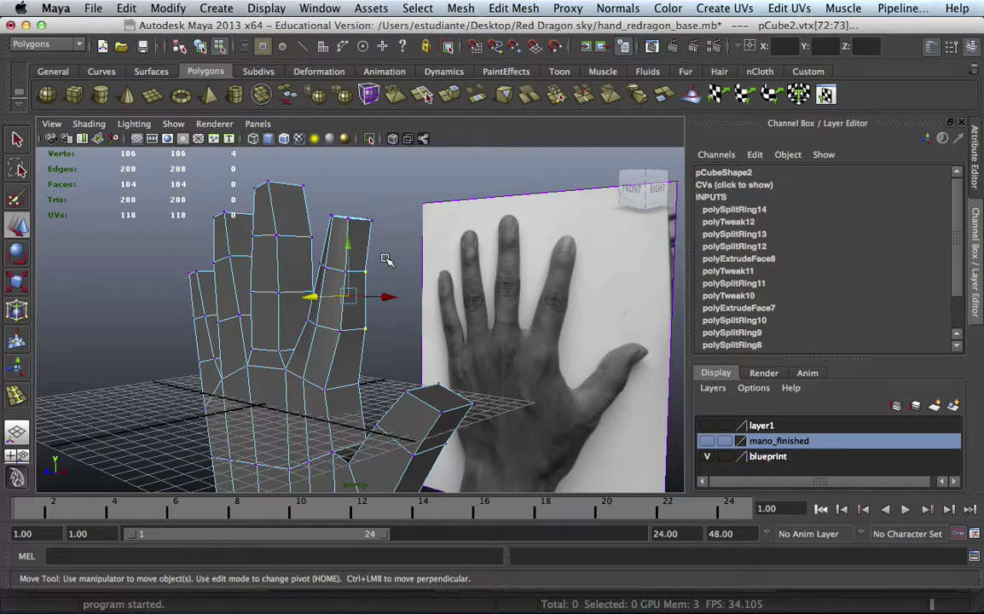
mouse_move(353, 262)
left_mouse_down("alt")
mouse_move(412, 275)
mouse_move(417, 259)
mouse_move(341, 299)
left_mouse_up("alt")
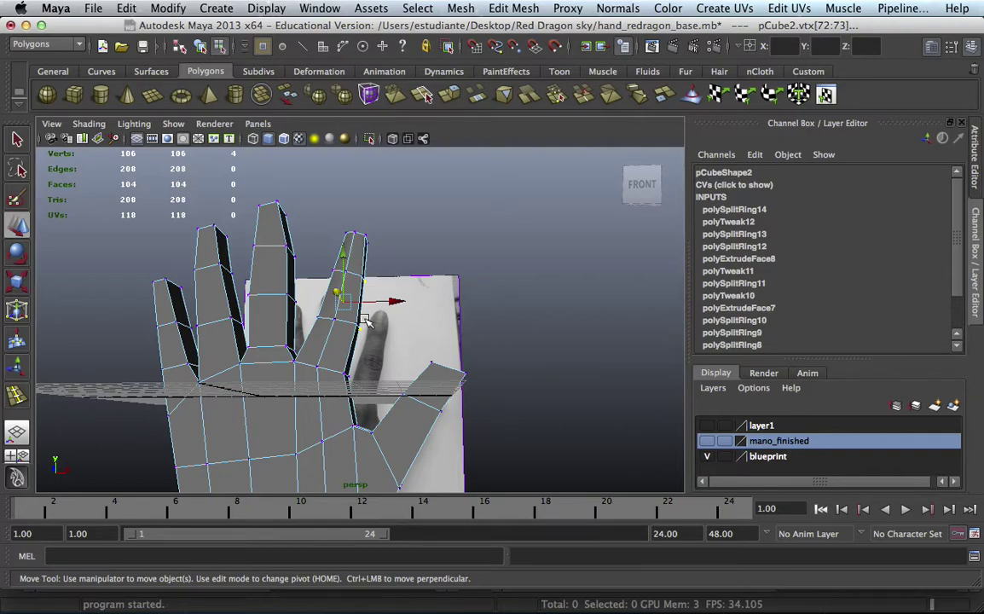
left_click_drag(362, 234, 319, 342, "alt")
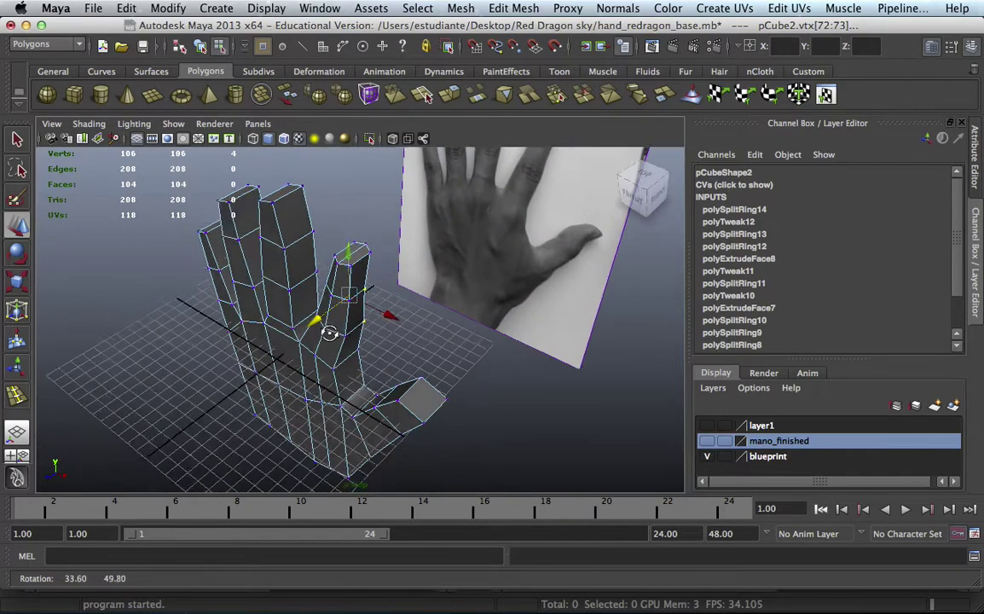
mouse_move(345, 322)
left_mouse_down("alt")
mouse_move(339, 249)
mouse_move(378, 272)
mouse_move(431, 255)
mouse_move(448, 229)
mouse_move(468, 230)
mouse_move(369, 238)
left_mouse_up("alt")
- Check the corner vertices at the finger top and look down the column
left_click(278, 322)
mouse_move(279, 322)
left_mouse_down("alt")
mouse_move(358, 296)
mouse_move(359, 369)
left_mouse_up("alt")
left_click(395, 256)
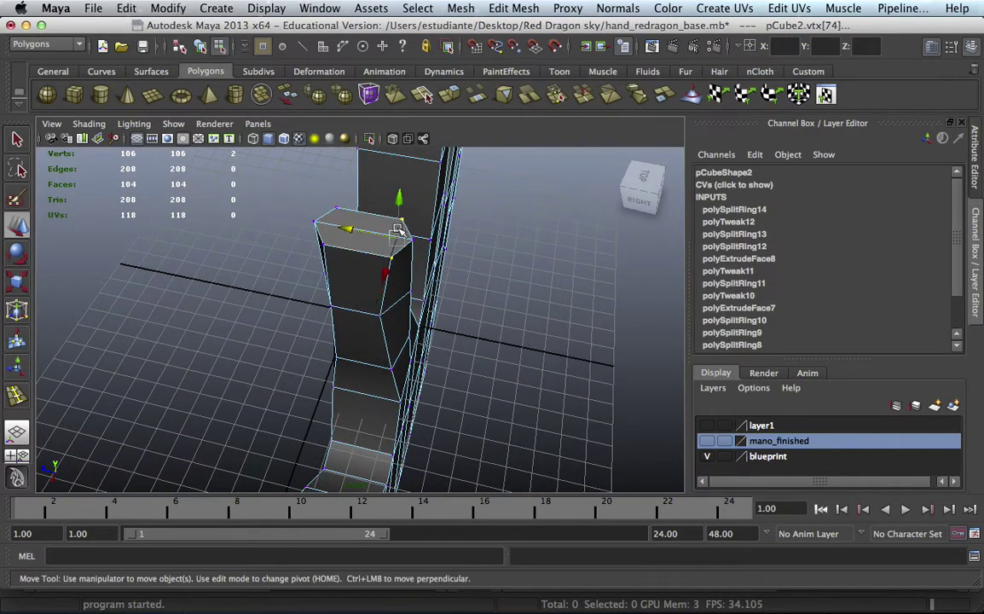
left_click(381, 325)
mouse_move(381, 324)
left_mouse_down("alt")
mouse_move(373, 294)
mouse_move(365, 330)
left_mouse_up("alt")
left_click(361, 333)
left_click(391, 261, "shift")
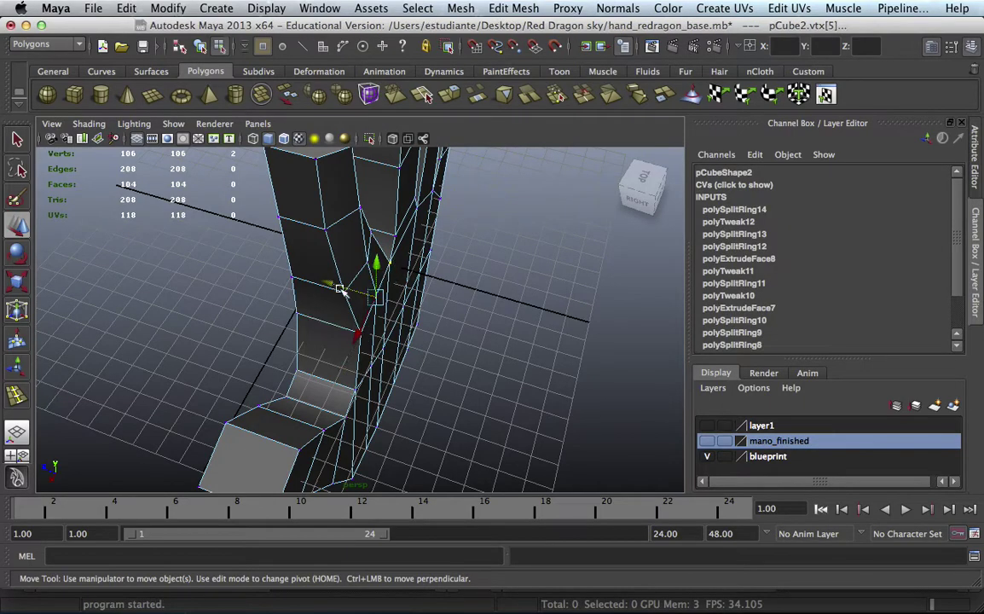
left_click(228, 303)
mouse_move(228, 303)
left_mouse_down("alt")
mouse_move(359, 396)
mouse_move(358, 262)
mouse_move(394, 276)
left_mouse_up("alt")
left_click_drag(384, 434, 412, 162, "alt")
left_click(506, 12)
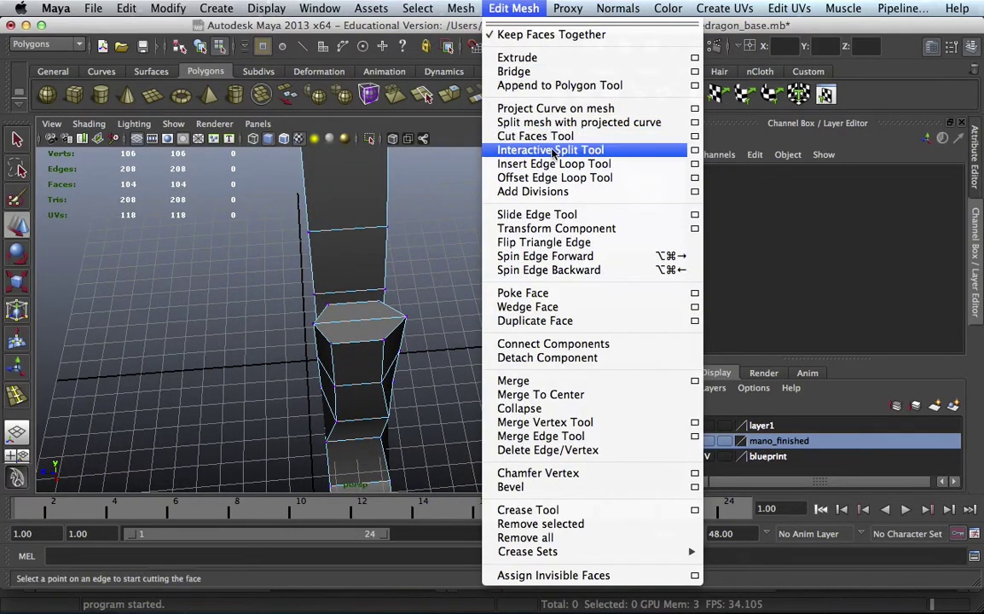
- Insert two edge loops around the finger column
left_click(546, 160)
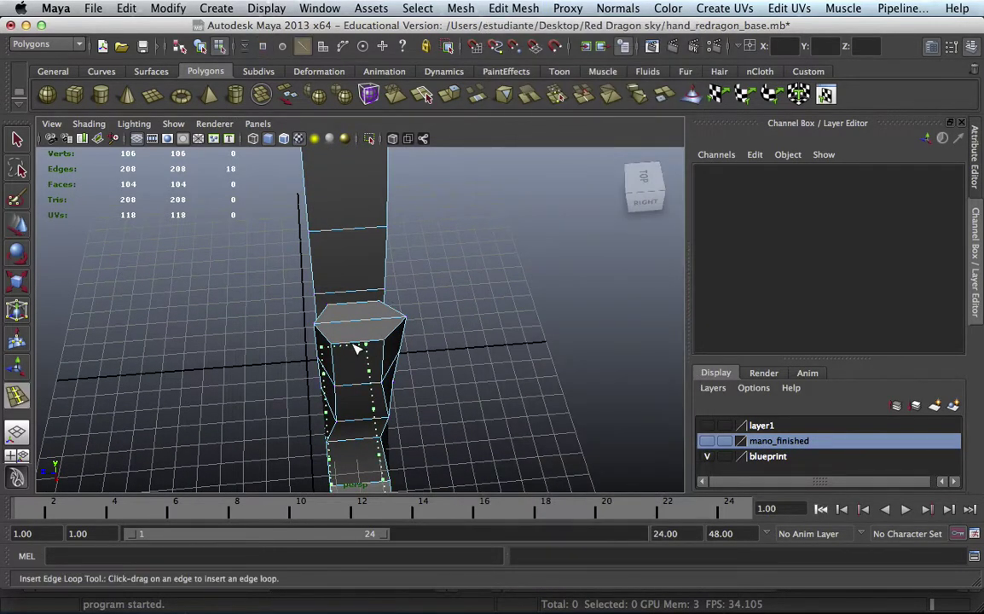
left_click(357, 348)
mouse_move(386, 347)
left_mouse_down("alt")
mouse_move(455, 294)
mouse_move(403, 318)
mouse_move(395, 351)
mouse_move(363, 245)
mouse_move(354, 261)
left_mouse_up("alt")
left_click(404, 314)
- Move the three vertices at the column's top corner
right_click_drag(357, 294, 290, 287)
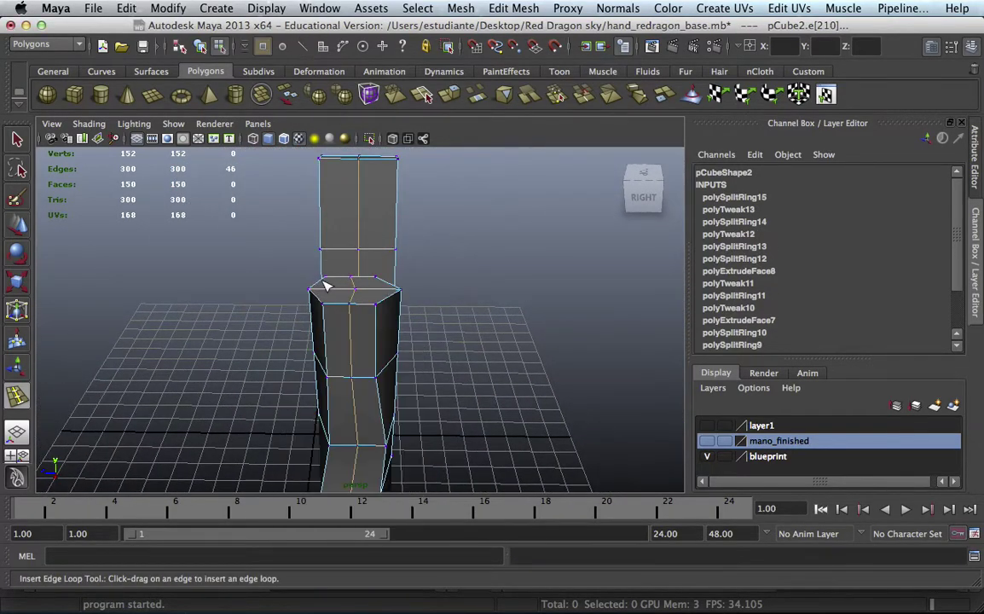
left_click_drag(325, 285, 302, 277, "alt")
left_click_drag(331, 314, 328, 310)
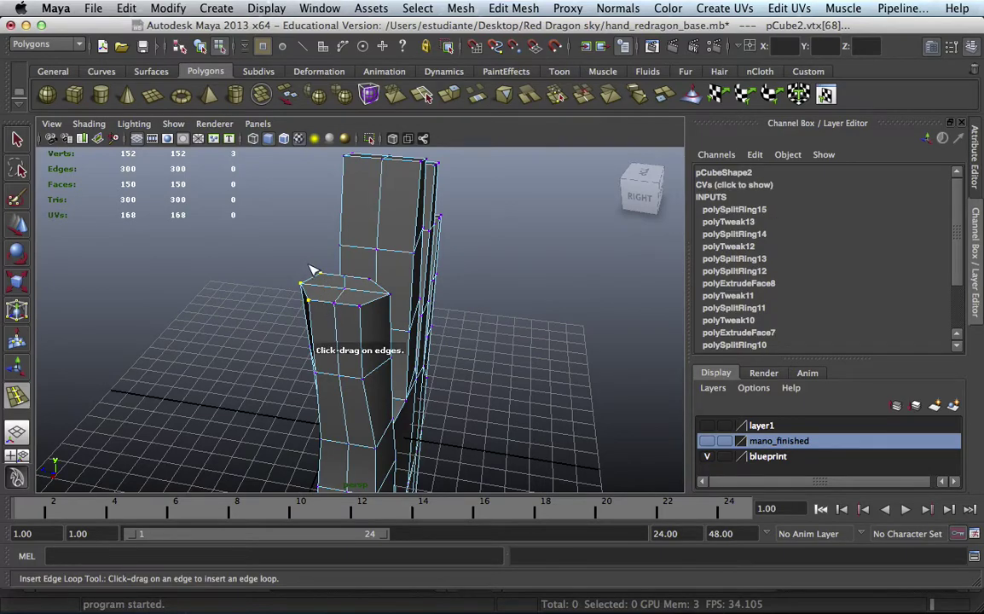
key("w")
mouse_move(264, 280)
left_mouse_down()
mouse_move(286, 249)
mouse_move(397, 212)
left_mouse_up()
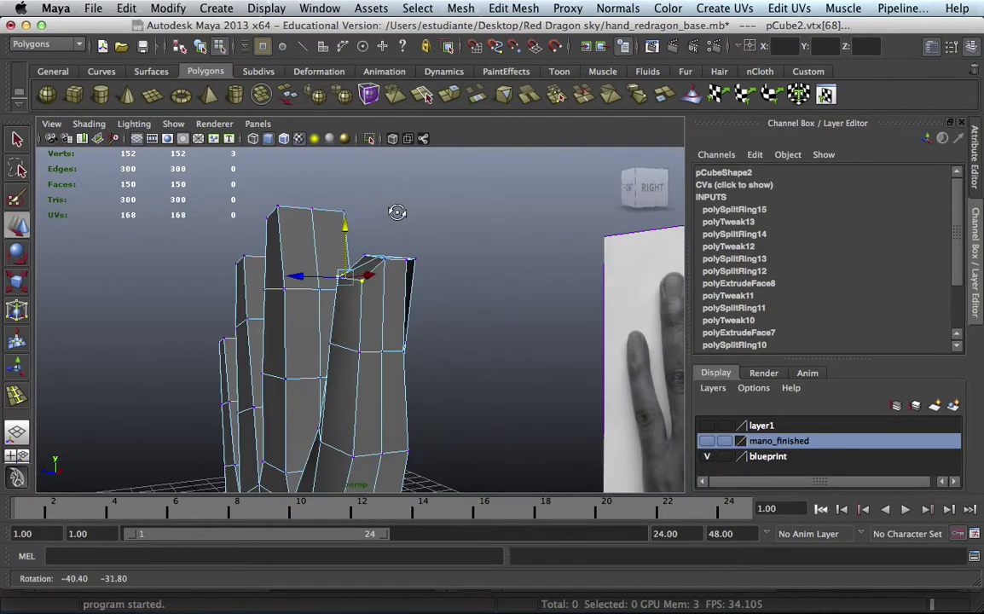
left_click(397, 212)
- Nudge individual finger-top vertices into place
left_click(338, 278)
mouse_move(338, 278)
left_mouse_down("alt")
mouse_move(375, 235)
mouse_move(379, 267)
left_mouse_up("alt")
left_click(379, 267)
mouse_move(379, 215)
left_mouse_down()
mouse_move(440, 223)
mouse_move(441, 209)
left_mouse_up()
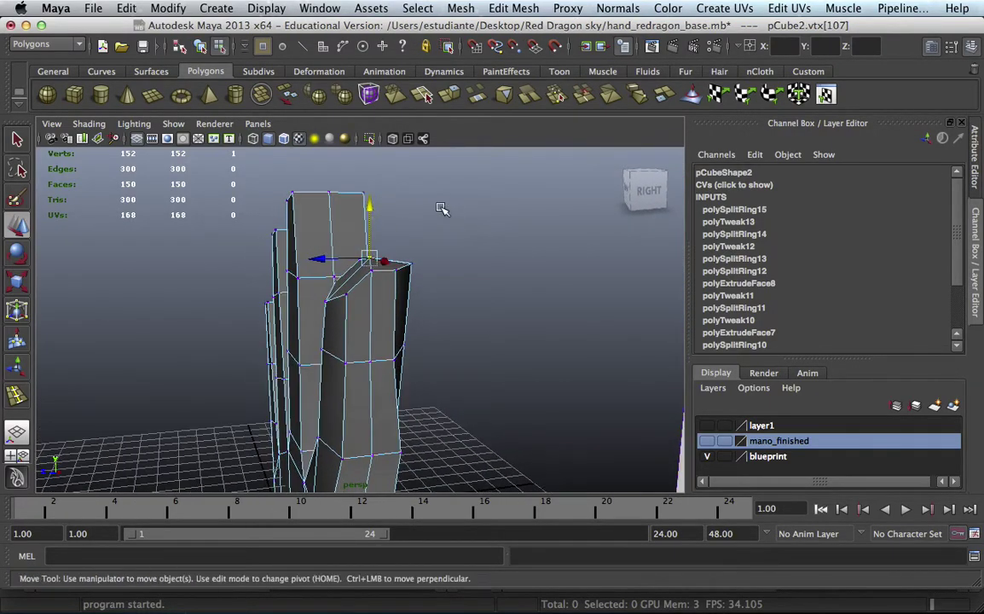
left_click(386, 291, "shift")
mouse_move(386, 290)
left_mouse_down("alt")
mouse_move(396, 243)
mouse_move(401, 256)
mouse_move(365, 296)
left_mouse_up("alt")
left_click(450, 256)
left_click(394, 295)
left_click(454, 215)
- Try a soft-selection move on the fingertip vertex, then undo it
mouse_move(455, 215)
left_mouse_down("alt")
mouse_move(403, 277)
mouse_move(406, 298)
left_mouse_up("alt")
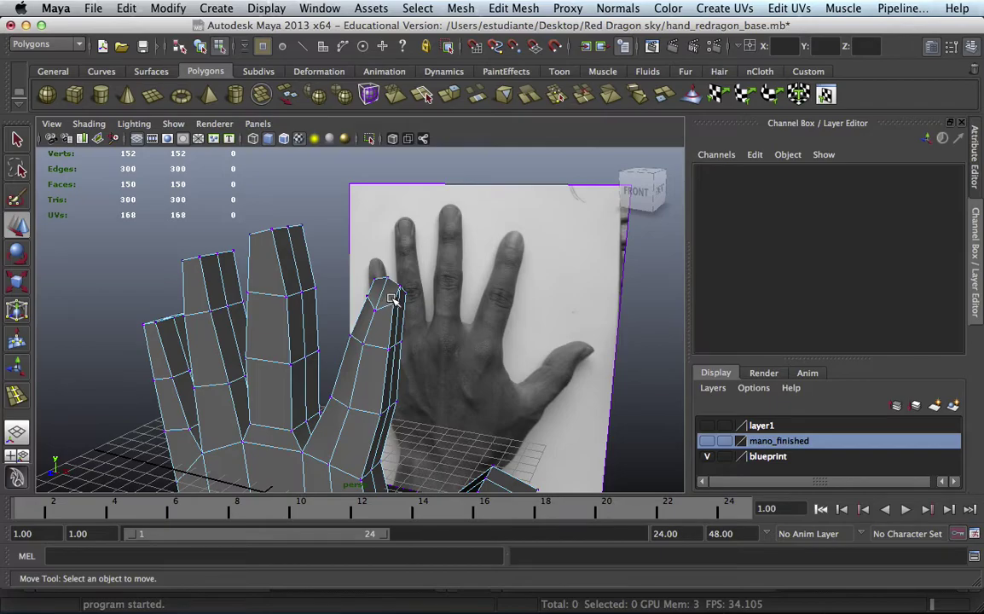
mouse_move(384, 249)
left_mouse_down("alt")
mouse_move(347, 287)
mouse_move(287, 287)
mouse_move(273, 271)
mouse_move(313, 308)
left_mouse_up("alt")
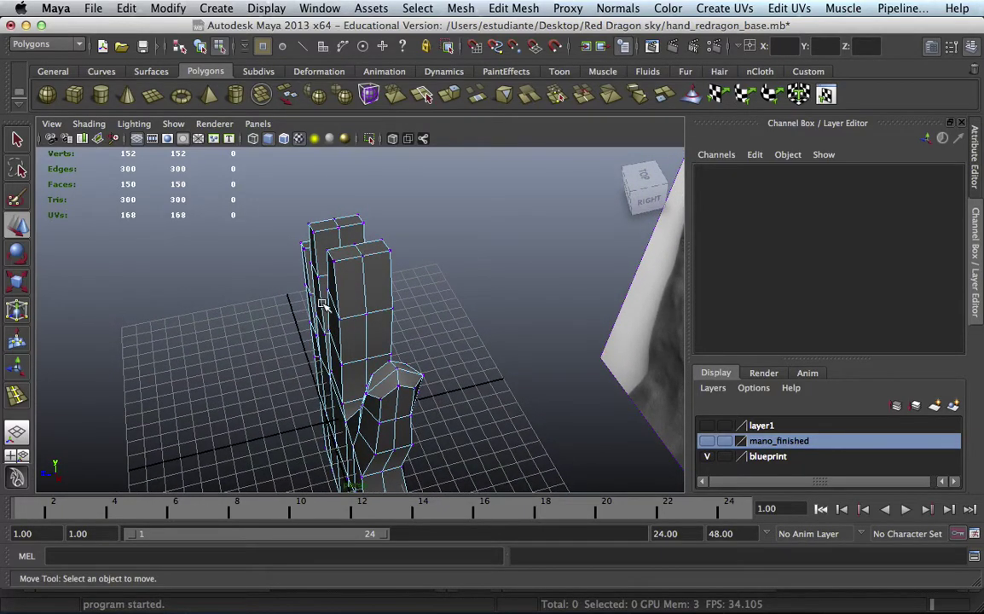
left_click_drag(369, 340, 380, 333, "alt")
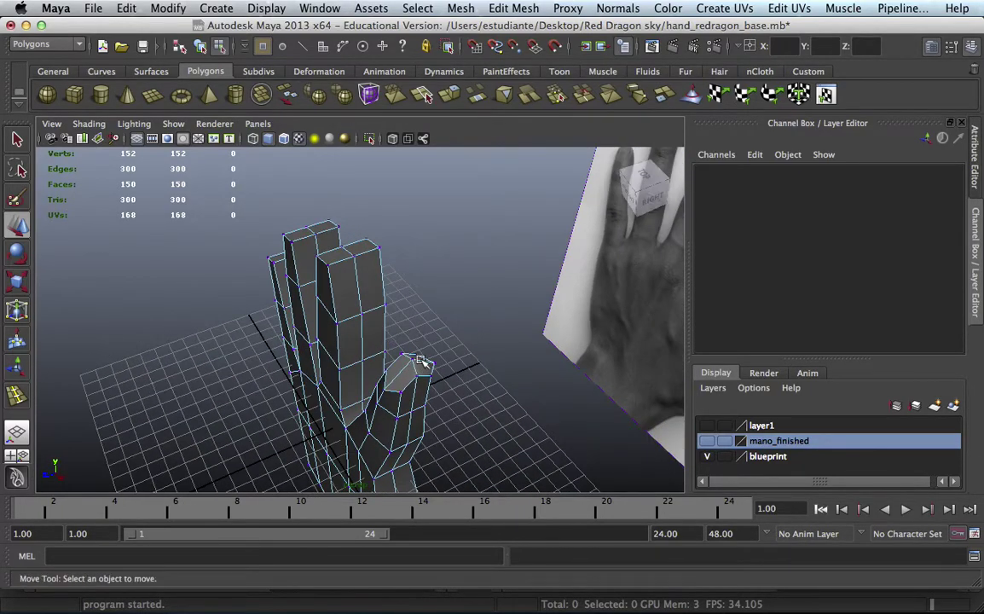
left_click(418, 356)
key("b")
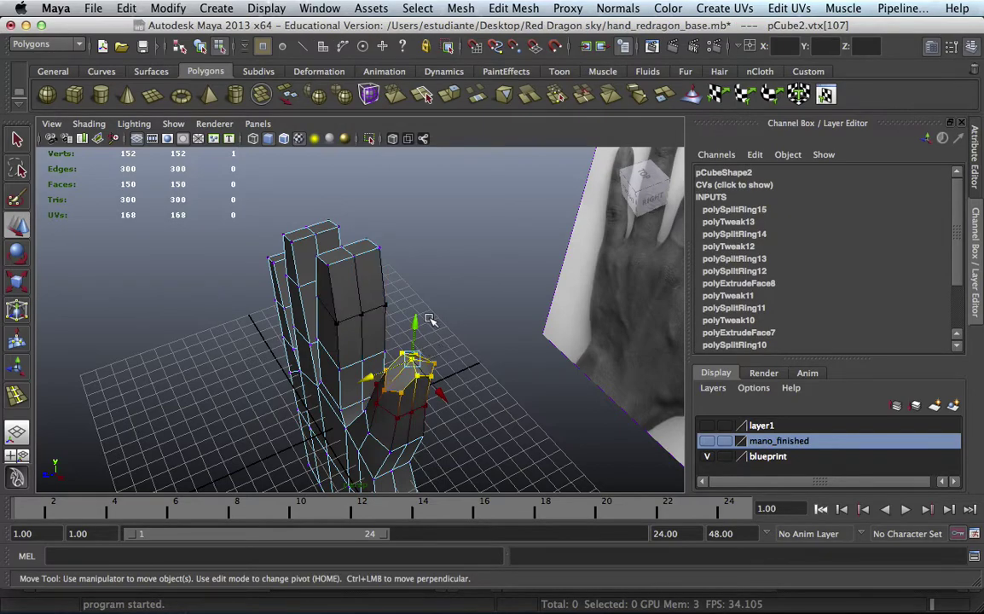
left_click_drag(432, 321, 411, 325)
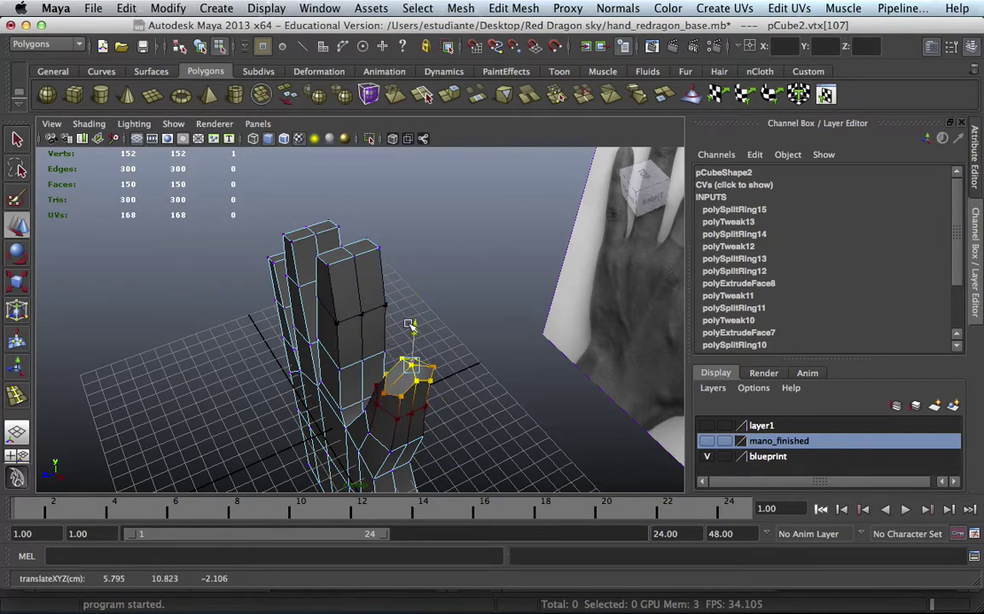
key("ctrl+z")
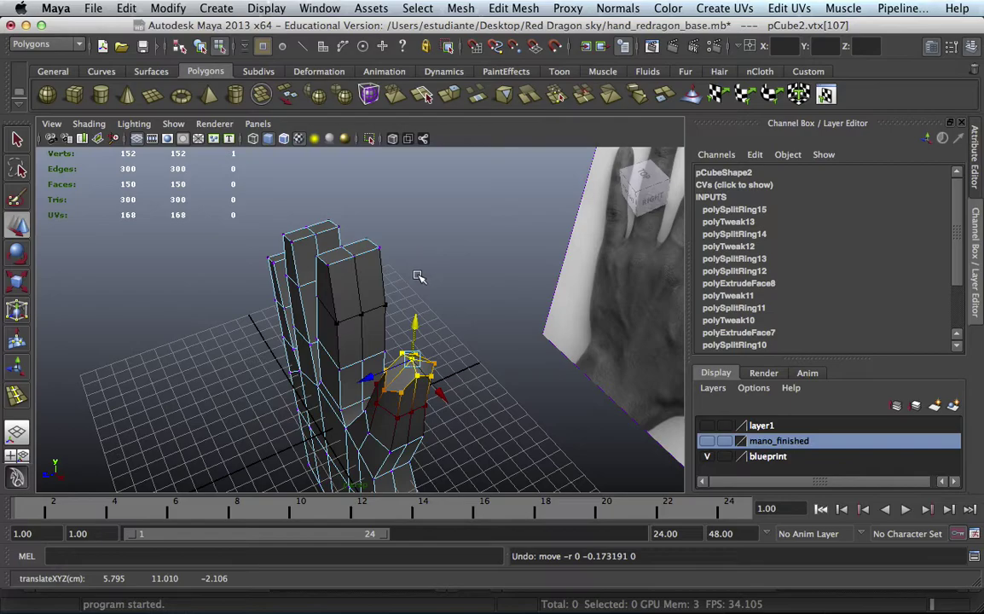
mouse_move(362, 214)
left_mouse_down("alt")
mouse_move(380, 291)
mouse_move(427, 324)
mouse_move(407, 291)
left_mouse_up("alt")
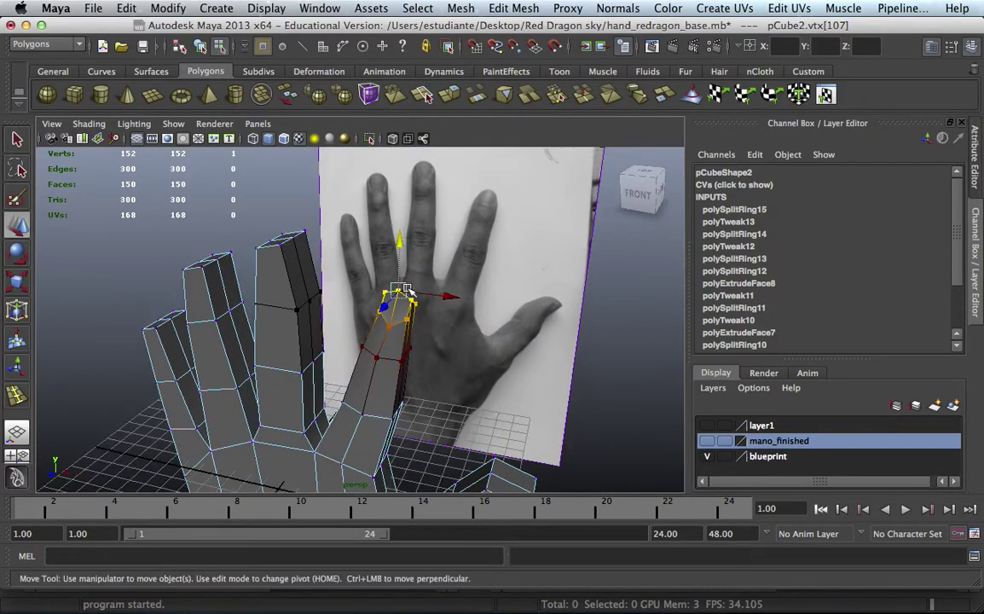
left_click(351, 249)
mouse_move(377, 250)
left_mouse_down("alt")
mouse_move(386, 263)
mouse_move(311, 258)
mouse_move(439, 257)
mouse_move(334, 272)
mouse_move(293, 262)
mouse_move(300, 245)
mouse_move(316, 247)
mouse_move(351, 220)
mouse_move(384, 220)
mouse_move(416, 244)
left_mouse_up("alt")
- Scale pairs of finger vertices along X to match the reference finger width
scroll(385, 292, "up", 3)
left_click(316, 402)
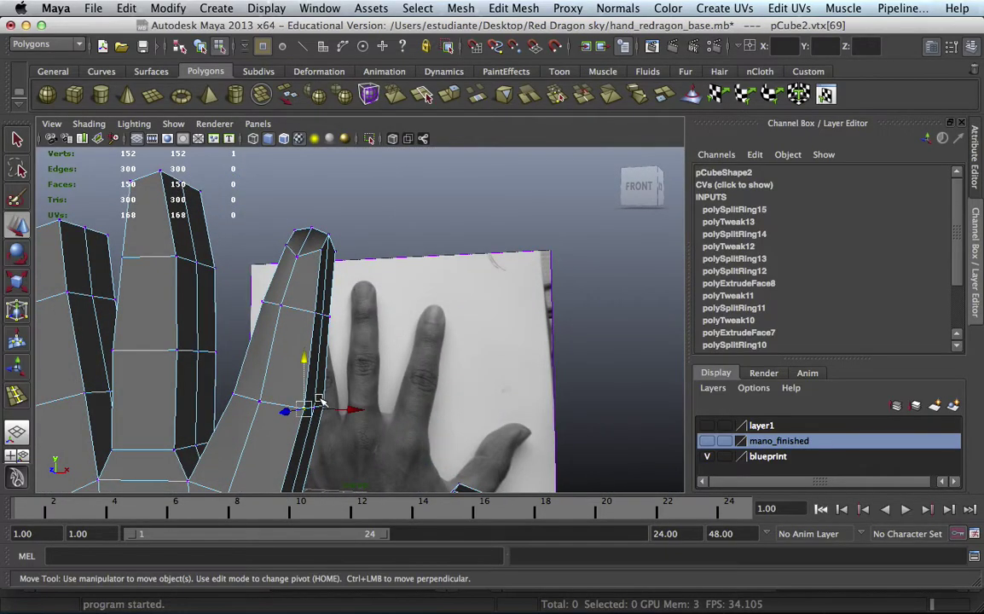
scroll(361, 377, "up", 3)
left_click(243, 389, "shift")
left_click_drag(324, 384, 272, 400, "alt")
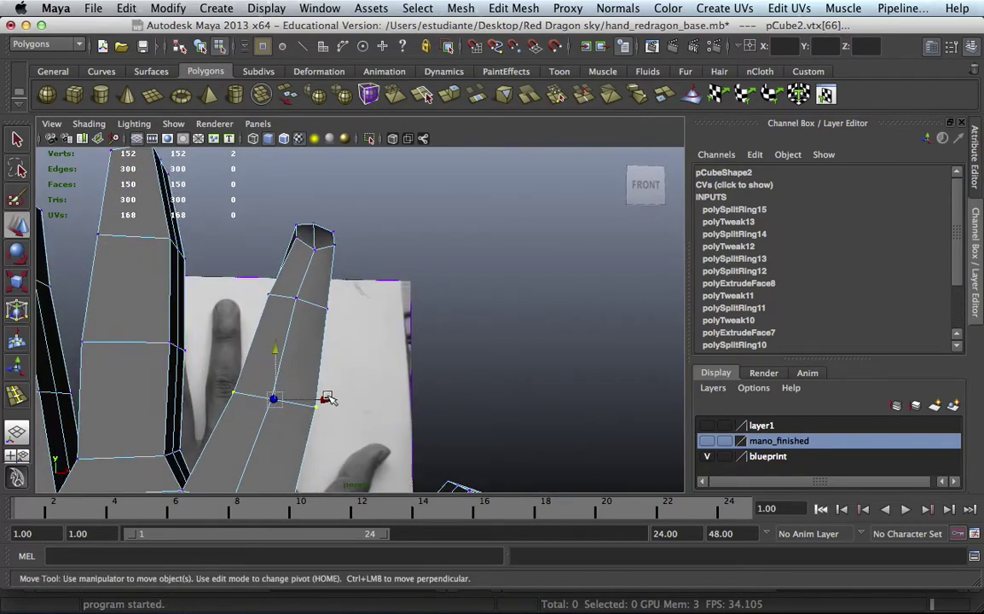
key("ctrl+z")
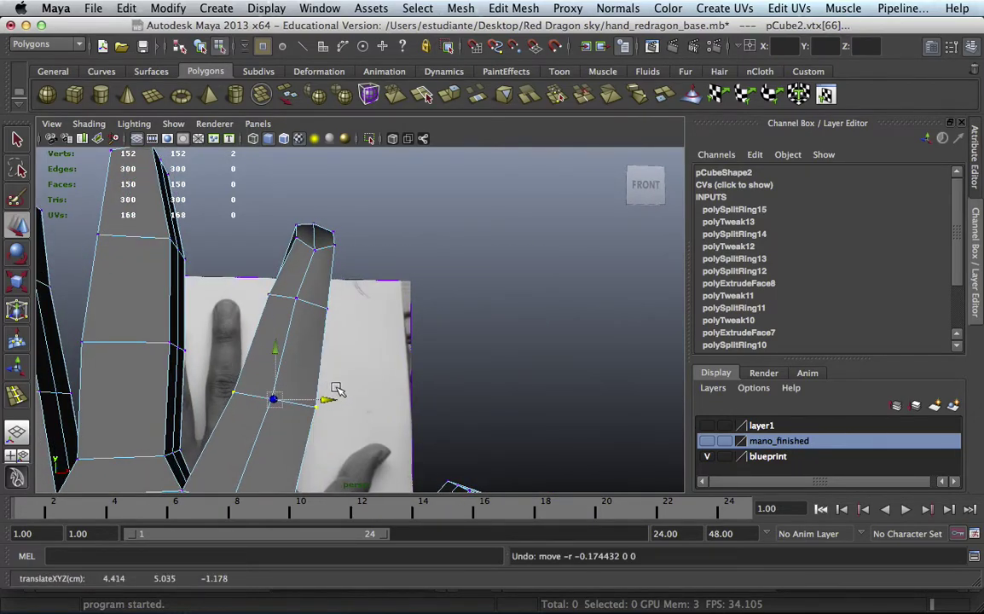
key("r")
left_click_drag(220, 401, 230, 404)
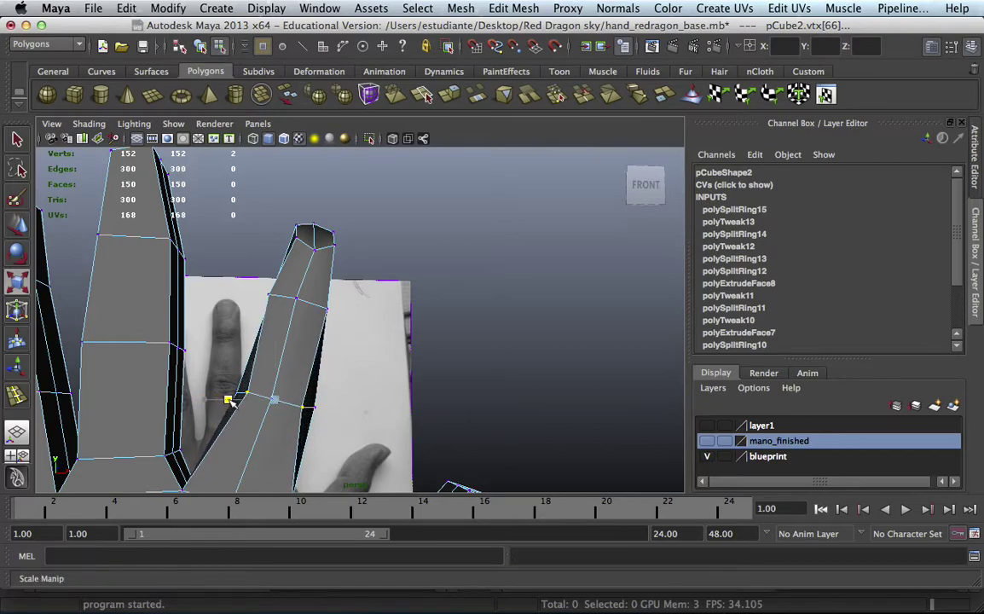
left_click(268, 291)
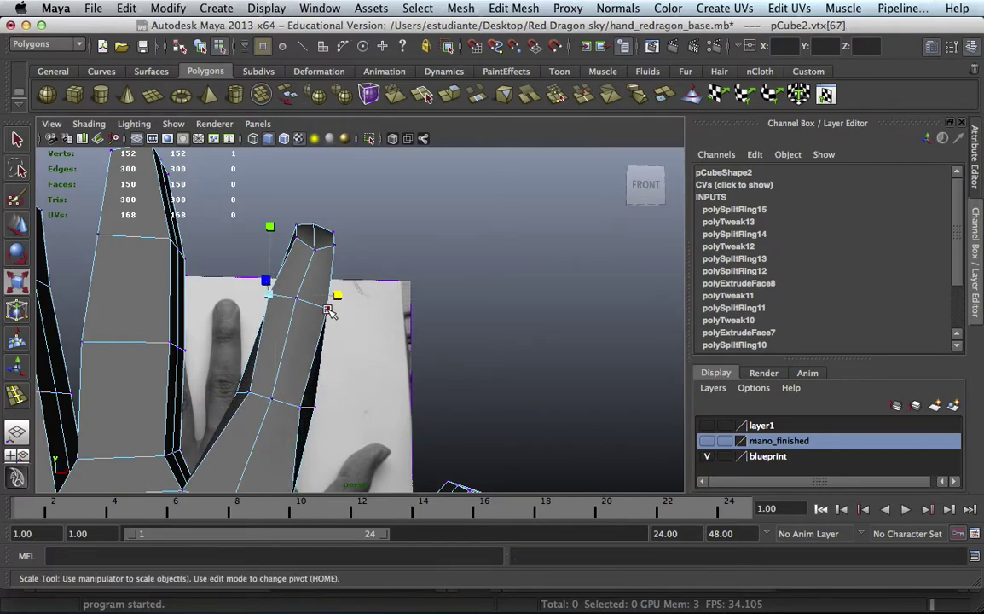
left_click(329, 307, "shift")
left_click_drag(230, 298, 261, 304)
left_click(390, 253)
mouse_move(391, 248)
left_mouse_down("alt")
mouse_move(285, 267)
mouse_move(312, 237)
left_mouse_up("alt")
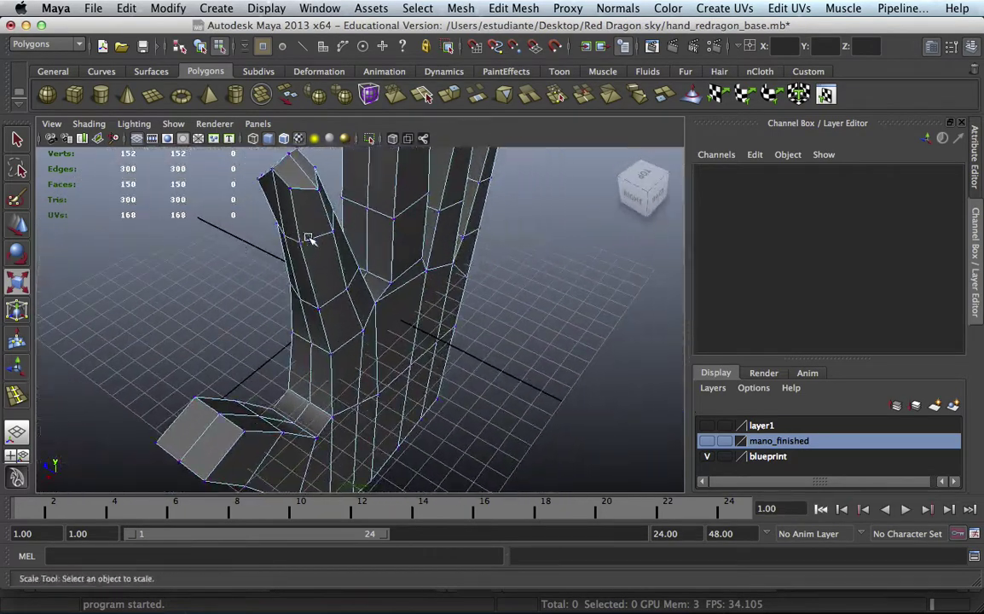
- Narrow the finger further by scaling two vertices near its base
double_click(691, 94)
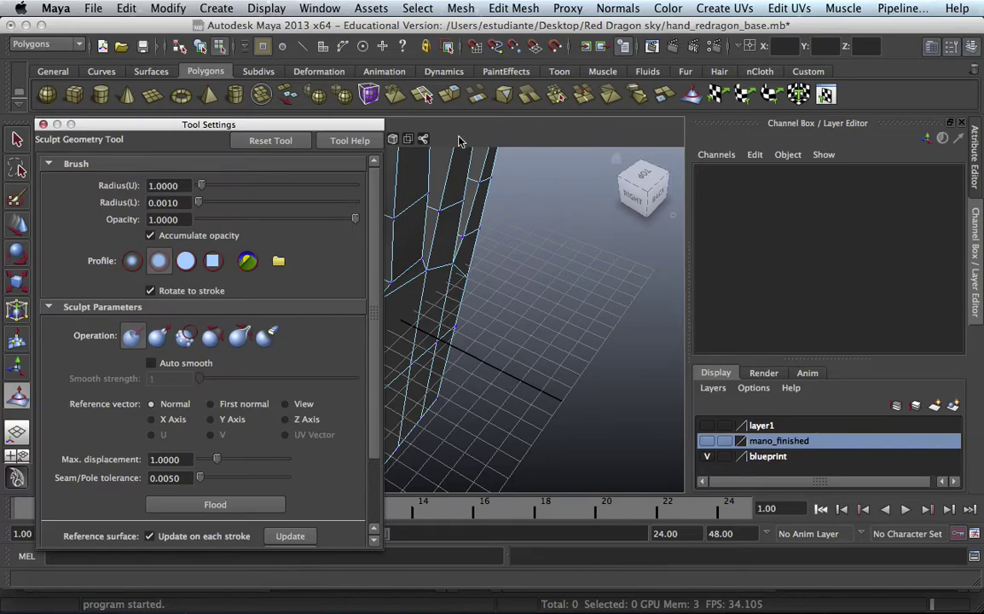
left_click(43, 124)
mouse_move(259, 264)
left_mouse_down("alt")
mouse_move(342, 262)
mouse_move(313, 286)
left_mouse_up("alt")
key("q")
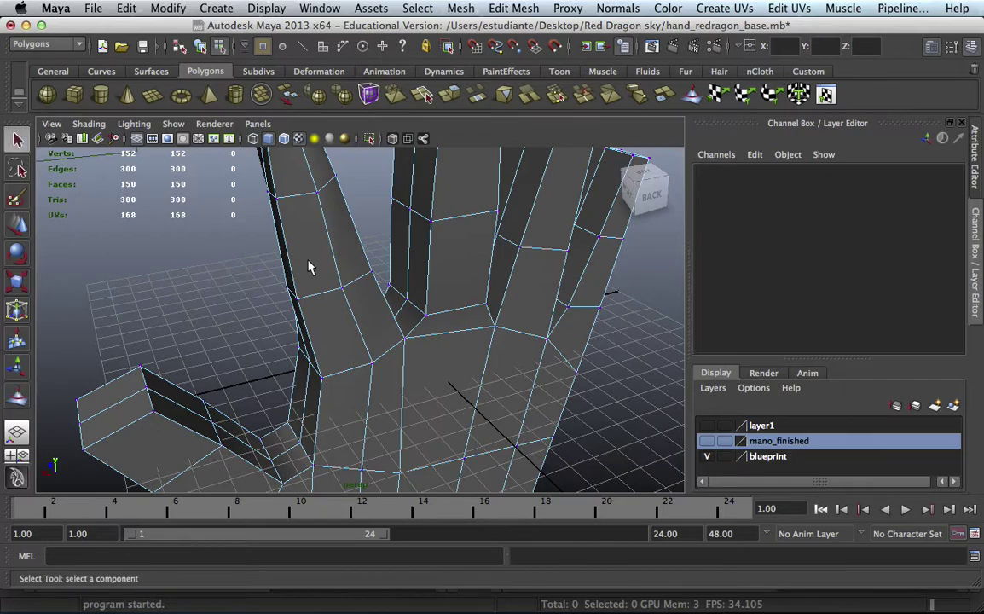
left_click(298, 301)
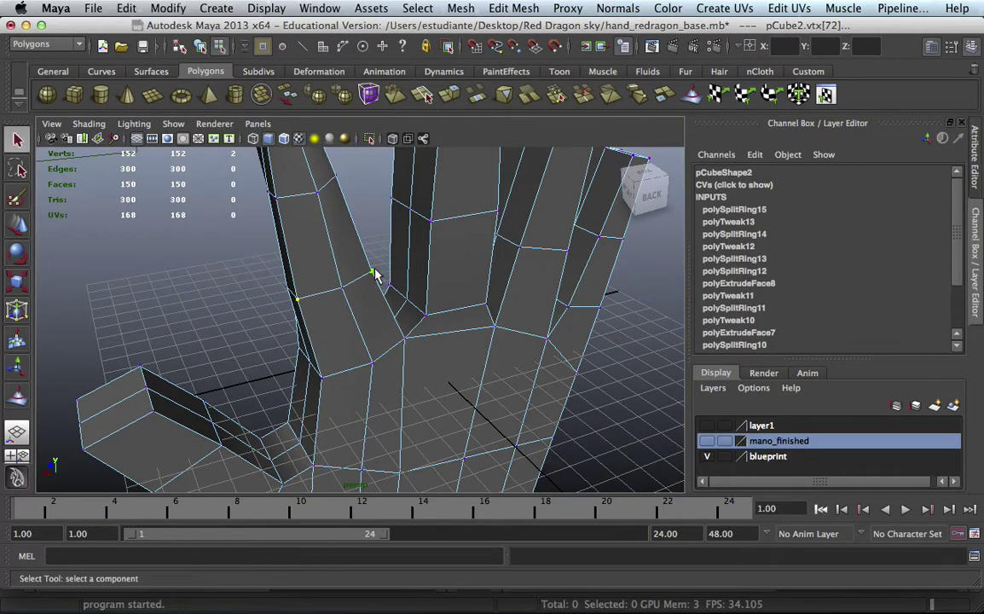
key("r")
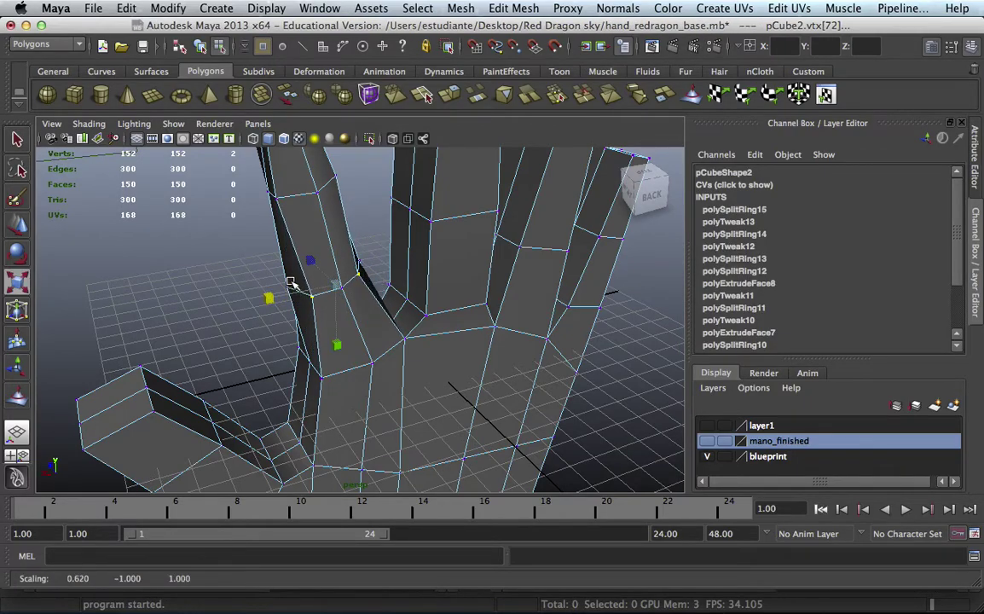
left_click_drag(267, 299, 291, 275, "alt")
left_click(291, 276)
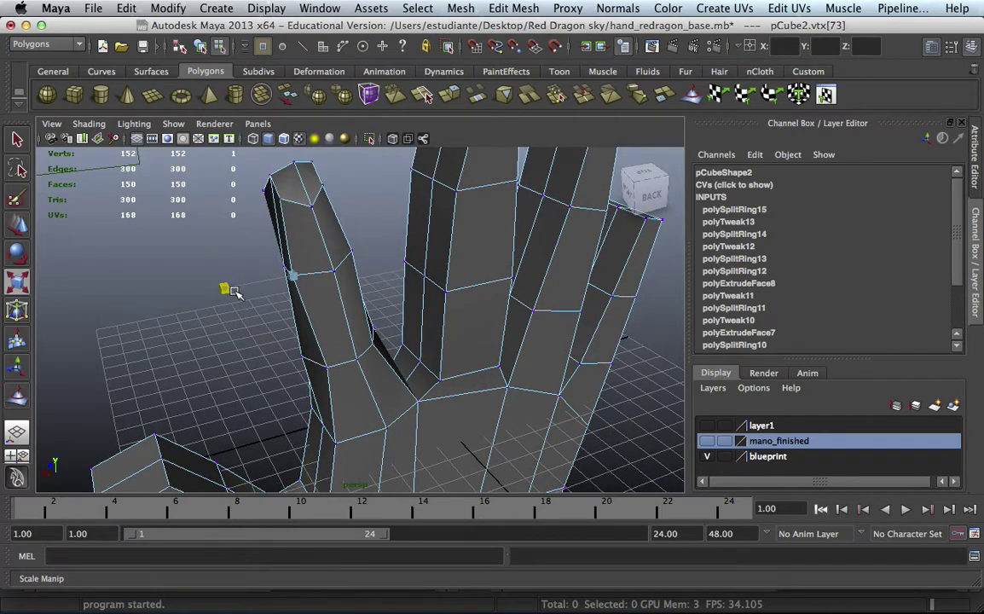
mouse_move(250, 286)
left_mouse_down("alt")
mouse_move(308, 285)
mouse_move(385, 264)
left_mouse_up("alt")
left_click(388, 265, "shift")
left_click_drag(286, 276, 309, 275)
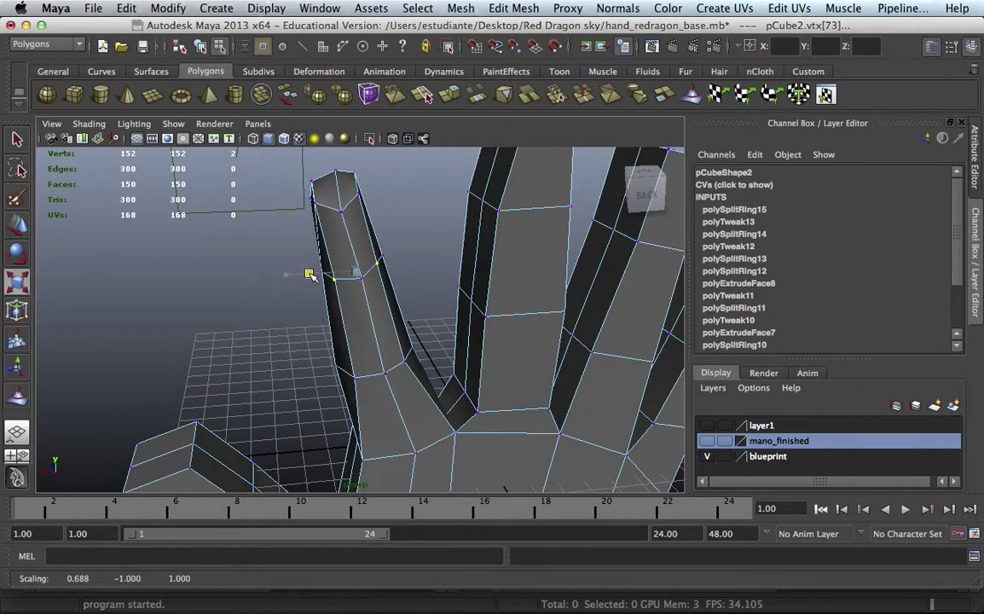
left_click(269, 326)
- Check the vertices at the finger base and fingertip from a side view
mouse_move(350, 341)
left_mouse_down("alt")
mouse_move(308, 237)
mouse_move(330, 390)
left_mouse_up("alt")
left_click(324, 383)
left_click(418, 355, "shift")
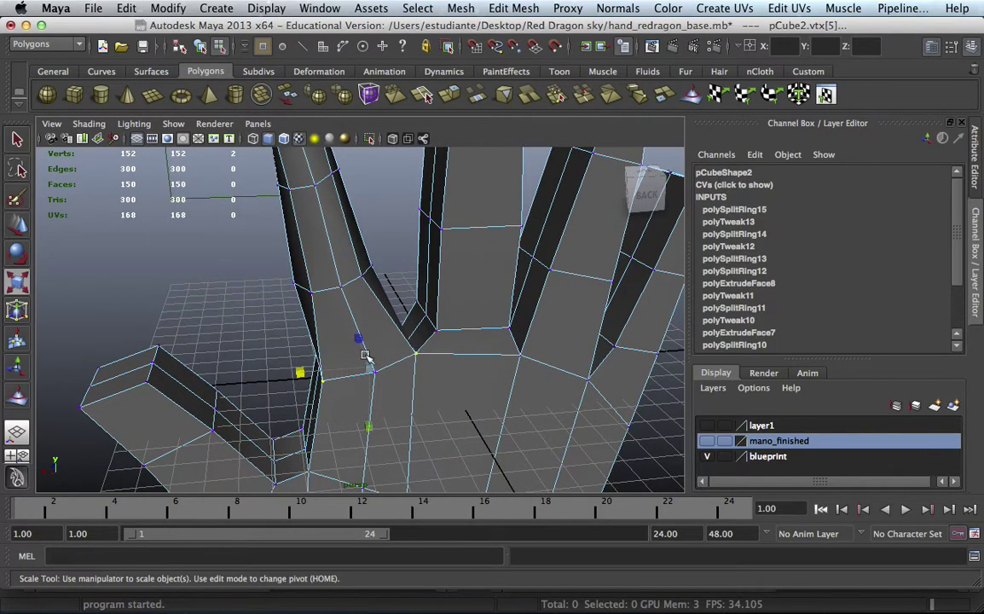
left_click(365, 286)
mouse_move(365, 286)
left_mouse_down("alt")
mouse_move(248, 310)
mouse_move(416, 296)
mouse_move(488, 334)
mouse_move(395, 301)
mouse_move(413, 261)
mouse_move(368, 254)
mouse_move(401, 219)
left_mouse_up("alt")
key("r")
left_click(401, 226)
key("w")
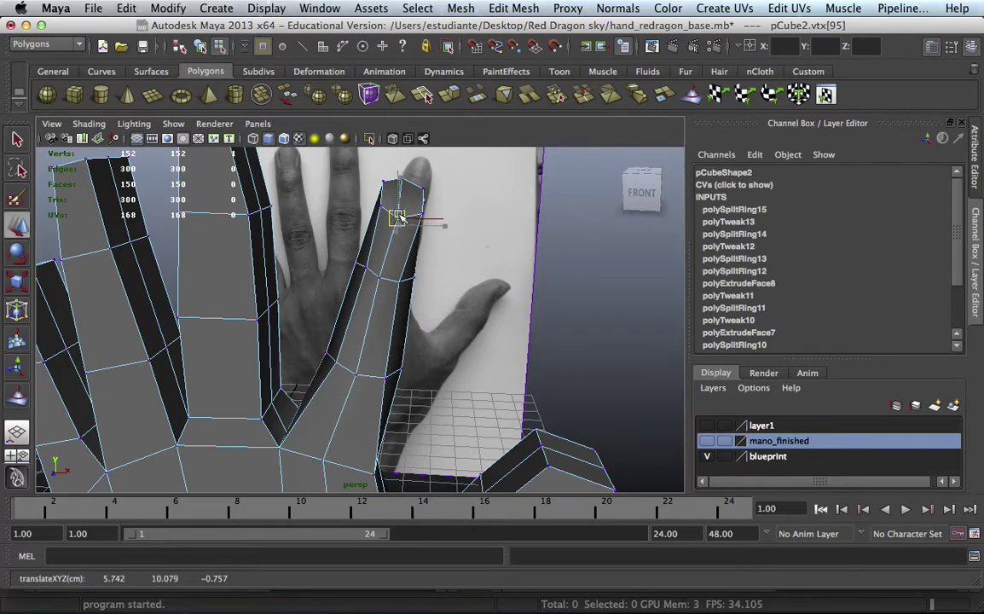
left_click(401, 214)
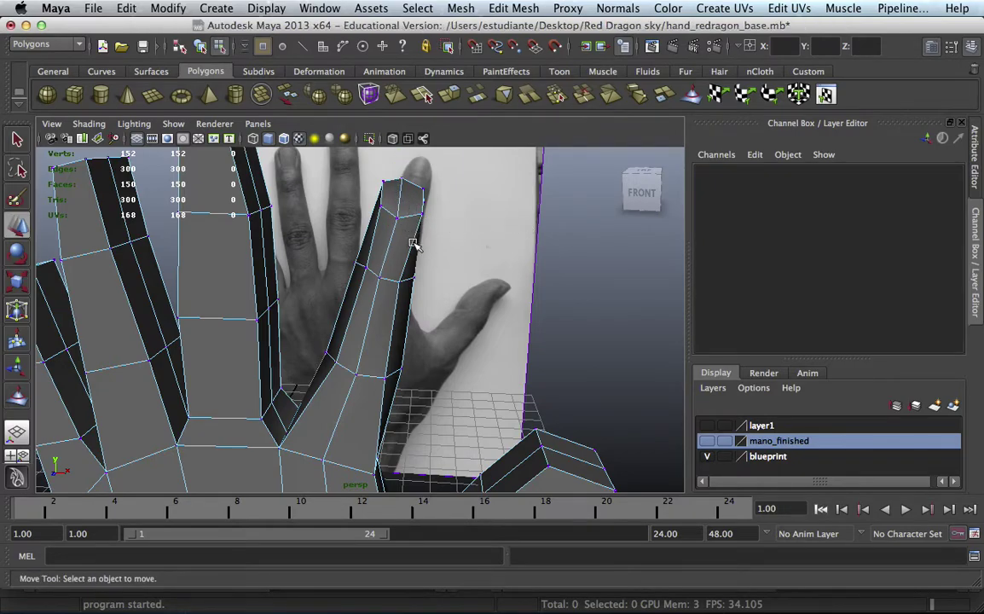
- Turn on smooth mesh preview with 3 and orbit around the smoothed hand
key("3")
mouse_move(455, 213)
left_mouse_down("alt")
mouse_move(402, 277)
mouse_move(366, 262)
mouse_move(373, 243)
mouse_move(312, 231)
left_mouse_up("alt")
mouse_move(333, 320)
left_mouse_down("alt")
mouse_move(303, 279)
mouse_move(287, 278)
mouse_move(365, 220)
left_mouse_up("alt")
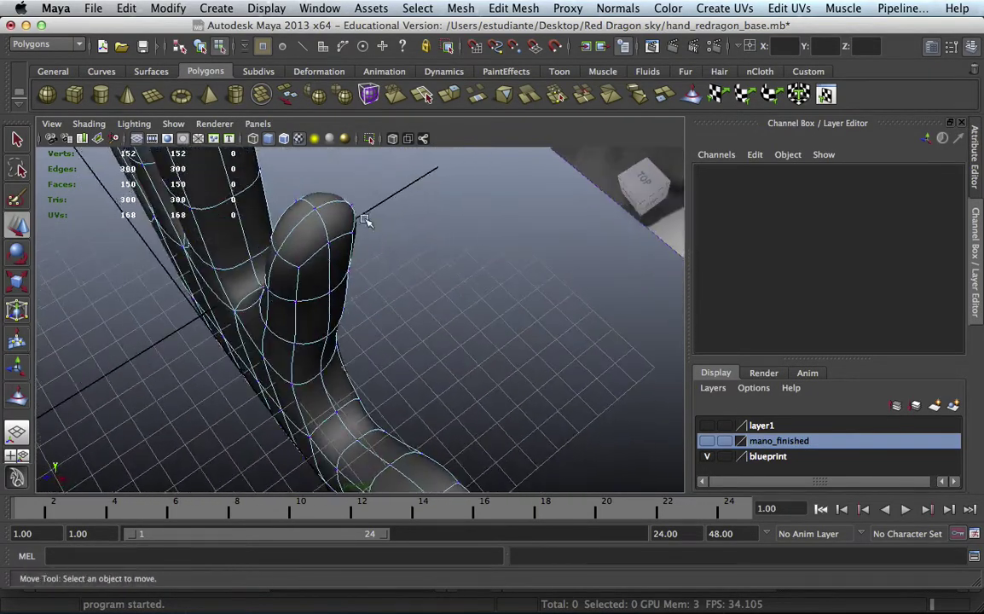
mouse_move(304, 308)
left_mouse_down("alt")
mouse_move(413, 211)
mouse_move(303, 228)
mouse_move(293, 297)
mouse_move(305, 284)
left_mouse_up("alt")
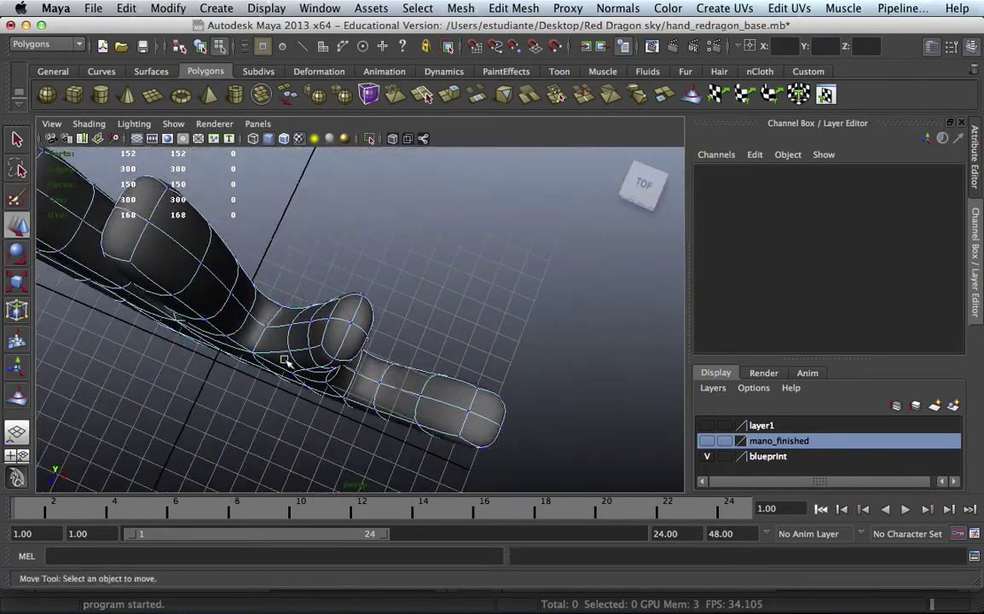
middle_click_drag(305, 283, 345, 293, "alt")
mouse_move(344, 293)
left_mouse_down("alt")
mouse_move(381, 277)
mouse_move(398, 304)
left_mouse_up("alt")
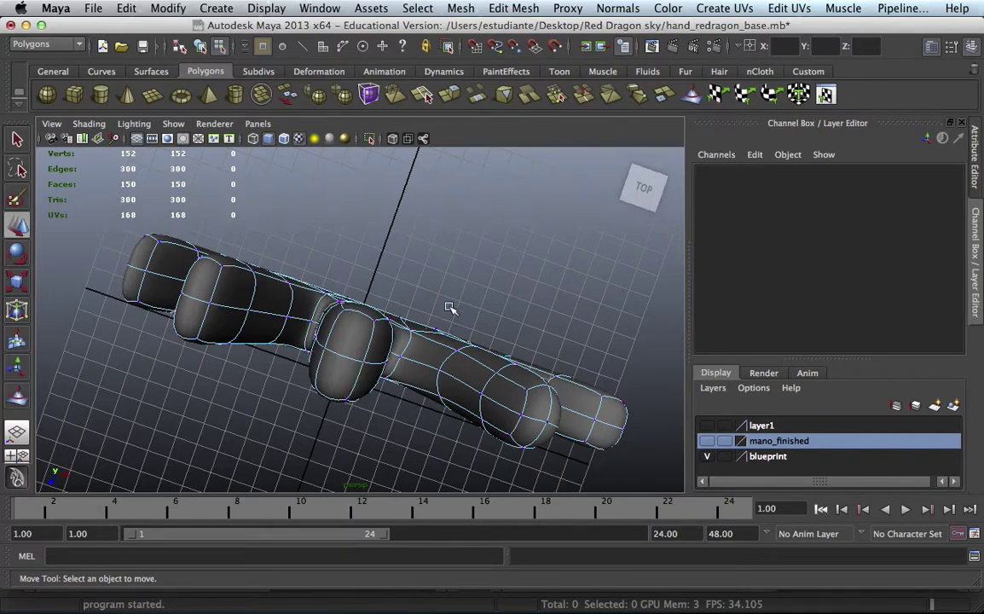
- Select the hand mesh pCube2 and assign it to a new layer, layer2
right_click_drag(429, 362, 505, 312)
mouse_move(505, 312)
left_mouse_down("alt")
mouse_move(496, 292)
mouse_move(481, 301)
left_mouse_up("alt")
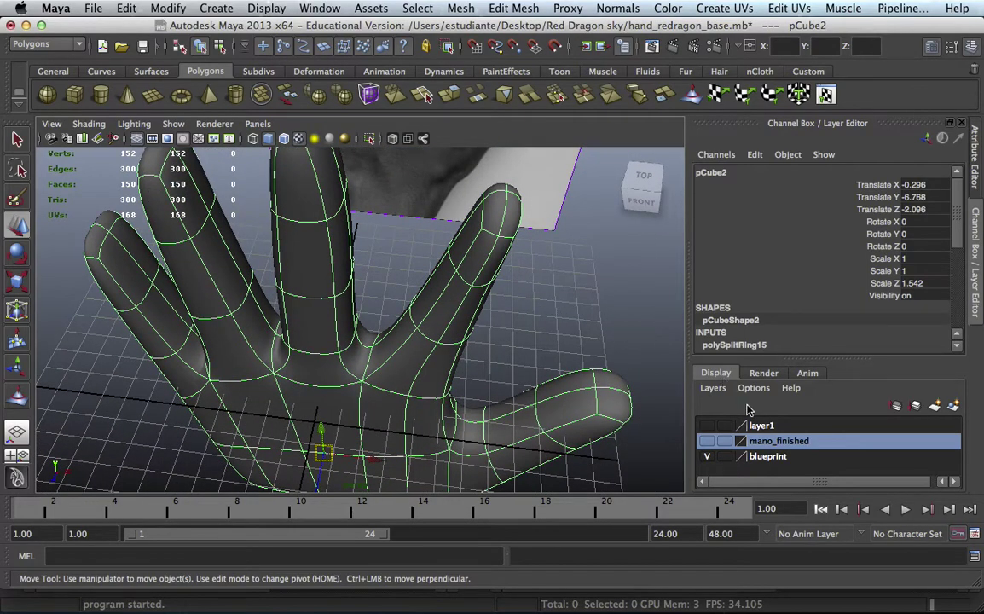
left_click(954, 406)
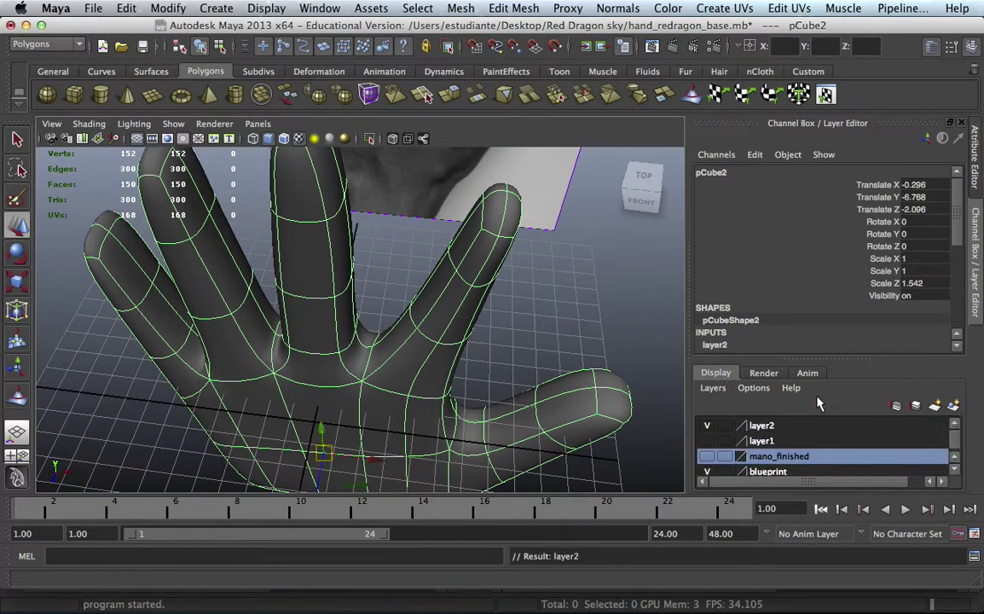
- Hide layer2, show the mano_finished layer, and orbit around the finished hand
left_click(707, 426)
left_click(706, 457)
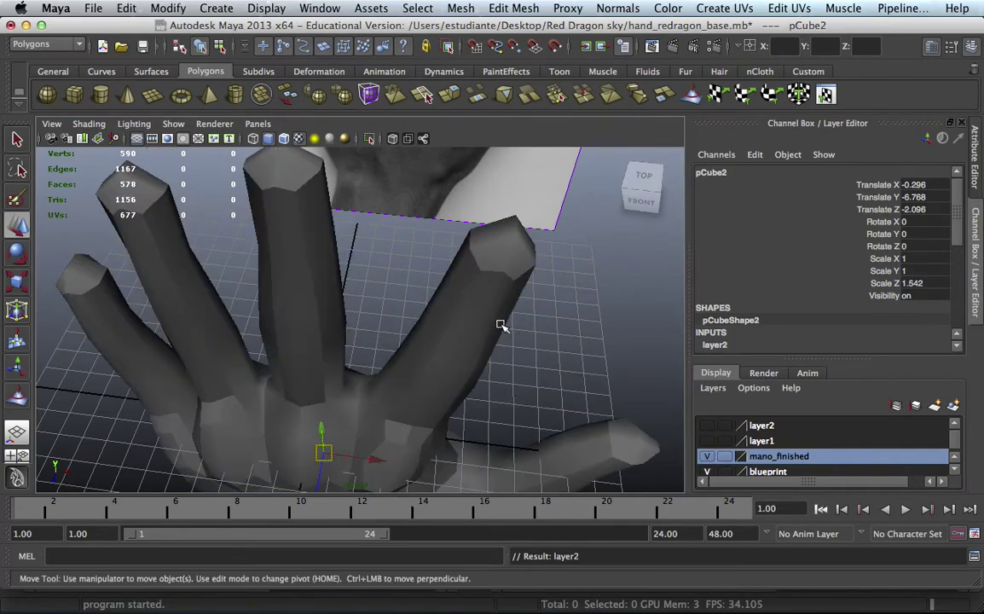
left_click_drag(500, 325, 516, 282, "alt")
right_click_drag(516, 281, 377, 341, "alt")
left_click_drag(414, 358, 408, 255, "alt")
right_click_drag(408, 255, 395, 270, "alt")
mouse_move(394, 269)
left_mouse_down("alt")
mouse_move(390, 303)
mouse_move(354, 322)
left_mouse_up("alt")
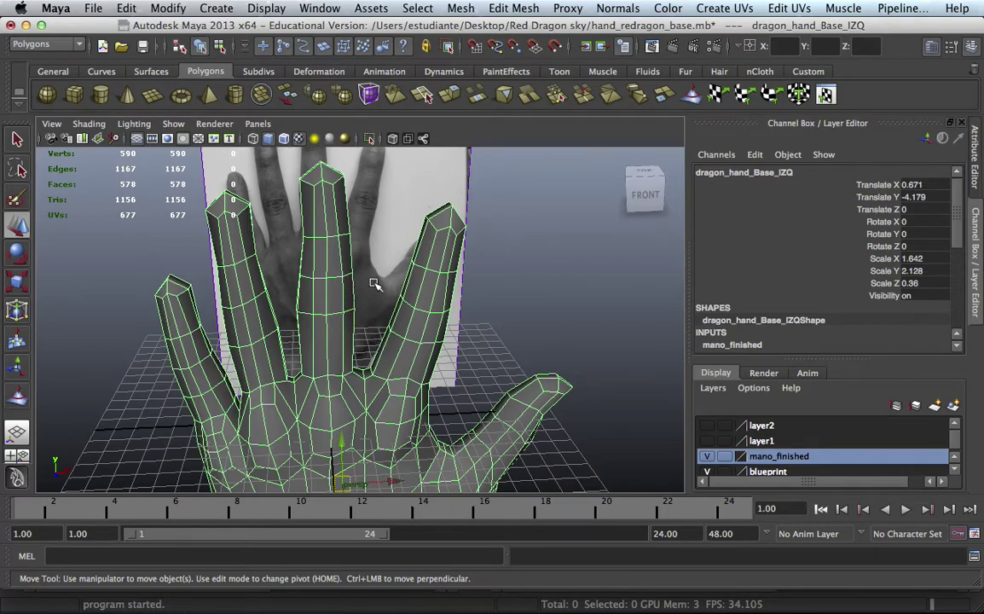
left_click_drag(372, 290, 302, 200, "alt")
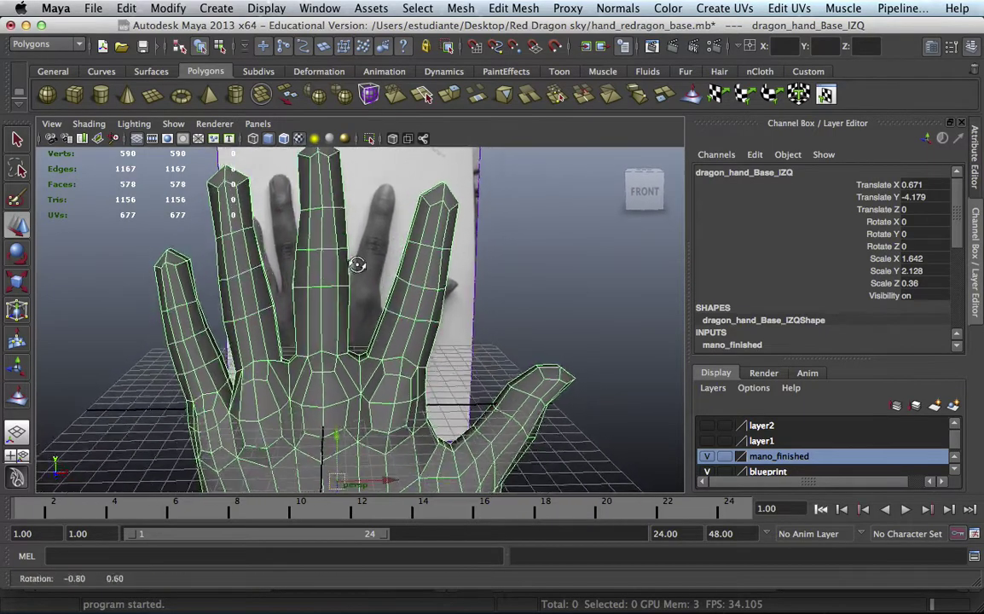
mouse_move(302, 309)
left_mouse_down("alt")
mouse_move(329, 324)
mouse_move(358, 309)
mouse_move(310, 282)
mouse_move(338, 269)
mouse_move(314, 257)
mouse_move(300, 258)
mouse_move(362, 307)
left_mouse_up("alt")
- Select the finished hand and inspect it in smooth preview (3), checking the palm and wrist
left_click(520, 187)
mouse_move(520, 187)
left_mouse_down("alt")
mouse_move(431, 184)
mouse_move(406, 232)
mouse_move(369, 255)
mouse_move(457, 292)
mouse_move(352, 245)
left_mouse_up("alt")
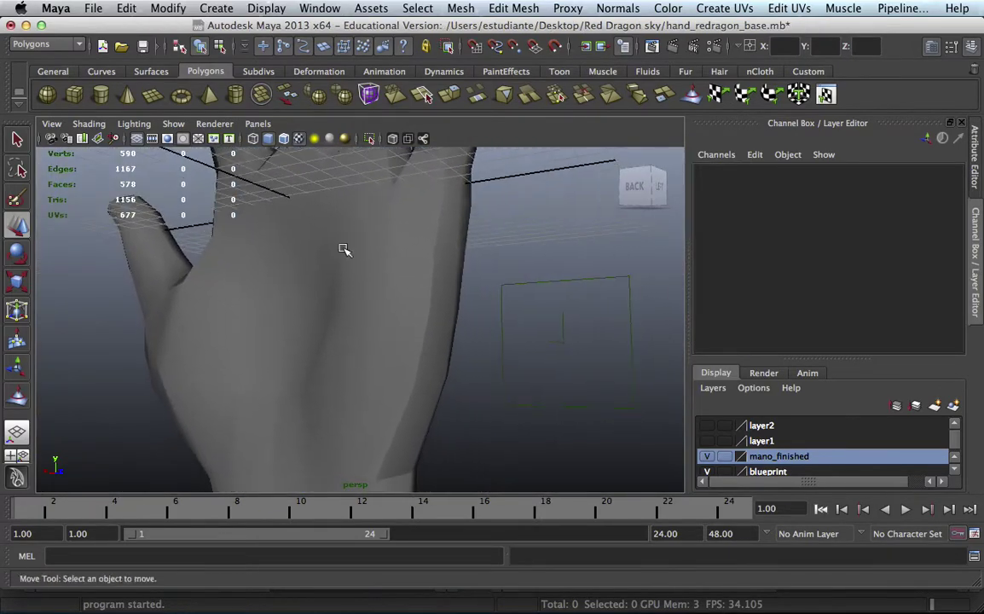
left_click_drag(332, 321, 305, 315, "alt")
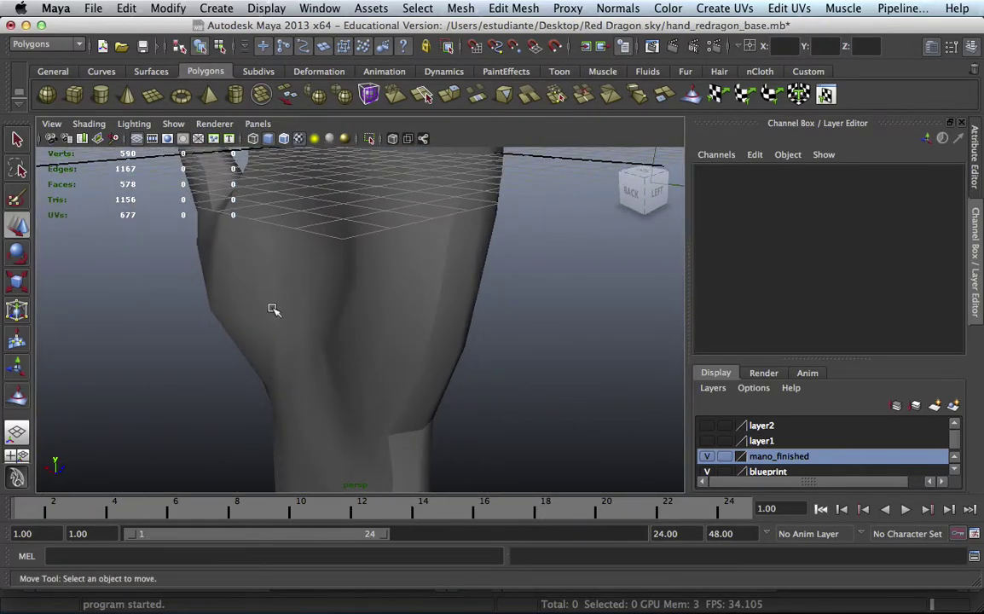
left_click(341, 298)
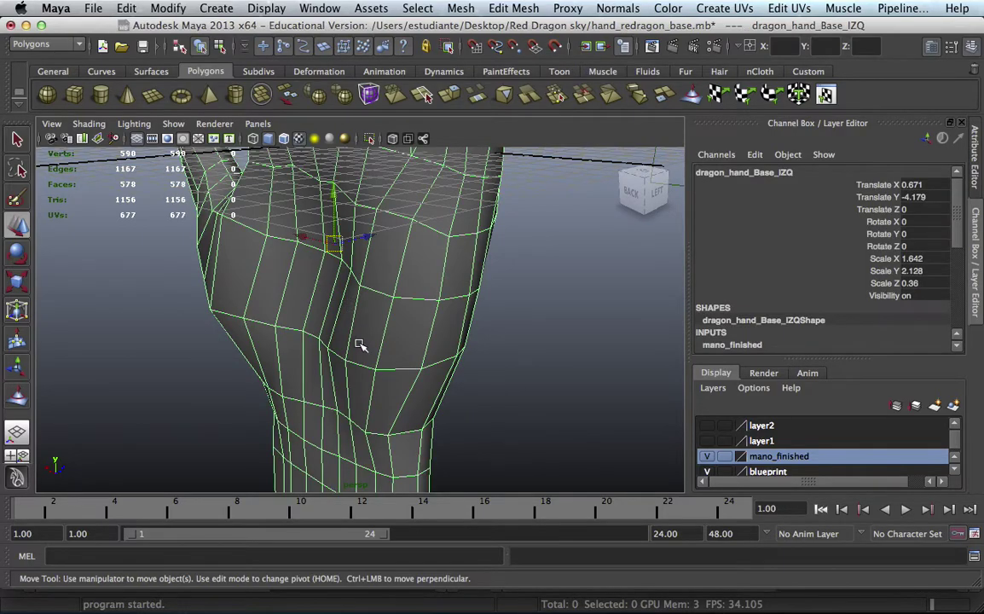
key("3")
mouse_move(339, 298)
left_mouse_down("alt")
mouse_move(459, 272)
mouse_move(409, 256)
mouse_move(368, 287)
left_mouse_up("alt")
right_click_drag(368, 286, 340, 325, "alt")
mouse_move(340, 325)
left_mouse_down("alt")
mouse_move(428, 365)
mouse_move(325, 321)
left_mouse_up("alt")
right_click_drag(325, 321, 346, 292, "alt")
mouse_move(346, 291)
left_mouse_down("alt")
mouse_move(351, 314)
mouse_move(486, 272)
left_mouse_up("alt")
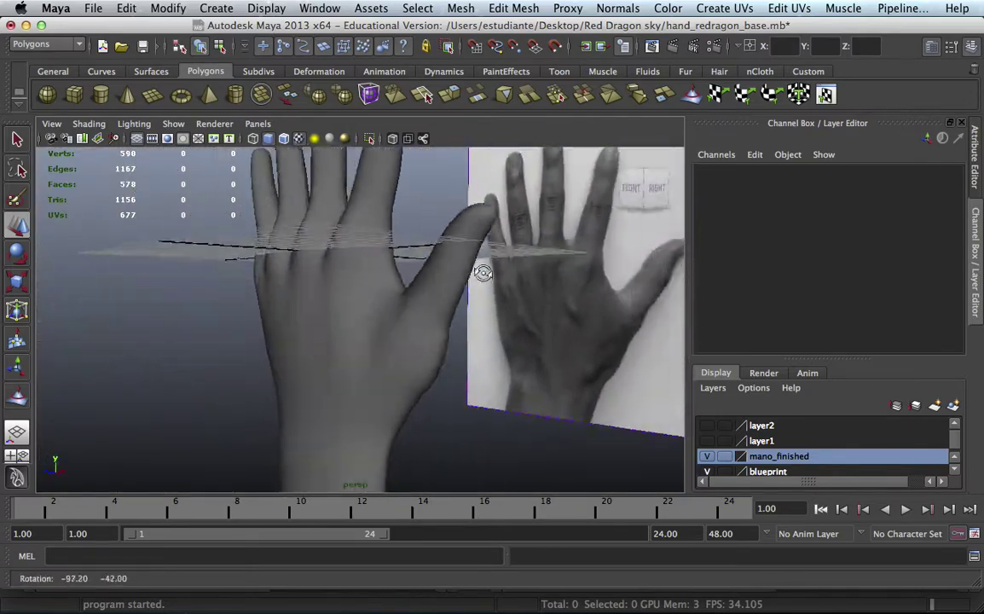
right_click_drag(486, 272, 404, 210, "alt")
right_click_drag(424, 291, 321, 293, "alt")
left_click_drag(320, 293, 334, 334, "alt")
mouse_move(335, 334)
right_mouse_down("alt")
mouse_move(380, 236)
mouse_move(408, 208)
right_mouse_up("alt")
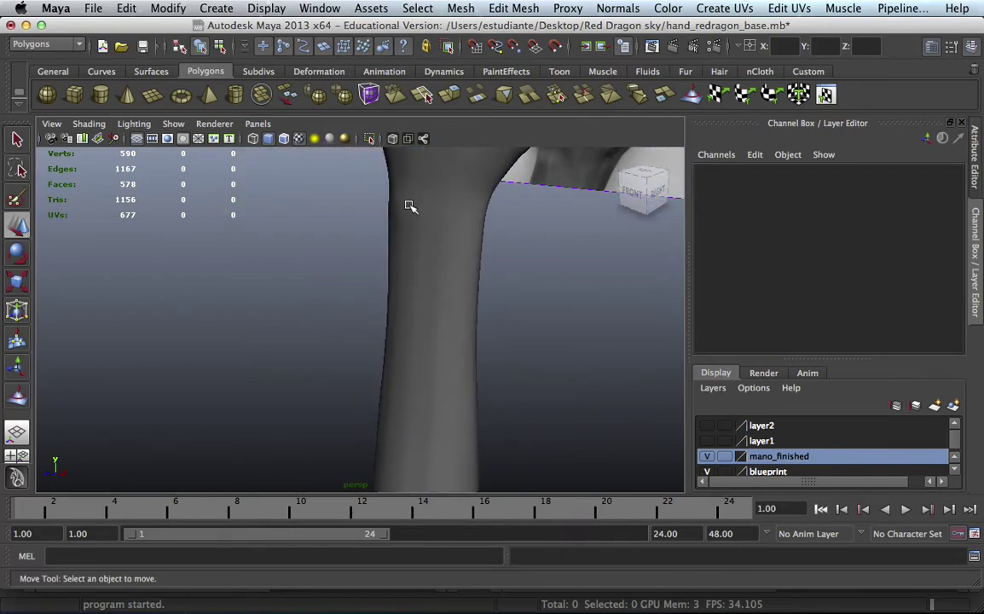
- Review the wrist and an angled view of the hand, then save hand_redragon_base.mb
left_click(412, 215)
mouse_move(414, 209)
left_mouse_down("alt")
mouse_move(407, 220)
mouse_move(436, 217)
left_mouse_up("alt")
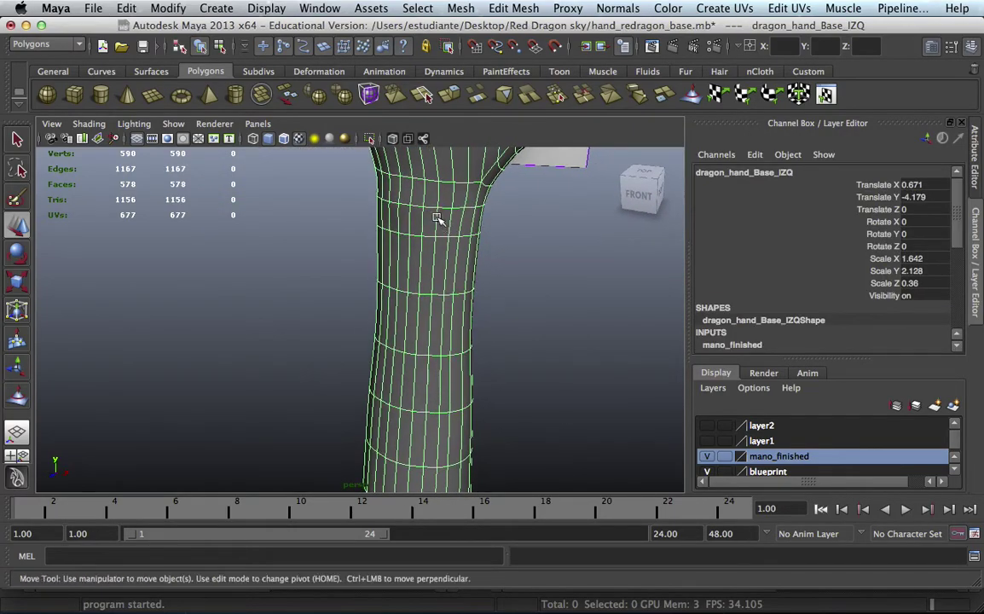
right_click_drag(410, 229, 371, 290, "alt")
mouse_move(371, 290)
left_mouse_down("alt")
mouse_move(361, 318)
mouse_move(406, 287)
mouse_move(359, 299)
left_mouse_up("alt")
left_click(361, 318)
right_click_drag(358, 299, 428, 325, "alt")
left_click(429, 325)
mouse_move(429, 325)
left_mouse_down("alt")
mouse_move(512, 333)
mouse_move(451, 356)
left_mouse_up("alt")
left_click(596, 377)
key("ctrl+s")
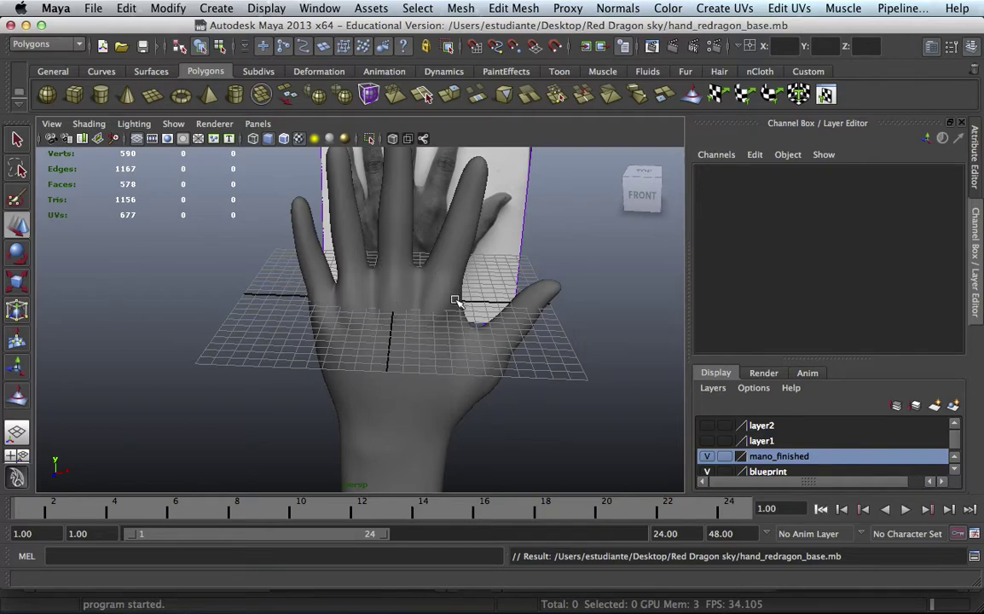
- Load the recent Circus Girl scene cuerpo2_piernas.mb, frame both heads, then switch to Mudbox
left_click(513, 8)
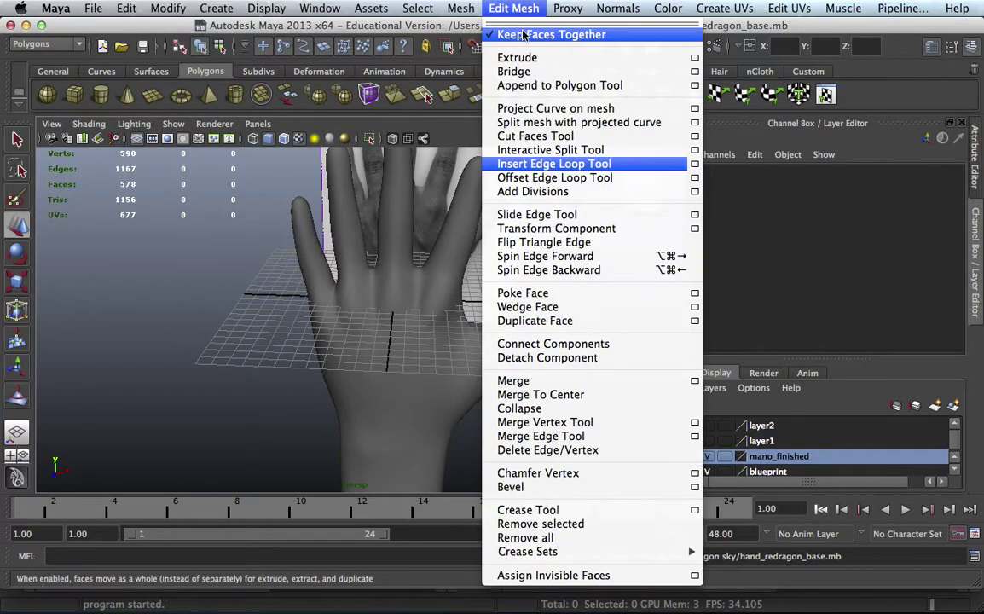
key("Escape")
left_click(93, 9)
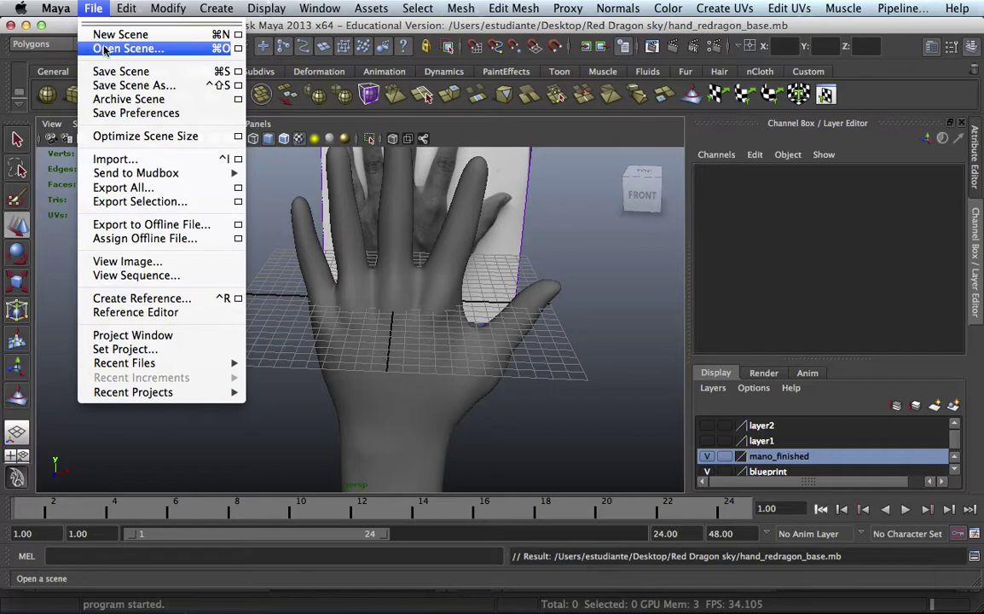
mouse_move(125, 363)
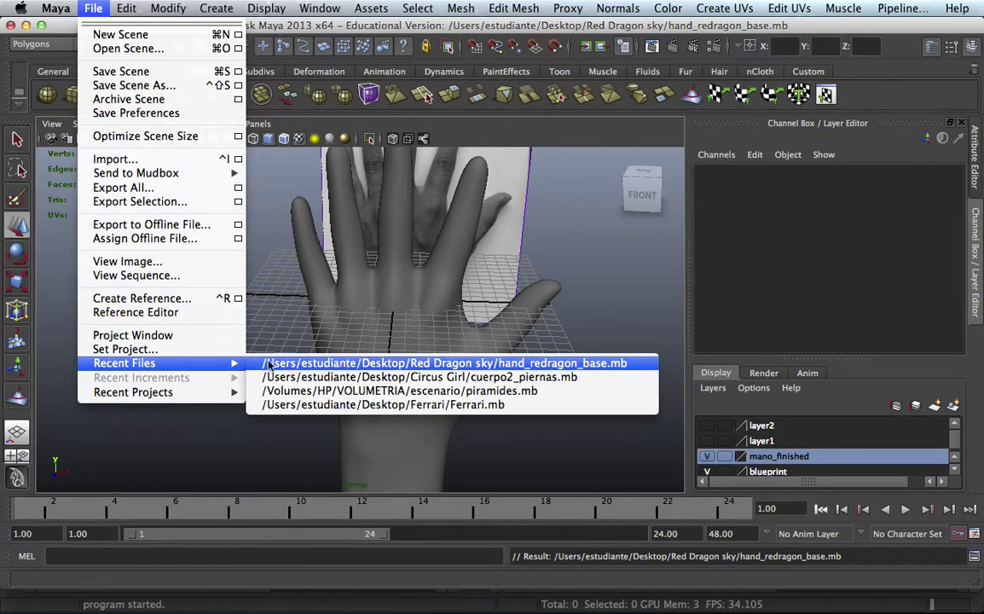
left_click(269, 376)
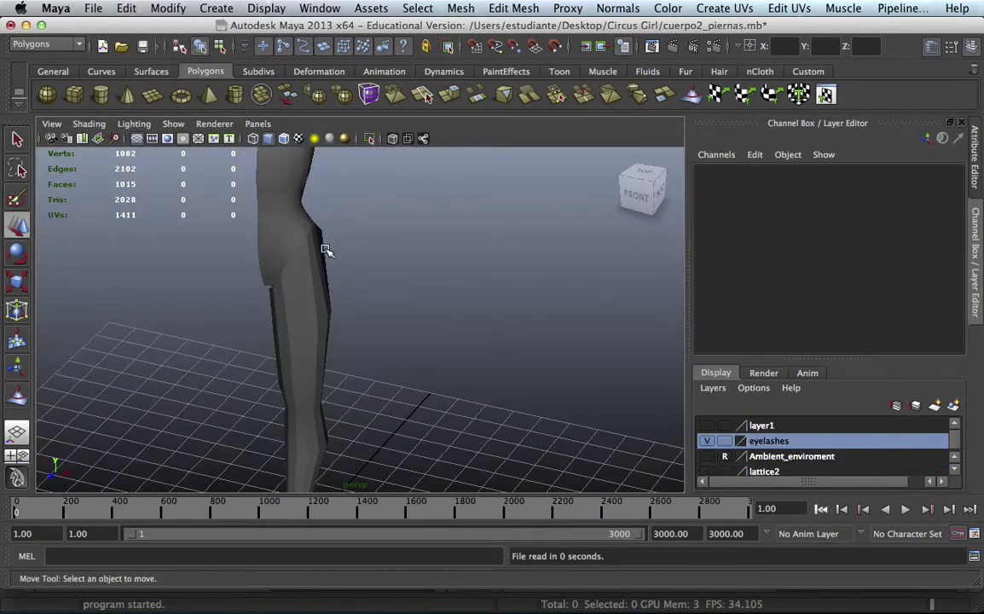
right_click_drag(325, 245, 259, 273, "alt")
mouse_move(258, 272)
left_mouse_down("alt")
mouse_move(324, 257)
mouse_move(268, 325)
mouse_move(389, 290)
left_mouse_up("alt")
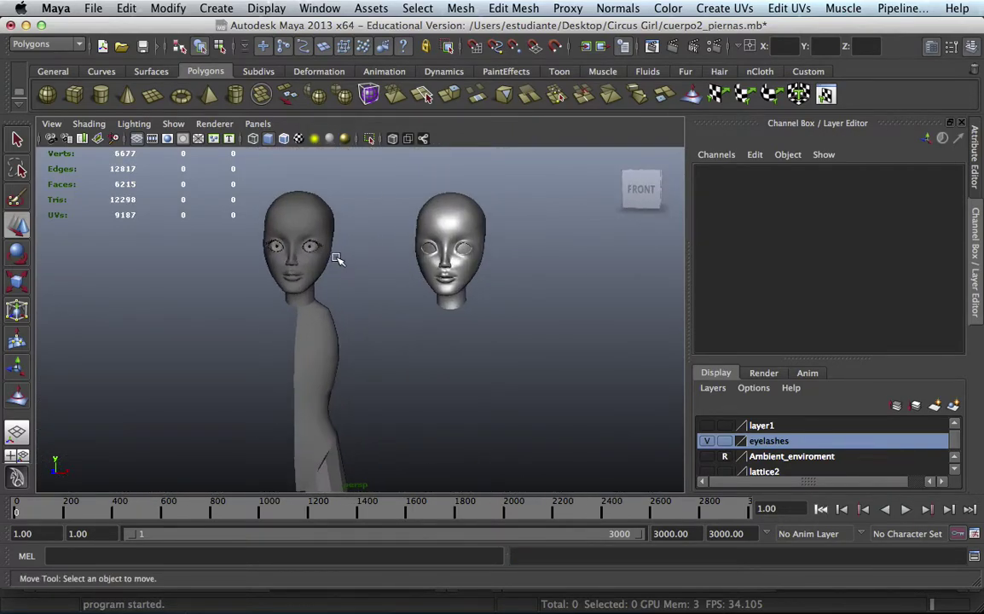
key("super+Tab")
key("super+Tab")
key("super+Tab")
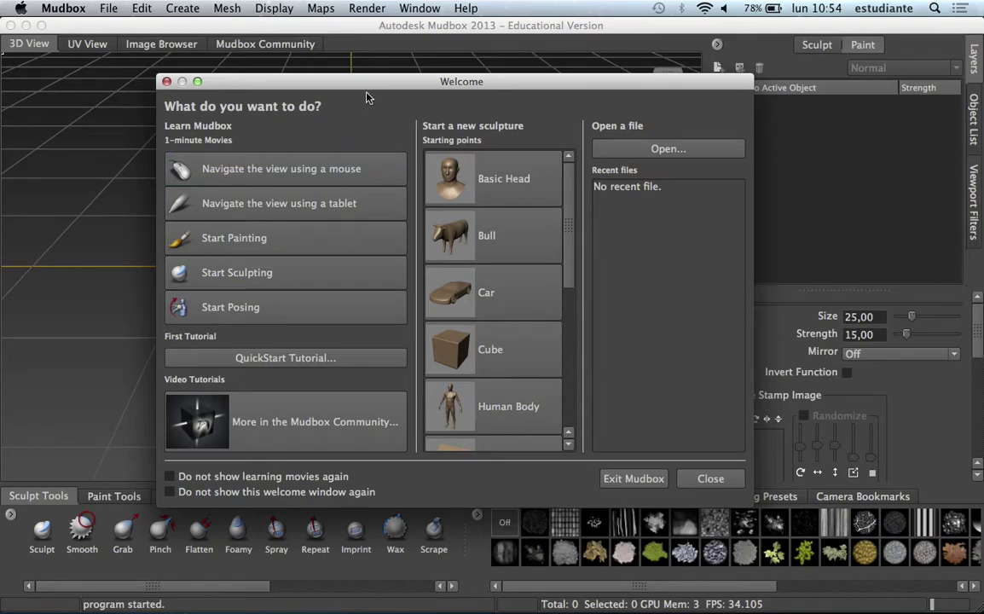
- Move the Mudbox Welcome window aside and choose Basic Head under Start a new sculpture
left_click_drag(380, 88, 321, 100)
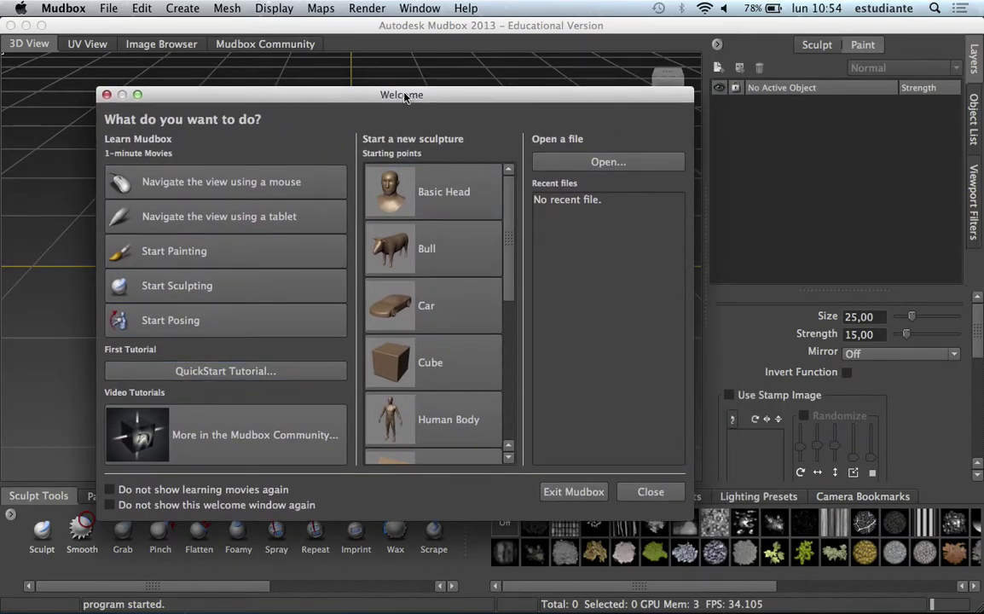
left_click_drag(406, 96, 371, 94)
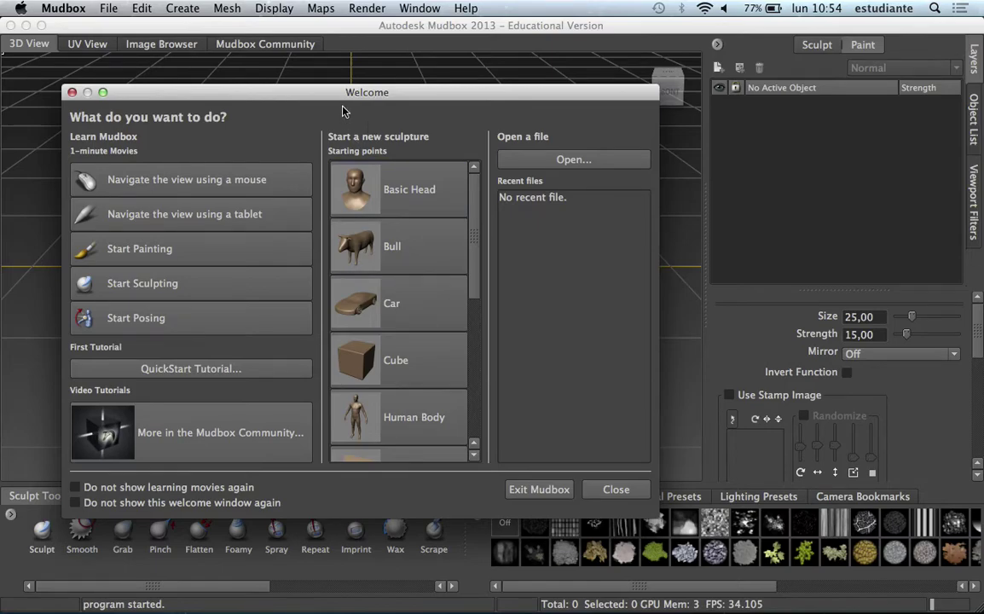
left_click_drag(345, 91, 328, 79)
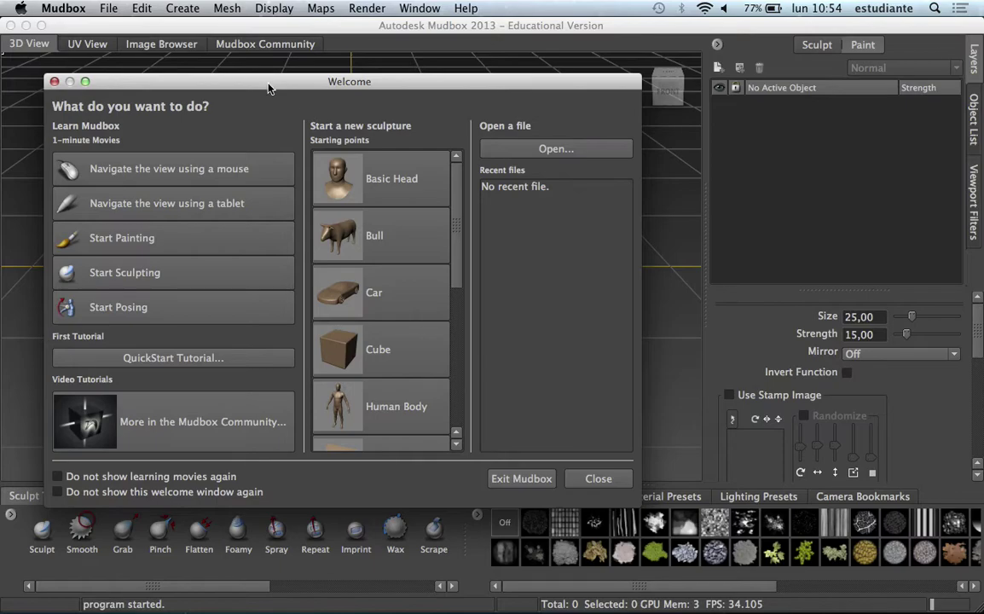
left_click_drag(267, 88, 325, 123)
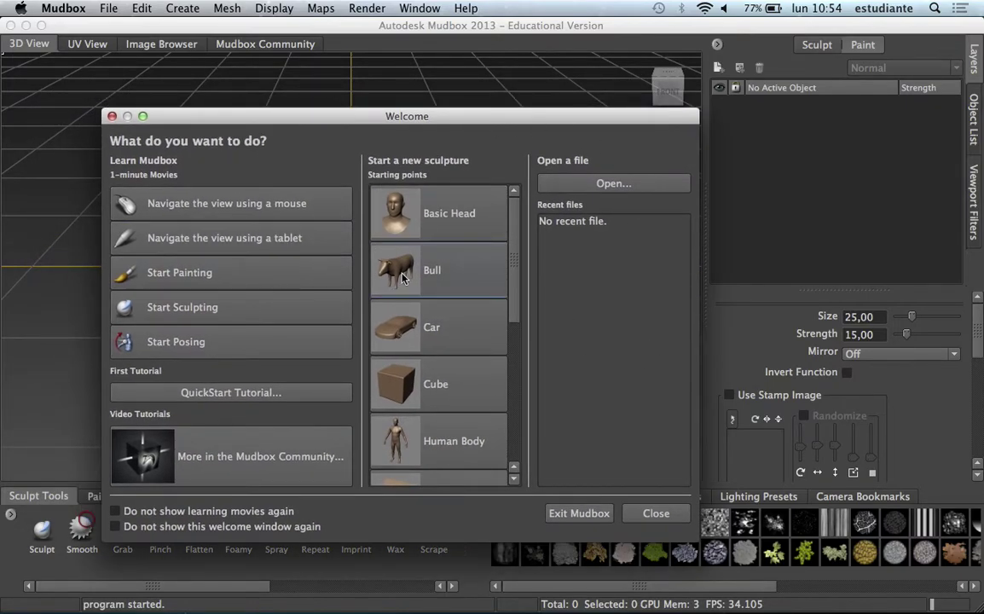
left_click_drag(452, 116, 384, 96)
mouse_move(444, 220)
left_mouse_down()
mouse_move(465, 306)
mouse_move(459, 270)
mouse_move(458, 308)
mouse_move(441, 337)
left_mouse_up()
mouse_move(445, 380)
left_mouse_down()
mouse_move(449, 414)
mouse_move(439, 213)
left_mouse_up()
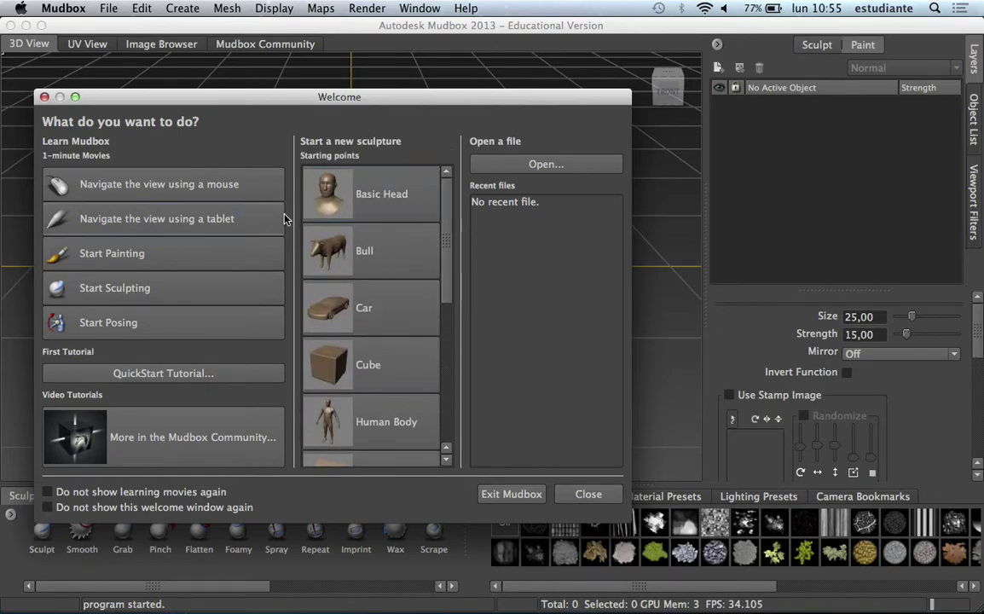
left_click(359, 198)
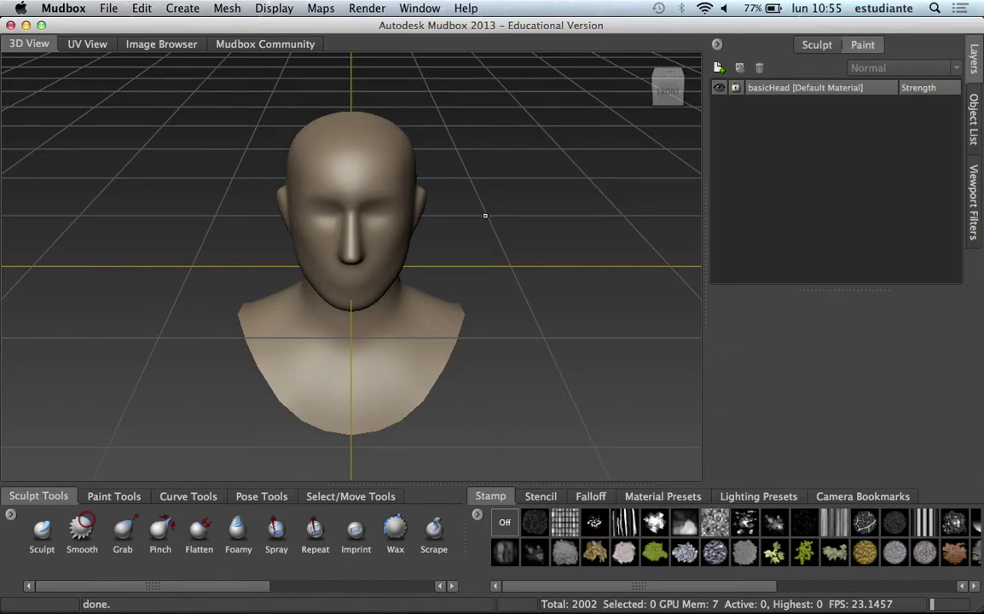
- Orbit around the basic head to a frontal view of the face
left_click_drag(485, 214, 418, 209, "alt")
right_click_drag(418, 209, 524, 187, "alt")
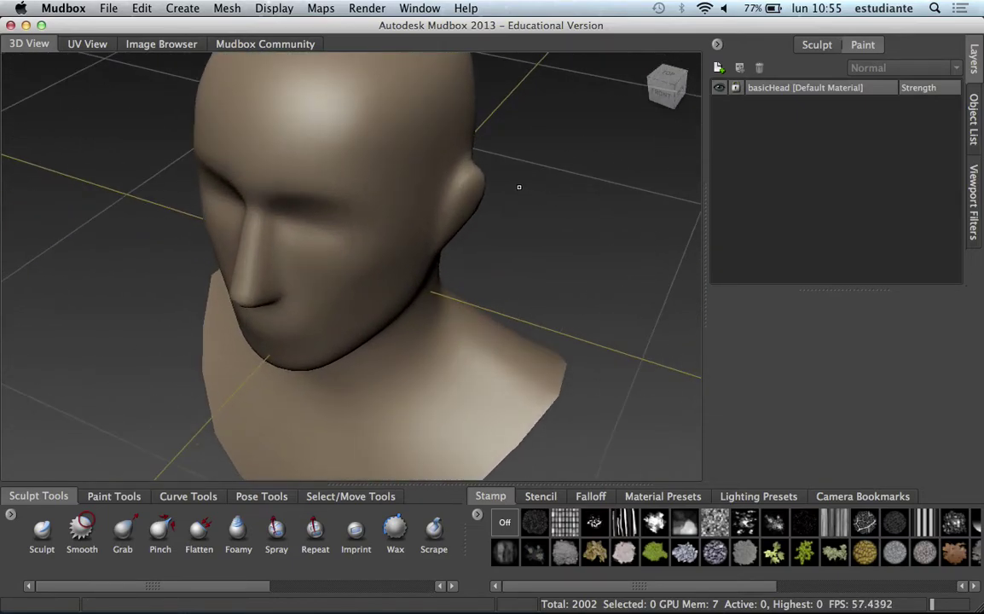
mouse_move(523, 188)
left_mouse_down("alt")
mouse_move(483, 230)
mouse_move(400, 158)
left_mouse_up("alt")
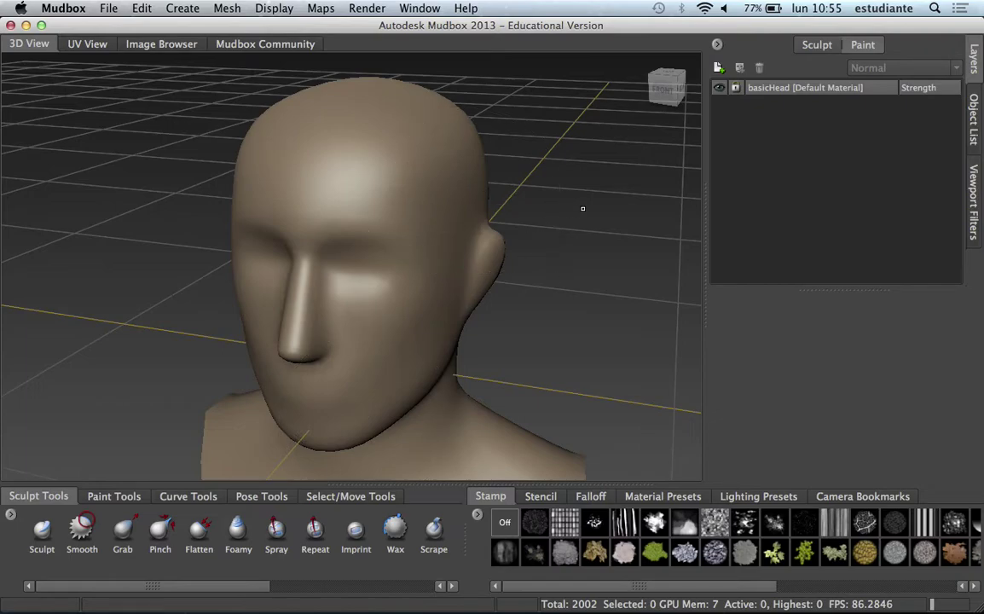
right_click_drag(582, 208, 444, 194, "alt")
left_click_drag(444, 194, 500, 219, "alt")
right_click_drag(500, 219, 486, 224, "alt")
left_click_drag(486, 223, 472, 231, "alt")
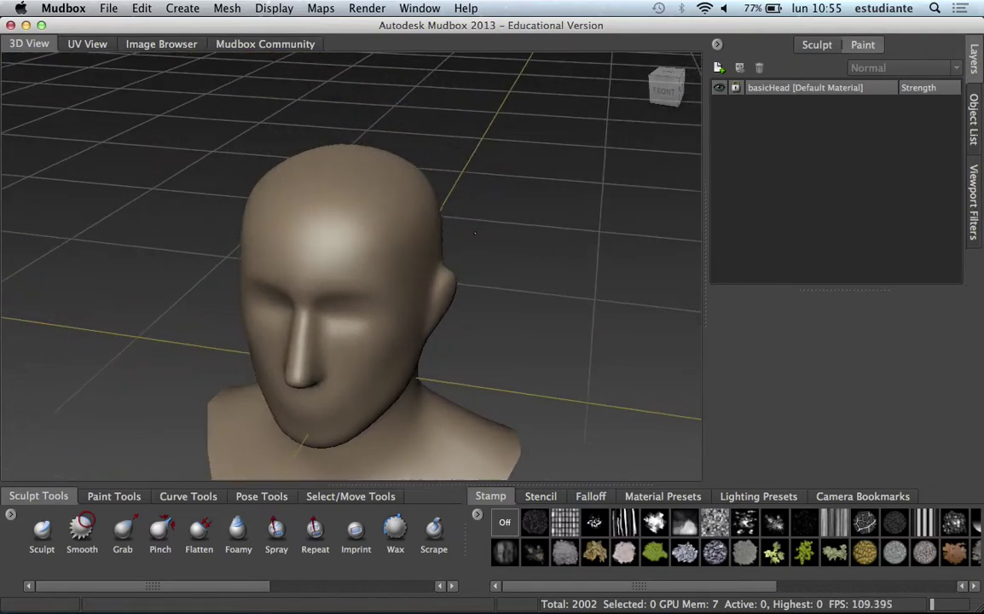
mouse_move(396, 220)
left_mouse_down("alt")
mouse_move(405, 285)
mouse_move(468, 224)
mouse_move(352, 285)
left_mouse_up("alt")
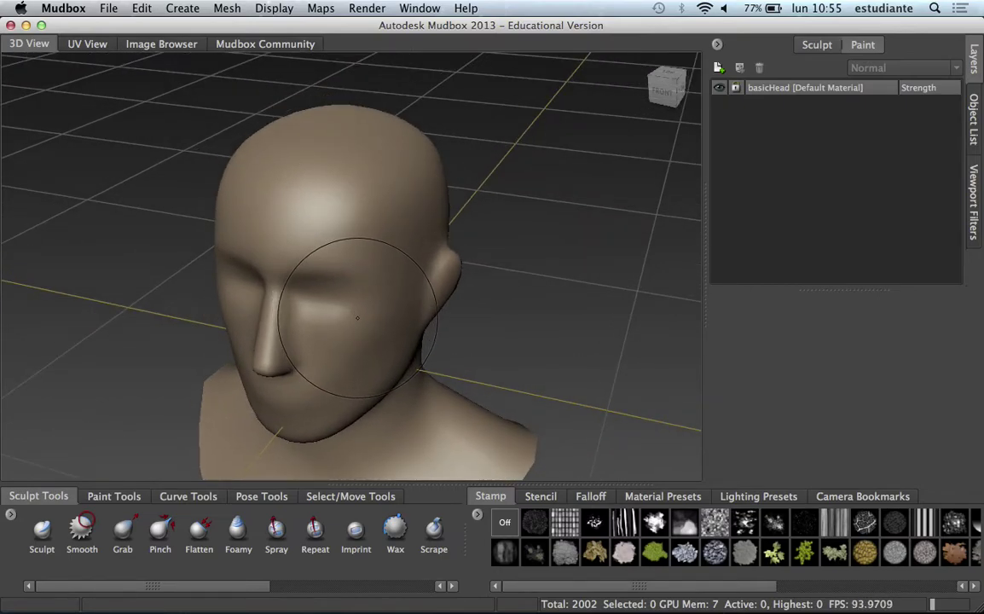
mouse_move(360, 306)
left_mouse_down("alt")
mouse_move(341, 383)
mouse_move(381, 290)
left_mouse_up("alt")
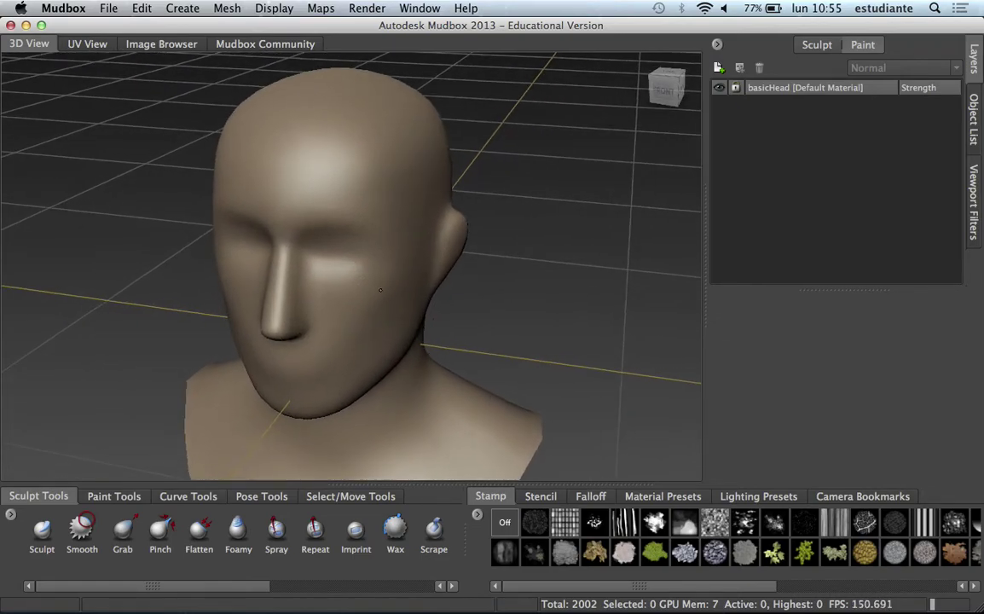
left_click_drag(384, 219, 378, 165, "alt")
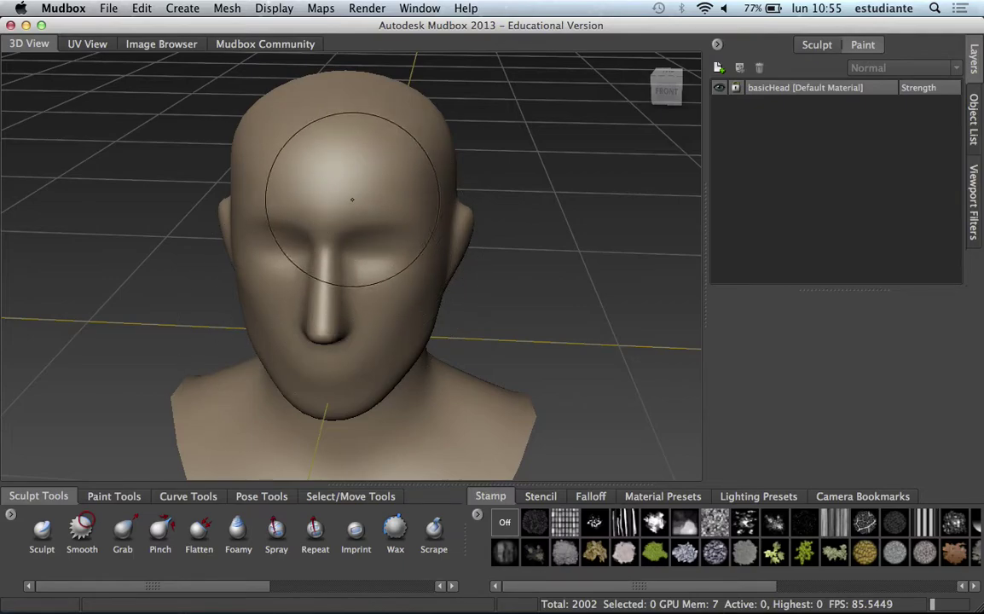
- Test two Sculpt brush strokes on the forehead, undo both, and show the Mesh menu
left_click(44, 533)
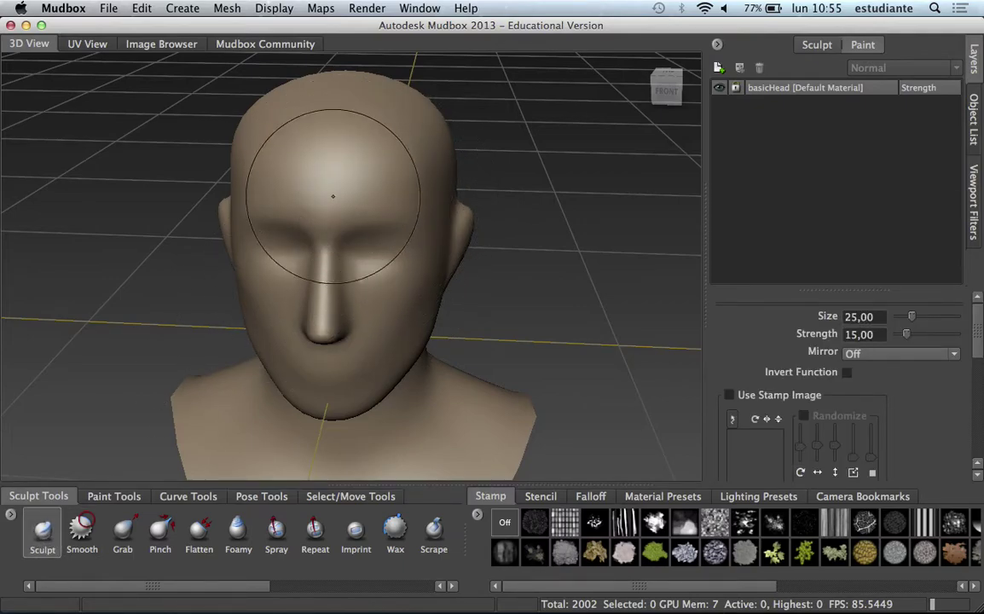
mouse_move(347, 158)
left_mouse_down()
mouse_move(290, 170)
mouse_move(367, 183)
left_mouse_up()
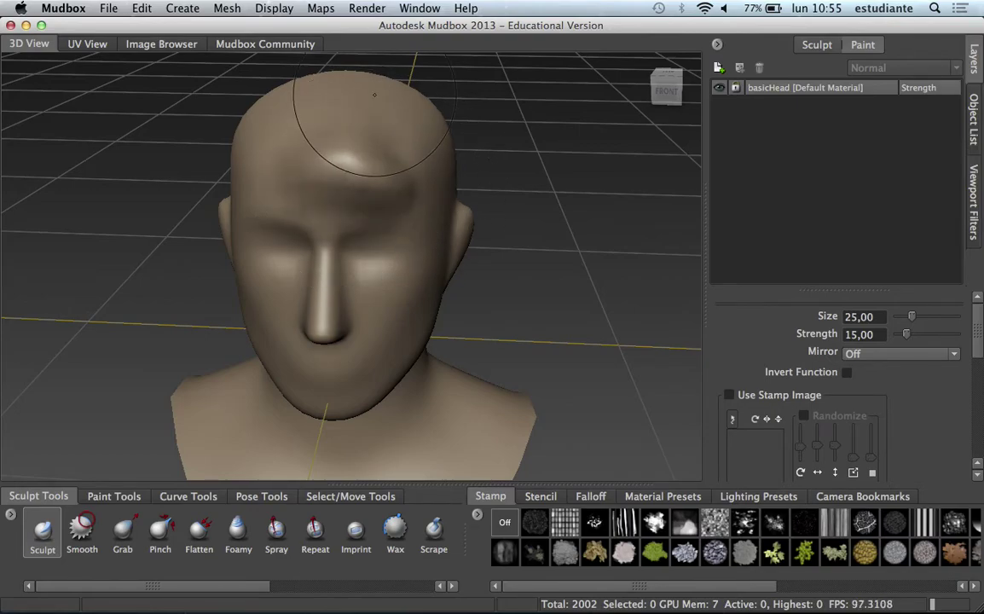
key("ctrl+z")
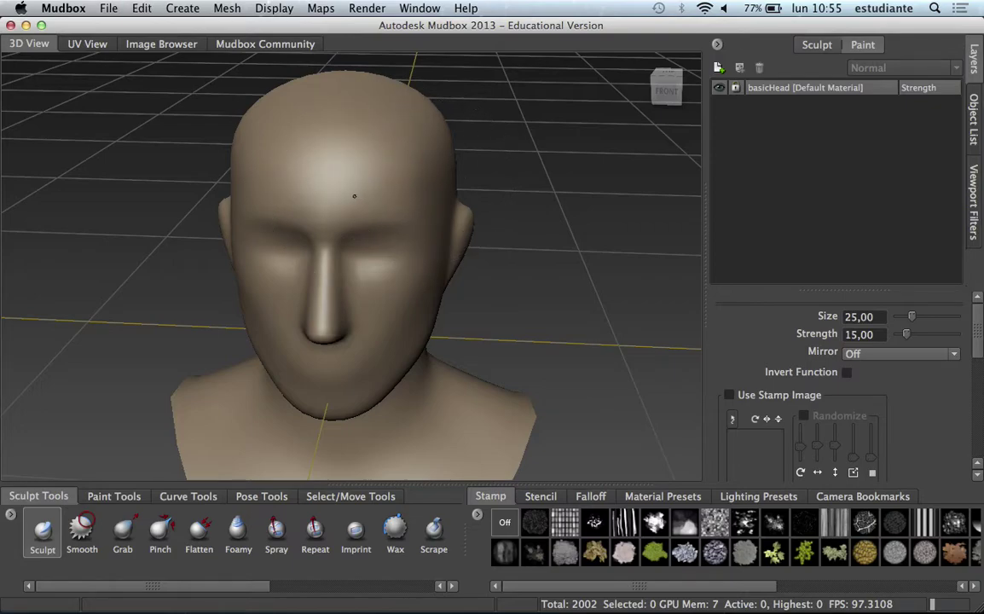
left_click_drag(355, 197, 342, 186)
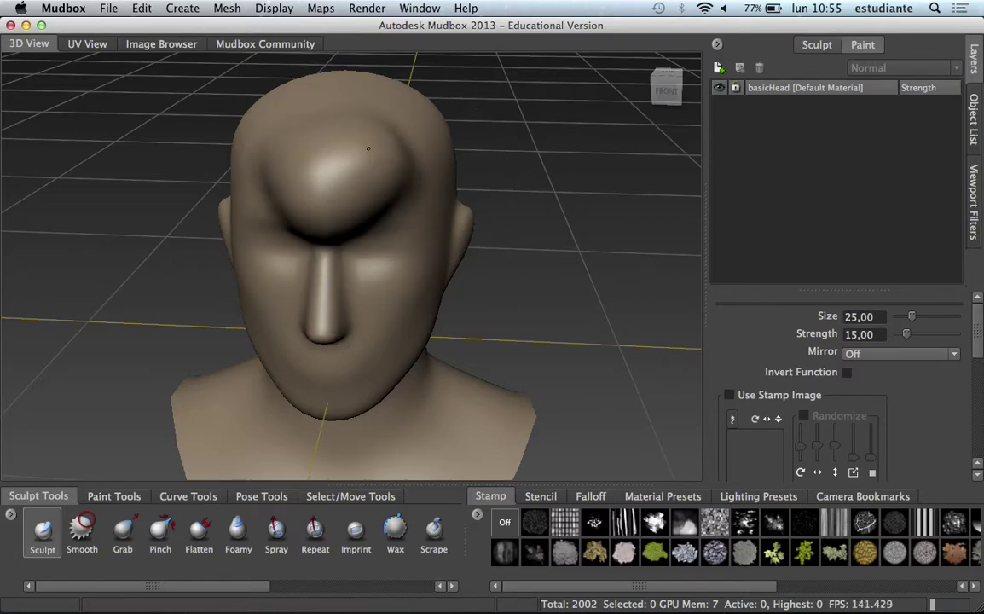
key("ctrl+z")
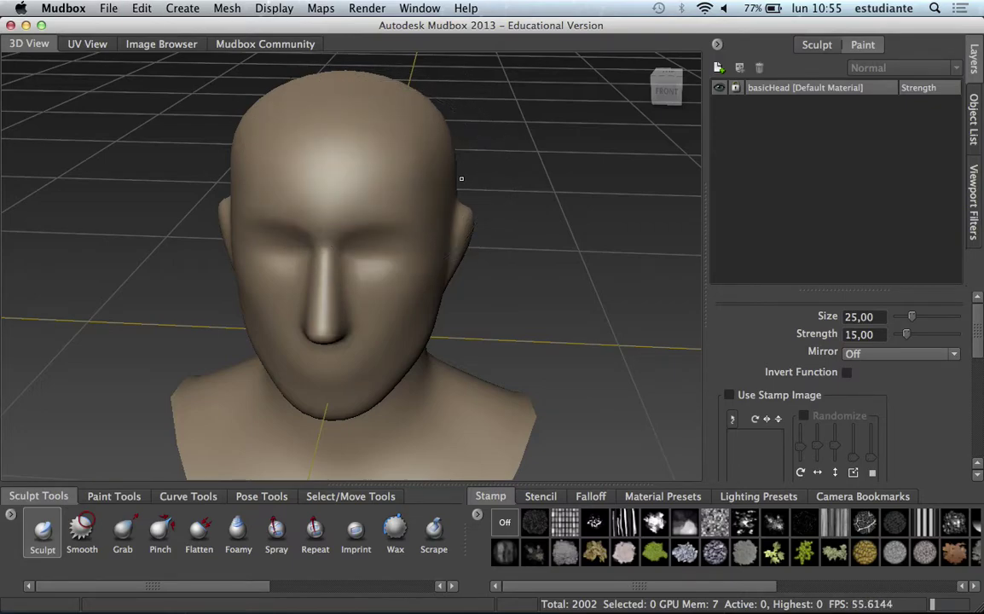
left_click_drag(545, 155, 478, 169, "alt")
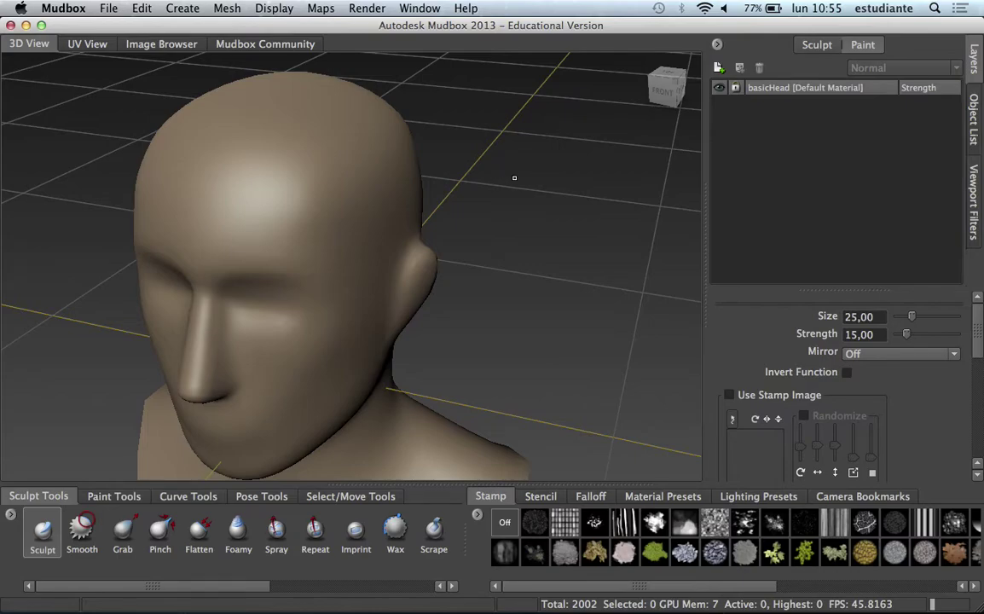
left_click(228, 9)
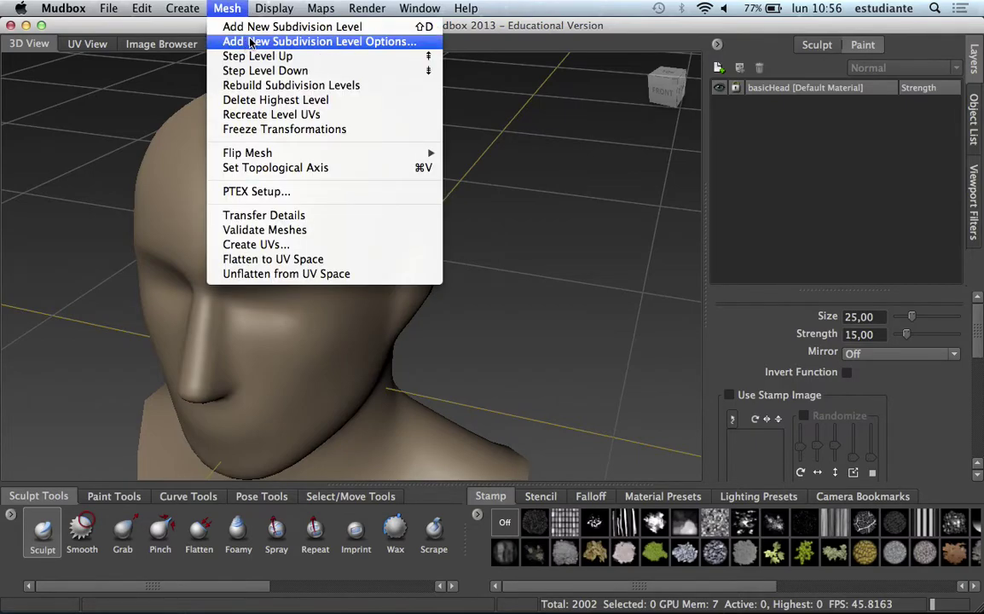
- Add a new subdivision level from the Mesh menu (8008 polygons) and turn on wireframe
left_click(346, 86)
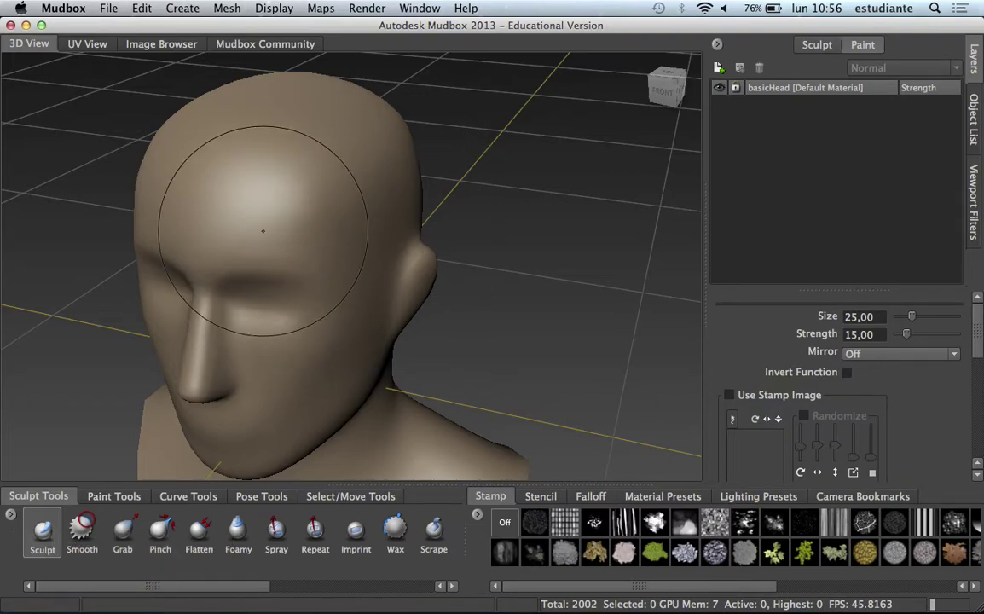
left_click(236, 10)
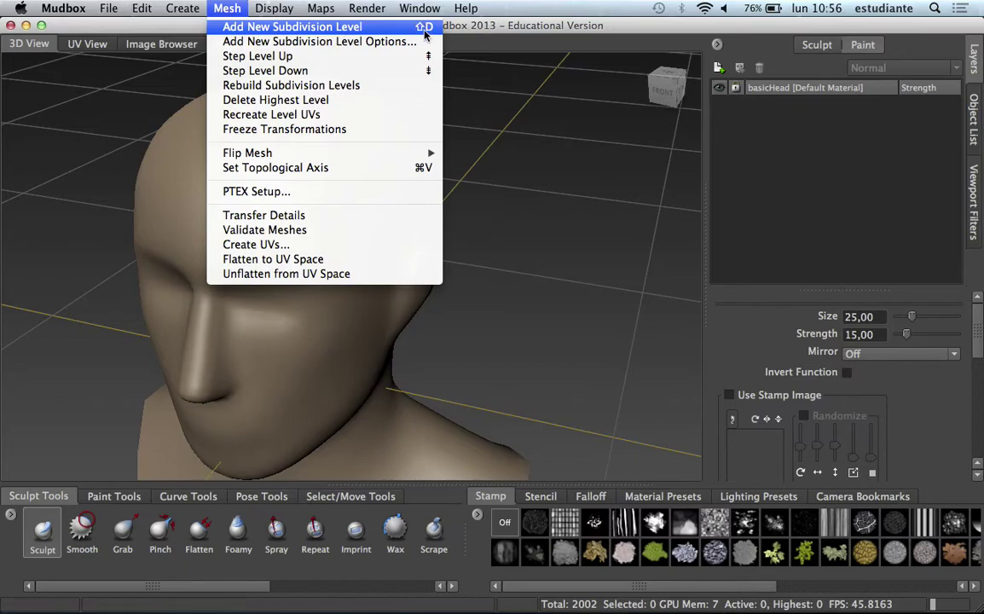
left_click(385, 32)
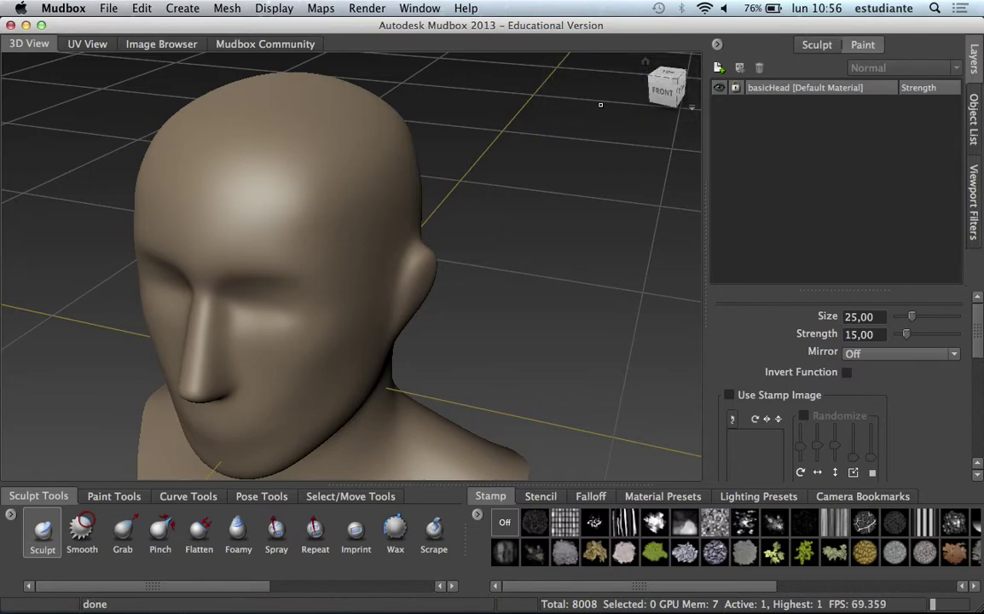
left_click(277, 12)
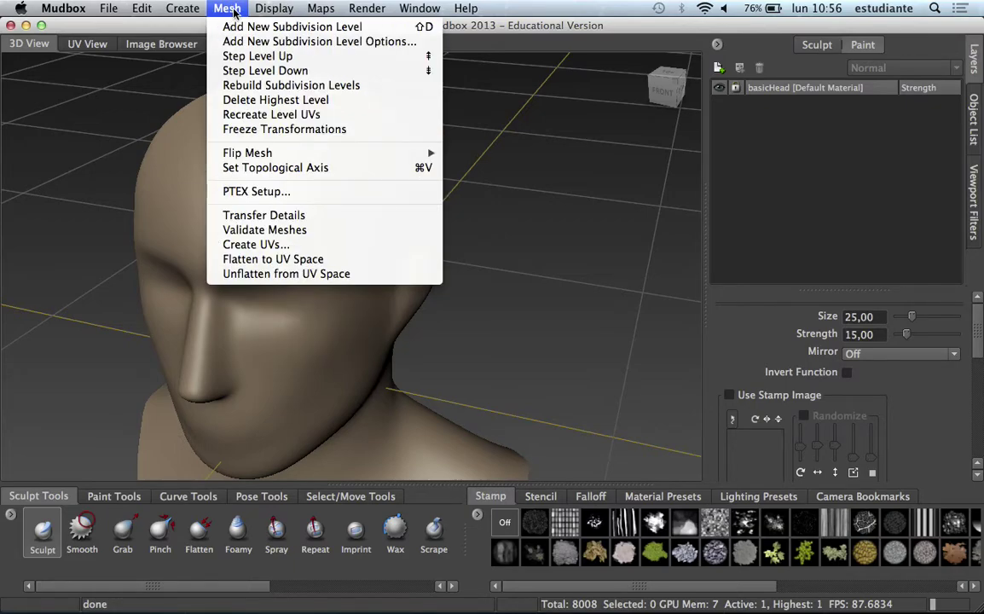
left_click(525, 108)
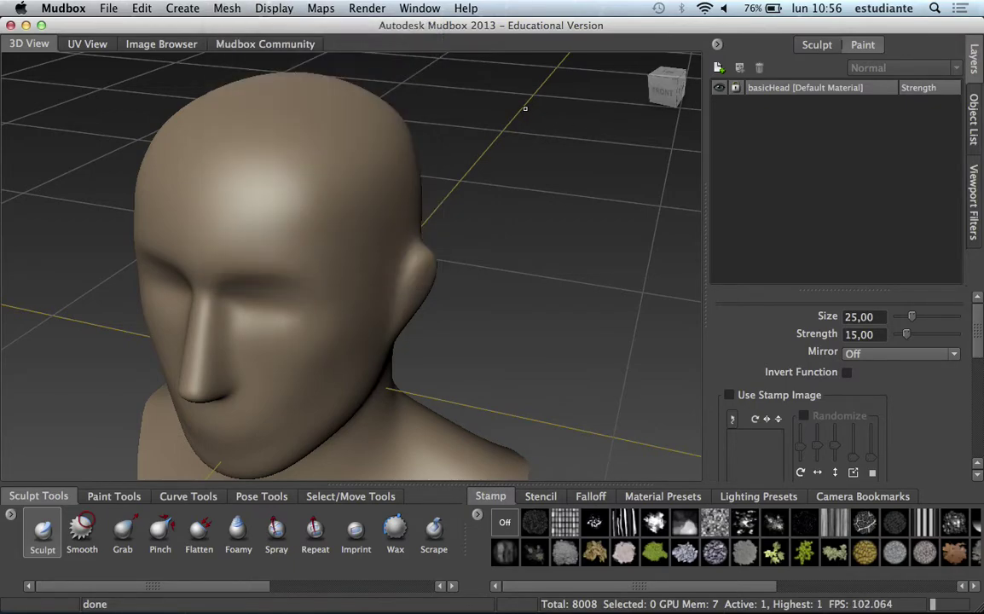
key("w")
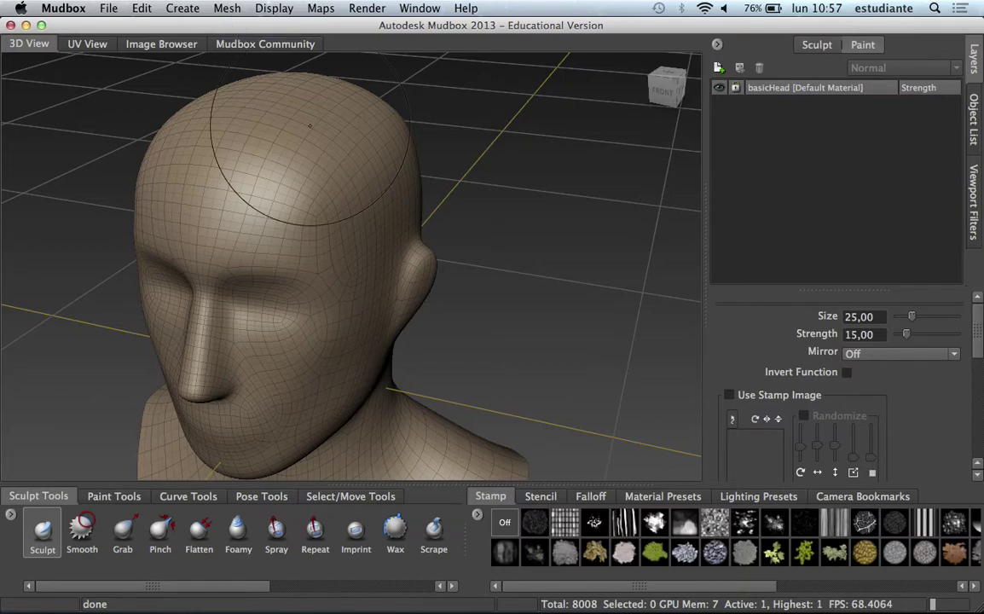
- Subdivide the head four more times with Shift+D to level 5, 2,050,048 polygons
key("shift+d")
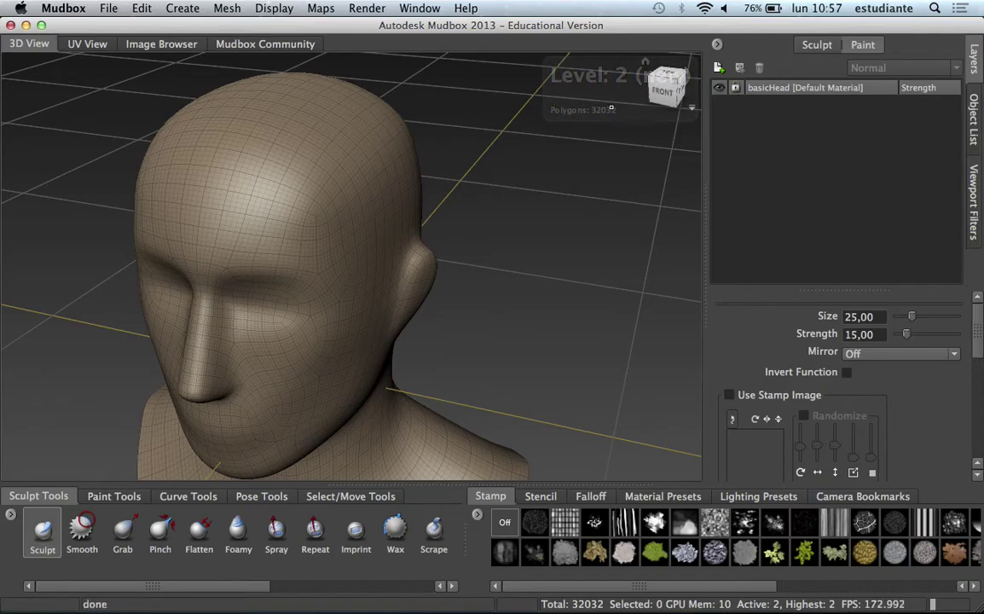
key("shift+d")
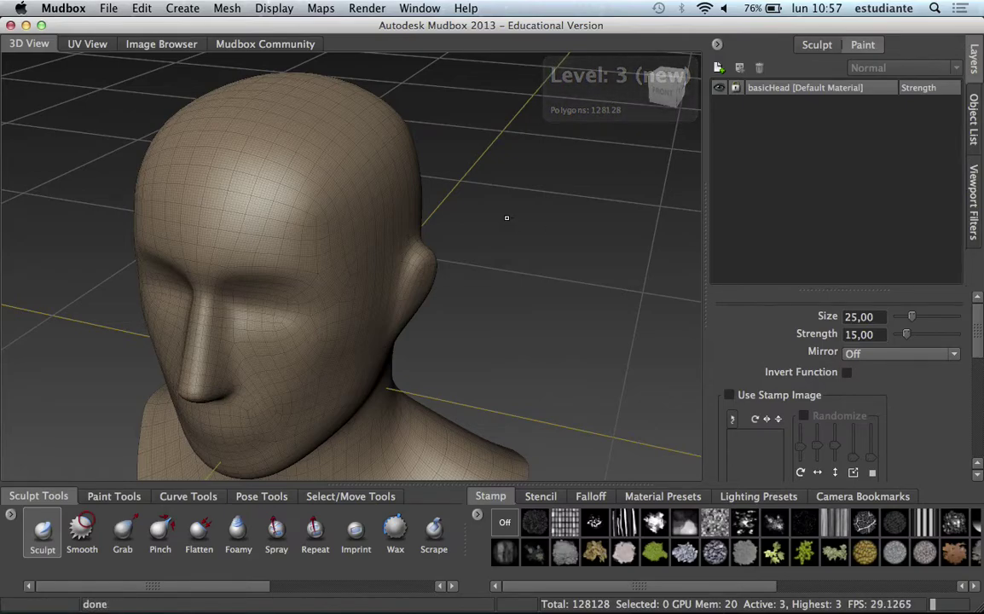
key("shift+d")
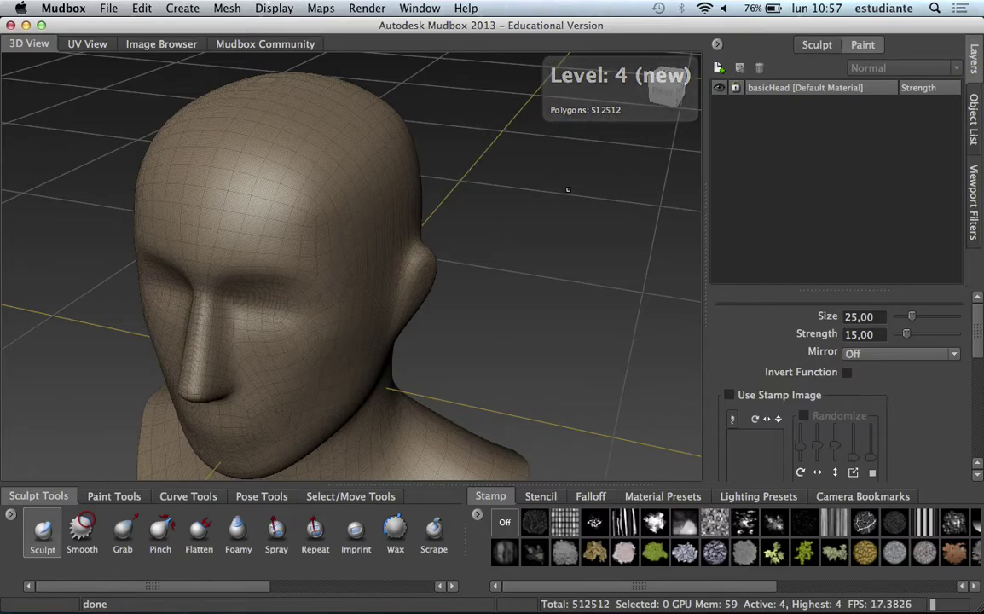
key("shift+d")
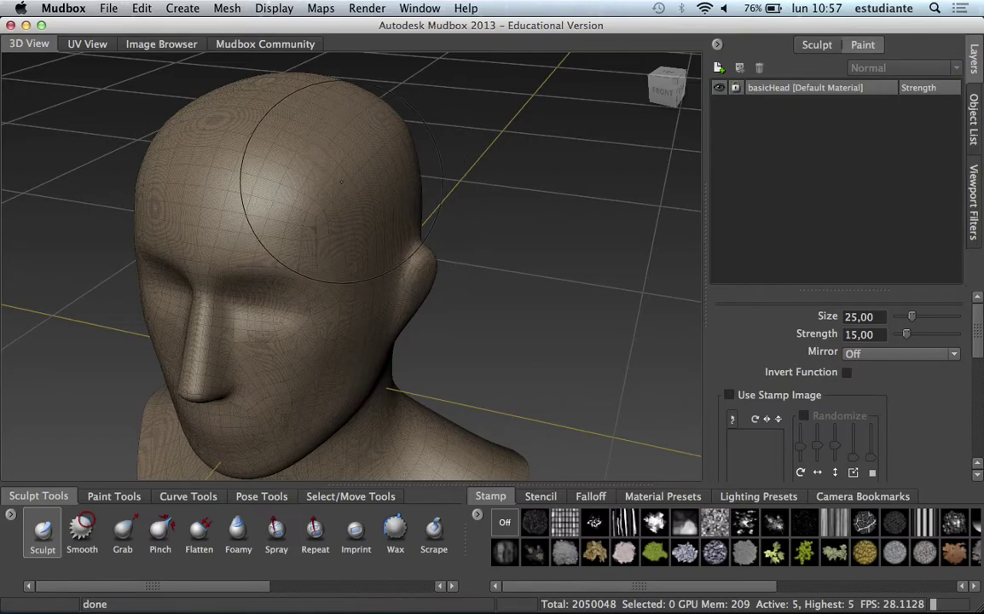
mouse_move(510, 187)
left_mouse_down("alt")
mouse_move(502, 214)
mouse_move(536, 174)
mouse_move(543, 199)
left_mouse_up("alt")
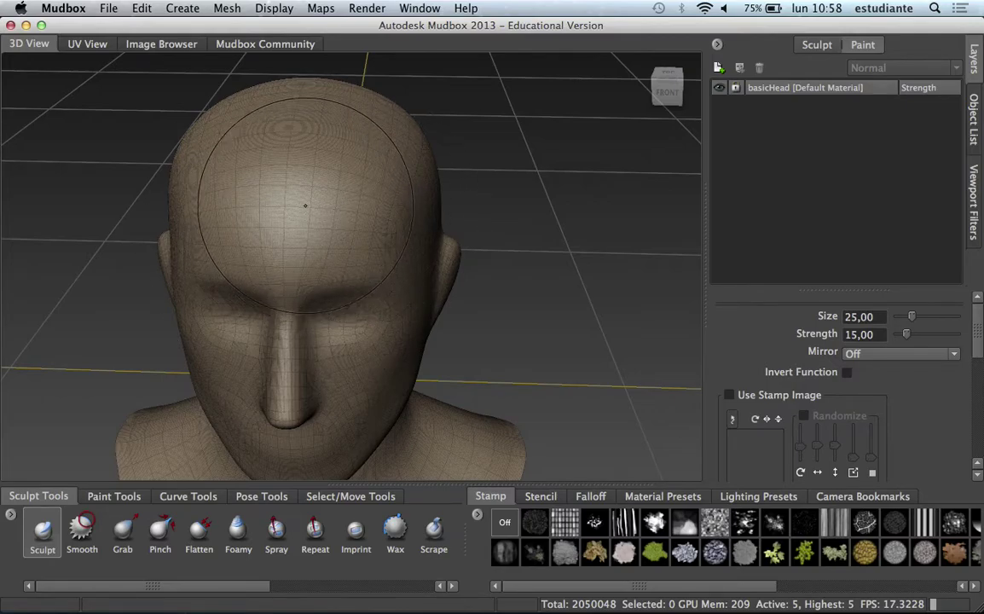
- Set the brush size to 11,94, Mirror to LocalX, and the white splat stamp
left_click_drag(307, 137, 307, 201)
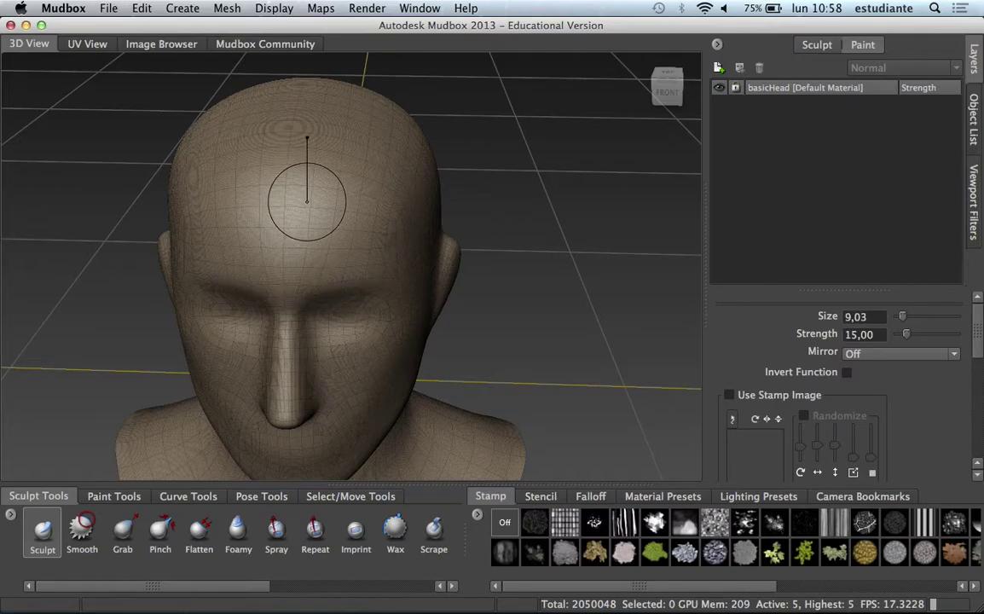
left_click_drag(307, 201, 281, 200)
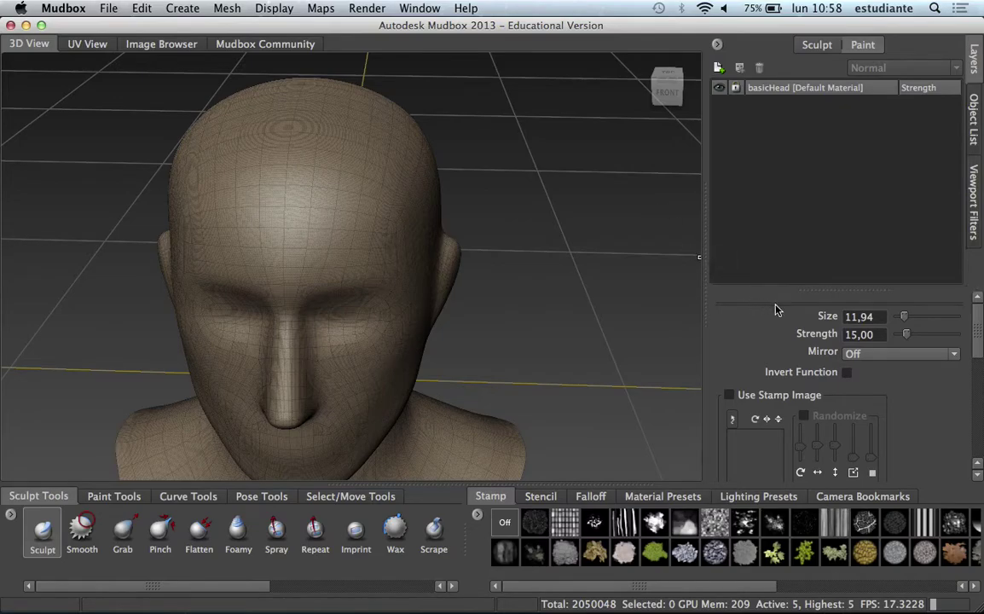
left_click(870, 353)
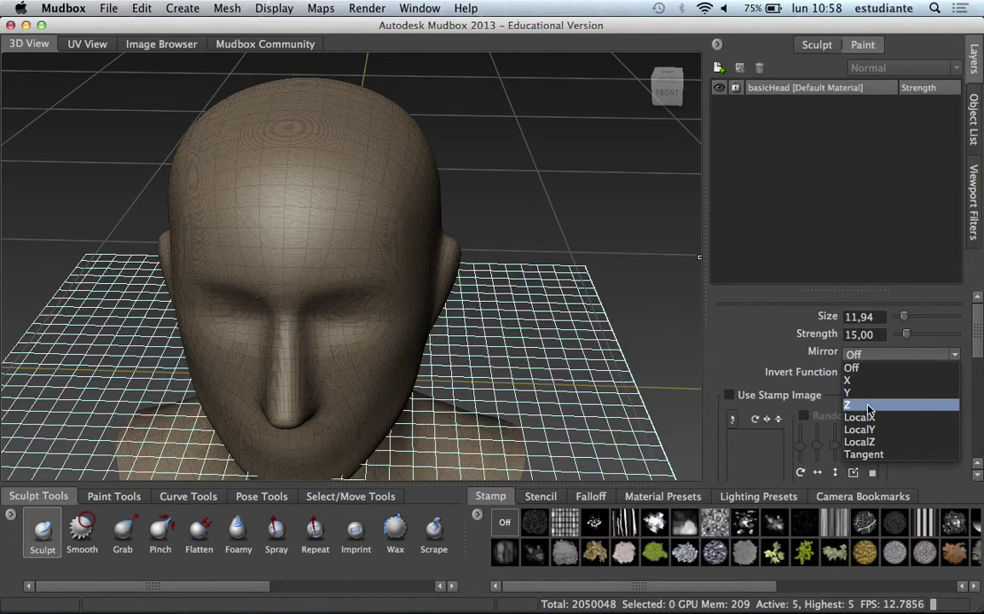
left_click(861, 417)
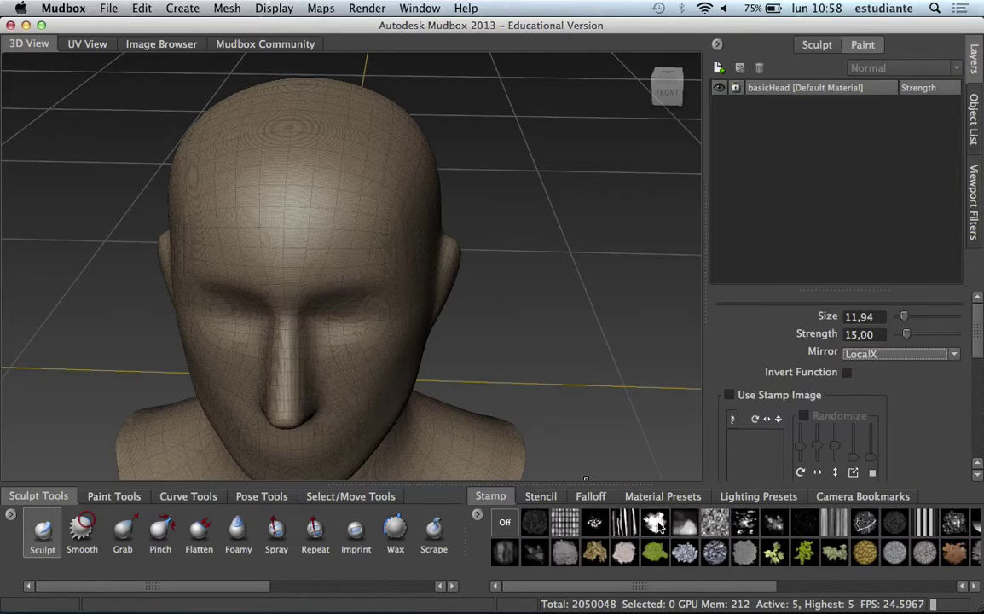
left_click(654, 523)
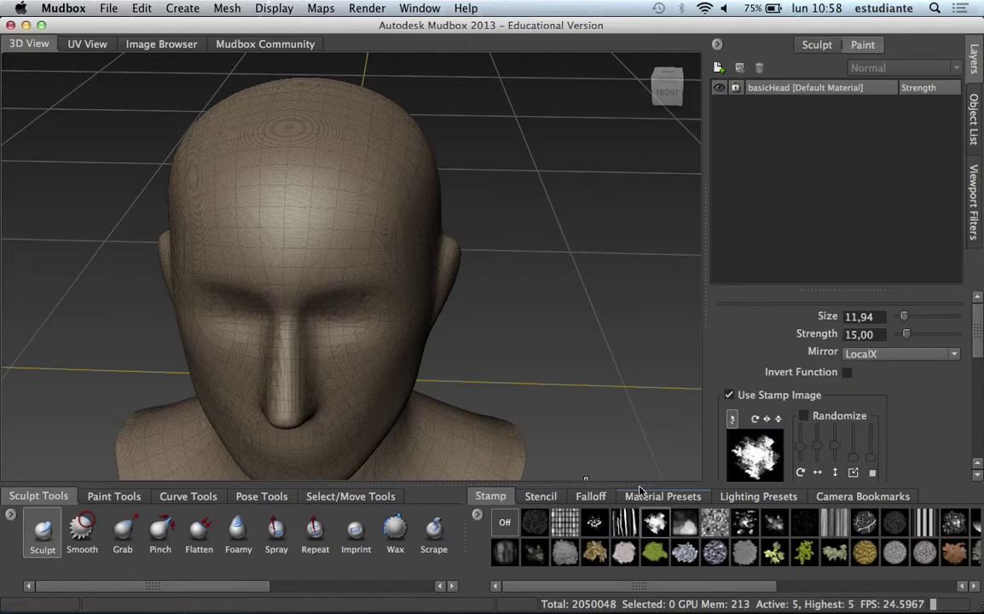
- Sculpt mirrored curling strokes on the forehead and a ridge beneath the brow strokes
left_click(344, 230)
mouse_move(341, 197)
left_mouse_down()
mouse_move(345, 230)
mouse_move(324, 250)
mouse_move(336, 170)
left_mouse_up()
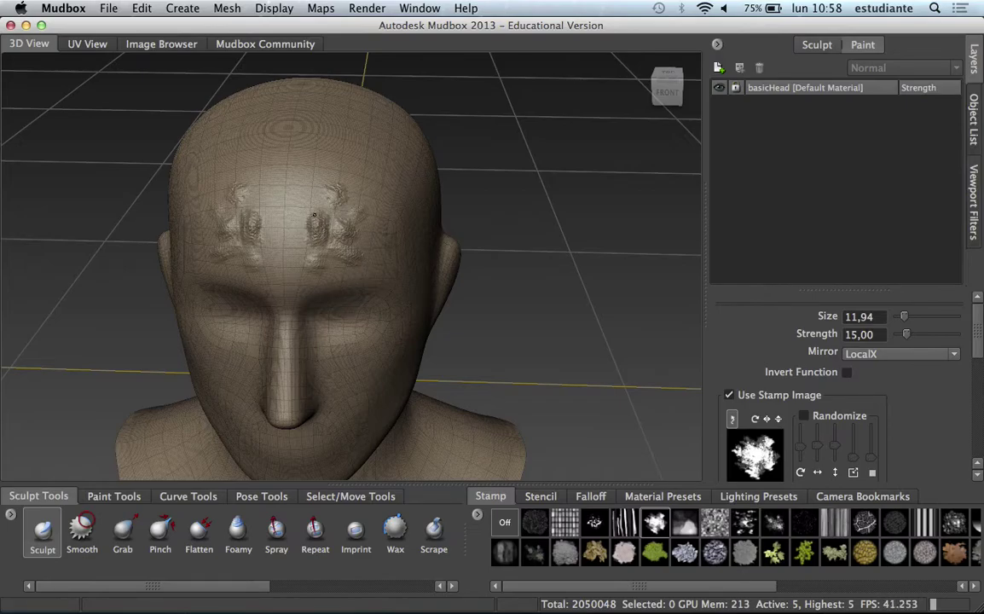
mouse_move(381, 116)
left_mouse_down()
mouse_move(330, 154)
mouse_move(351, 168)
left_mouse_up()
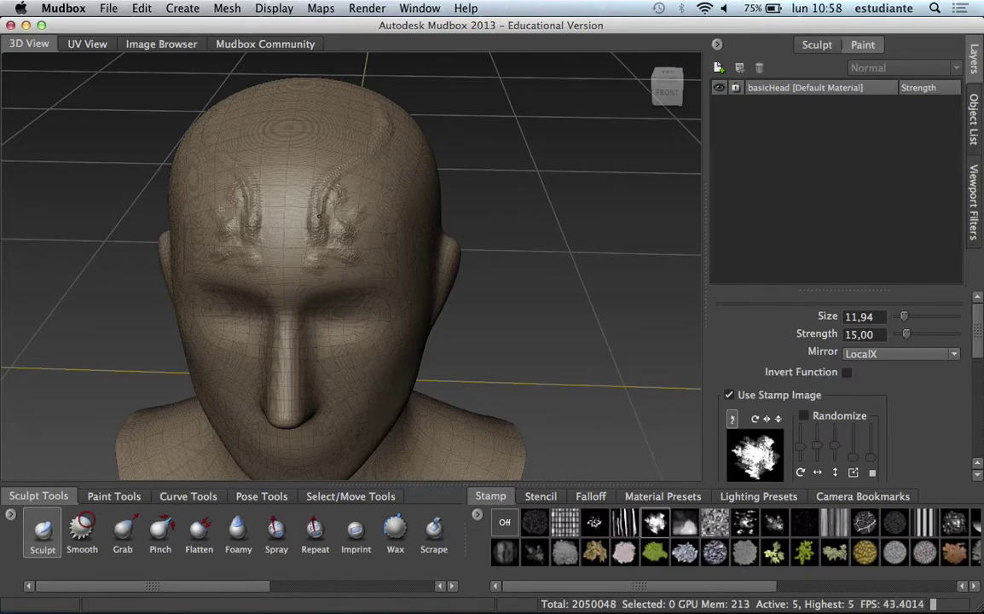
mouse_move(376, 106)
left_mouse_down()
mouse_move(325, 282)
mouse_move(307, 184)
mouse_move(358, 141)
mouse_move(332, 236)
mouse_move(322, 203)
mouse_move(375, 187)
left_mouse_up()
left_click_drag(370, 255, 430, 233)
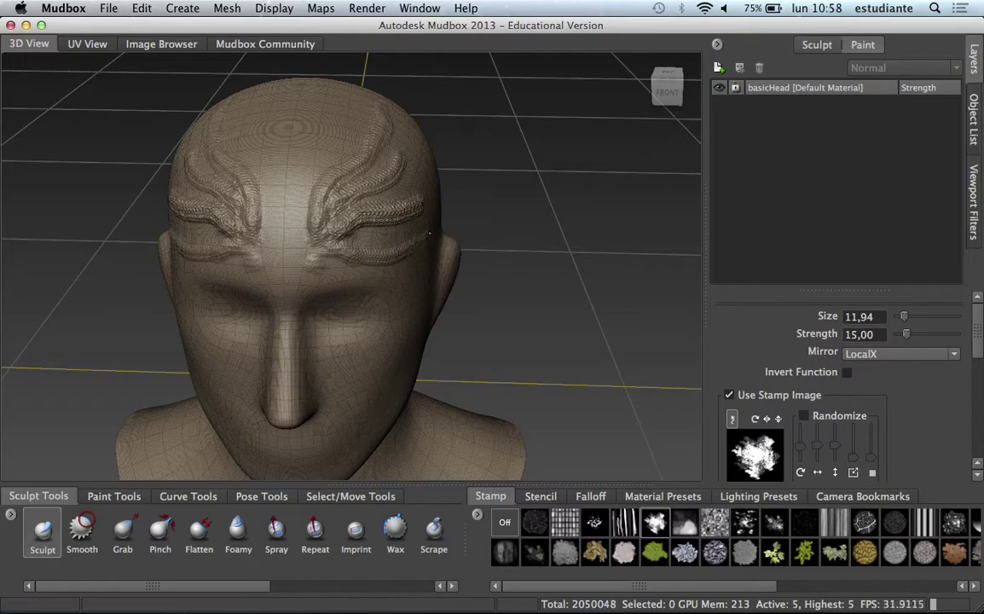
left_click_drag(306, 241, 323, 245)
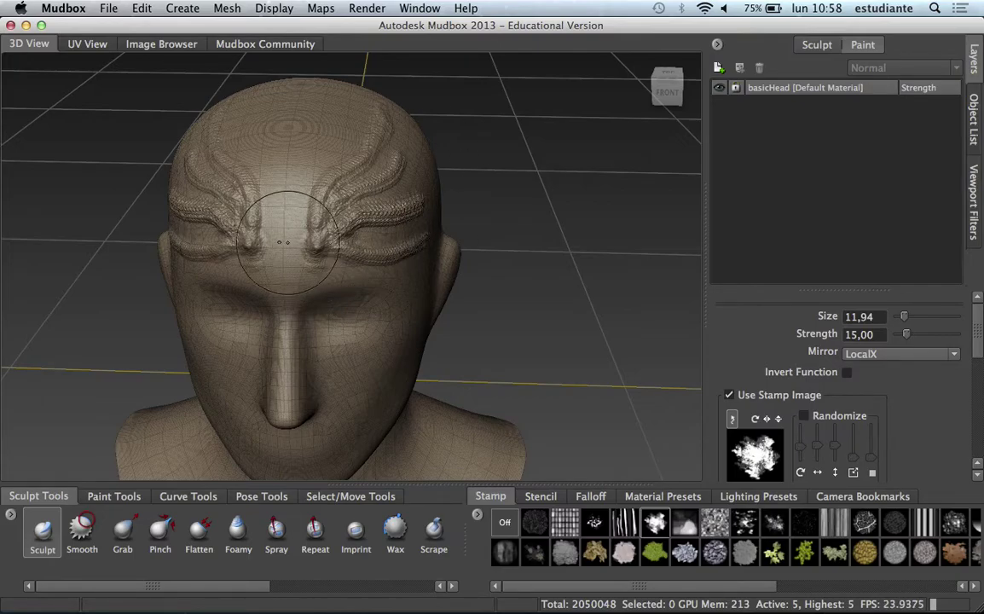
- Turn the head to its side, zoom in on the forehead ridges, and browse the Mesh menu
right_click_drag(432, 204, 585, 158, "alt")
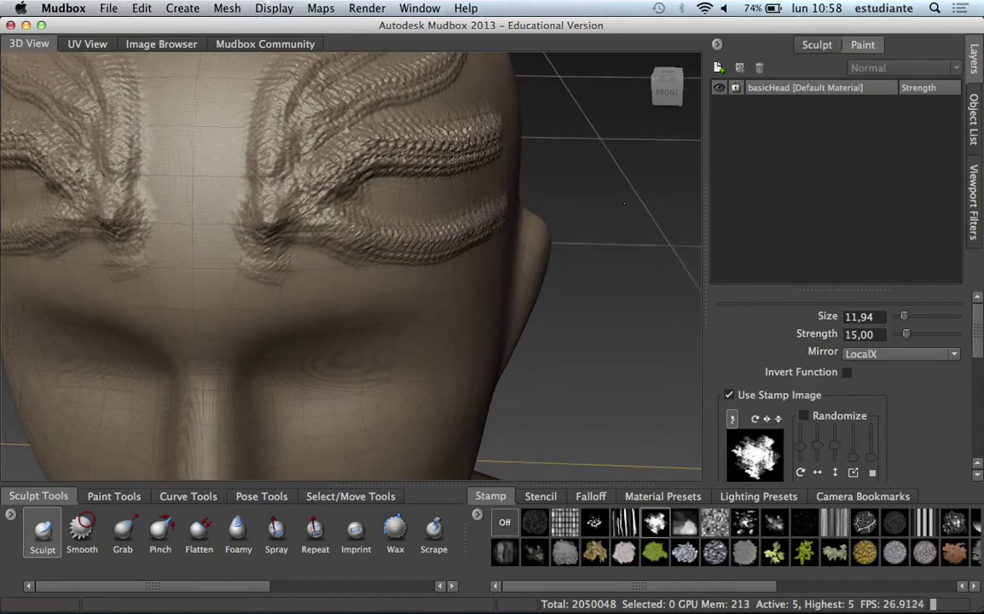
mouse_move(584, 158)
left_mouse_down("alt")
mouse_move(538, 172)
mouse_move(566, 176)
mouse_move(344, 225)
mouse_move(588, 175)
mouse_move(611, 182)
mouse_move(607, 256)
left_mouse_up("alt")
right_click_drag(607, 256, 648, 260, "alt")
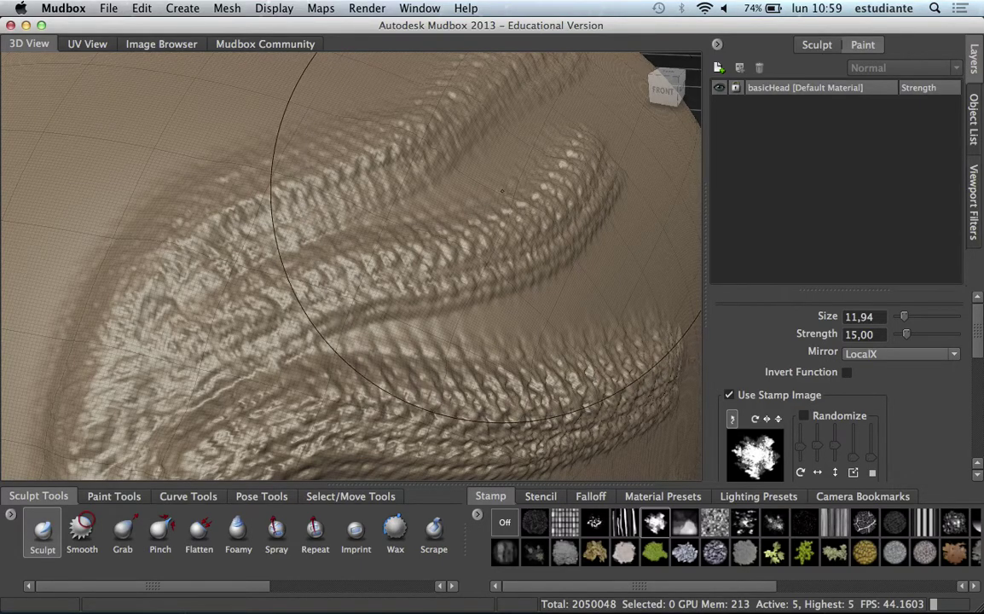
left_click(227, 9)
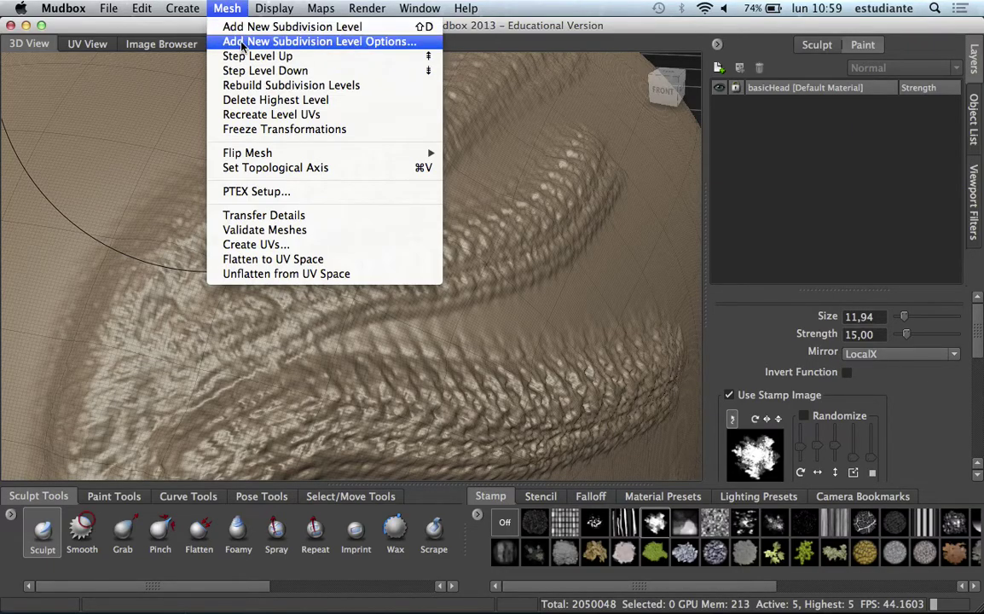
- Frame the head and sculpt mirrored curls at the inner brows, extending the waves outward
left_click(674, 151)
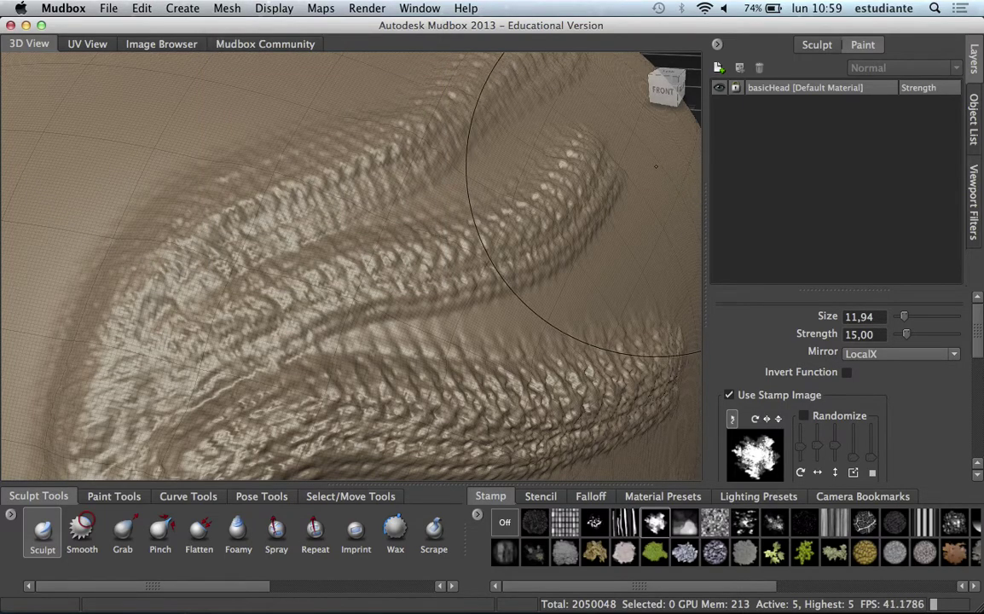
key("f")
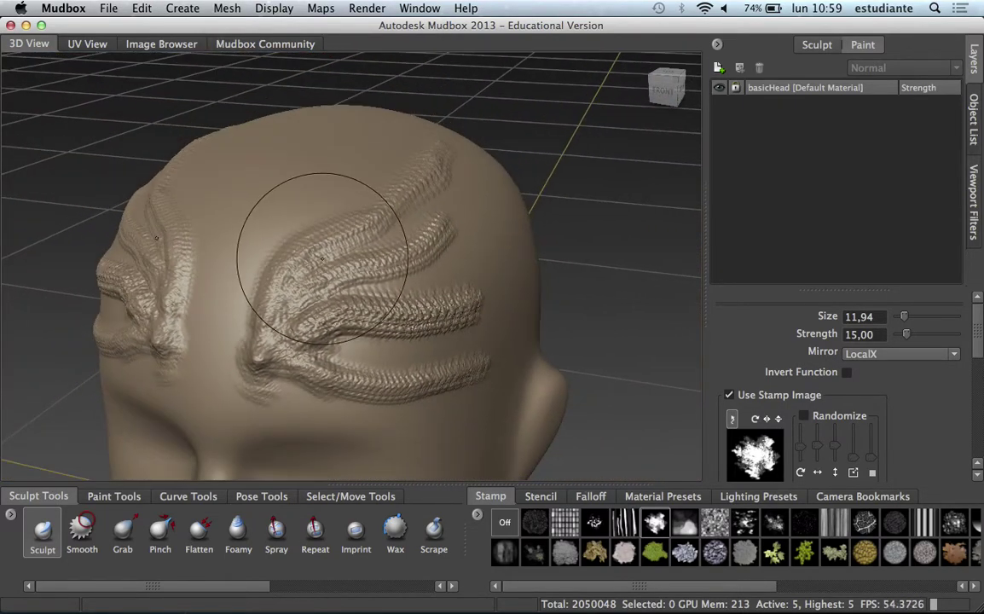
right_click_drag(367, 247, 312, 213, "alt")
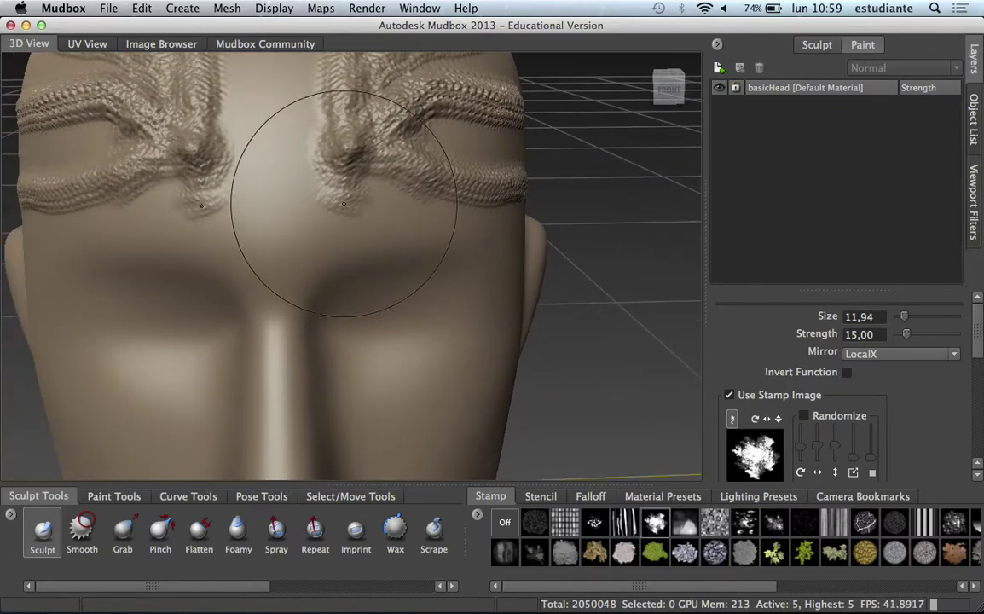
left_click_drag(312, 214, 439, 223)
left_click_drag(319, 170, 355, 185)
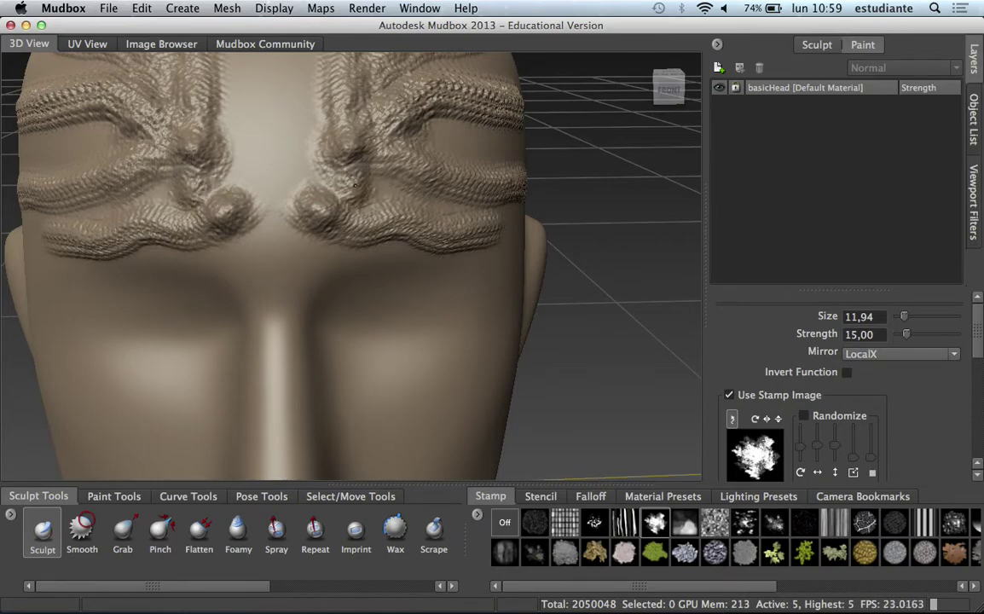
left_click_drag(560, 389, 472, 170, "alt")
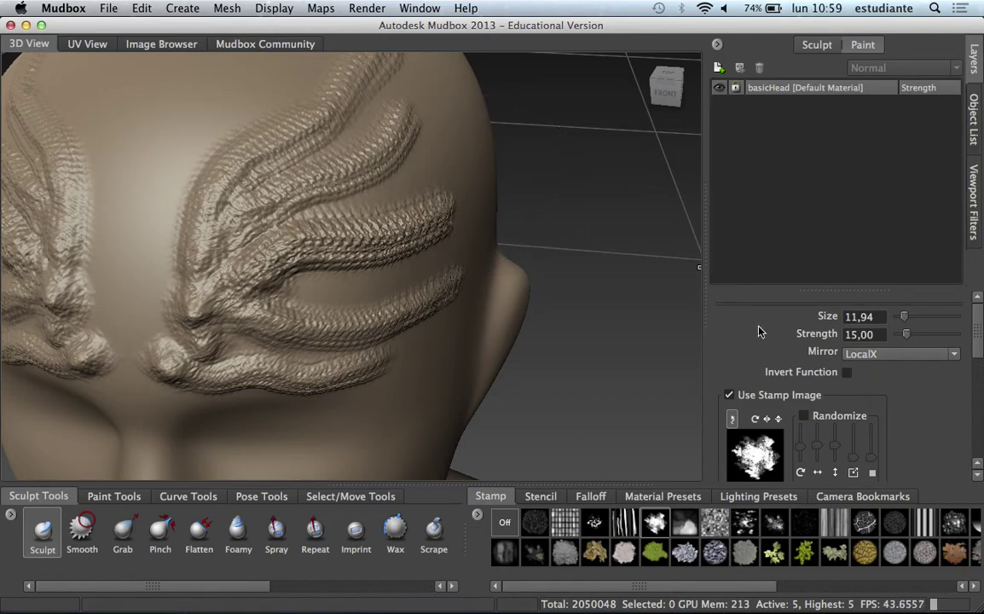
left_click_drag(976, 334, 979, 435)
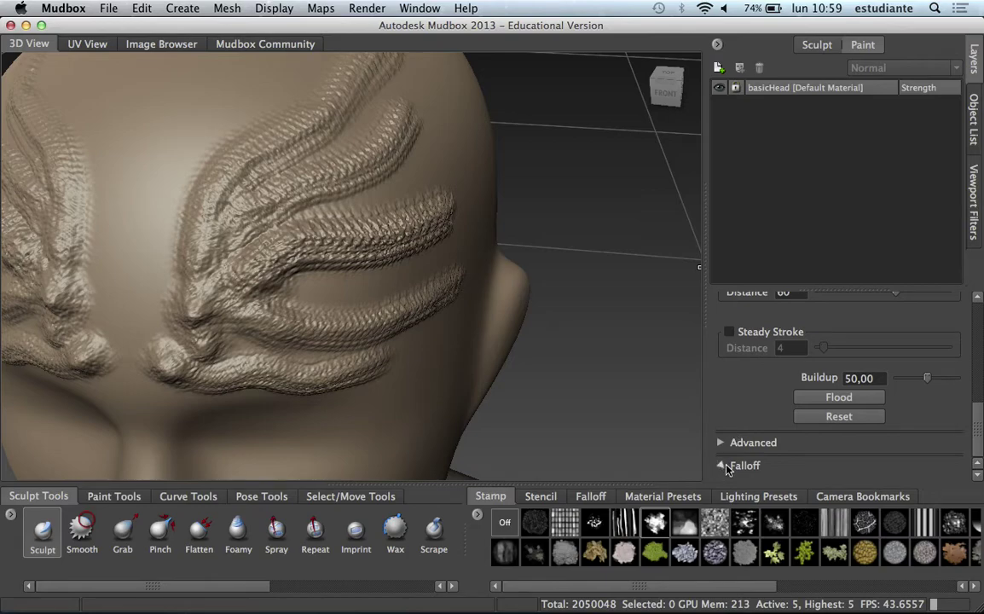
- Expand the brush Falloff settings and show the falloff curve presets
left_click(726, 465)
left_click_drag(979, 400, 979, 409)
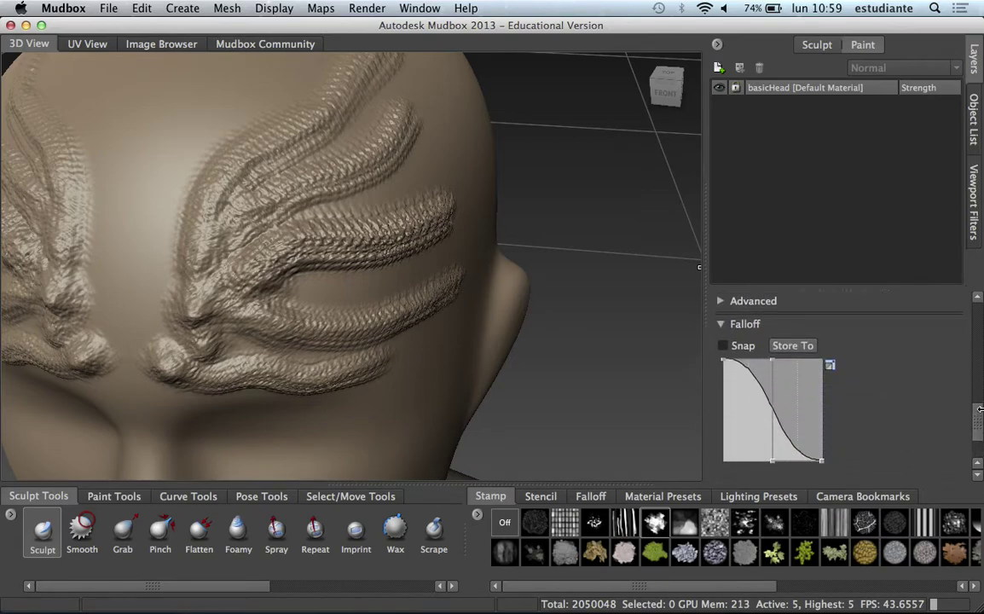
left_click(601, 497)
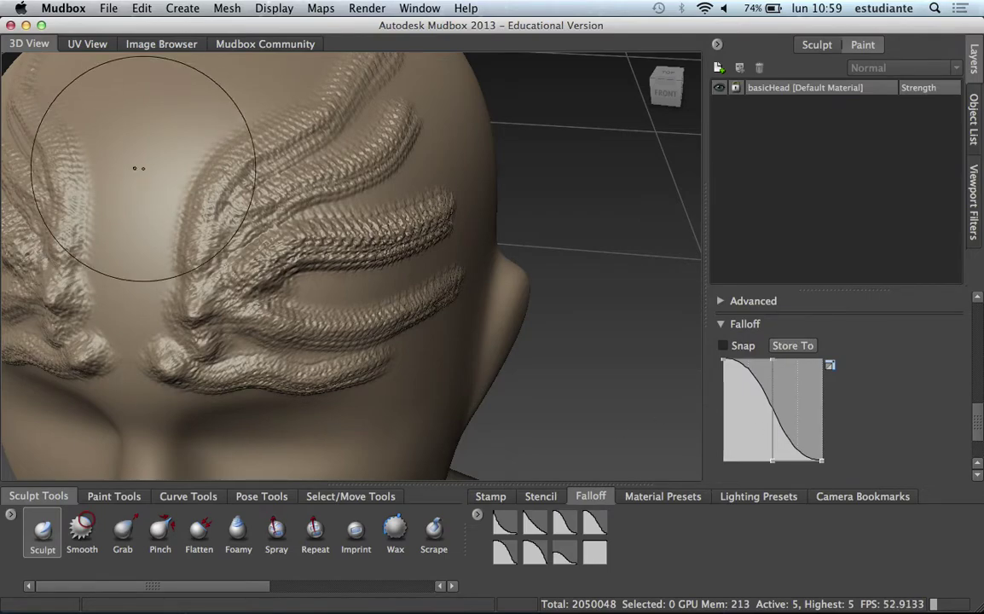
mouse_move(283, 121)
left_mouse_down("alt")
mouse_move(291, 168)
mouse_move(283, 226)
left_mouse_up("alt")
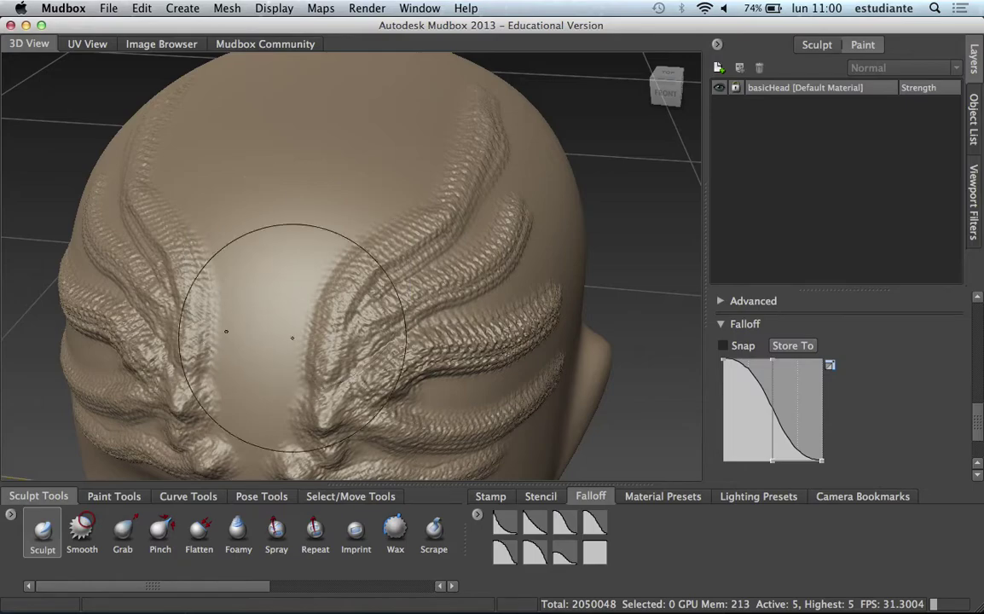
- Sculpt a crown patch, undo it, then sculpt two lumpy oval patches on the crown
mouse_move(297, 303)
left_mouse_down()
mouse_move(302, 260)
mouse_move(362, 152)
left_mouse_up()
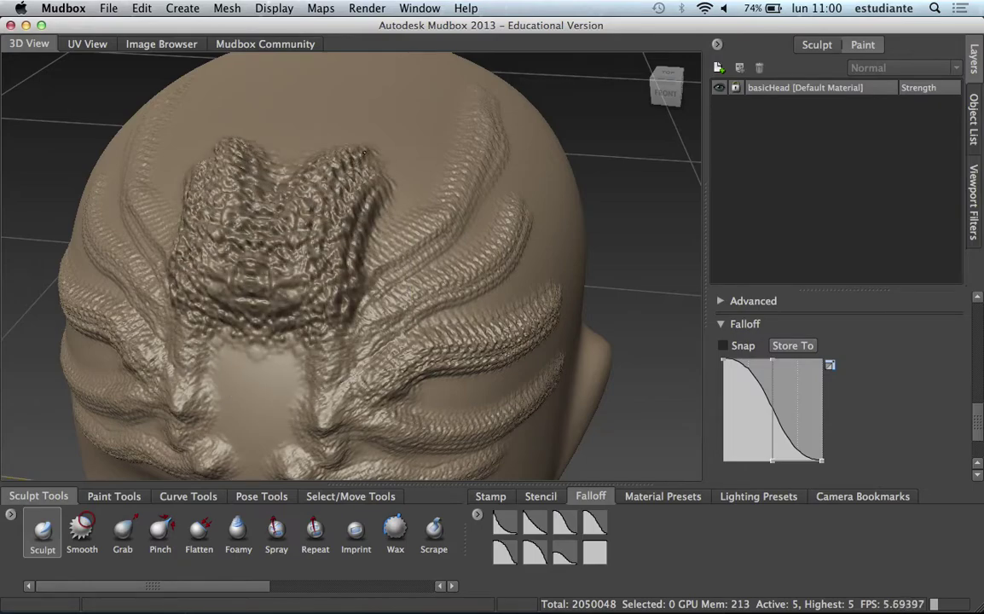
left_click_drag(405, 95, 385, 128)
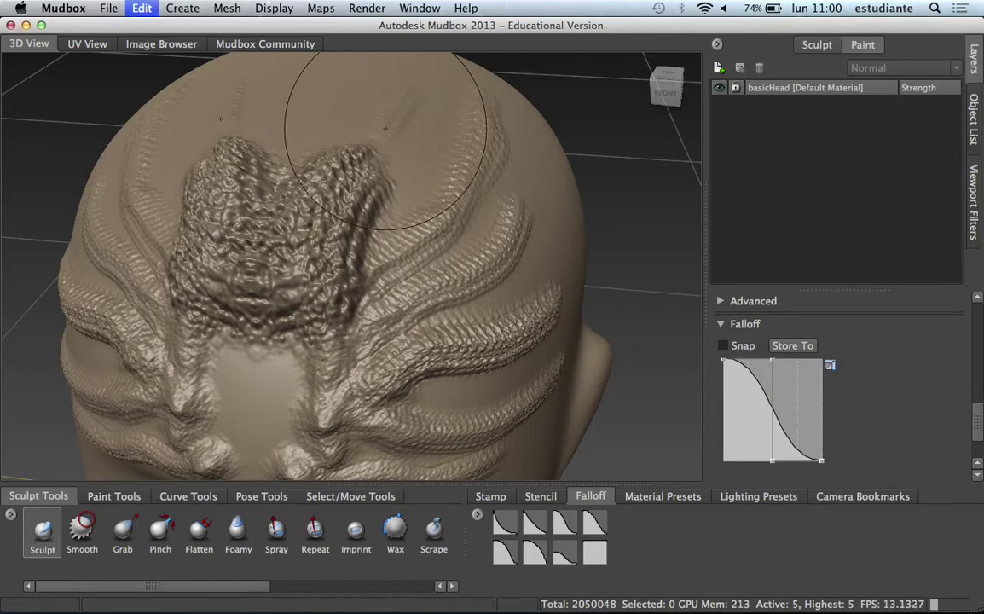
key("ctrl+z")
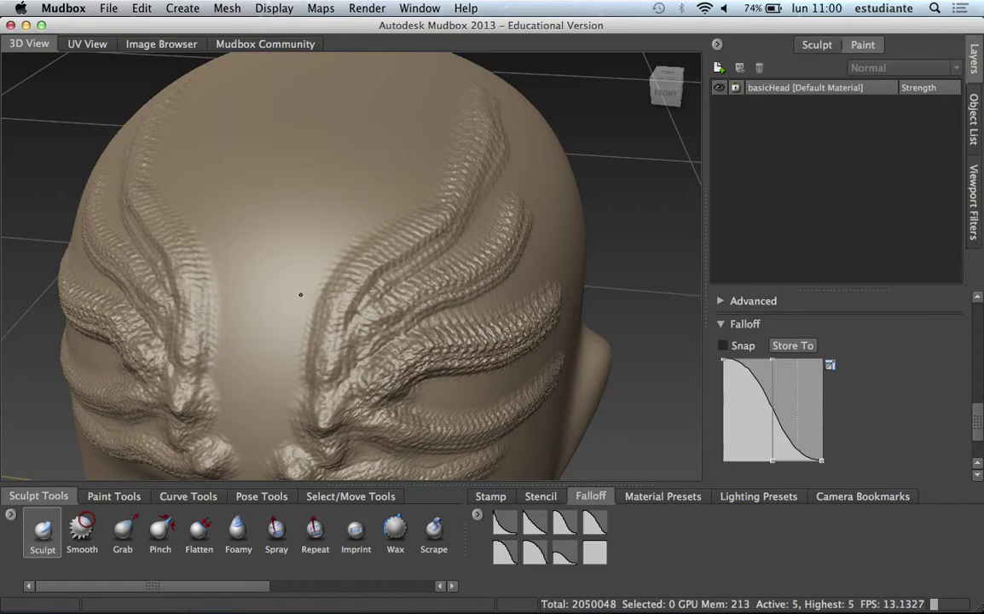
left_click_drag(301, 295, 314, 236)
left_click_drag(326, 195, 302, 162)
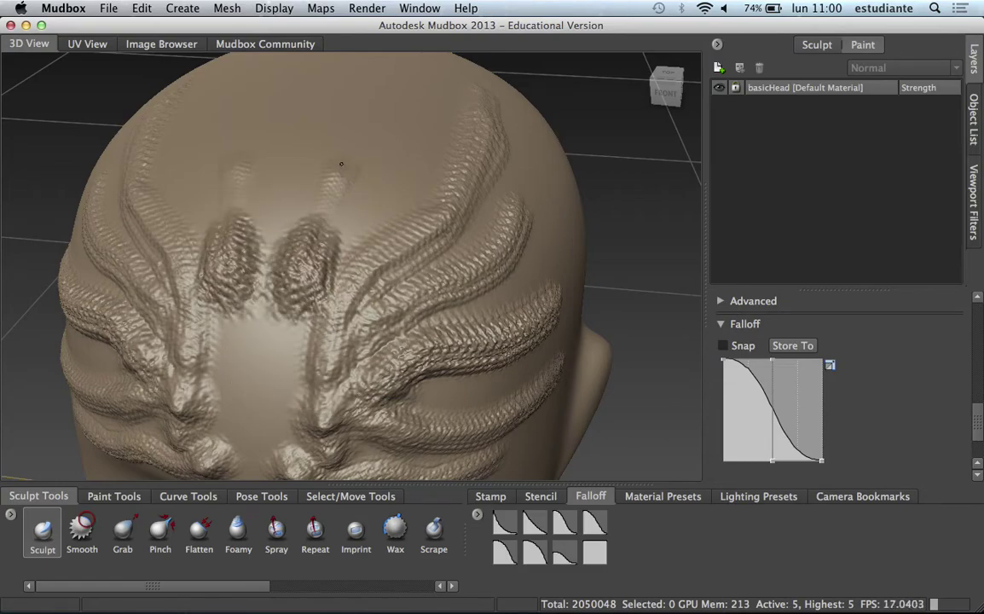
left_click_drag(330, 198, 379, 180)
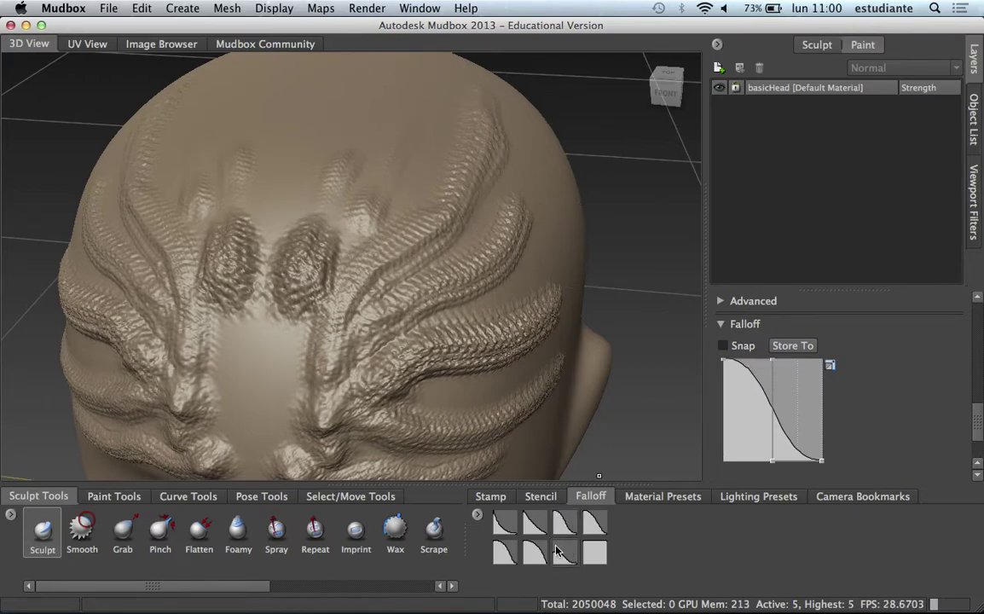
- Switch to the steep concave falloff and sculpt short ridges along the side of the head
left_click(503, 529)
left_click_drag(273, 145, 322, 137)
left_click_drag(385, 156, 419, 138)
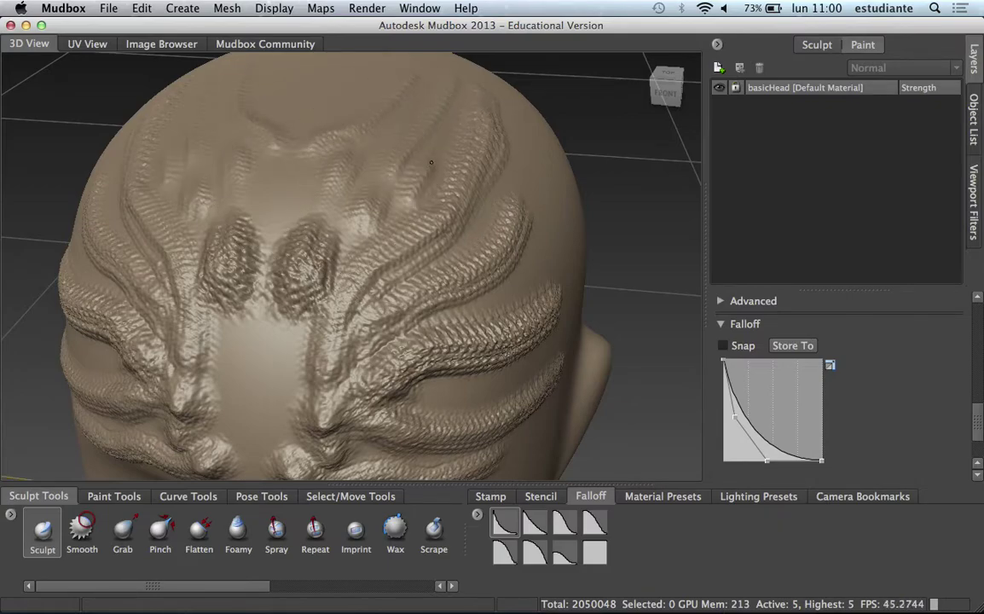
mouse_move(575, 182)
left_mouse_down("alt")
mouse_move(247, 294)
mouse_move(264, 247)
mouse_move(342, 184)
left_mouse_up("alt")
left_click_drag(413, 181, 385, 198)
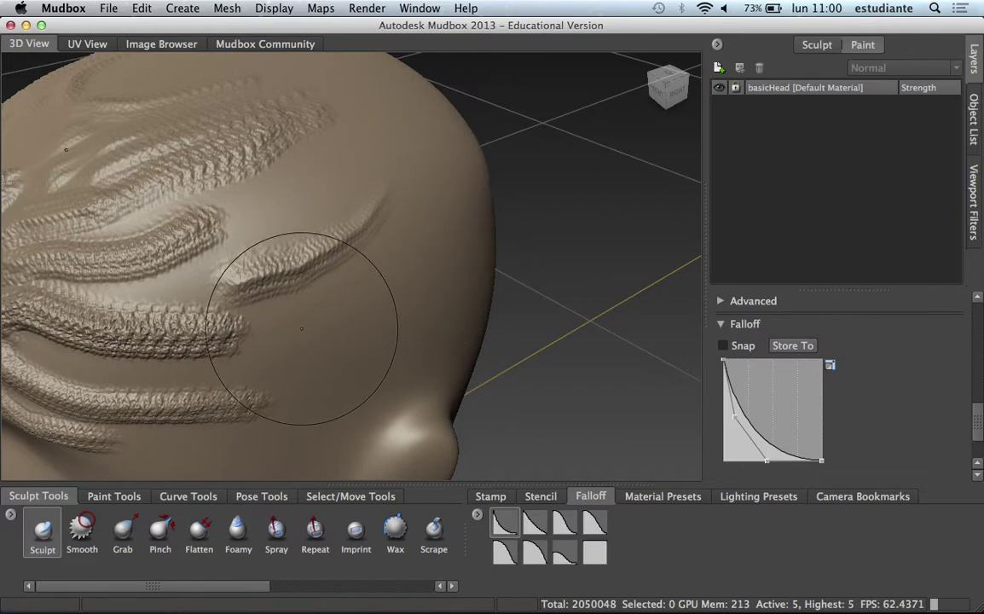
mouse_move(243, 356)
left_mouse_down()
mouse_move(318, 348)
mouse_move(422, 245)
left_mouse_up()
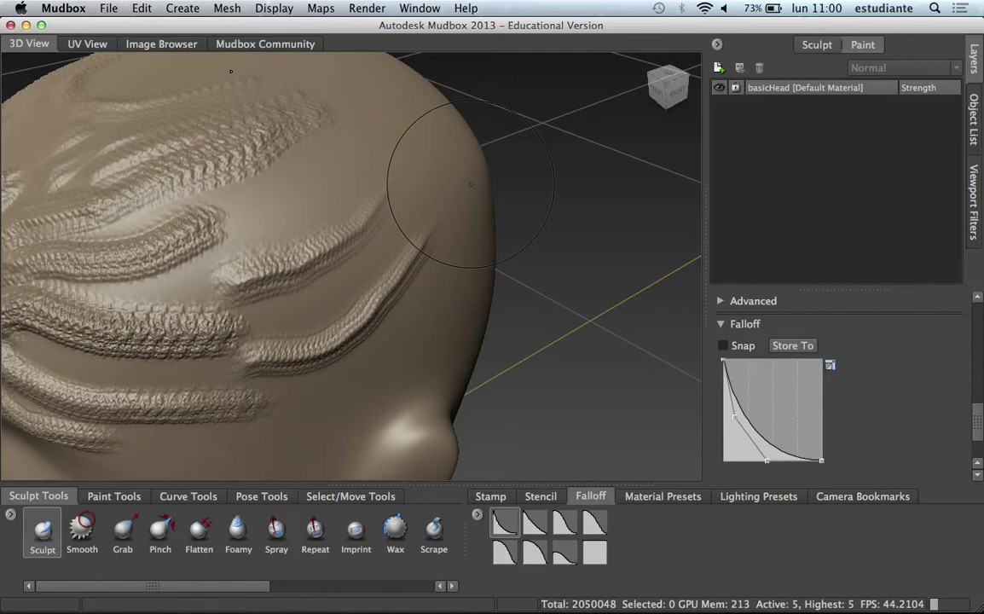
left_click_drag(385, 175, 389, 210, "alt")
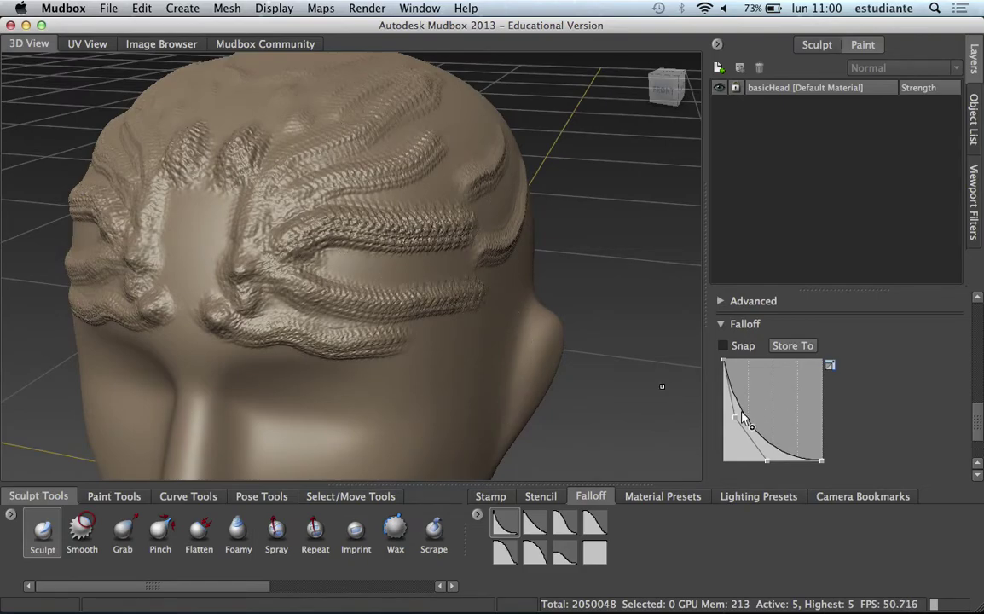
- Raise the falloff curve points, add small sculpt marks above the ear, and show the stencils
left_click_drag(737, 417, 738, 407)
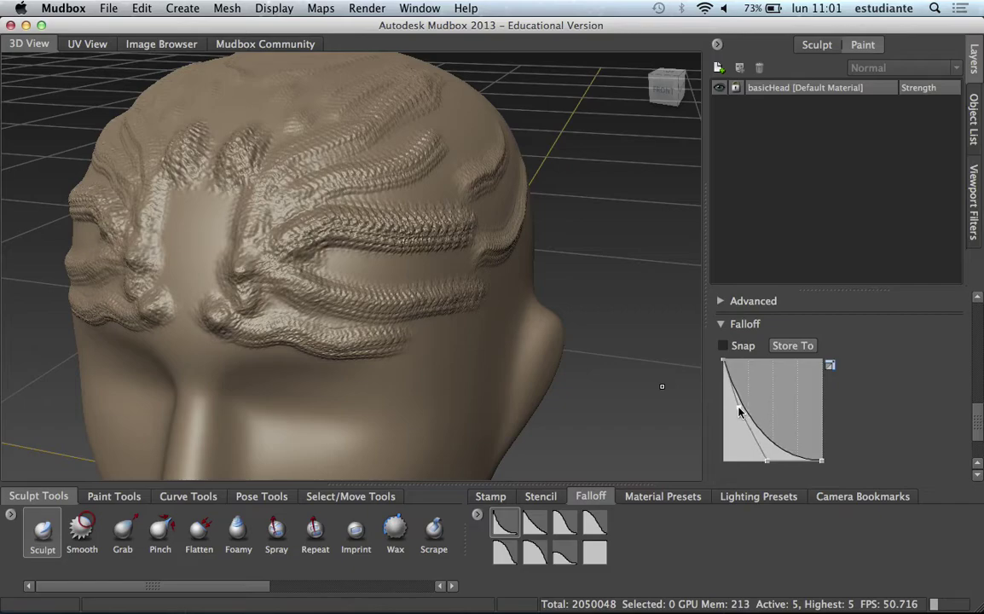
mouse_move(767, 461)
left_mouse_down()
mouse_move(778, 430)
mouse_move(771, 441)
left_mouse_up()
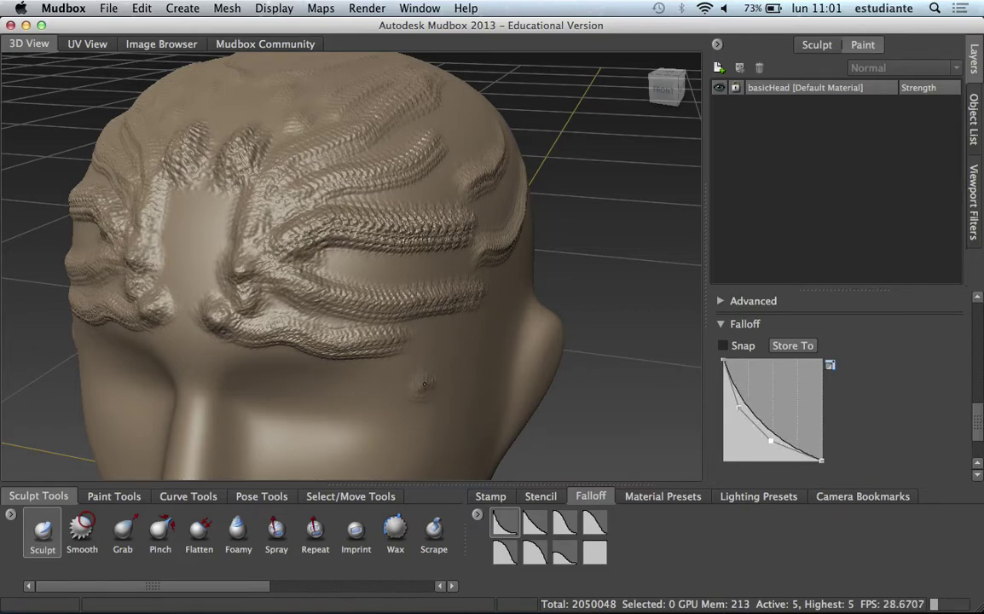
left_click_drag(414, 394, 461, 344)
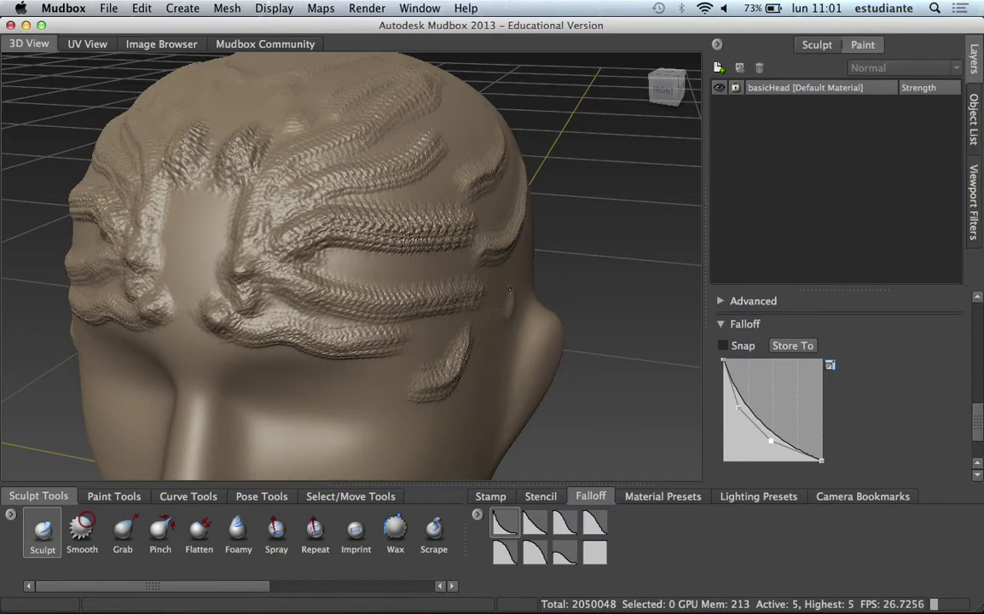
left_click_drag(482, 379, 499, 346)
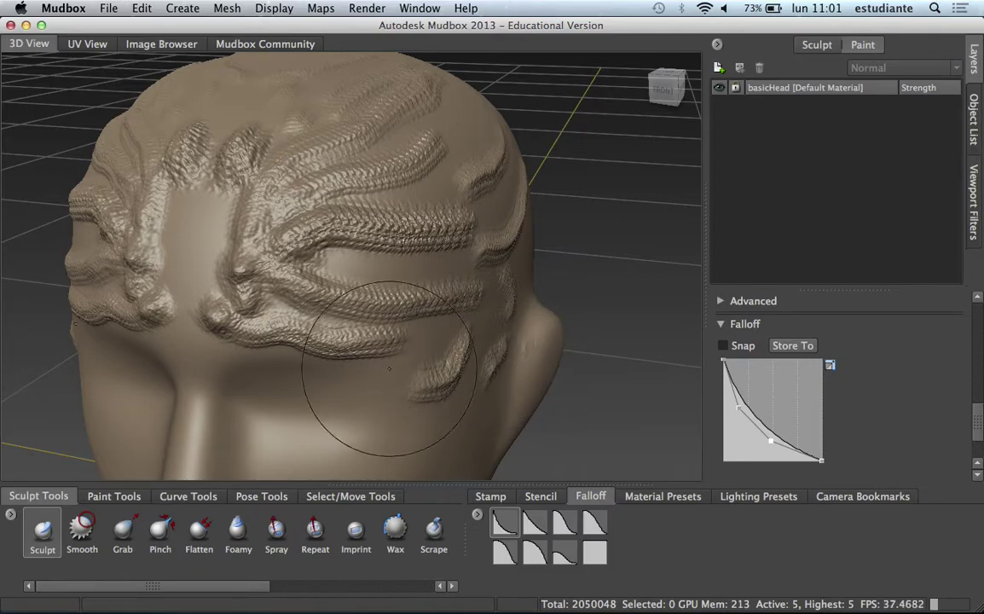
left_click(542, 496)
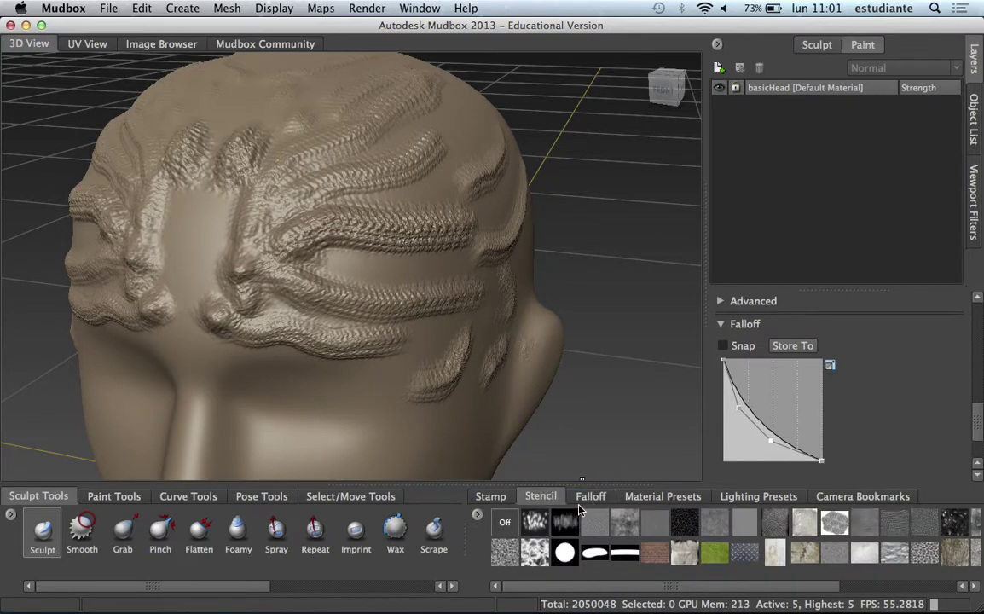
- Overlay the stoneWall stencil, fade it almost invisible, and turn the head to a front view
left_click(925, 553)
left_click_drag(307, 176, 245, 181)
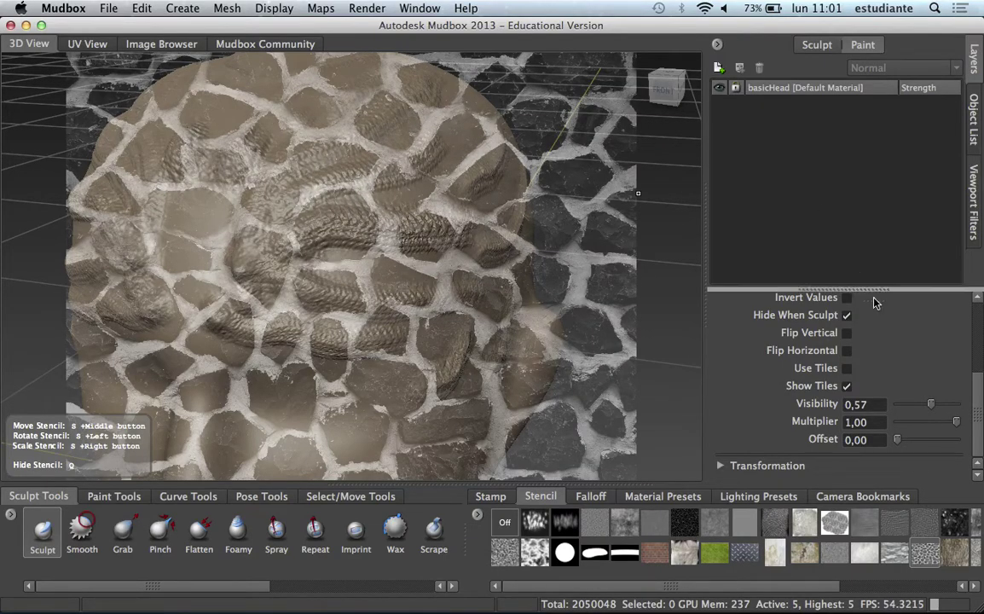
left_click_drag(932, 407, 910, 405)
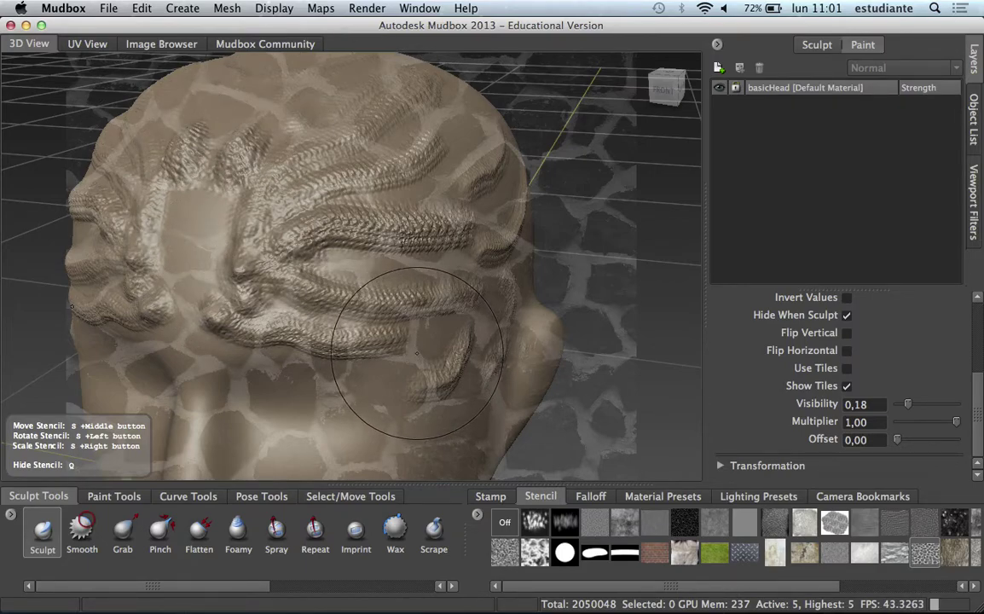
left_click_drag(456, 257, 390, 230, "alt")
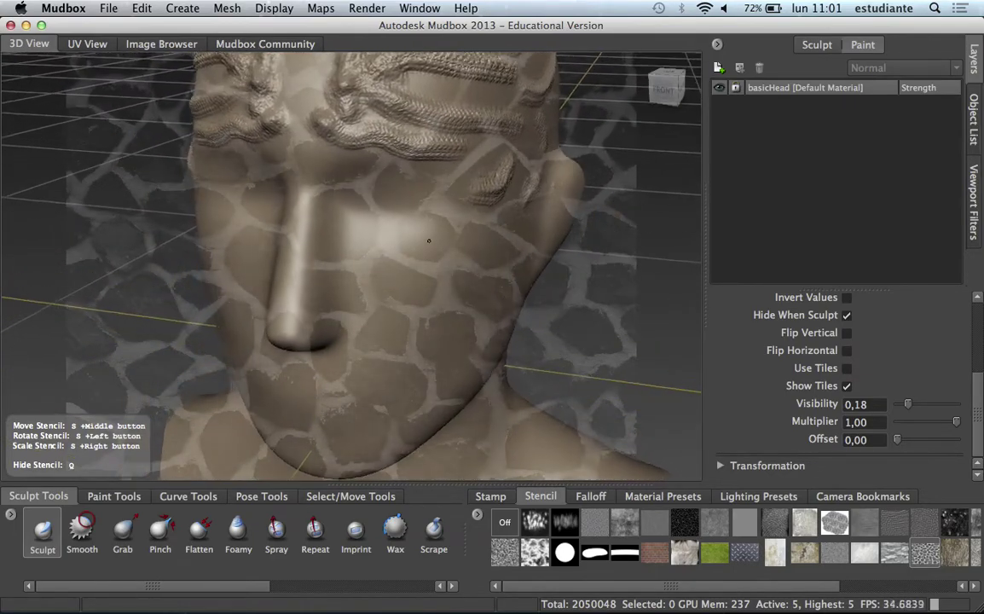
key("q")
- Imprint the cracked giraffe stencil relief across the cheeks, forehead, nose and chin
mouse_move(325, 222)
left_mouse_down()
mouse_move(312, 243)
mouse_move(332, 162)
mouse_move(379, 158)
mouse_move(406, 251)
left_mouse_up()
mouse_move(395, 300)
left_mouse_down()
mouse_move(359, 289)
mouse_move(361, 319)
left_mouse_up()
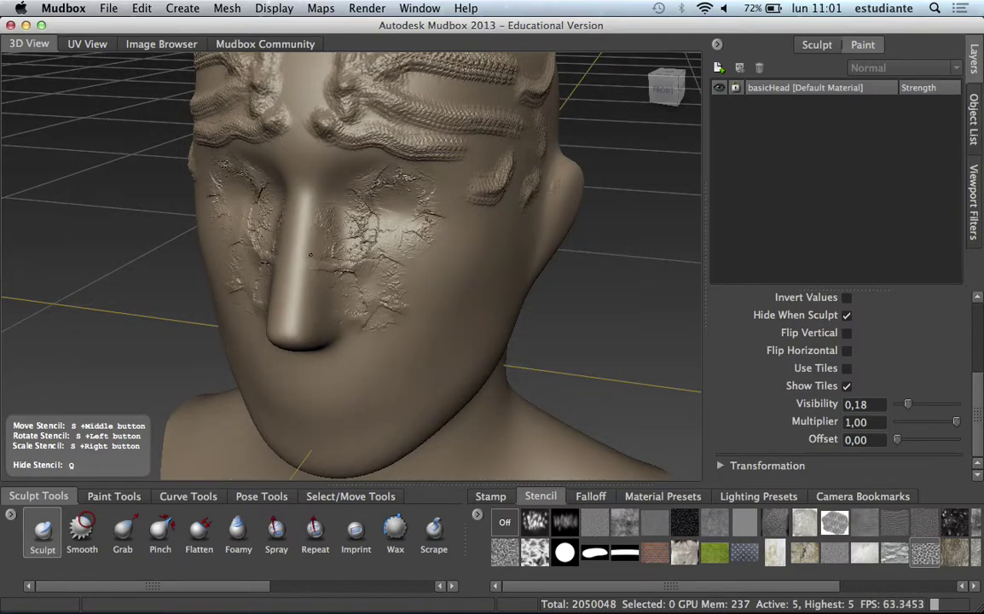
left_click_drag(345, 171, 330, 156)
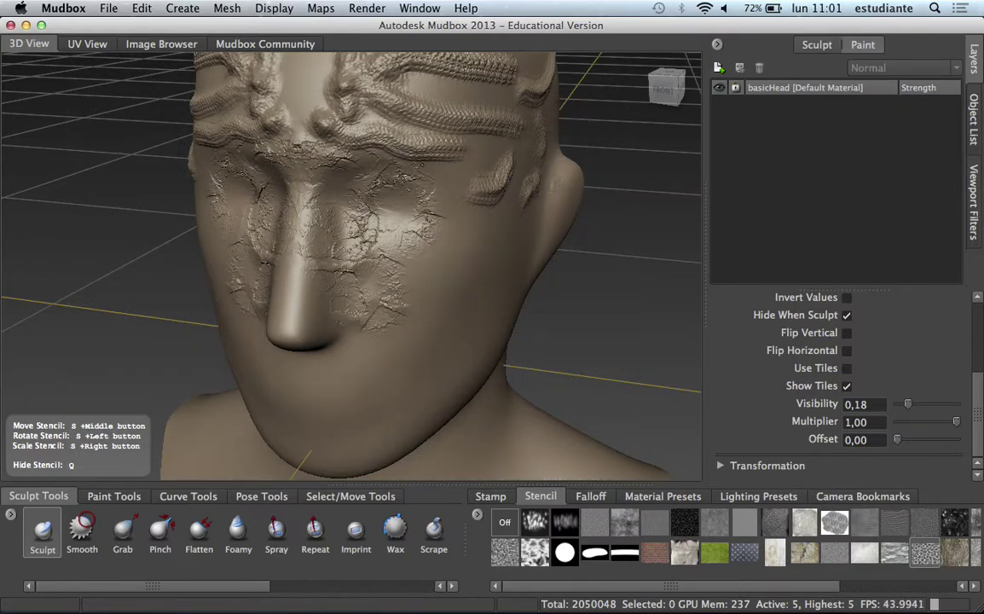
left_click_drag(463, 178, 442, 199)
left_click_drag(442, 242, 419, 268)
left_click_drag(415, 313, 401, 344)
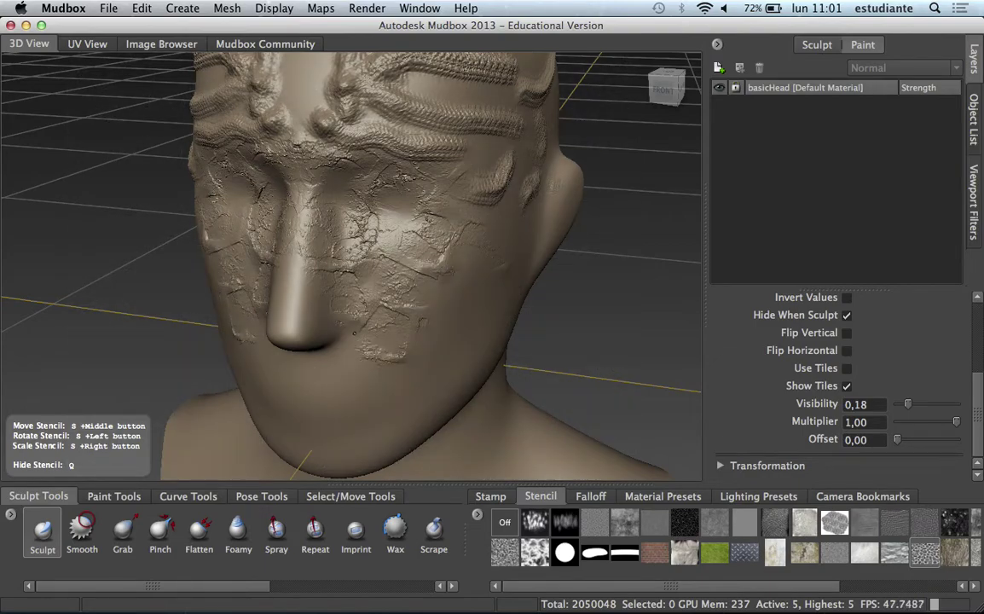
left_click_drag(318, 338, 298, 249)
mouse_move(329, 351)
left_mouse_down()
mouse_move(349, 362)
mouse_move(340, 363)
mouse_move(419, 232)
left_mouse_up()
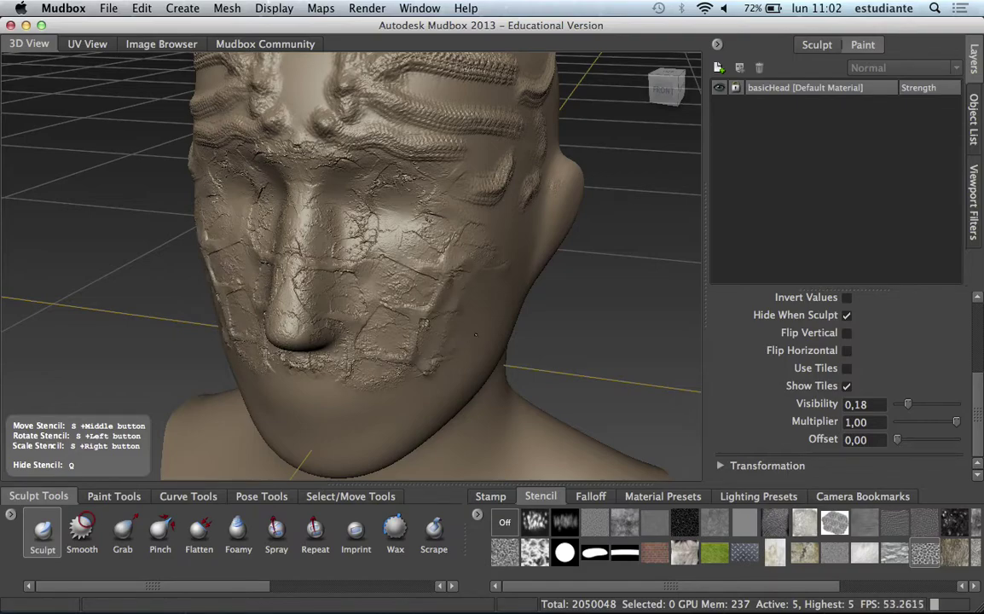
left_click_drag(513, 209, 562, 340)
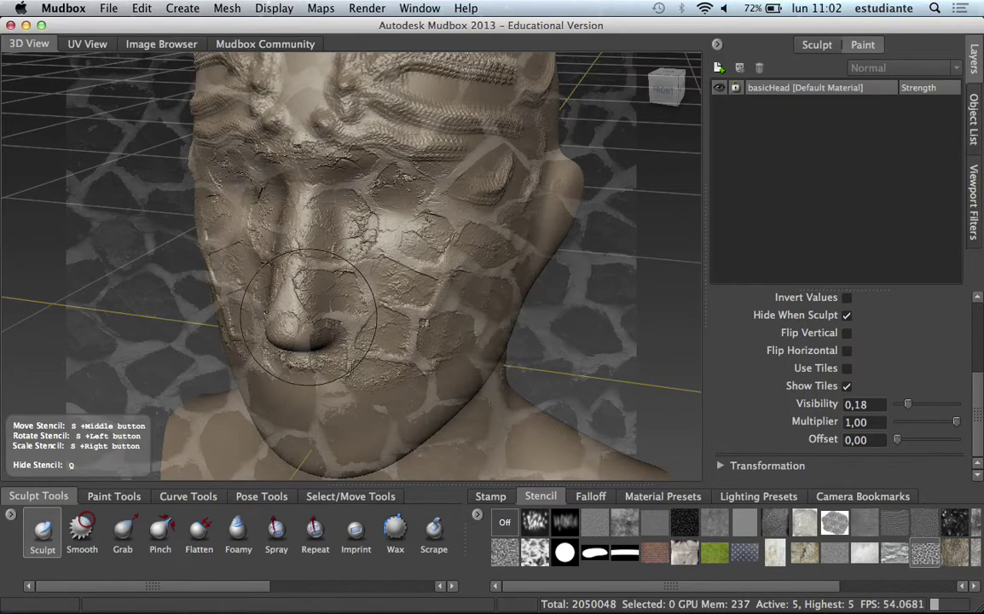
left_click(498, 502)
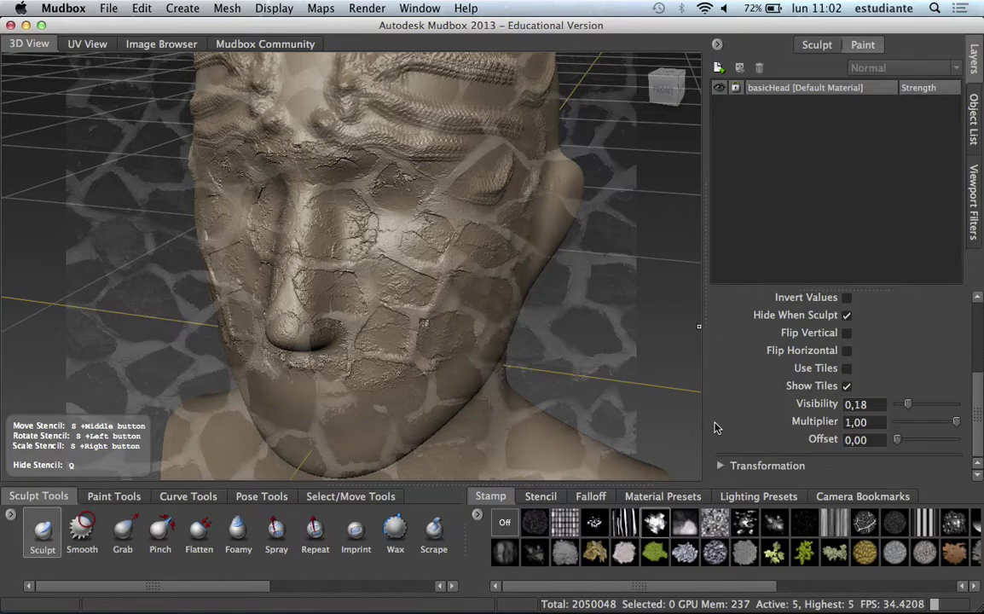
- Turn the giraffe stencil off, undo a test crack stroke, and pick the basic Paint Brush
left_click(539, 497)
key("q")
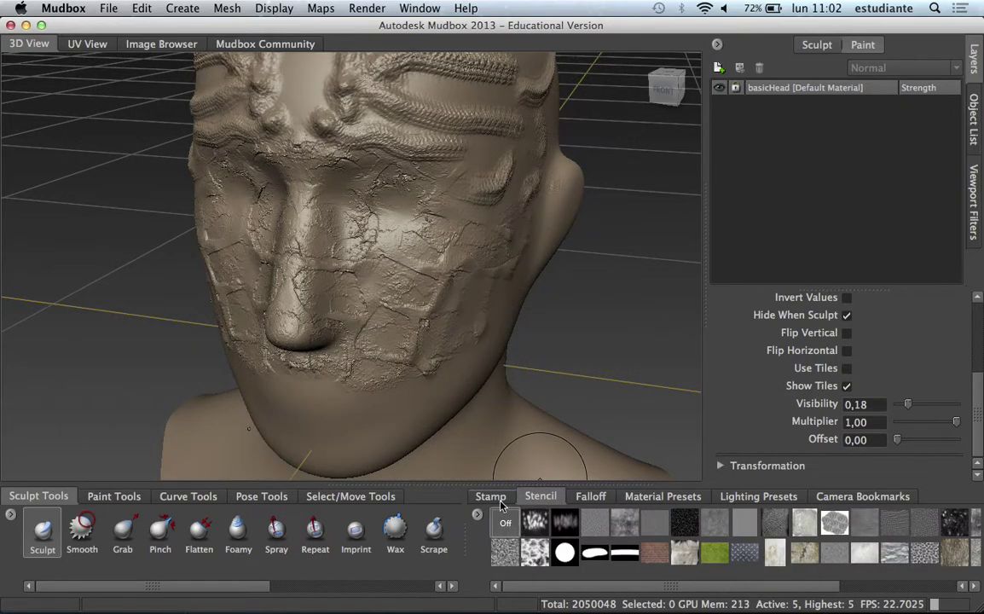
left_click(501, 497)
left_click_drag(375, 171, 366, 256)
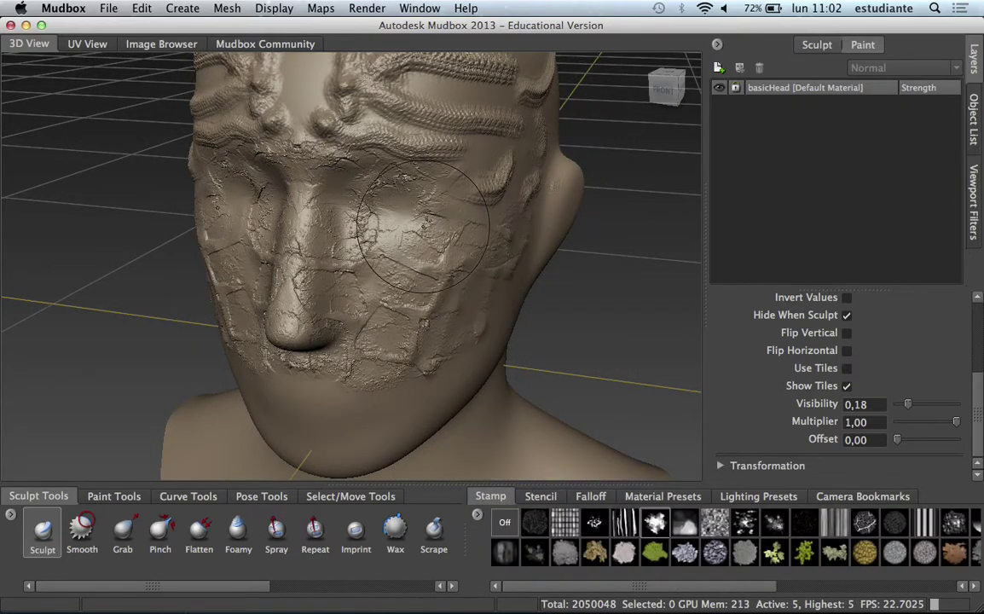
key("ctrl+z")
left_click(119, 497)
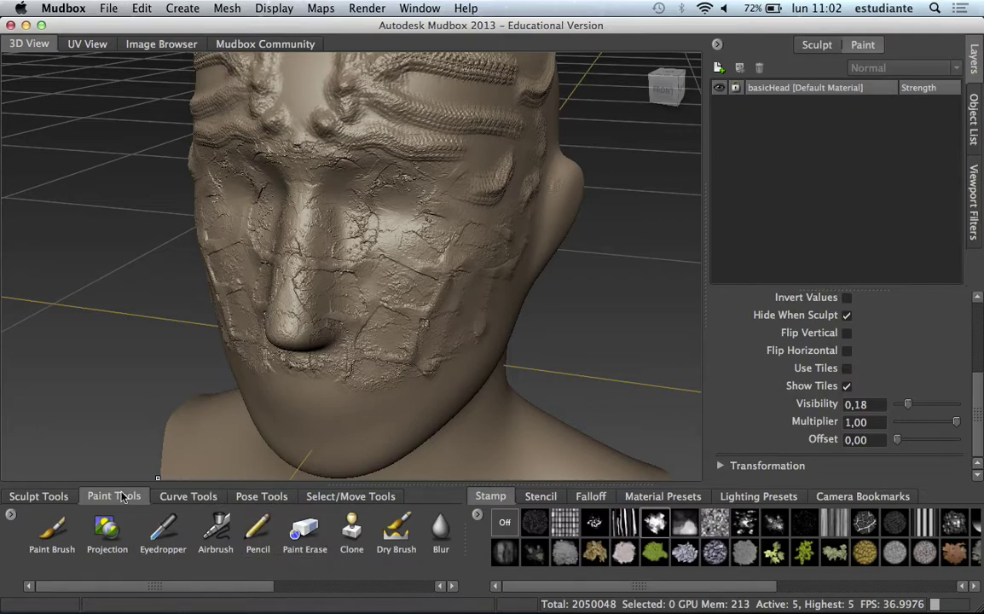
left_click(41, 543)
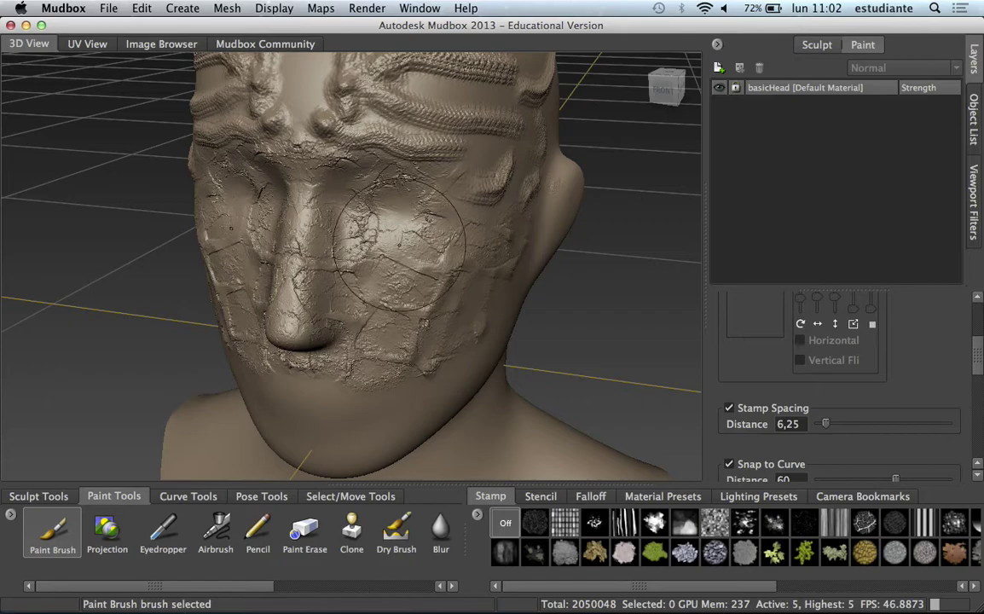
- Create a new paint layer on basicHead named colores, 2048 size, Diffuse channel
left_click(818, 46)
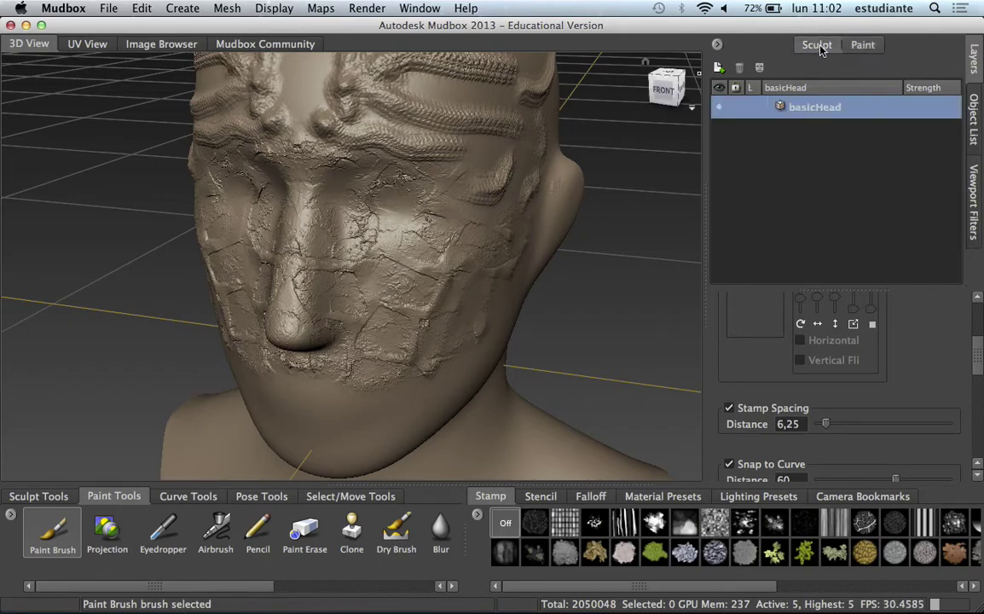
left_click(860, 45)
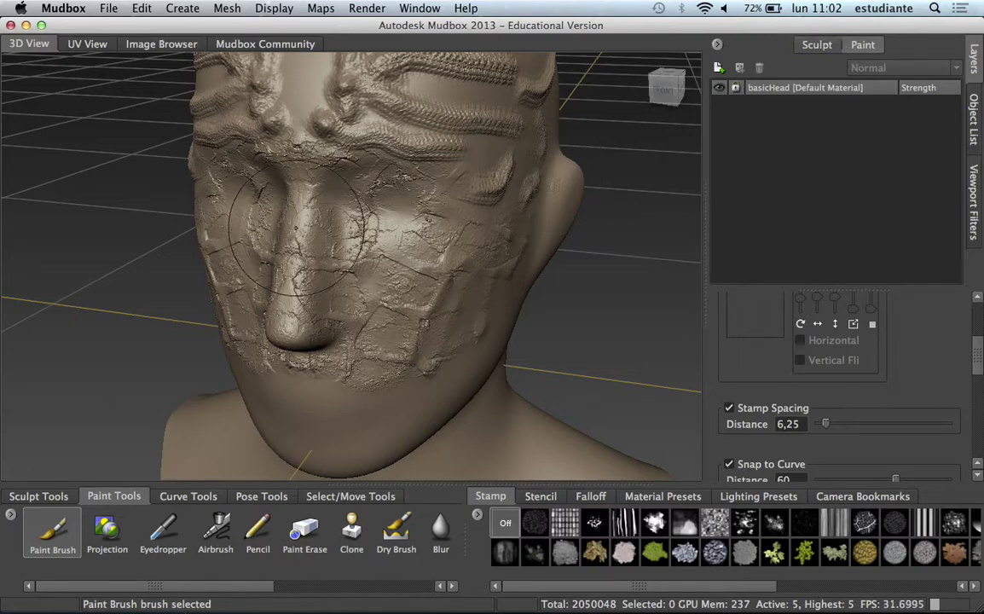
left_click(363, 181)
mouse_move(468, 236)
left_mouse_down()
mouse_move(400, 148)
mouse_move(352, 127)
left_mouse_up()
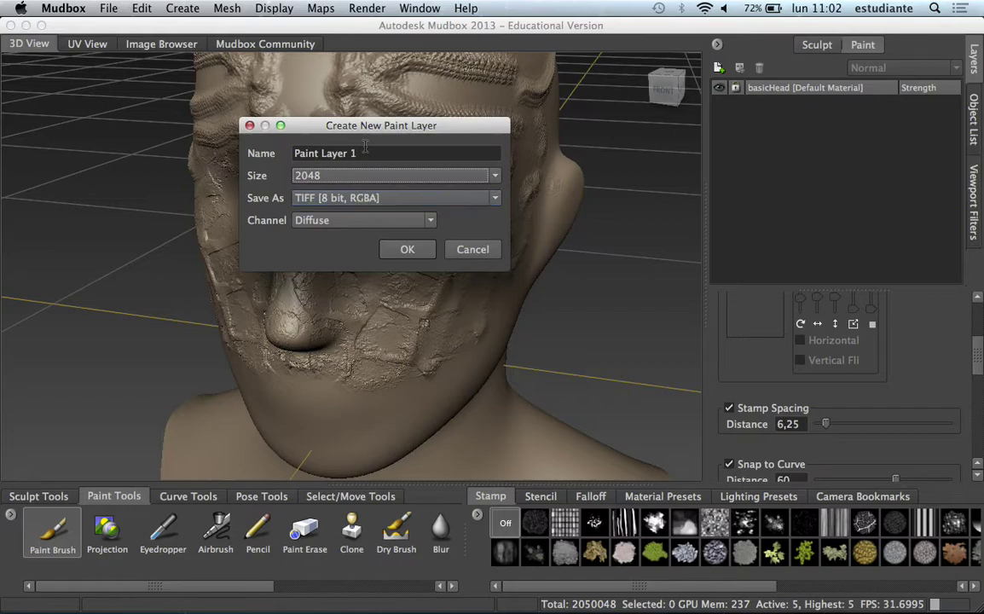
left_click_drag(358, 133, 358, 172)
left_click_drag(389, 238, 405, 262)
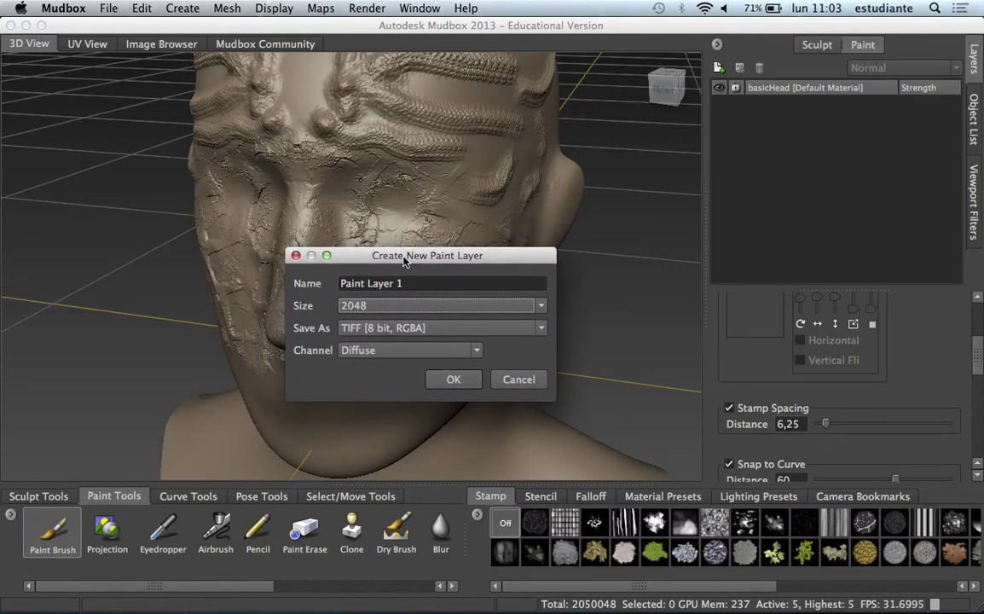
mouse_move(405, 262)
left_mouse_down()
mouse_move(322, 138)
mouse_move(209, 143)
left_mouse_up()
key("BackSpace")
type("colores")
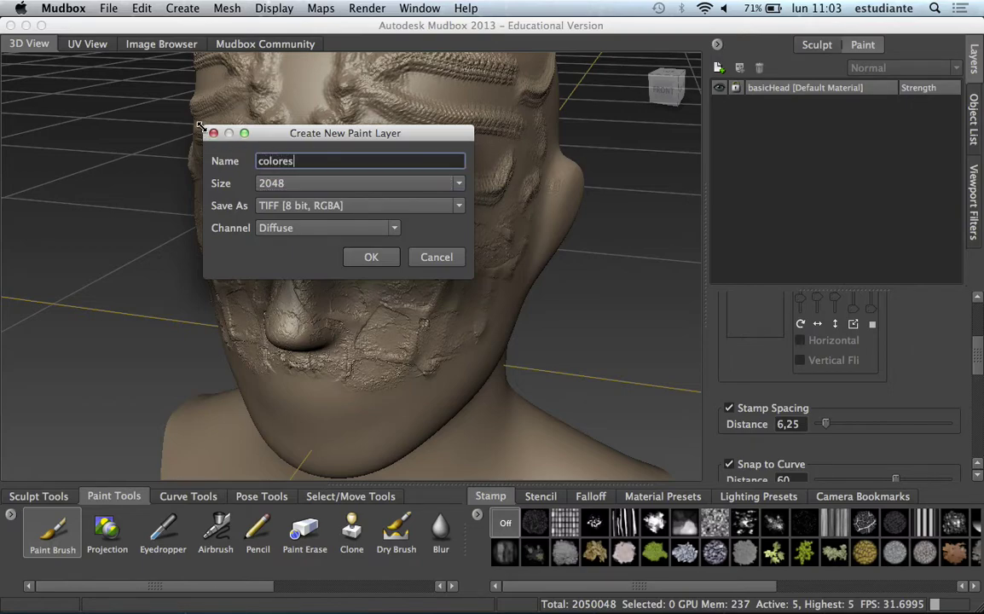
left_click(372, 257)
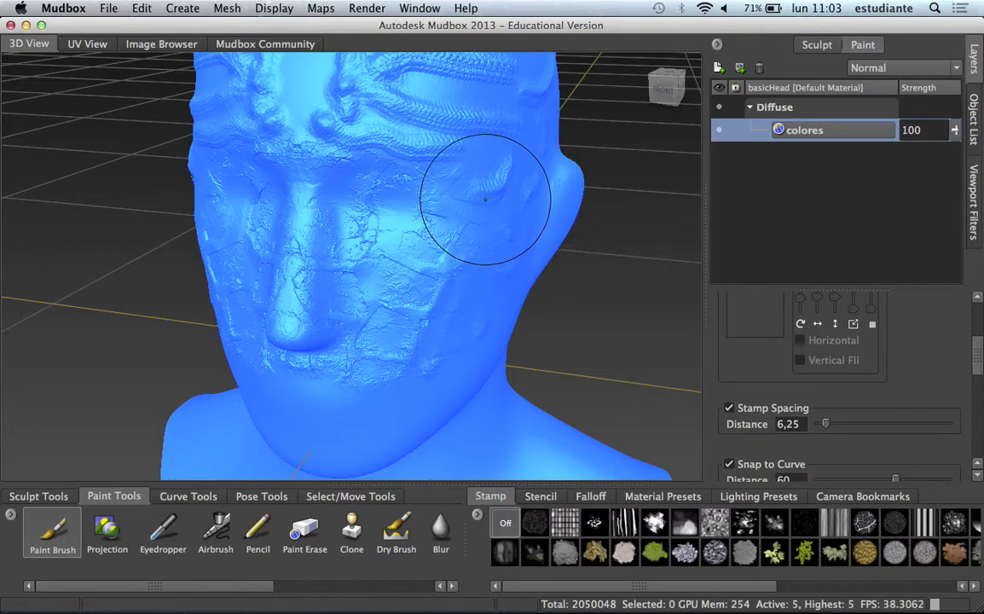
- Paint white across the brow ridges and up the forehead ridges on the colores layer
left_click_drag(545, 158, 444, 205, "alt")
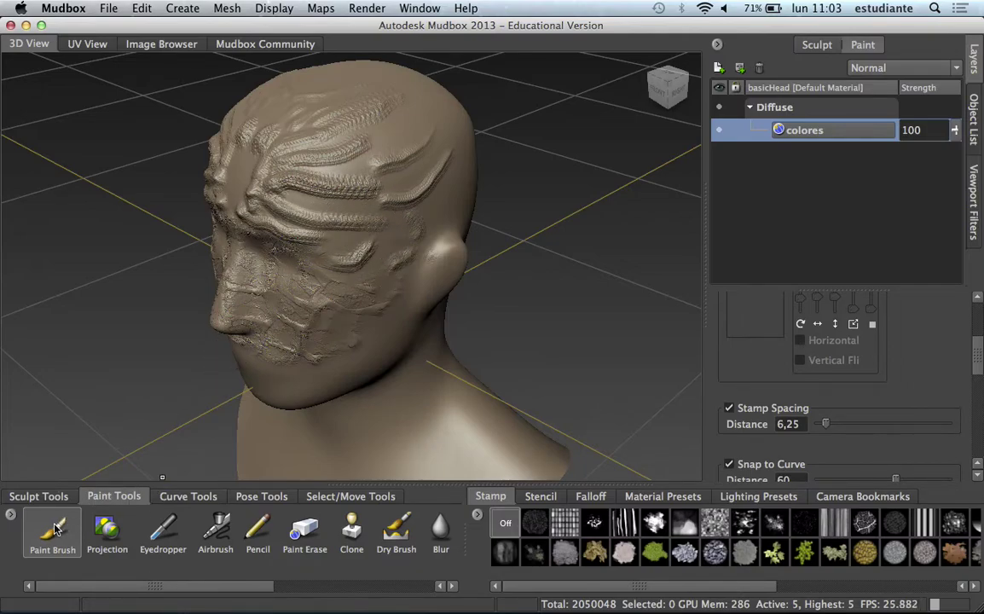
scroll(980, 346, "up", 5)
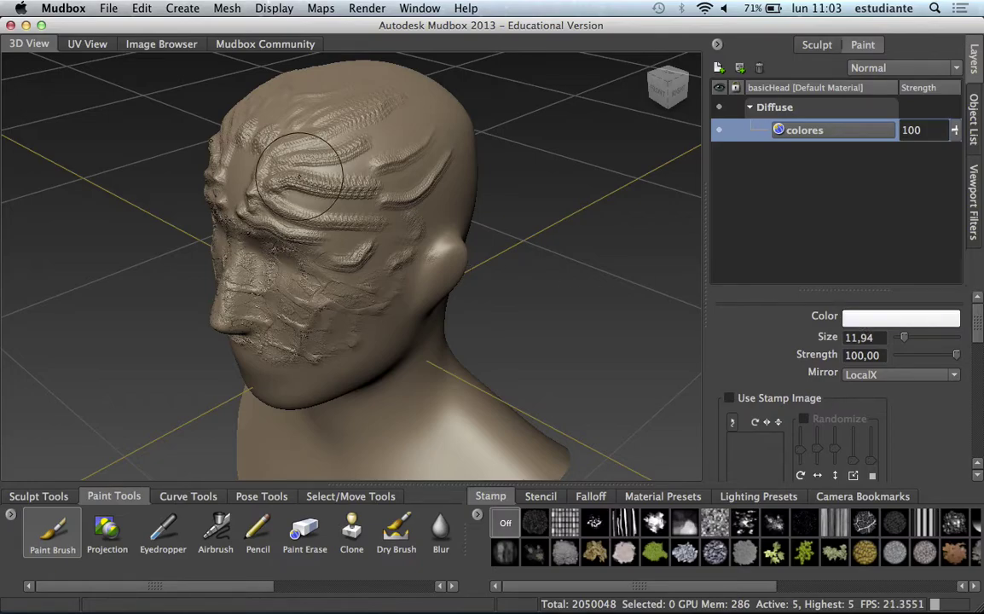
left_click_drag(290, 201, 200, 171)
mouse_move(261, 208)
left_mouse_down()
mouse_move(261, 150)
mouse_move(298, 162)
mouse_move(279, 162)
left_mouse_up()
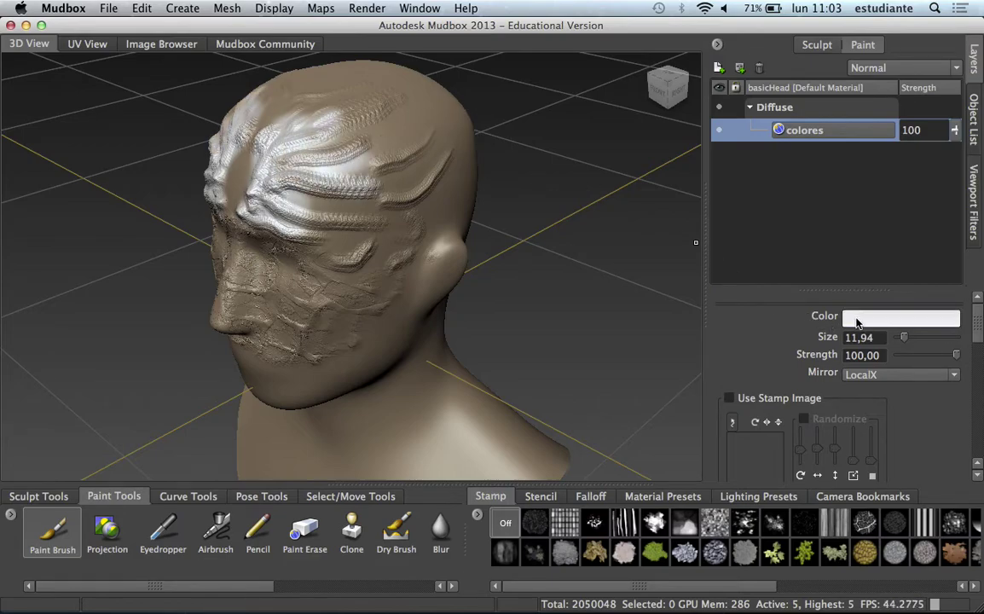
- Set the paint brush colour to dark red
left_click(853, 318)
left_click_drag(96, 200, 107, 202)
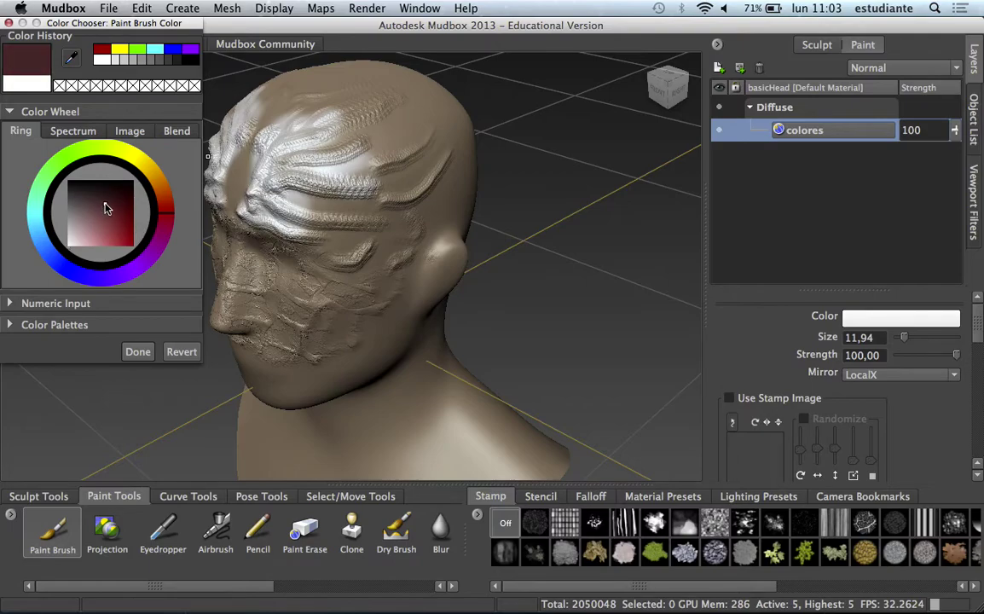
left_click(140, 29)
left_click(6, 23)
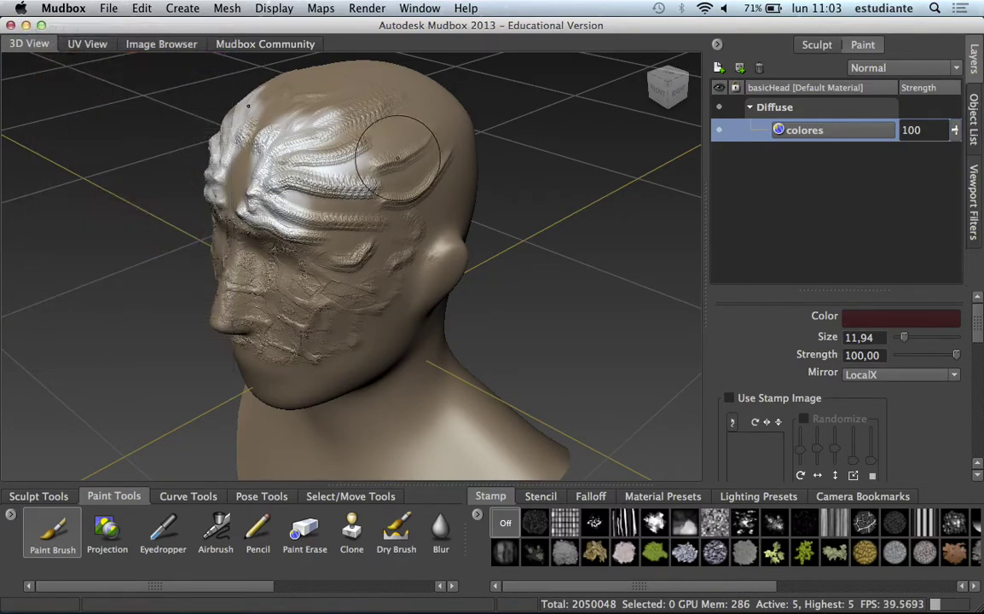
- Paint dark red along the brow ridges and forehead centre, and give the brush a stamp image
mouse_move(375, 205)
left_mouse_down("alt")
mouse_move(329, 165)
mouse_move(337, 184)
mouse_move(328, 119)
mouse_move(319, 199)
mouse_move(418, 189)
left_mouse_up("alt")
mouse_move(406, 124)
left_mouse_down()
mouse_move(375, 175)
mouse_move(406, 145)
mouse_move(415, 173)
mouse_move(320, 147)
left_mouse_up()
mouse_move(538, 184)
left_mouse_down("alt")
mouse_move(558, 180)
mouse_move(450, 193)
mouse_move(518, 180)
mouse_move(406, 133)
left_mouse_up("alt")
left_click_drag(285, 182, 326, 70)
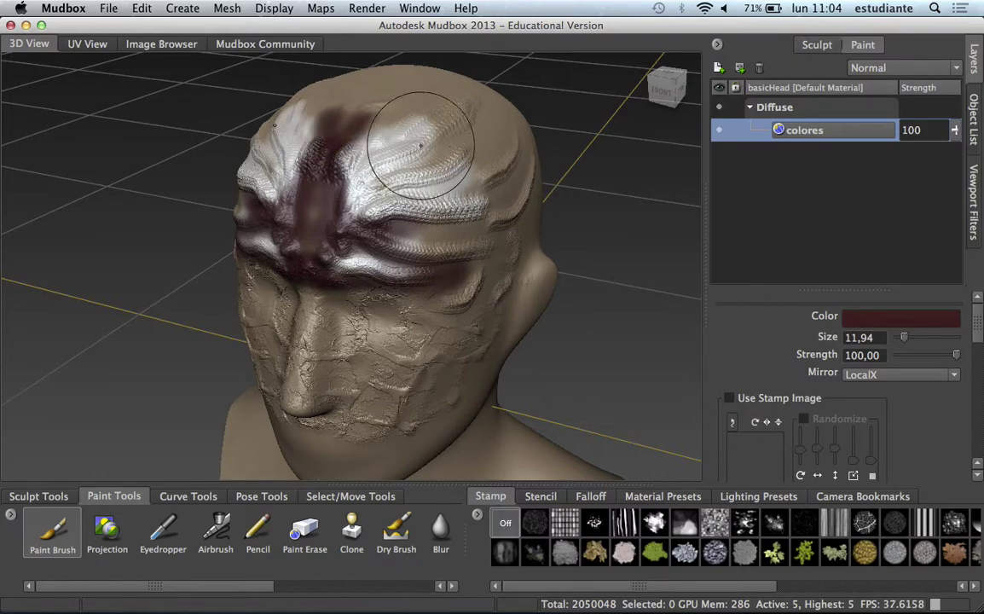
left_click_drag(401, 160, 434, 185)
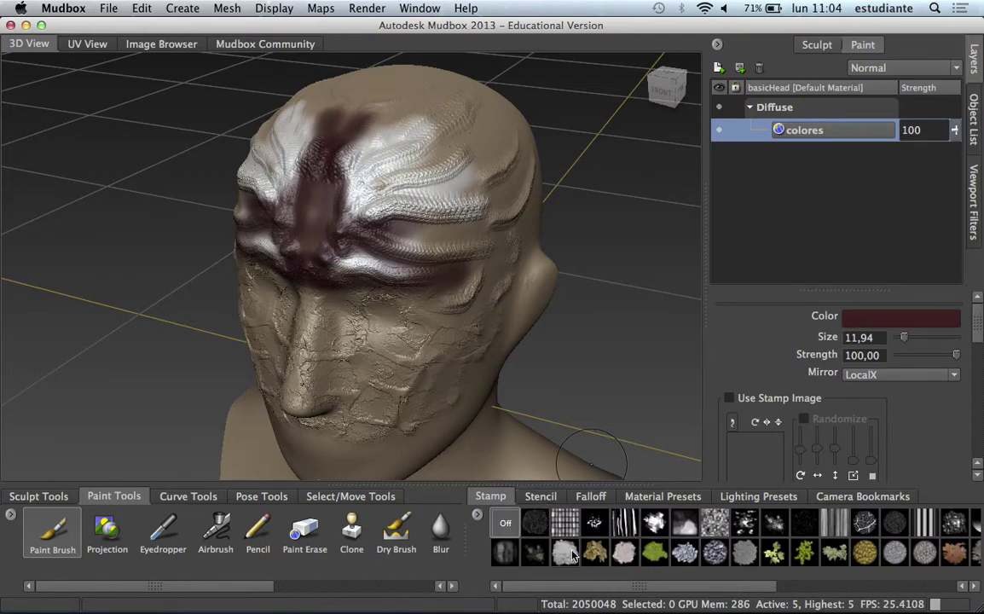
left_click(714, 552)
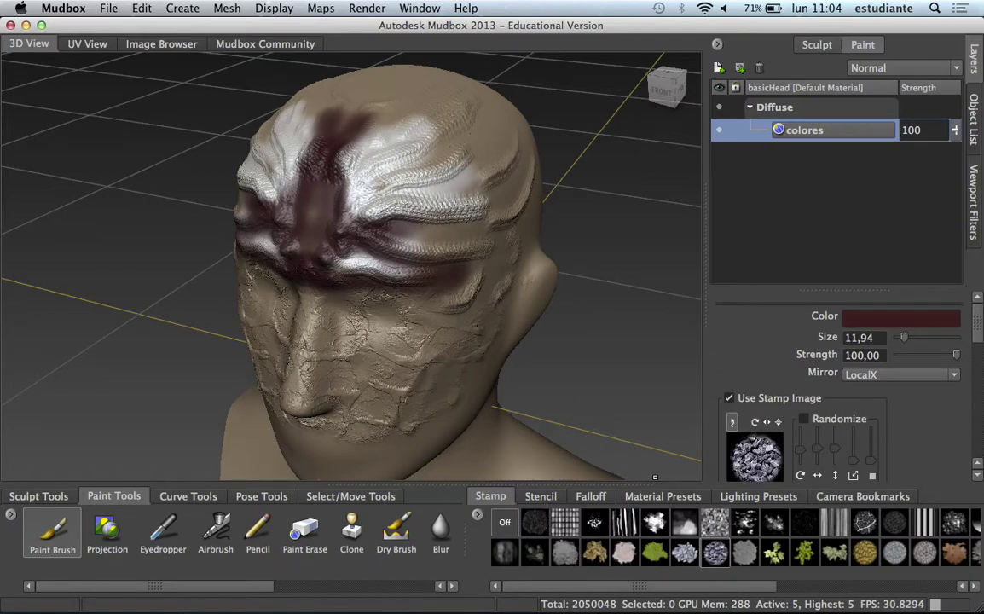
- Add a stamped dark stroke to the upper right head and enable stamp Randomize
left_click_drag(460, 136, 499, 141)
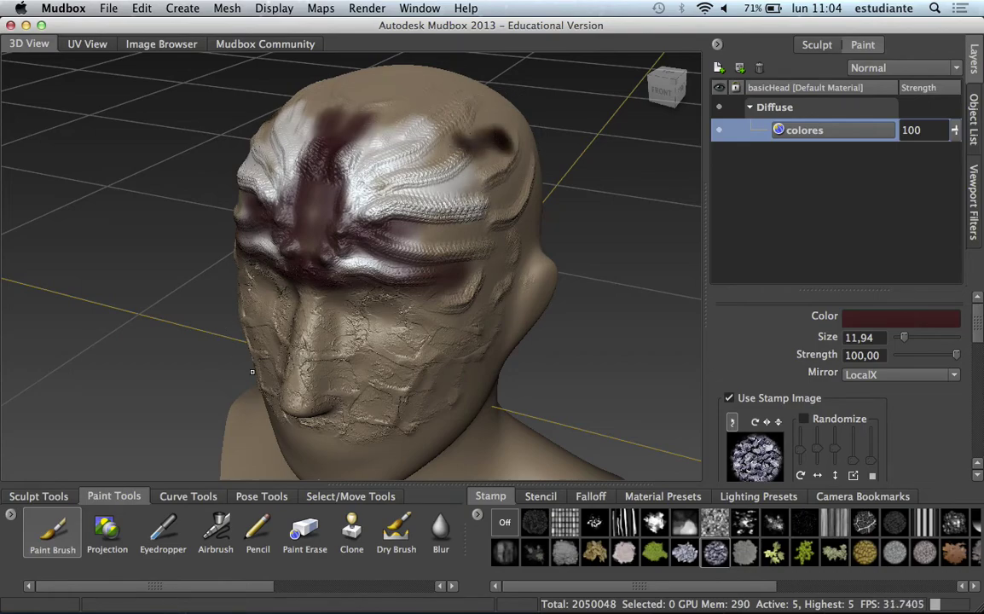
left_click(67, 500)
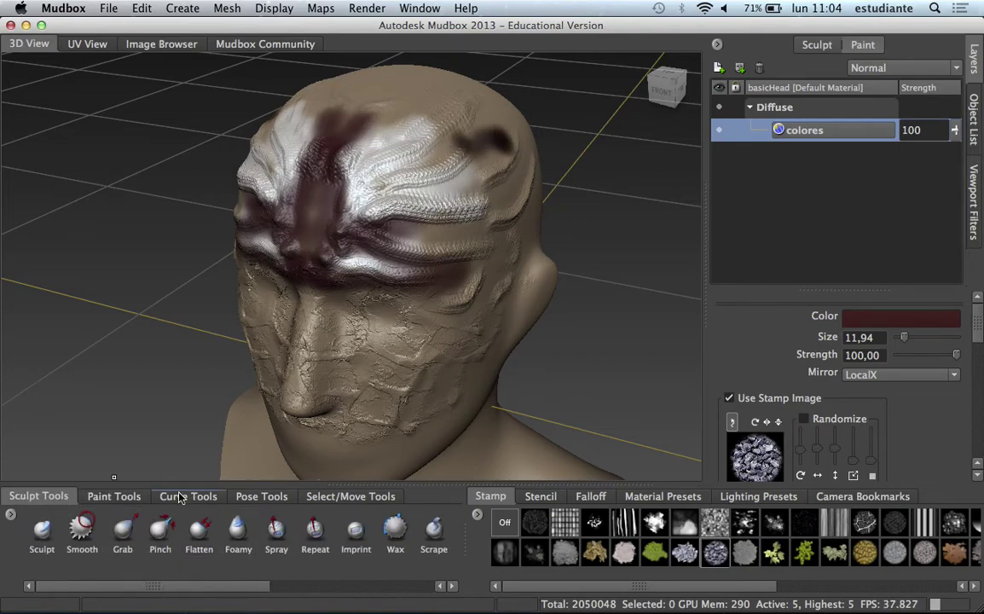
left_click_drag(206, 588, 382, 588)
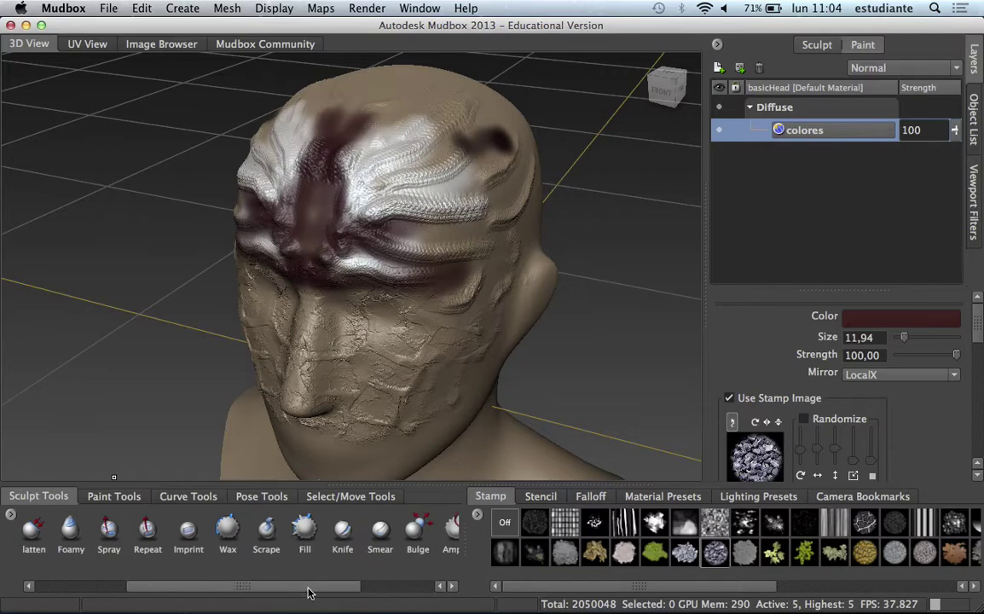
left_click(119, 497)
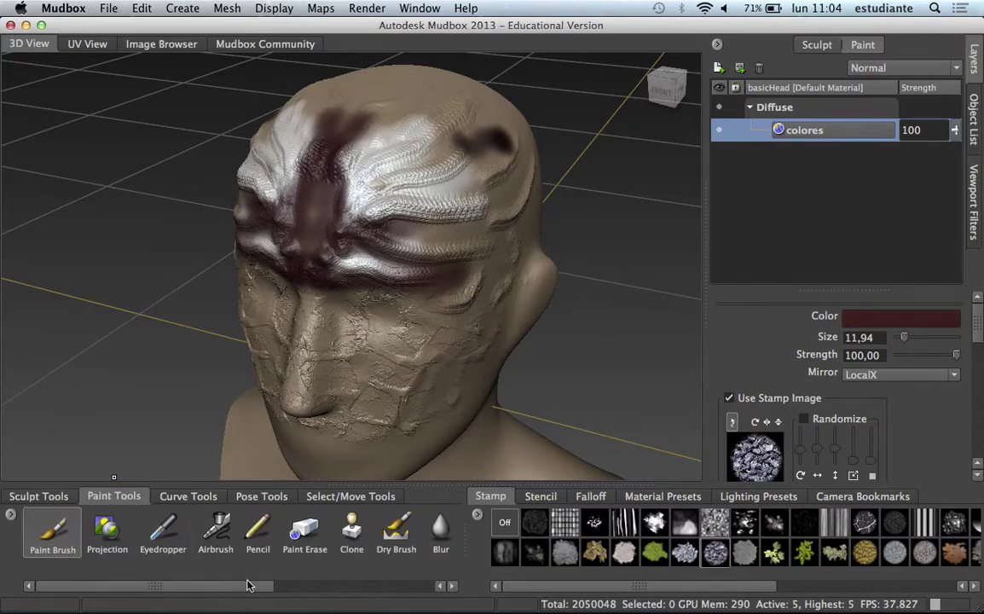
left_click_drag(243, 587, 421, 588)
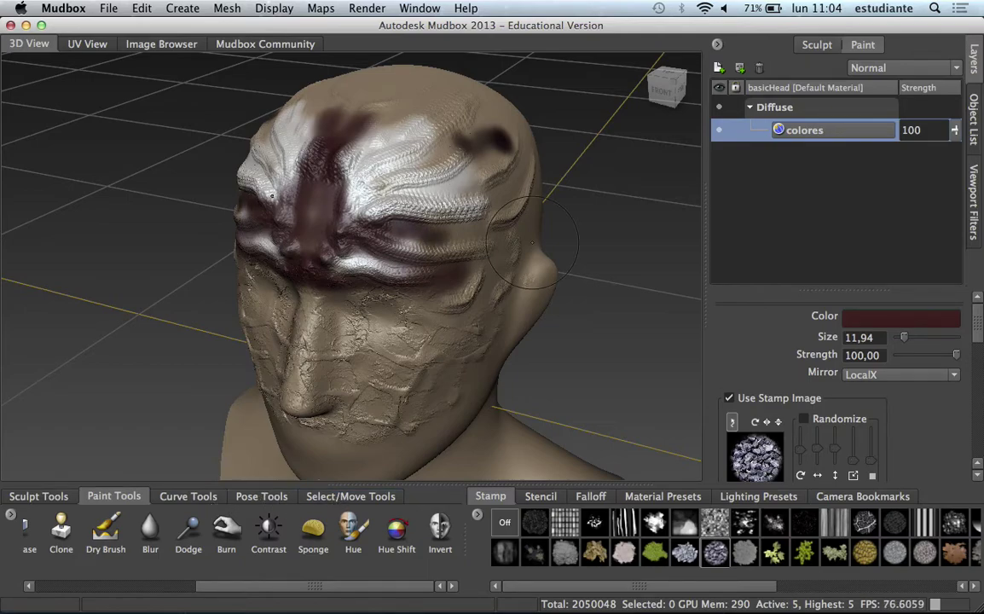
left_click_drag(978, 335, 980, 352)
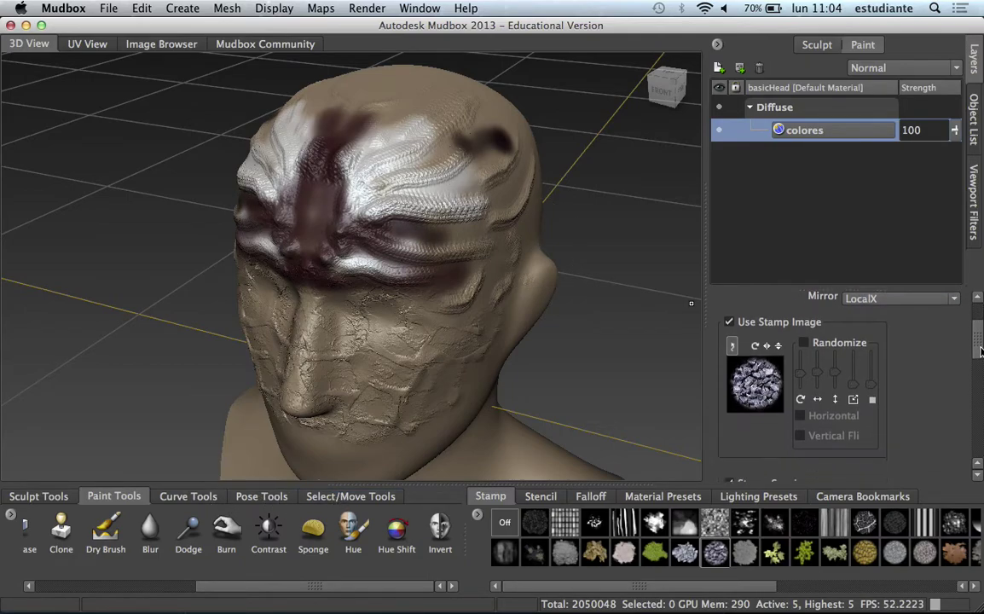
left_click(831, 337)
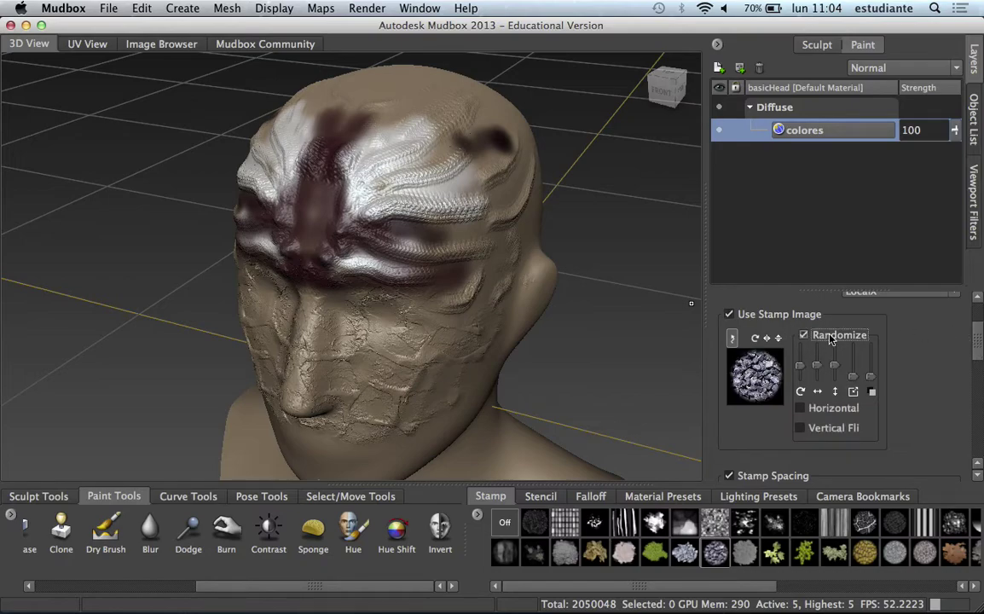
- Paint randomized dark blotches over the crown, right cheek, jaw and forehead, then start closing the scene
mouse_move(311, 85)
left_mouse_down()
mouse_move(461, 97)
mouse_move(439, 251)
mouse_move(377, 309)
mouse_move(317, 265)
mouse_move(367, 282)
left_mouse_up()
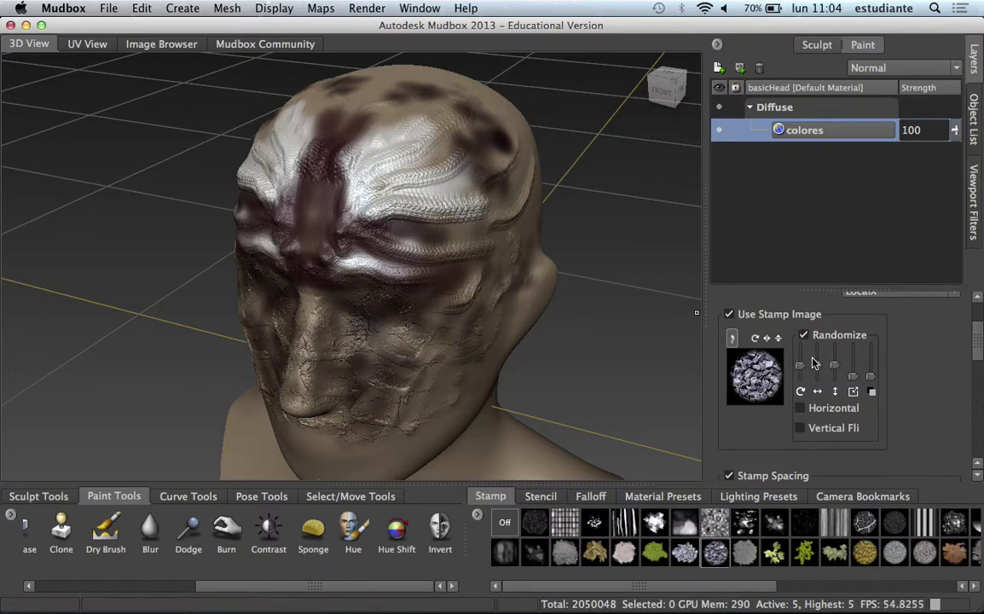
left_click_drag(800, 369, 800, 358)
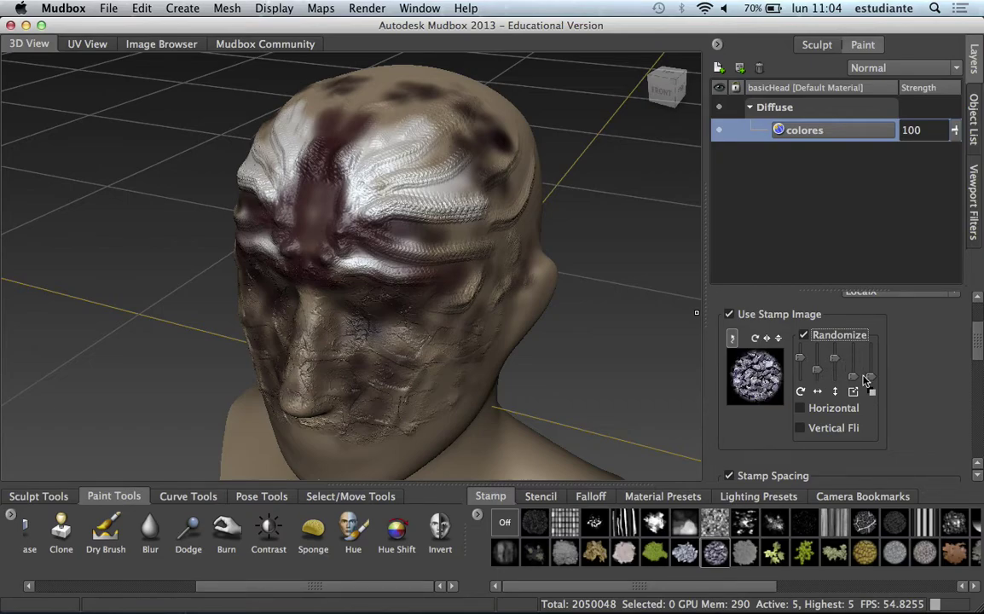
left_click_drag(400, 358, 452, 443)
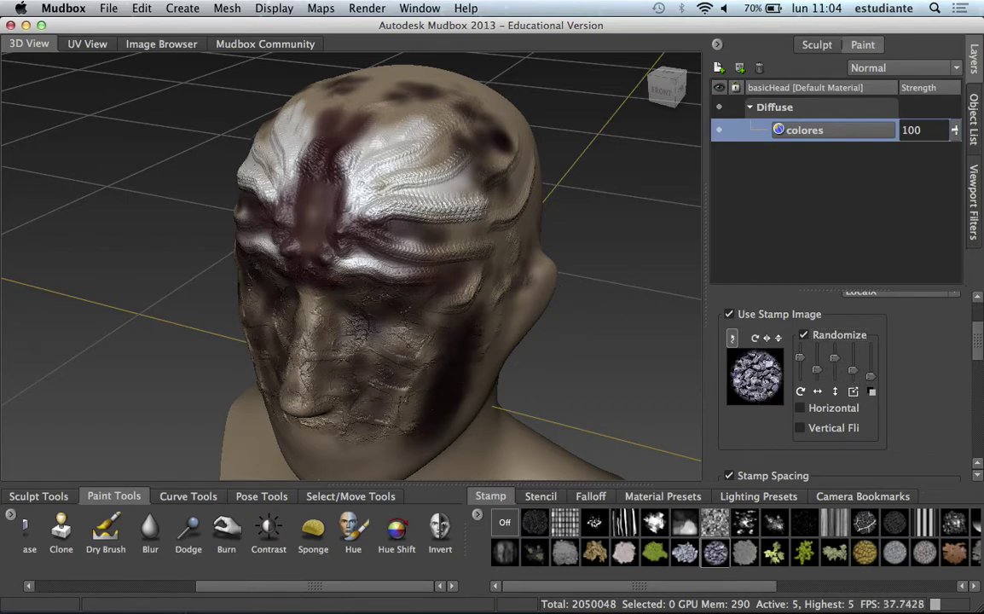
left_click_drag(401, 183, 465, 226)
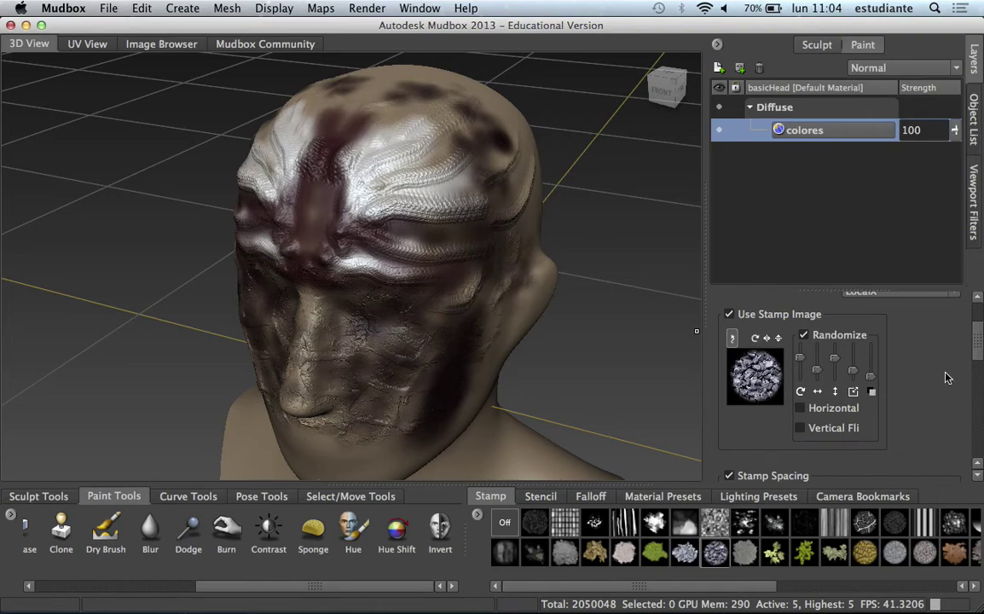
left_click_drag(978, 341, 978, 322)
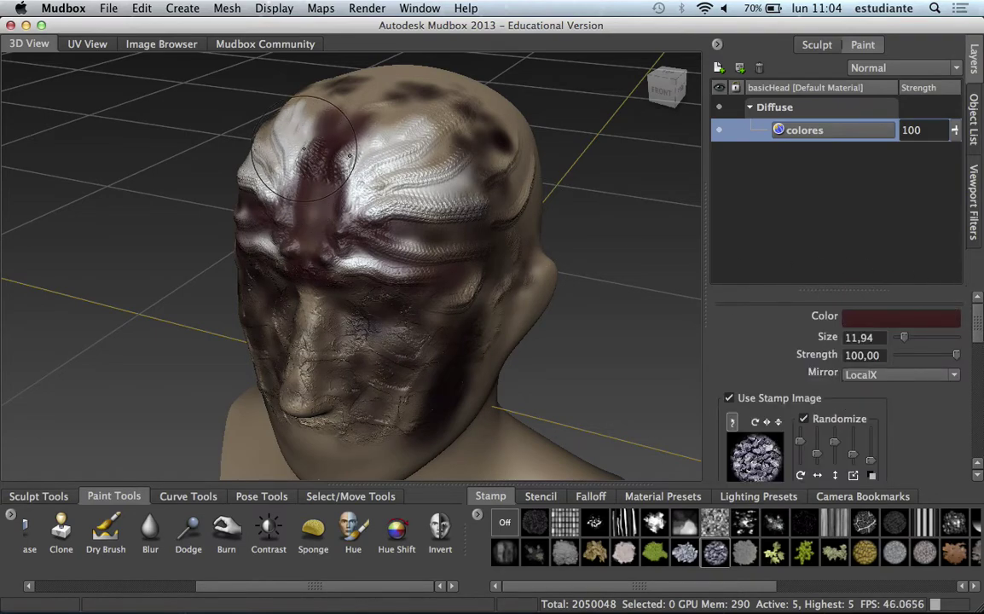
key("super+n")
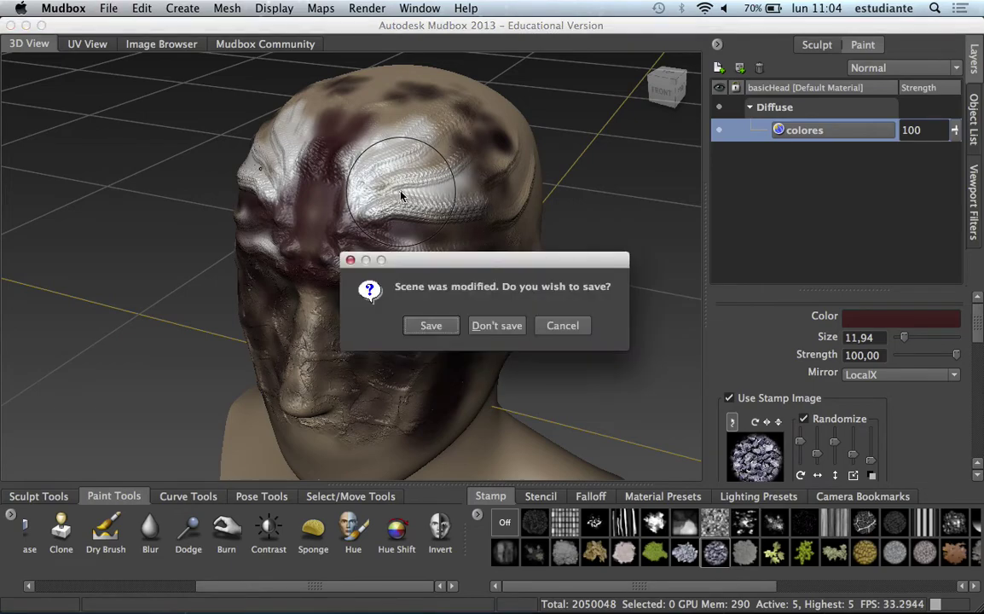
- Discard the Mudbox painting, return to Maya, and select the left head mesh polySurface5
left_click(499, 329)
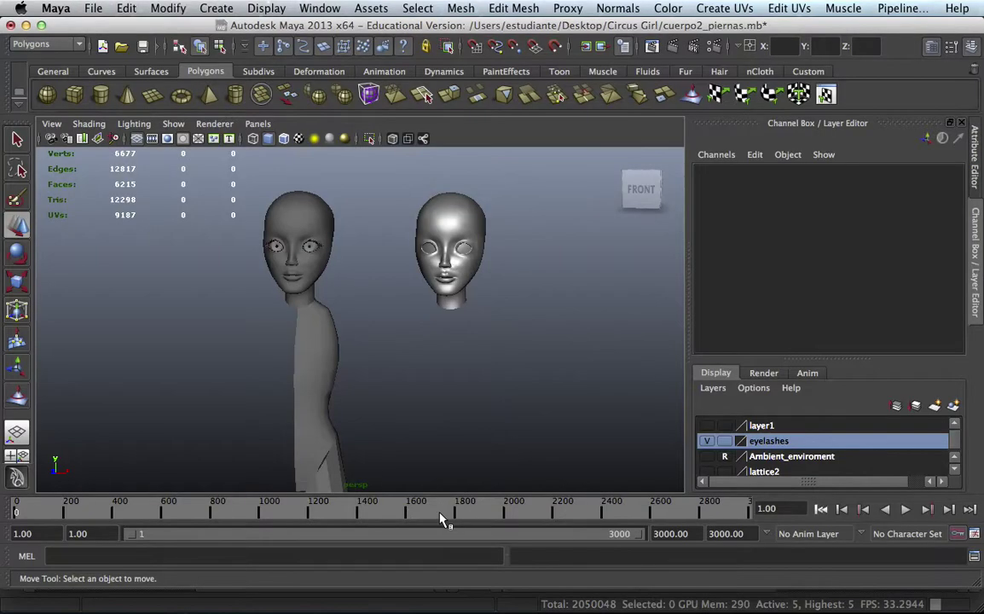
mouse_move(357, 241)
left_mouse_down("alt")
mouse_move(355, 266)
mouse_move(325, 228)
mouse_move(439, 248)
mouse_move(344, 223)
left_mouse_up("alt")
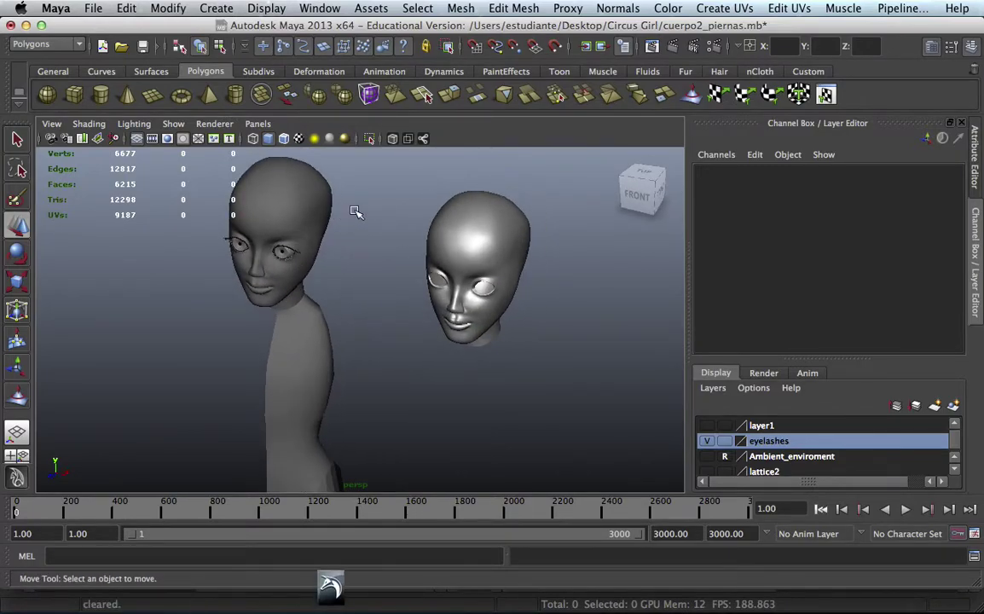
key("super+Tab")
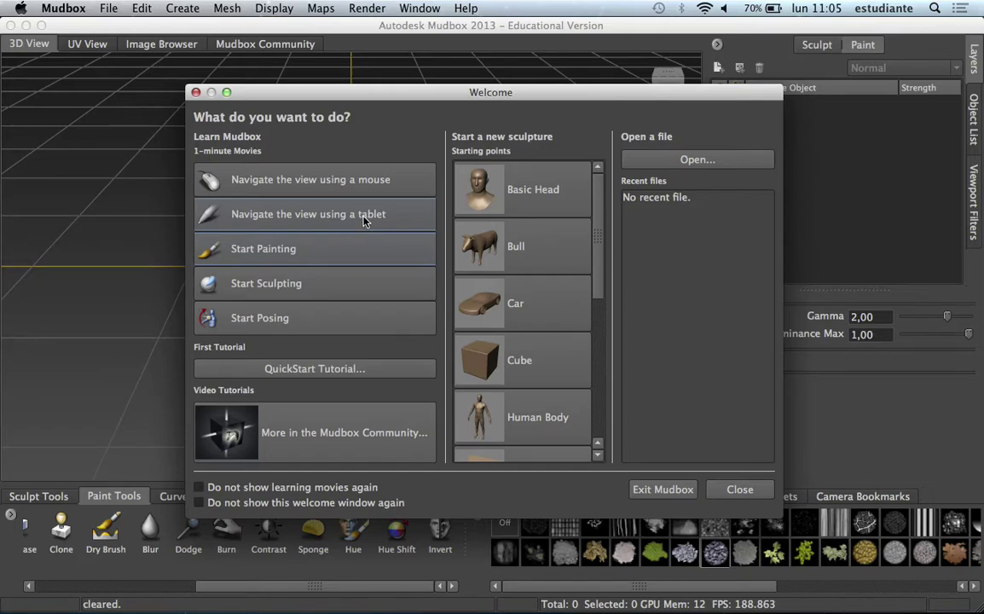
key("super+Tab")
left_click(286, 193)
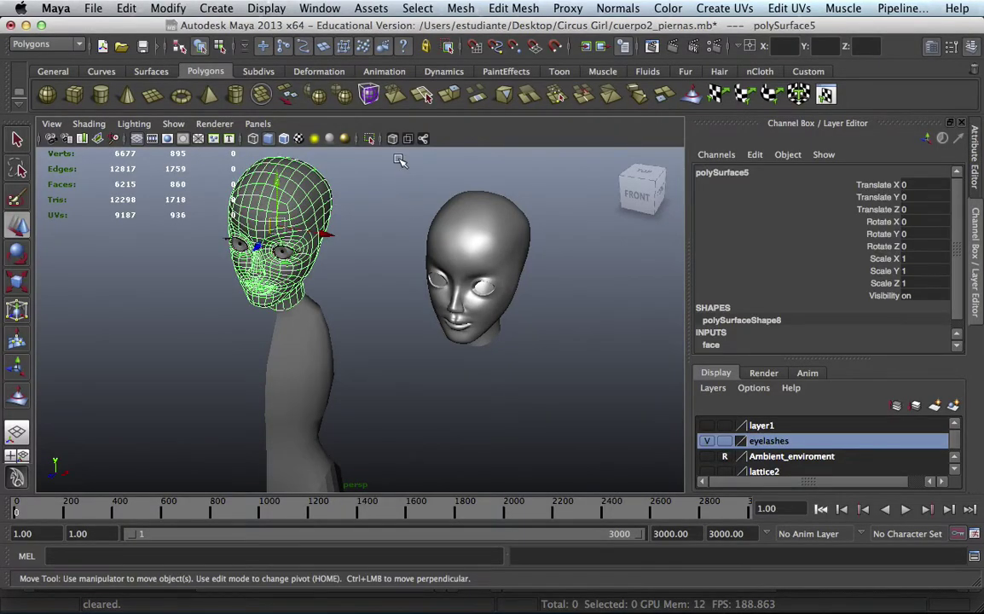
left_click(460, 7)
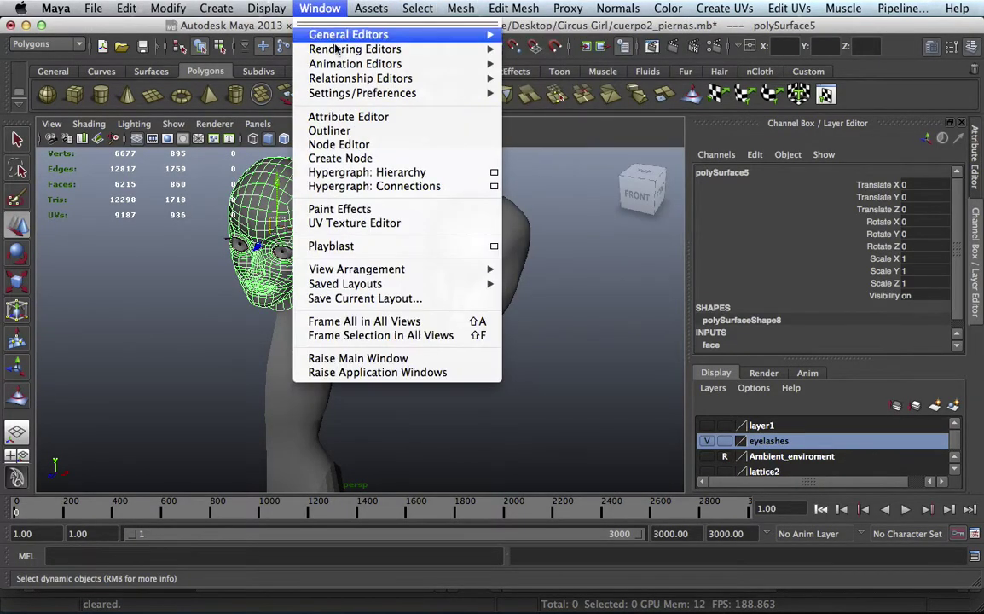
left_click(367, 220)
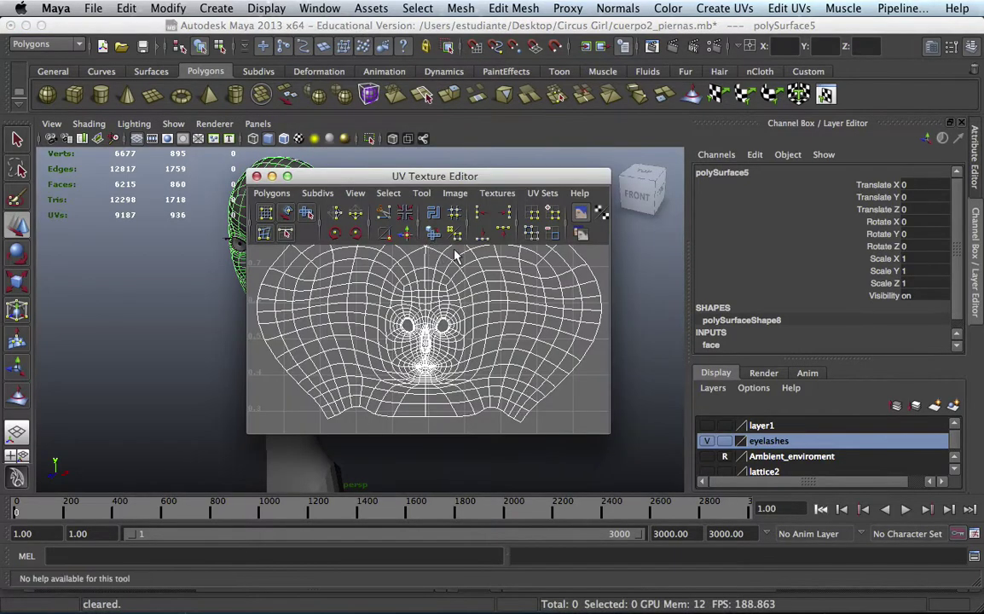
left_click_drag(608, 433, 695, 507)
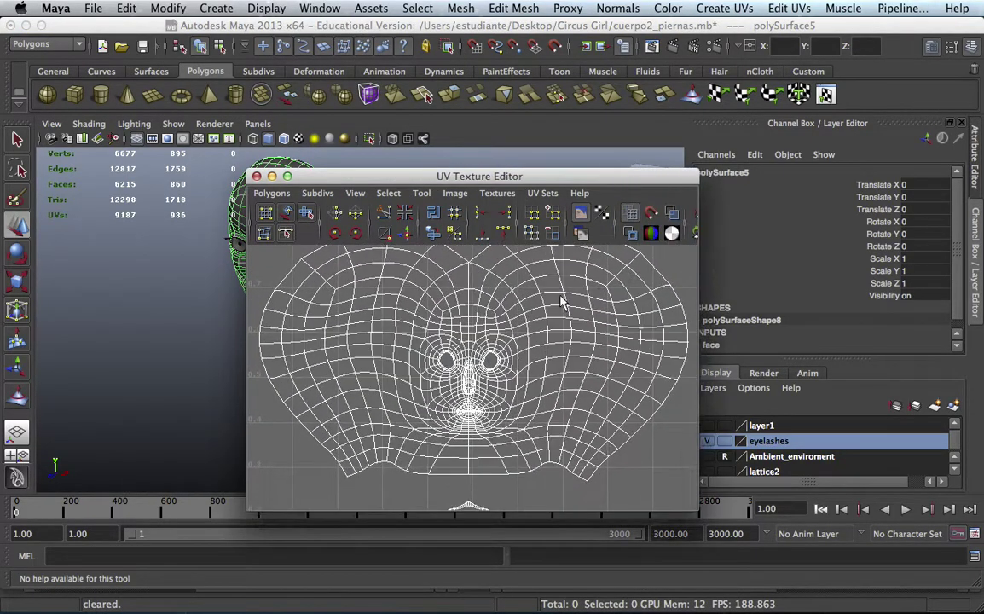
left_click_drag(490, 179, 339, 40)
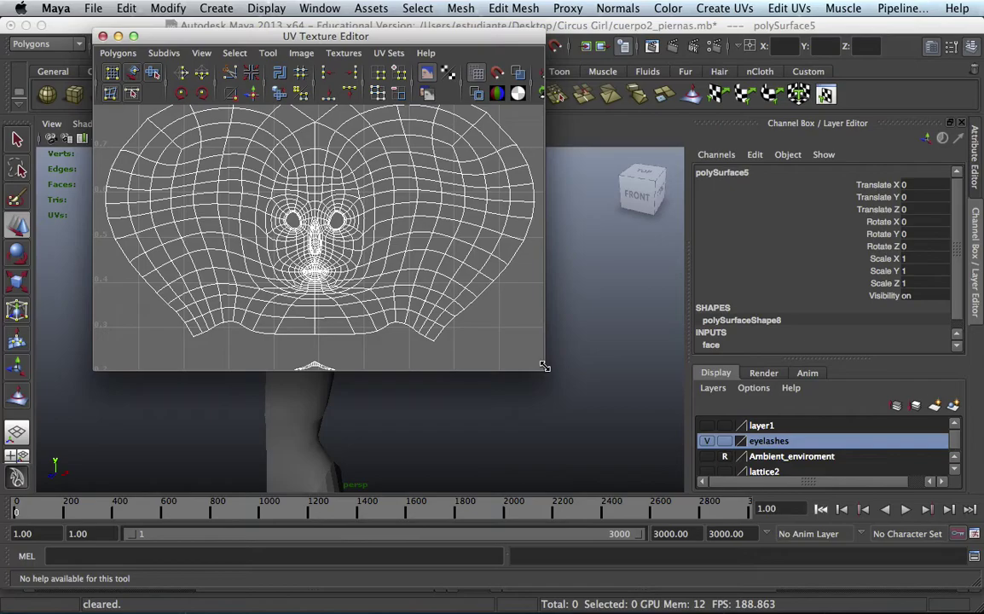
left_click_drag(544, 366, 672, 474)
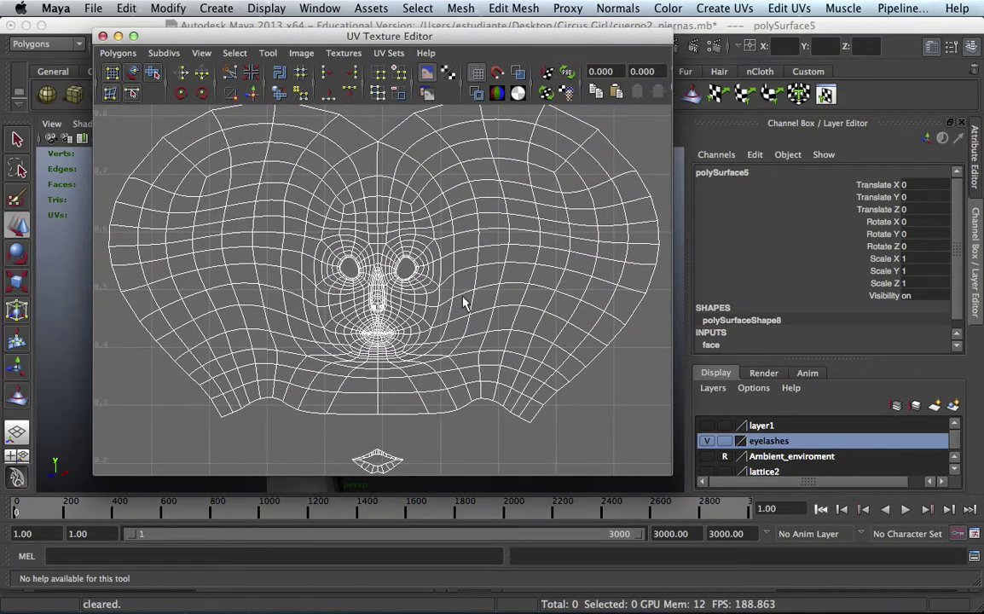
scroll(401, 281, "down", 1)
scroll(337, 269, "down", 2)
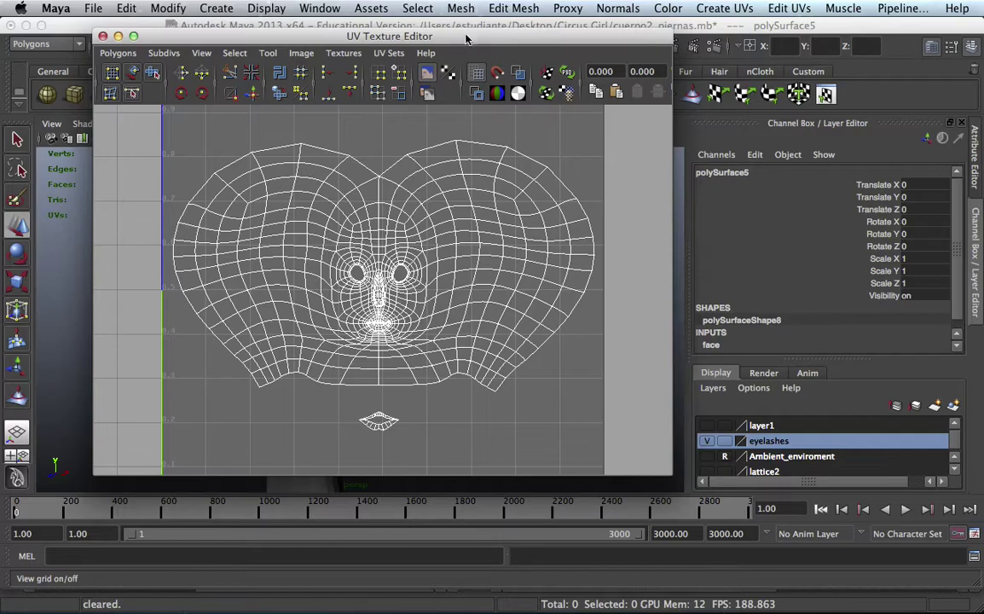
left_click_drag(466, 38, 143, 138)
left_click_drag(304, 137, 461, 81)
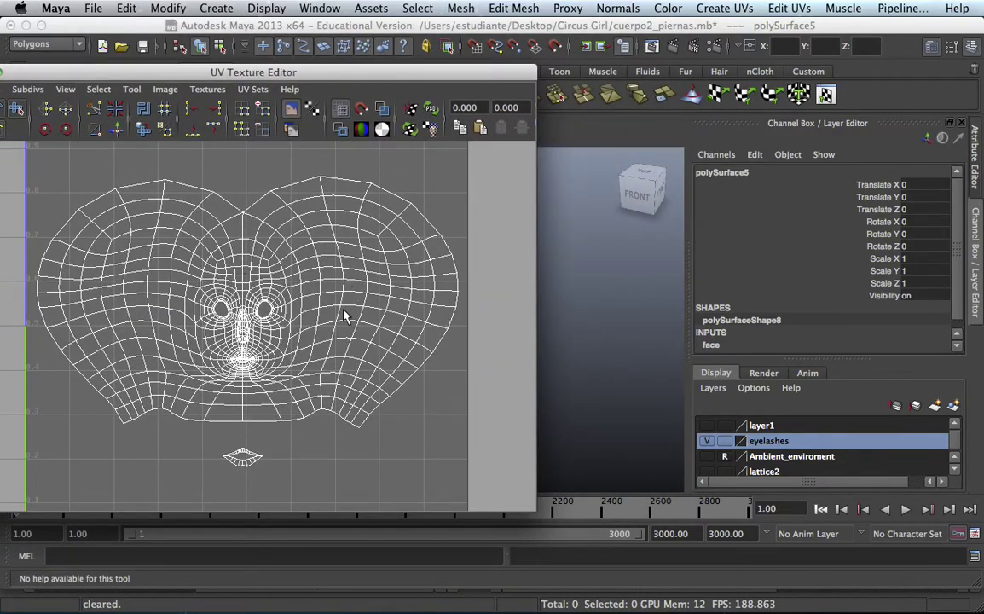
left_click_drag(341, 71, 211, 72)
left_click(465, 240)
left_click_drag(315, 75, 542, 41)
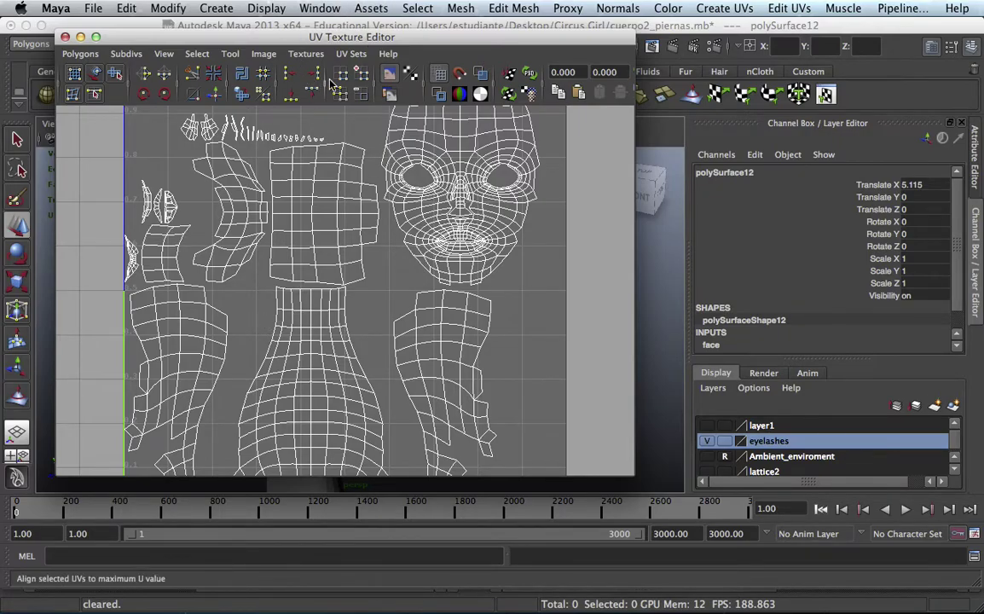
left_click_drag(331, 43, 487, 257)
left_click(320, 198)
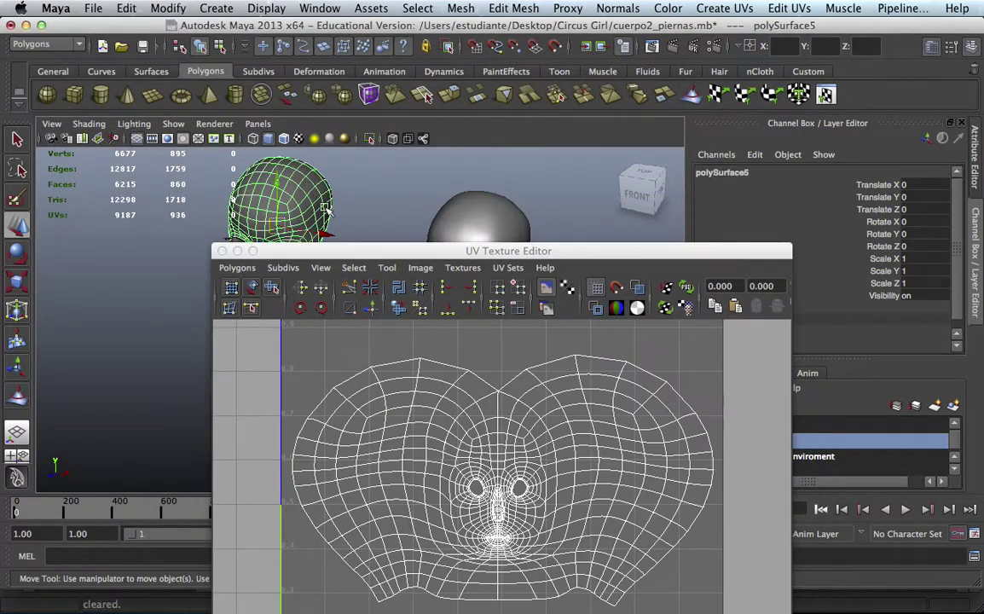
left_click_drag(344, 252, 315, 316)
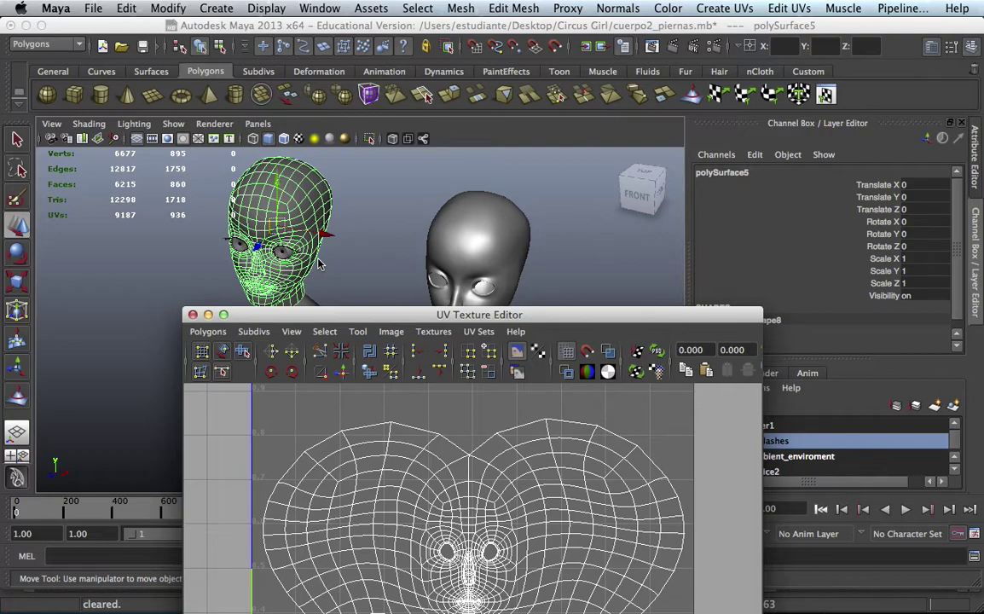
left_click_drag(282, 315, 226, 202)
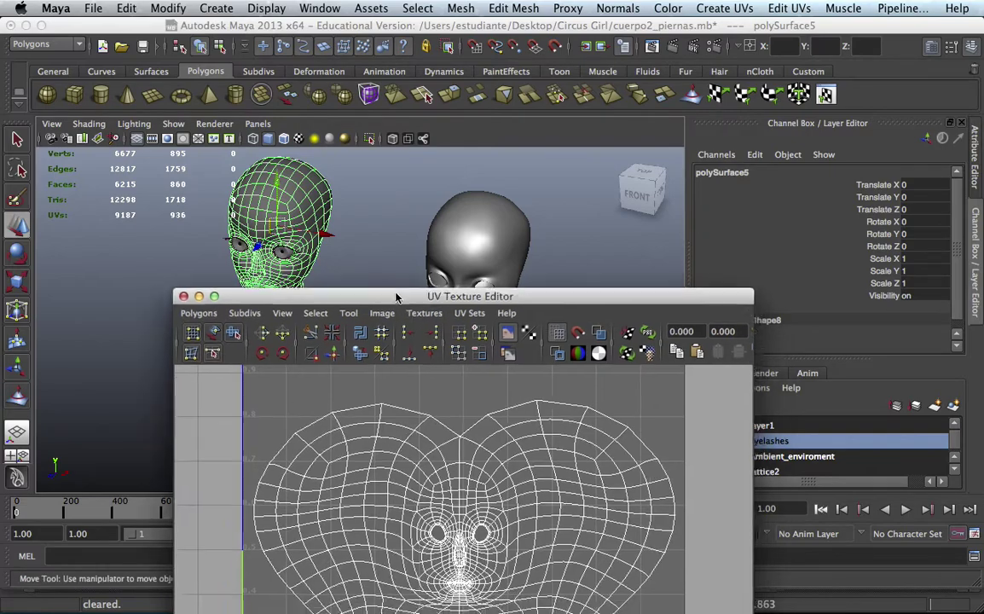
left_click(140, 217)
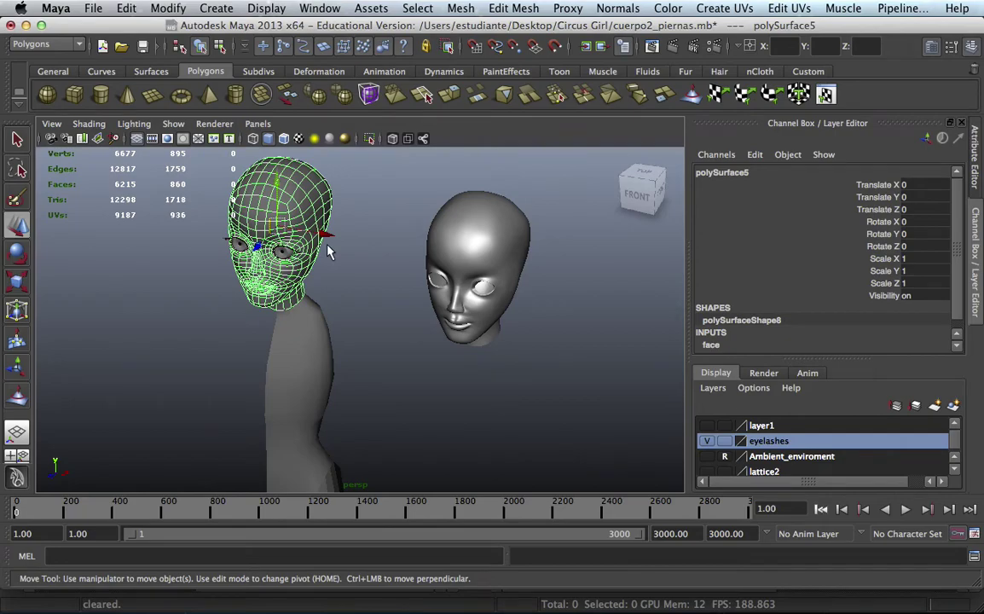
- Glance at Mudbox's empty welcome screen, return to Maya, and open the Window menu
key("super+Tab")
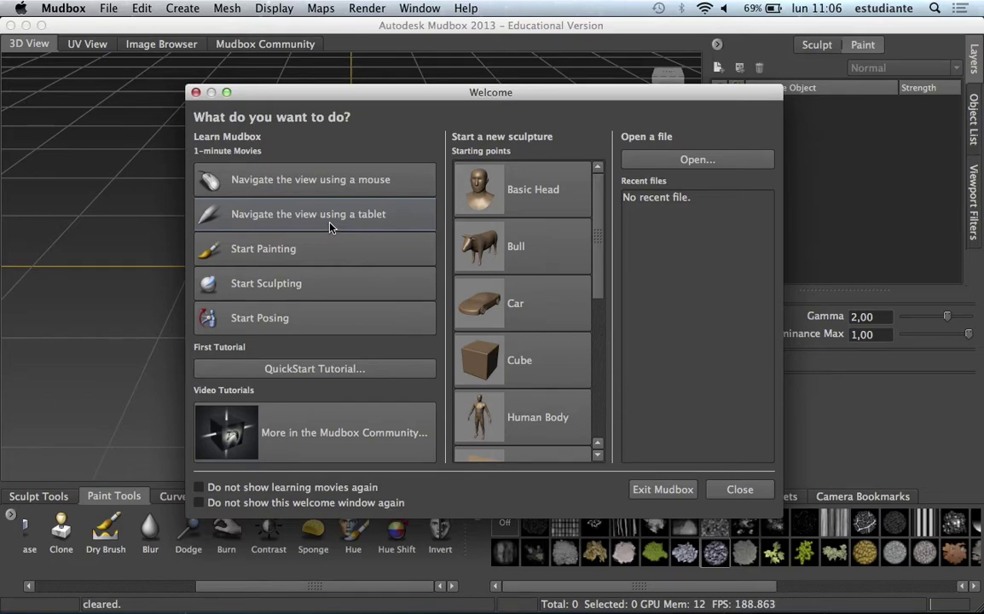
key("super+Tab")
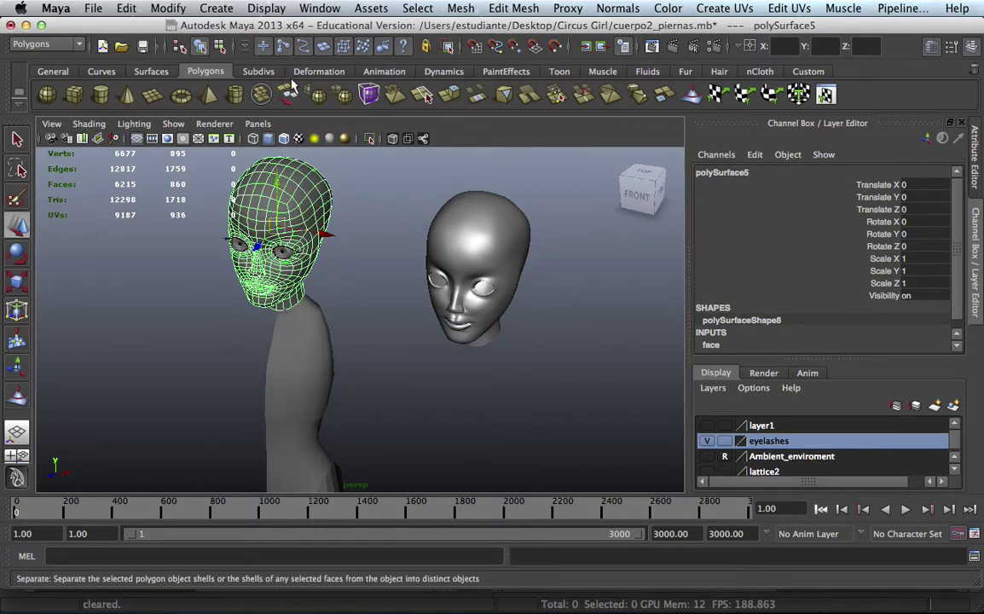
left_click(319, 9)
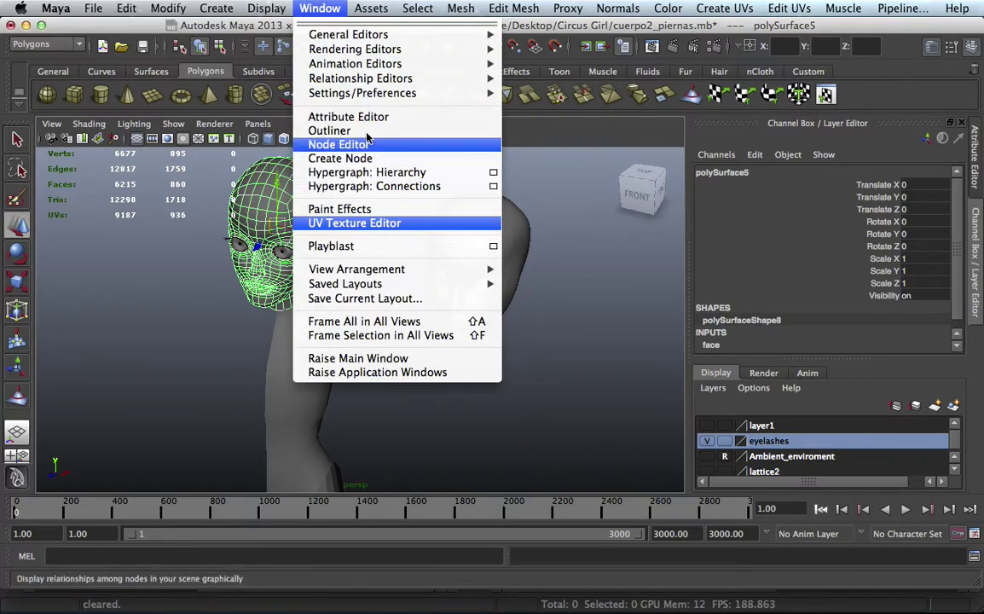
mouse_move(363, 93)
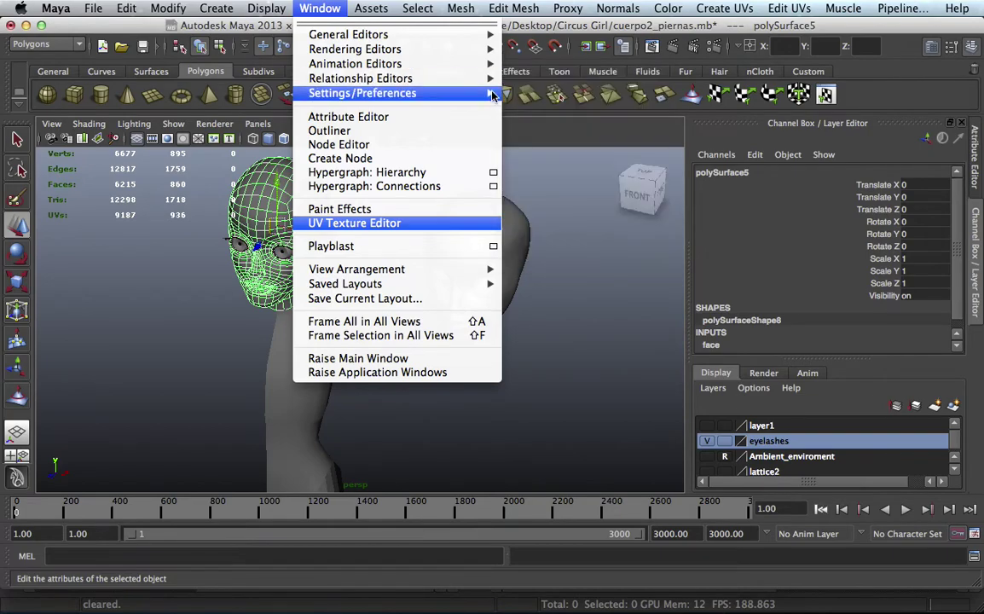
- Load objExport.bundle in the Plug-in Manager with Auto load enabled, then close the manager
left_click(549, 232)
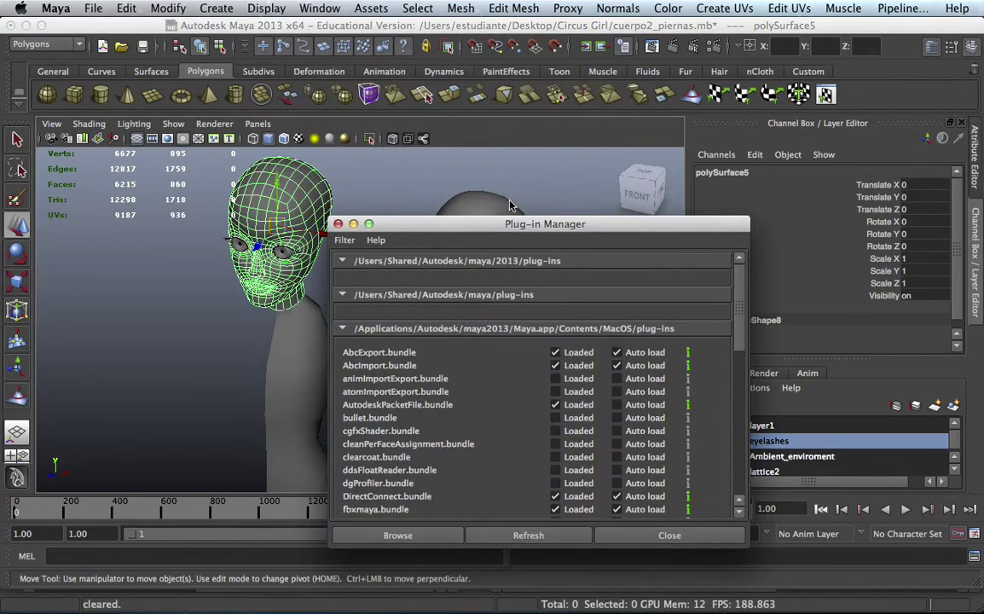
mouse_move(477, 216)
left_mouse_down()
mouse_move(434, 208)
mouse_move(255, 37)
left_mouse_up()
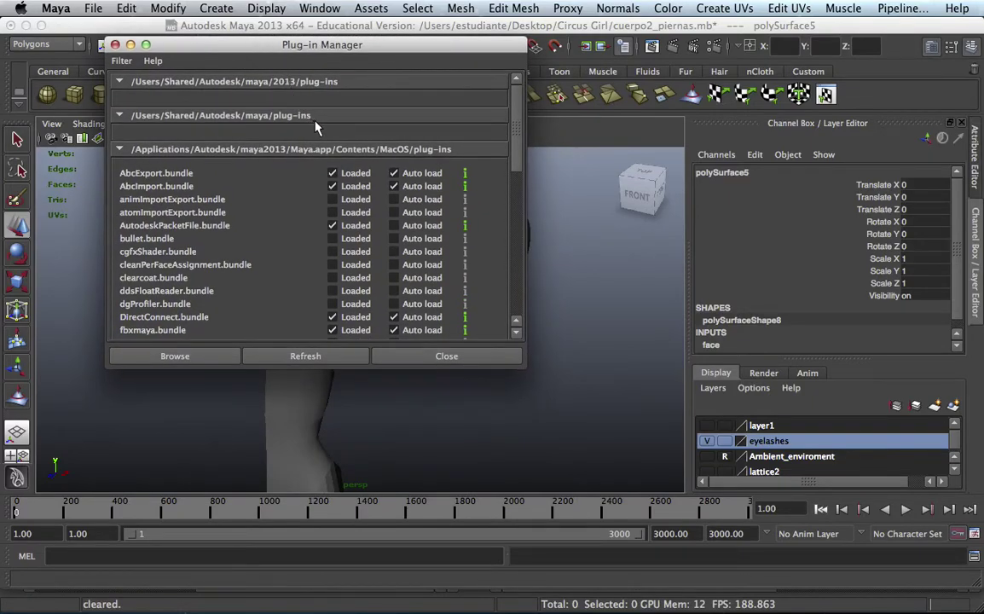
mouse_move(528, 370)
left_mouse_down()
mouse_move(560, 371)
mouse_move(564, 478)
mouse_move(582, 550)
left_mouse_up()
left_click_drag(571, 317, 580, 425)
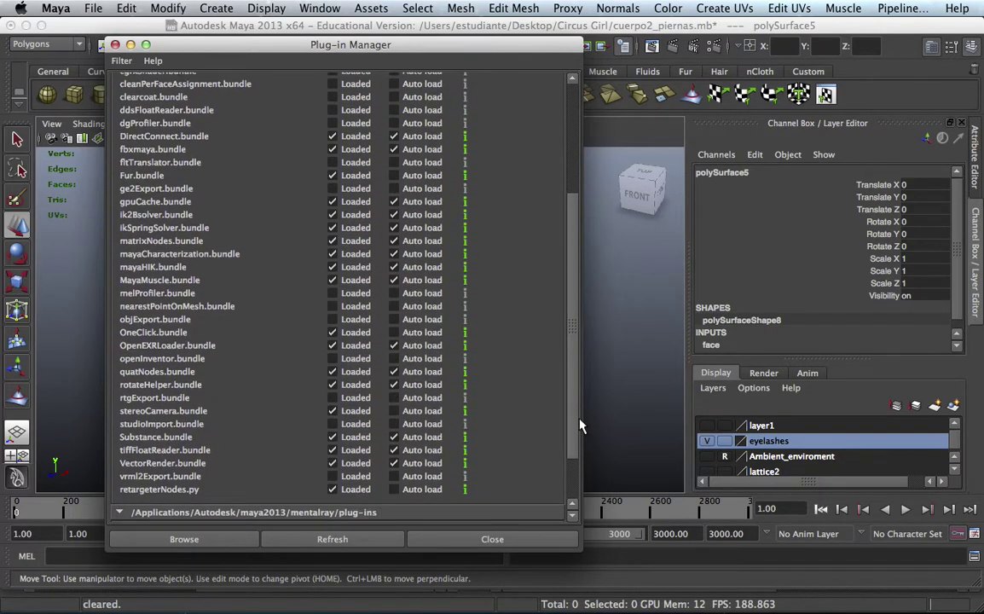
left_click_drag(580, 424, 569, 371)
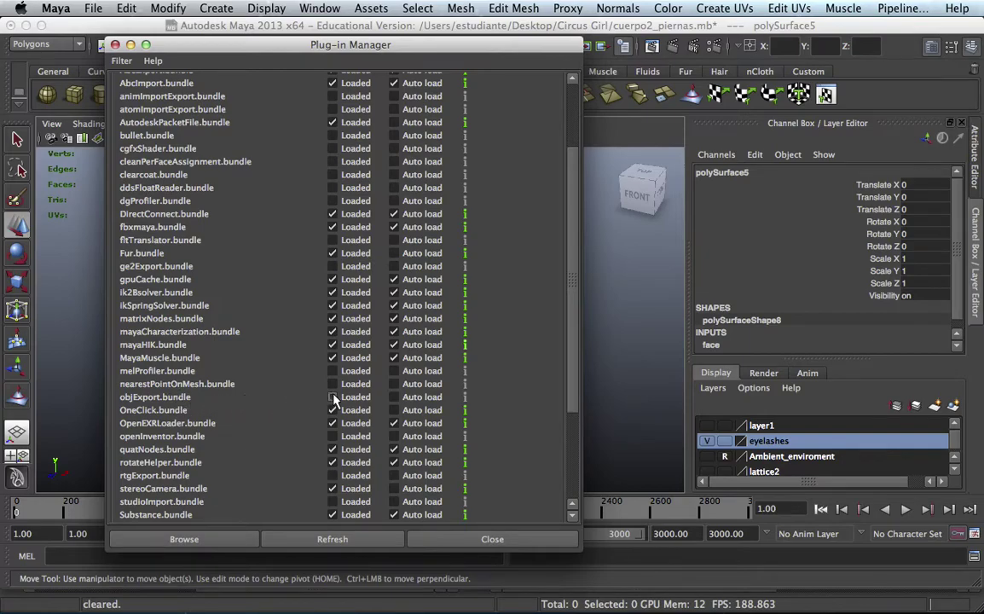
left_click(434, 450)
left_click(412, 410)
left_click_drag(238, 44, 269, 43)
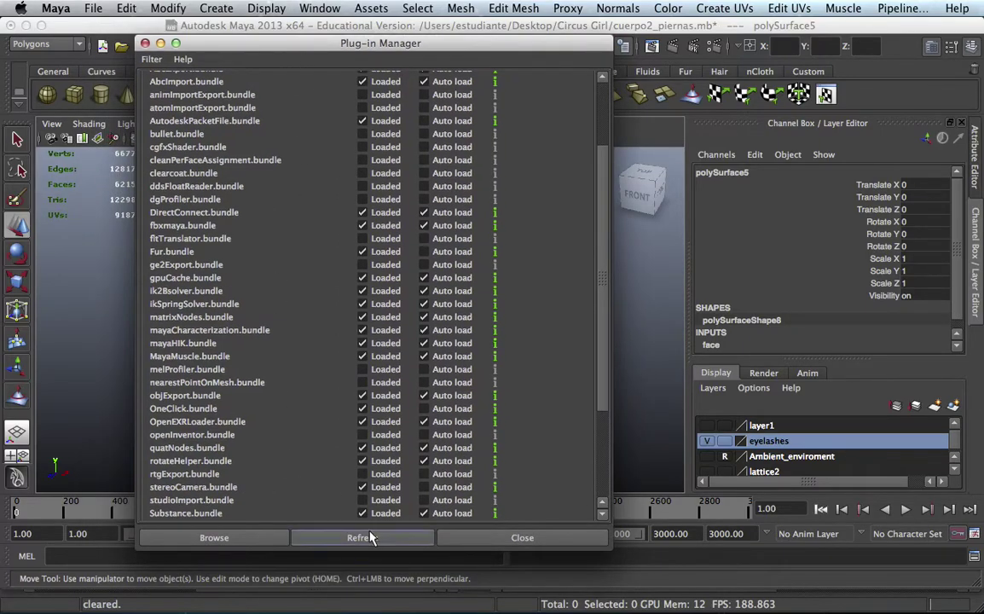
left_click(145, 43)
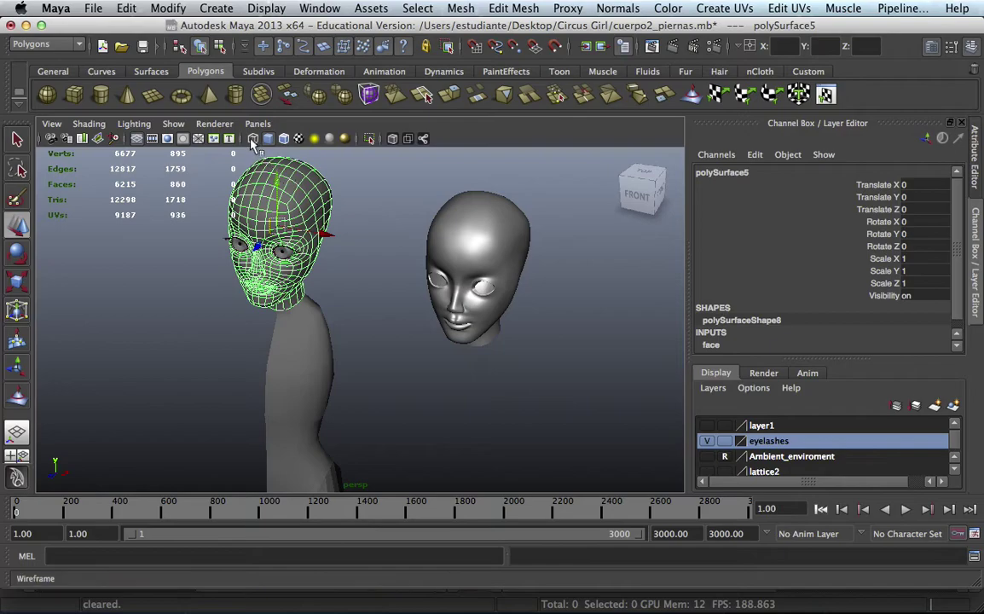
- Frame the green-wireframe head front-on and slightly from above, then bring up the File menu
middle_click_drag(362, 153, 362, 224, "alt")
right_click_drag(362, 224, 433, 250, "alt")
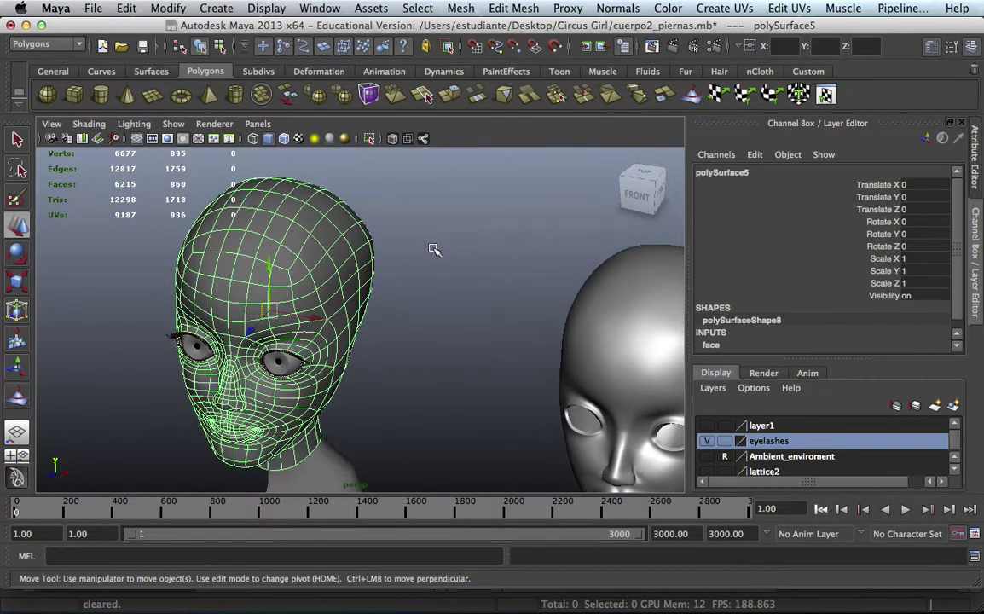
left_click_drag(433, 250, 468, 235, "alt")
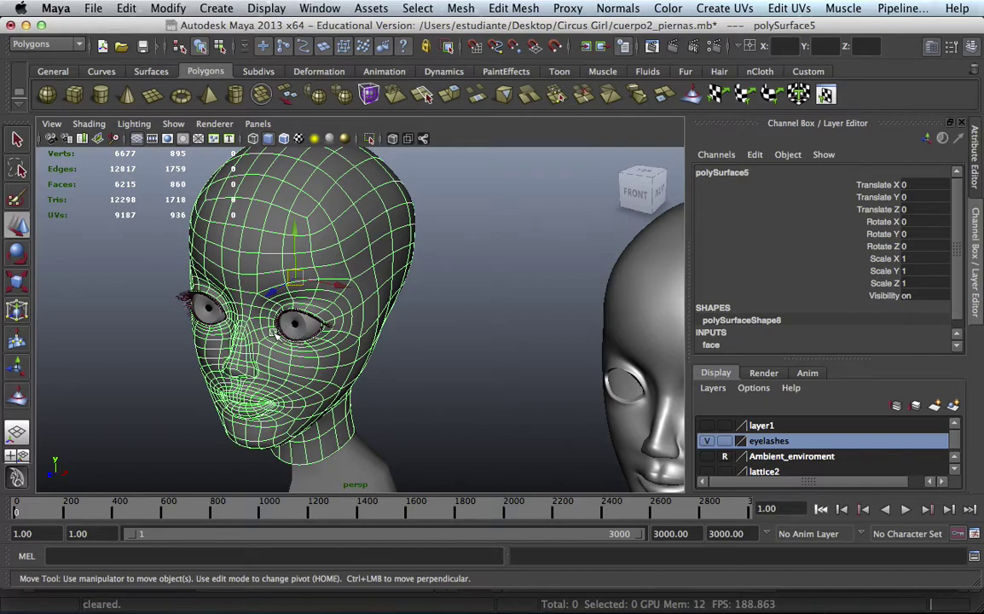
scroll(260, 323, "down", 3)
left_click_drag(260, 322, 316, 205, "alt")
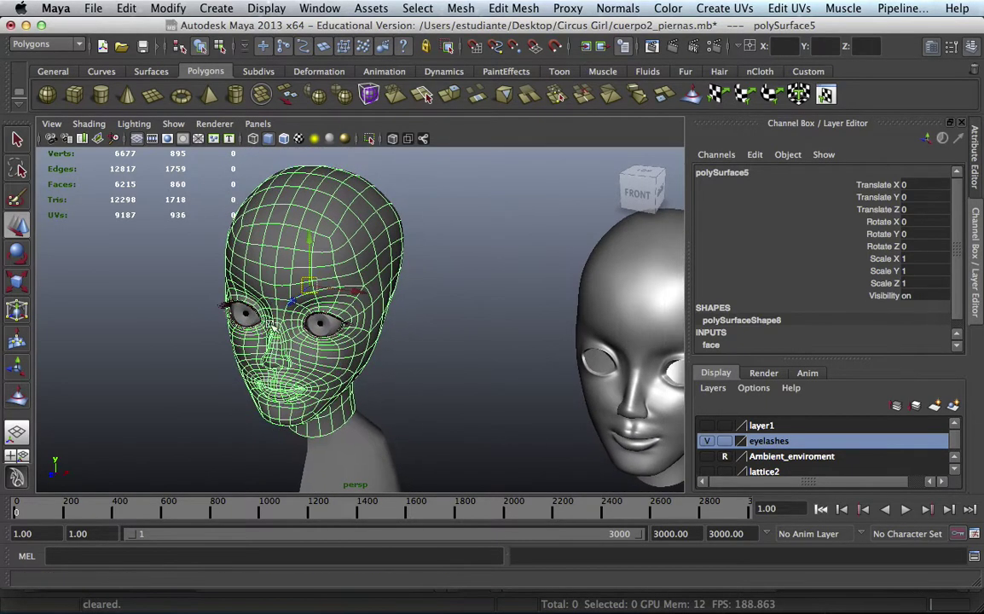
scroll(315, 205, "up", 3)
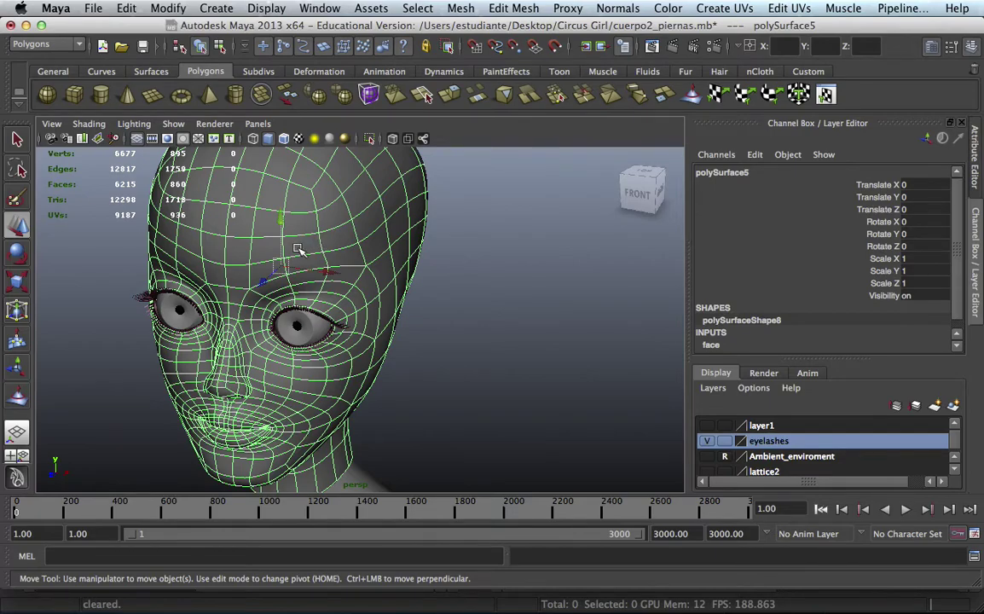
left_click_drag(260, 226, 234, 147, "alt")
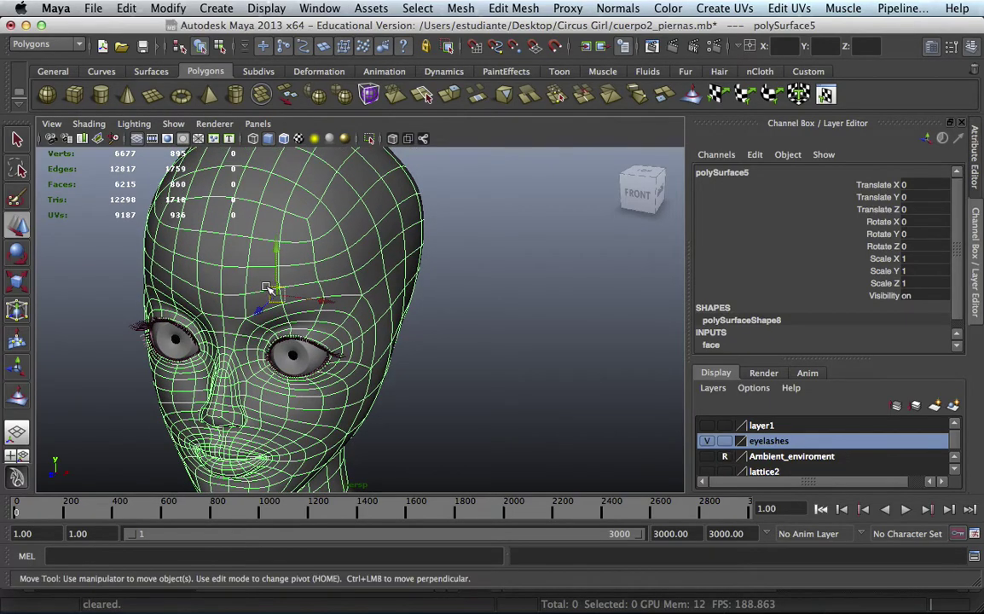
left_click(92, 9)
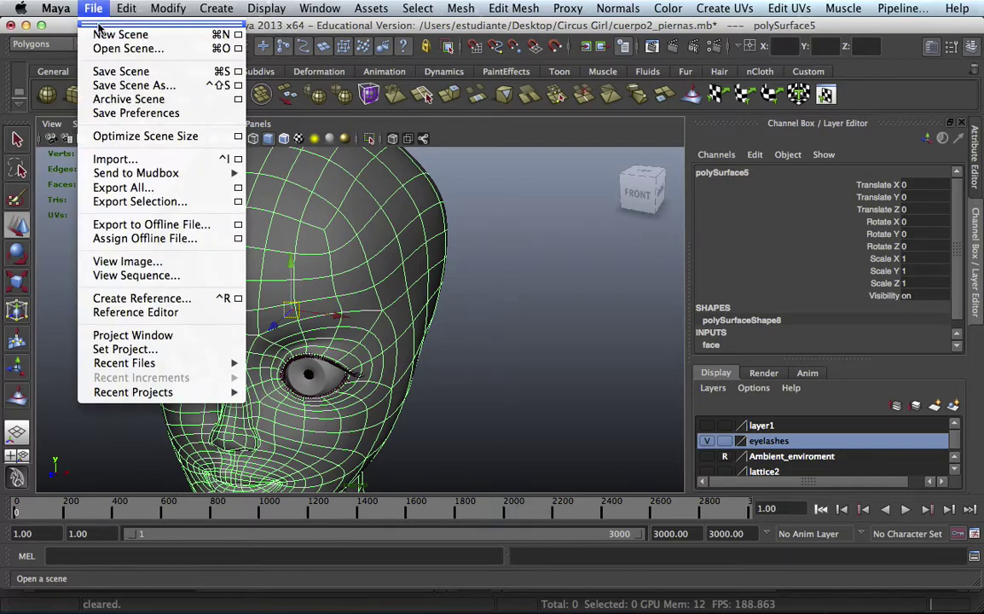
- Start Export Selection and create and open a new Desktop folder named 'cabeza clase'
left_click(175, 202)
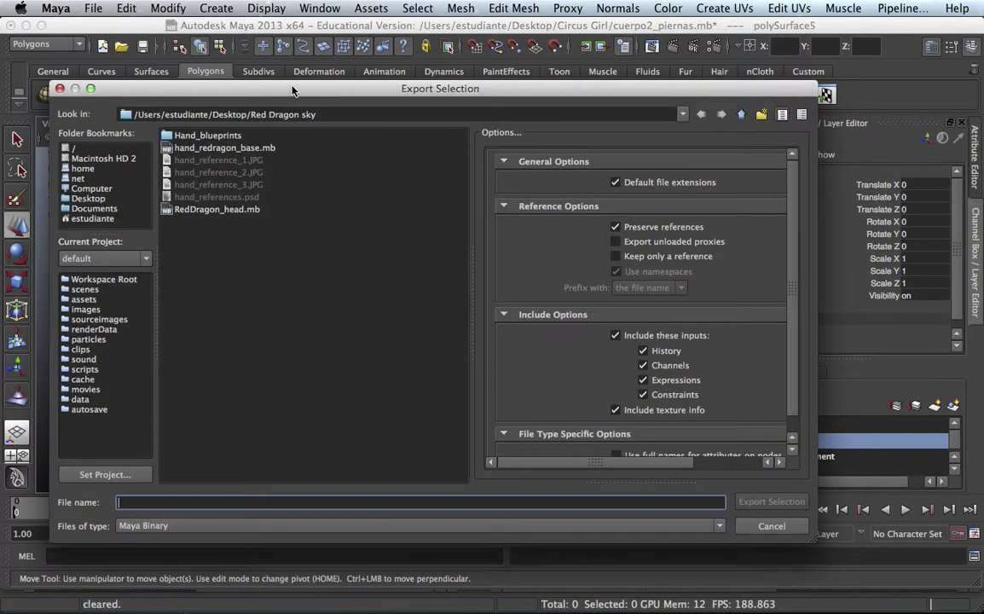
left_click(179, 202)
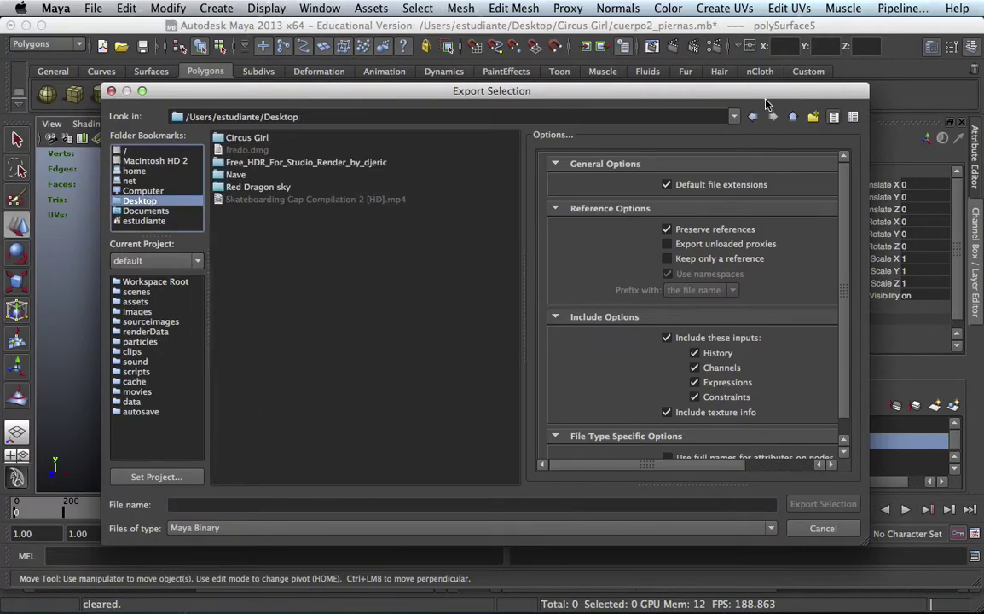
left_click(812, 116)
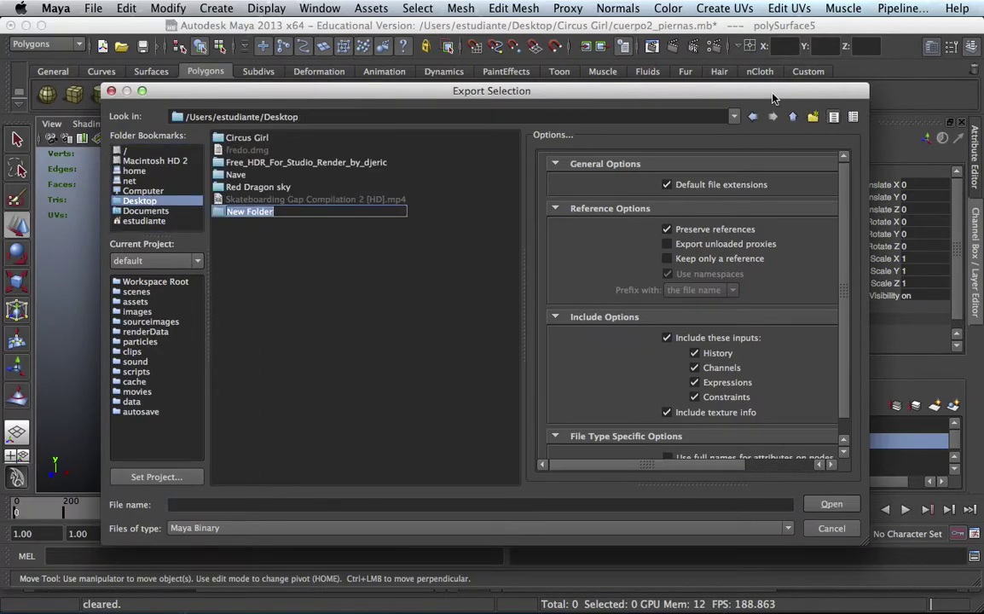
key("BackSpace")
key("Return")
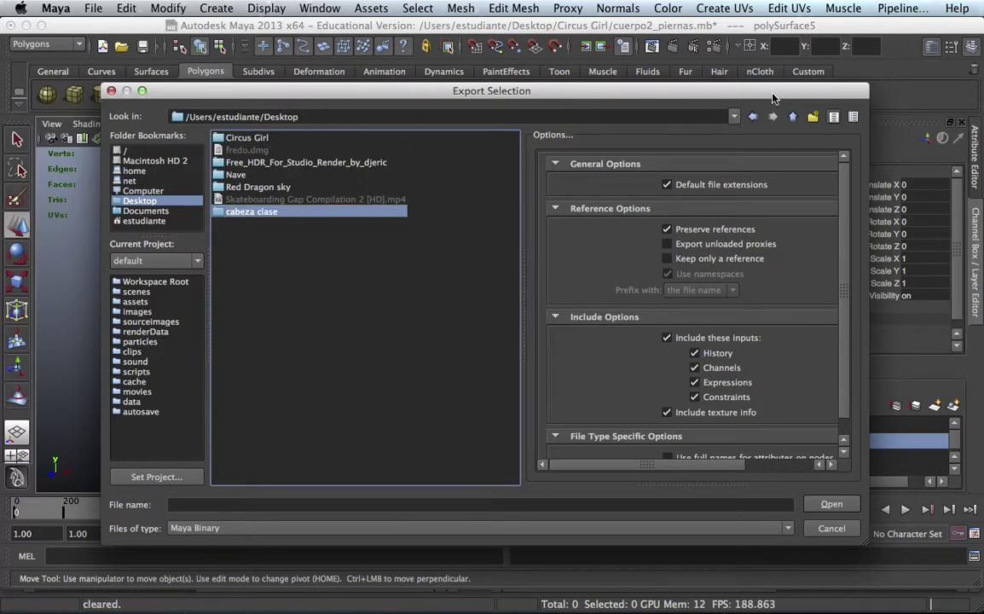
double_click(260, 214)
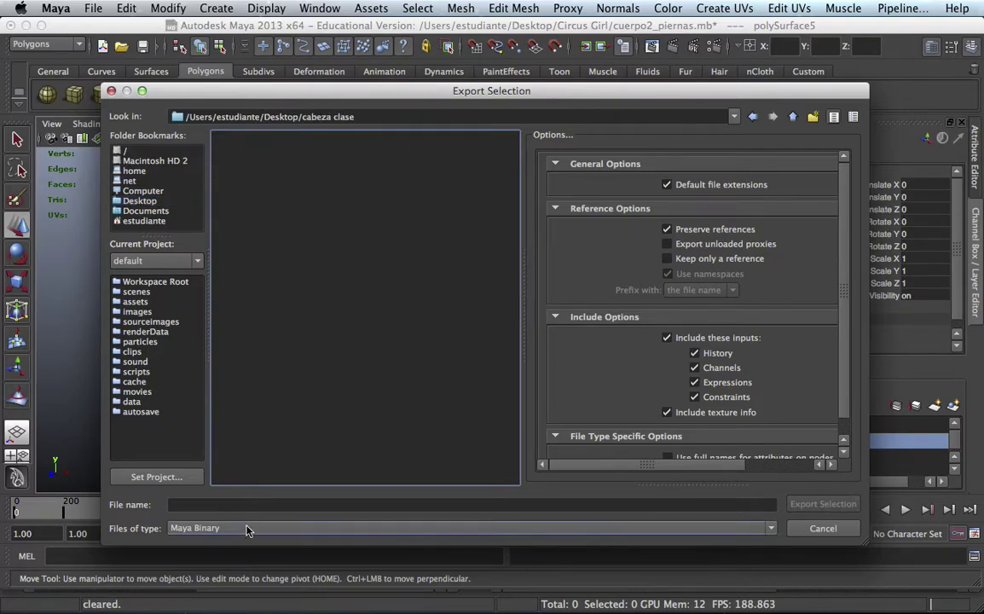
- Export the head as OBJexport file cabeza_map, then dismiss the Mudbox welcome window
left_click(247, 528)
left_click_drag(770, 455, 770, 491)
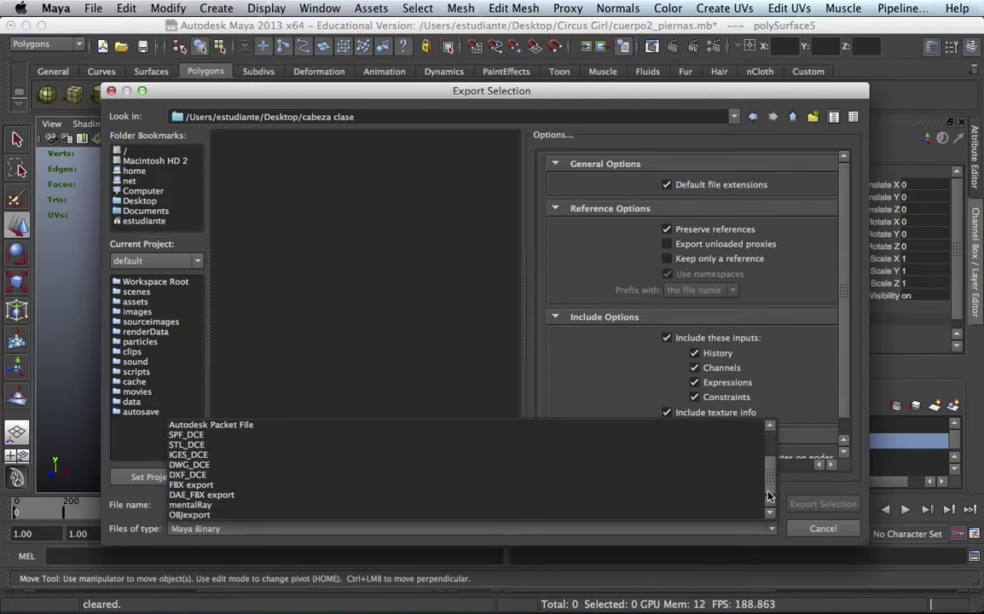
left_click(228, 516)
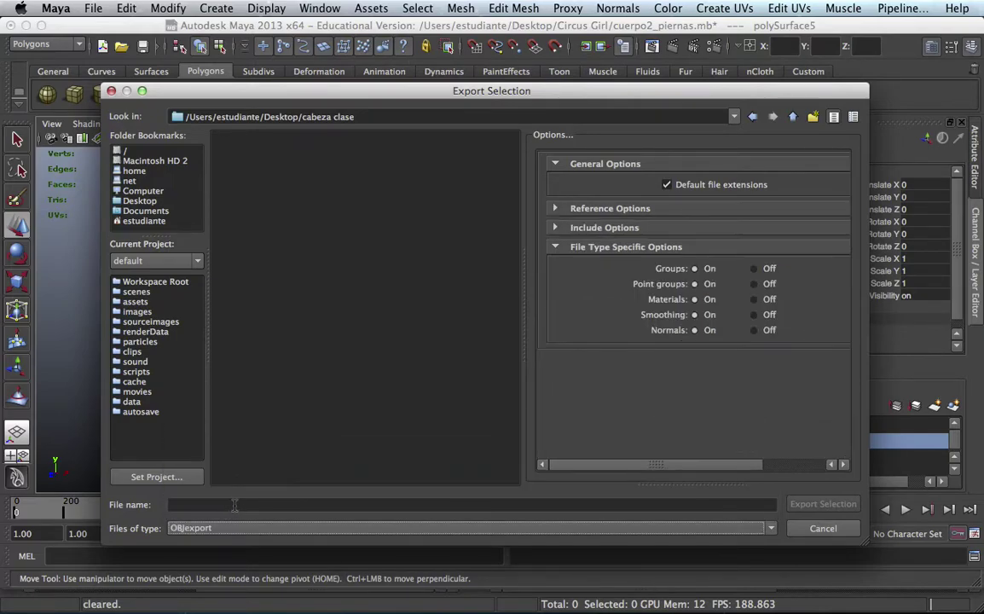
left_click(267, 504)
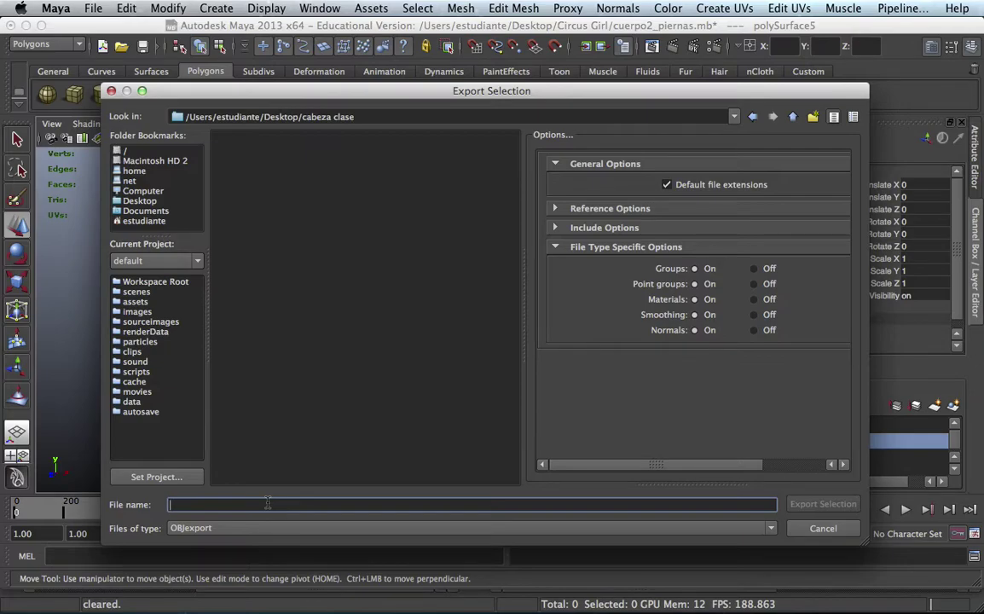
type("cabeza_map")
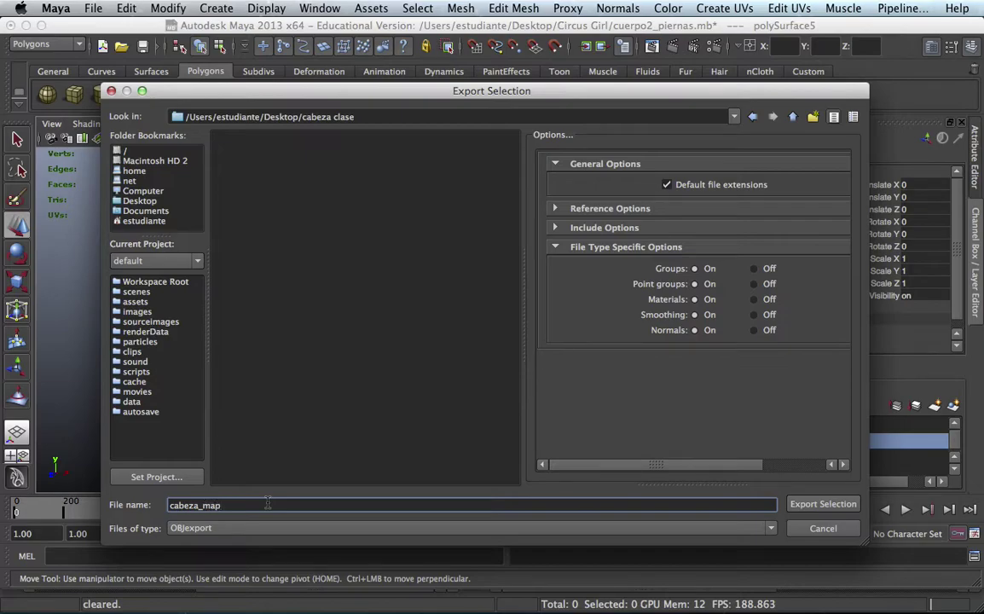
left_click(812, 503)
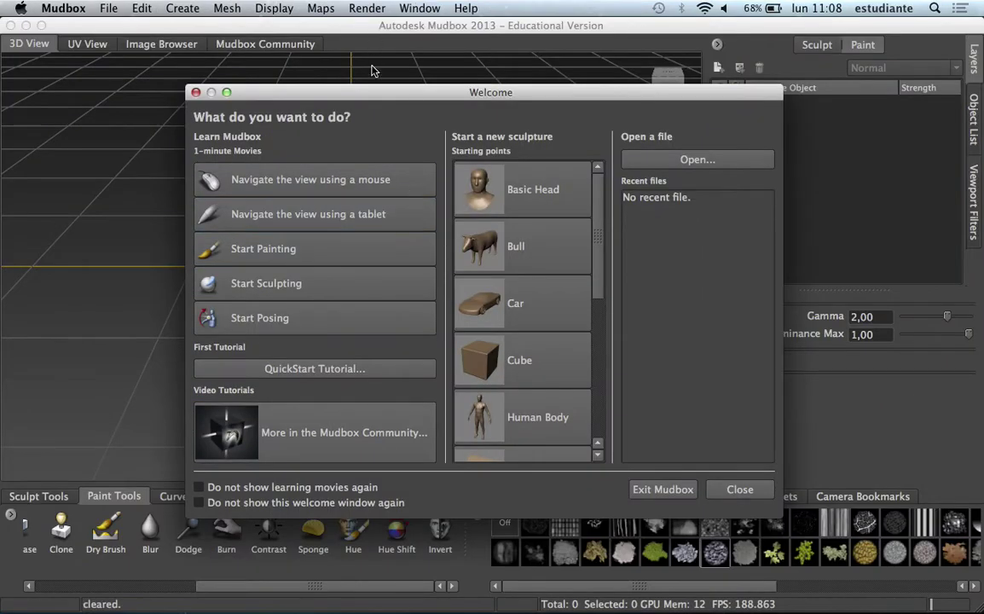
left_click_drag(372, 94, 213, 83)
left_click(129, 93)
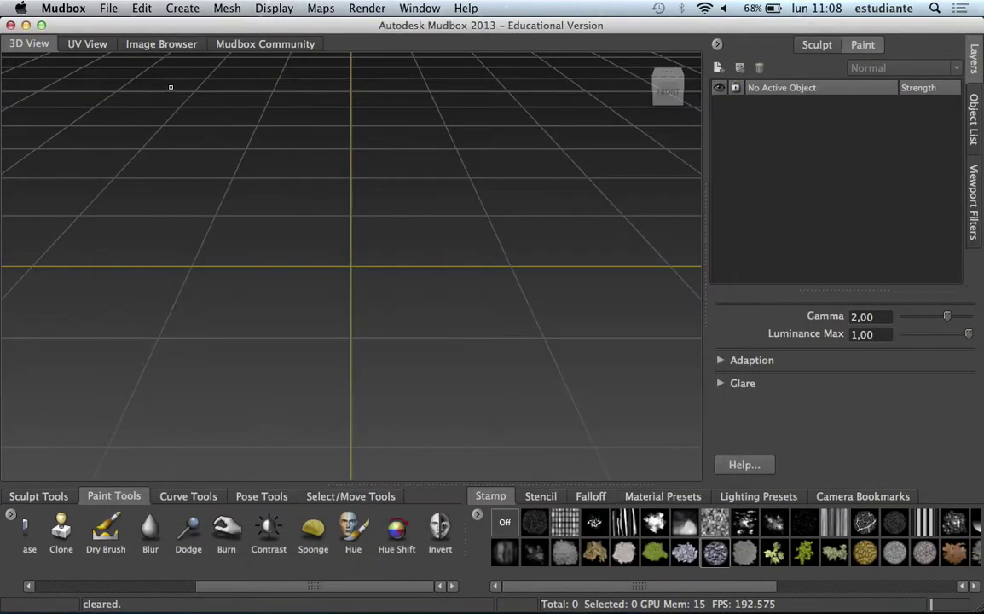
- Import cabeza_map.obj from the Desktop's cabeza clase folder into Mudbox
left_click(109, 10)
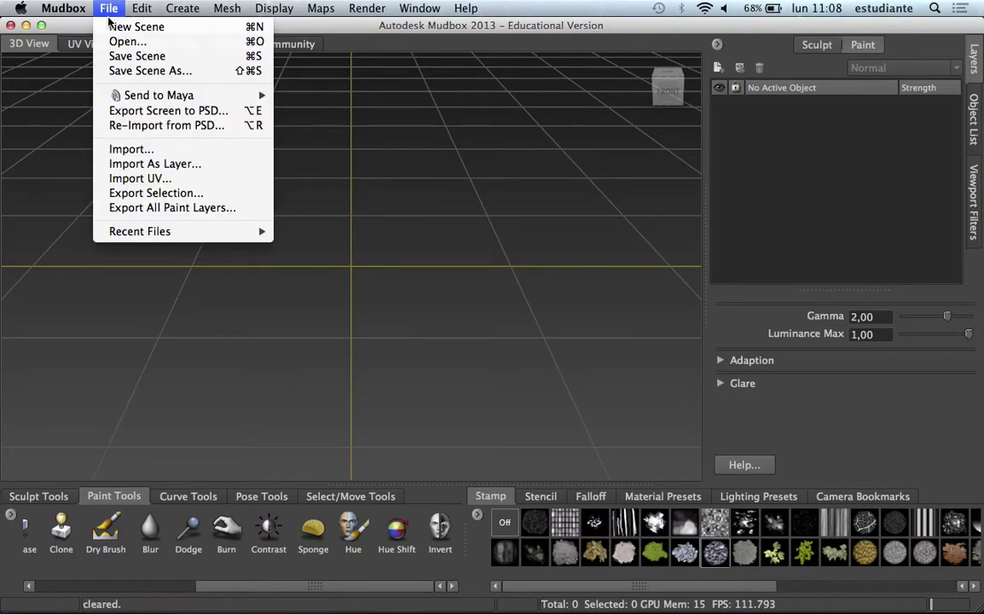
left_click(147, 151)
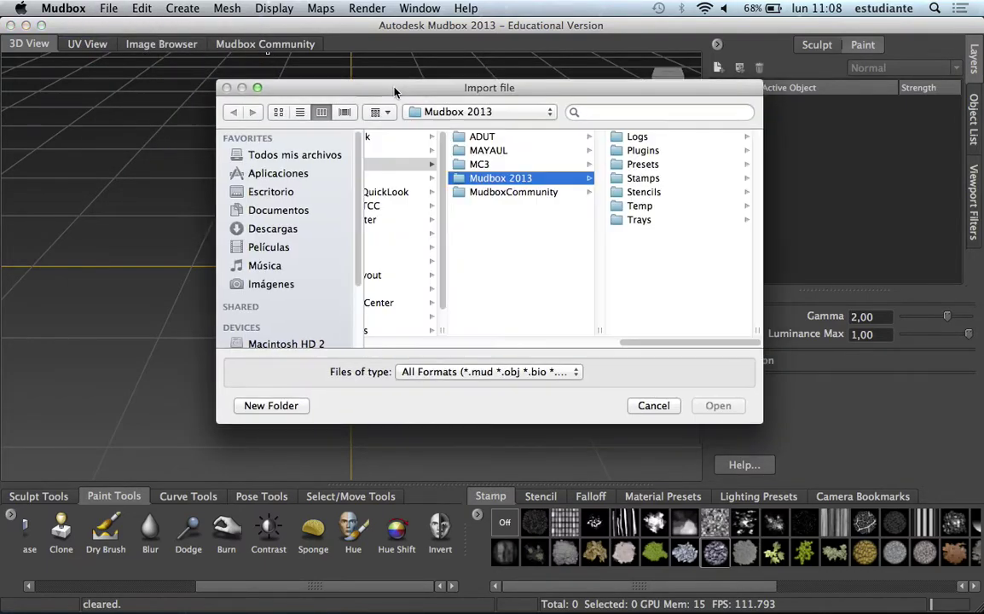
left_click(224, 205)
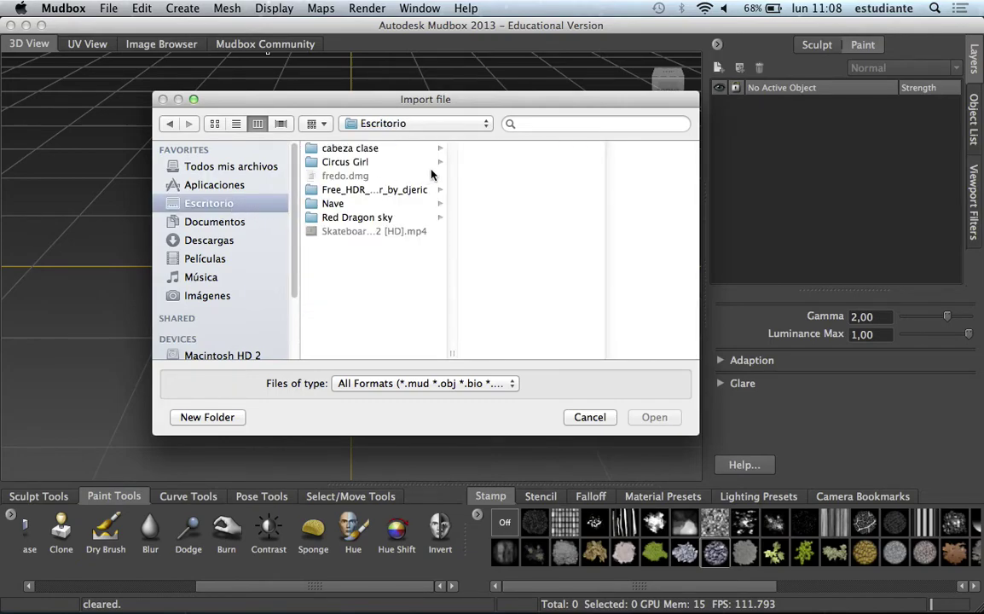
left_click(388, 151)
left_click_drag(468, 113, 382, 121)
left_click(362, 169)
left_click(567, 424)
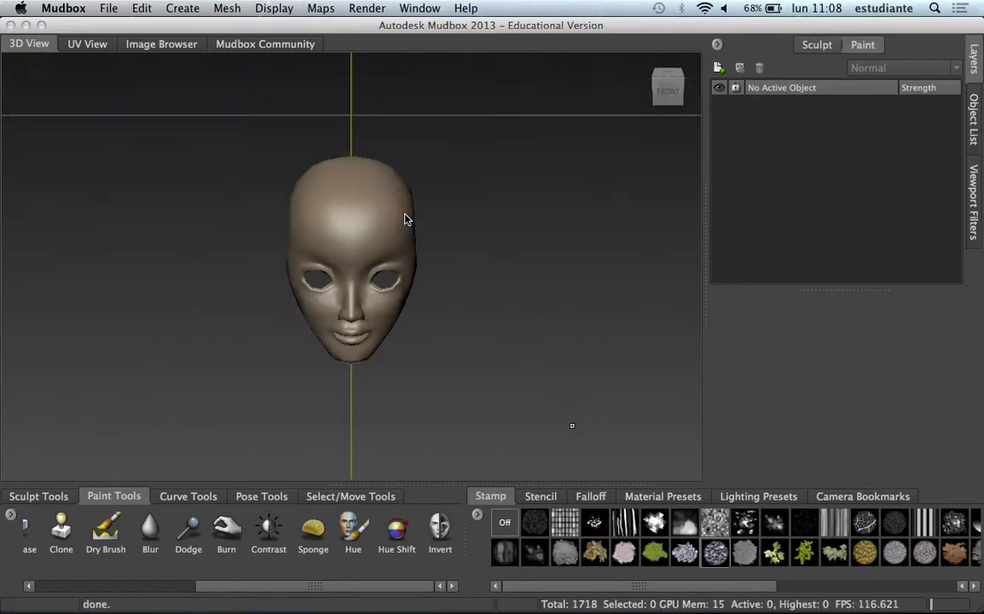
- Turn on the wireframe and inspect the imported head from front and three-quarter angles
left_click_drag(482, 215, 384, 231, "alt")
right_click_drag(385, 230, 527, 230, "alt")
mouse_move(527, 230)
left_mouse_down("alt")
mouse_move(512, 226)
mouse_move(543, 220)
left_mouse_up("alt")
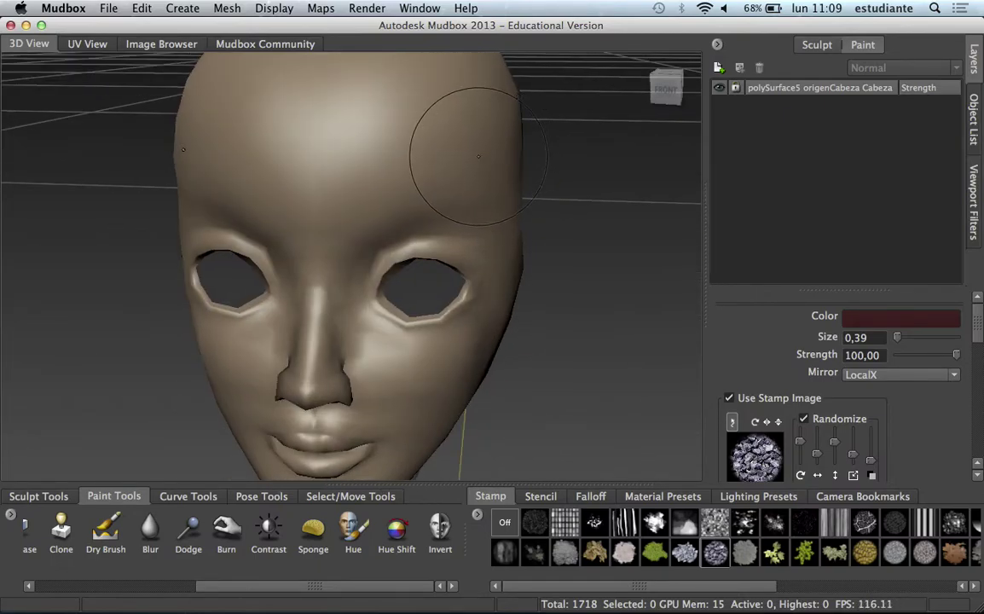
key("w")
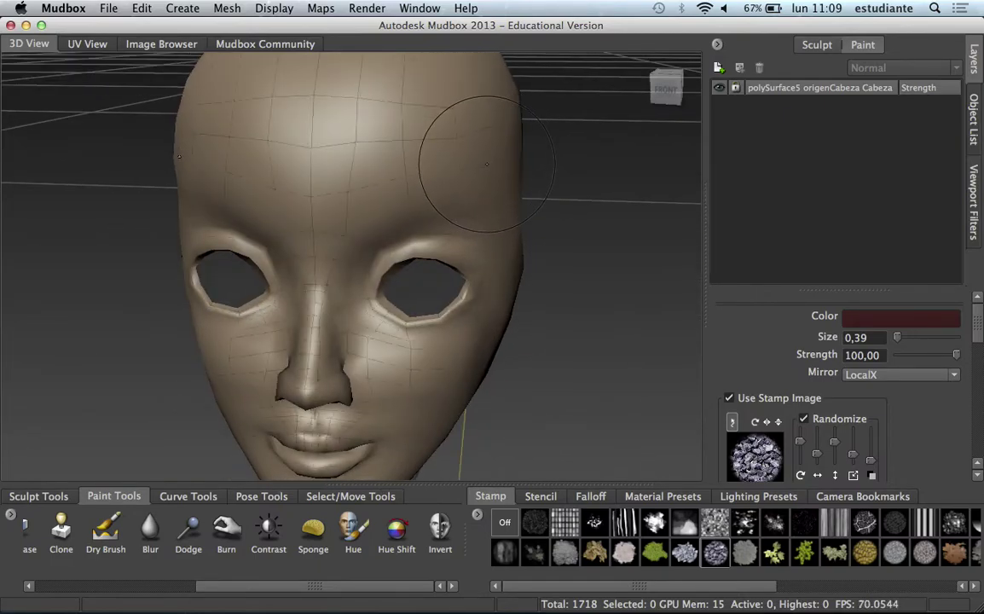
mouse_move(573, 214)
left_mouse_down("alt")
mouse_move(500, 255)
mouse_move(529, 243)
left_mouse_up("alt")
right_click_drag(529, 243, 546, 204, "alt")
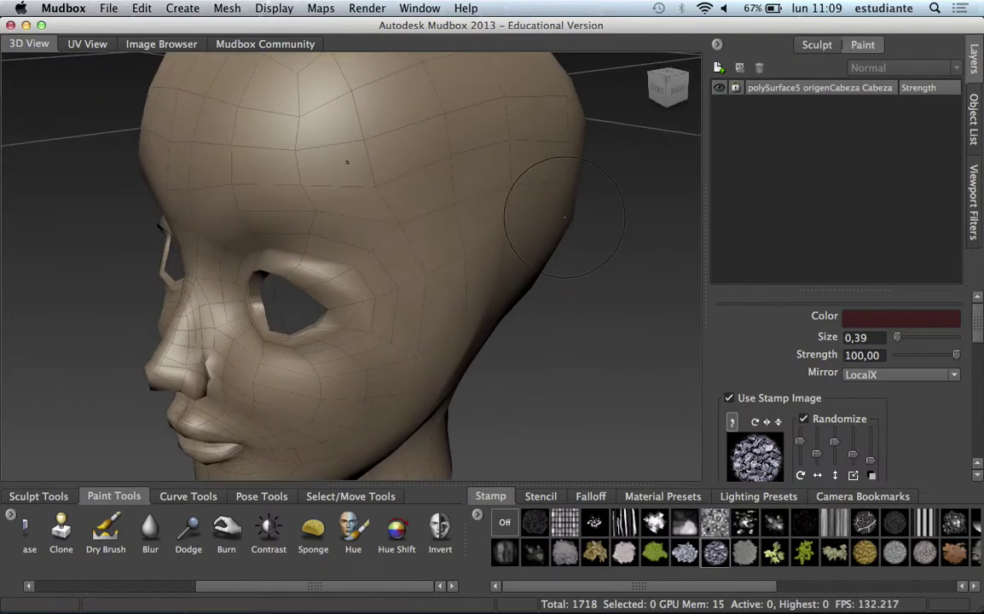
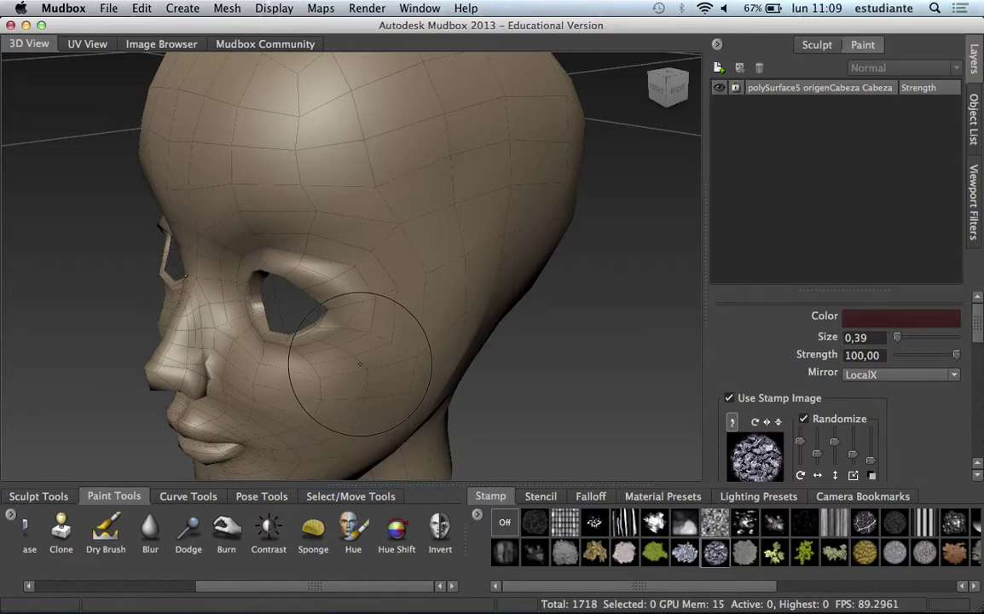
- Subdivide the head mesh to Level 1, taking it from 1718 to 3438 polygons
left_click_drag(356, 343, 313, 131, "alt")
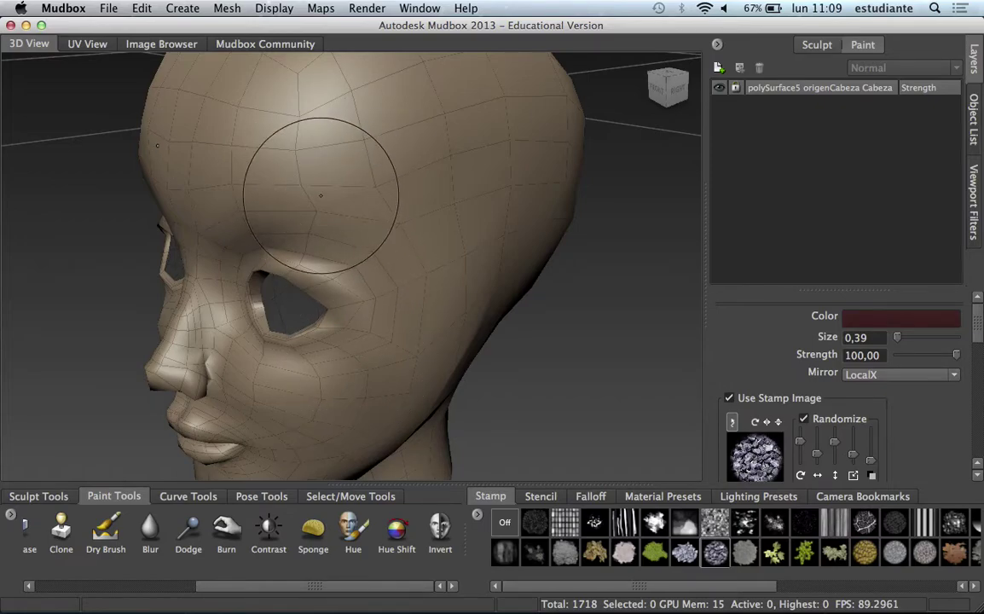
mouse_move(401, 235)
left_mouse_down("alt")
mouse_move(554, 318)
mouse_move(422, 273)
left_mouse_up("alt")
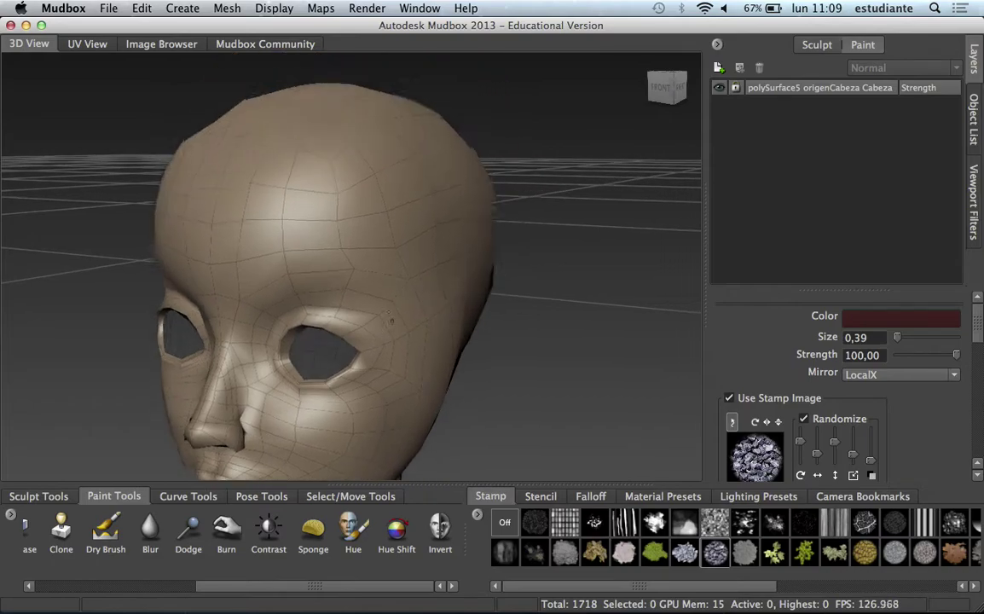
mouse_move(422, 273)
left_mouse_down("alt")
mouse_move(389, 237)
mouse_move(433, 276)
left_mouse_up("alt")
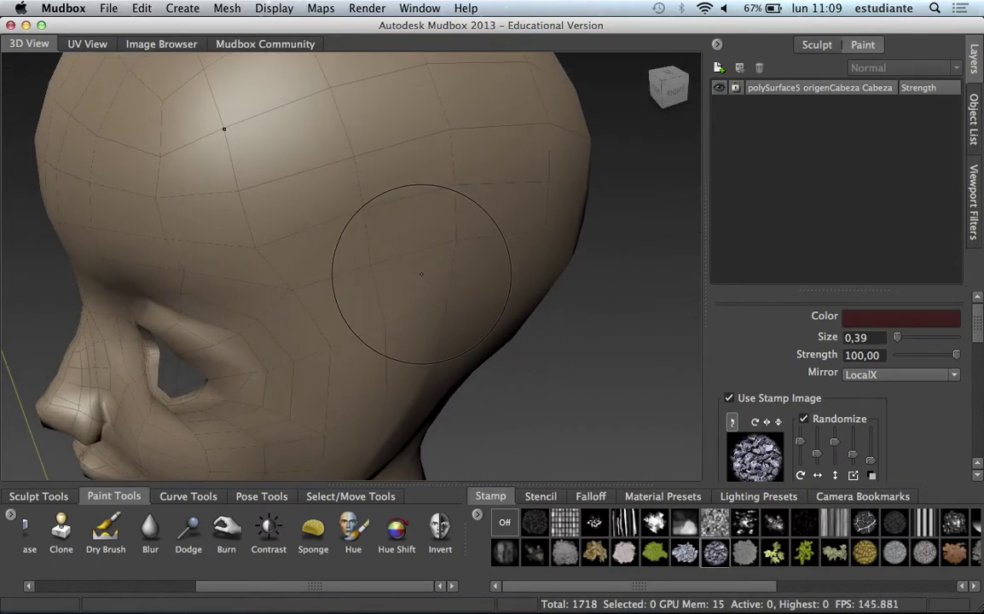
left_click_drag(430, 280, 433, 271, "alt")
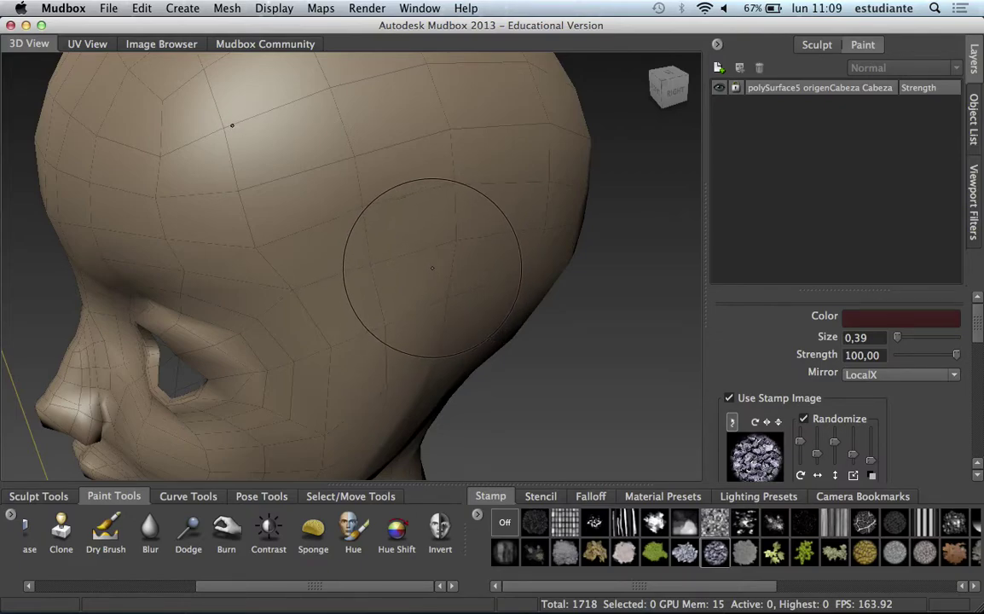
left_click_drag(431, 266, 364, 253, "alt")
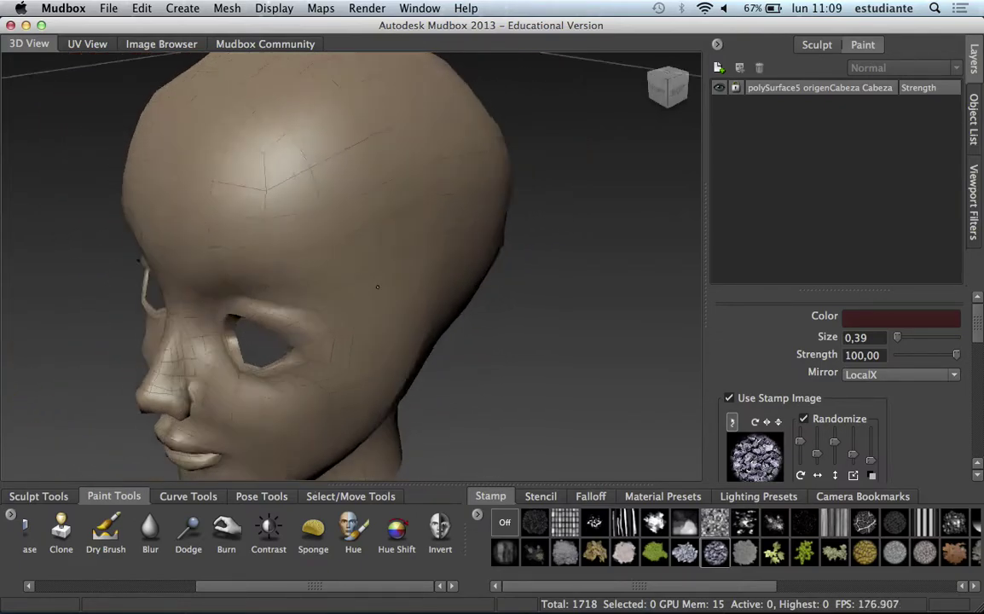
key("shift+d")
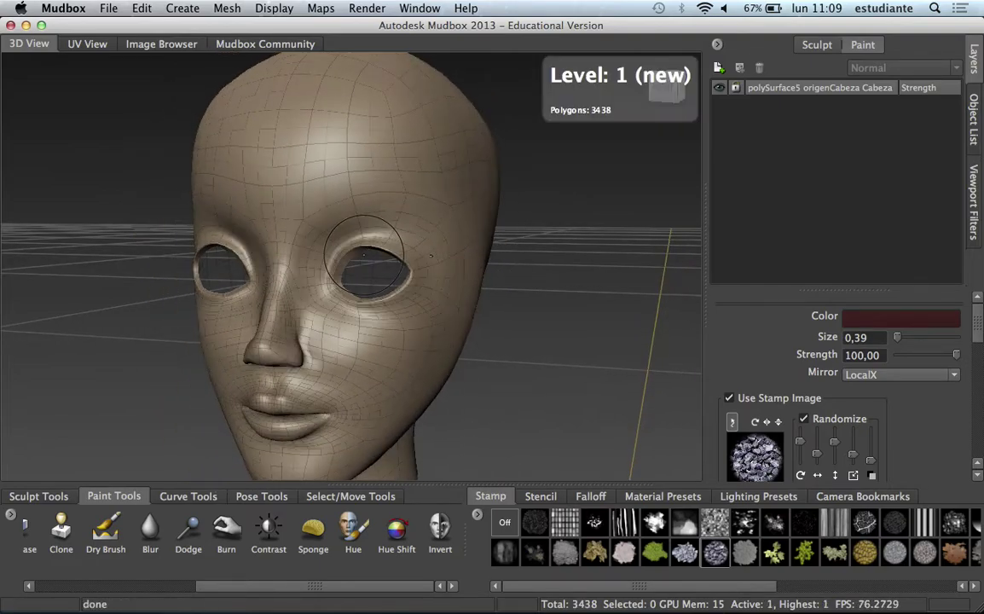
- Subdivide the head further to Level 3 (55008 polygons), dismissing the paint layer prompt, framed from the front
key("shift+d")
key("shift+d")
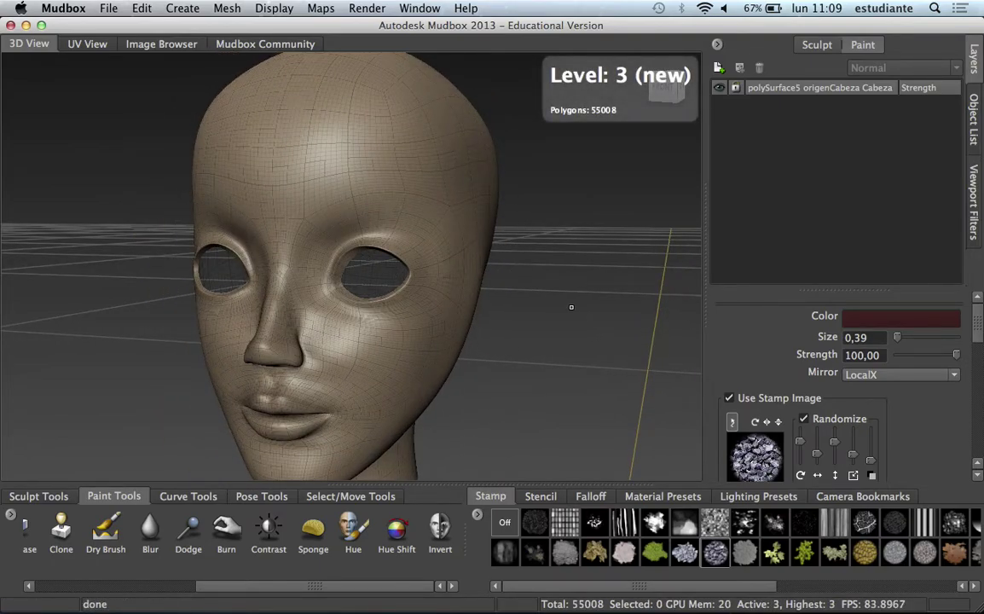
left_click(576, 310)
left_click(566, 357)
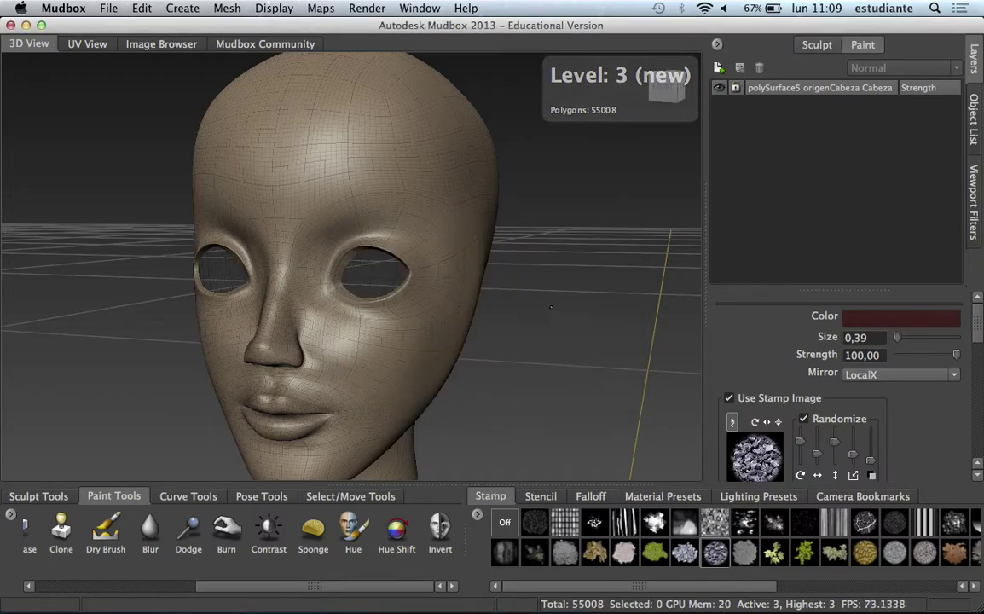
mouse_move(550, 307)
left_mouse_down("alt")
mouse_move(532, 284)
mouse_move(538, 266)
left_mouse_up("alt")
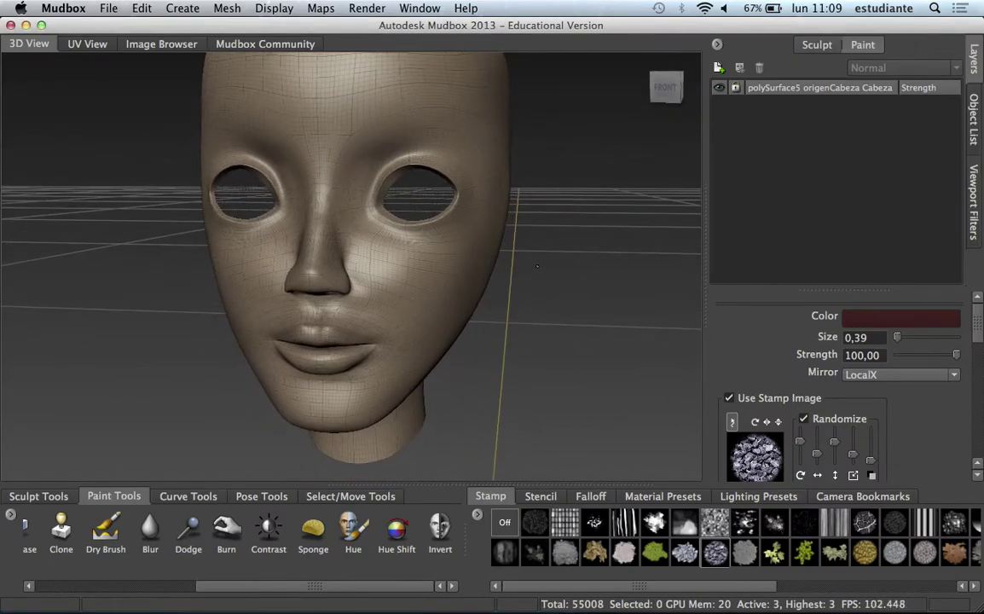
right_click_drag(537, 266, 601, 273, "alt")
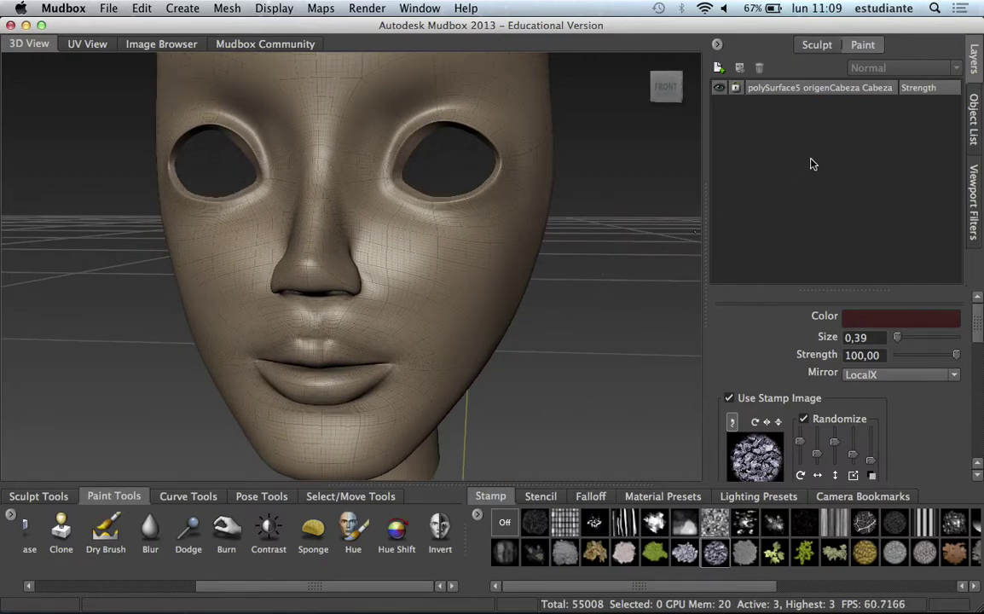
left_click(973, 126)
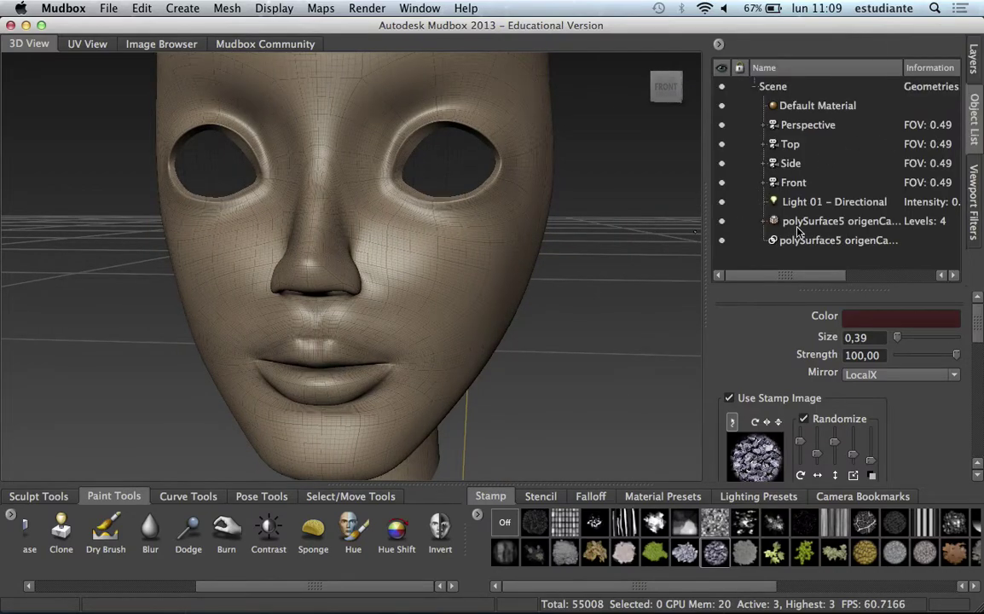
- Select polySurface5 and subdivide it to Level 4 at 220032 polygons
left_click(798, 225)
left_click(780, 222)
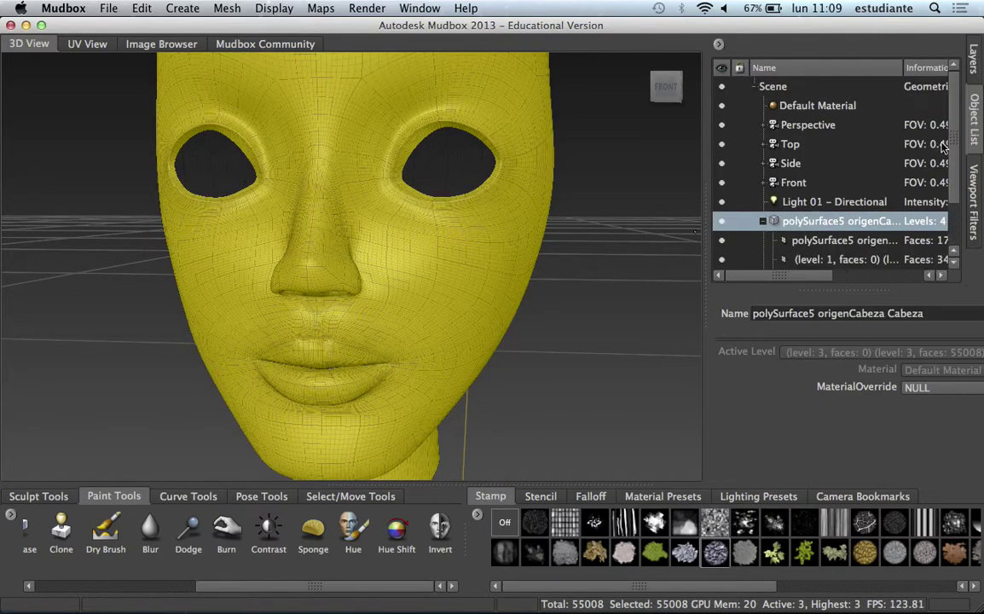
left_click_drag(953, 150, 961, 211)
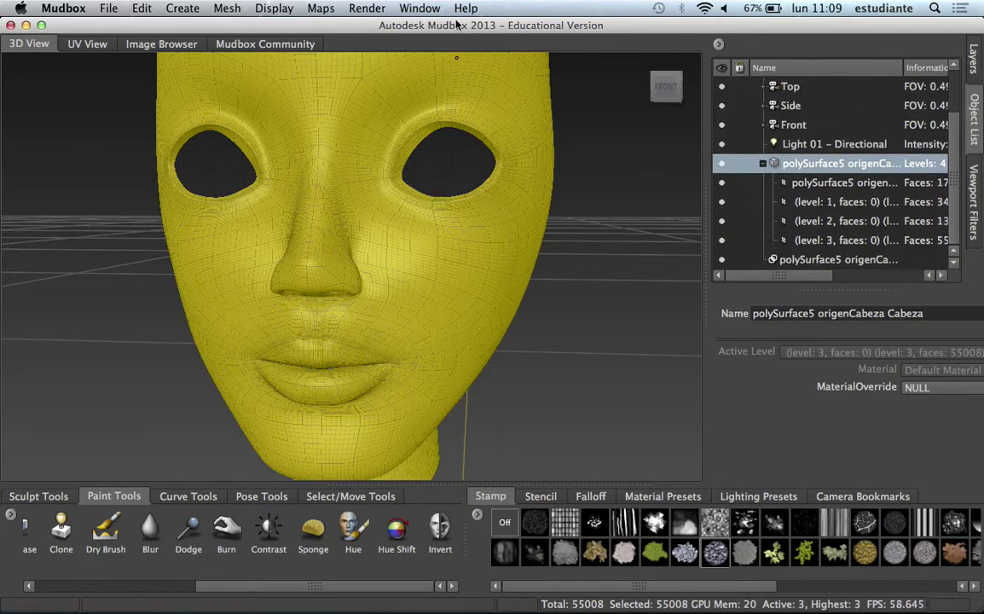
key("shift+d")
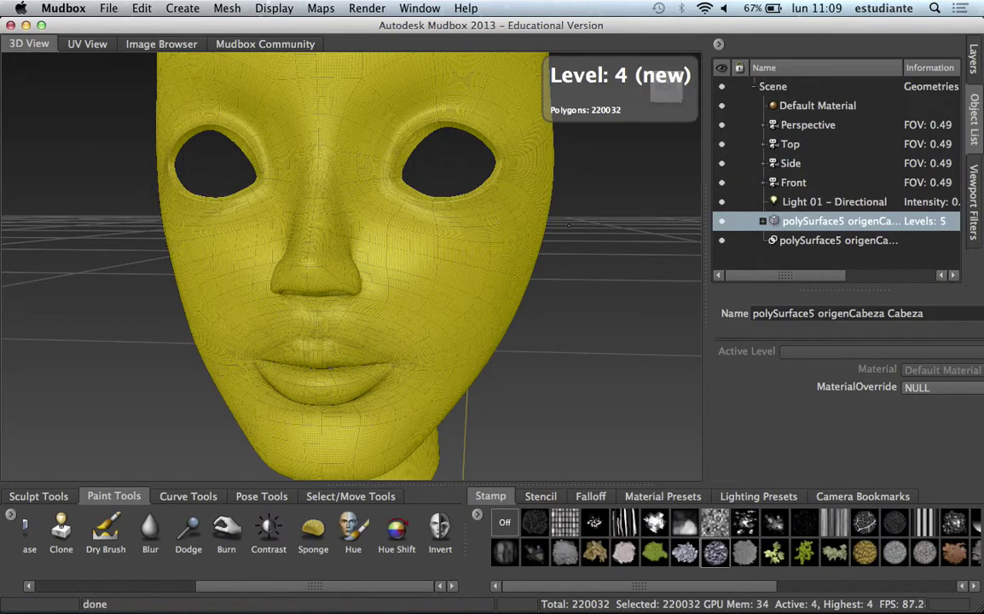
left_click(763, 221)
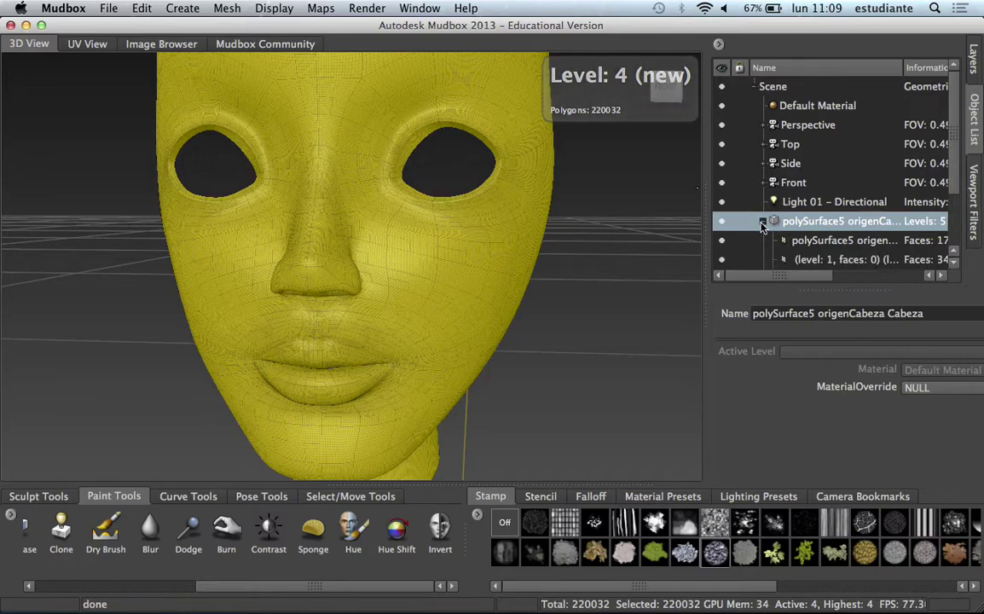
left_click(763, 221)
- Cancel the paint layer prompt, deselect the head, hide the wireframe, and choose the Paint Brush
left_click(622, 242)
left_click(582, 356)
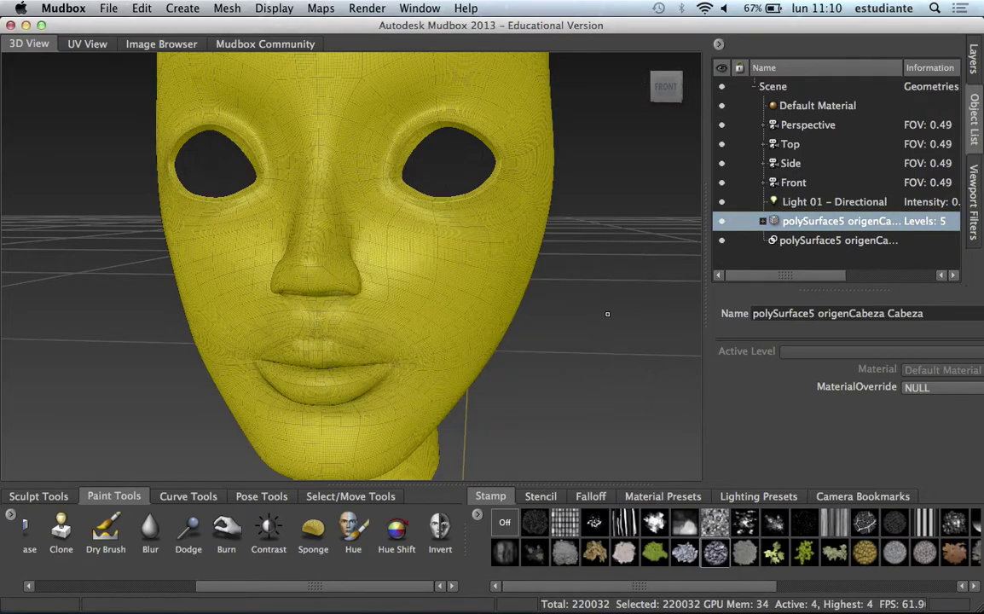
left_click(780, 125)
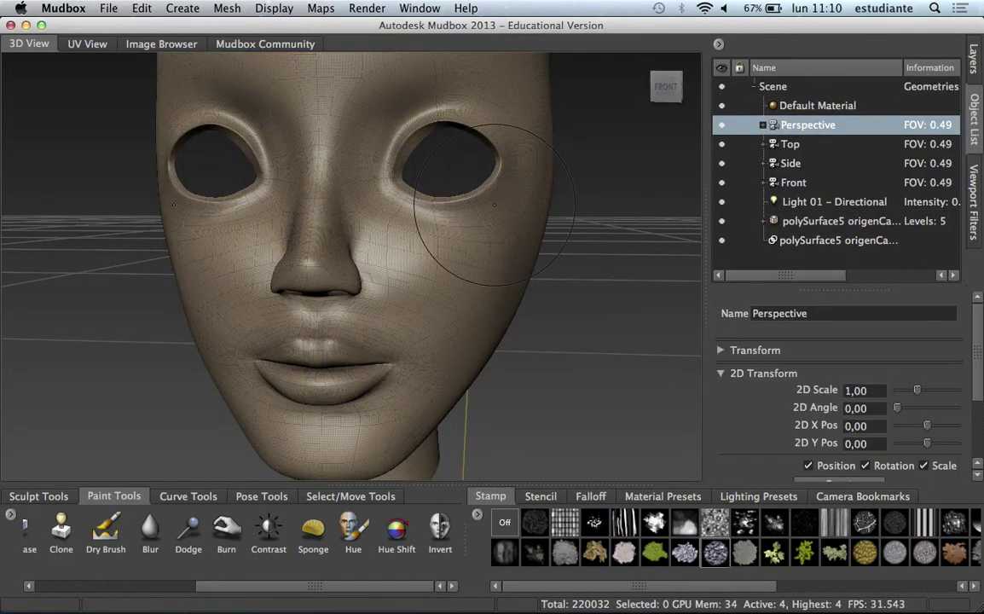
key("w")
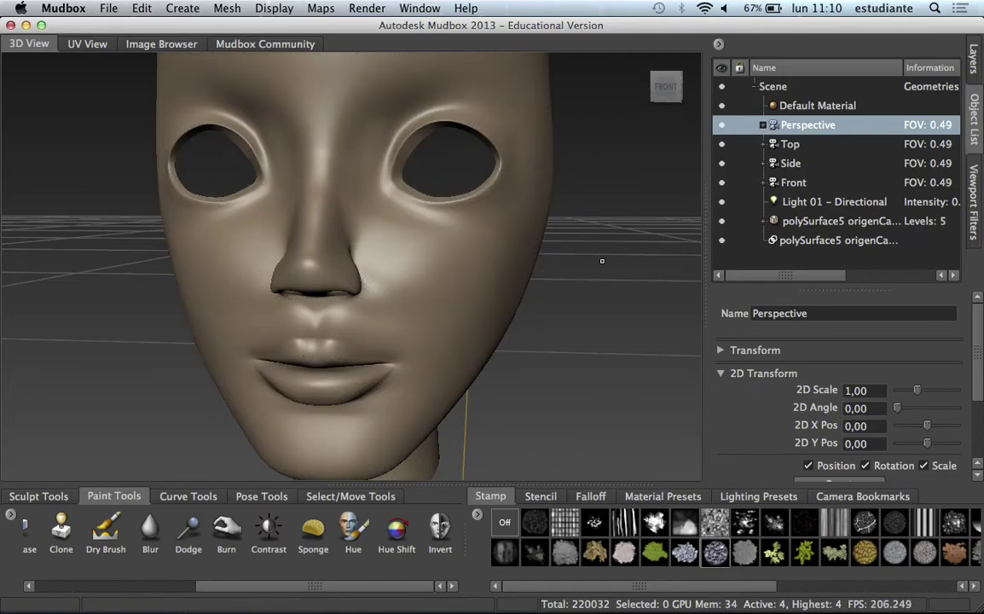
mouse_move(580, 249)
left_mouse_down("alt")
mouse_move(485, 255)
mouse_move(510, 190)
left_mouse_up("alt")
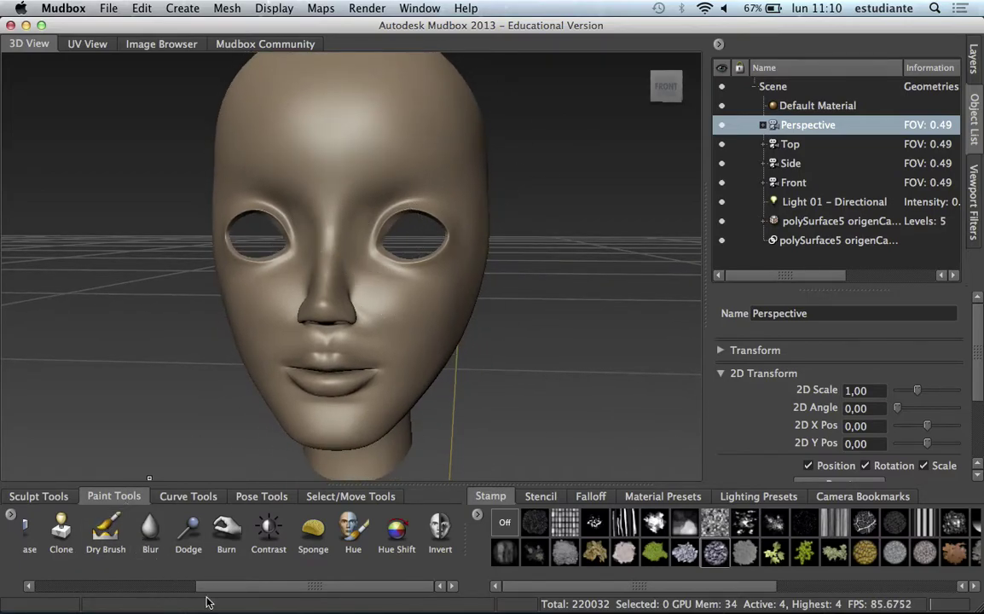
left_click_drag(209, 586, 48, 586)
left_click(53, 529)
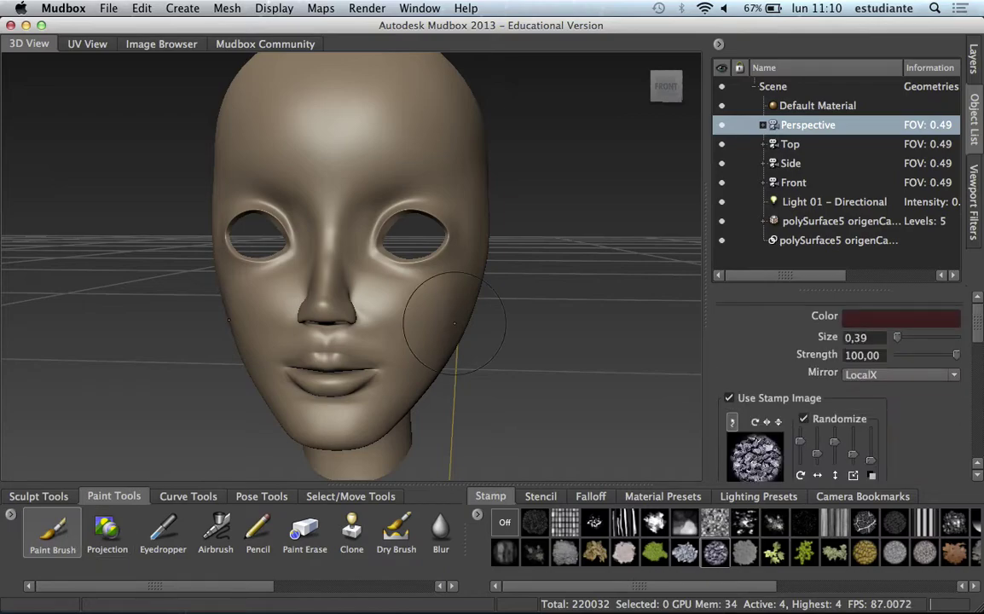
- Set the Paint Brush colour to white in the Color Chooser and confirm the paint layer
left_click(853, 317)
left_click_drag(141, 224, 98, 267)
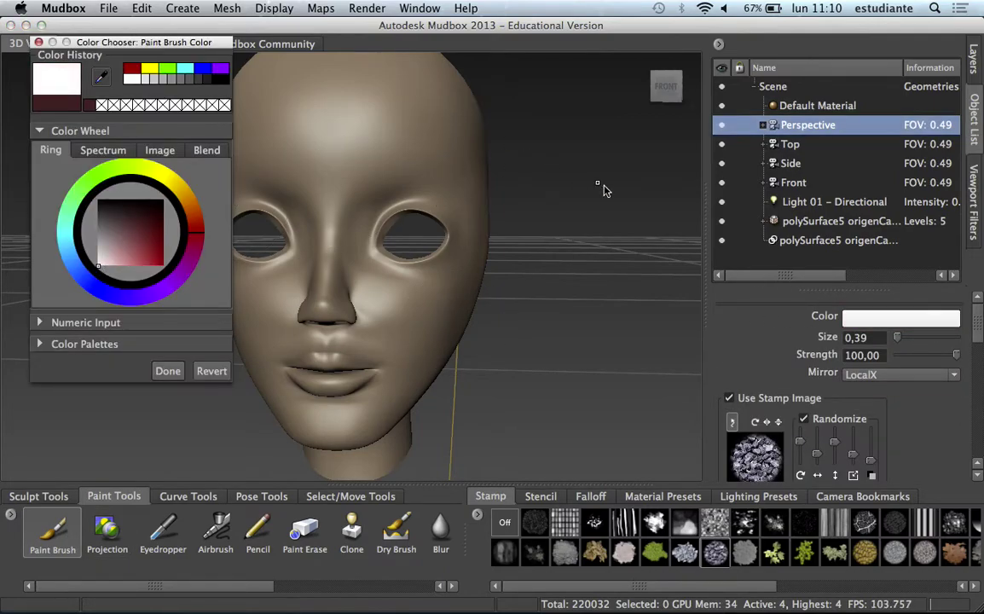
left_click(465, 220)
left_click(518, 357)
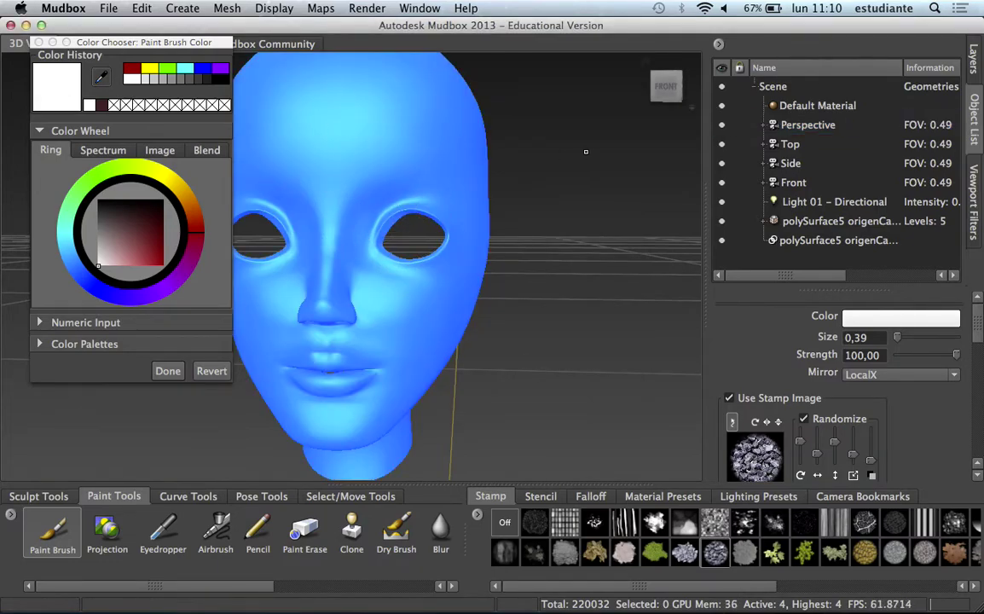
- Undo a speckled test stroke and turn off the brush's stamp image
left_click_drag(256, 234, 409, 184)
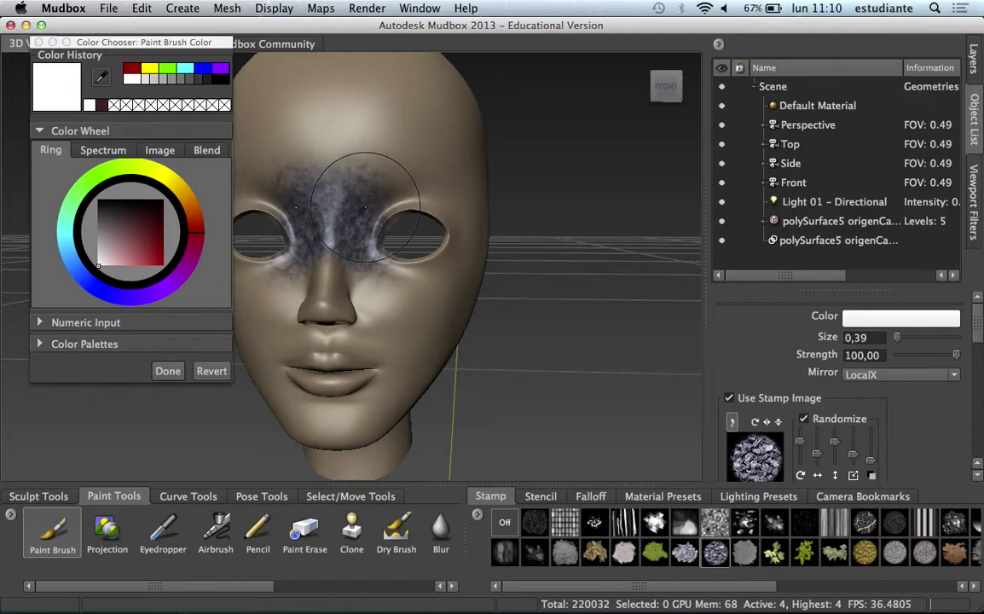
key("super+z")
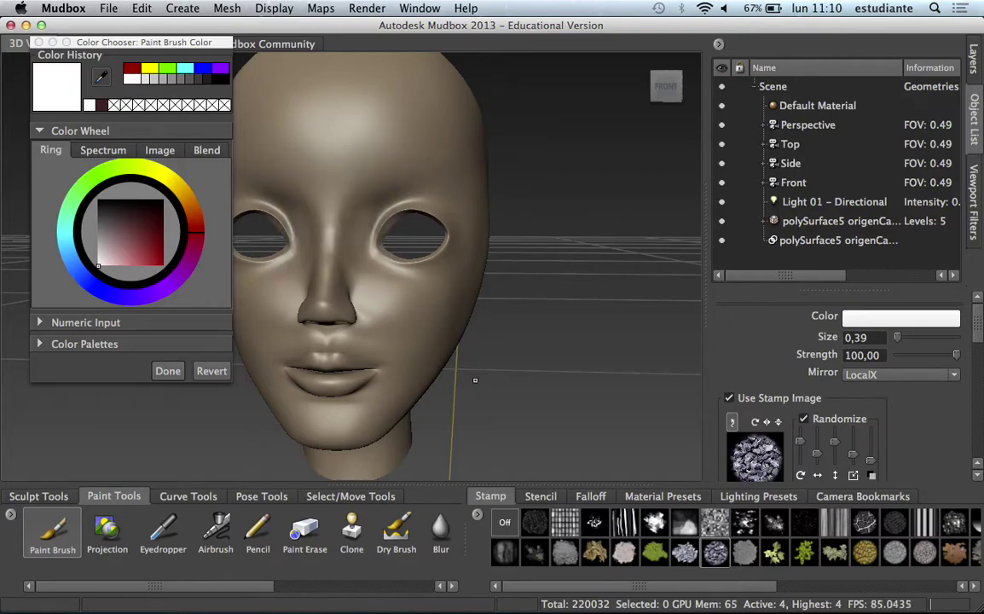
left_click(729, 399)
left_click(504, 521)
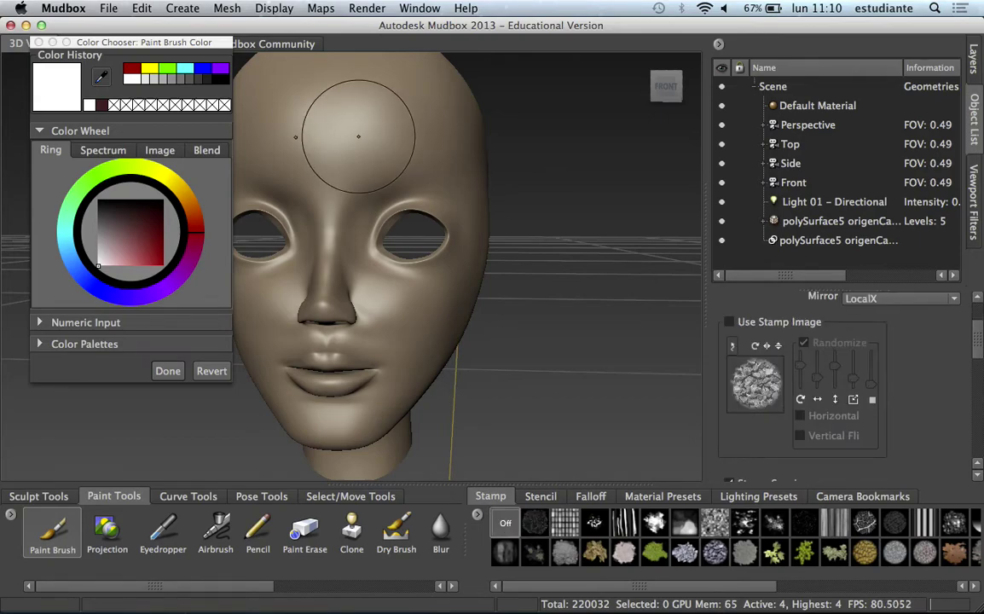
- Paint white over the forehead, around the eyes, and over the chin and below the lip
mouse_move(330, 128)
left_mouse_down()
mouse_move(355, 293)
mouse_move(325, 268)
mouse_move(330, 286)
mouse_move(251, 183)
mouse_move(341, 222)
mouse_move(218, 179)
mouse_move(262, 259)
mouse_move(351, 288)
mouse_move(380, 256)
mouse_move(329, 349)
mouse_move(281, 341)
mouse_move(378, 360)
mouse_move(336, 406)
mouse_move(434, 204)
mouse_move(369, 143)
mouse_move(385, 157)
mouse_move(341, 85)
mouse_move(382, 96)
mouse_move(418, 188)
mouse_move(438, 345)
mouse_move(387, 375)
mouse_move(365, 415)
left_mouse_up()
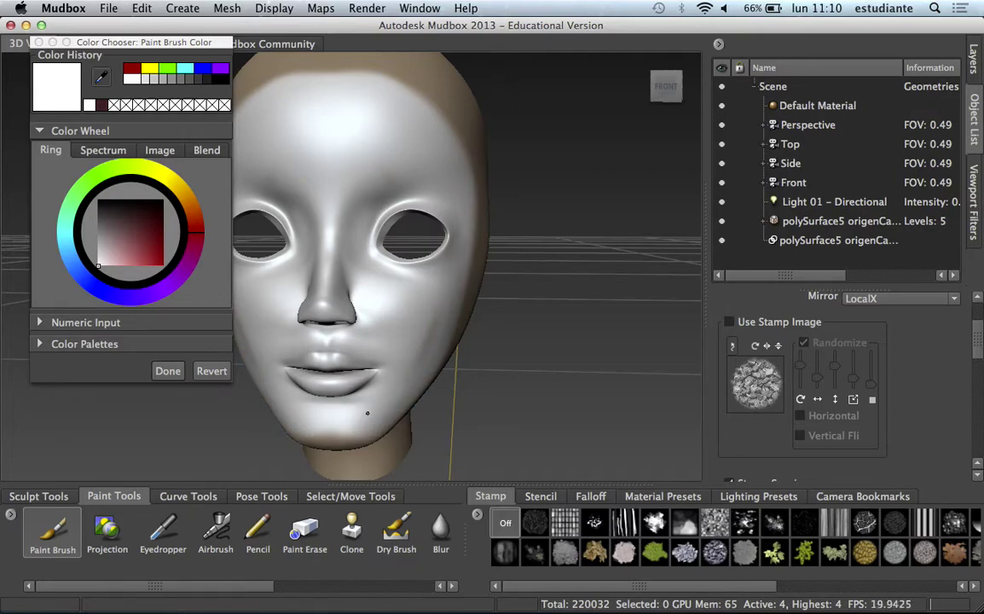
mouse_move(427, 322)
left_mouse_down()
mouse_move(366, 392)
mouse_move(346, 386)
left_mouse_up()
mouse_move(418, 128)
left_mouse_down()
mouse_move(406, 103)
mouse_move(329, 92)
left_mouse_up()
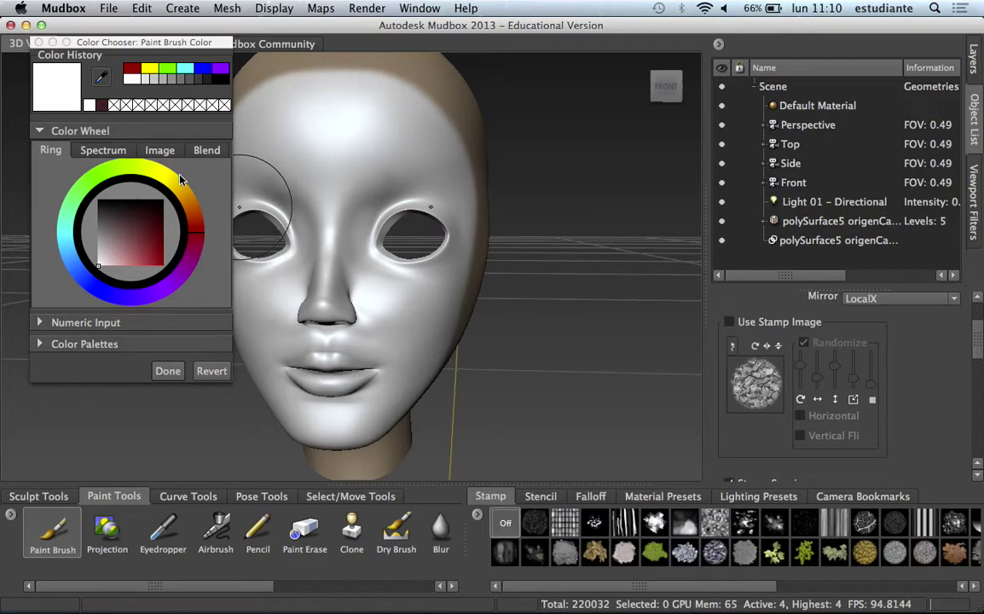
- Pick dark red, zoom in, shrink the brush, and paint across the upper lip
left_click(156, 245)
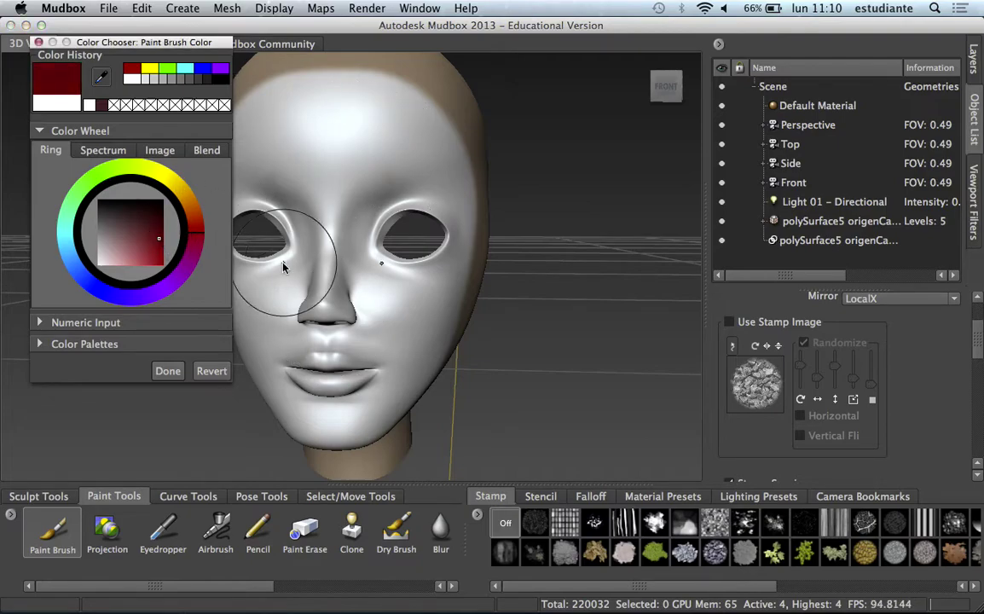
mouse_move(494, 249)
left_mouse_down("alt")
mouse_move(548, 256)
mouse_move(440, 325)
mouse_move(454, 277)
mouse_move(428, 314)
left_mouse_up("alt")
scroll(549, 256, "up", 2)
scroll(527, 248, "up", 2)
scroll(553, 255, "up", 2)
scroll(512, 264, "up", 2)
left_click_drag(400, 248, 383, 256)
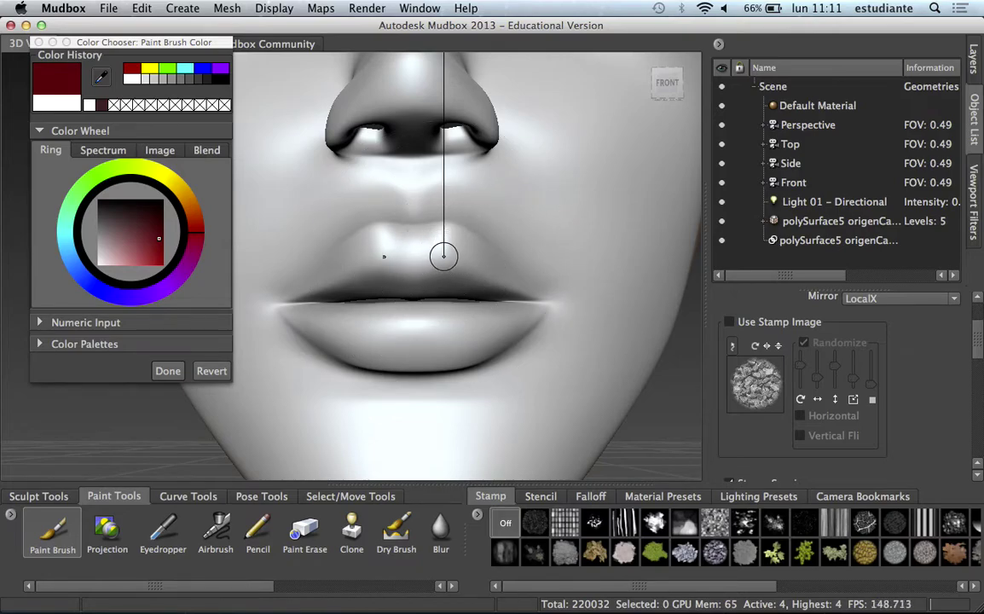
mouse_move(390, 248)
left_mouse_down()
mouse_move(437, 249)
mouse_move(418, 253)
mouse_move(415, 235)
mouse_move(406, 278)
mouse_move(427, 291)
mouse_move(451, 238)
mouse_move(499, 291)
left_mouse_up()
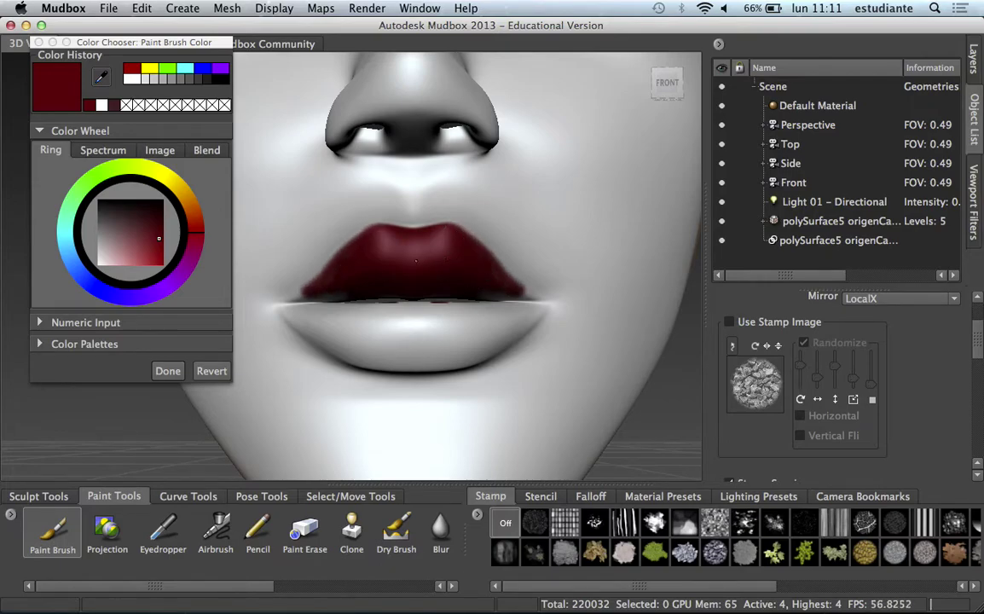
- Paint dark red into the lip corners and along the lower lip edges
left_click_drag(312, 292, 329, 274)
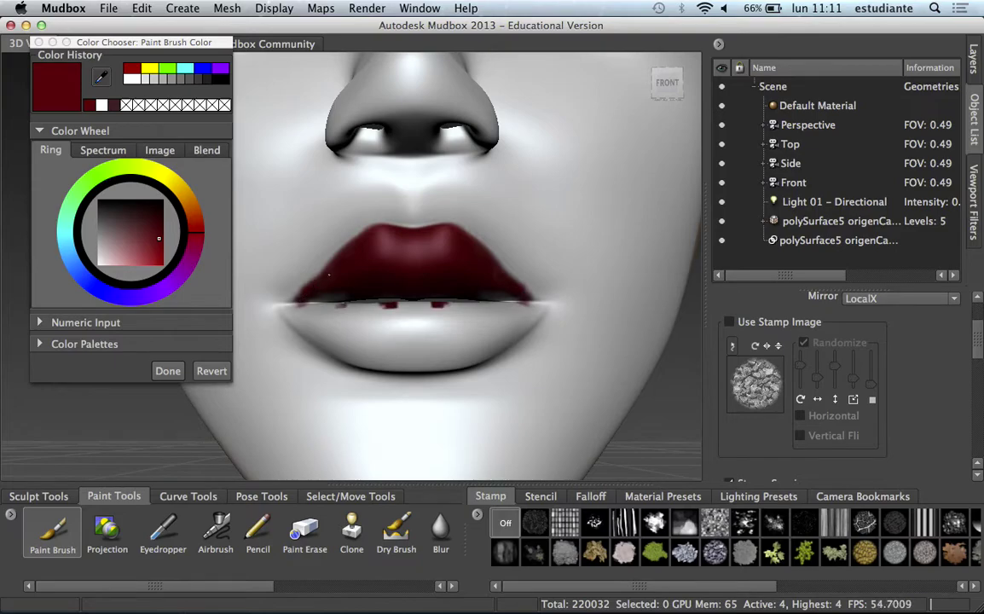
mouse_move(605, 324)
left_mouse_down("alt")
mouse_move(668, 373)
mouse_move(572, 402)
mouse_move(420, 251)
mouse_move(358, 256)
mouse_move(354, 312)
mouse_move(308, 279)
mouse_move(370, 317)
left_mouse_up("alt")
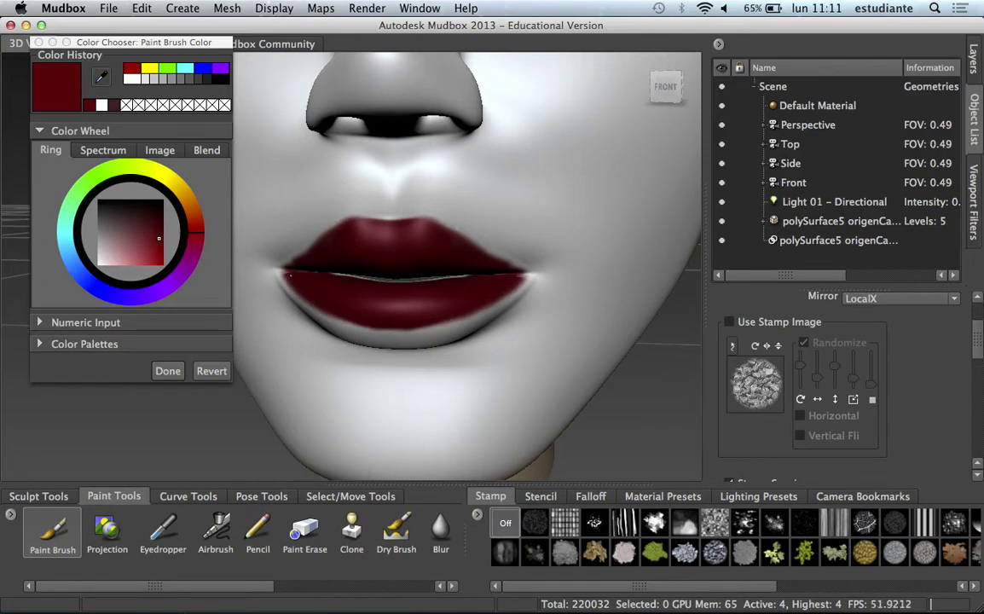
mouse_move(298, 289)
left_mouse_down()
mouse_move(386, 321)
mouse_move(326, 310)
mouse_move(399, 334)
left_mouse_up()
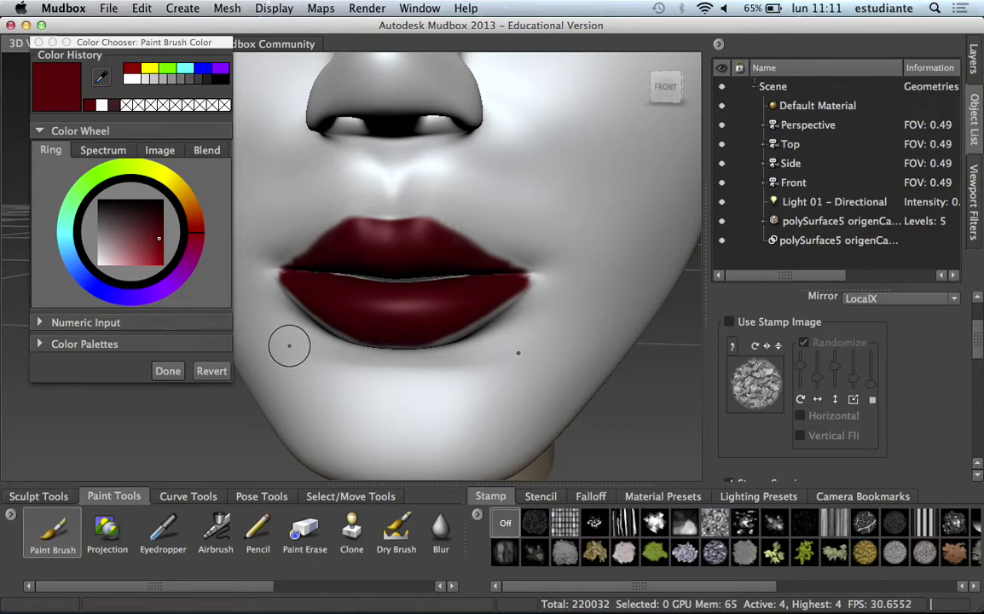
left_click_drag(289, 346, 269, 424, "alt")
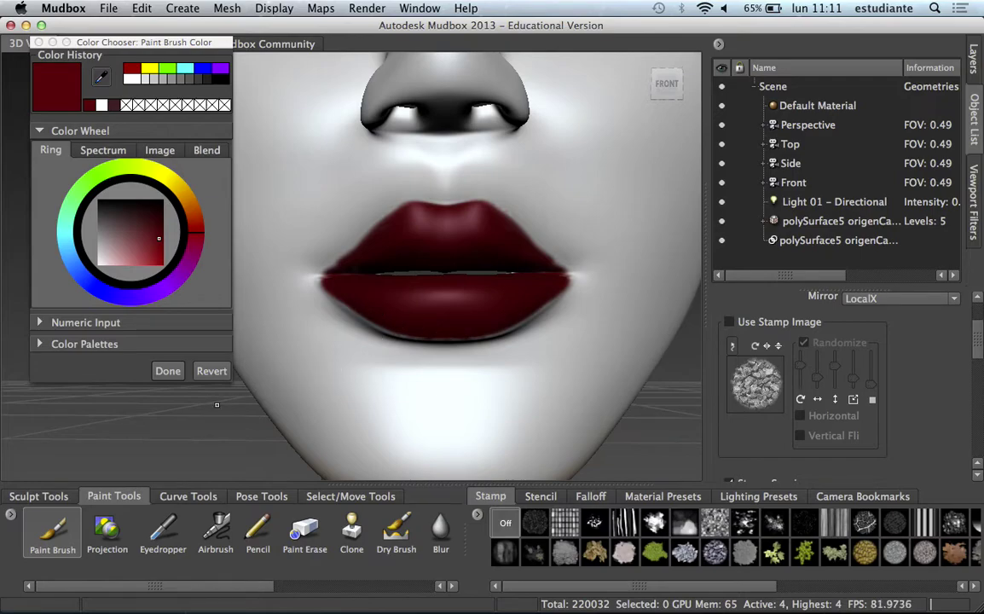
left_click_drag(173, 437, 497, 260, "alt")
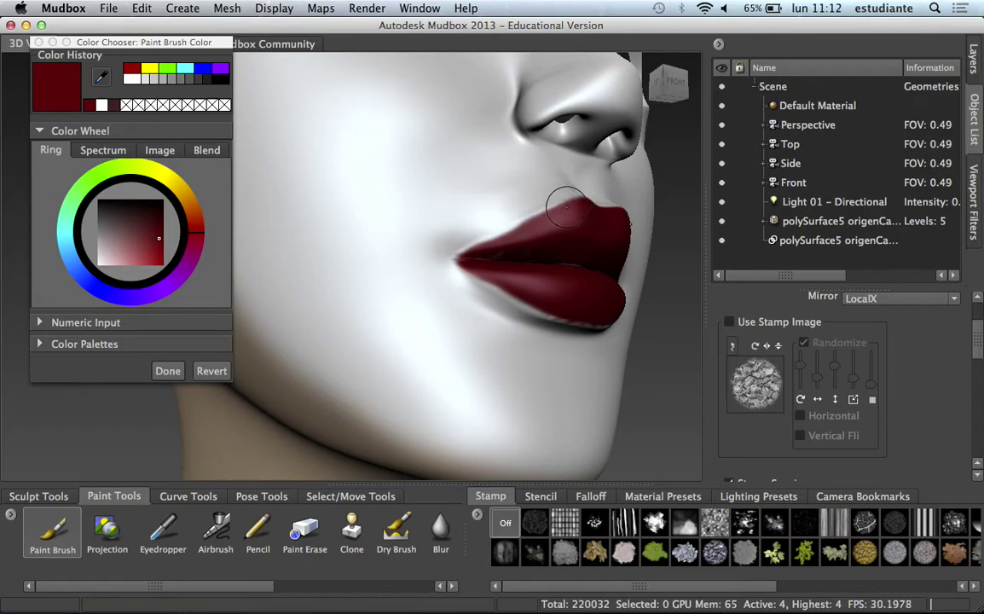
- Orbit around the head to inspect the red lips from profile, front and above
left_click_drag(549, 232, 450, 215, "alt")
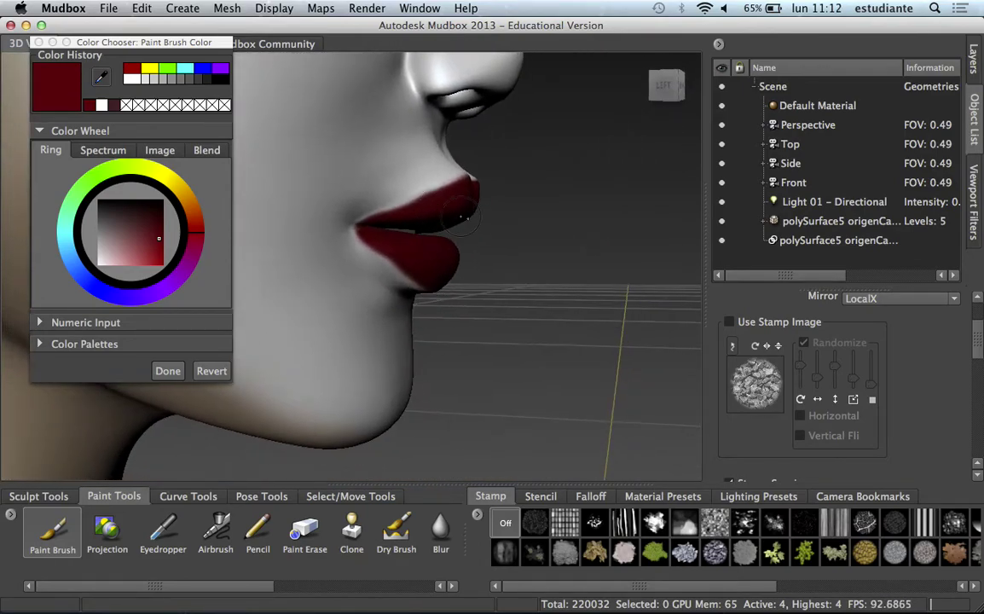
scroll(466, 220, "up", 3)
scroll(461, 192, "up", 3)
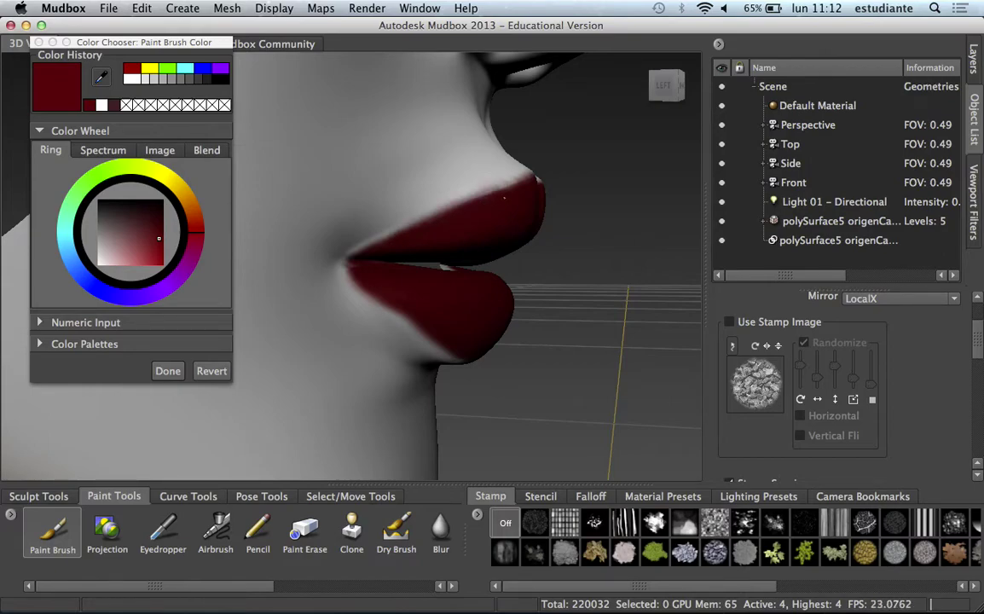
left_click_drag(533, 188, 411, 266, "alt")
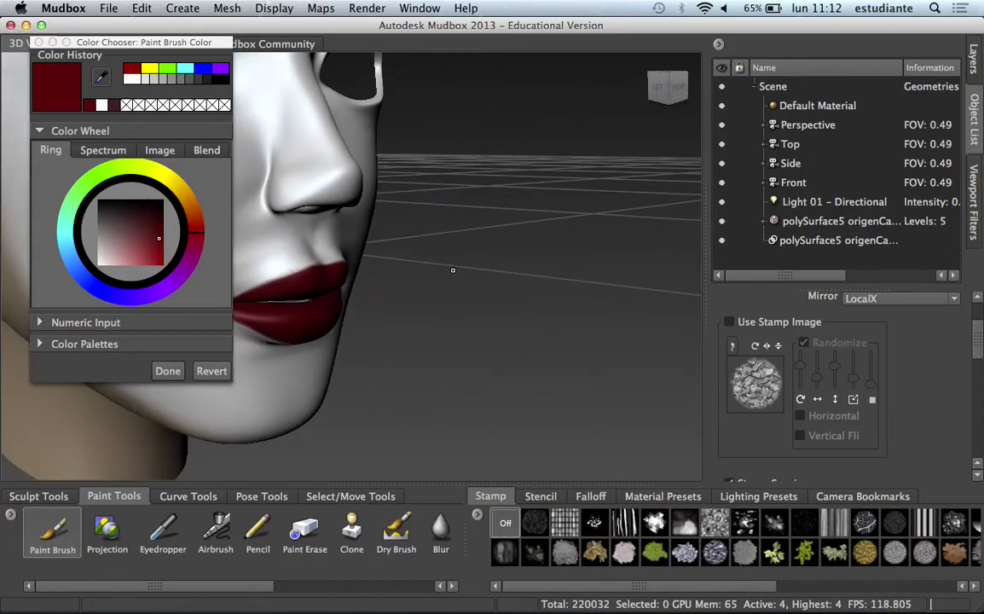
key("f")
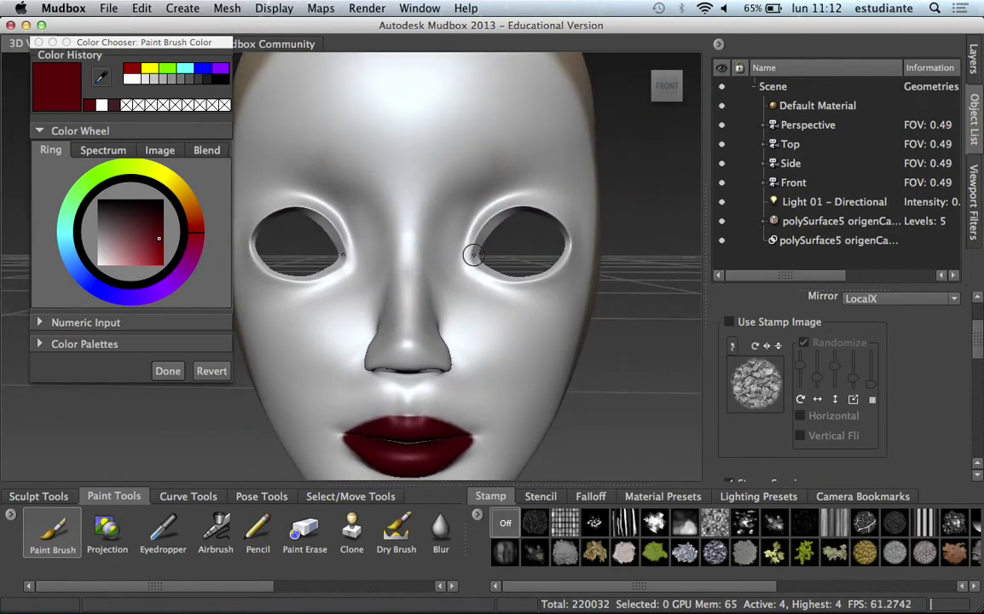
mouse_move(470, 230)
left_mouse_down("alt")
mouse_move(479, 187)
mouse_move(417, 183)
left_mouse_up("alt")
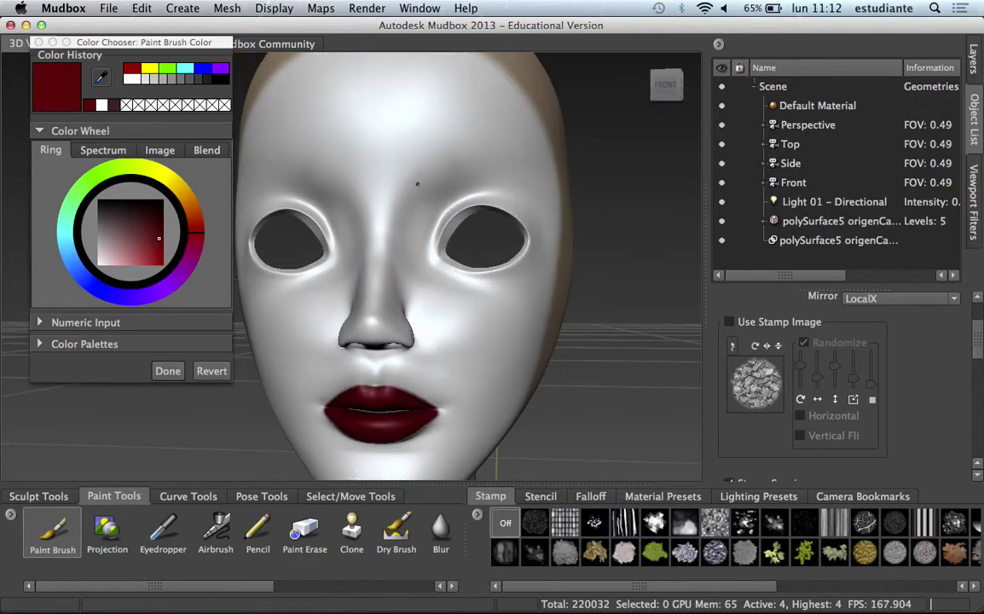
right_click_drag(589, 198, 467, 175, "alt")
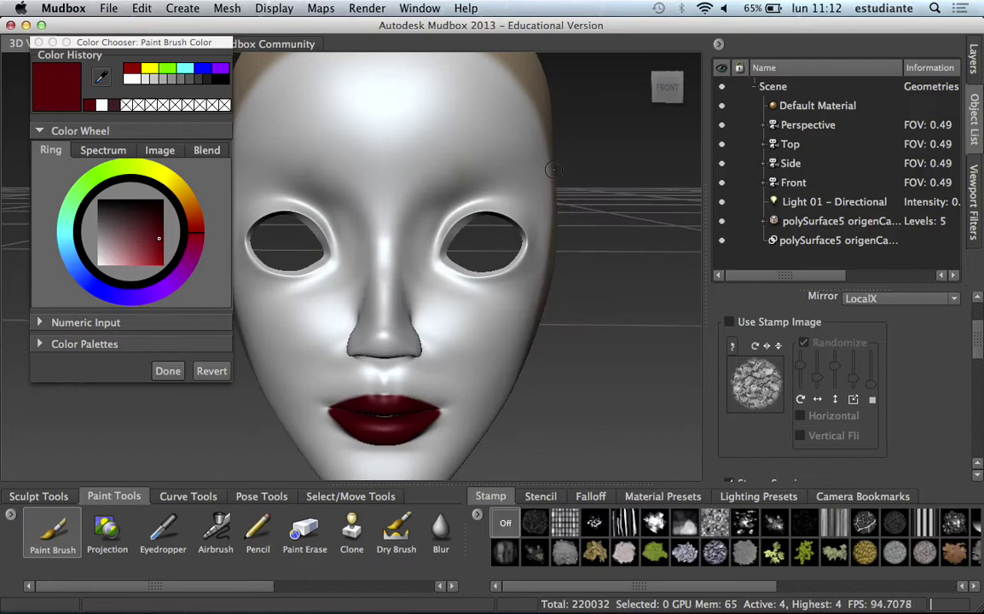
left_click_drag(467, 176, 463, 190, "alt")
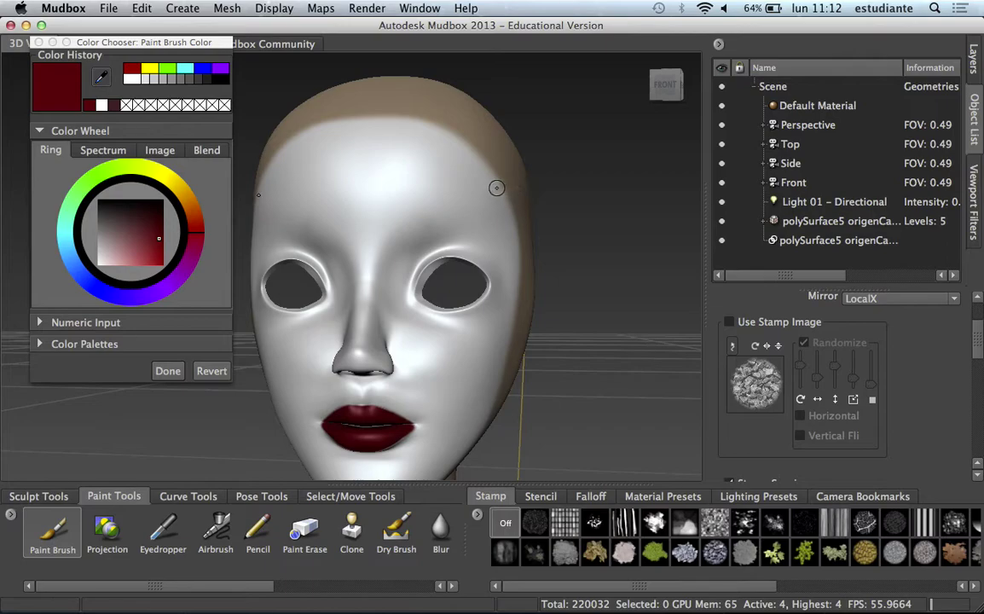
mouse_move(511, 212)
left_mouse_down("alt")
mouse_move(492, 173)
mouse_move(454, 175)
mouse_move(523, 207)
mouse_move(475, 195)
left_mouse_up("alt")
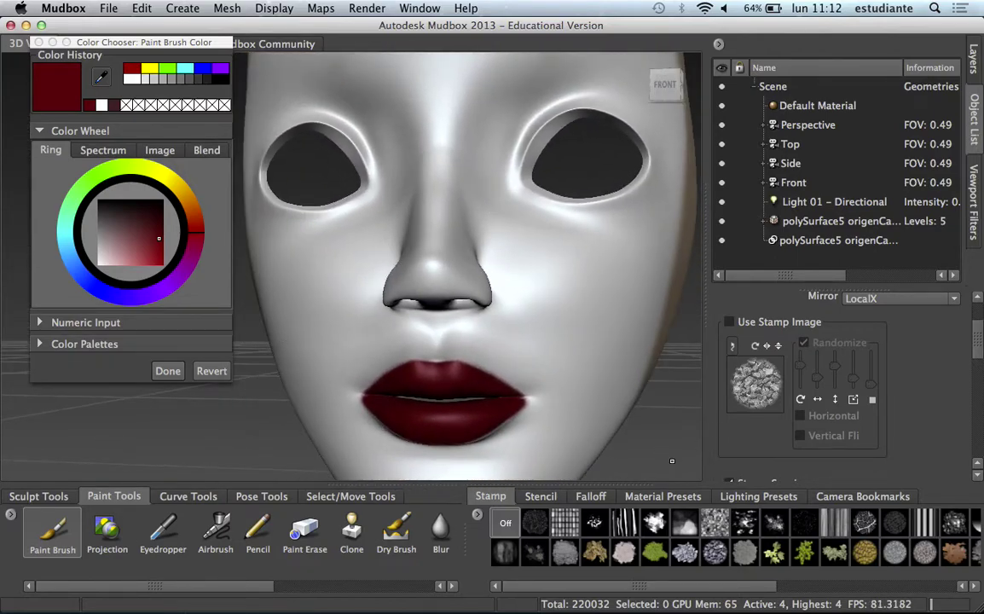
mouse_move(458, 249)
left_mouse_down("alt")
mouse_move(497, 271)
mouse_move(478, 256)
left_mouse_up("alt")
left_click_drag(132, 45, 143, 74)
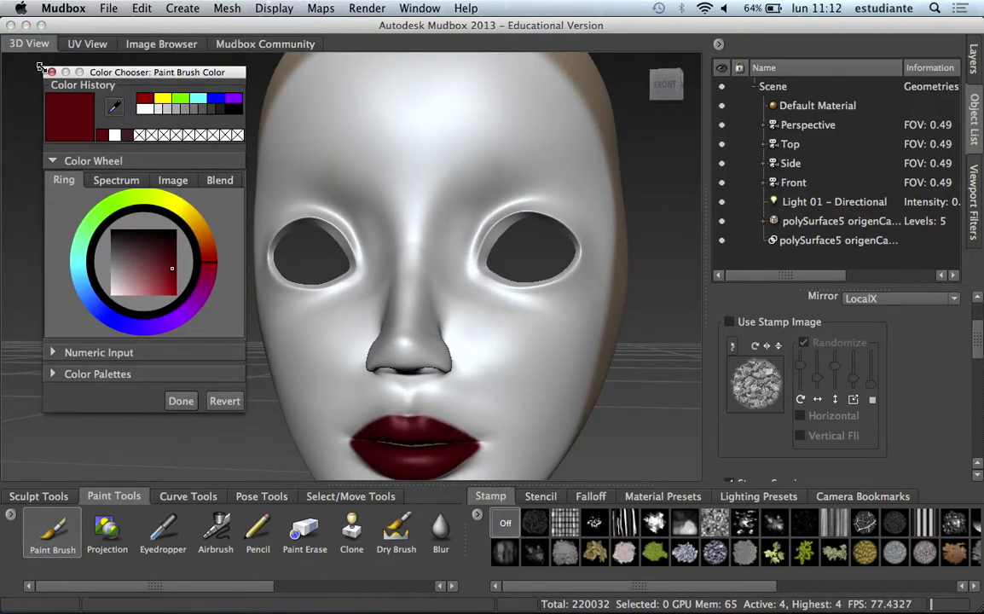
- Close the Color Chooser and show the available stencil images
left_click(50, 72)
mouse_move(128, 255)
left_mouse_down("alt")
mouse_move(222, 240)
mouse_move(234, 190)
mouse_move(310, 187)
left_mouse_up("alt")
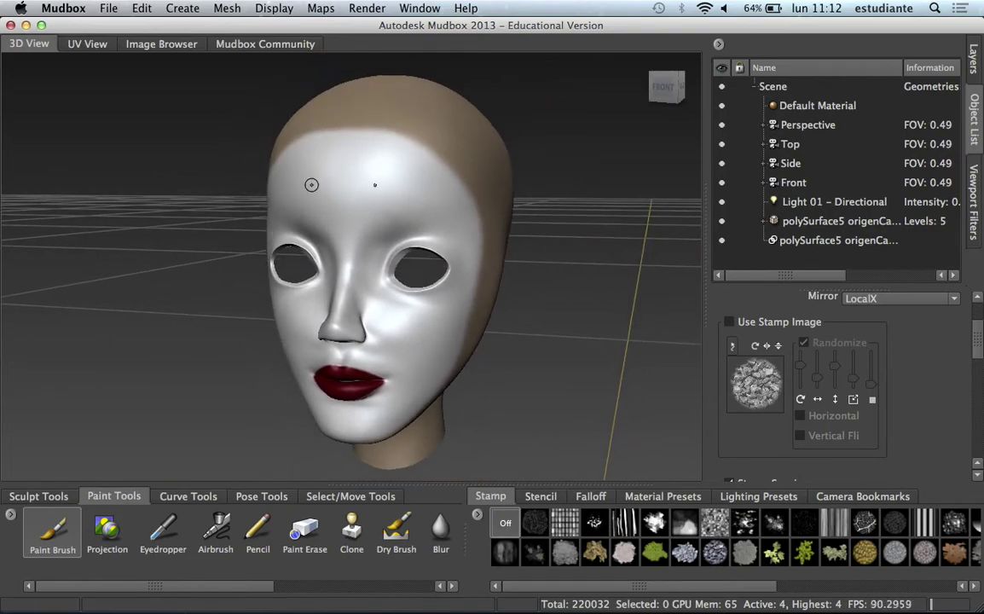
left_click(546, 494)
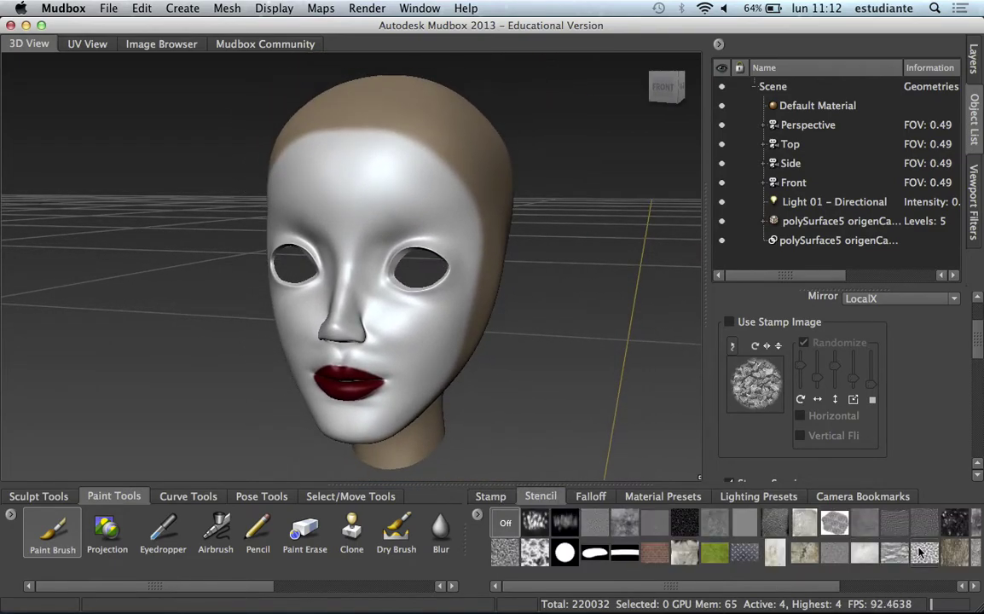
- Overlay the rgb_stoneWall.jpg stencil and select the Sculpt brush with strength 16,90
left_click(916, 548)
left_click_drag(413, 207, 366, 175, "alt")
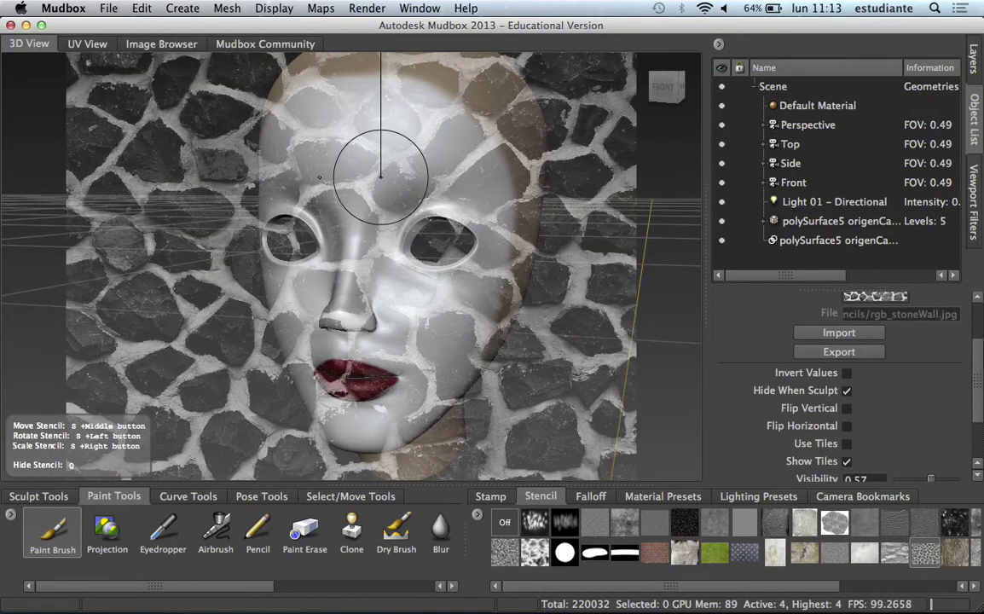
left_click(49, 502)
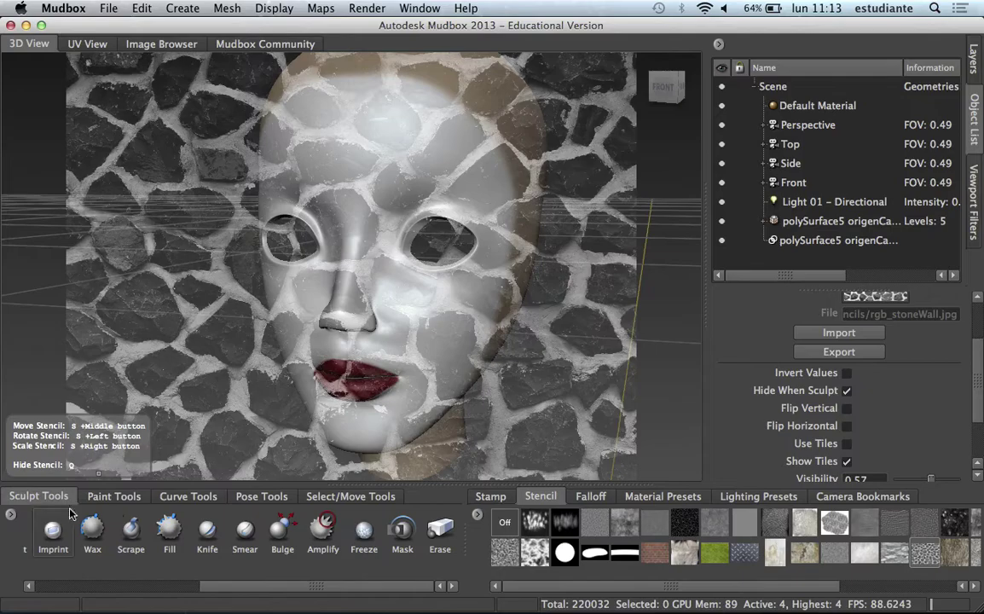
left_click_drag(225, 586, 28, 553)
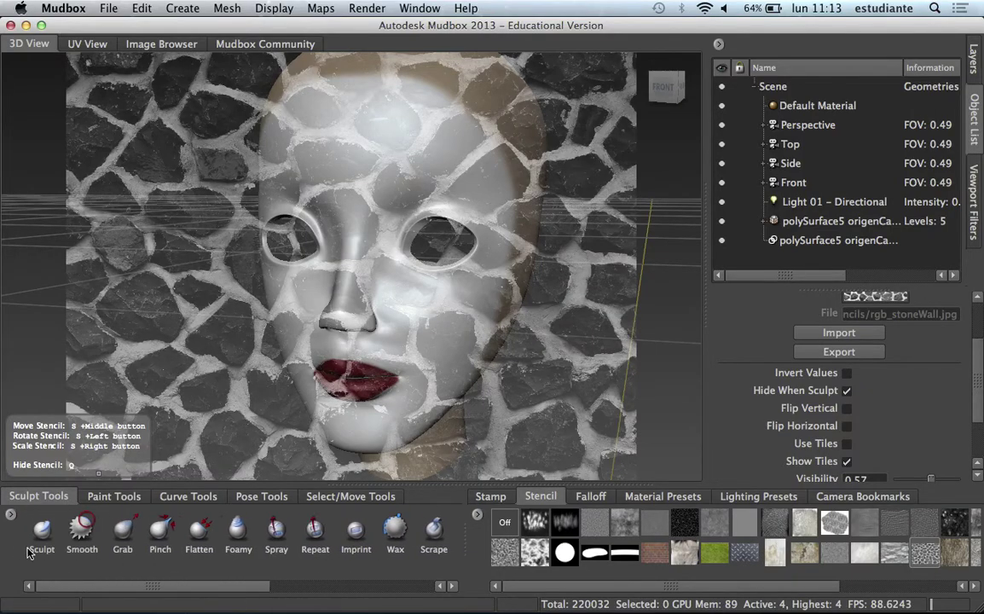
left_click(47, 531)
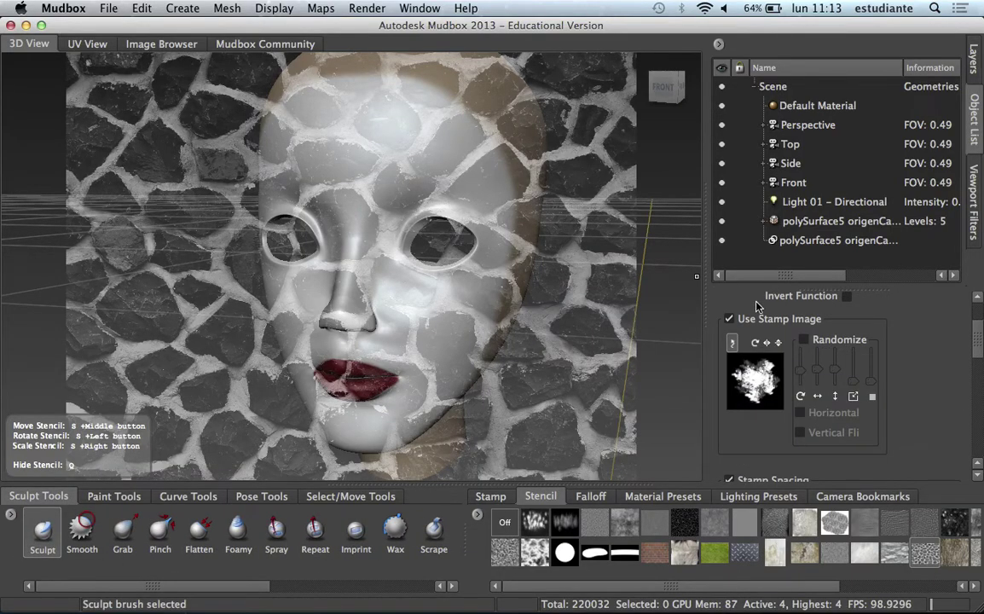
scroll(971, 327, "up", 3)
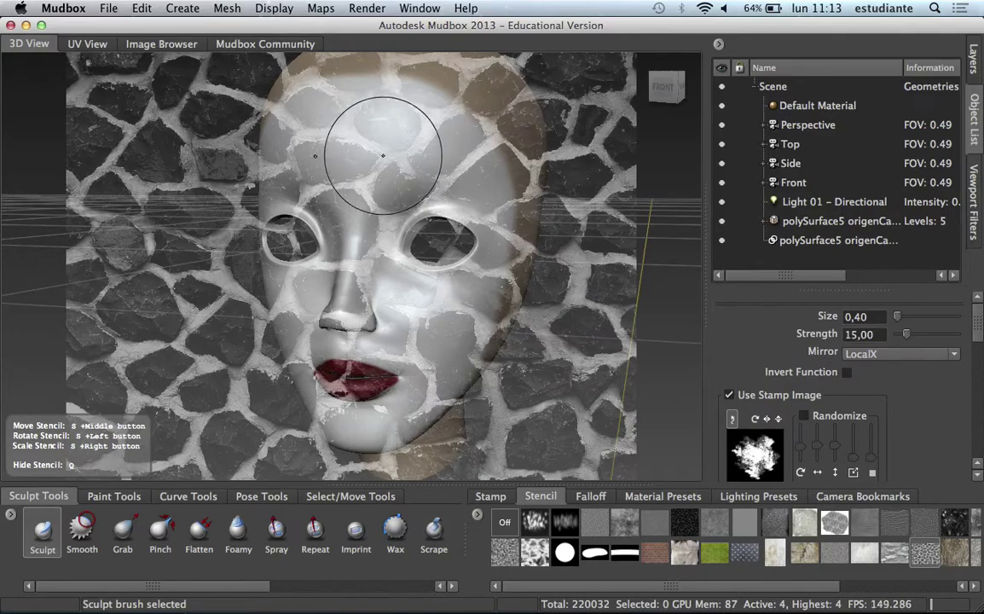
key("q")
key("q")
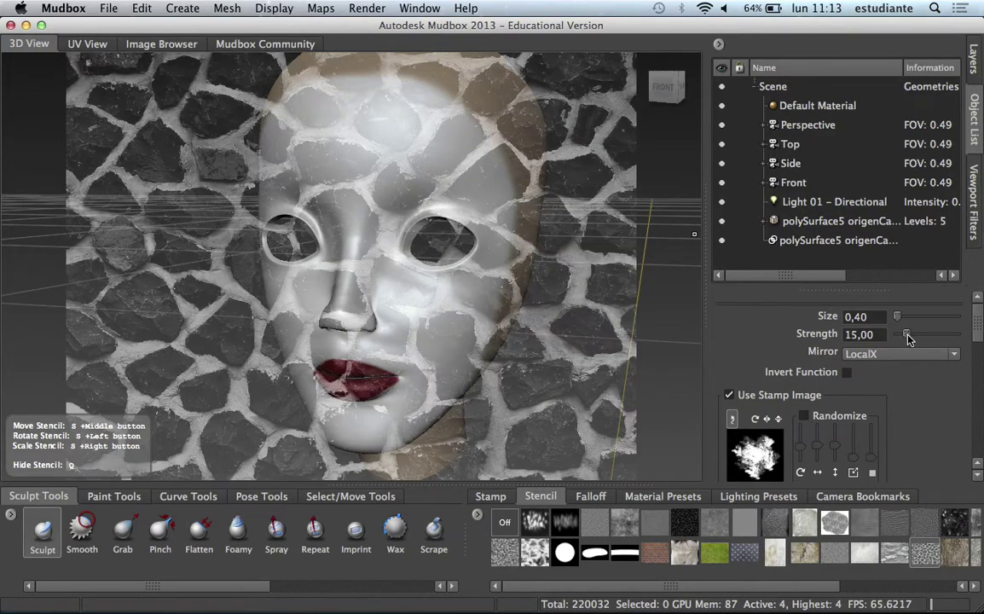
left_click_drag(907, 338, 909, 338)
left_click(506, 497)
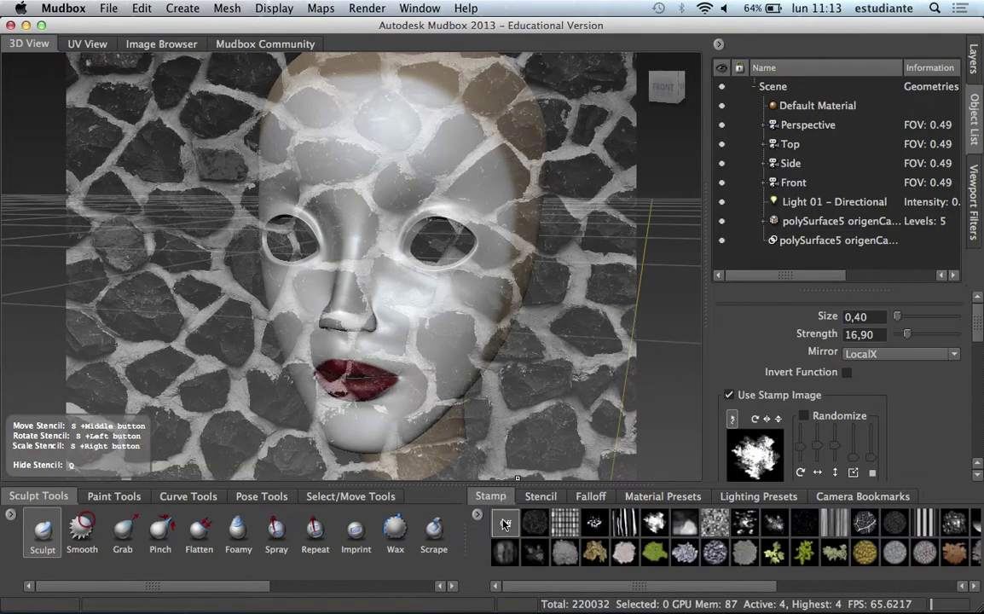
- Turn off the Sculpt brush's stamp image and set its strength to 0,01
left_click(505, 522)
left_click(542, 497)
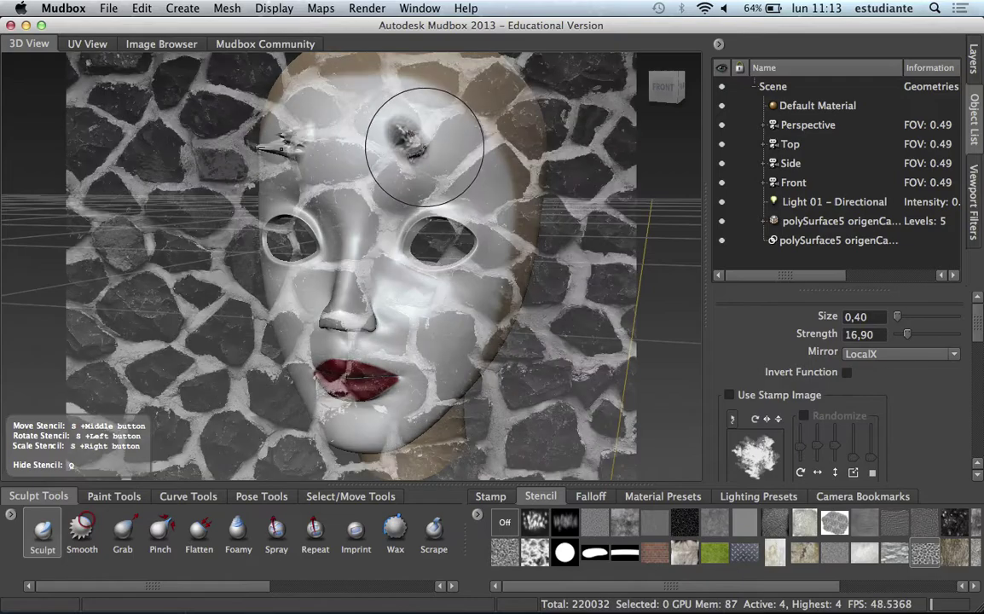
left_click_drag(908, 336, 896, 333)
double_click(865, 335)
type("0,01")
key("Return")
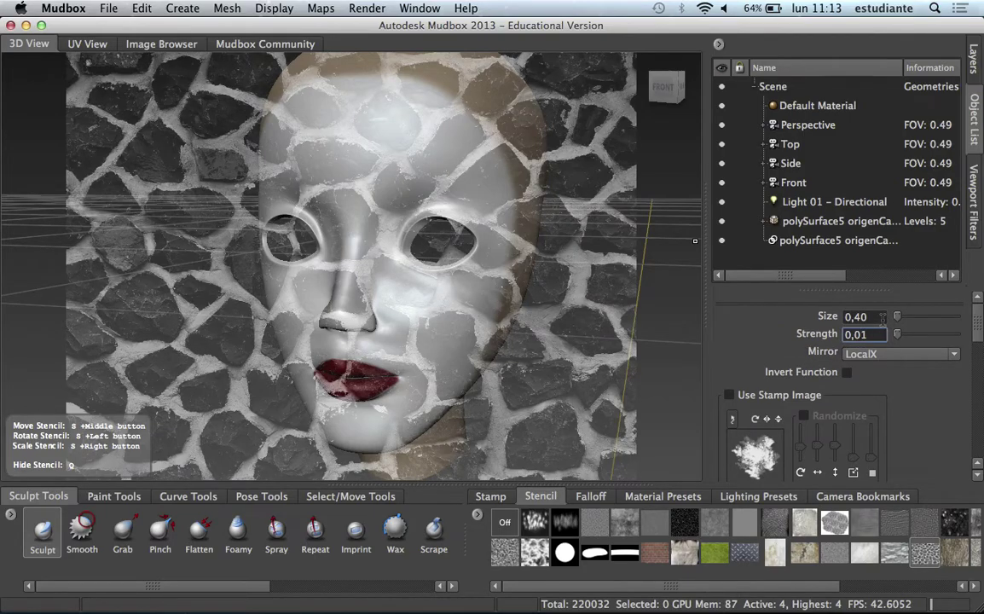
- Sculpt a trial stone stroke on the forehead at strength 5,20, then undo it
key("q")
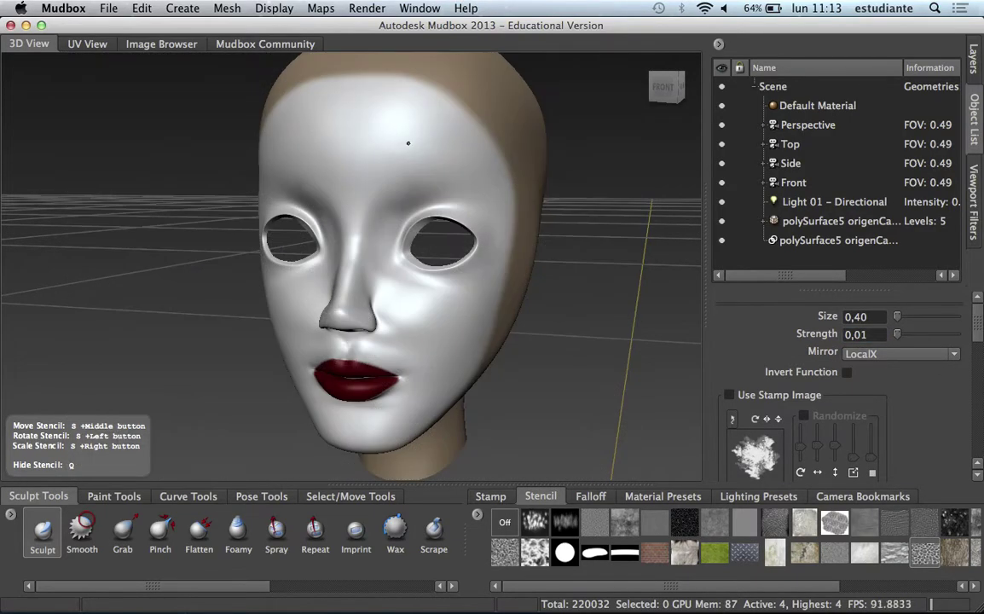
key("q")
left_click_drag(897, 334, 902, 335)
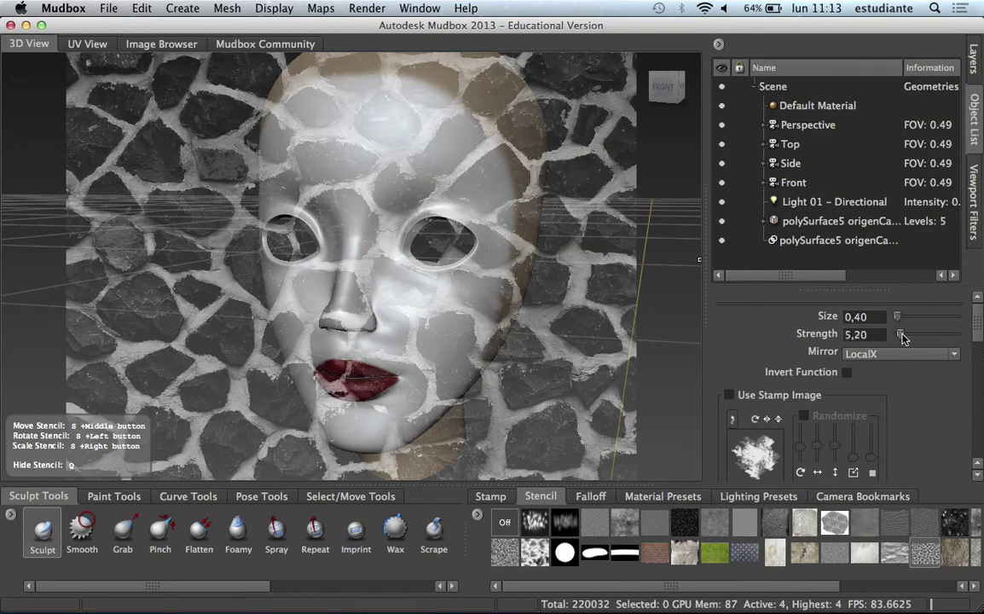
key("q")
left_click_drag(410, 124, 390, 136)
key("q")
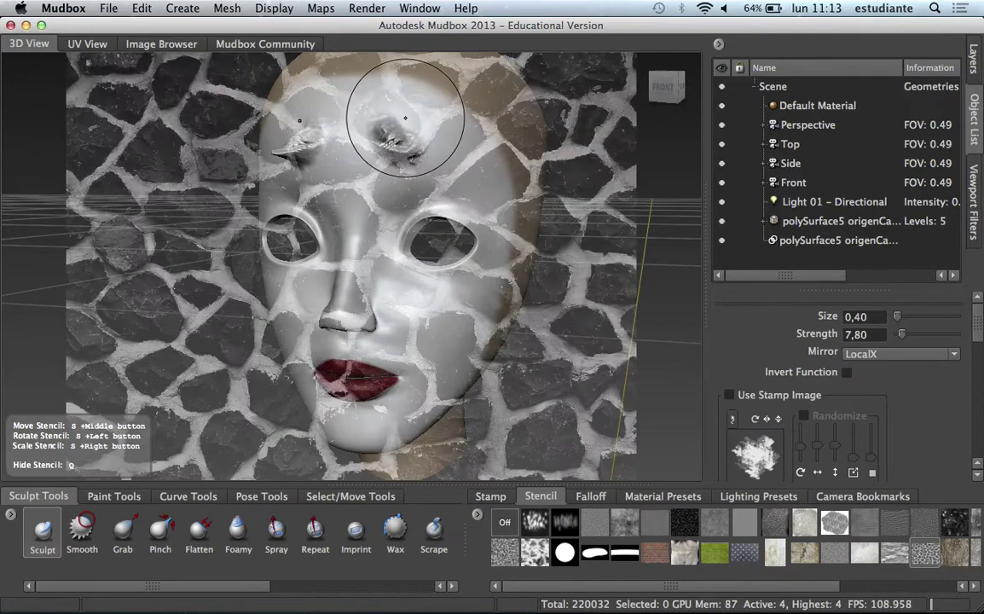
key("ctrl+z")
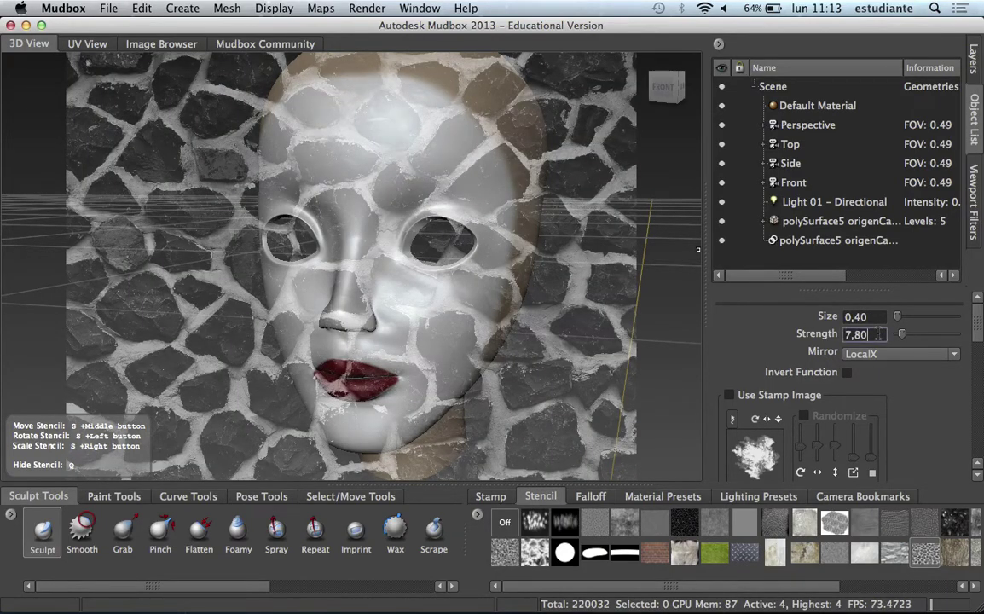
- Set strength to 1,00 and sculpt stone-wall detail into the forehead above both brows
type("1")
key("Return")
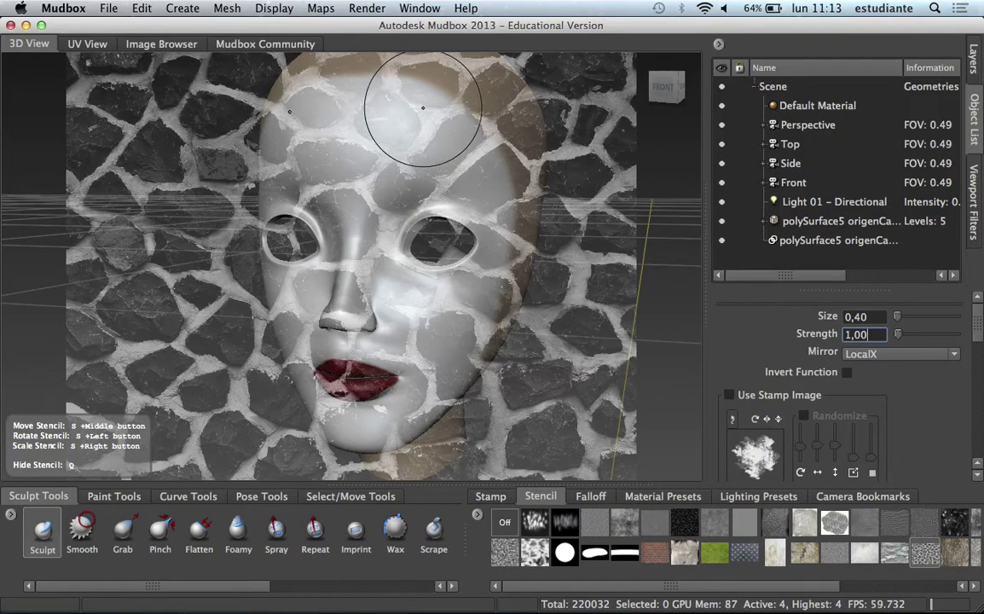
left_click_drag(385, 103, 396, 143)
key("q")
key("q")
left_click_drag(406, 98, 434, 196)
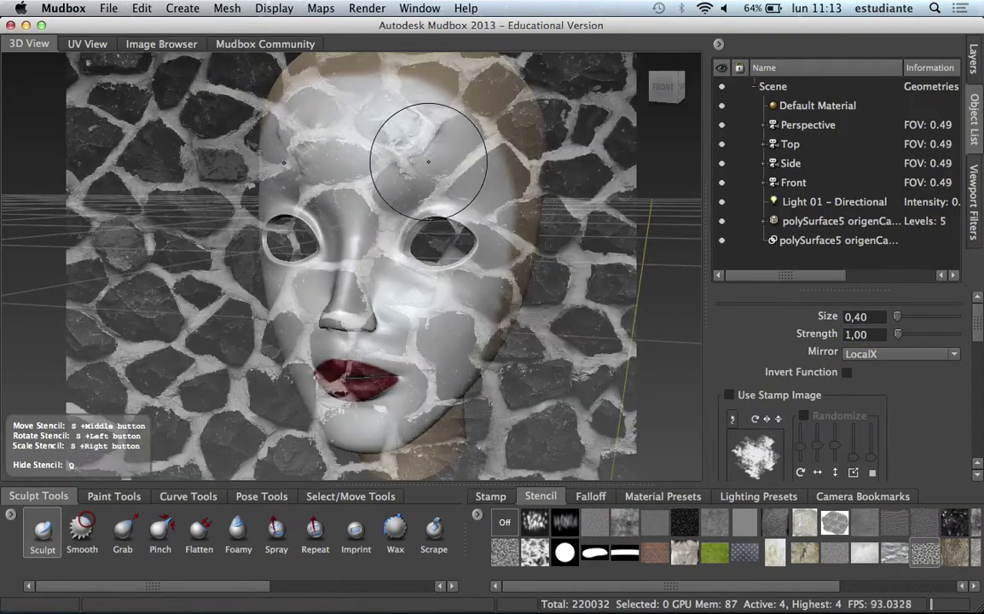
key("q")
key("q")
key("q")
key("q")
key("q")
key("q")
key("q")
key("q")
key("q")
key("q")
key("q")
key("q")
key("q")
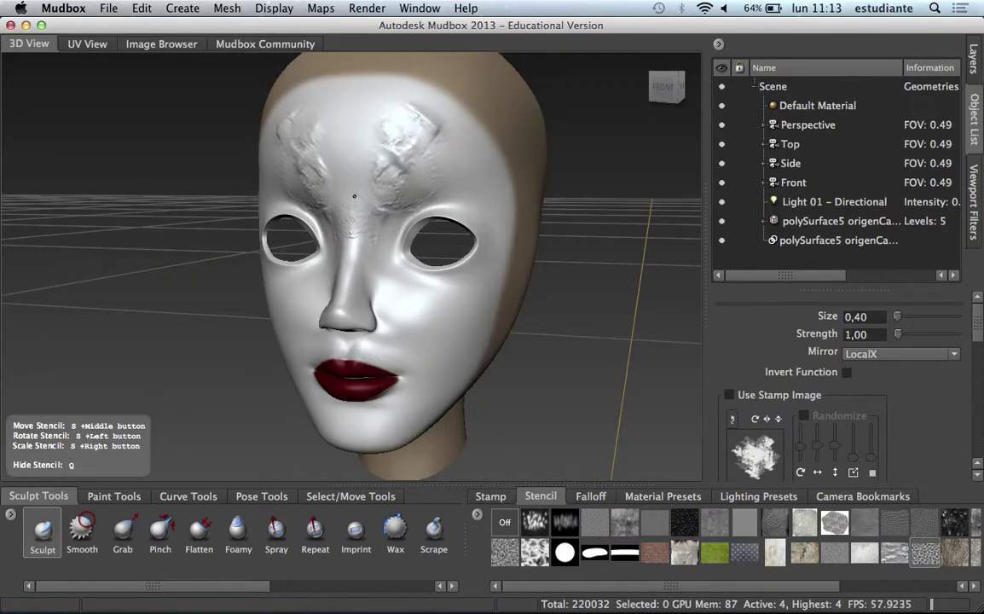
key("q")
key("q")
key("q")
key("q")
key("q")
key("q")
key("q")
- Sculpt stone bumps beside the nose, toggling the stencil with Q to compare, then turn it off
left_click_drag(417, 351, 385, 327)
key("q")
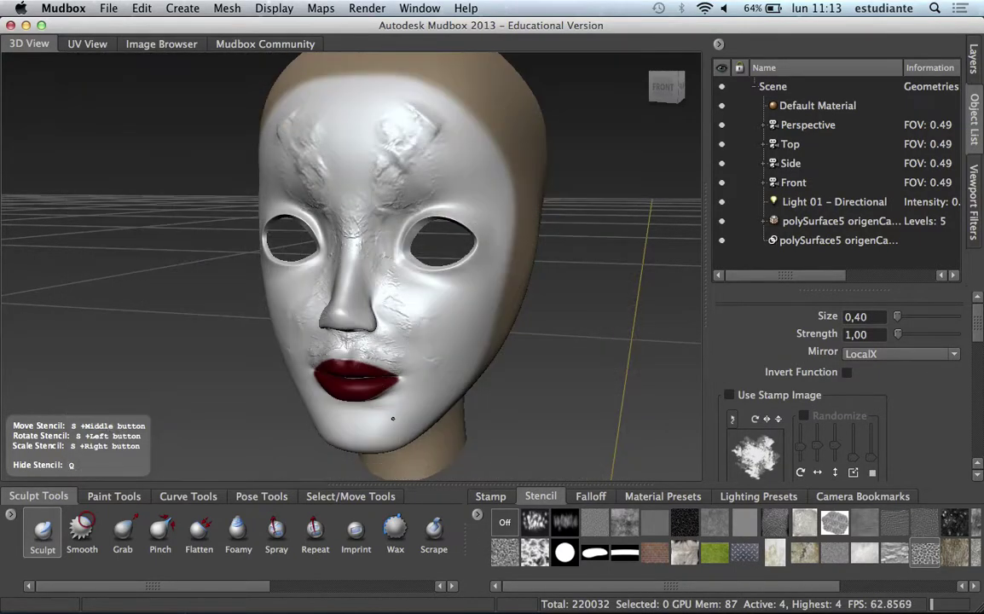
key("q")
key("q")
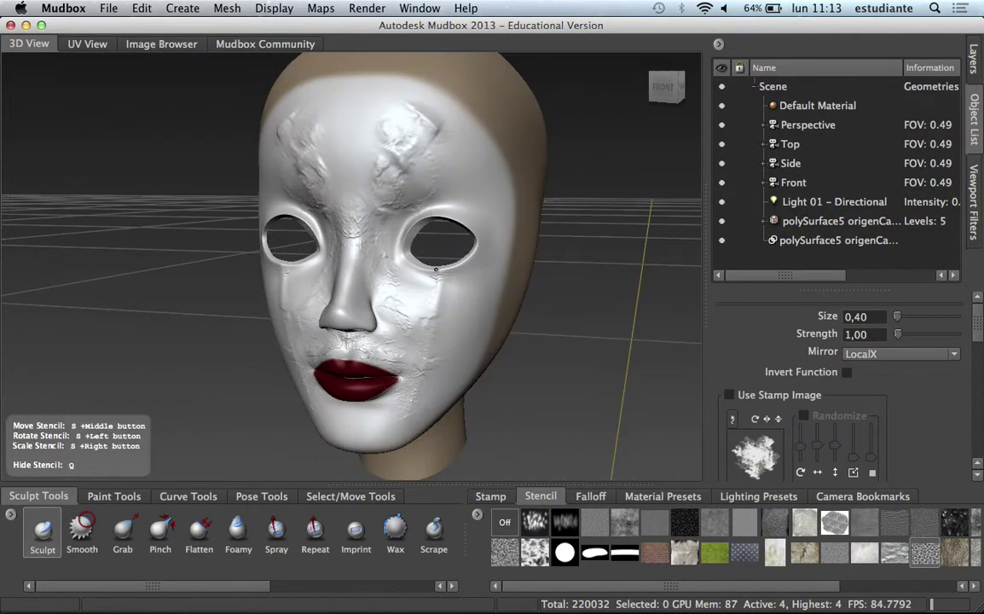
key("q")
key("q")
key("q")
key("q")
key("q")
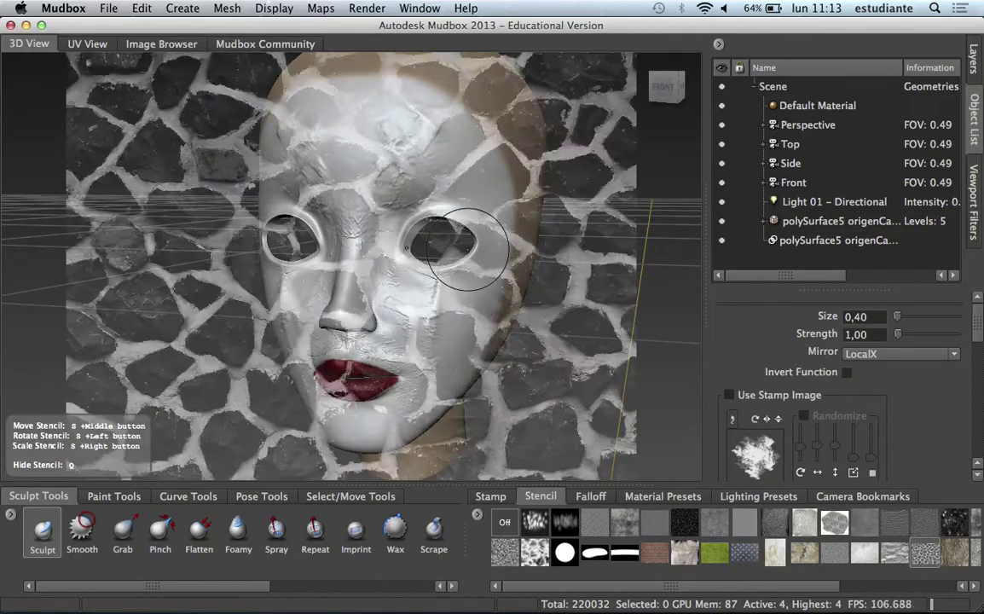
key("q")
key("q")
key("q")
key("q")
key("q")
key("q")
key("q")
key("q")
key("q")
key("q")
key("q")
key("q")
key("q")
key("q")
key("q")
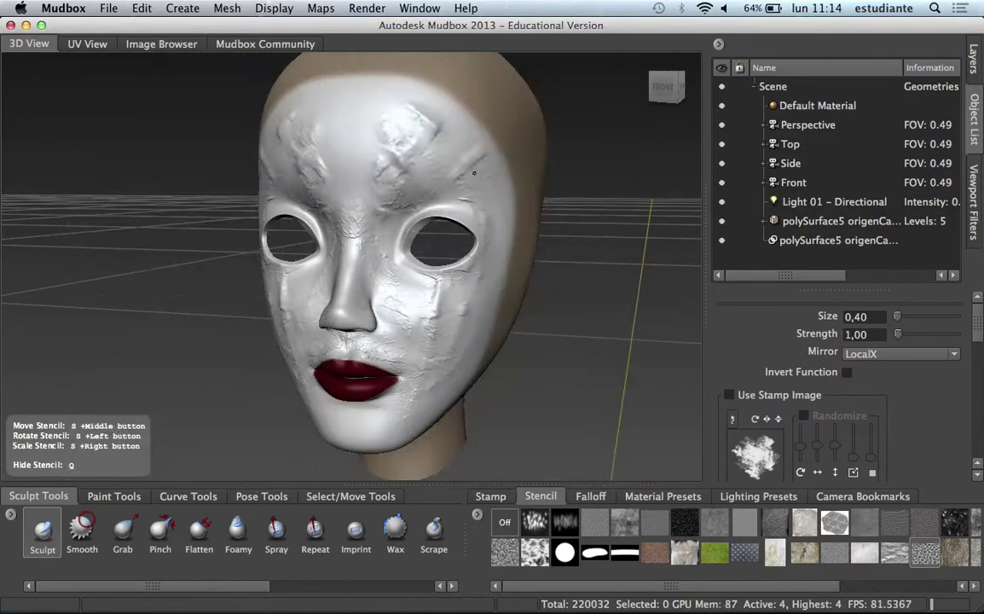
key("q")
key("q")
key("q")
key("q")
key("q")
key("q")
key("q")
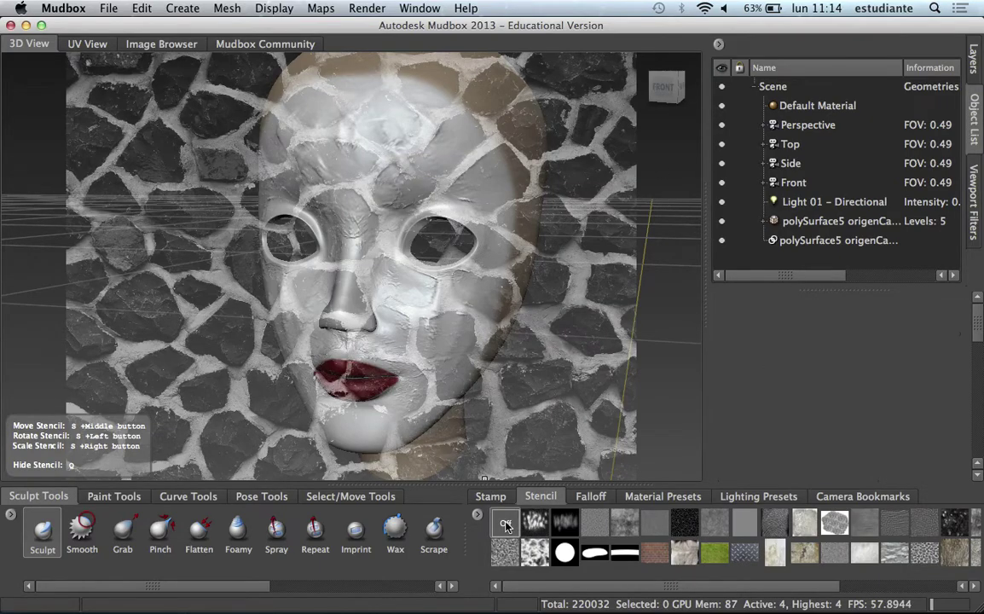
key("q")
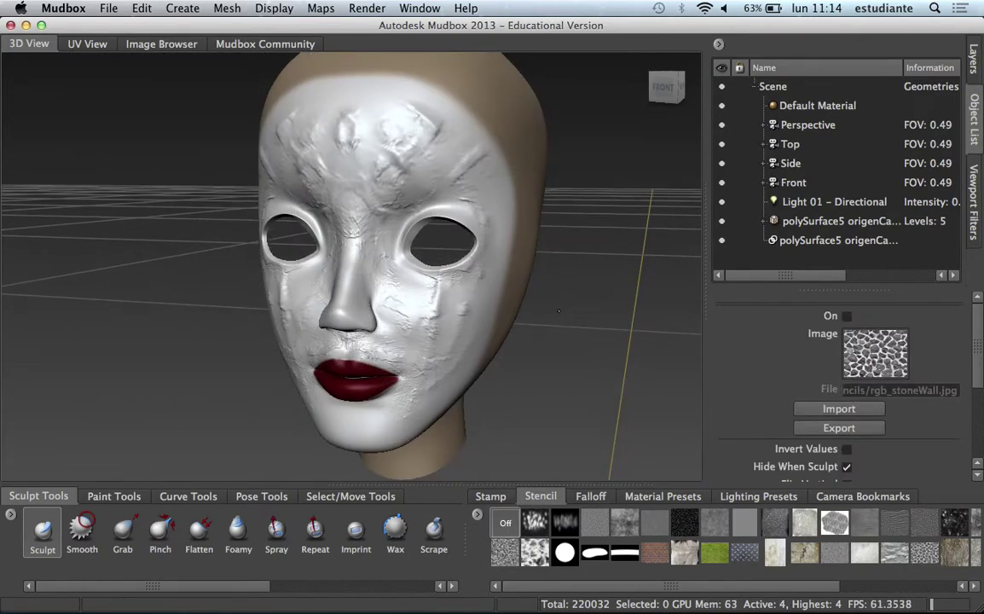
- Orbit to a three-quarter view from above and add stone detail between the eyes
left_click_drag(559, 309, 587, 283, "alt")
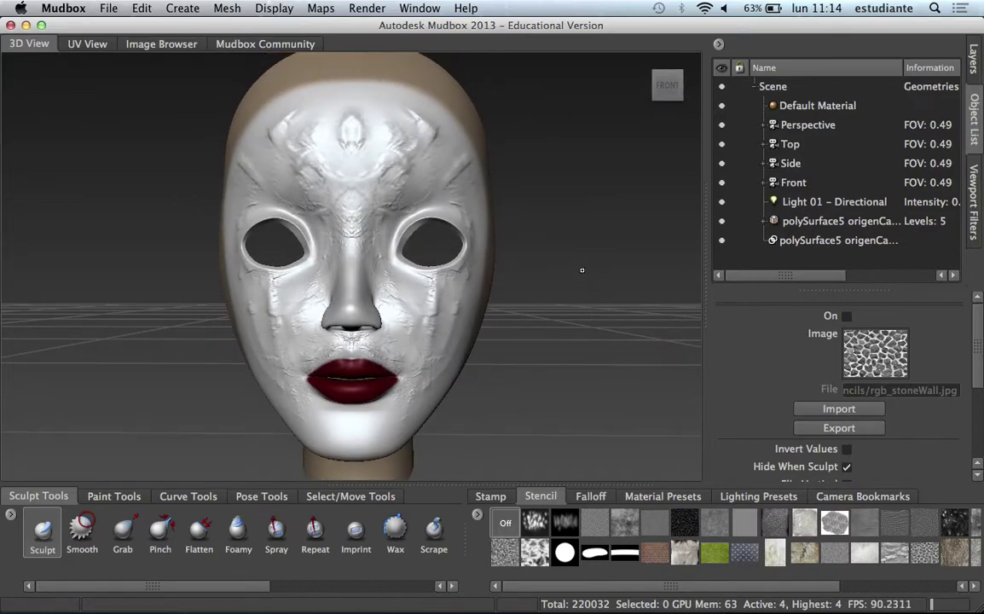
left_click_drag(566, 257, 543, 232, "alt")
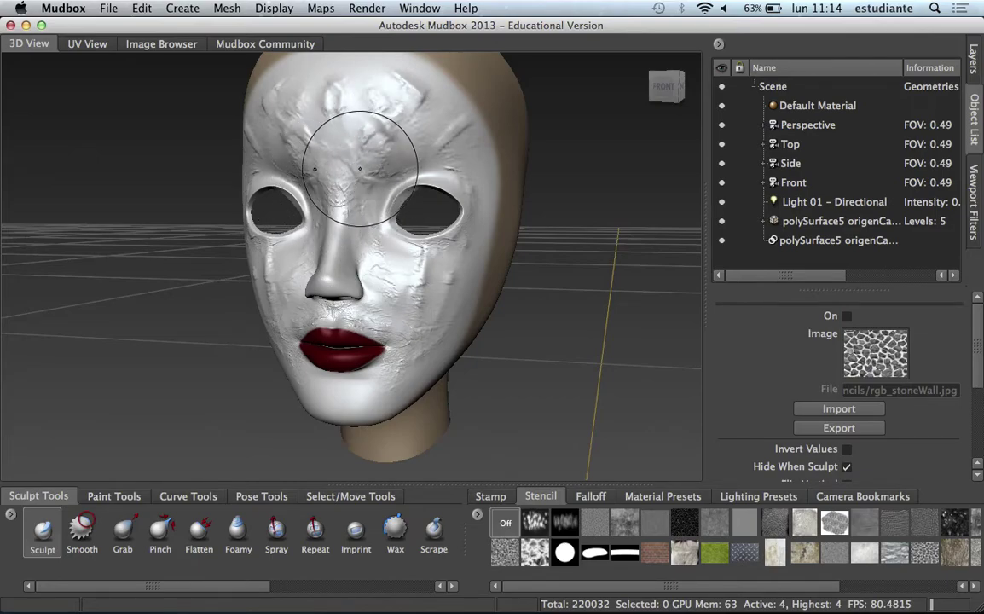
left_click_drag(352, 165, 363, 169)
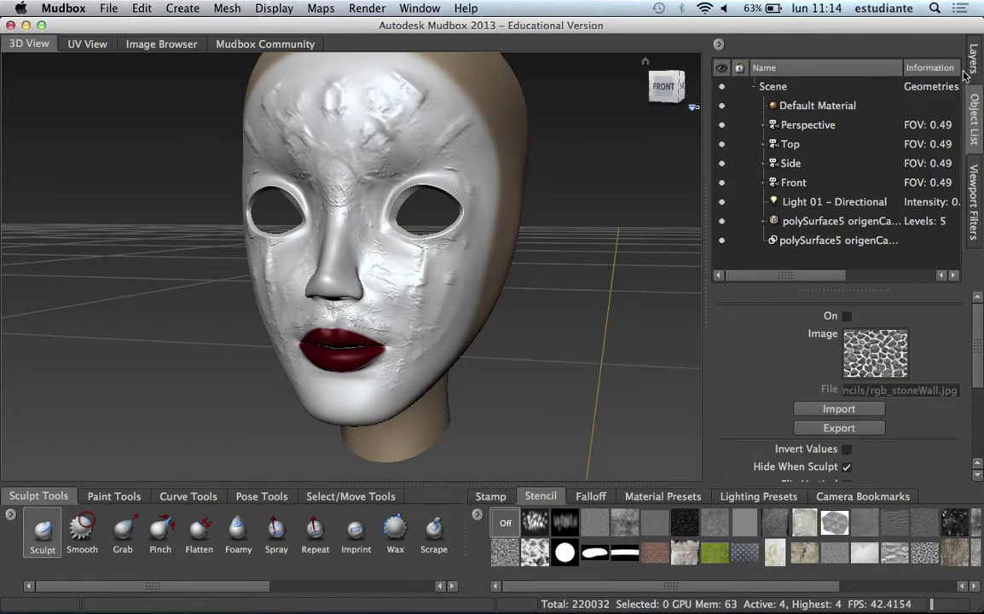
- Show the Diffuse paint layers in the Layers tab and open Paint Layer 1's context menu
left_click(964, 73)
left_click(862, 44)
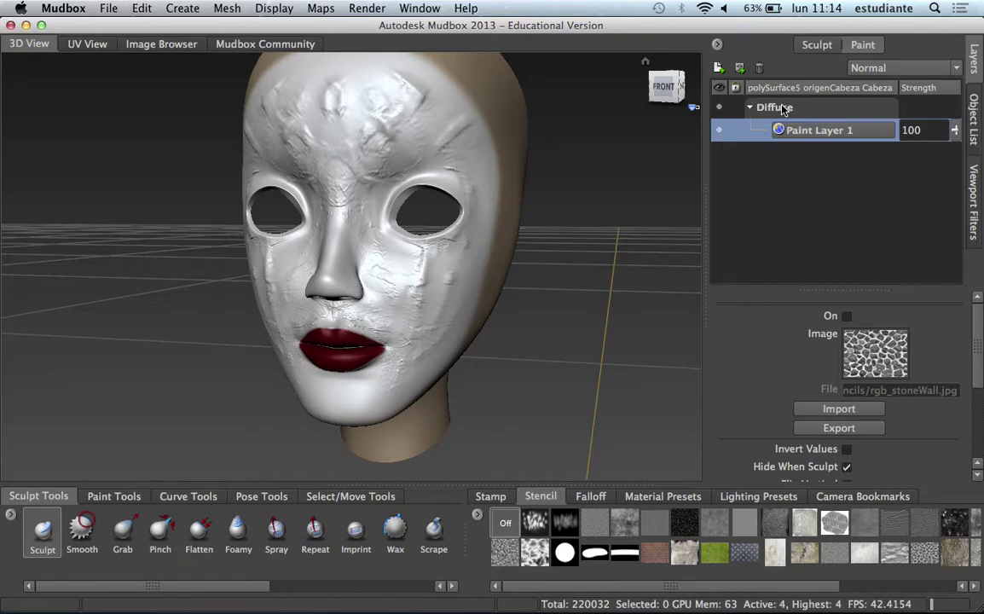
left_click(749, 108)
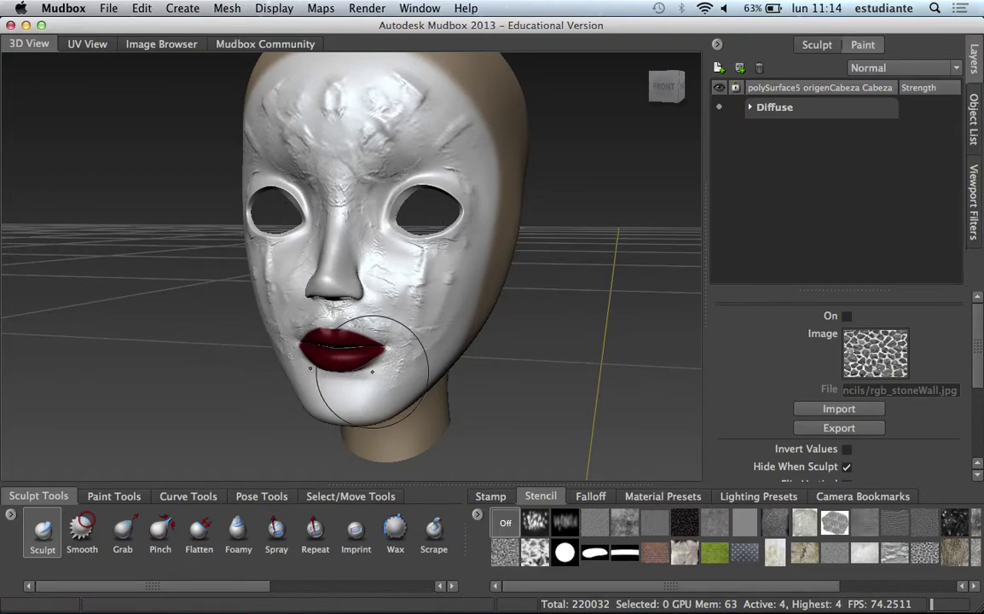
right_click(789, 115)
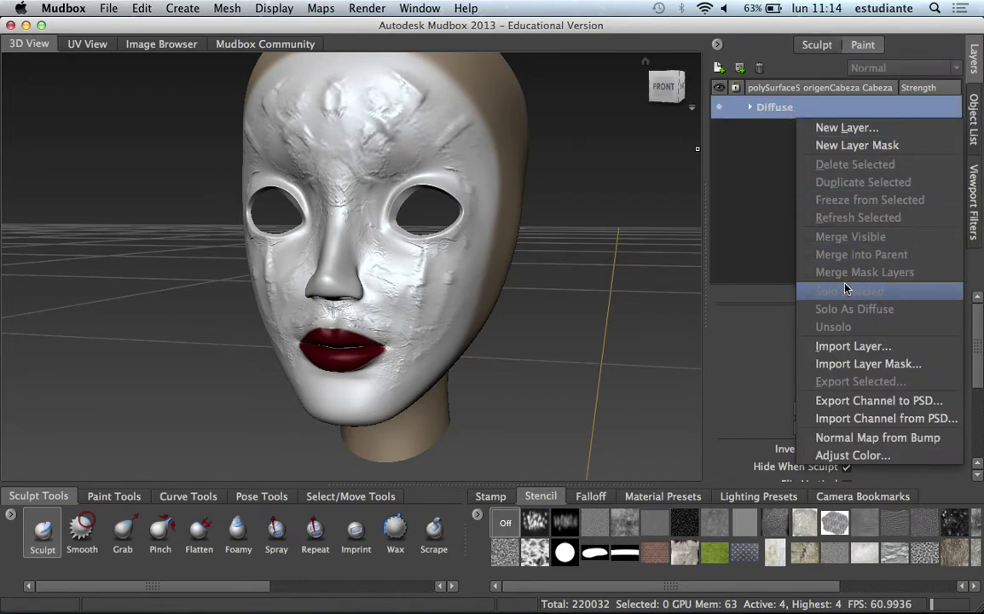
left_click(765, 152)
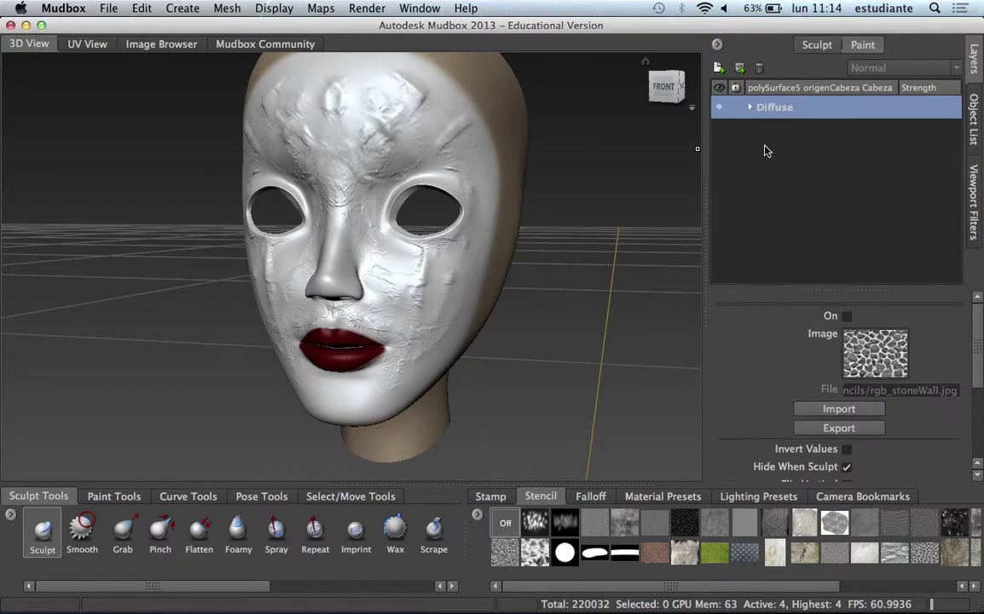
right_click(816, 131)
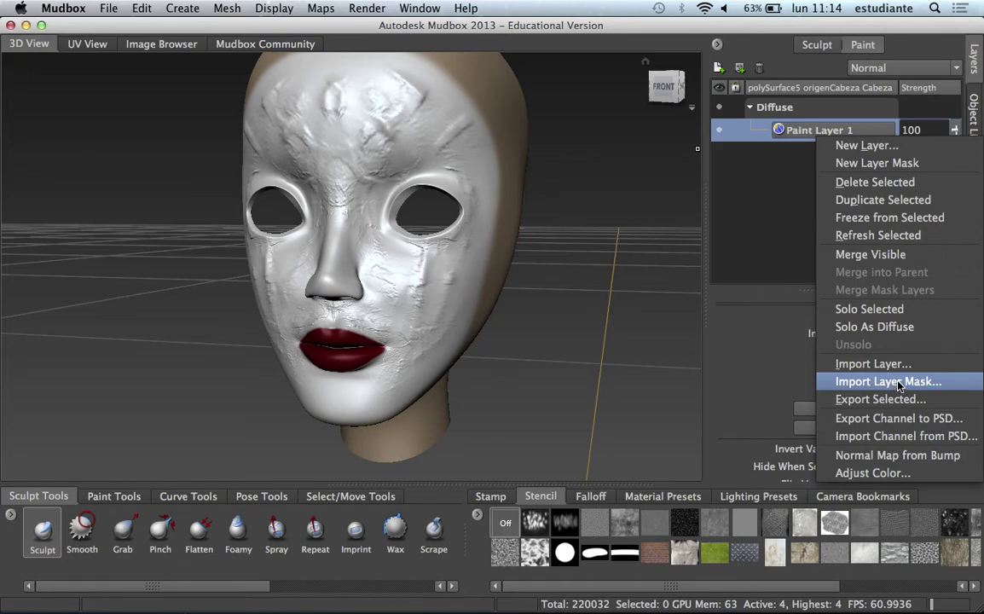
- Export Paint Layer 1 as a JPG 8 bit RGB image, starting from Escritorio
left_click(861, 398)
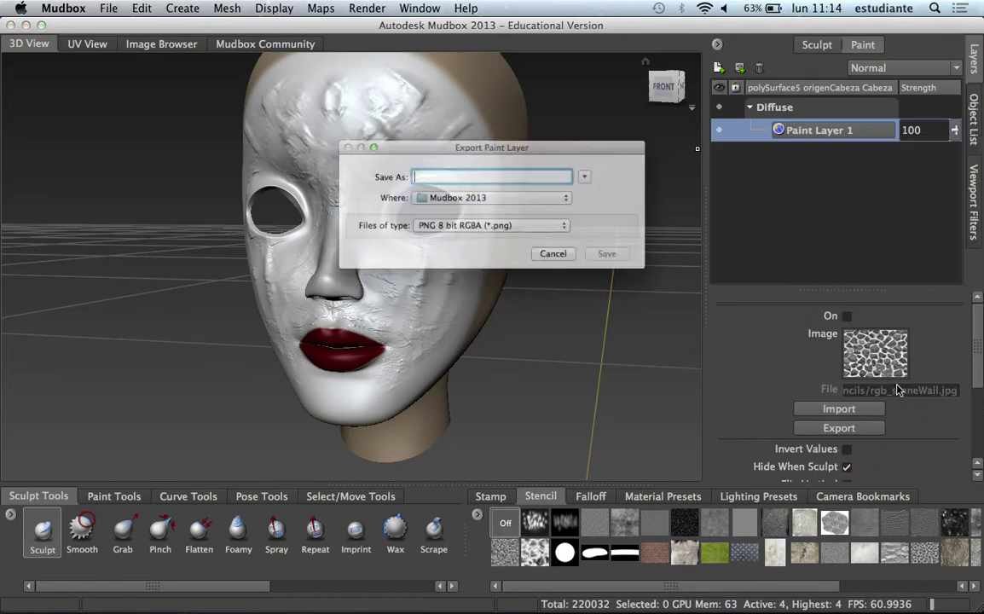
left_click(486, 230)
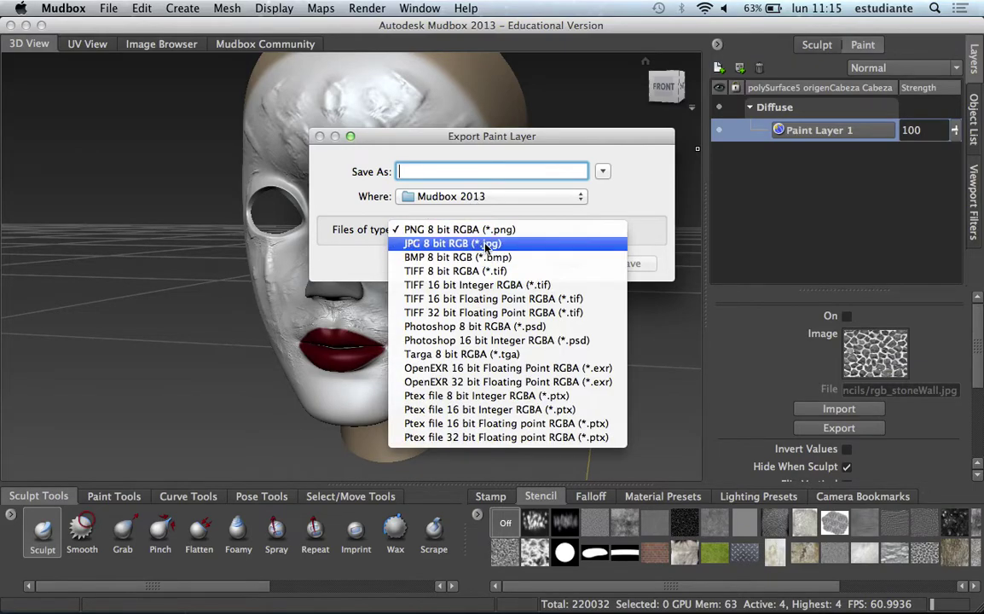
left_click(452, 243)
left_click(473, 199)
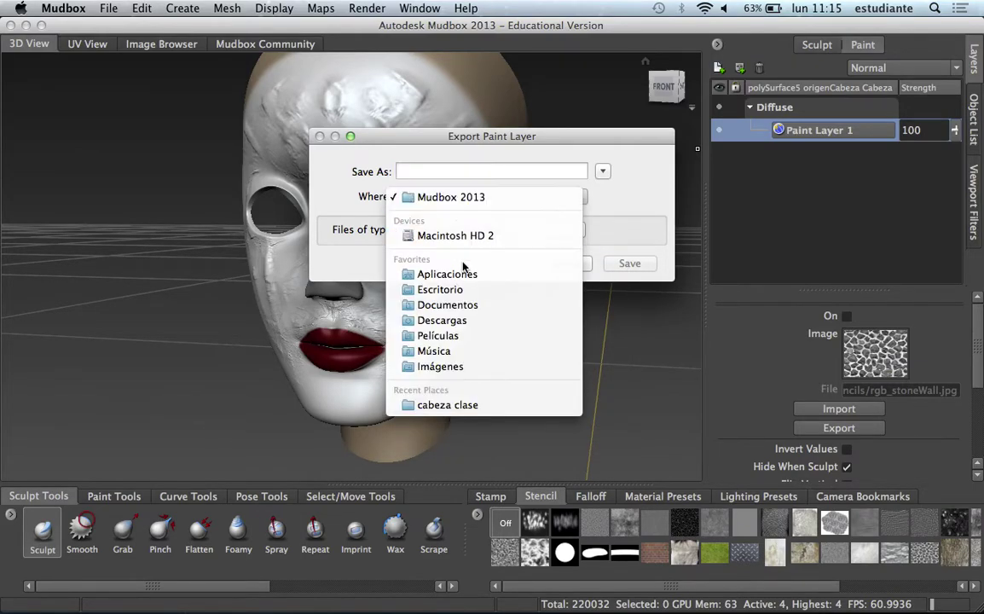
left_click(465, 292)
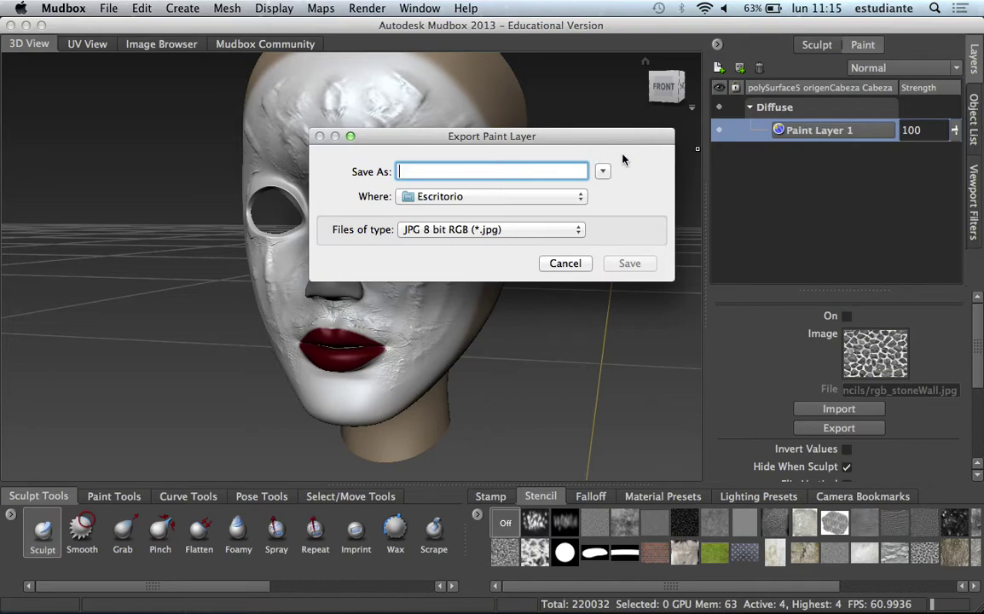
- Browse to the cabeza clase folder, name the file 'color' and save it
left_click(605, 172)
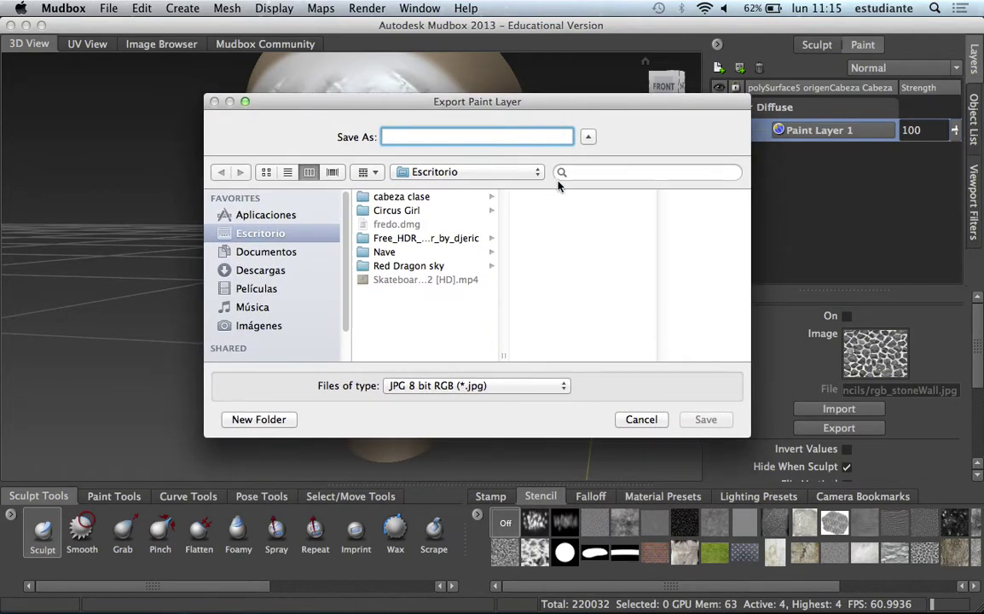
left_click_drag(398, 101, 366, 77)
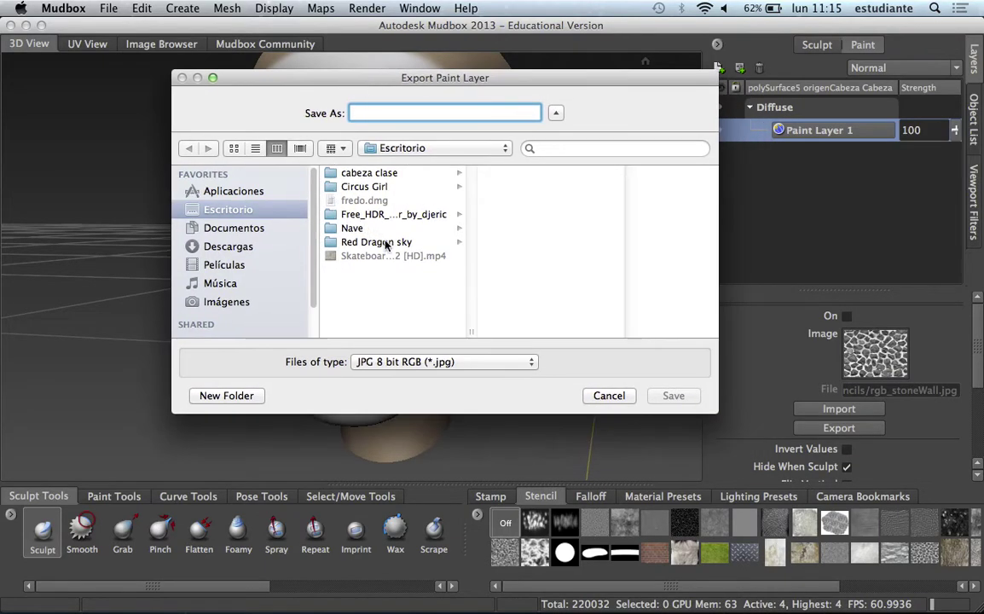
left_click(386, 188)
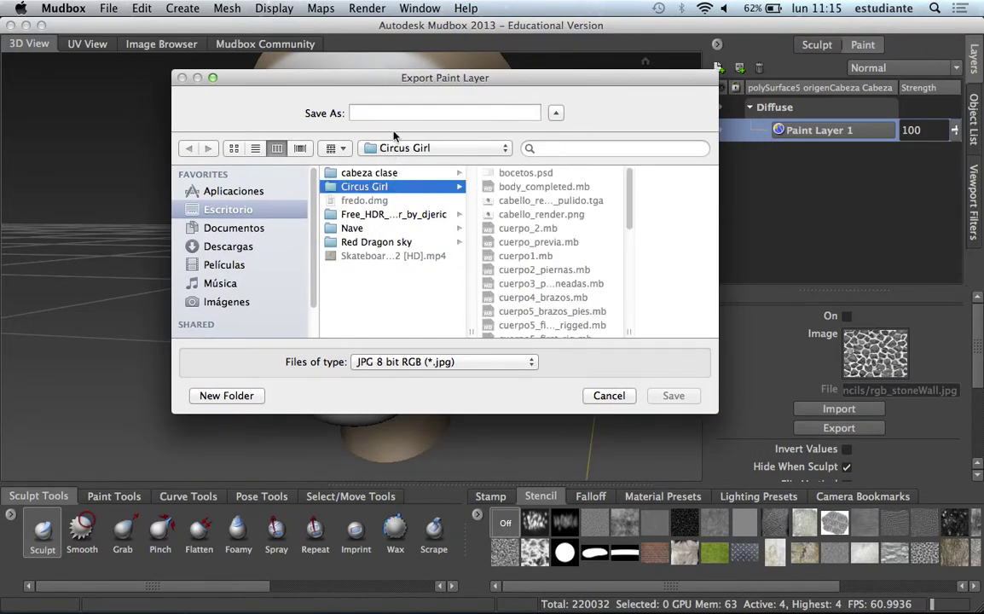
left_click_drag(396, 86, 396, 107)
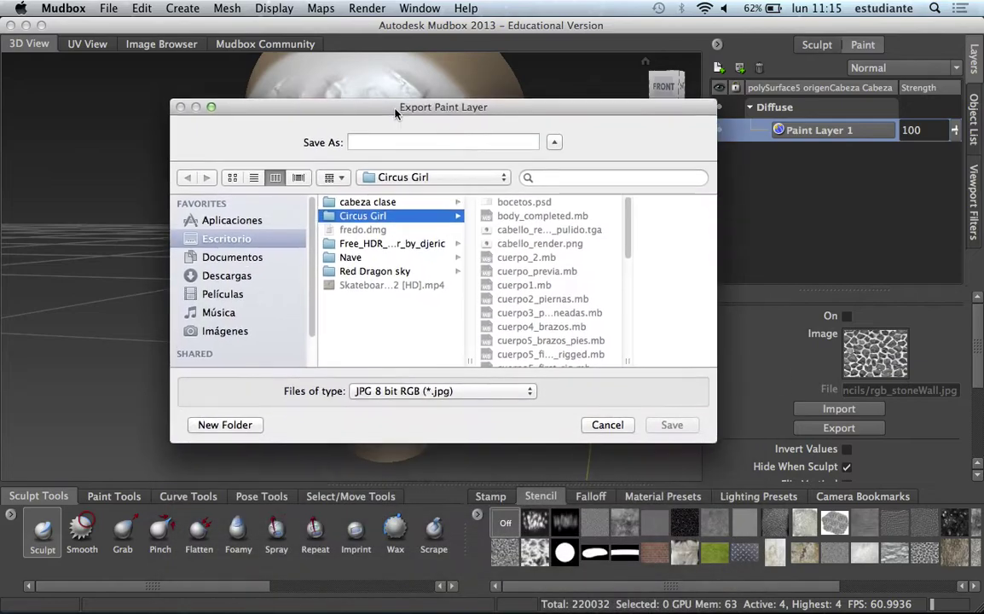
left_click_drag(394, 104, 384, 68)
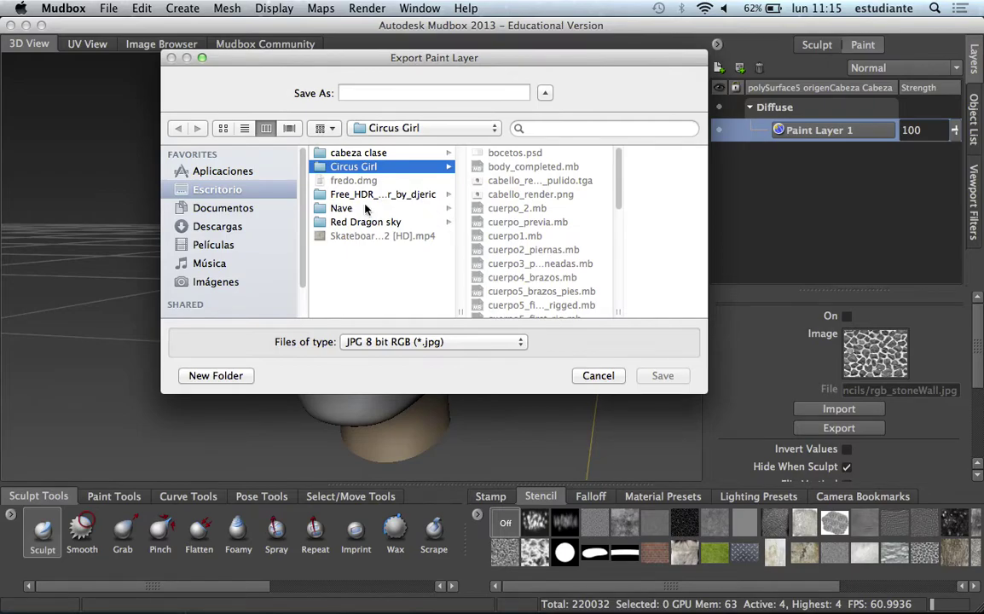
left_click_drag(434, 64, 398, 58)
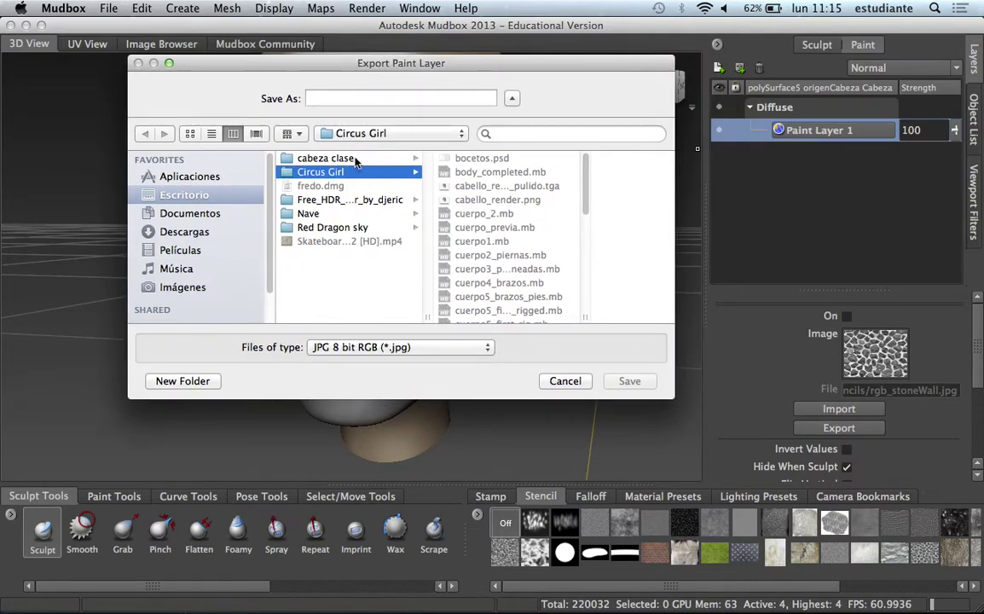
left_click(349, 159)
left_click(382, 98)
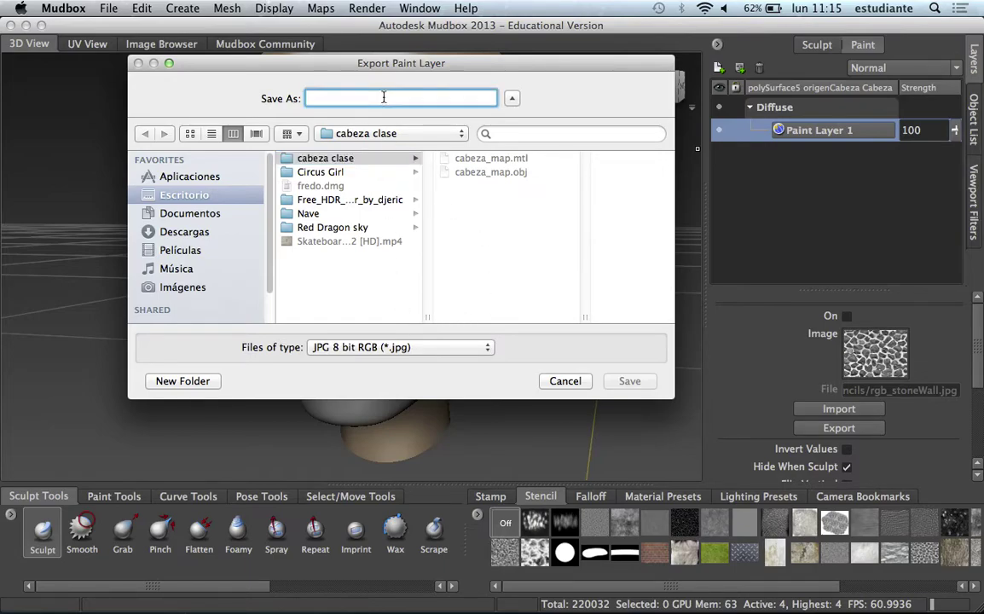
type("color")
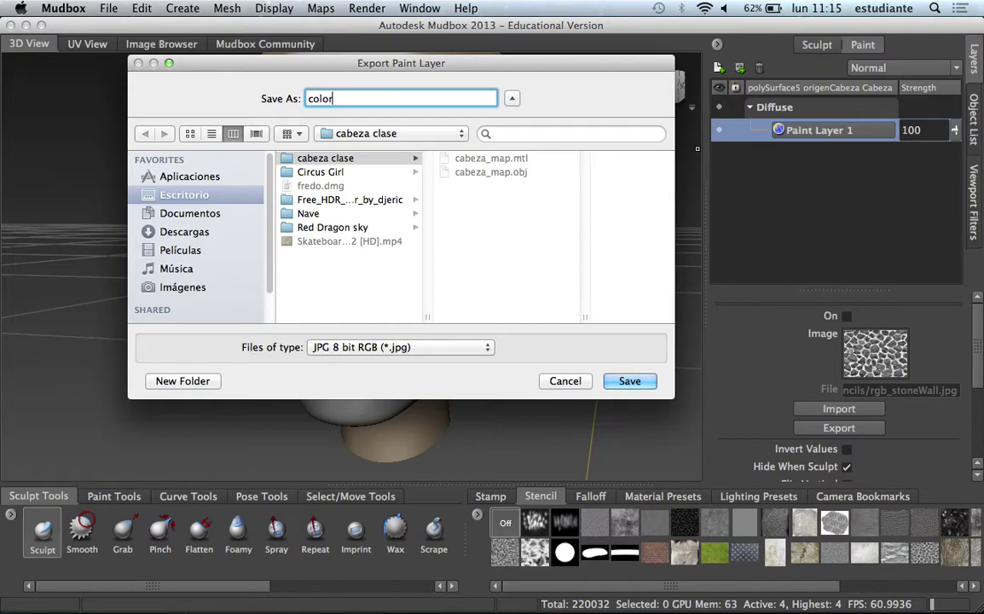
left_click(635, 382)
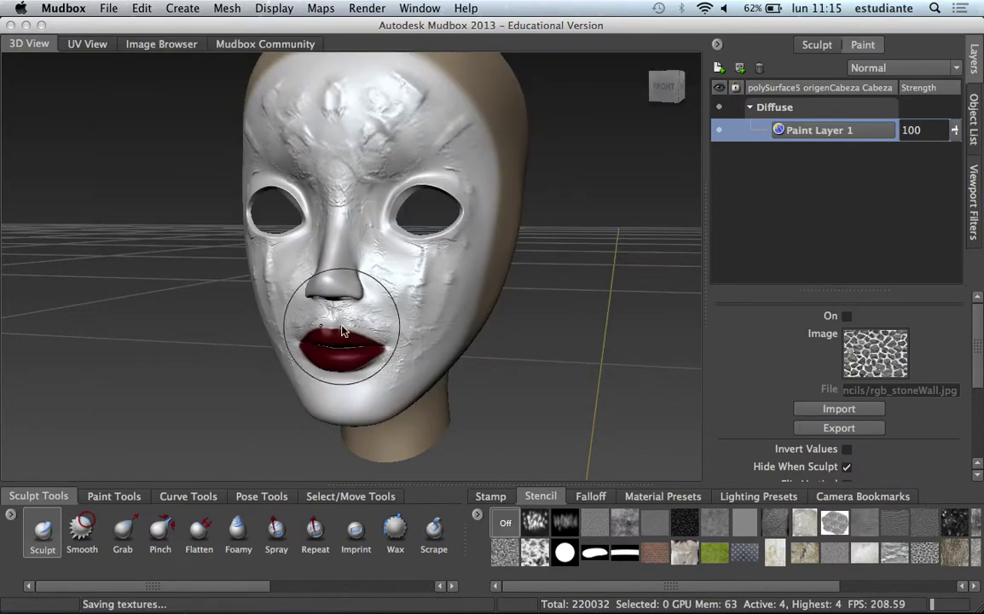
- Start a new Extract Texture Maps operation with Normal Map checked
left_click(327, 9)
mouse_move(372, 26)
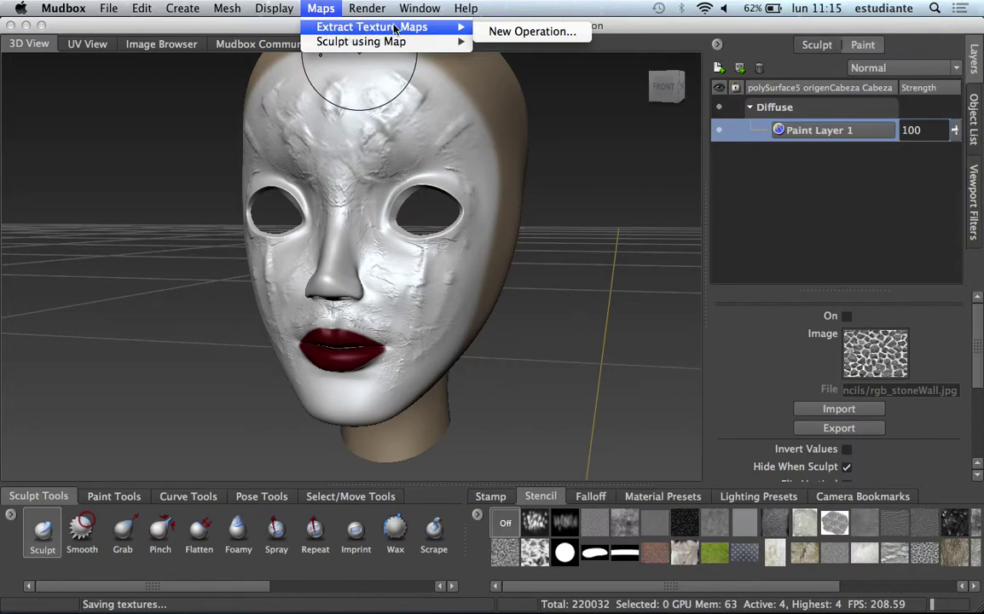
left_click(514, 31)
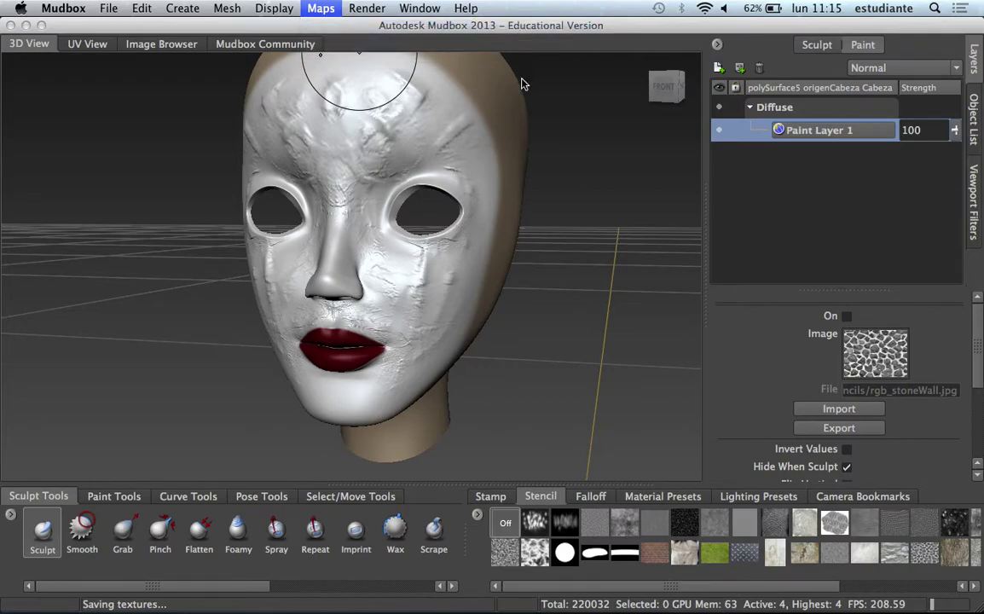
left_click_drag(503, 153, 434, 71)
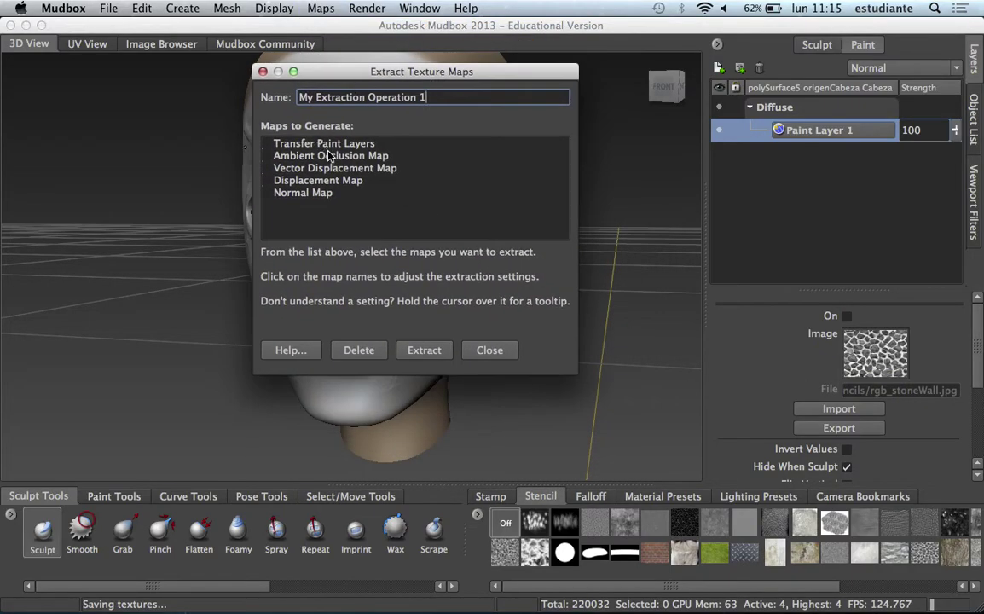
left_click(338, 194)
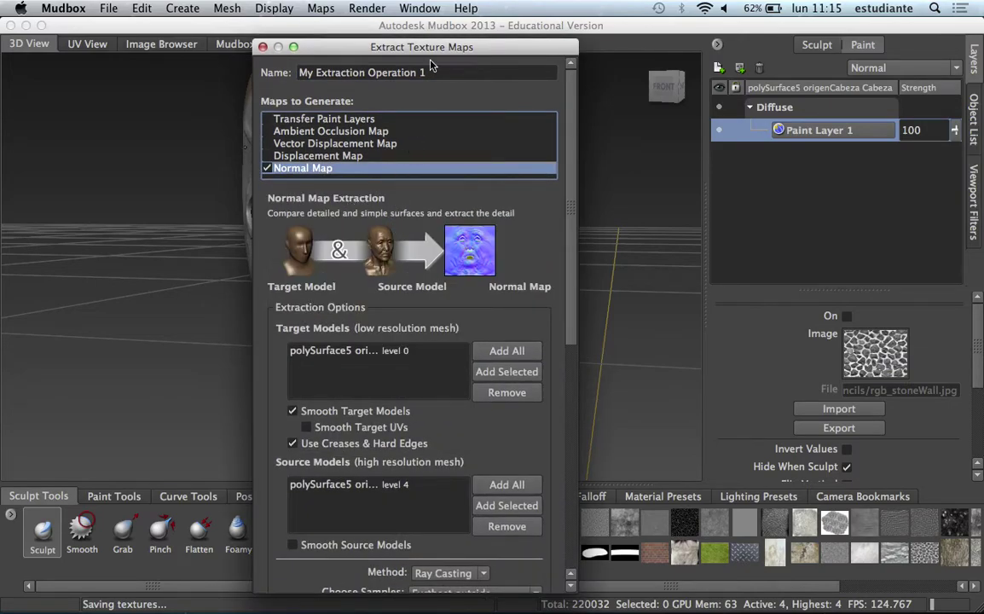
left_click_drag(420, 47, 419, 25)
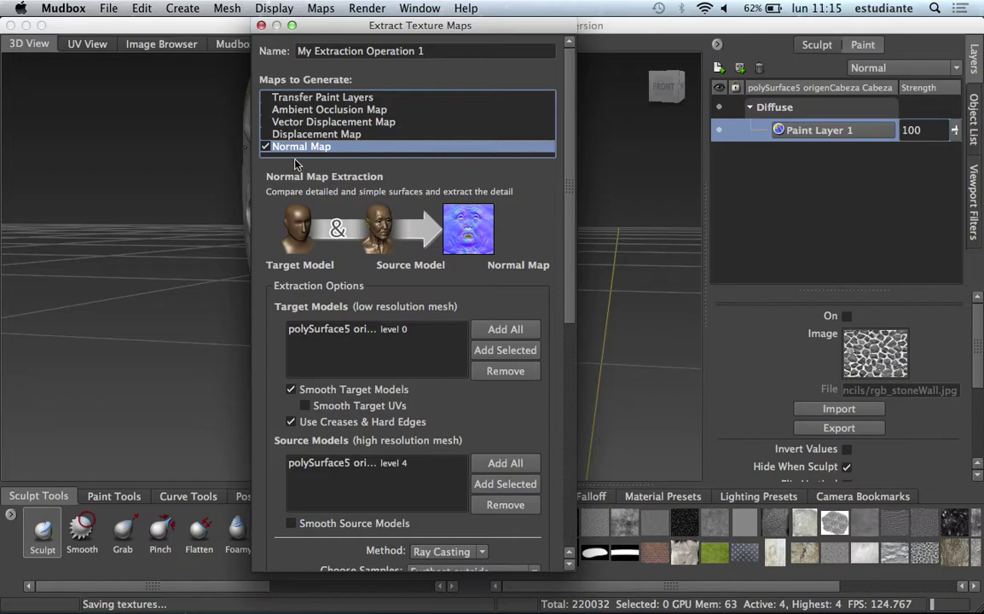
- Choose the level 0 head as target model and the level 4 head as source
left_click(358, 331)
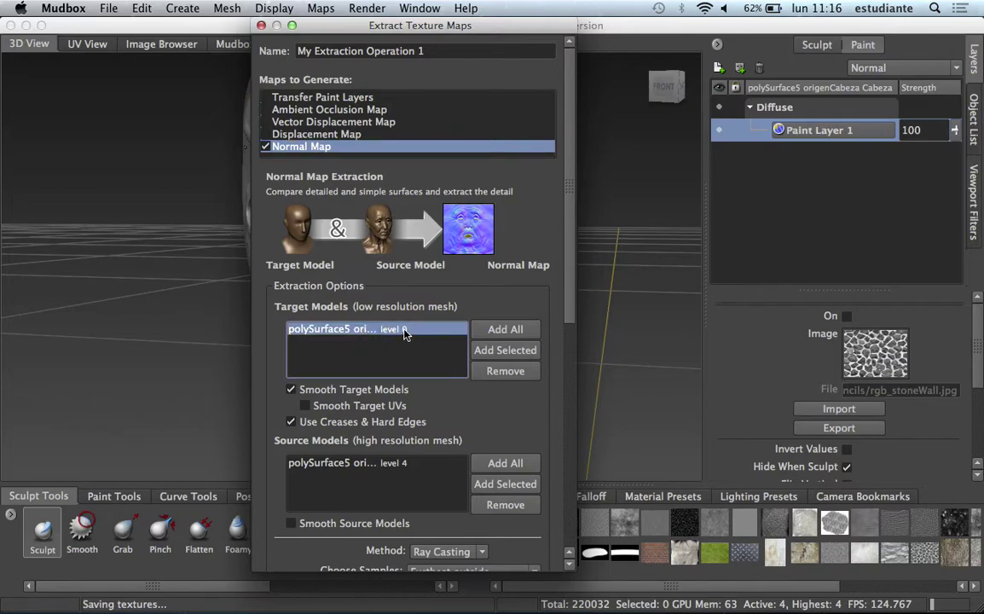
left_click(394, 462)
left_click(401, 36)
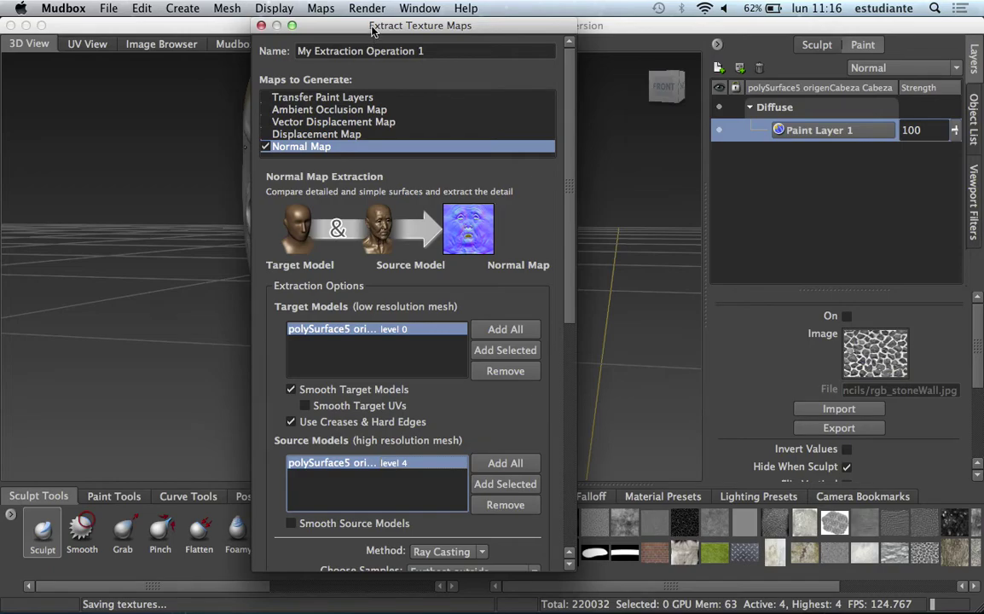
left_click_drag(372, 30, 566, 30)
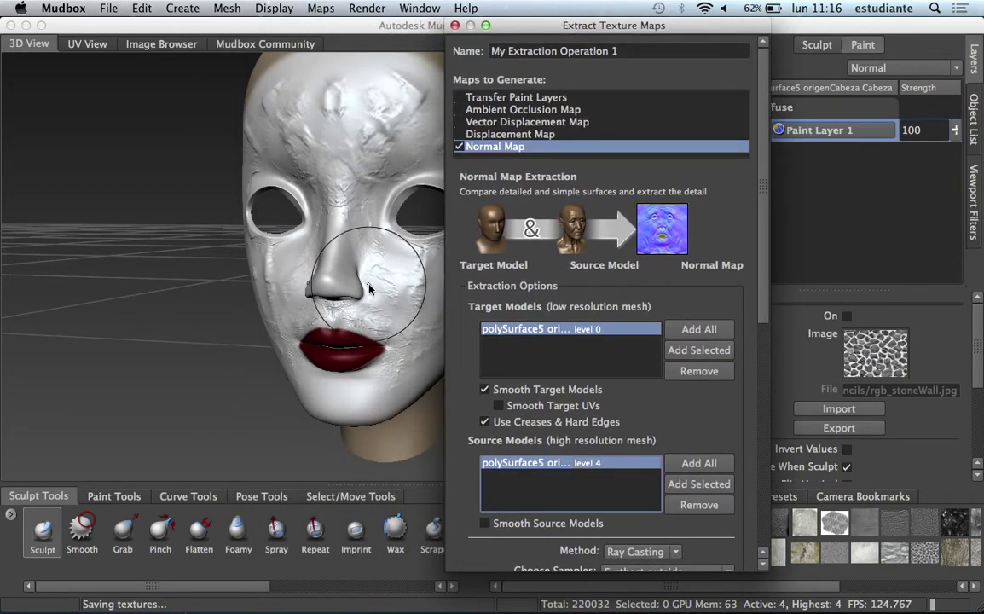
left_click_drag(499, 29, 395, 48)
scroll(645, 226, "down", 3)
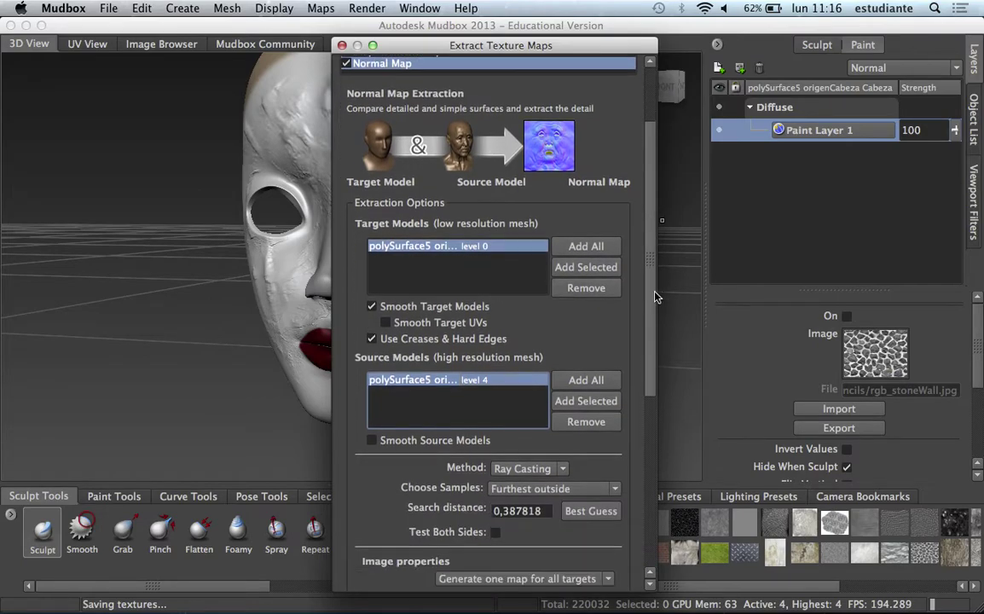
scroll(554, 239, "down", 6)
left_click(515, 228)
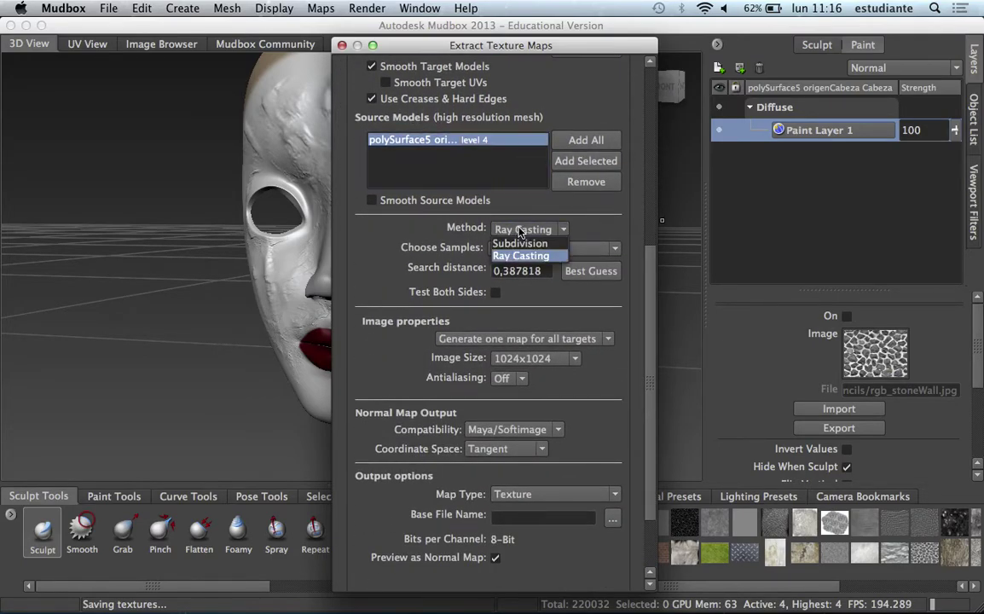
- Set the extraction method to Subdivision and keep the 1024x1024 image size
left_click(525, 243)
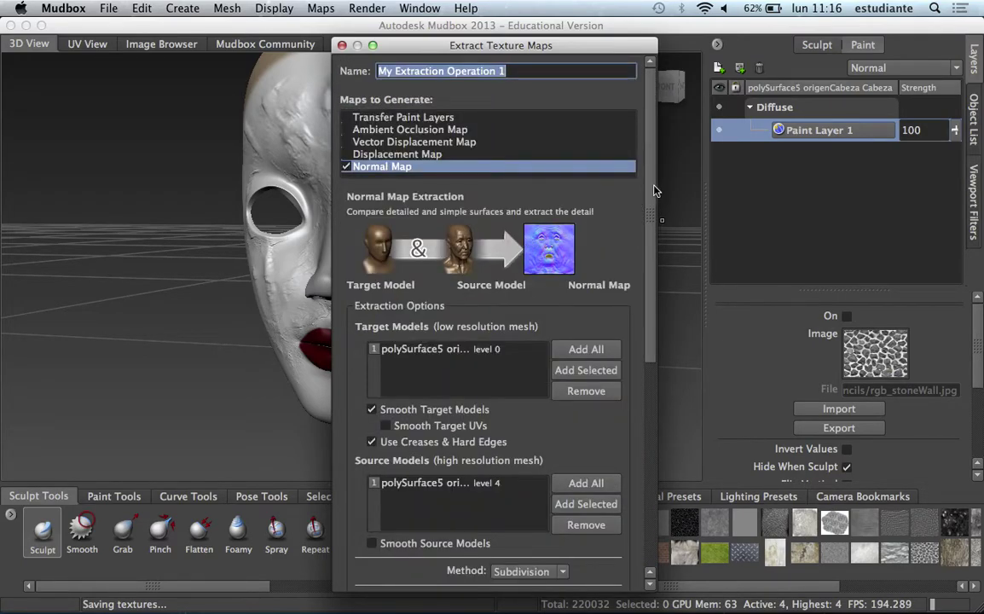
scroll(648, 214, "down", 5)
left_click_drag(503, 48, 629, 107)
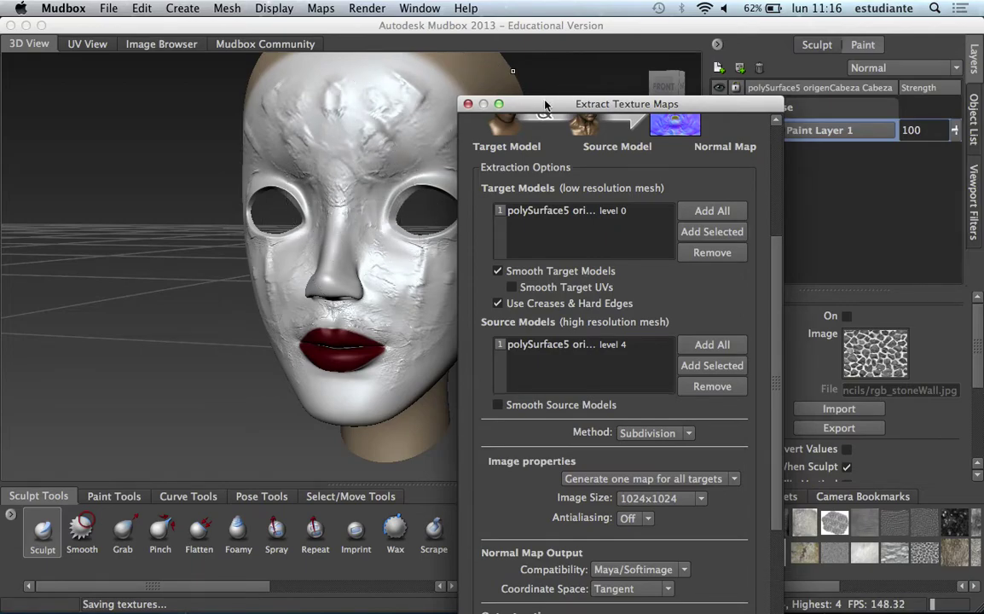
left_click_drag(546, 105, 481, 81)
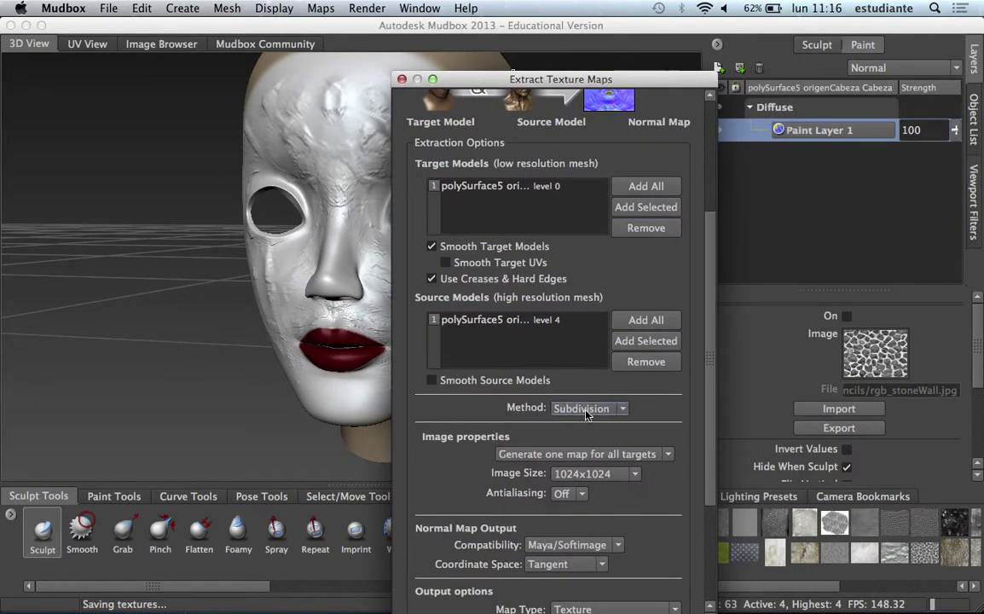
scroll(706, 341, "down", 3)
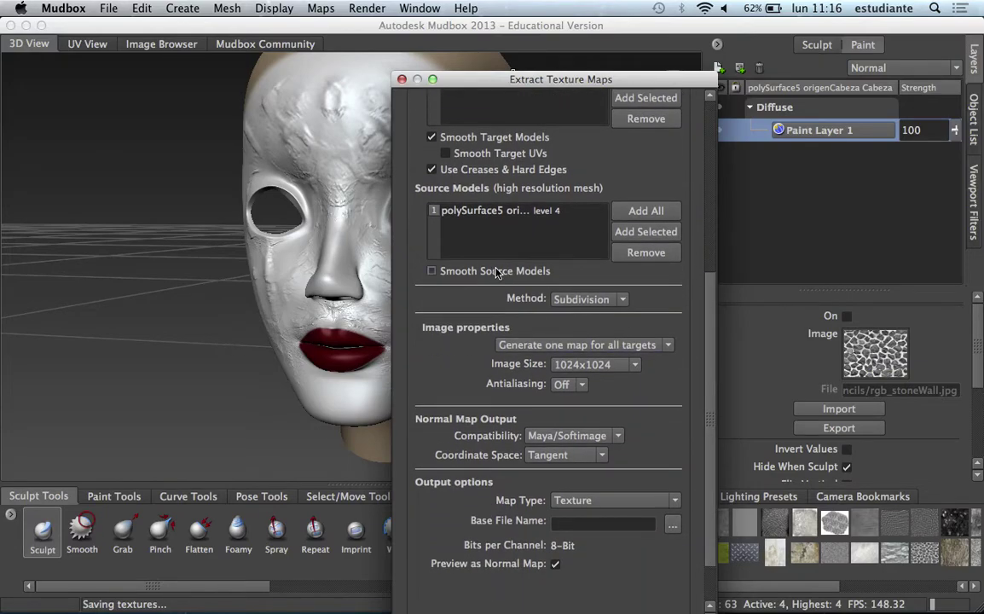
left_click(594, 365)
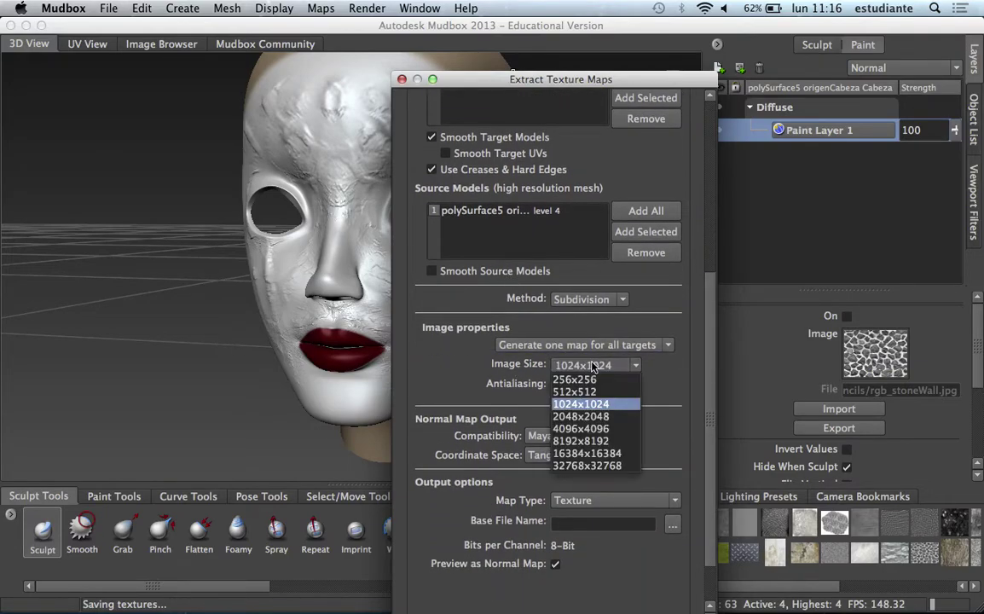
left_click(597, 404)
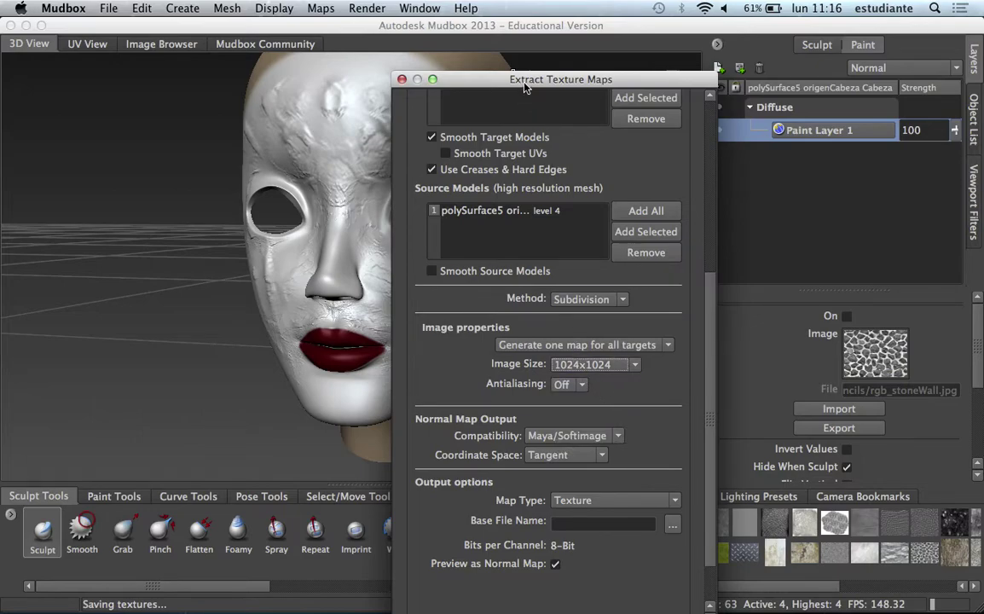
- Set antialiasing to 2X and keep Maya/Softimage normal map compatibility
left_click_drag(524, 85, 472, 50)
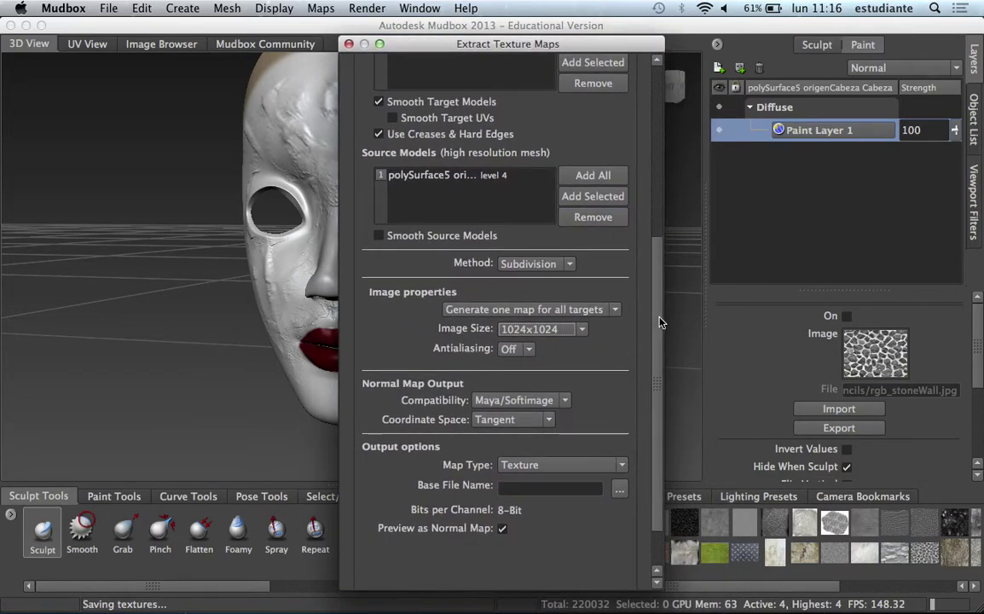
scroll(658, 379, "down", 3)
left_click(520, 293)
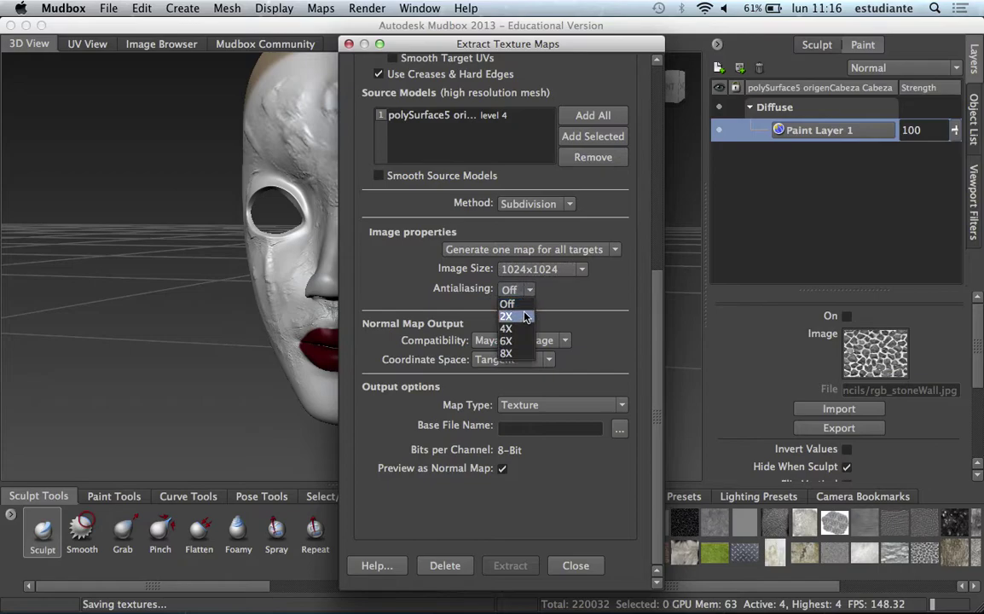
left_click(511, 315)
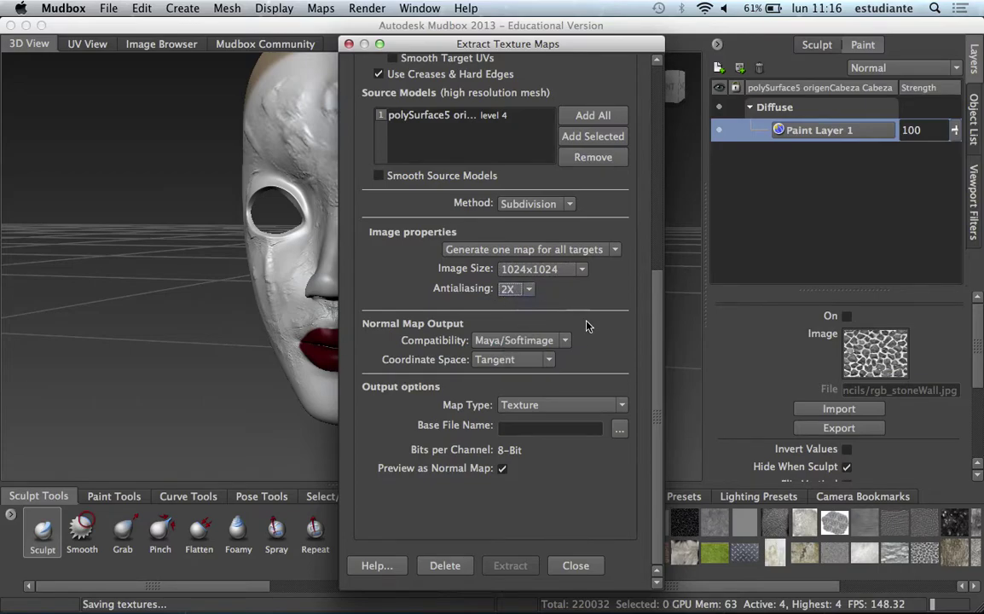
left_click(506, 341)
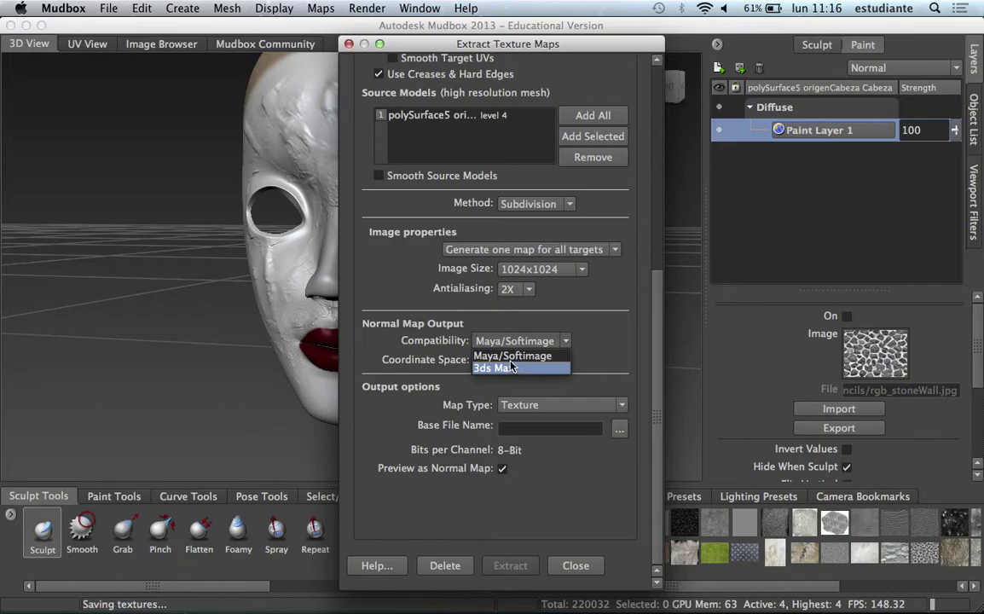
left_click(466, 330)
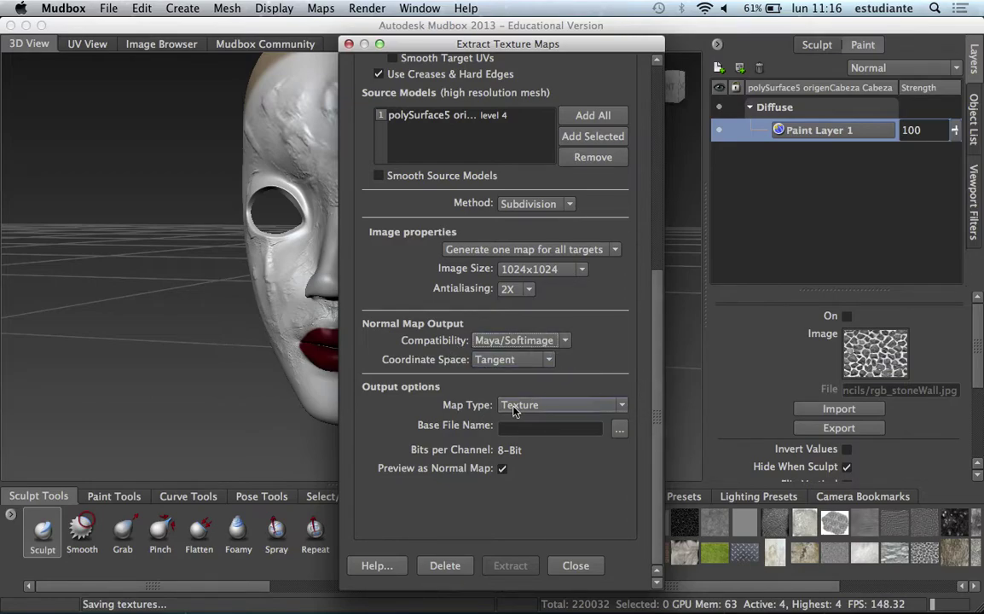
left_click(618, 429)
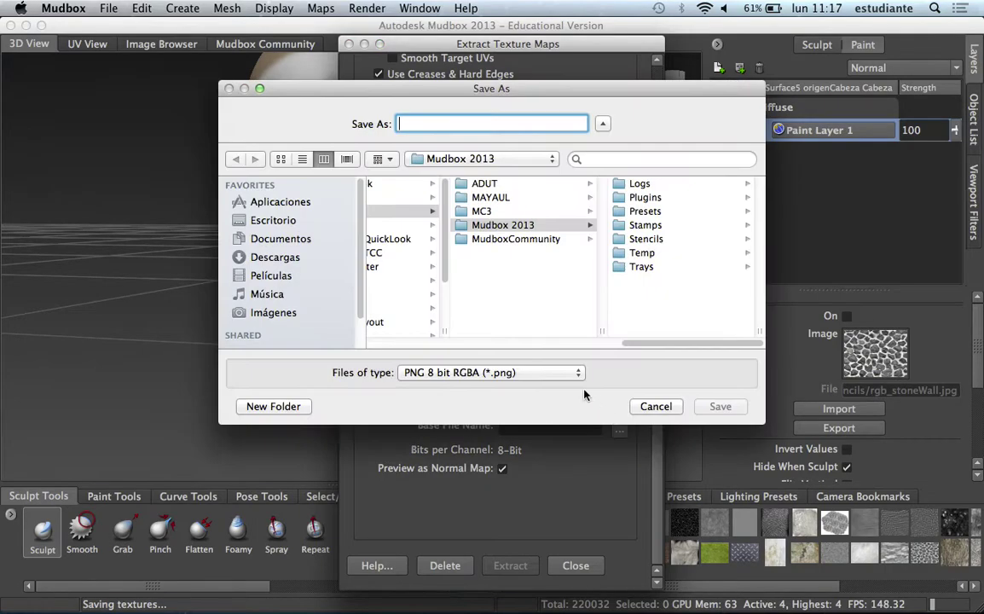
- In Escritorio > cabeza clase, name the normal map 'normales' as TIFF 16 bit Integer RGBA
left_click(298, 222)
left_click(429, 199)
left_click(442, 185)
left_click(465, 124)
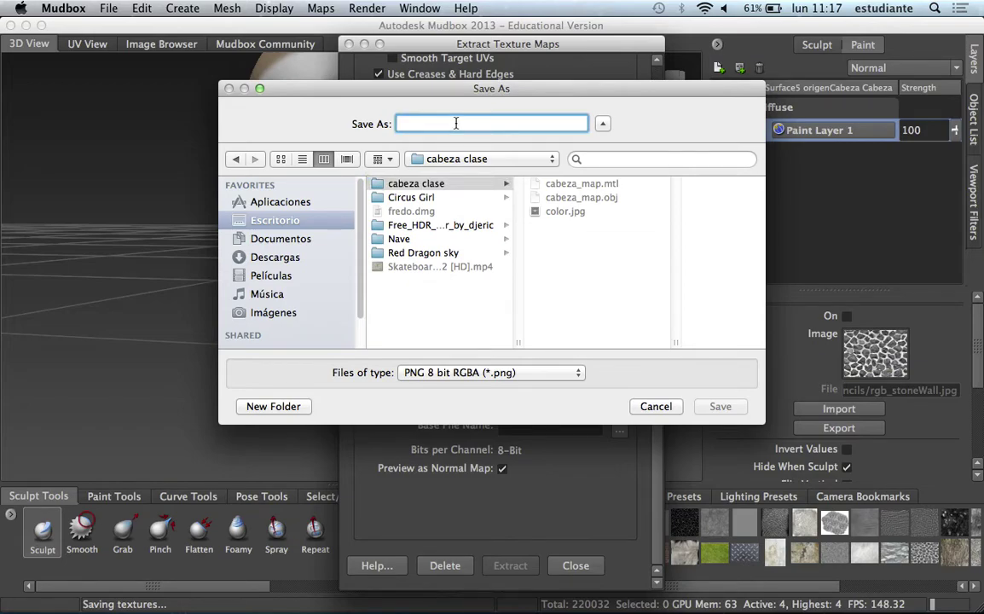
type("normaliles")
key("BackSpace")
key("BackSpace")
key("BackSpace")
key("BackSpace")
type("les")
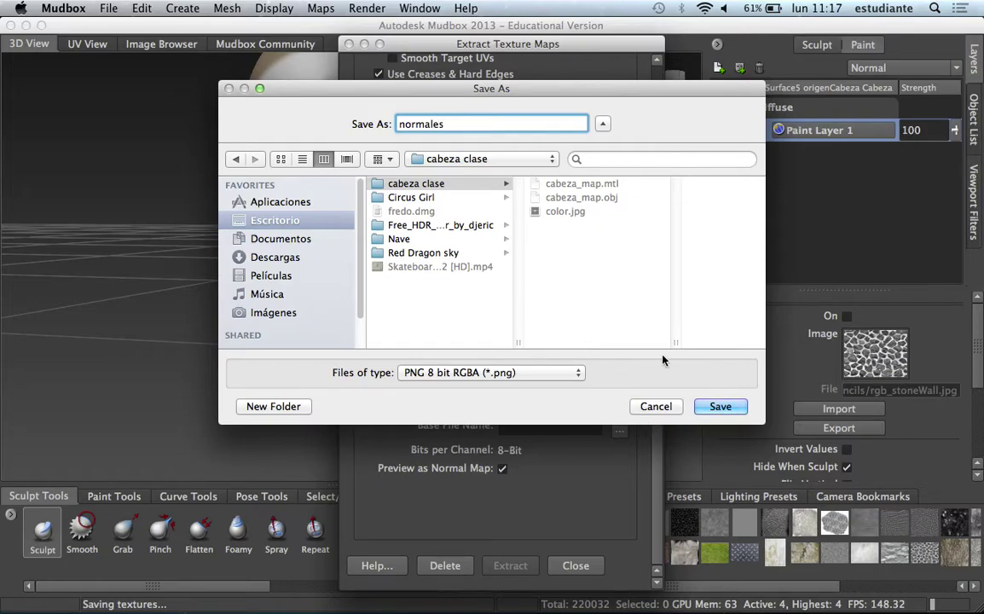
left_click(550, 373)
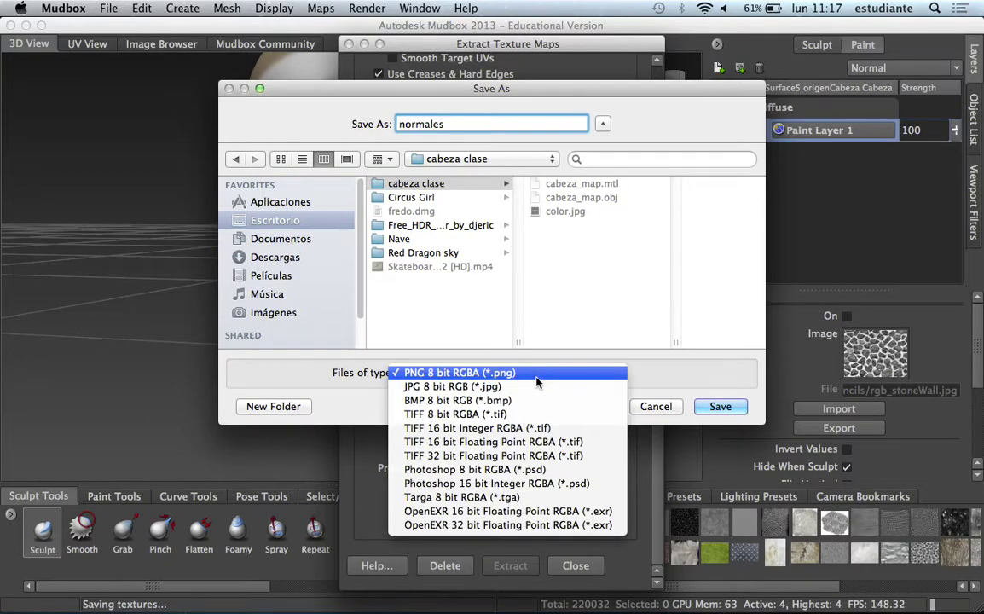
left_click(536, 432)
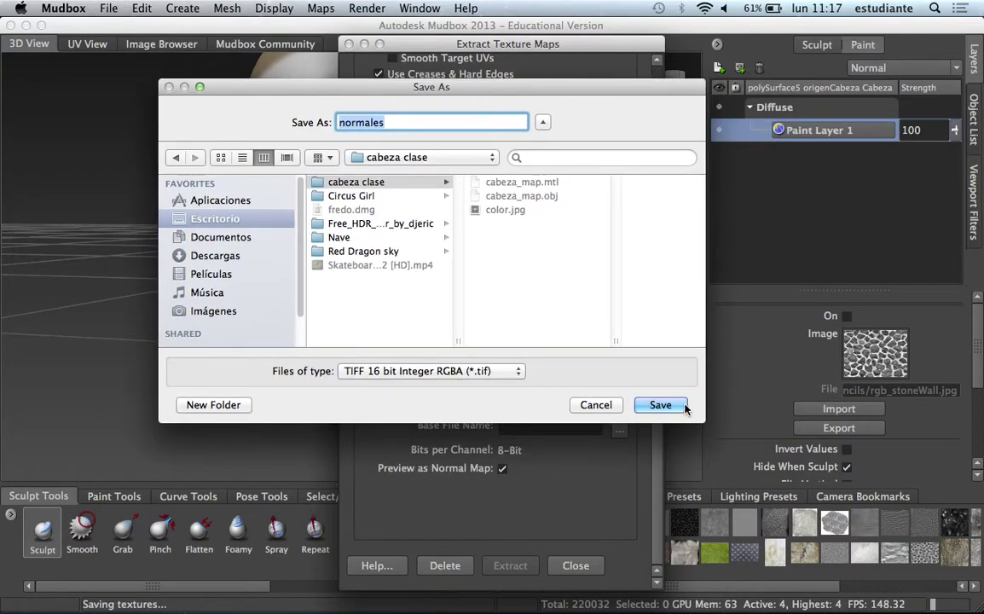
left_click(678, 406)
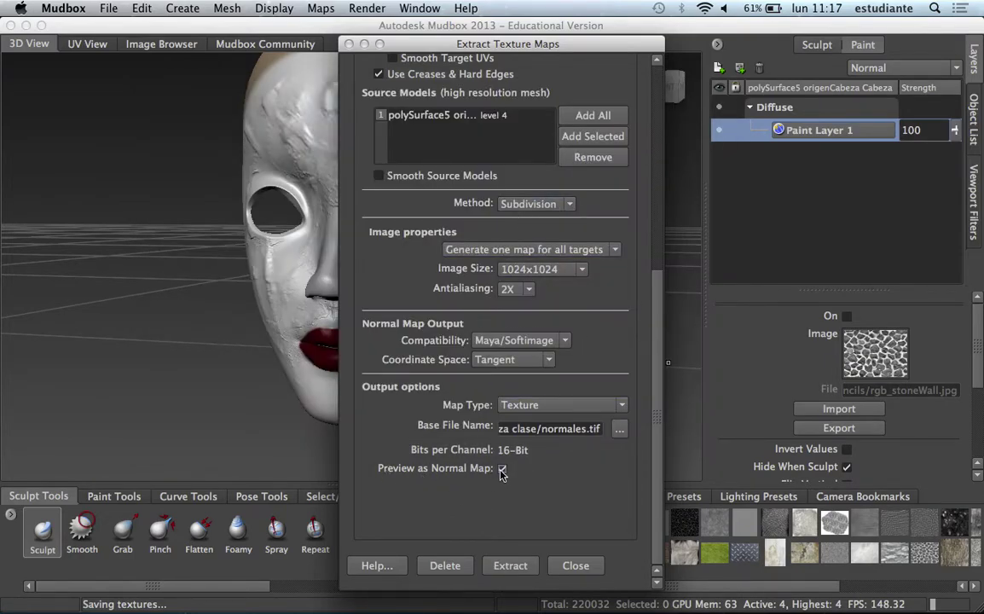
- Run the extraction to produce normales.tif, close the finished notice, and switch to Maya
left_click_drag(461, 43, 467, 331)
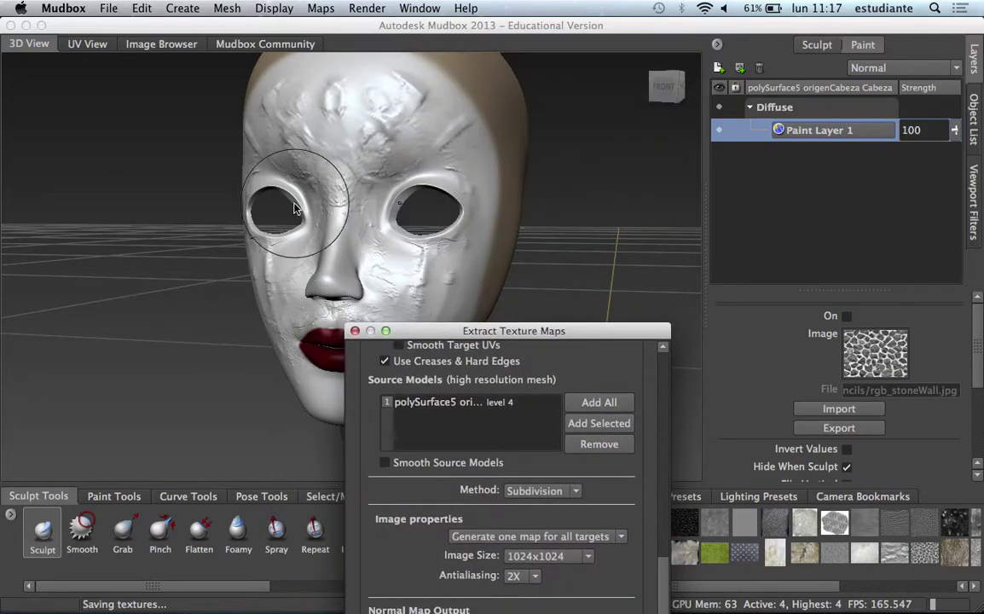
left_click_drag(507, 334, 475, 32)
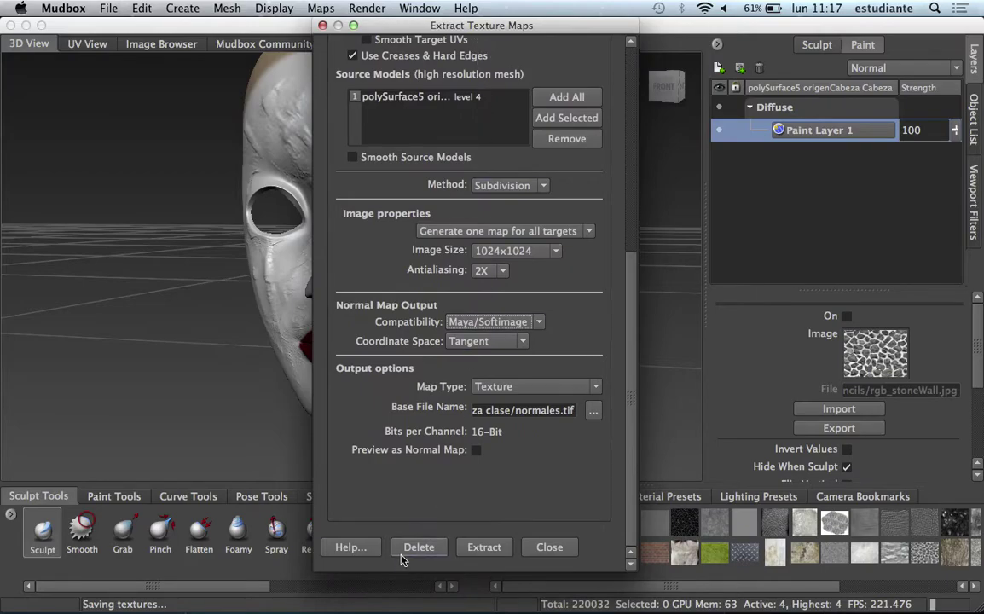
left_click(483, 546)
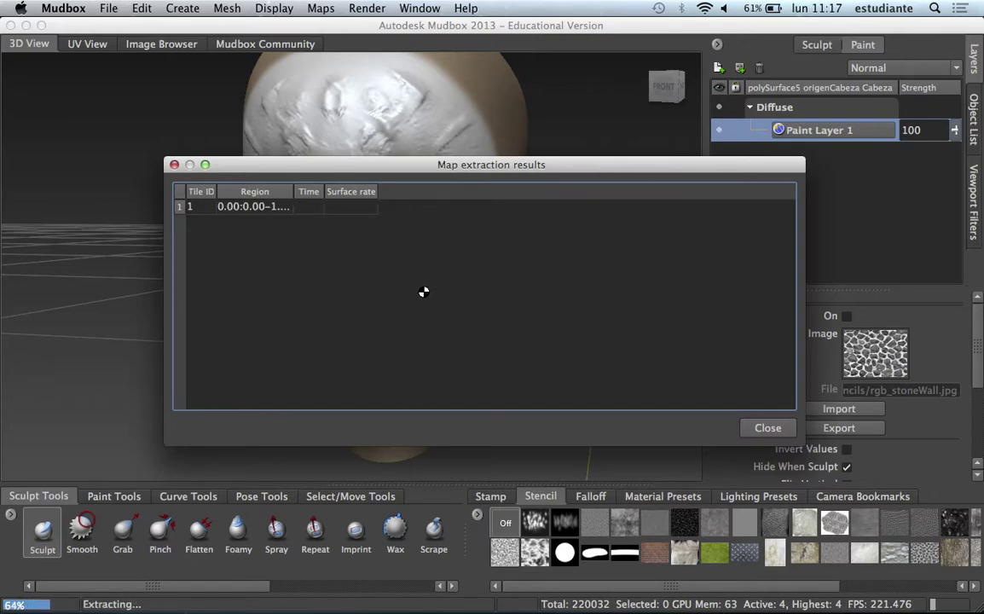
left_click(496, 325)
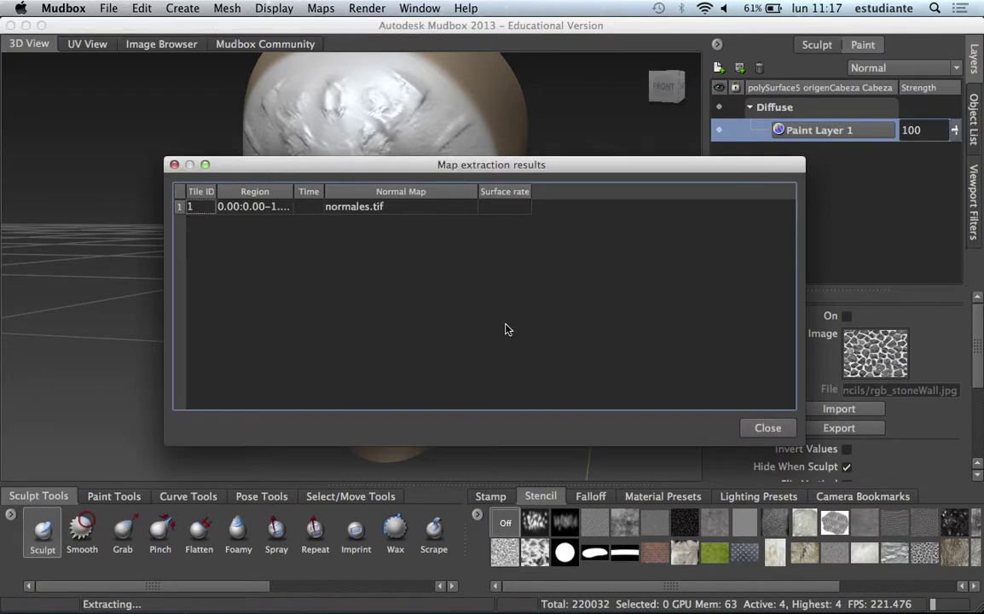
key("super+Tab")
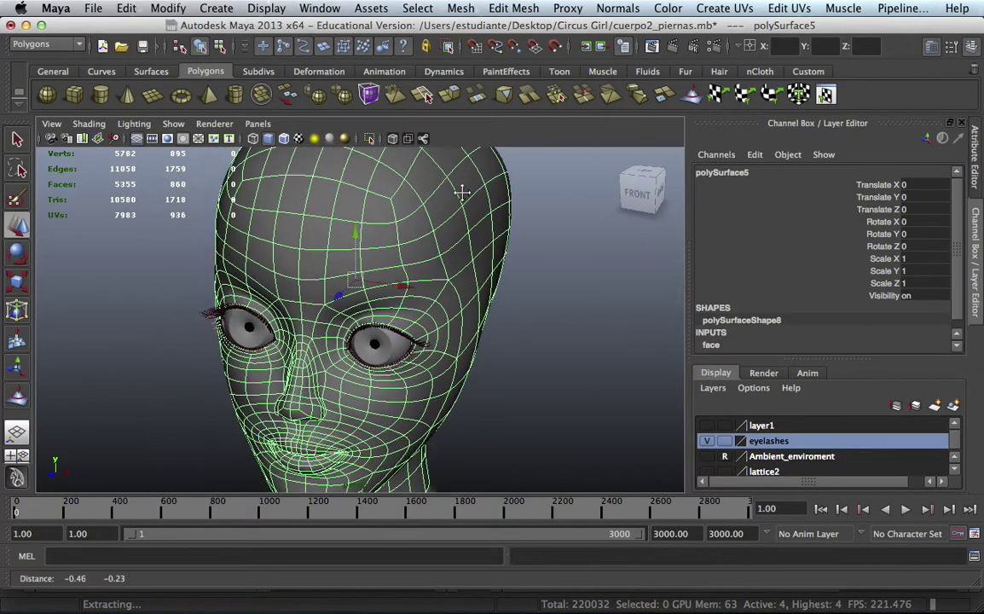
- Assign a new Blinn material (blinn4) to the head mesh polySurface5
left_click_drag(461, 192, 400, 208, "alt")
right_click_drag(401, 208, 406, 430)
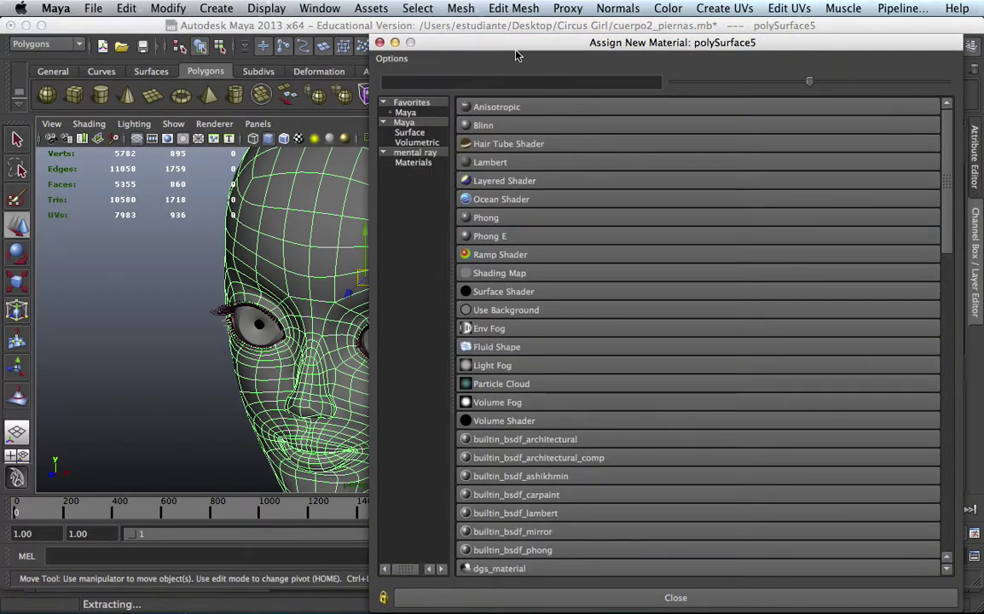
left_click_drag(516, 56, 416, 93)
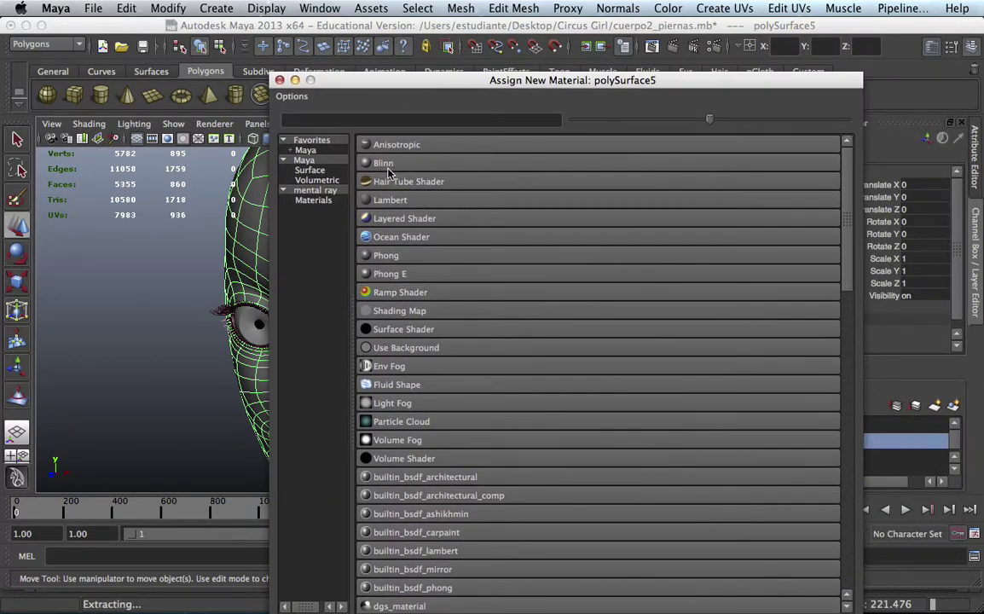
left_click(386, 164)
left_click(868, 169)
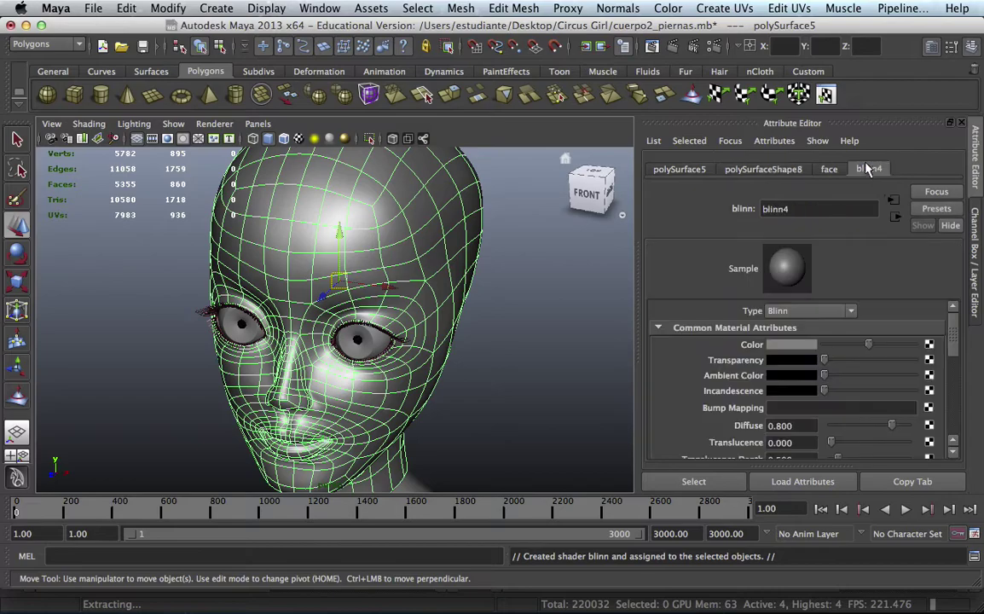
- Set the Blinn's eccentricity to 0.293 and reflectivity to 0.010, and map a file texture to Color
left_click_drag(957, 324, 956, 401)
scroll(871, 364, "up", 2)
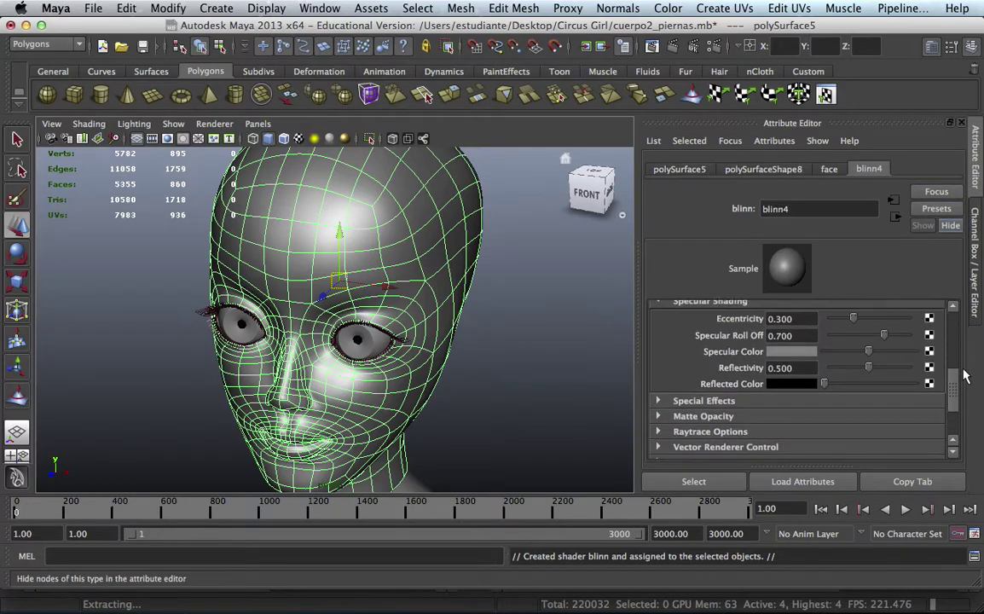
scroll(872, 364, "up", 1)
left_click_drag(855, 367, 852, 367)
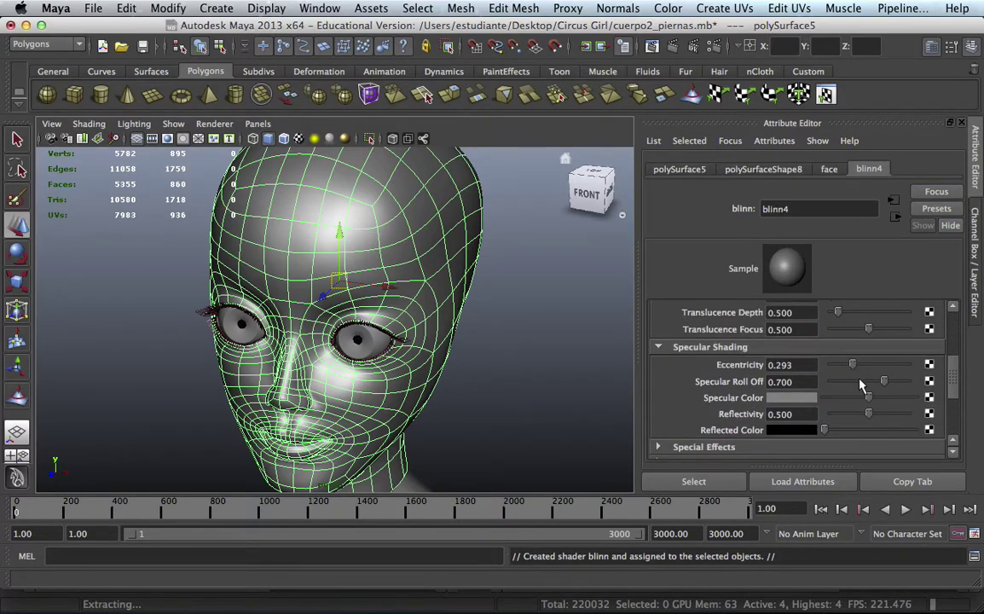
left_click_drag(866, 415, 829, 415)
scroll(856, 339, "up", 1)
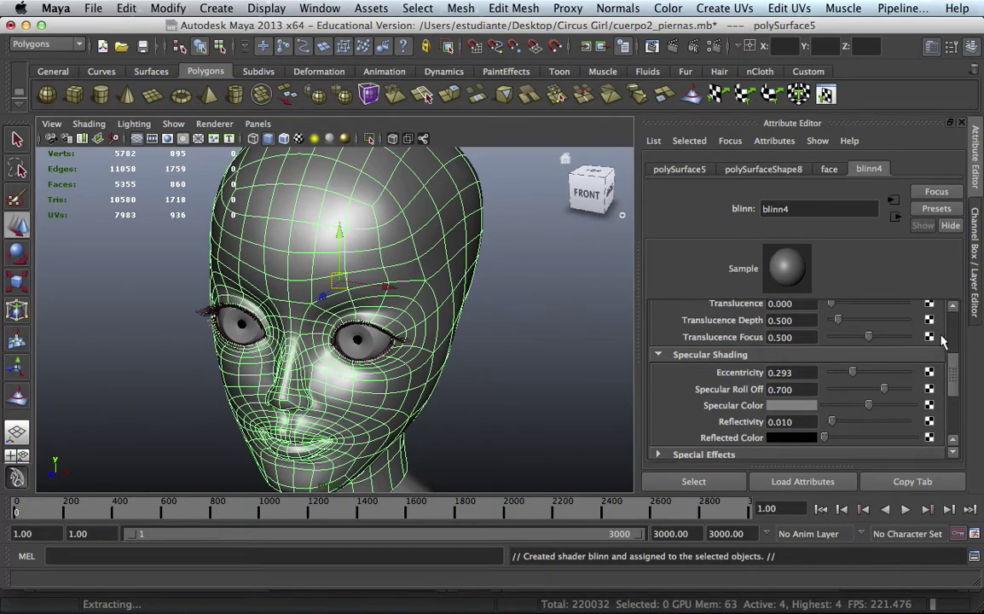
scroll(857, 340, "up", 5)
left_click(929, 344)
left_click(515, 162)
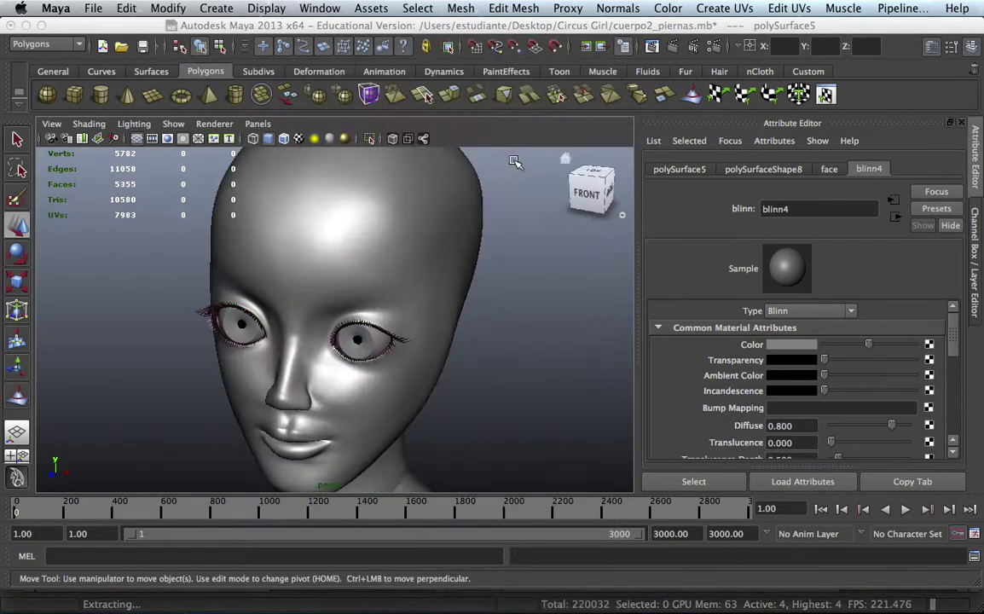
- Load Desktop/cabeza clase/color.jpg into the colour file texture and reselect the head
left_click(935, 386)
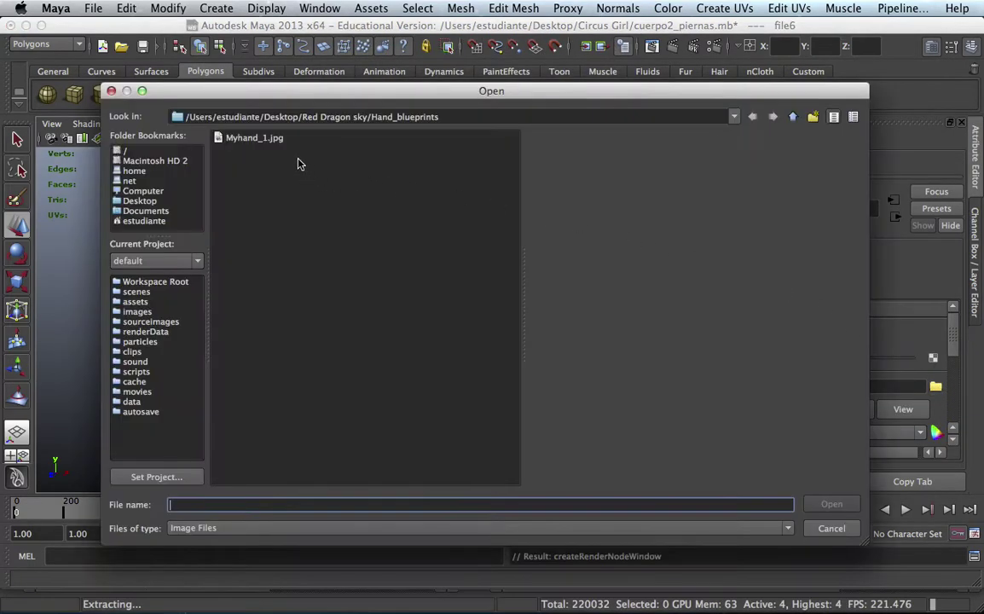
left_click(145, 210)
left_click(139, 201)
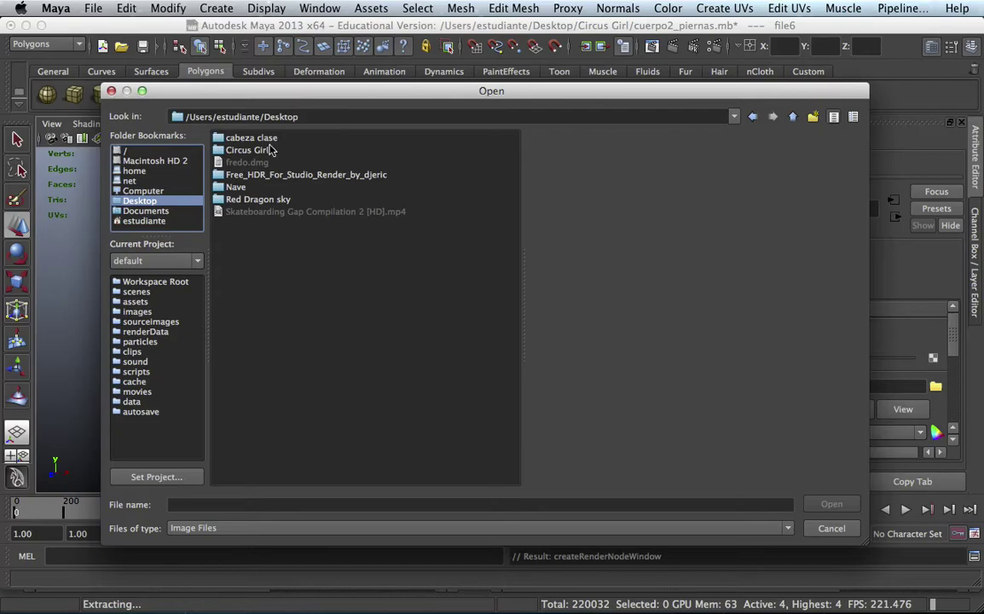
double_click(255, 137)
left_click(245, 162)
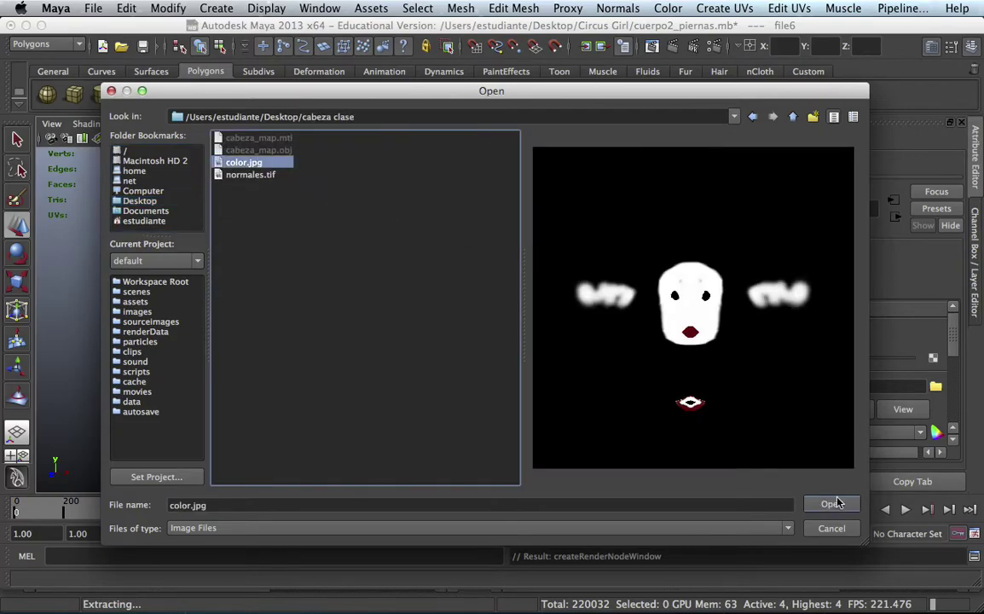
left_click(832, 503)
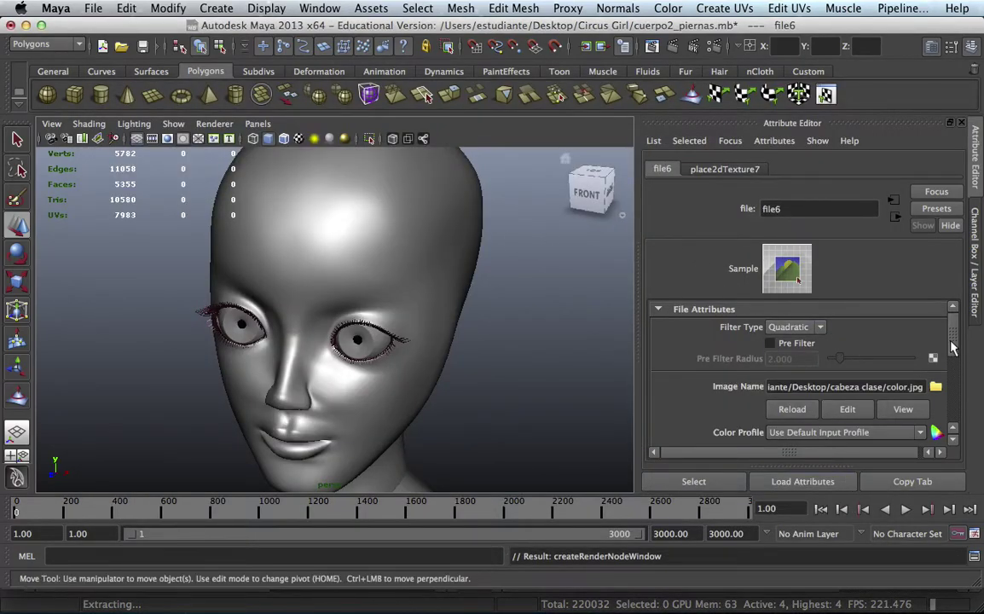
scroll(952, 347, "down", 2)
left_click(404, 269)
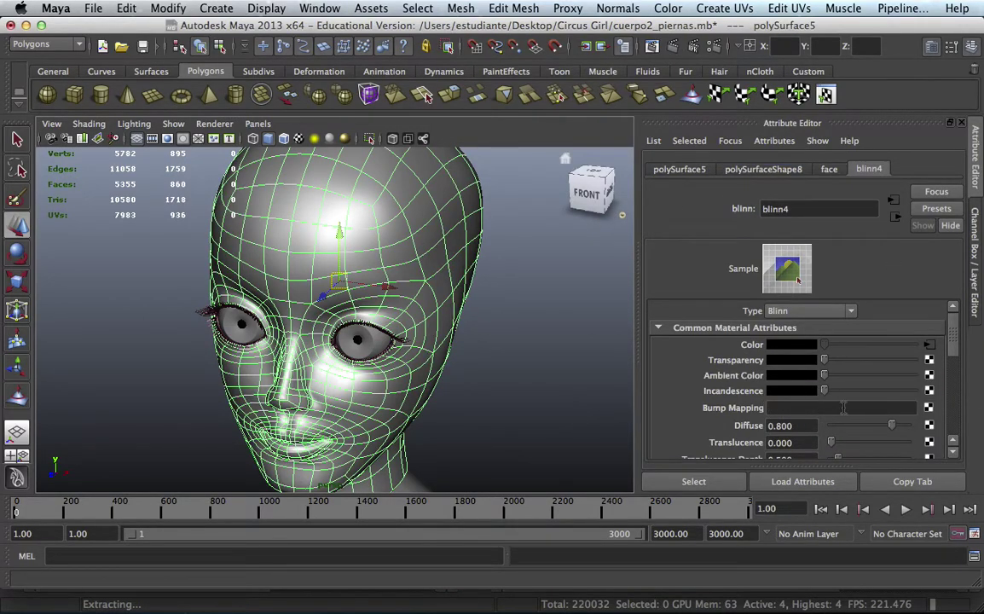
- Add a file texture to Bump Mapping with Use As set to Tangent Space Normals
left_click(929, 407)
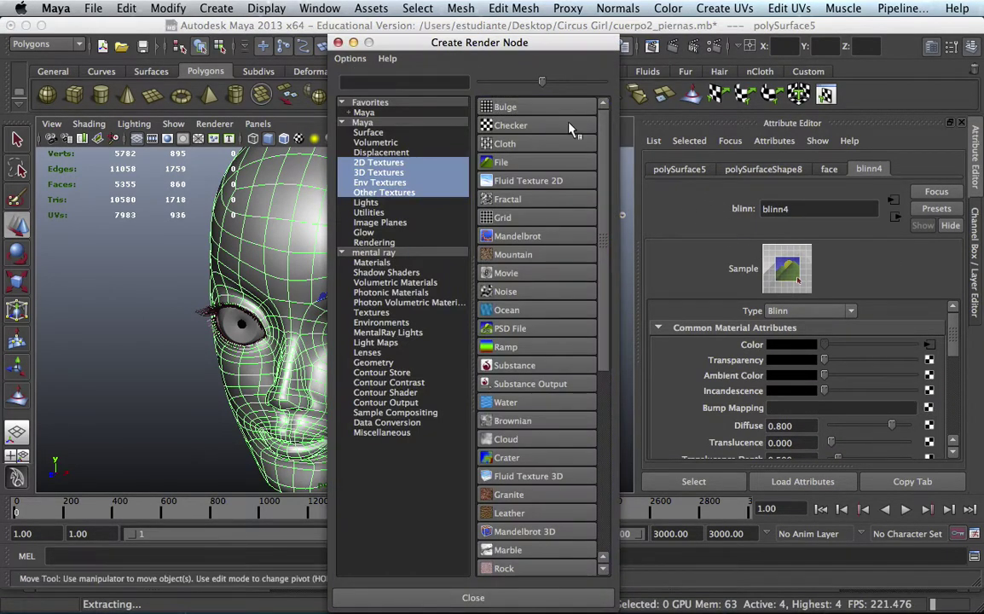
left_click(505, 161)
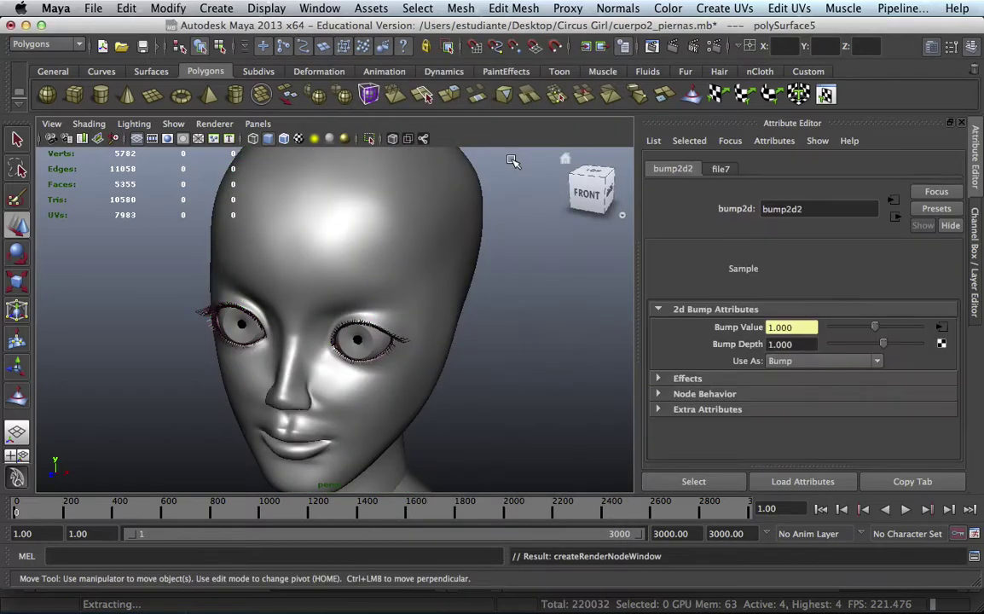
left_click(817, 363)
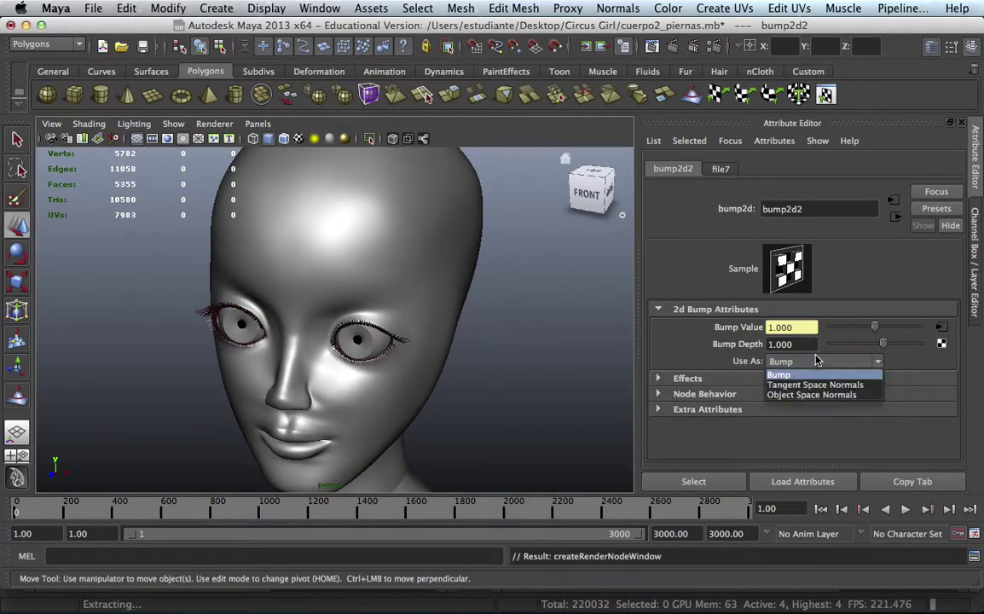
left_click(827, 387)
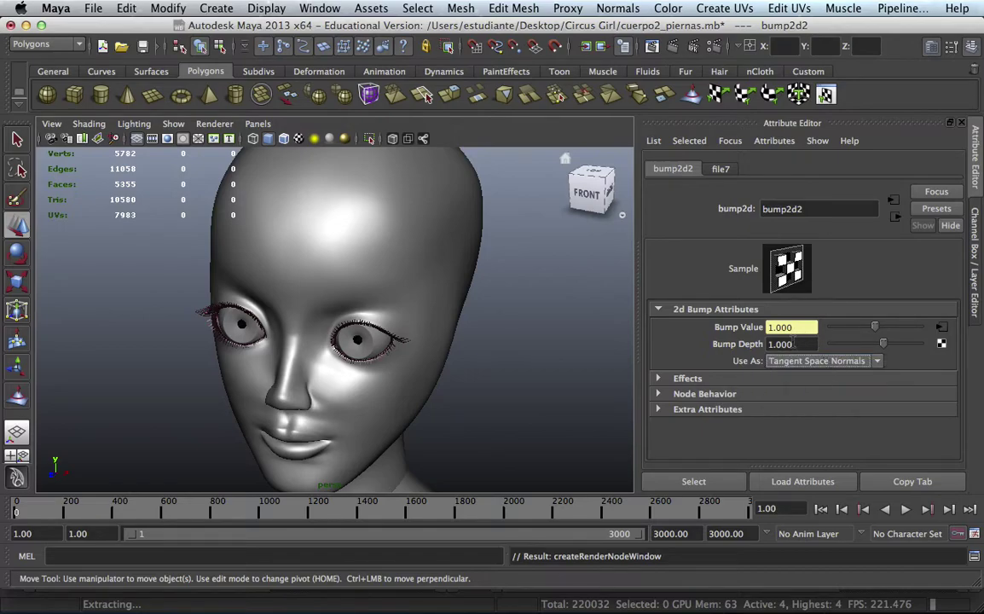
- Load normales.tif from cabeza clase into file7's Image Name, then deselect everything
left_click(723, 169)
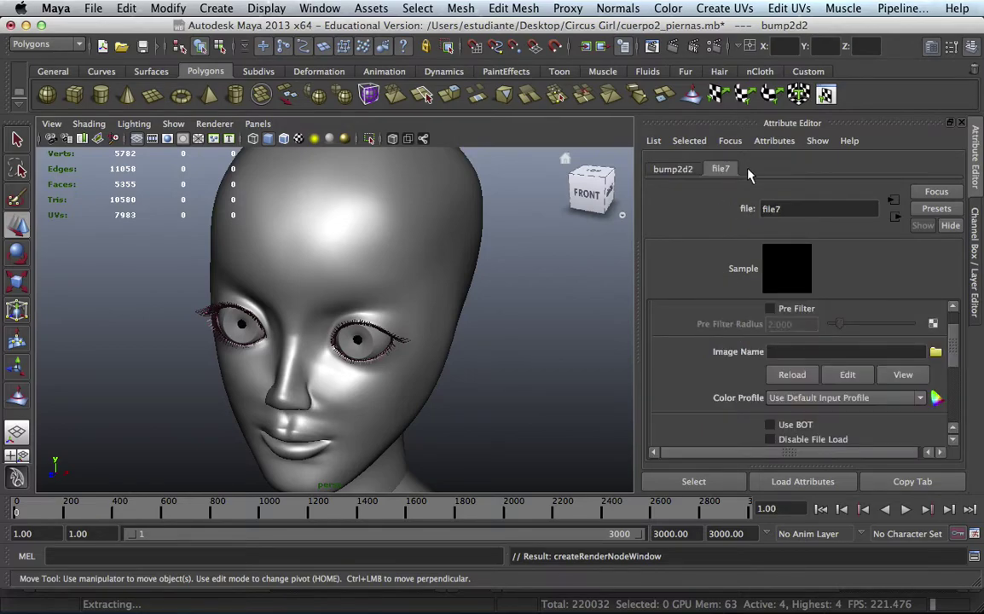
left_click(935, 351)
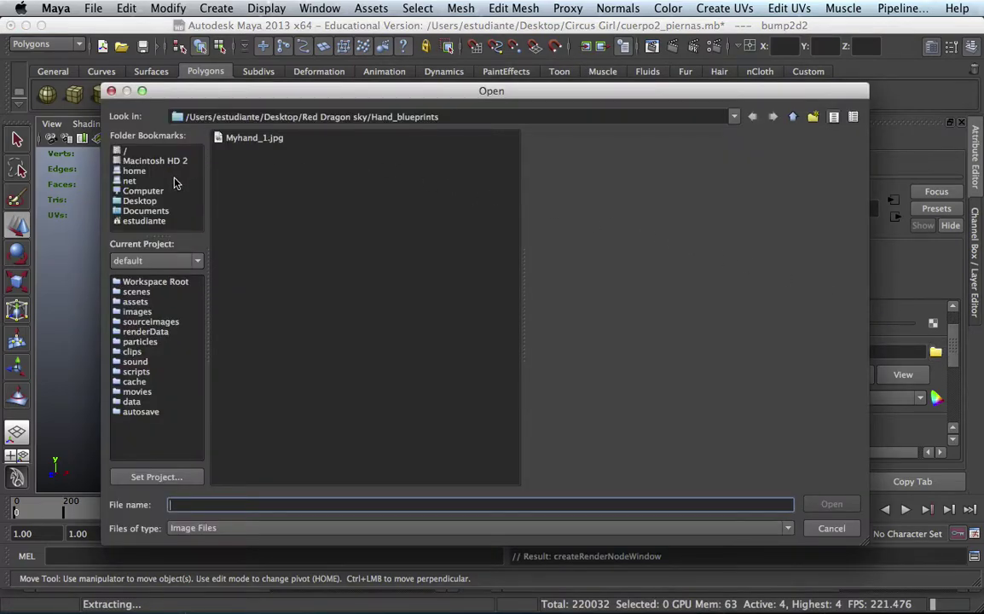
left_click(169, 200)
left_click(280, 150)
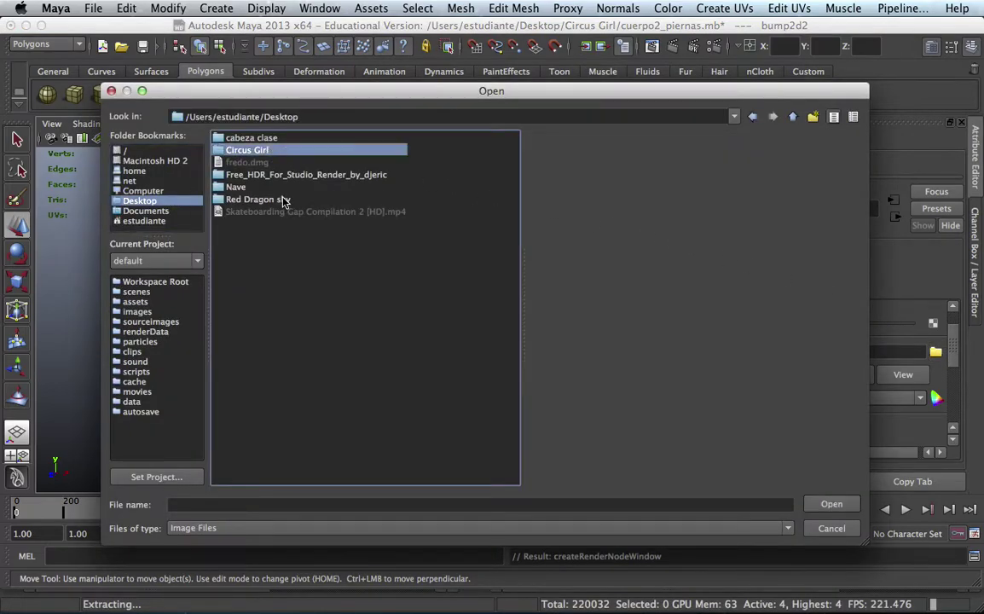
left_click(294, 137)
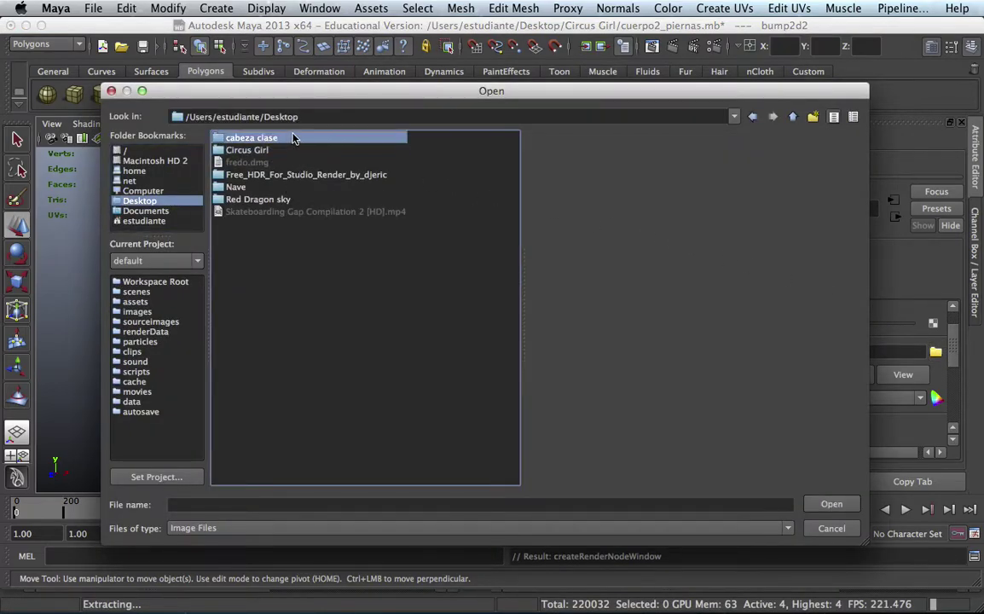
double_click(303, 139)
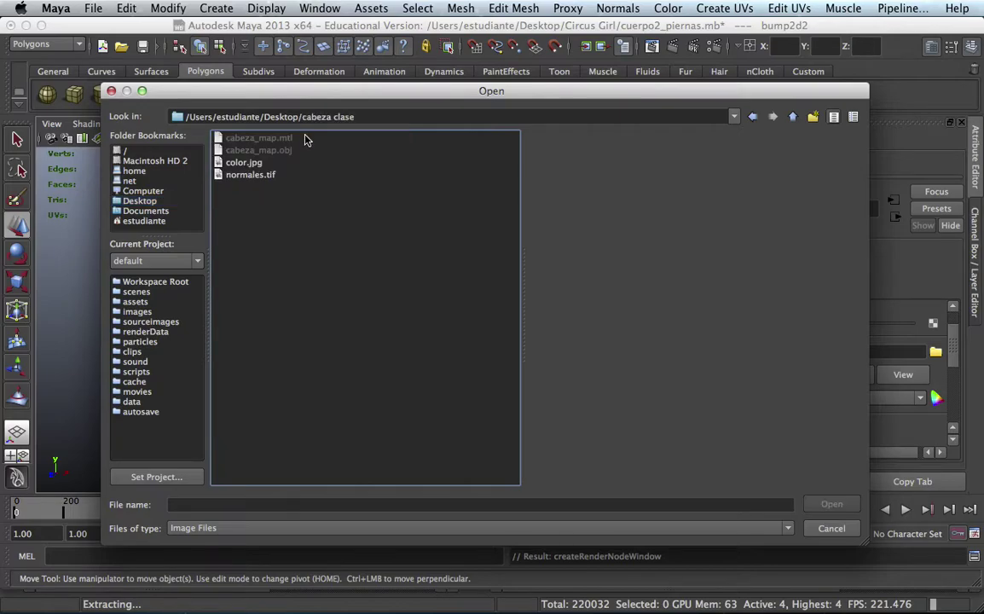
left_click(256, 174)
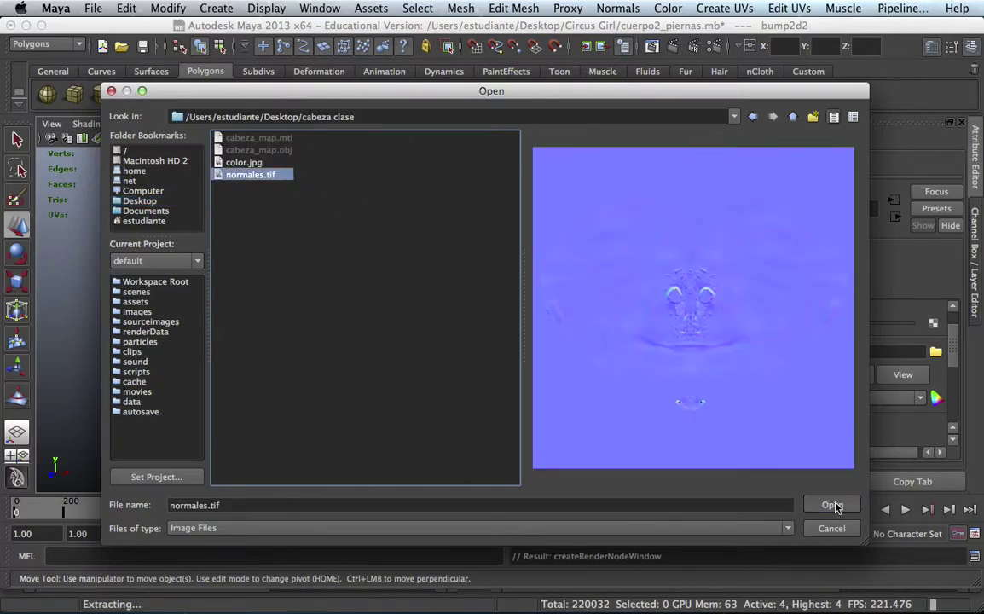
left_click(827, 504)
left_click(518, 290)
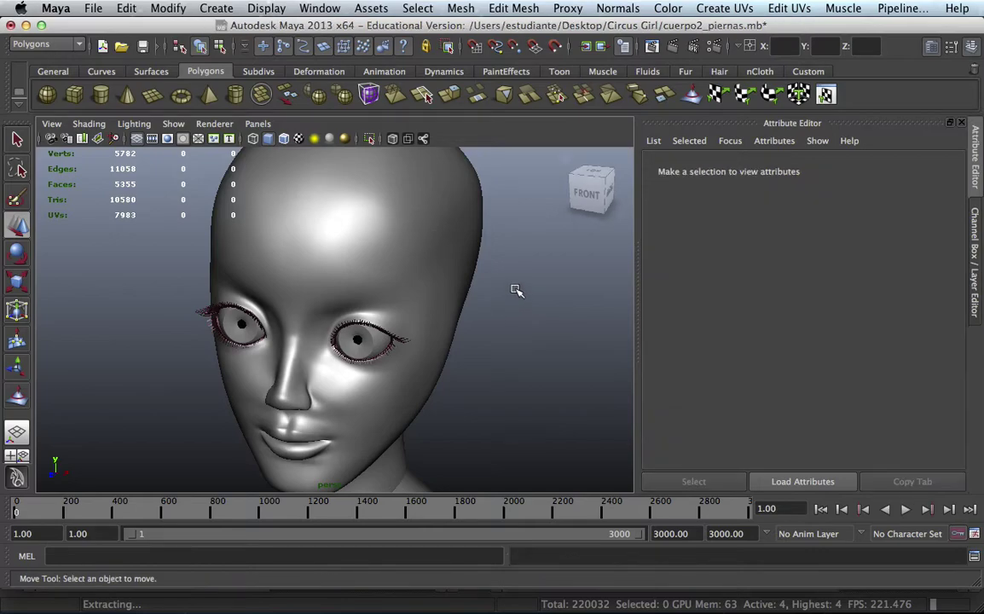
- Select the head and render a mental ray test frame of it
left_click(423, 268)
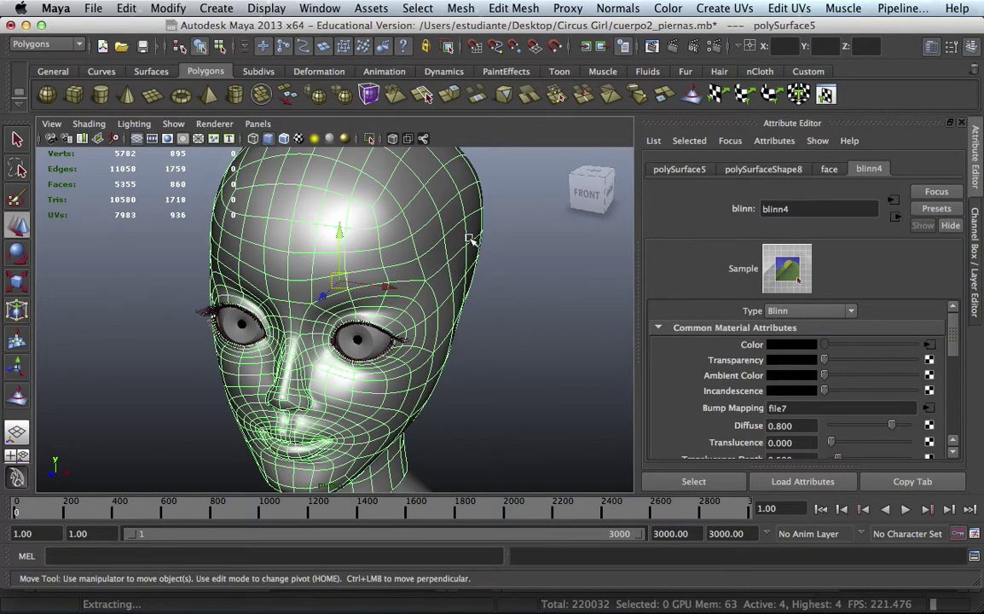
left_click_drag(442, 213, 437, 230, "alt")
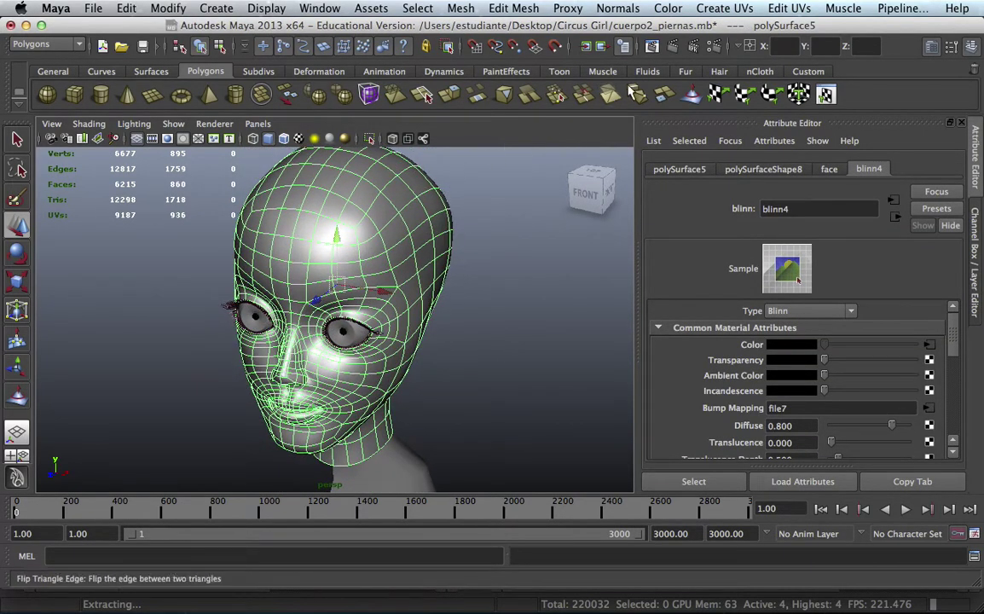
left_click(606, 45)
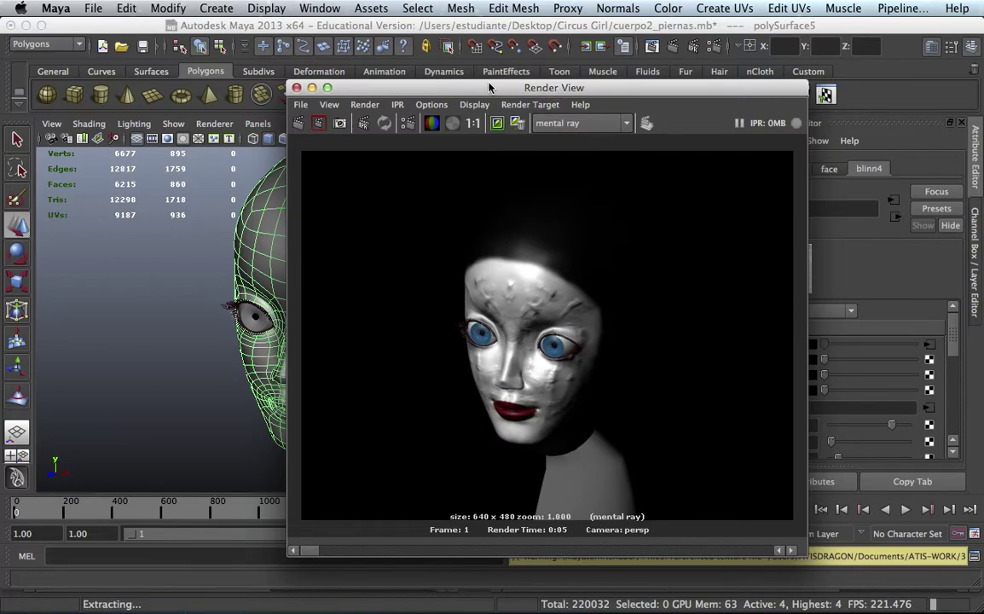
- Close the test render and switch from Maya over to Finder
left_click_drag(444, 88, 411, 128)
left_click(263, 127)
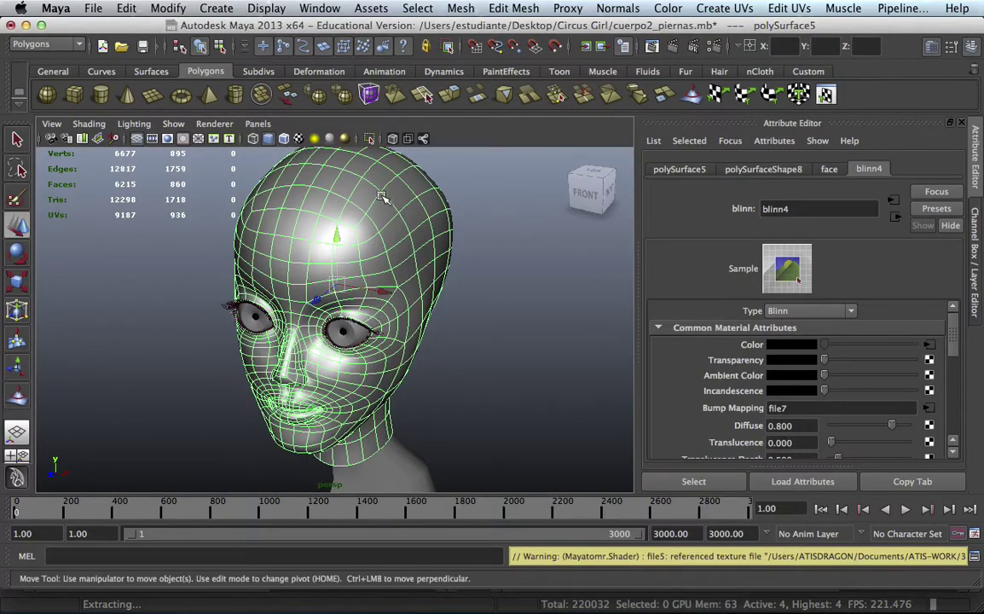
left_click_drag(492, 248, 443, 255, "alt")
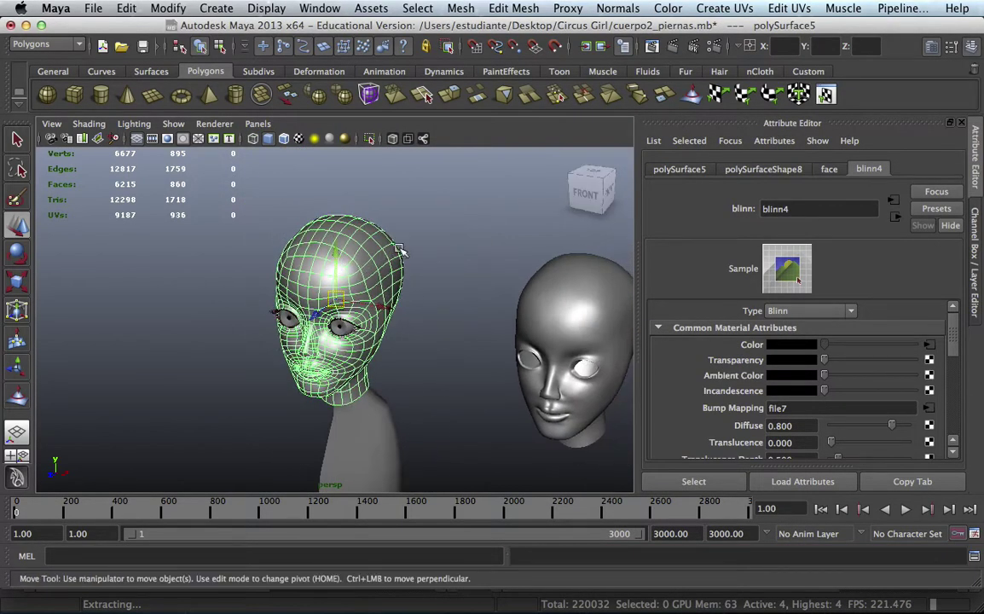
key("super+Tab")
key("super+Tab")
key("super+Tab")
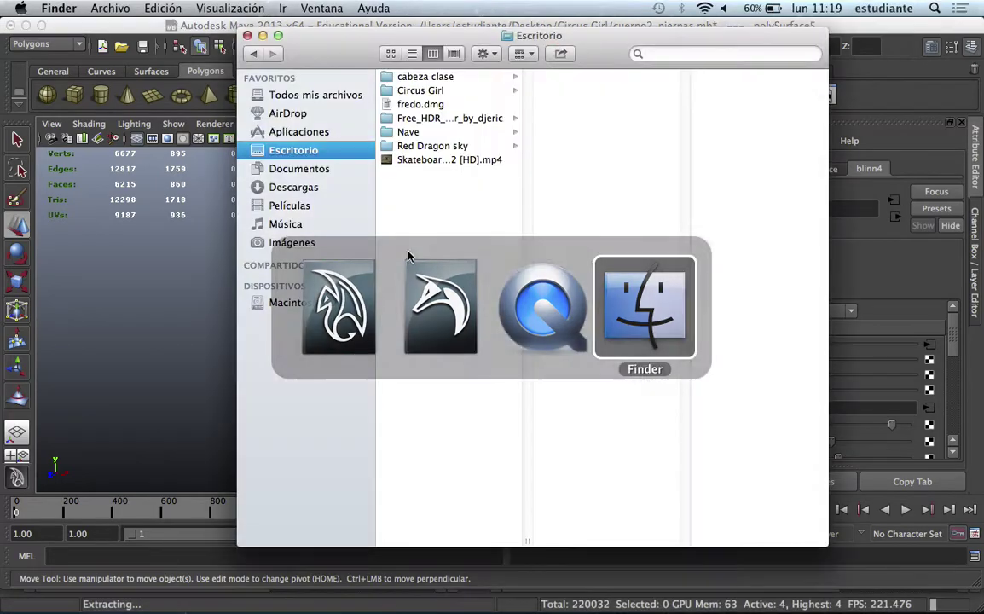
- Open the Free_HDR_For_Studio_Render_by_djeric folder in Finder to find the studio HDR, then return to Maya
left_click(430, 118)
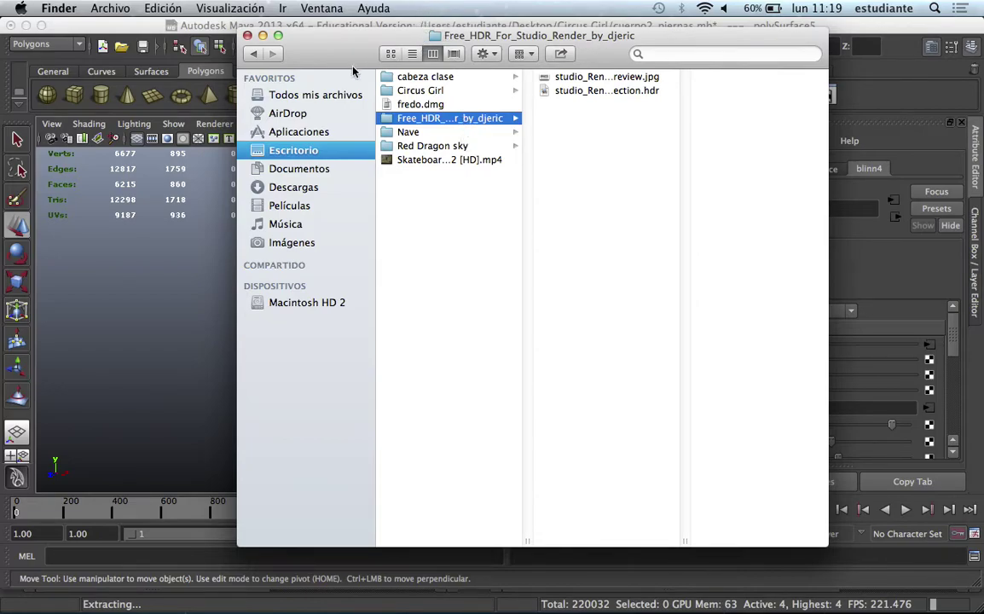
key("super+w")
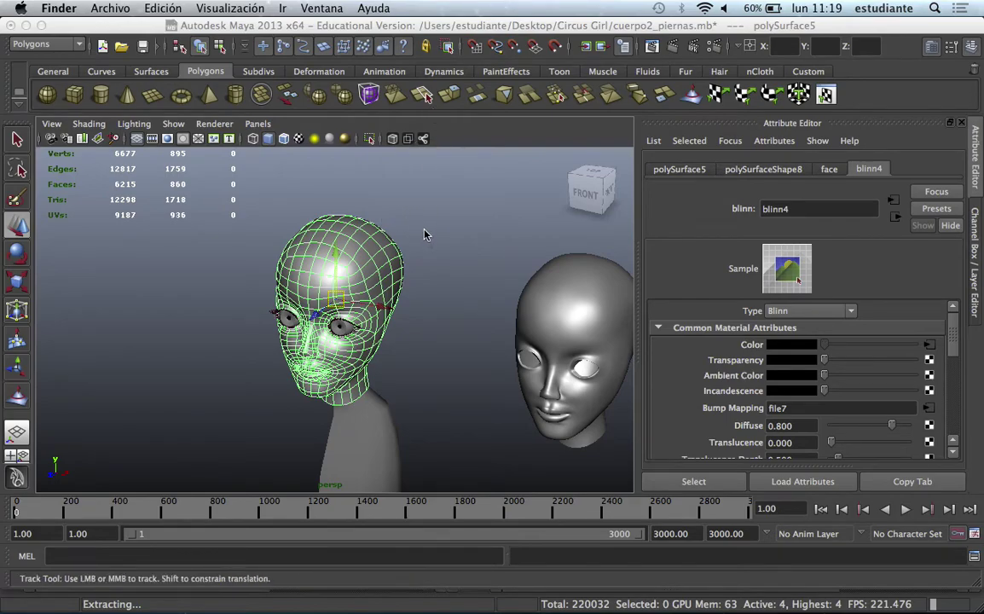
left_click(424, 252)
left_click_drag(441, 268, 435, 262, "alt")
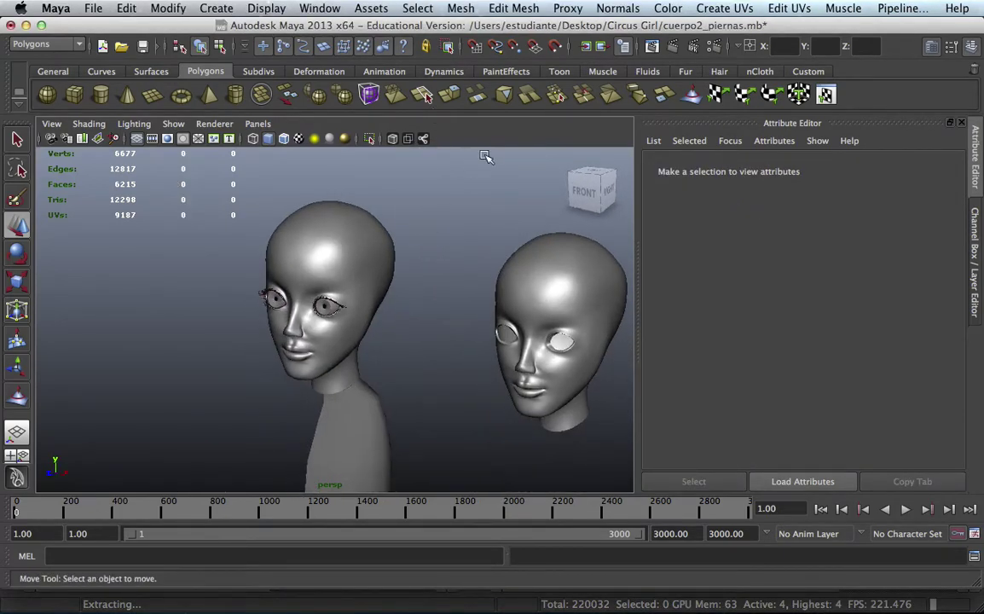
- In Render Settings > Indirect Lighting, replace the old image-based lighting node with a new one
left_click(654, 47)
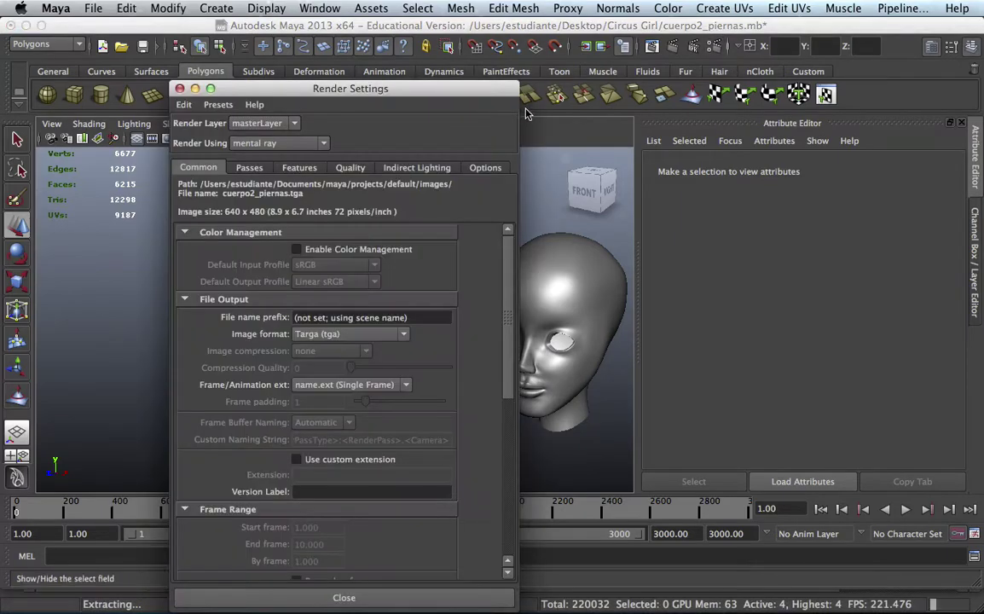
left_click_drag(433, 91, 398, 51)
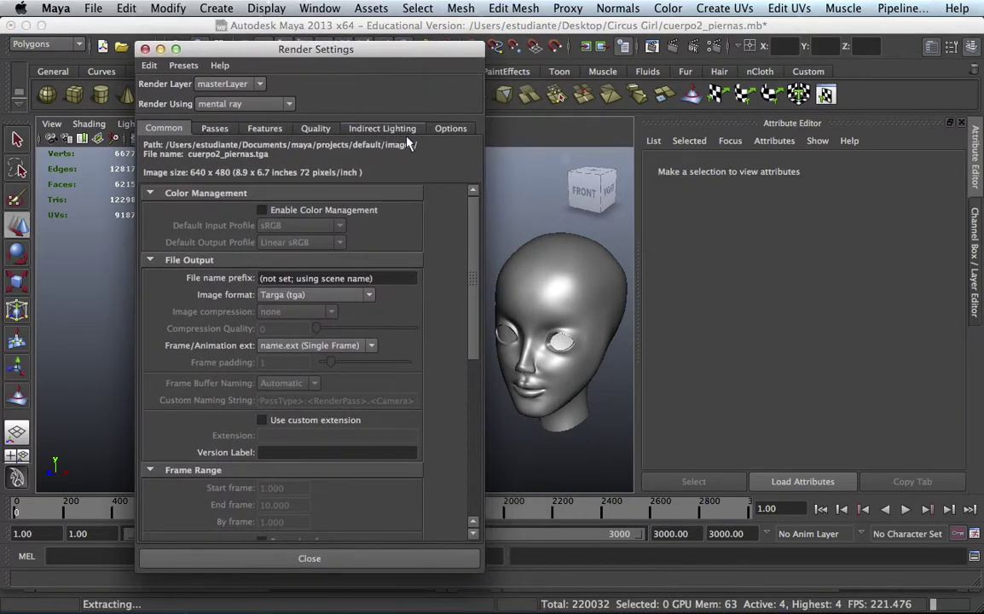
left_click(416, 132)
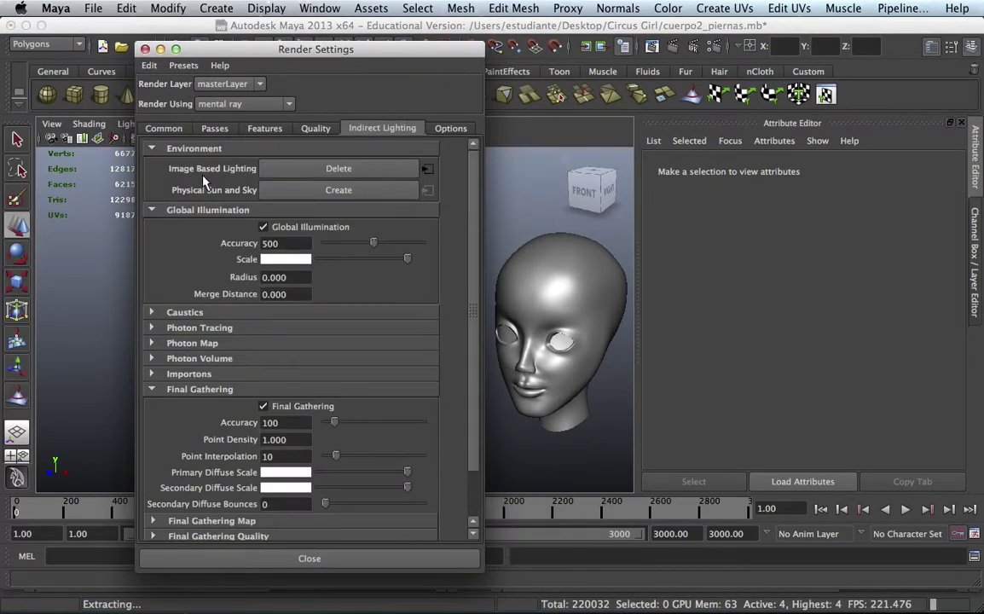
left_click(345, 167)
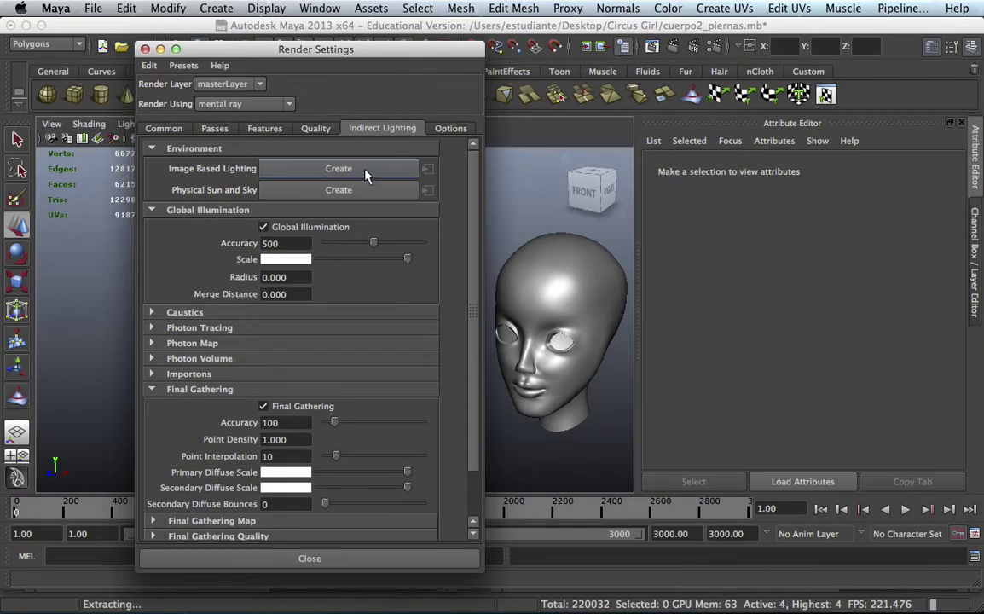
left_click(364, 170)
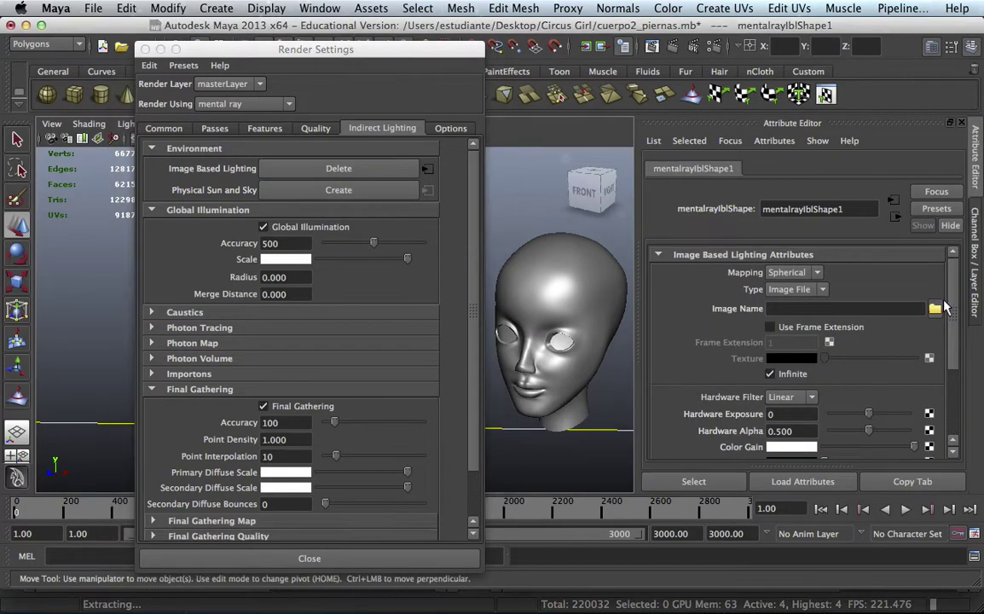
- Browse for the lighting image to the Desktop's Free_HDR_For_Studio_Render_by_djeric folder
left_click(937, 308)
left_click(152, 210)
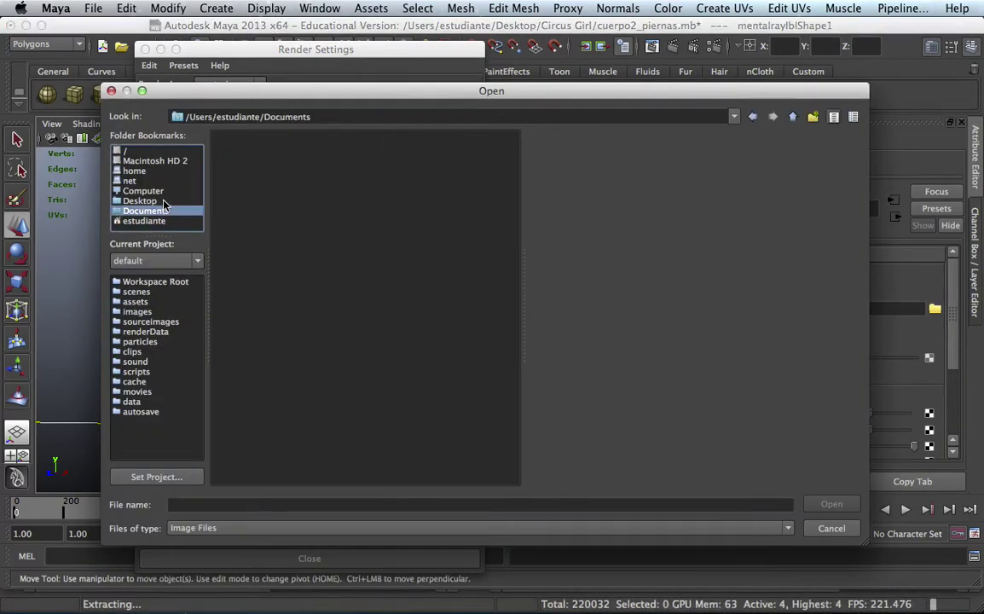
left_click_drag(170, 213, 156, 200)
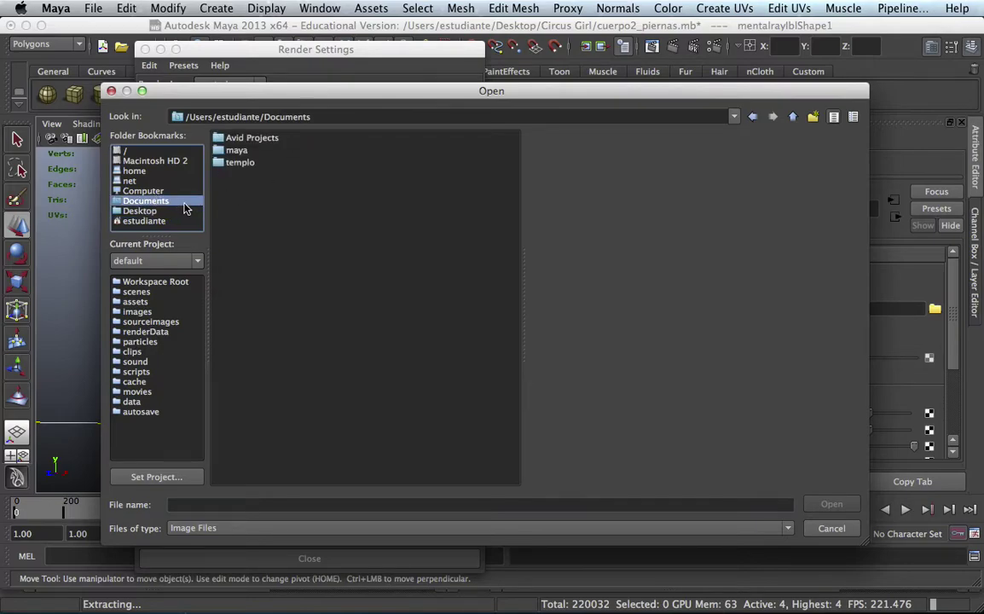
left_click(140, 210)
left_click(307, 174)
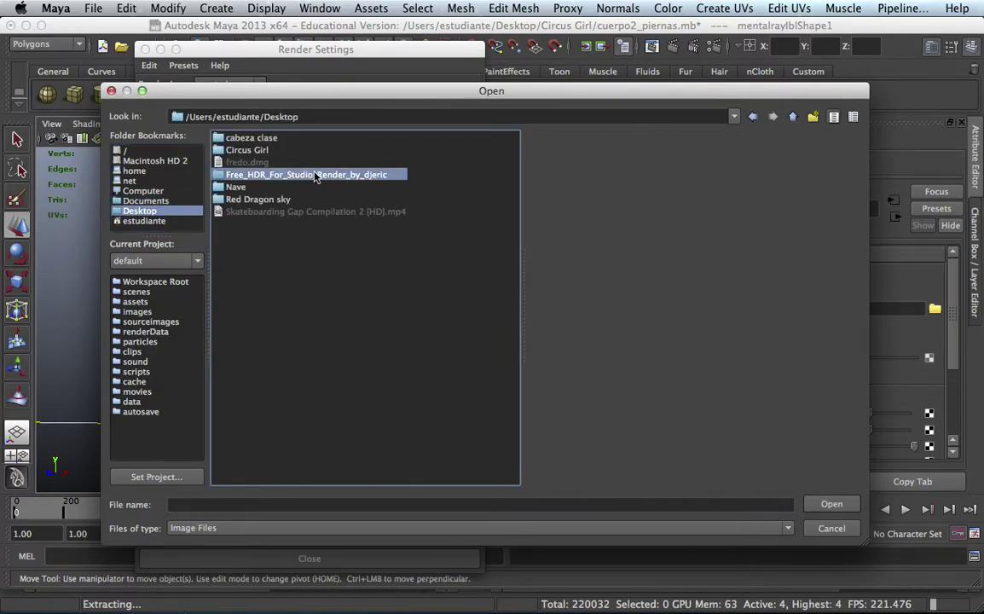
double_click(316, 176)
- Load studio_Render__EricdesignReflection.hdr as the image-based lighting image
left_click(296, 140)
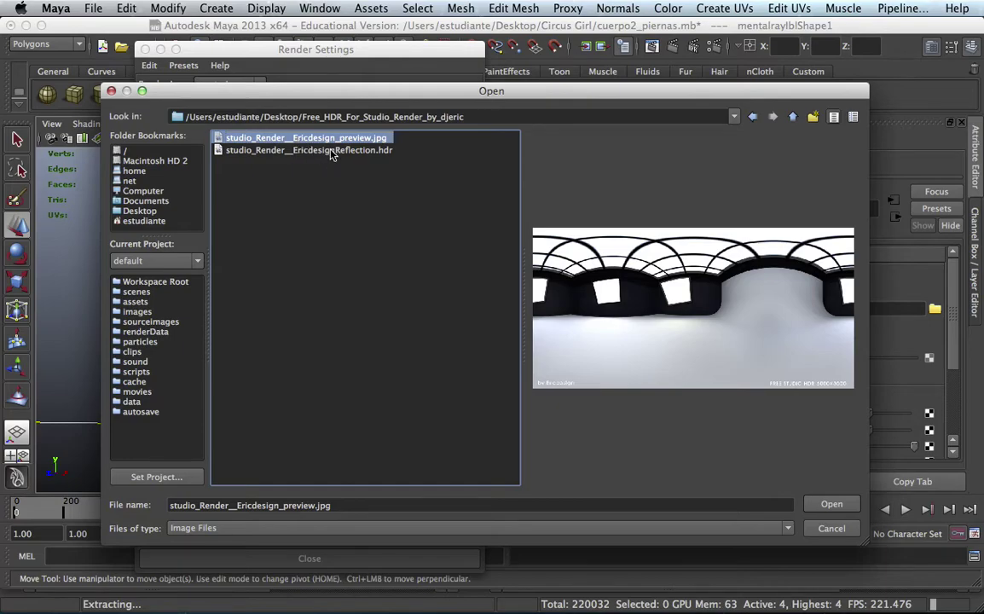
left_click(334, 151)
left_click(374, 139)
left_click(383, 151)
left_click(382, 141)
left_click(382, 152)
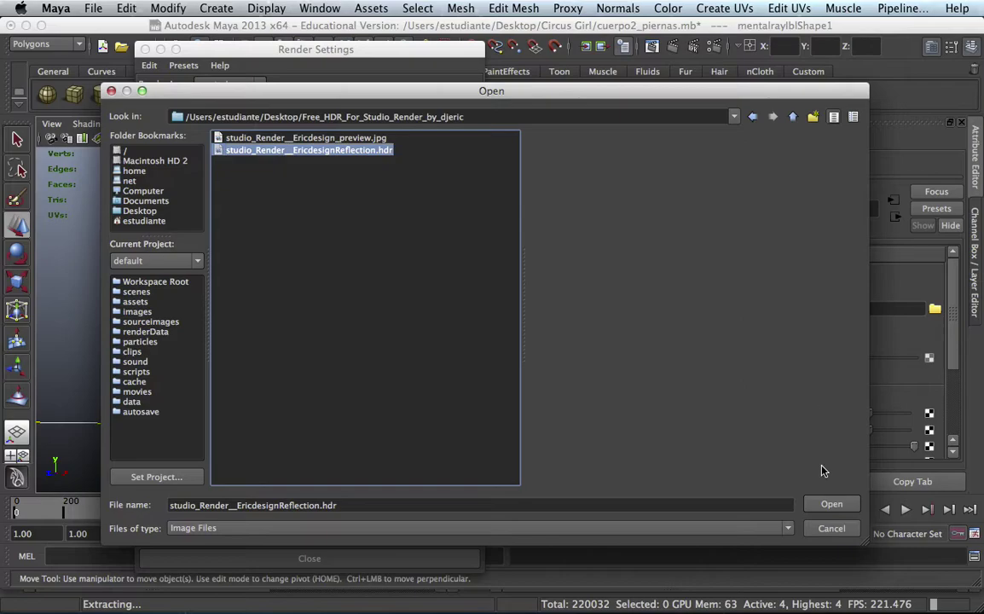
left_click(827, 504)
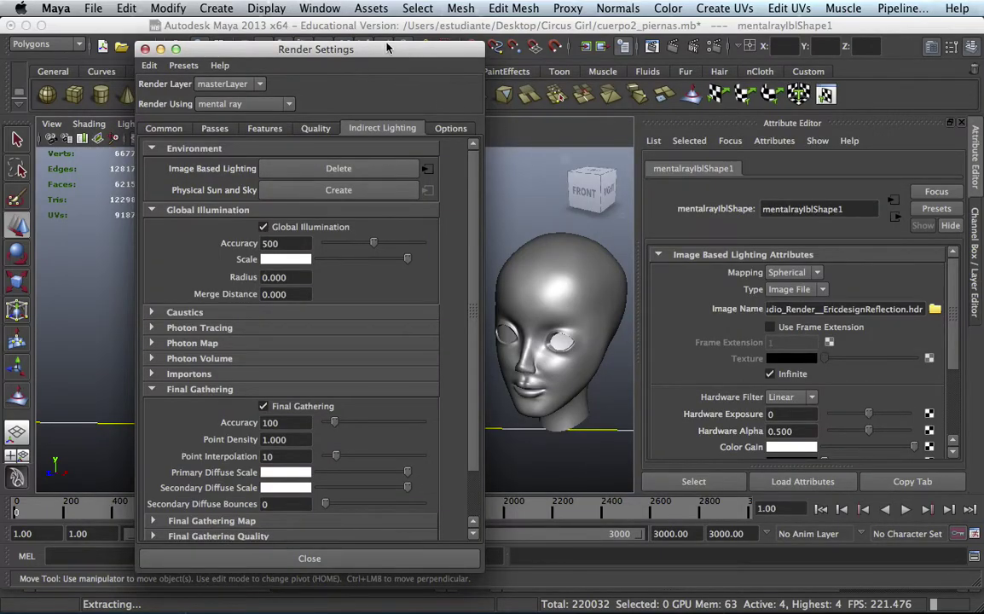
- Review the Quality and Features render settings, then close Render Settings
left_click_drag(338, 49, 434, 64)
left_click(412, 141)
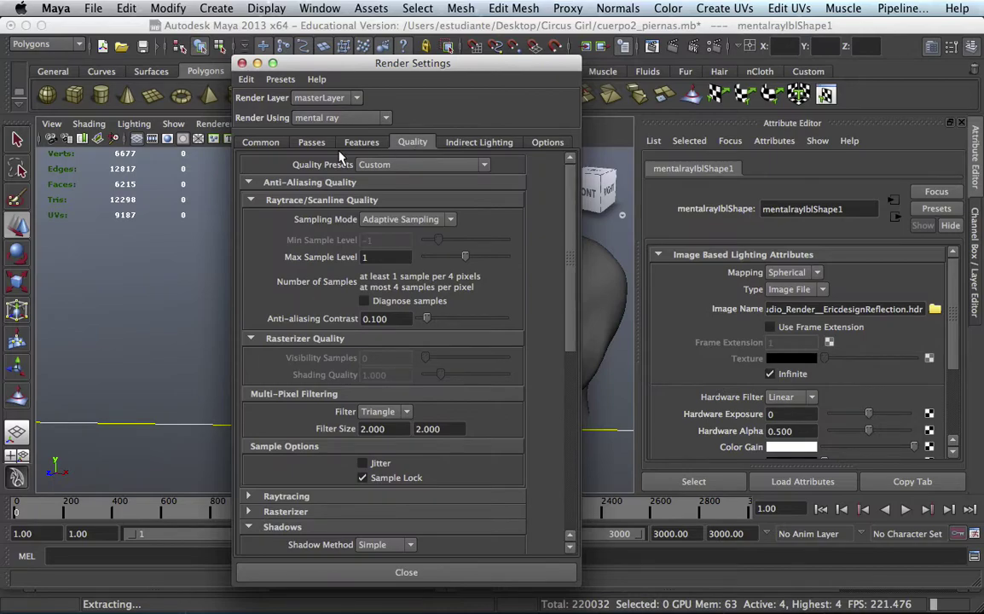
left_click(359, 141)
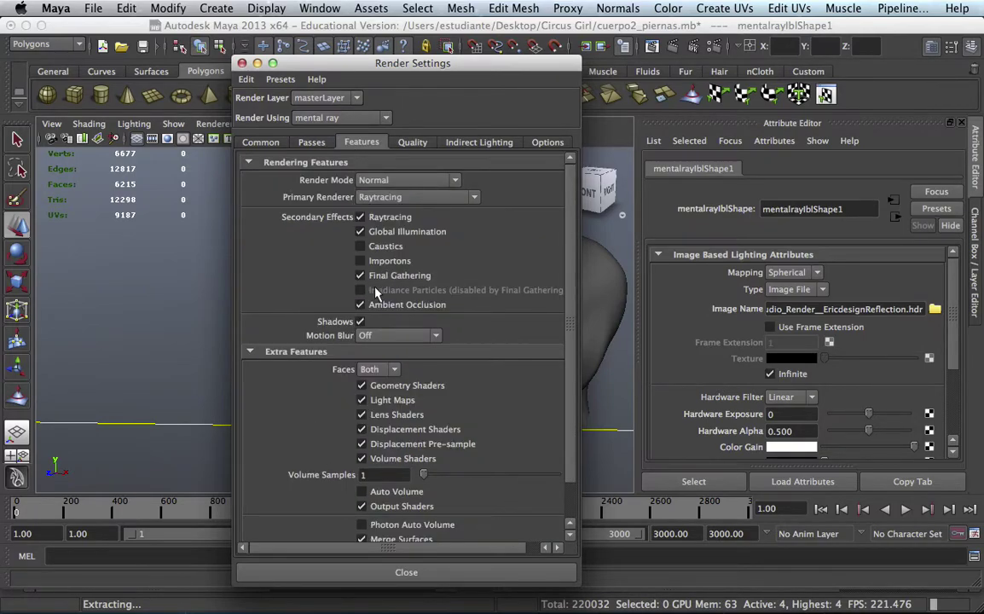
left_click(413, 143)
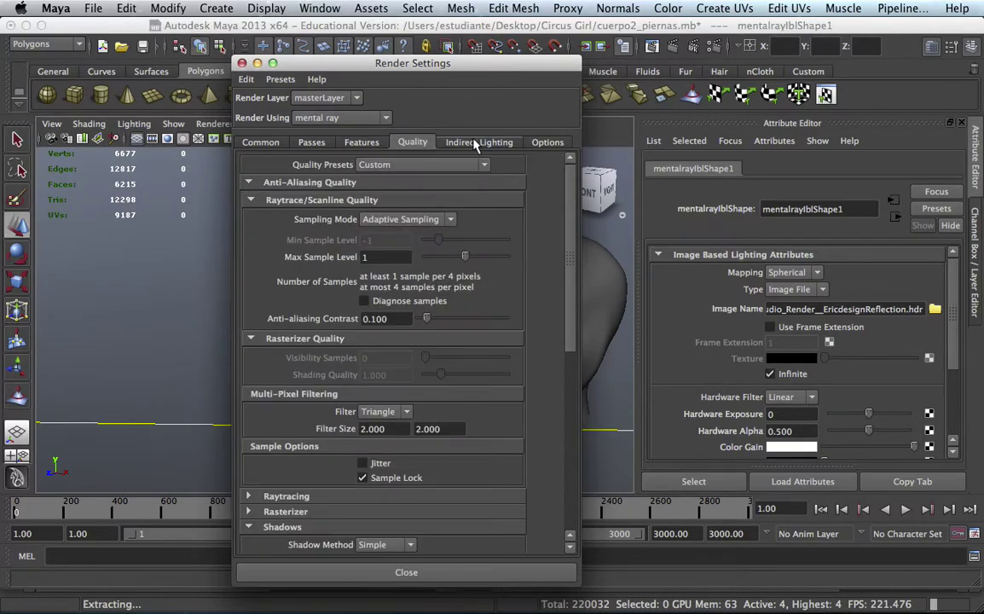
left_click(477, 142)
left_click(406, 572)
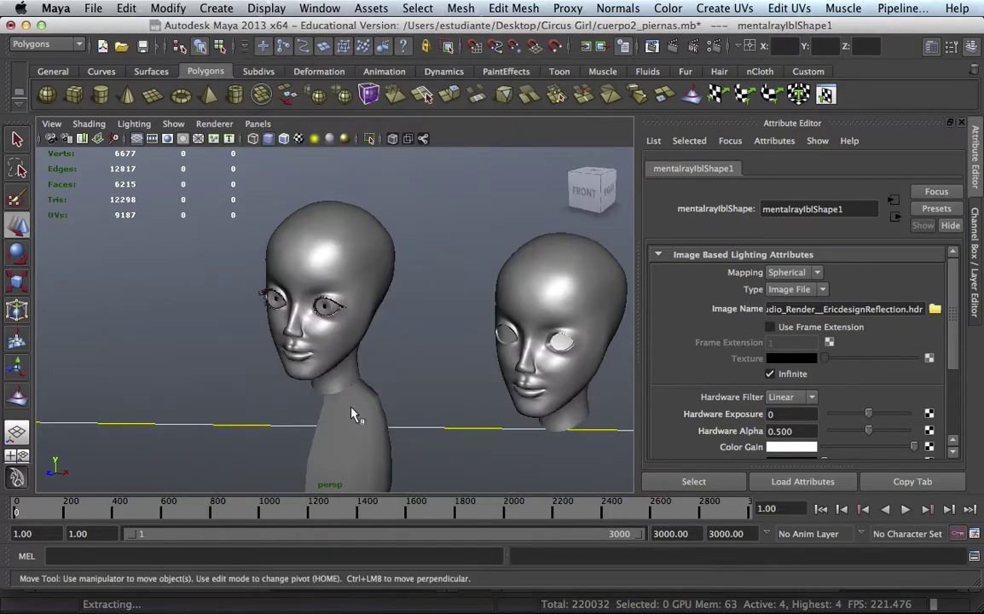
- Select the head mesh and frame it close up in the viewport
mouse_move(315, 272)
right_mouse_down("alt")
mouse_move(442, 290)
mouse_move(432, 268)
mouse_move(471, 270)
mouse_move(292, 282)
mouse_move(463, 358)
mouse_move(270, 334)
right_mouse_up("alt")
mouse_move(270, 335)
left_mouse_down("alt")
mouse_move(340, 352)
mouse_move(378, 344)
mouse_move(407, 286)
mouse_move(439, 276)
mouse_move(401, 282)
left_mouse_up("alt")
right_click_drag(401, 282, 277, 281, "alt")
left_click_drag(277, 281, 362, 329, "alt")
mouse_move(362, 330)
right_mouse_down("alt")
mouse_move(488, 301)
mouse_move(370, 257)
right_mouse_up("alt")
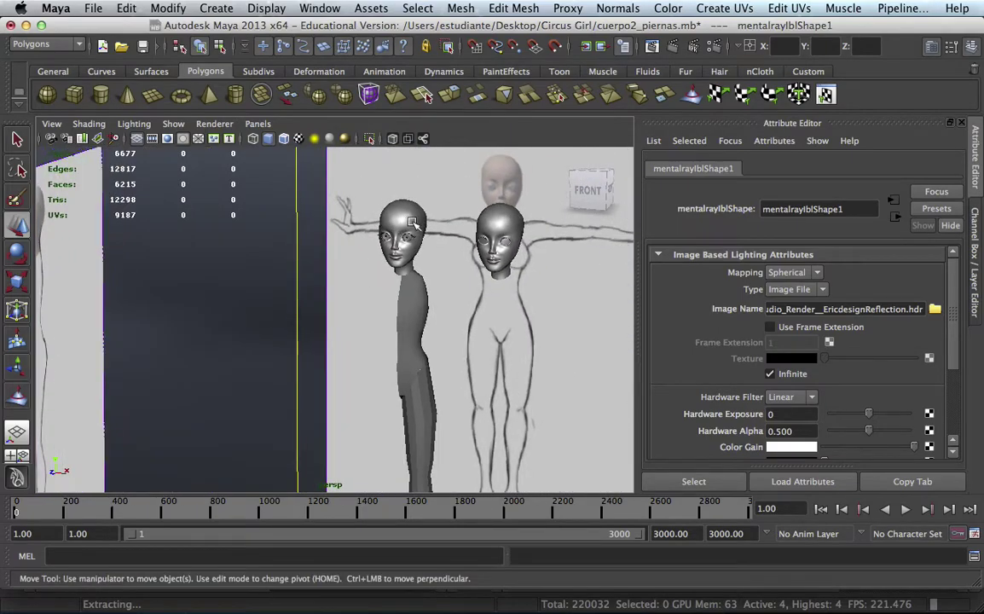
left_click(380, 206)
key("f")
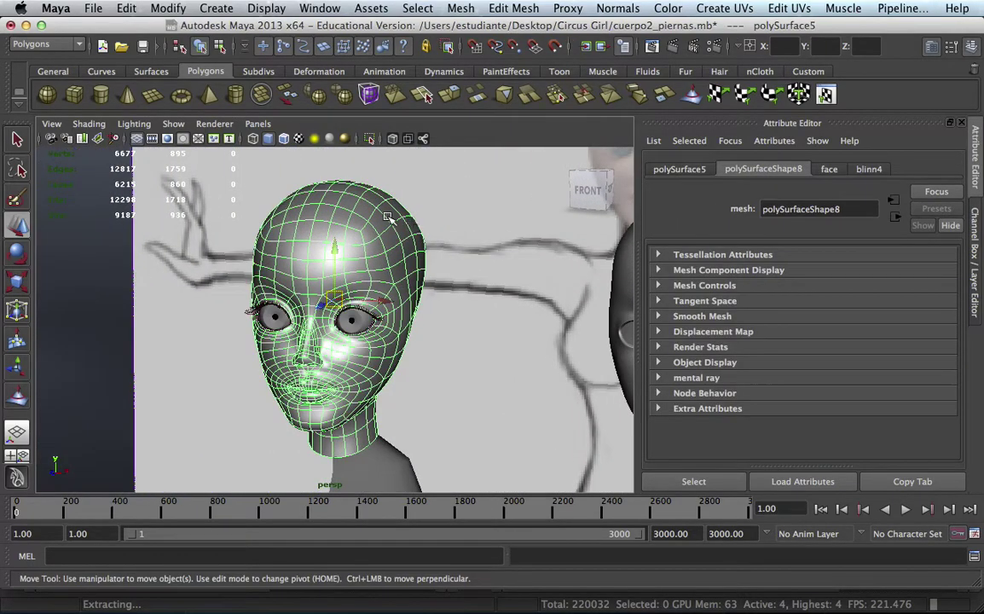
right_click_drag(429, 239, 435, 241, "alt")
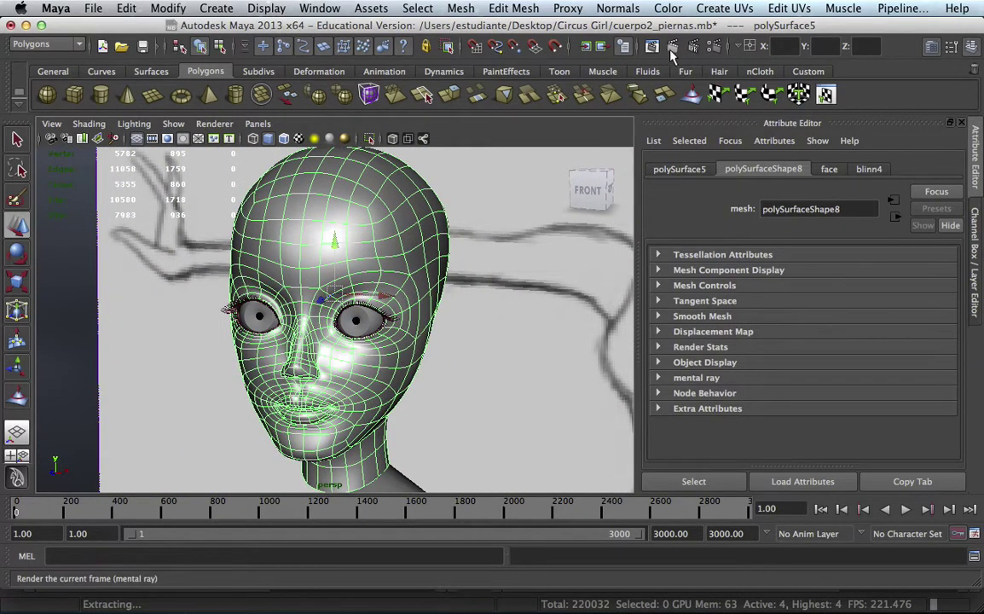
- Render the head in mental ray under the studio HDR lighting and move the Render View aside
left_click(607, 46)
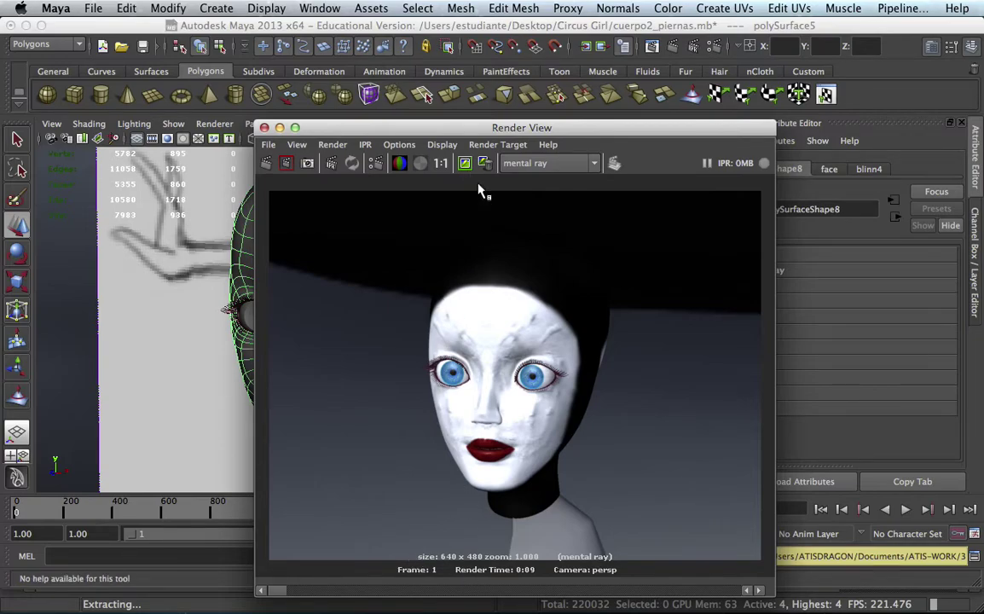
left_click_drag(446, 128, 340, 97)
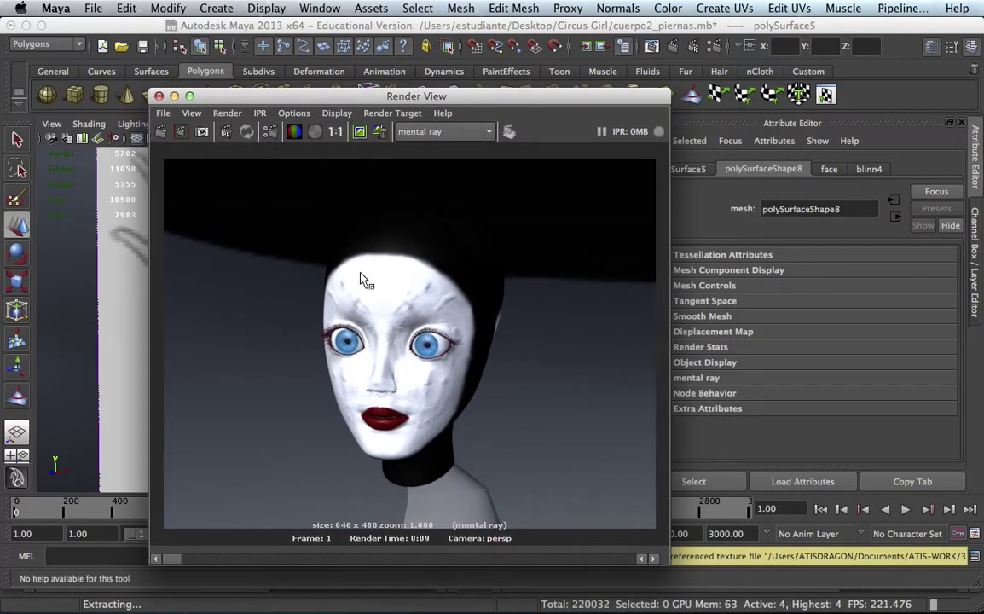
left_click_drag(389, 95, 349, 95)
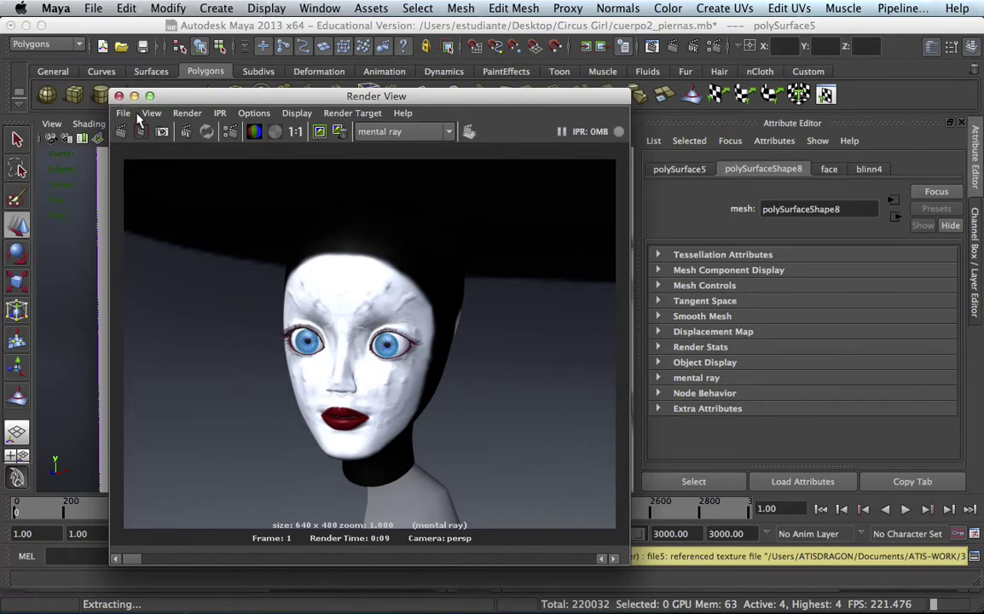
left_click_drag(310, 101, 358, 453)
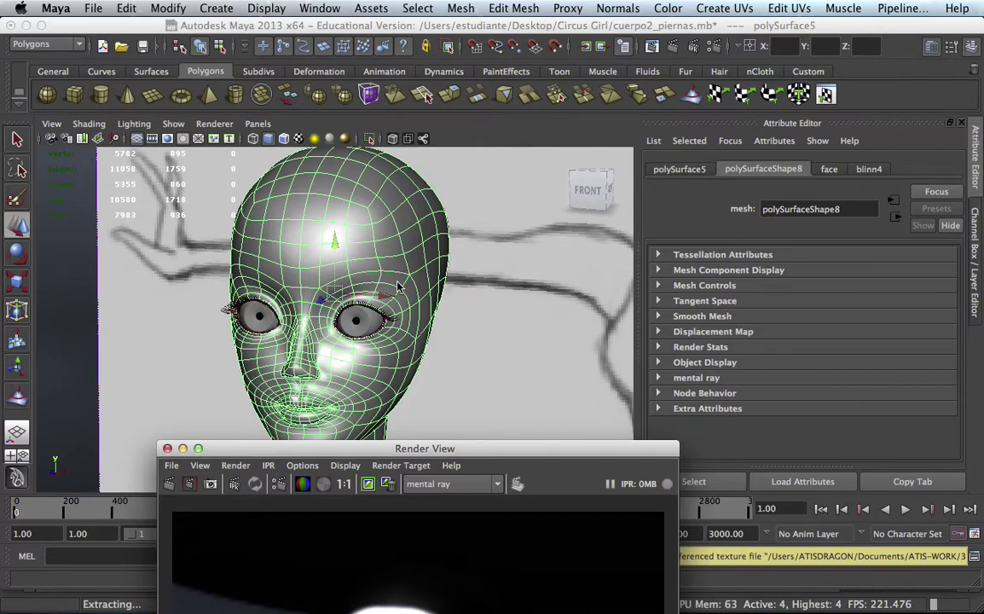
- Switch to textured display and orbit around the side and front of the head
left_click(361, 255)
key("6")
left_click(462, 304)
mouse_move(404, 266)
left_mouse_down("alt")
mouse_move(324, 276)
mouse_move(347, 259)
mouse_move(347, 241)
left_mouse_up("alt")
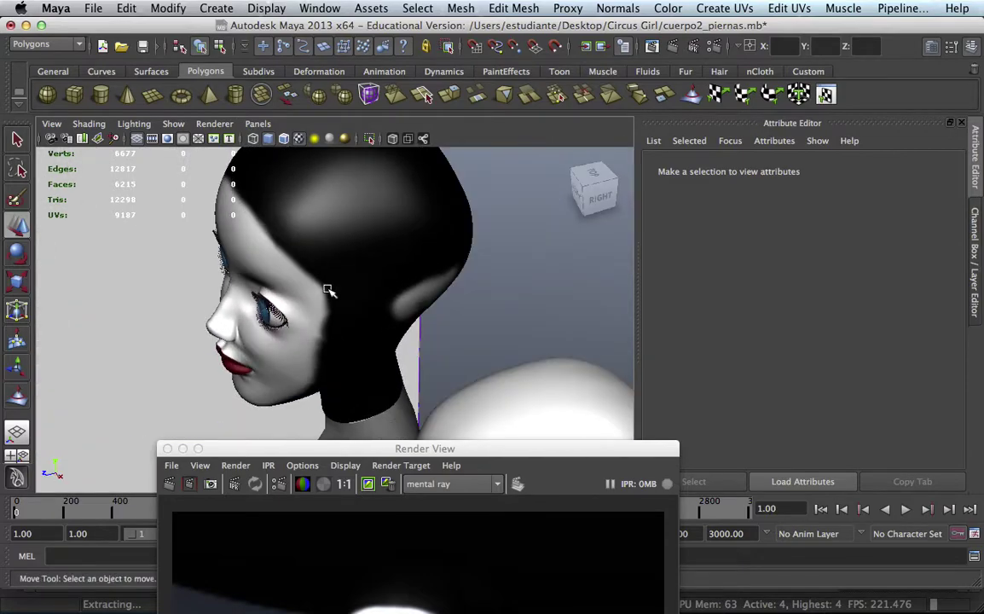
mouse_move(324, 247)
left_mouse_down("alt")
mouse_move(349, 278)
mouse_move(382, 279)
left_mouse_up("alt")
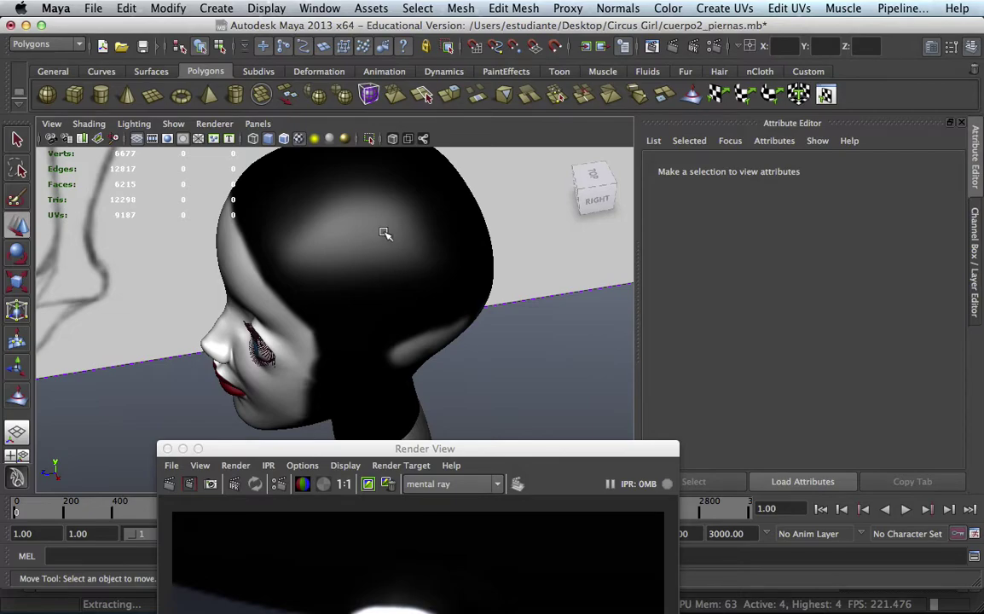
left_click_drag(301, 248, 404, 228, "alt")
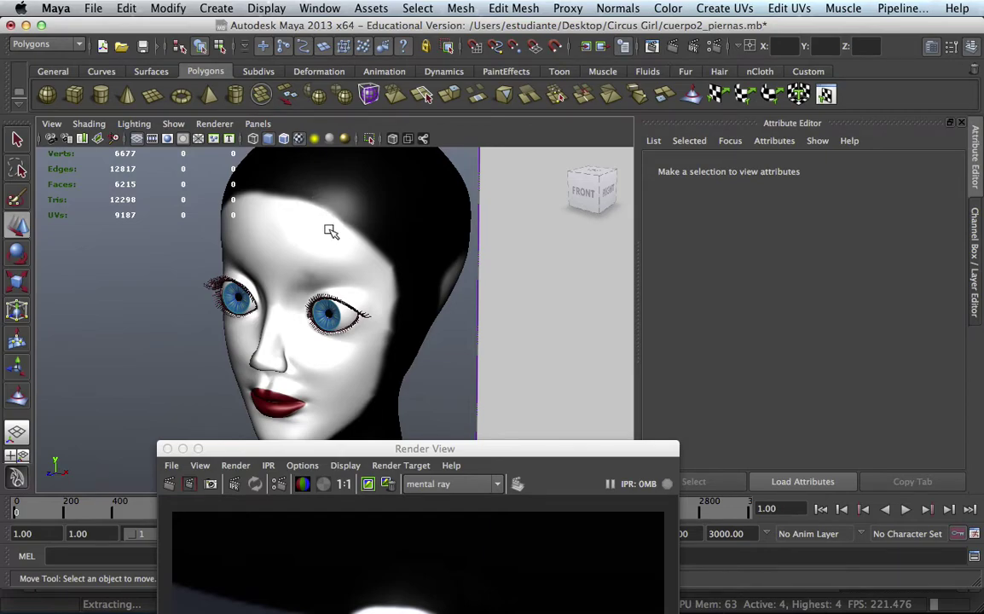
- Select the head and zoom into a three-quarter view of the face
left_click(351, 208)
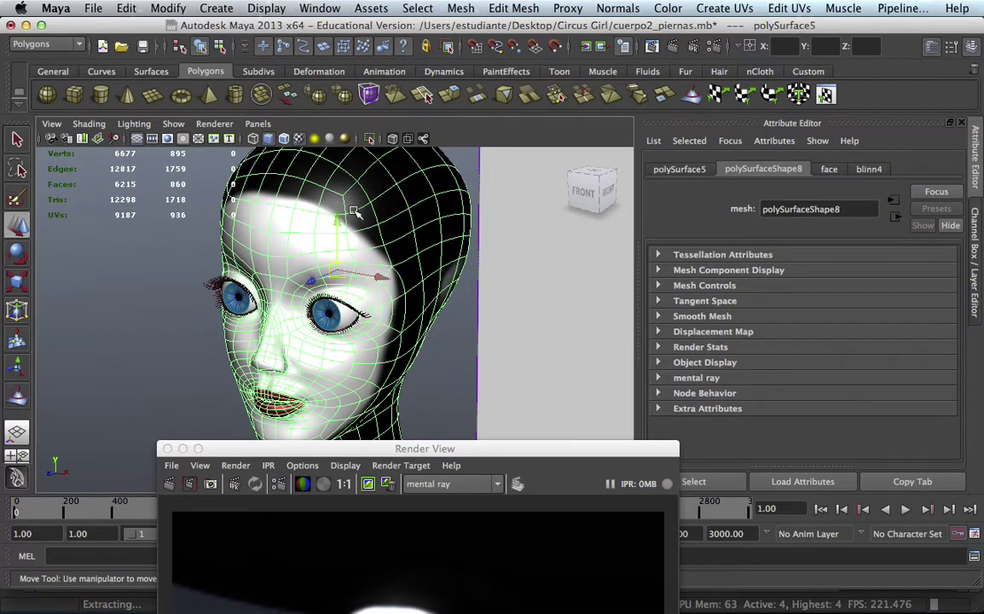
left_click_drag(357, 218, 302, 231, "alt")
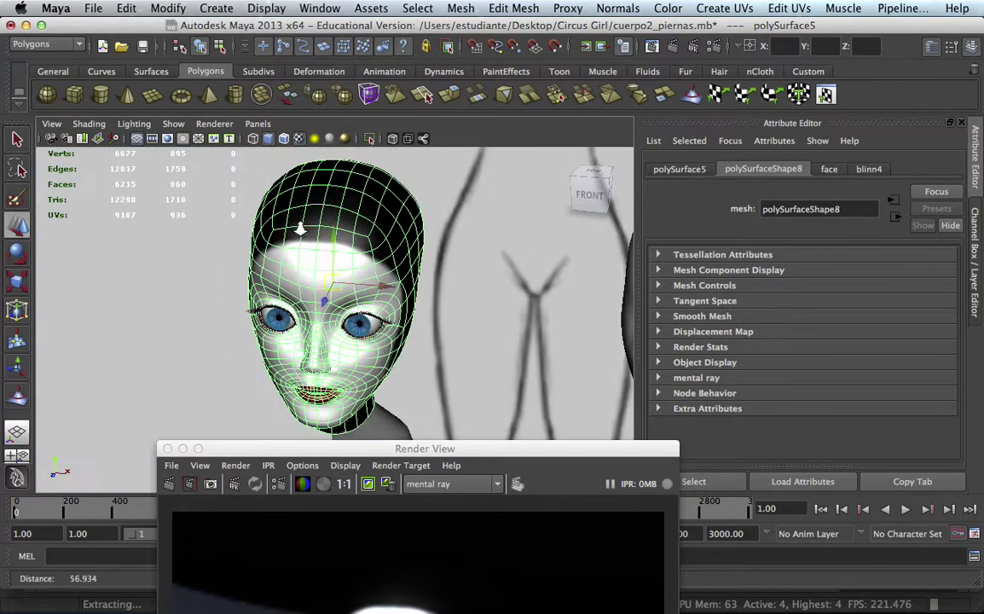
right_click_drag(302, 231, 290, 223, "alt")
left_click_drag(290, 224, 273, 218, "alt")
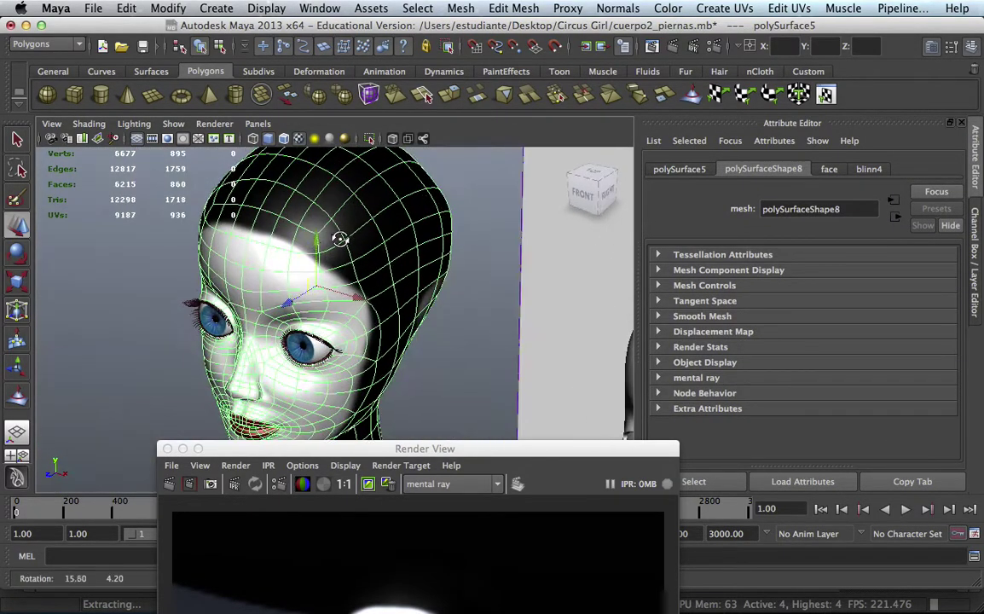
right_click_drag(273, 217, 279, 220, "alt")
mouse_move(279, 220)
left_mouse_down("alt")
mouse_move(293, 218)
mouse_move(274, 216)
left_mouse_up("alt")
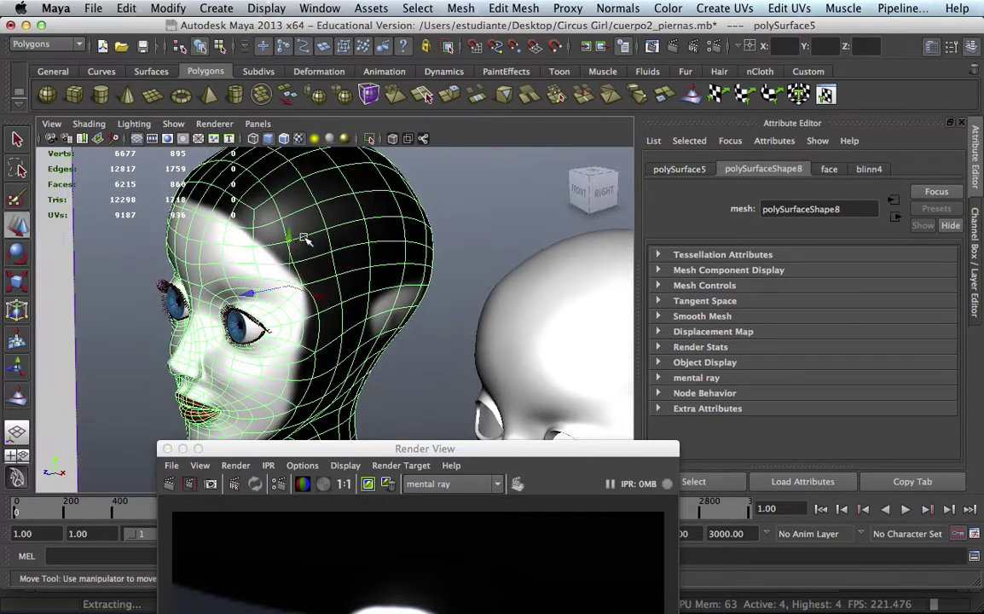
- Browse the Surfaces and Fur shelves, reselect the head, and quit Maya via the save prompt
left_click(165, 74)
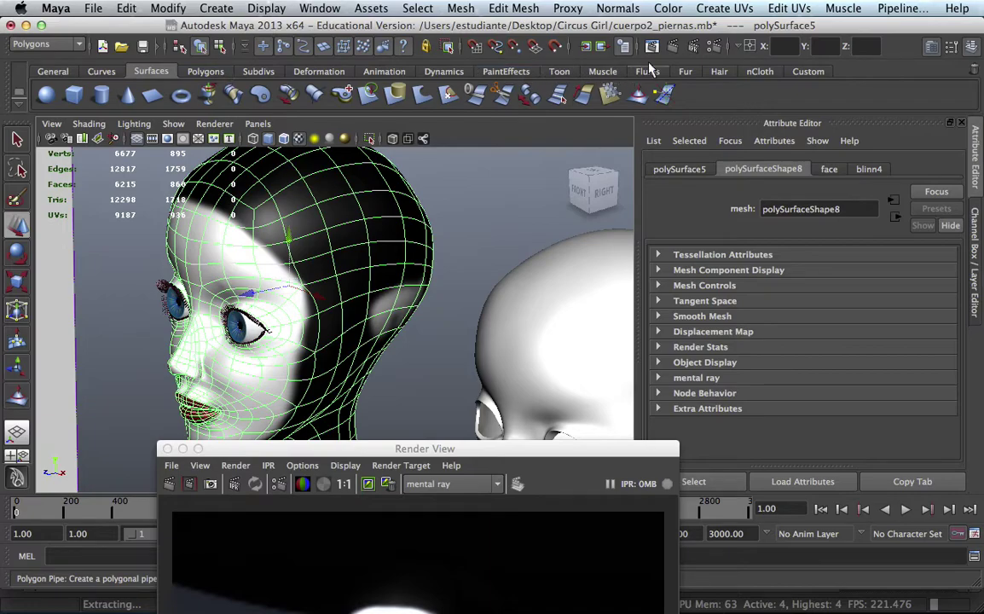
left_click(684, 71)
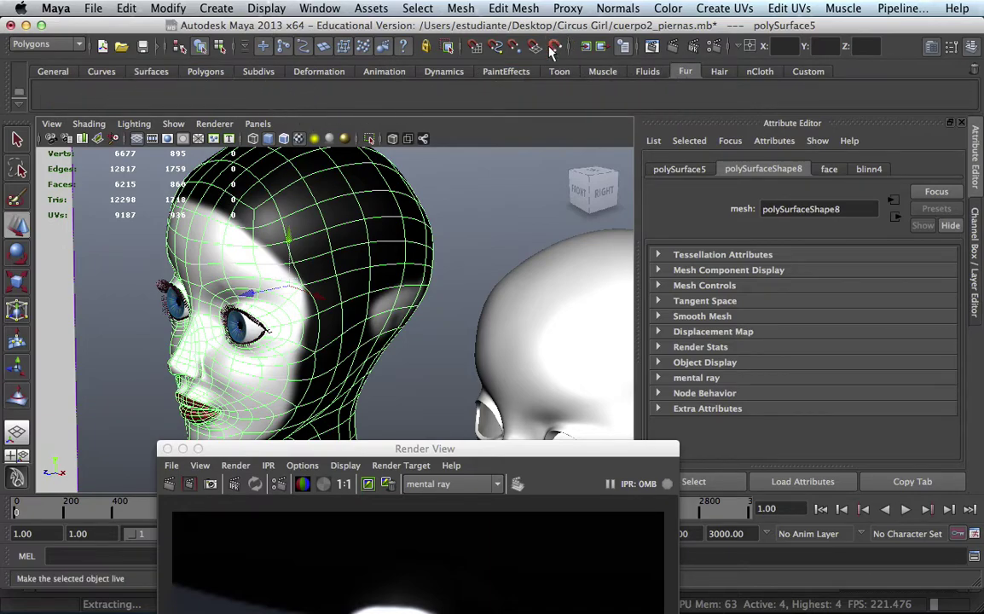
left_click(472, 152)
left_click(393, 212)
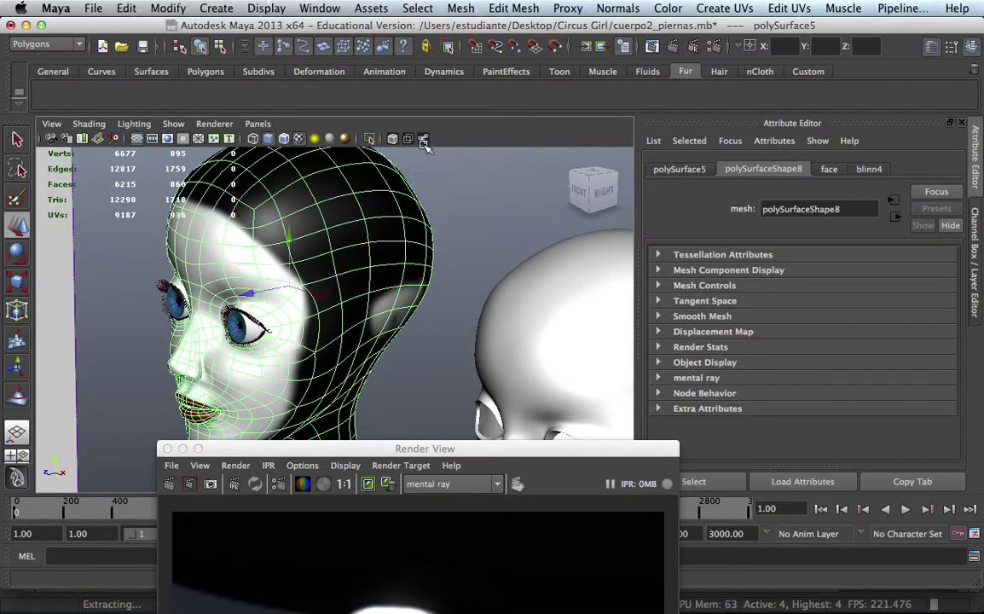
key("super+n")
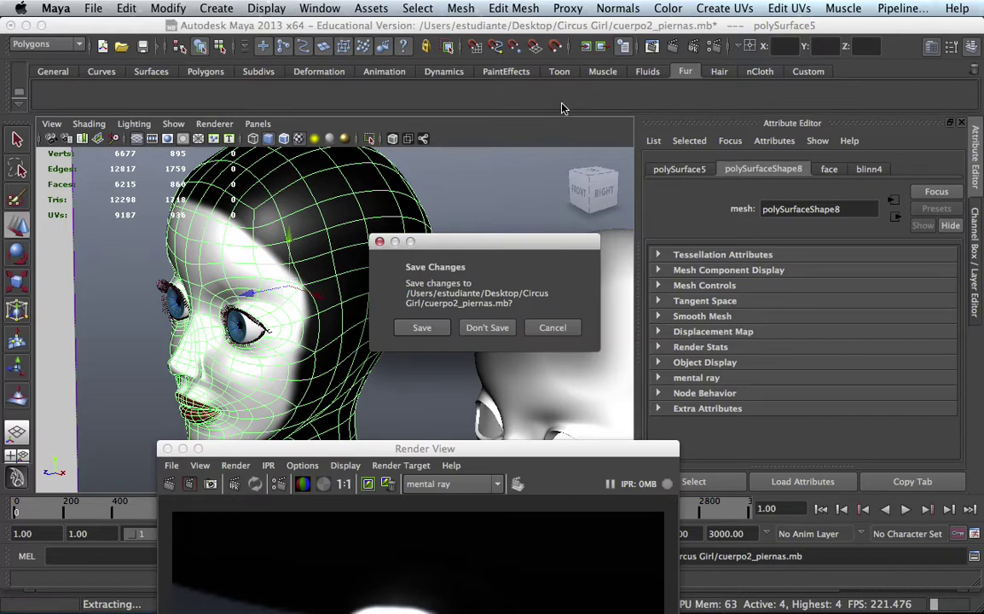
left_click(428, 329)
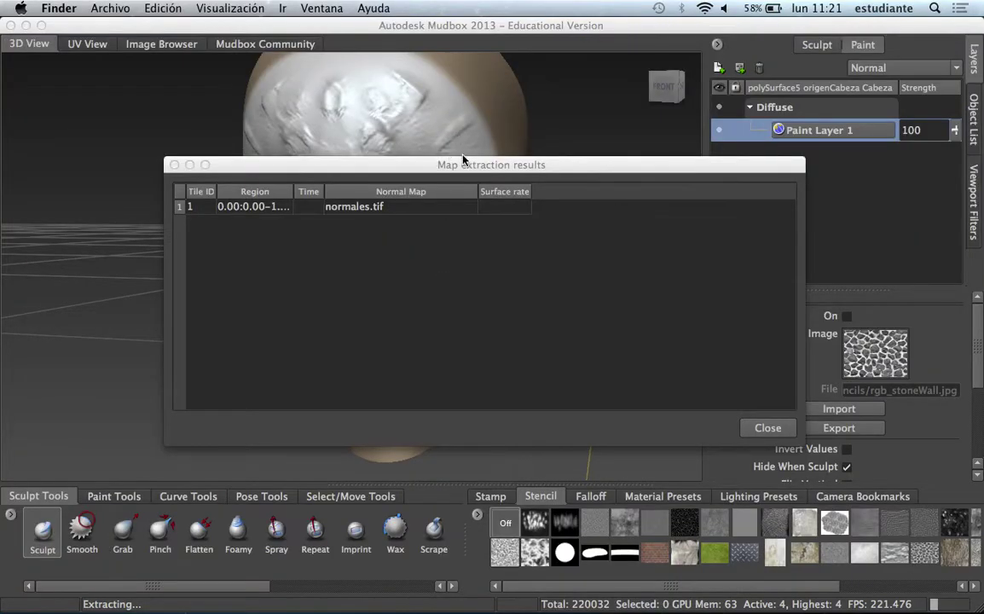
- Close the normales.tif map extraction results and dismiss the stencil options
left_click_drag(449, 164, 411, 184)
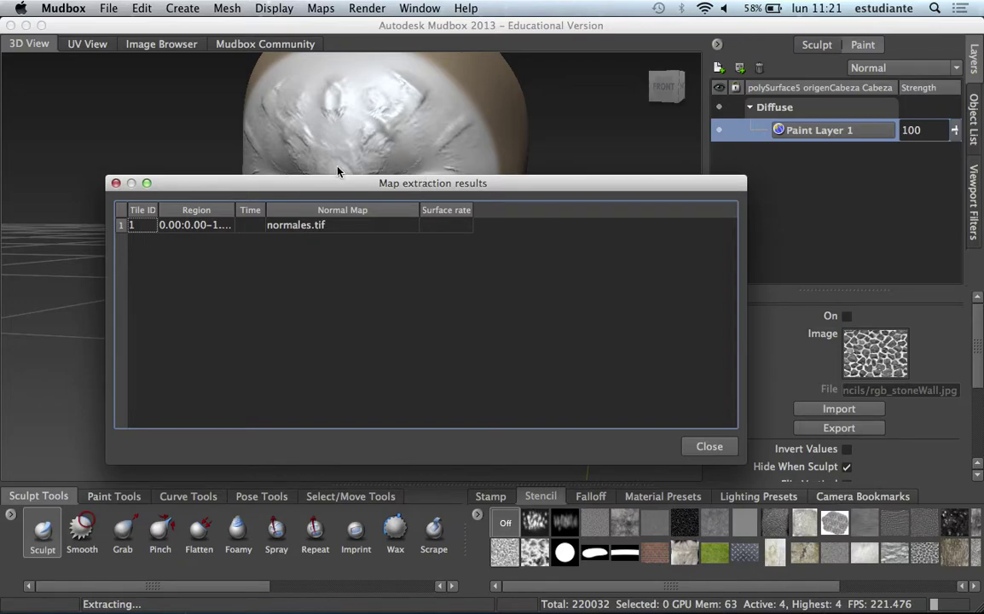
left_click_drag(340, 184, 374, 149)
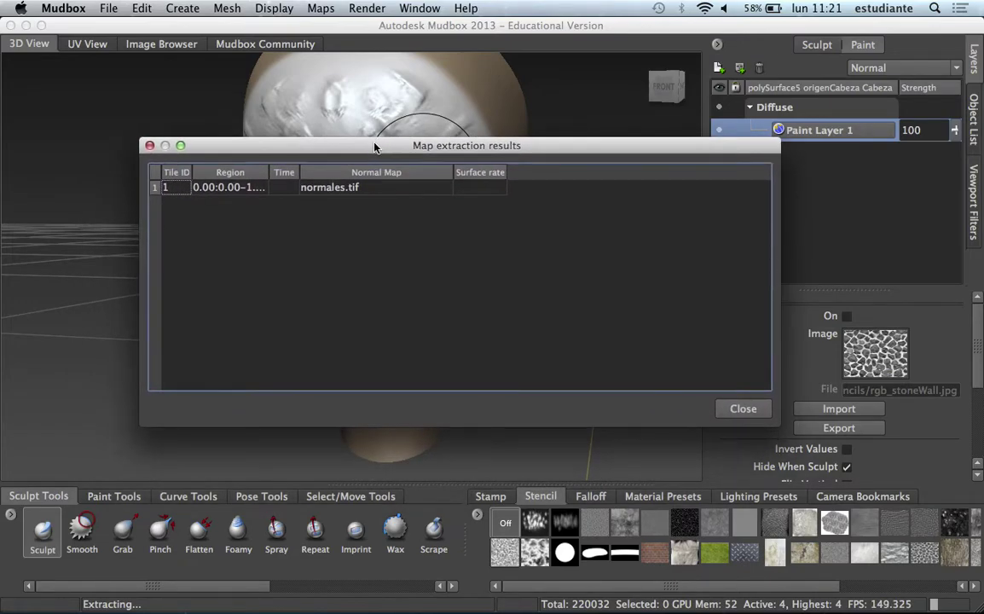
left_click(150, 146)
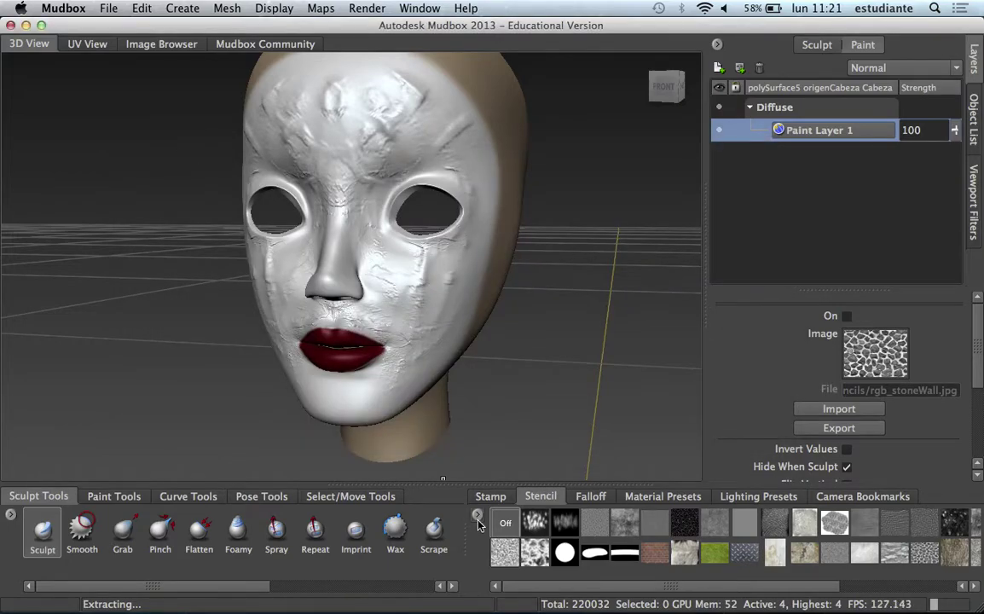
right_click(507, 523)
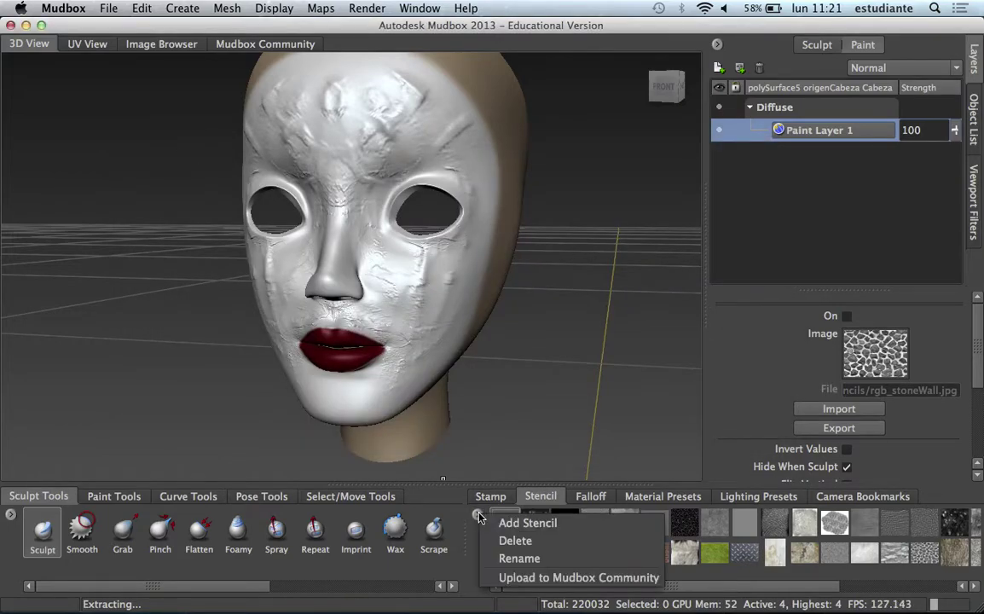
left_click(555, 524)
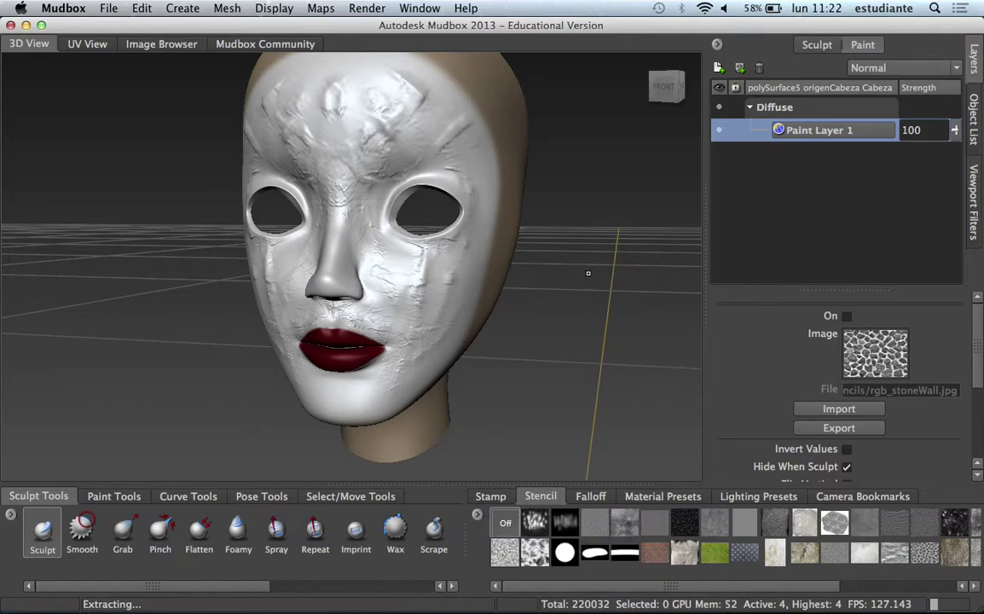
- Quit Mudbox, saving the scene as cabeza_map in the cabeza clase folder
key("super+q")
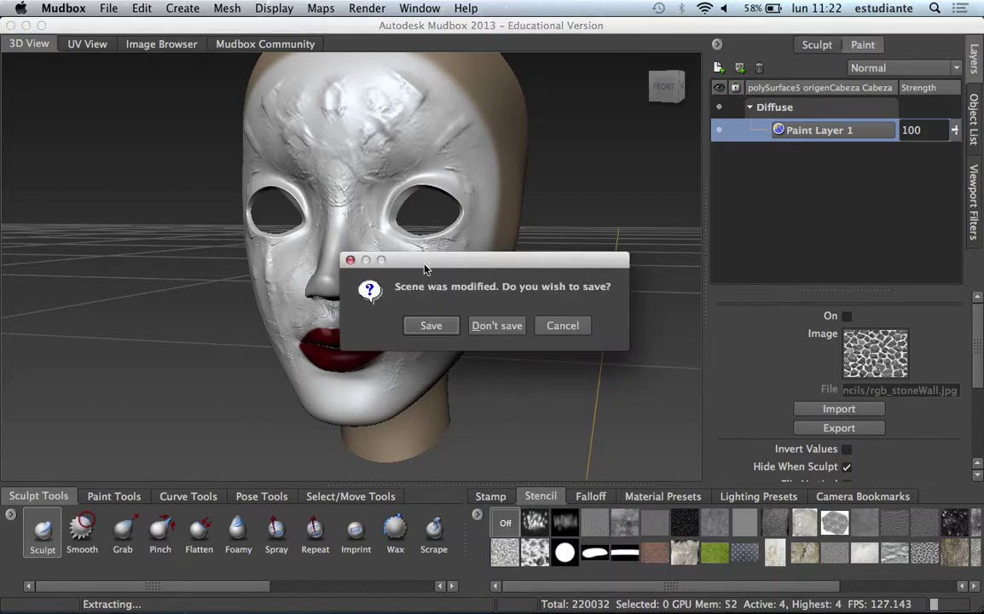
left_click(476, 325)
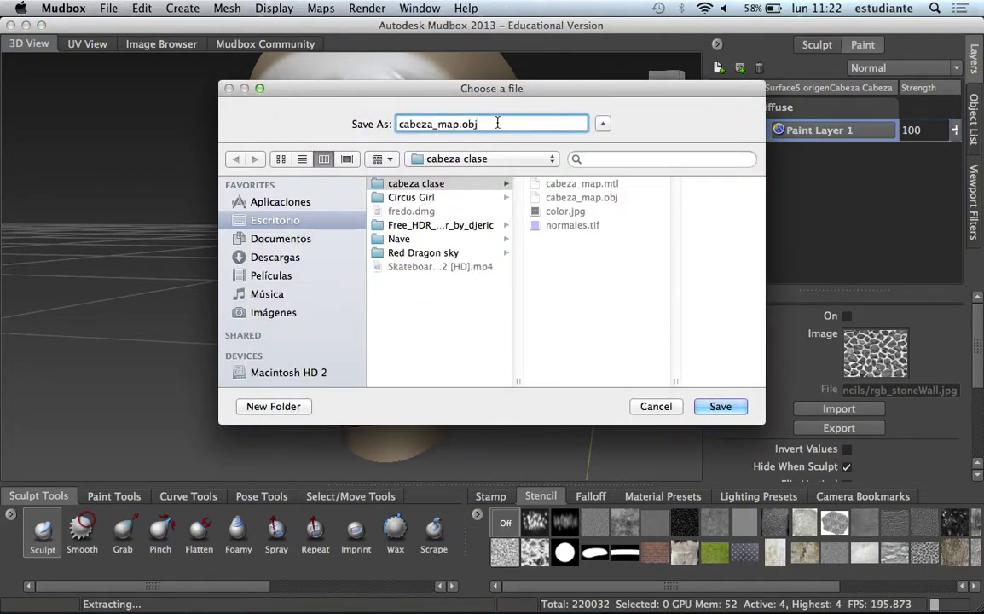
double_click(466, 123)
key("BackSpace")
key("BackSpace")
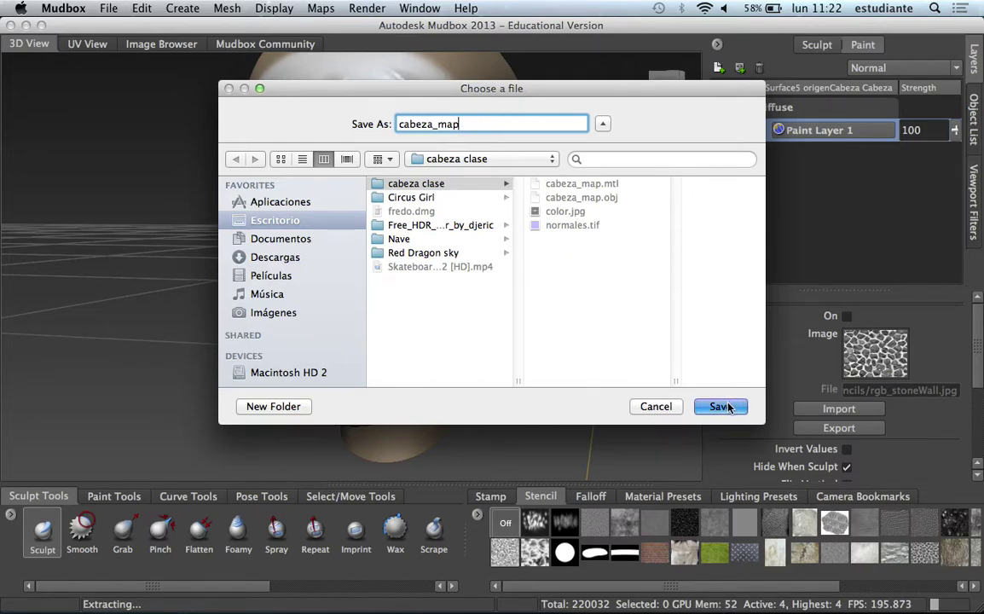
left_click(721, 406)
key("F11")
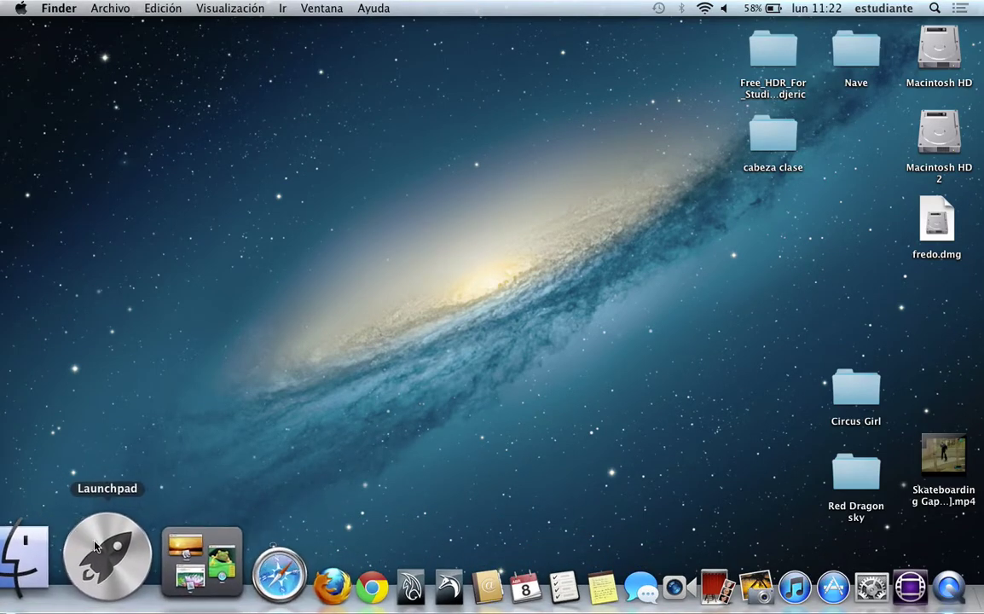
- Switch to QuickTime Player with Cmd+Tab
key("super+Tab")
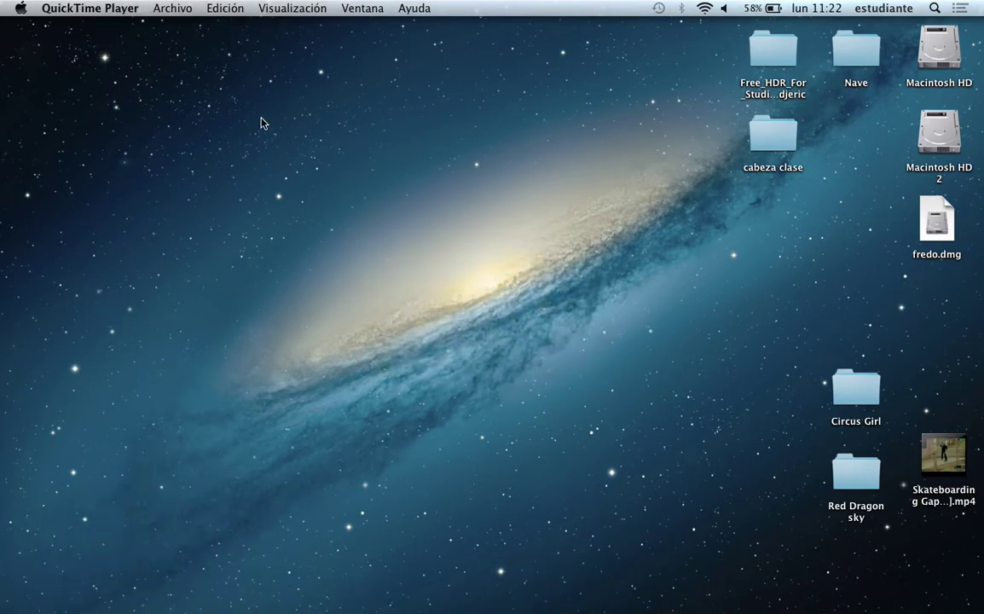